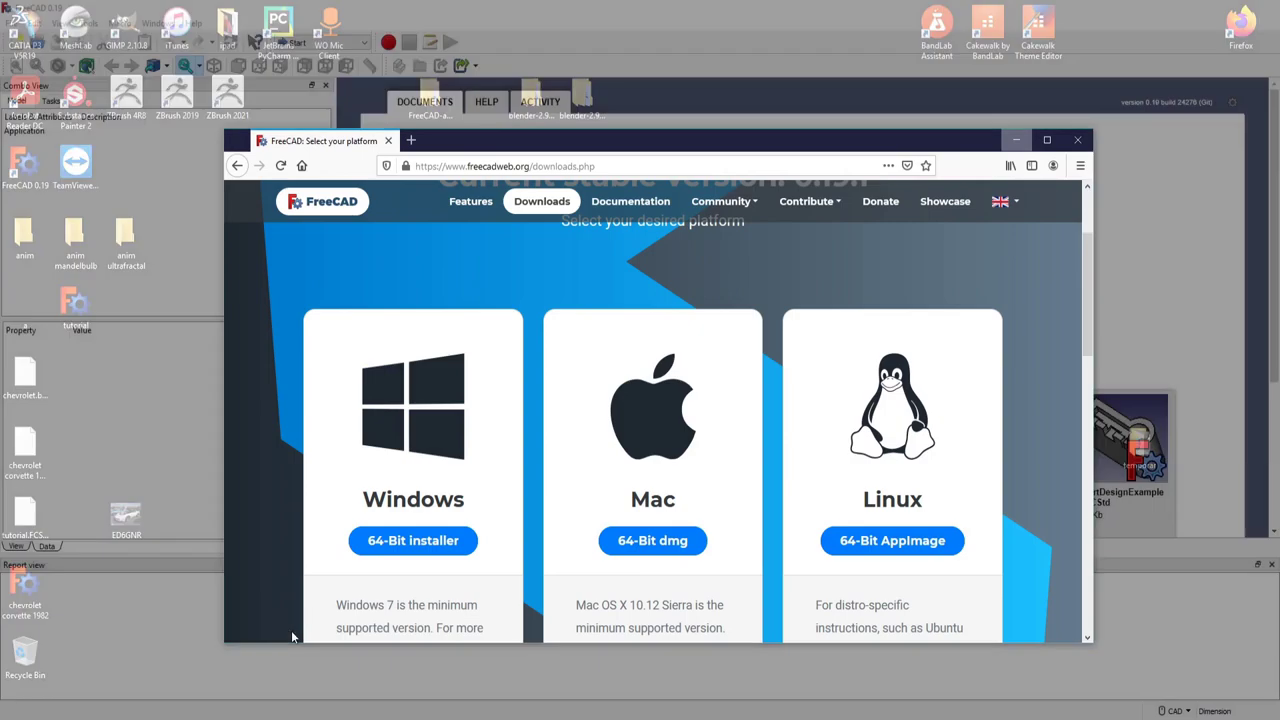
# - Minimize the Firefox download page and close FreeCAD's Start page for an empty workspace
pyautogui.click(292, 637)
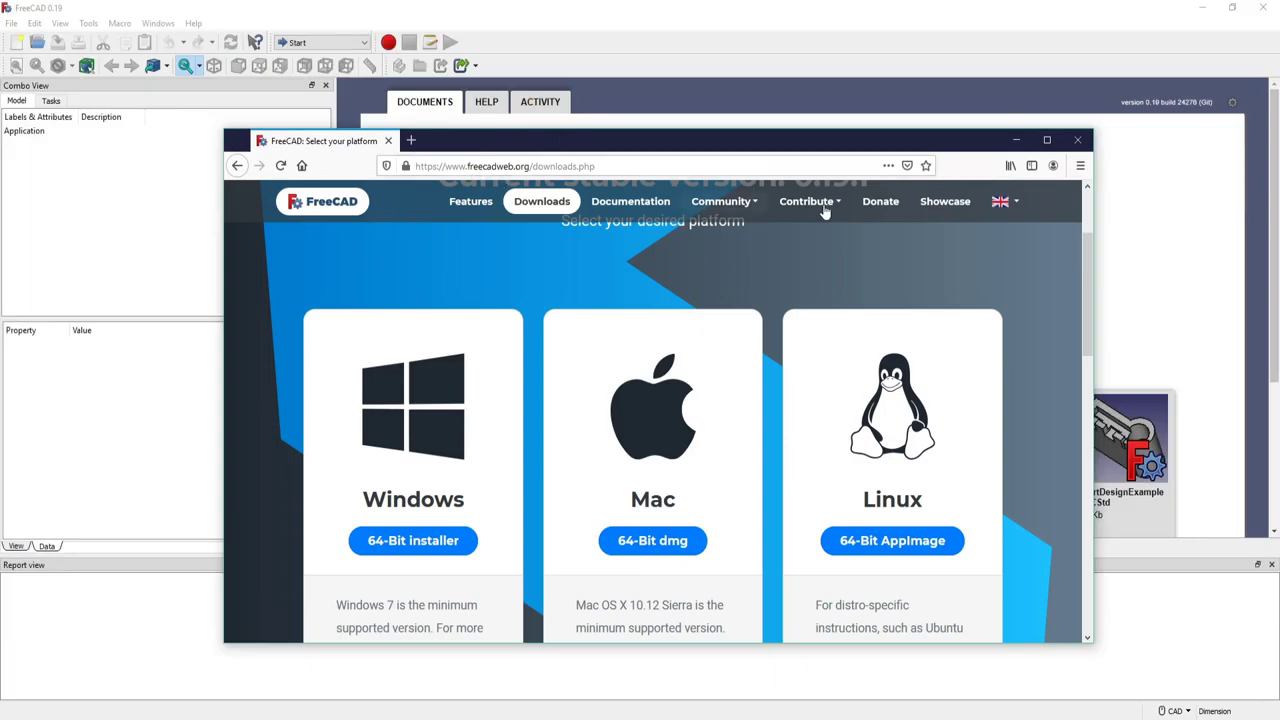
pyautogui.click(1015, 145)
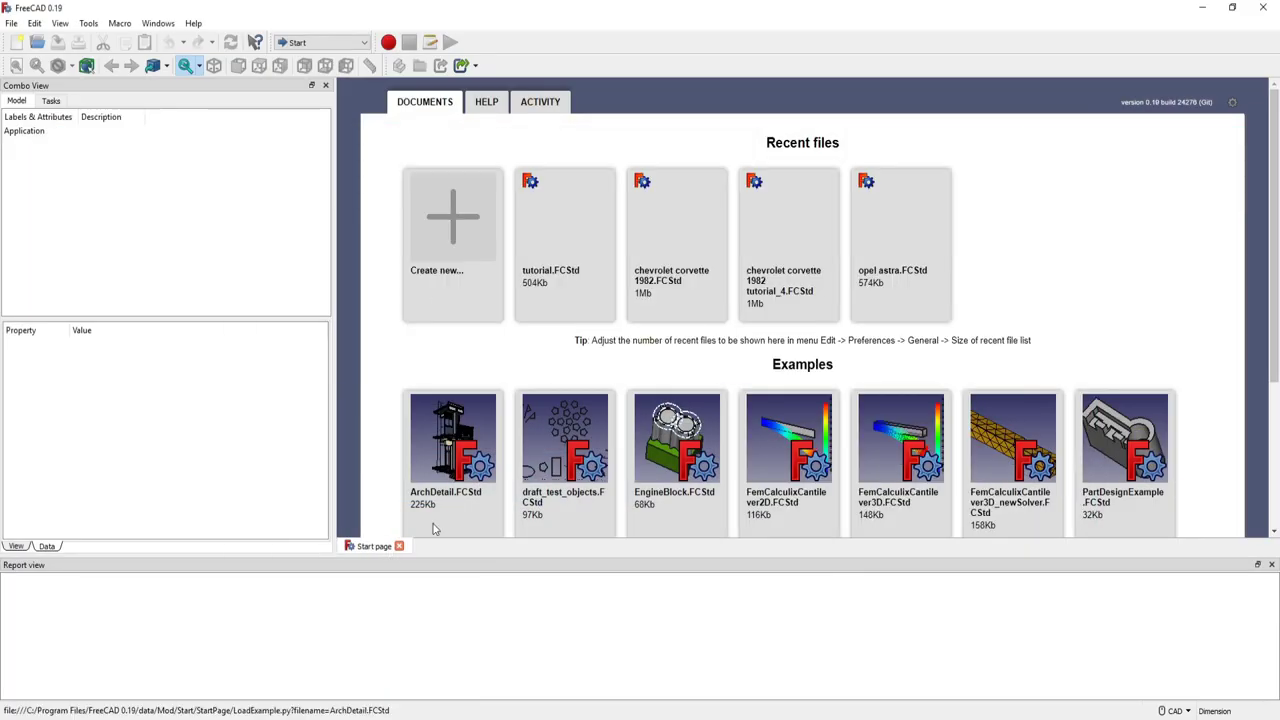
pyautogui.click(402, 546)
pyautogui.click(11, 23)
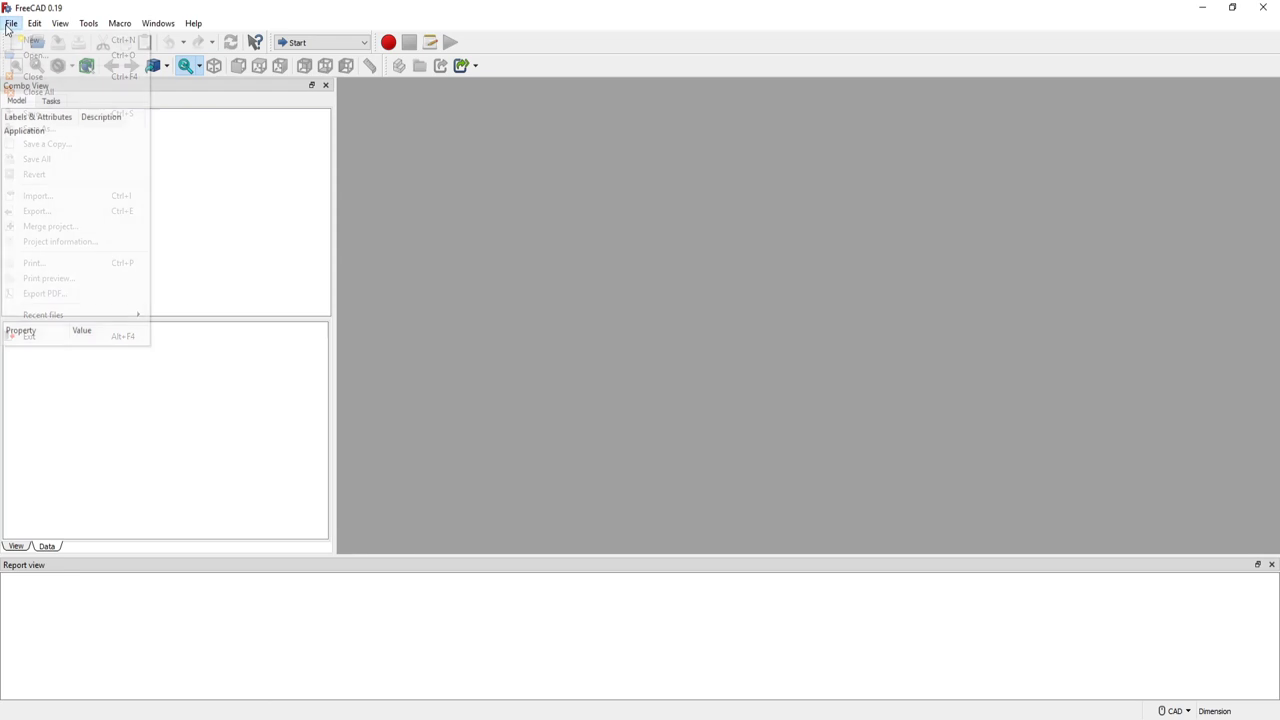
# - Create a new Unnamed document and select the Curves workbench
pyautogui.click(30, 40)
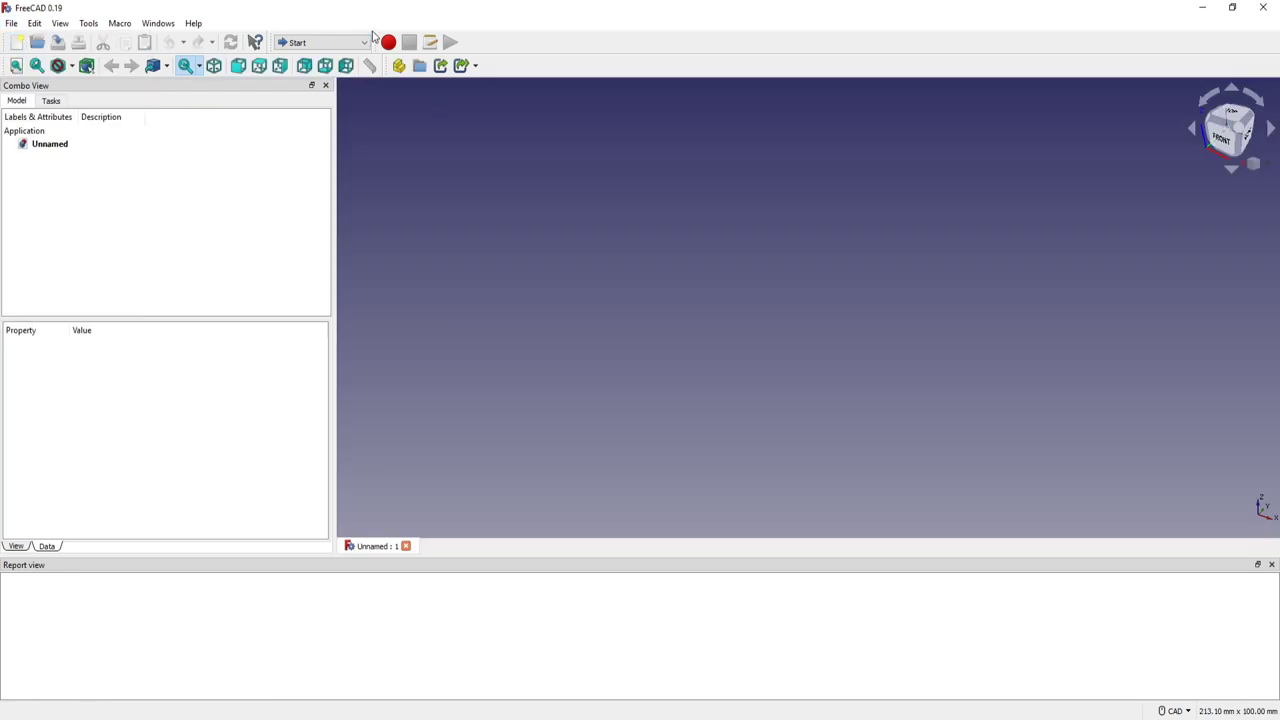
pyautogui.click(365, 43)
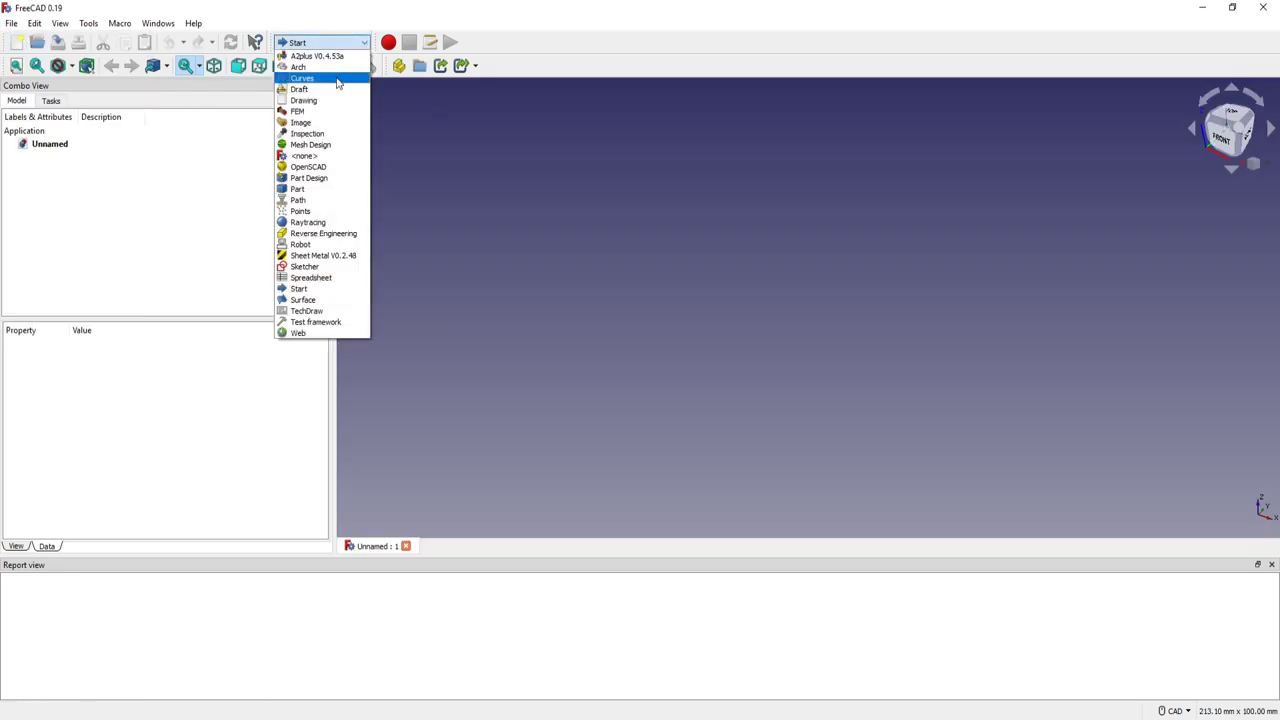
pyautogui.press('Escape')
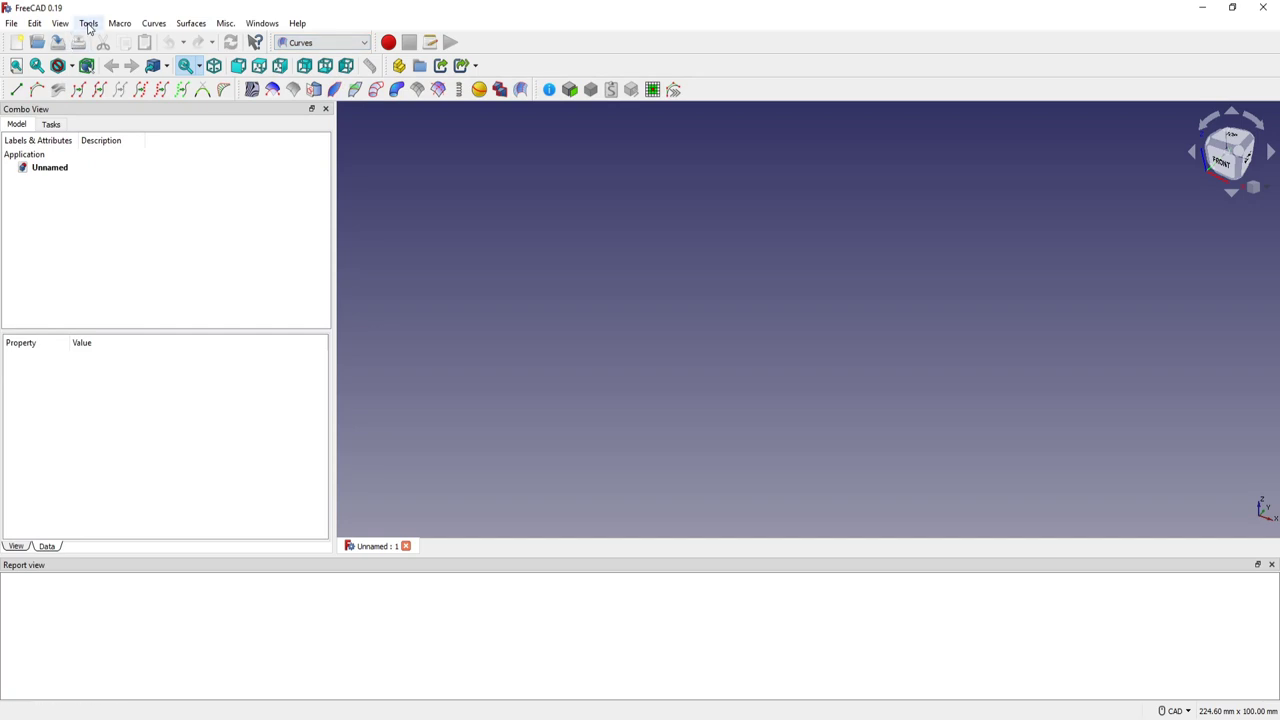
pyautogui.click(88, 28)
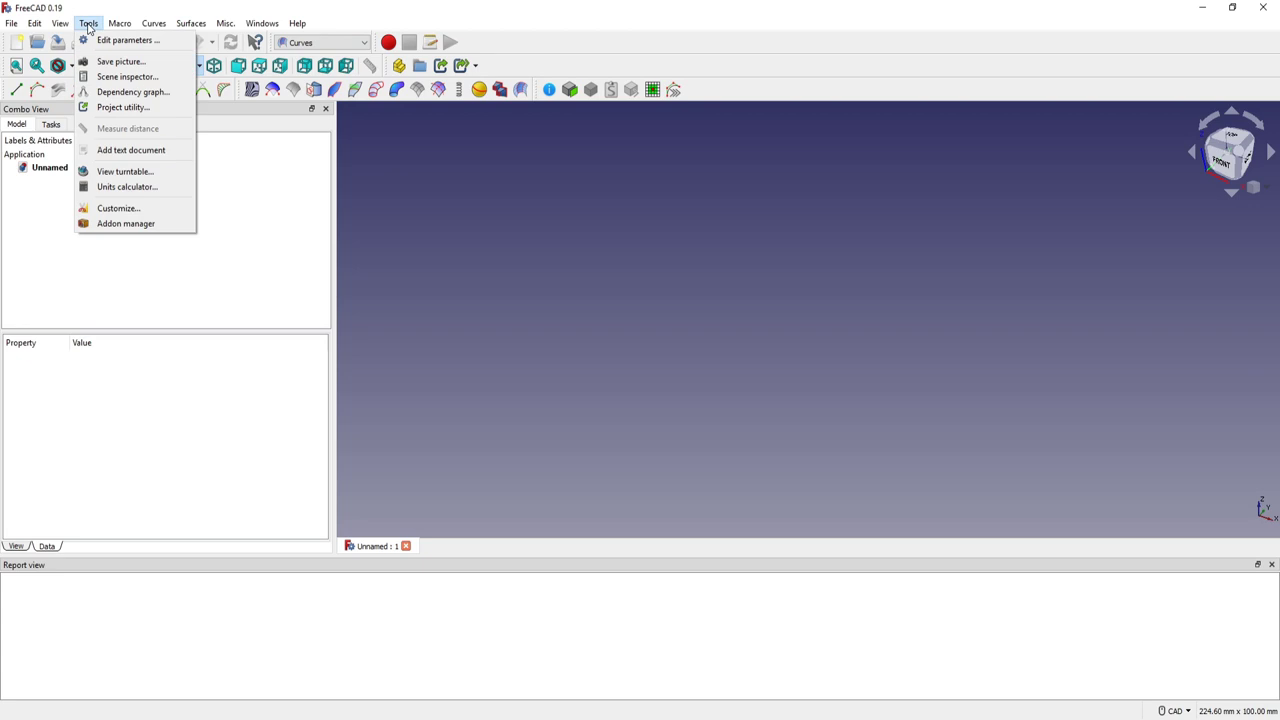
pyautogui.click(126, 224)
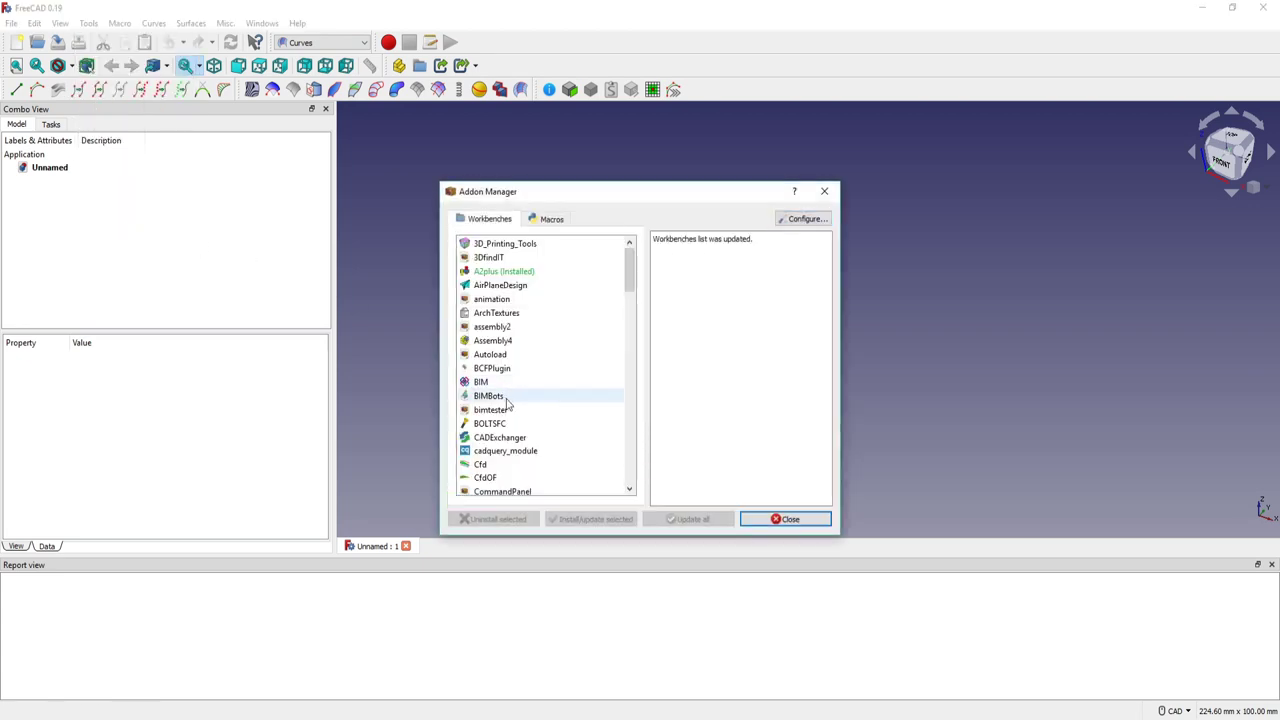
pyautogui.scroll(-1, 492, 360)
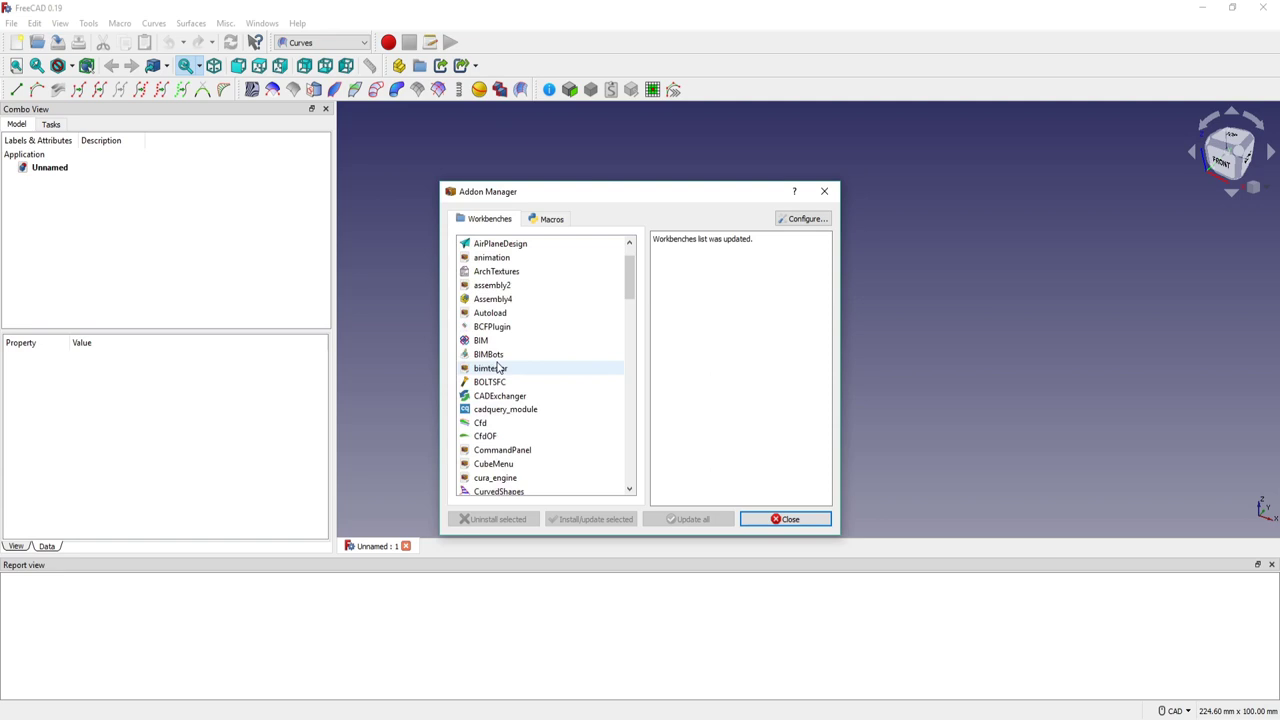
pyautogui.scroll(-1, 488, 366)
pyautogui.scroll(-1, 488, 400)
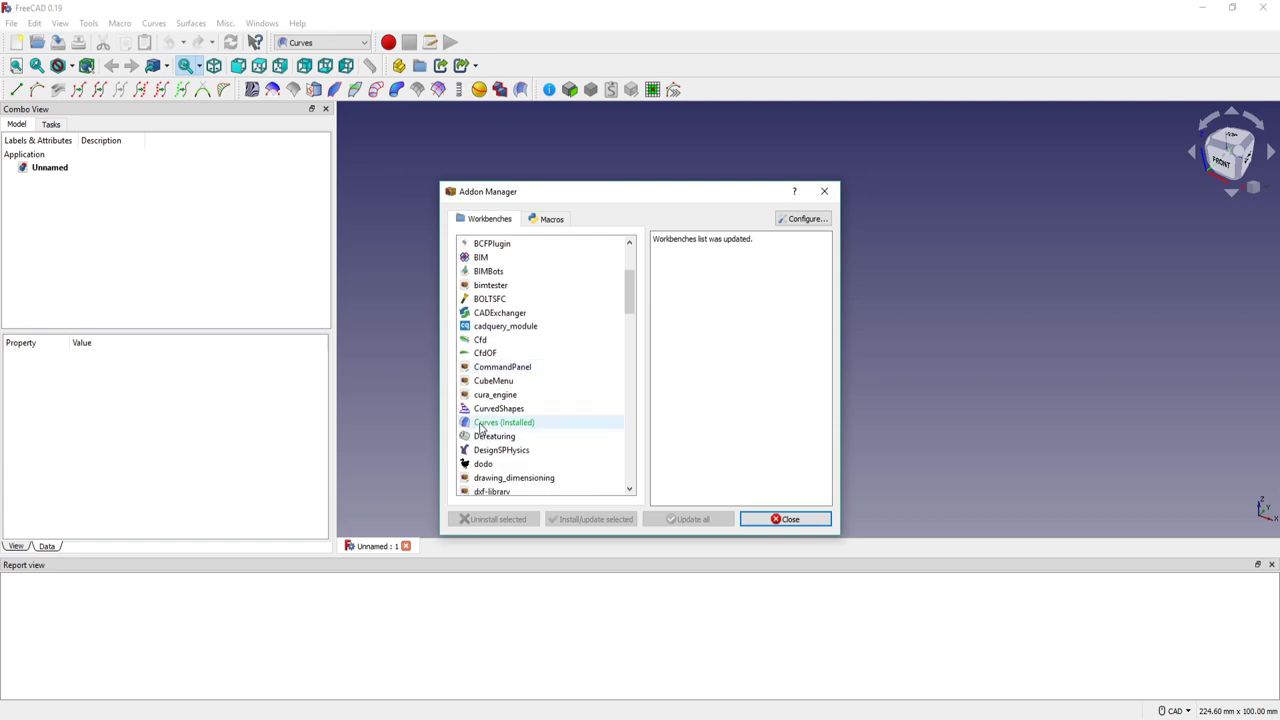
pyautogui.click(480, 423)
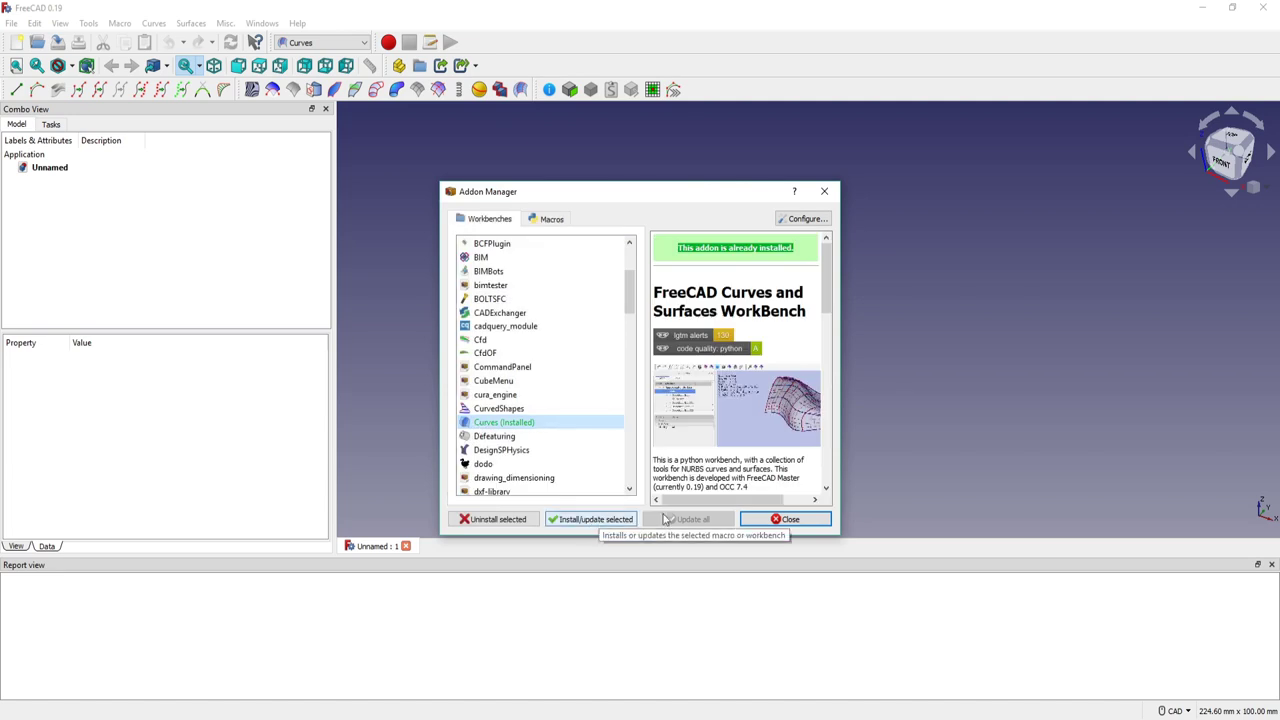
pyautogui.click(777, 522)
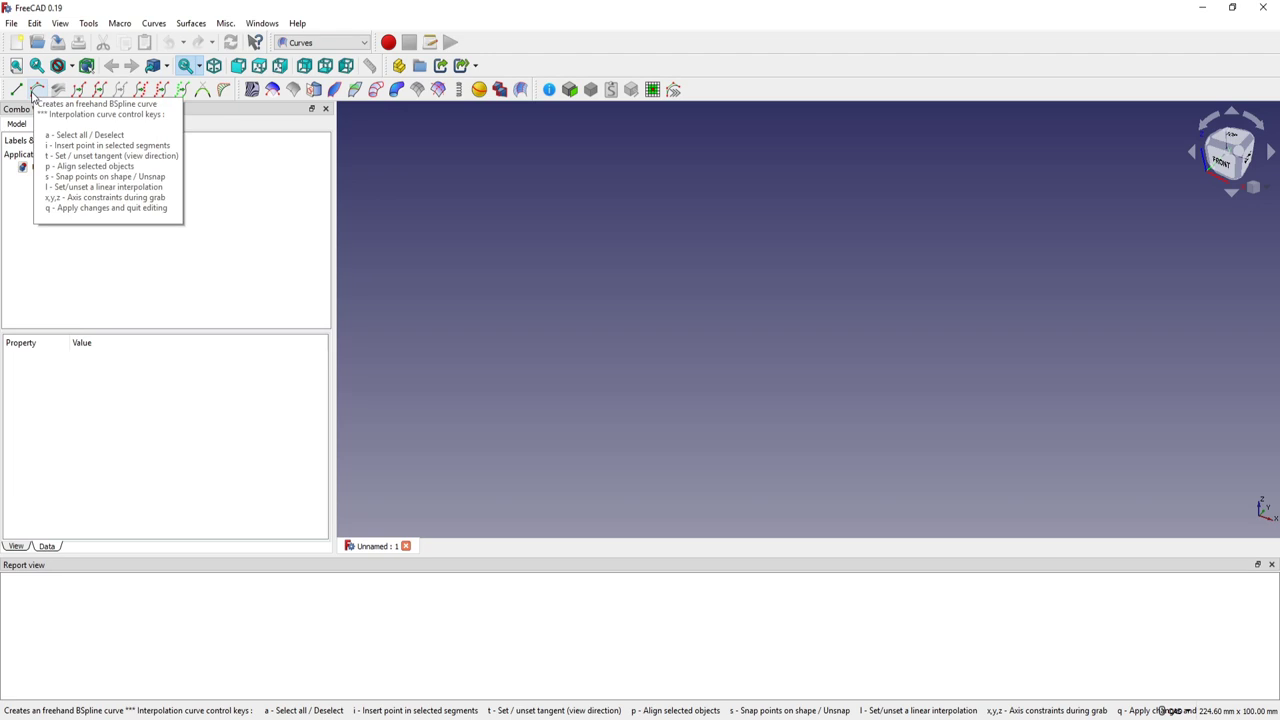
# - Add a three-point Freehand BSpline, then switch to the Part Design workbench
pyautogui.click(34, 92)
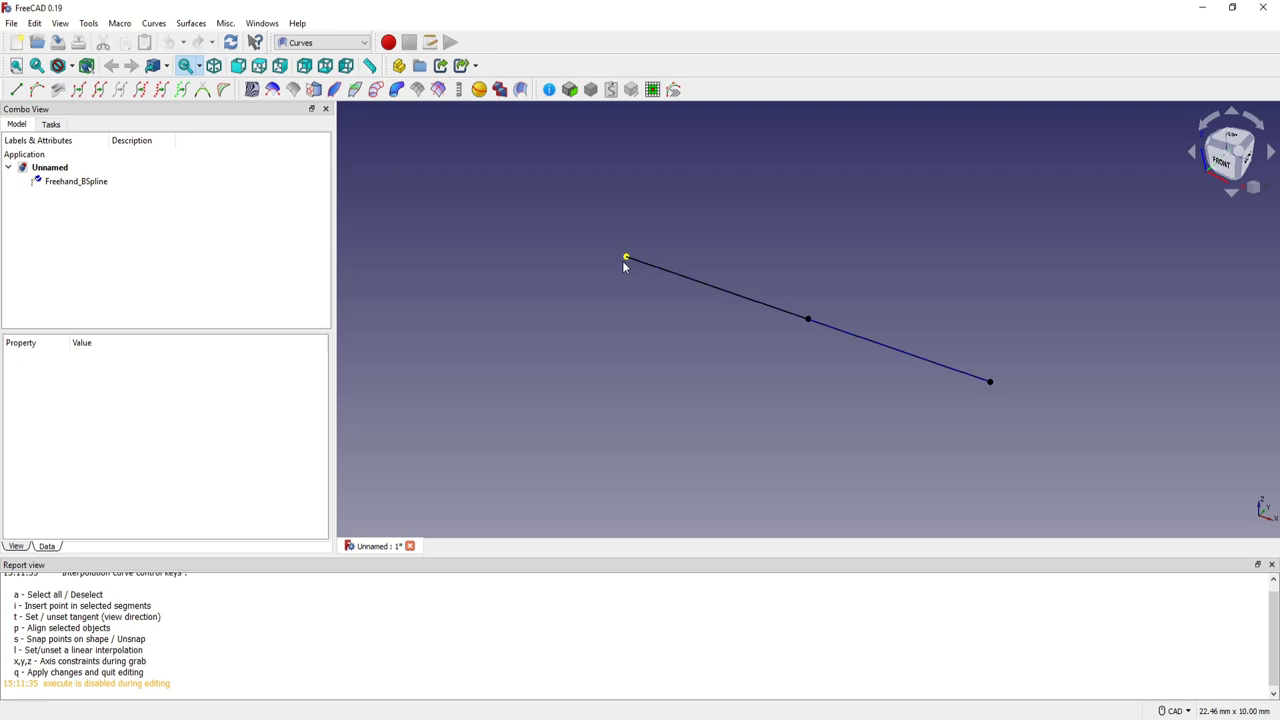
pyautogui.click(345, 42)
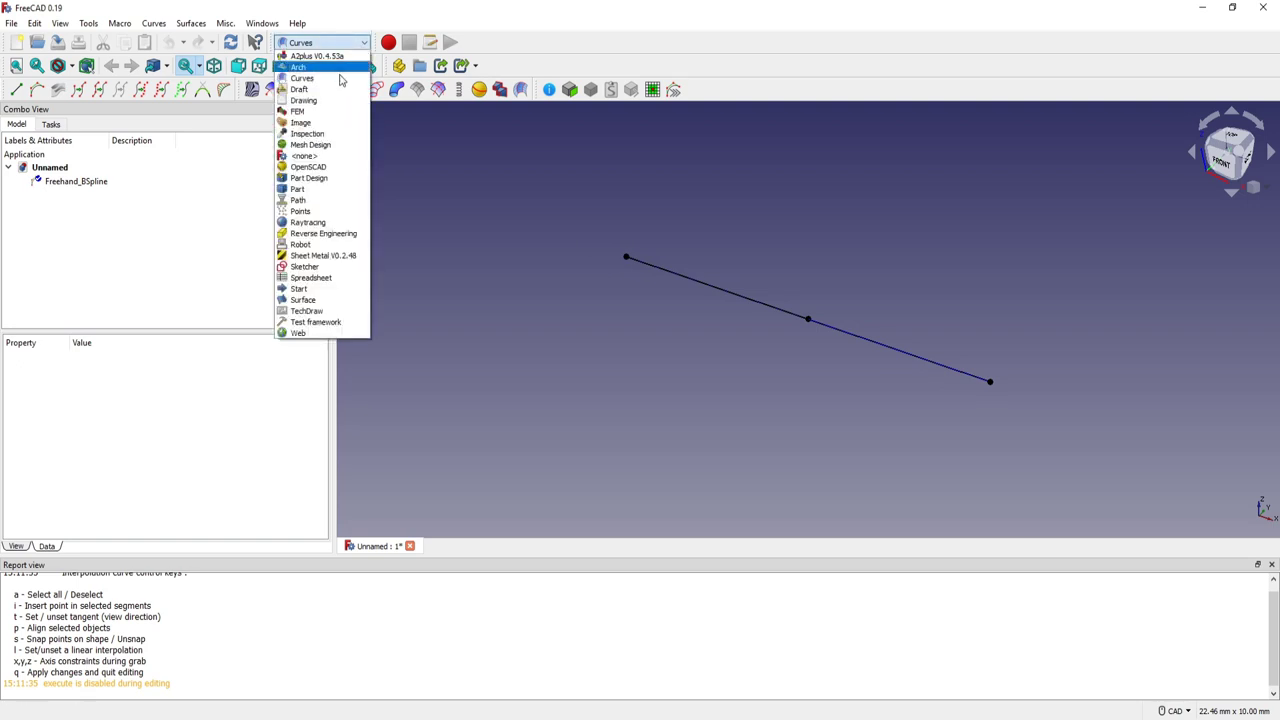
pyautogui.click(310, 178)
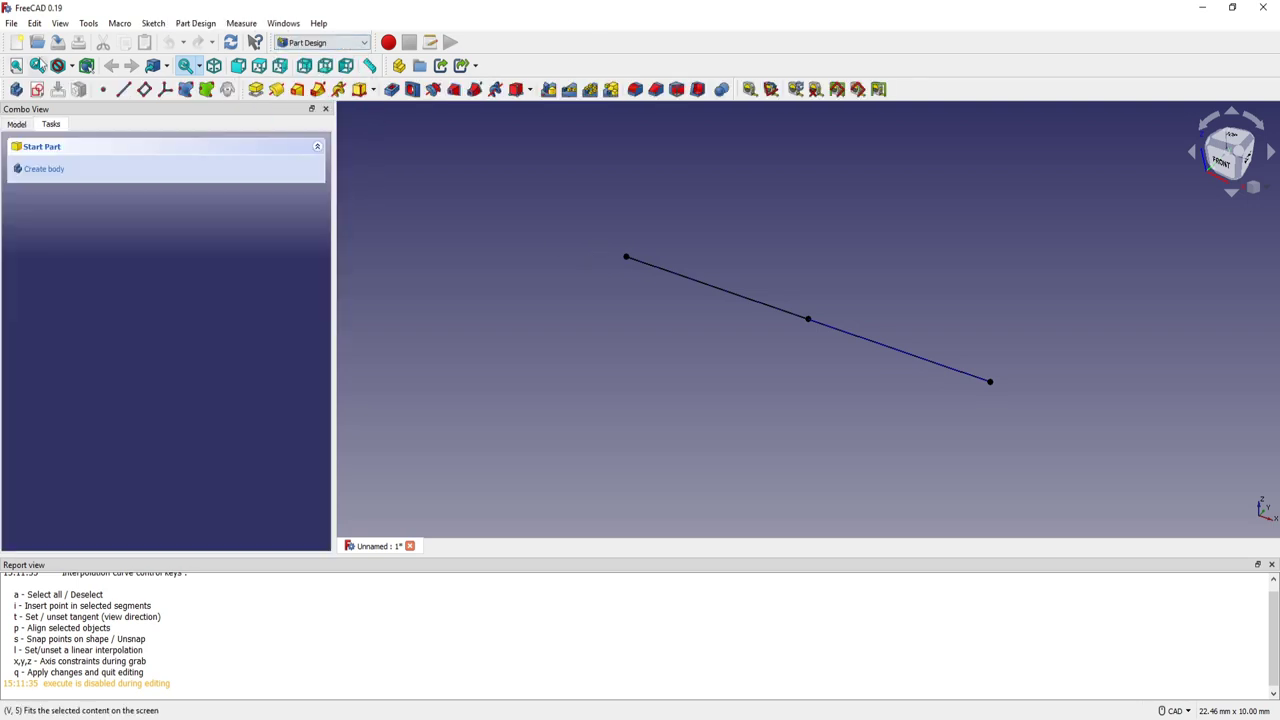
# - Create a new Body and toggle its Origin axes visible, then hidden again
pyautogui.click(16, 90)
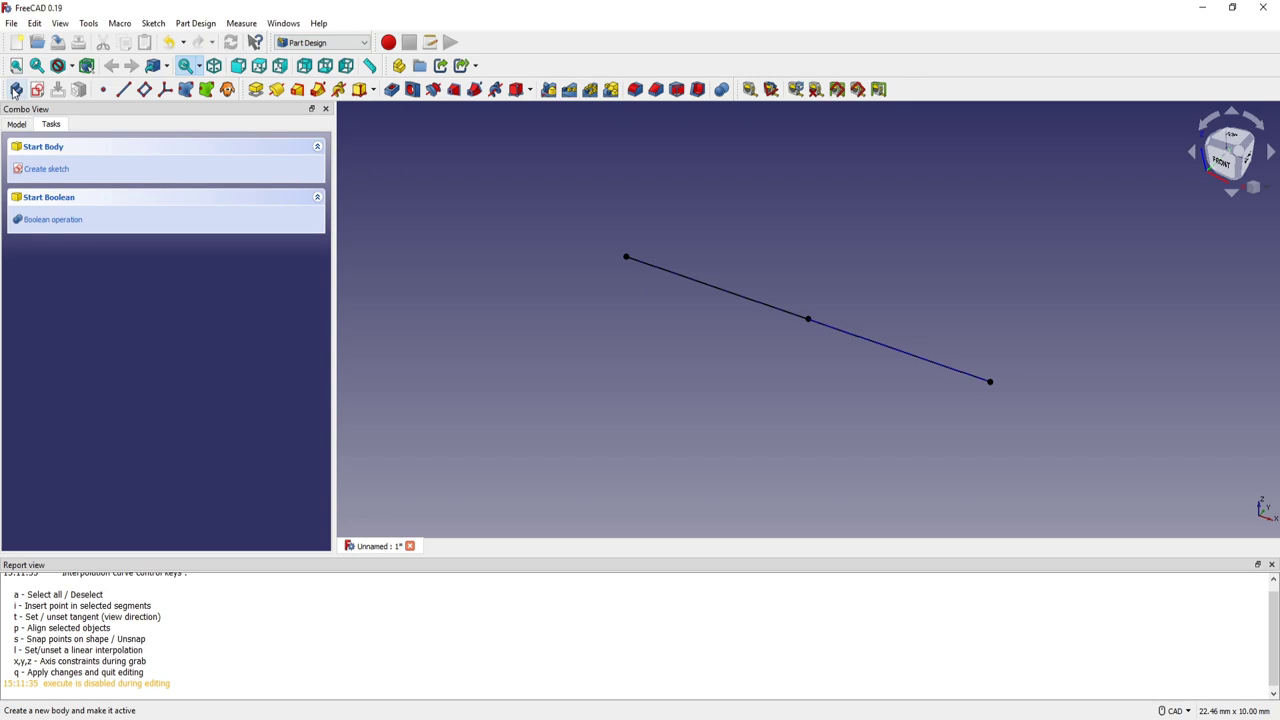
pyautogui.click(14, 126)
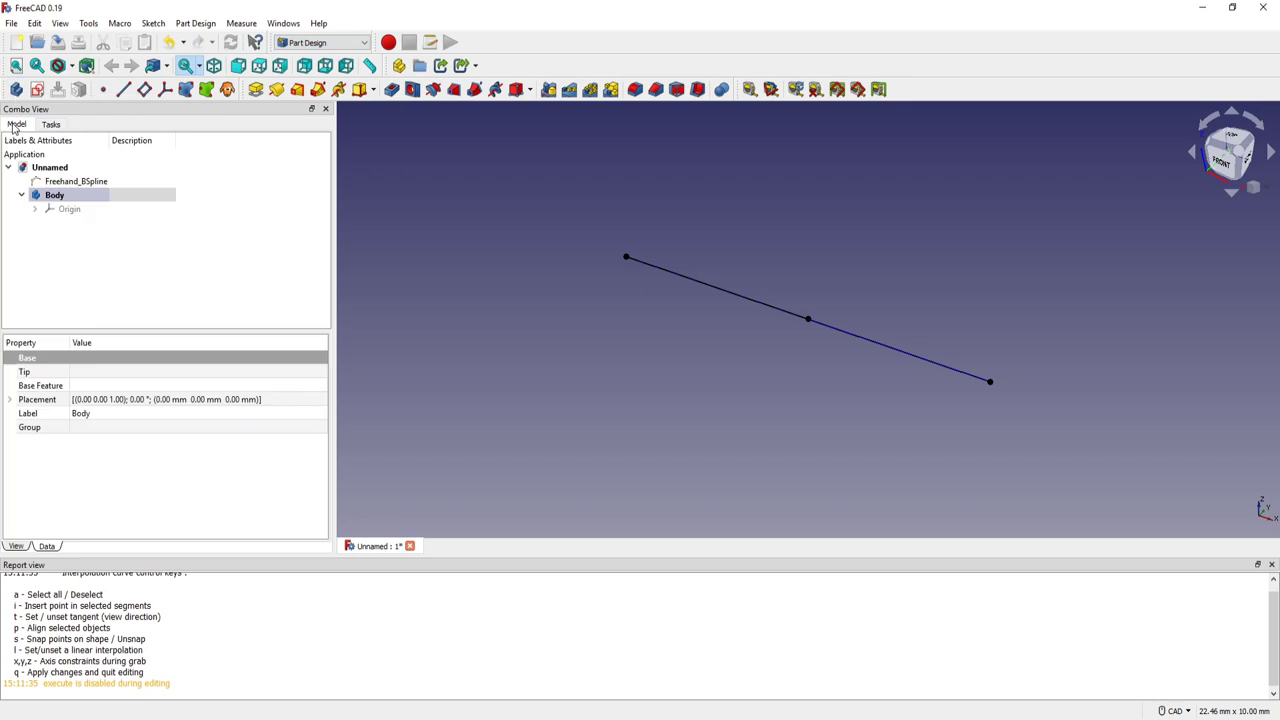
pyautogui.click(72, 208)
pyautogui.press('space')
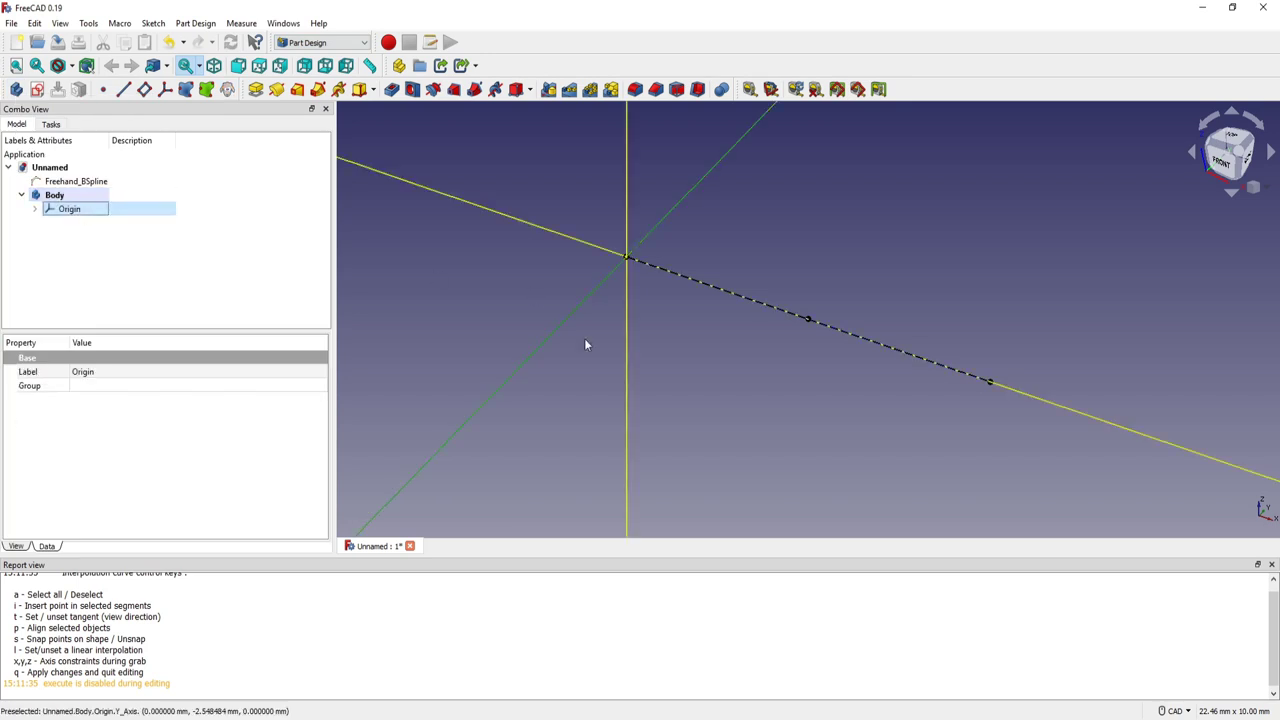
pyautogui.scroll(-1, 606, 350)
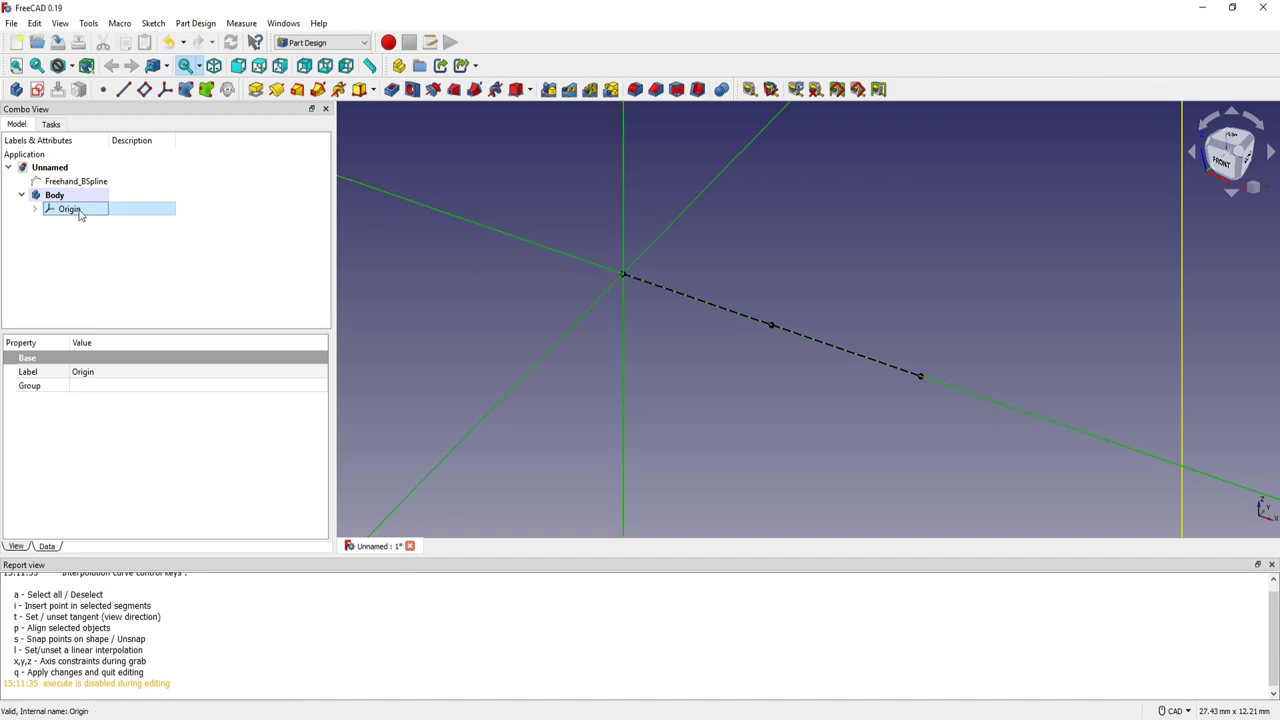
pyautogui.press('space')
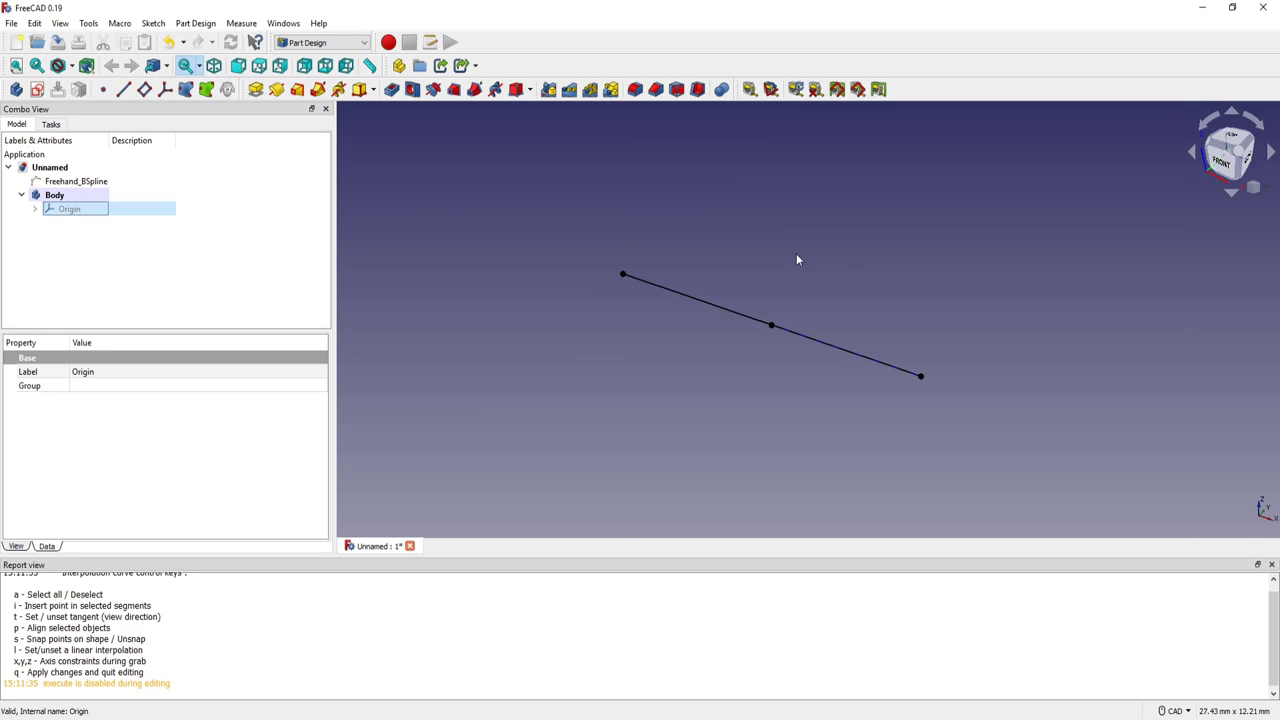
# - Drag the spline's middle point up and its right end down to bend it into an arch
pyautogui.moveTo(771, 327); pyautogui.dragTo(793, 268)
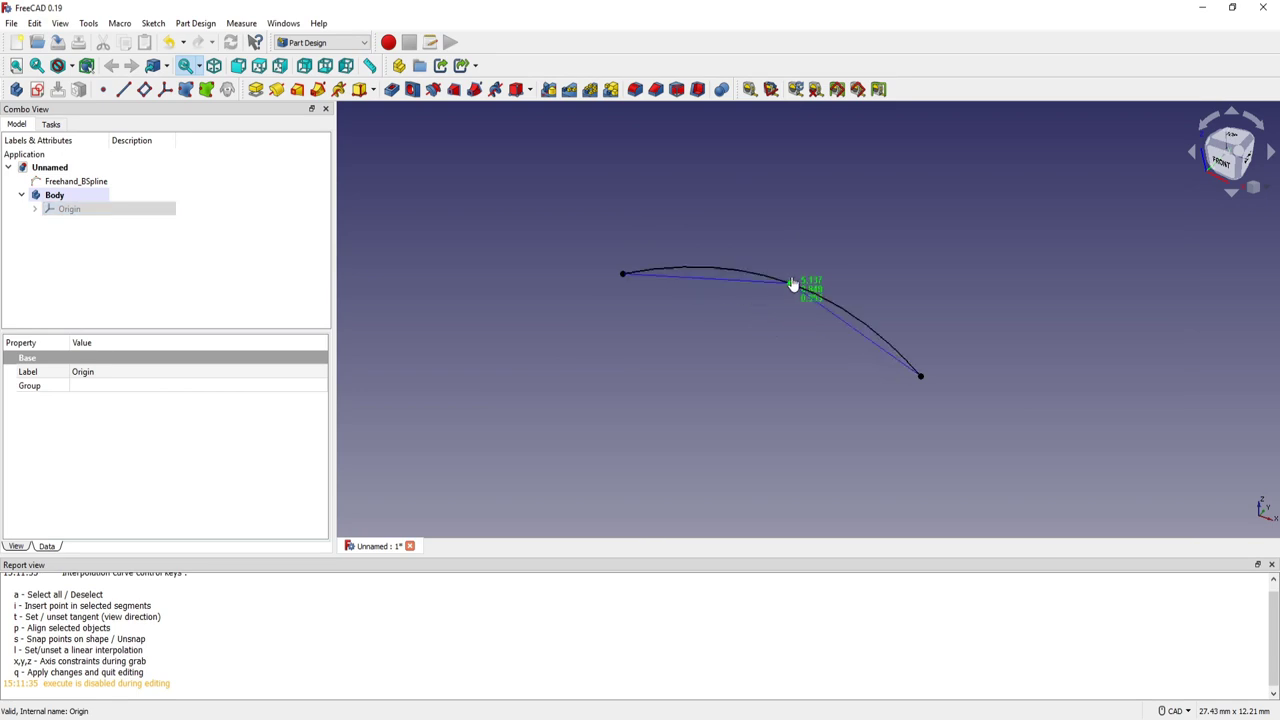
pyautogui.moveTo(919, 378); pyautogui.dragTo(899, 432)
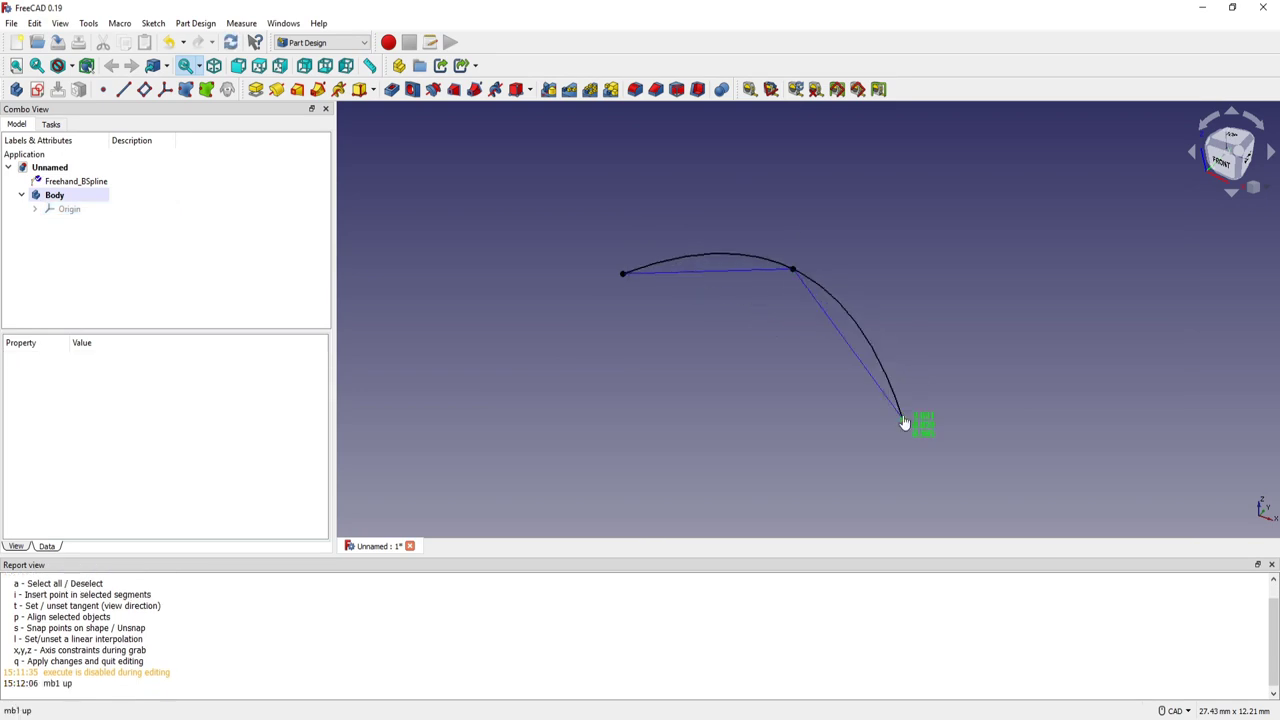
pyautogui.moveTo(797, 274)
pyautogui.mouseDown()
pyautogui.moveTo(808, 246)
pyautogui.moveTo(780, 235)
pyautogui.mouseUp()
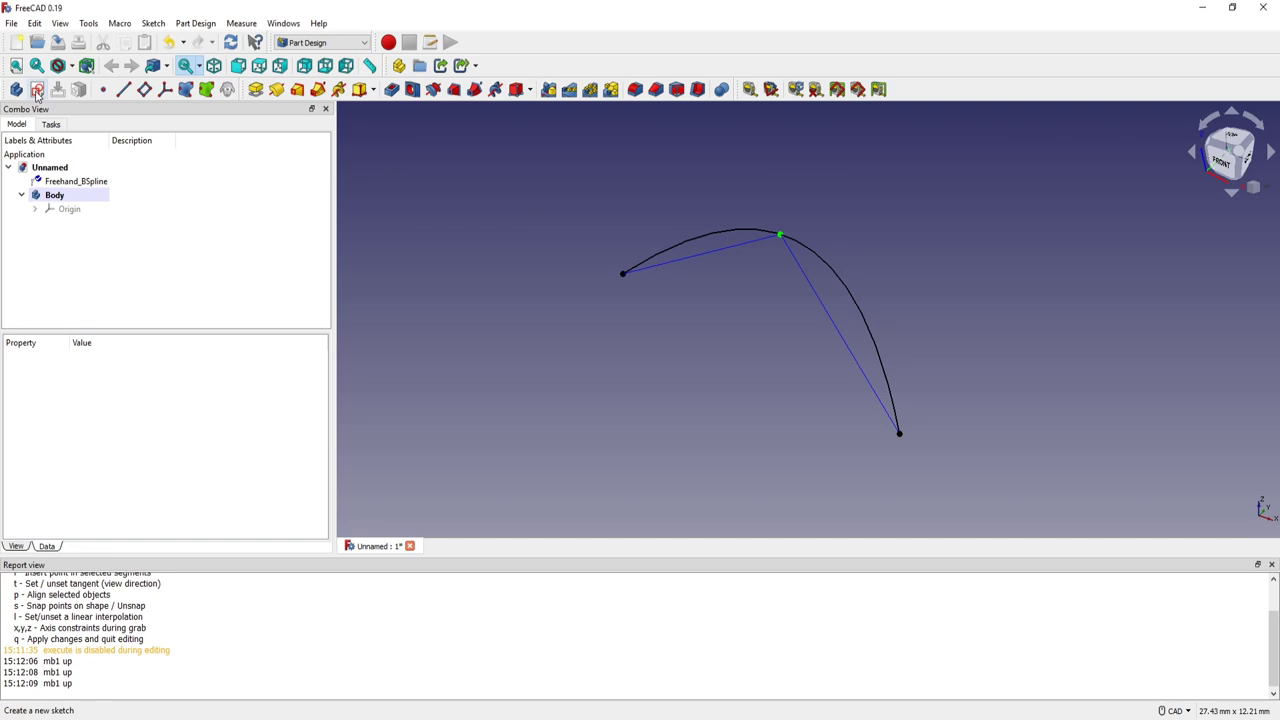
# - Switch back to the Curves workbench and select the right control-polygon segment
pyautogui.click(365, 44)
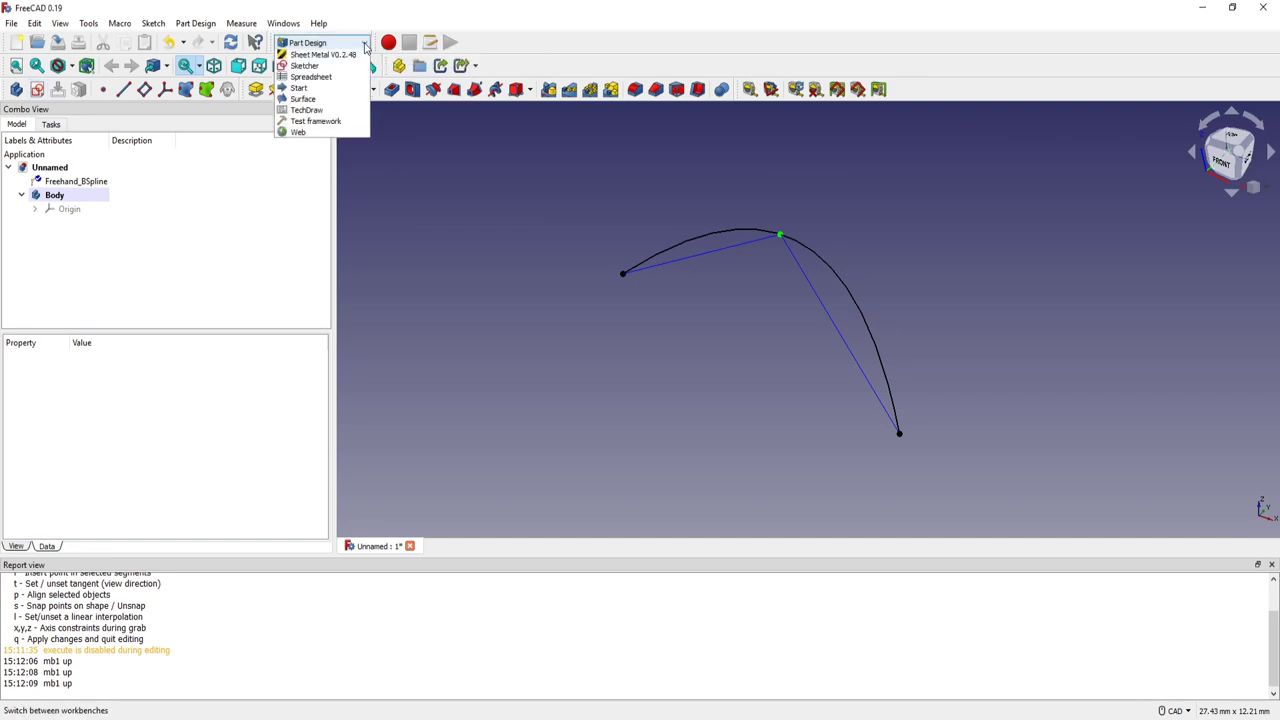
pyautogui.click(320, 80)
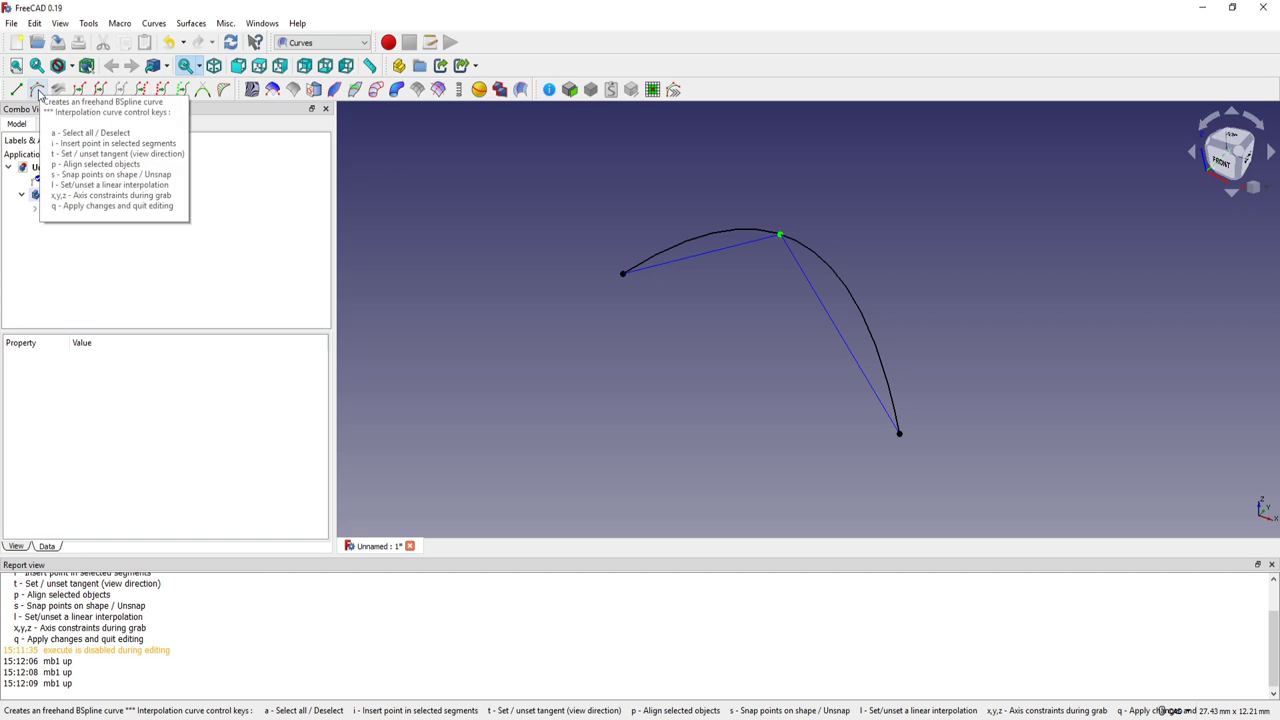
pyautogui.scroll(2, 377, 620)
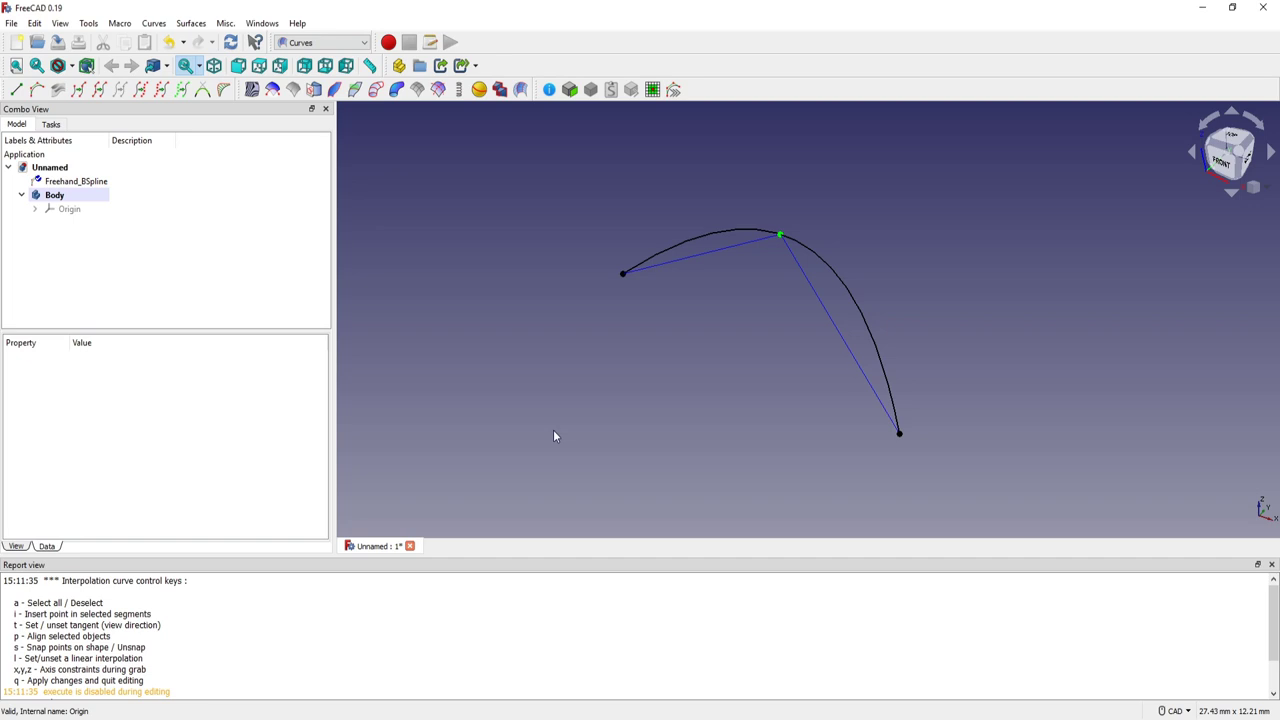
pyautogui.click(837, 335)
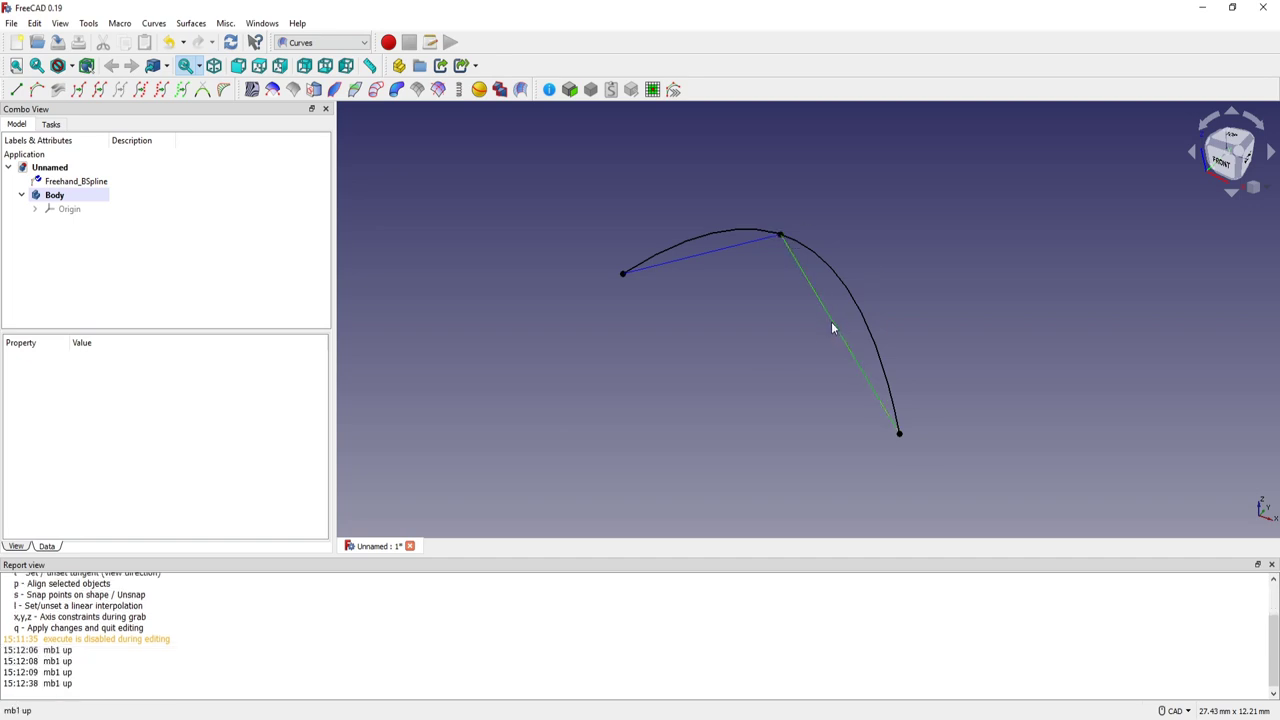
# - Insert a new control point on the segment and reposition the points to shape a wave
pyautogui.press('i')
pyautogui.press('g')
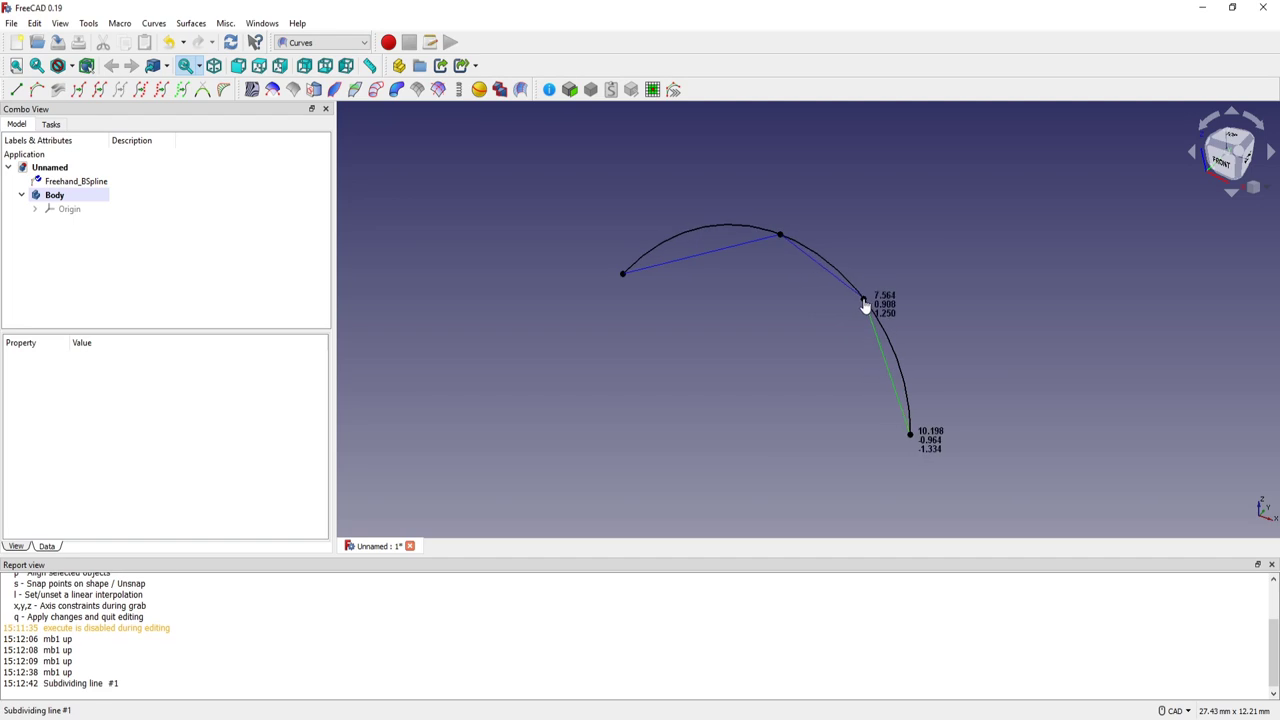
pyautogui.click(916, 300)
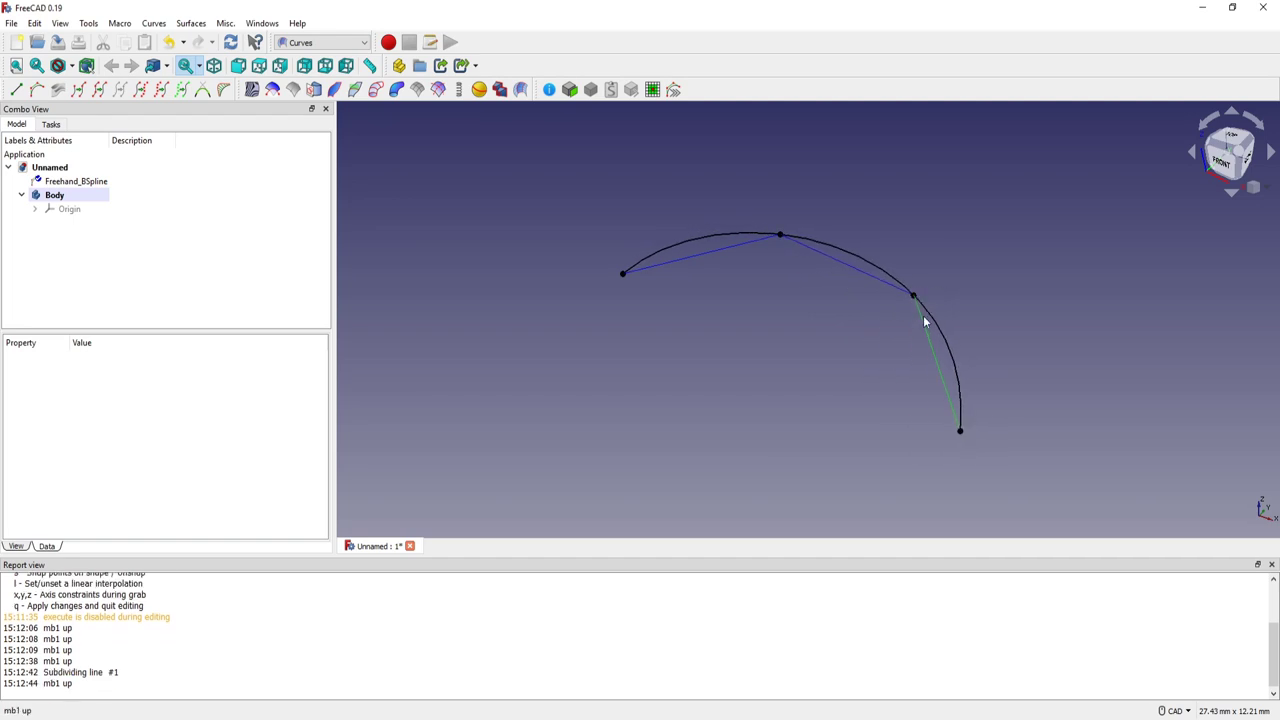
pyautogui.press('g')
pyautogui.click(924, 326)
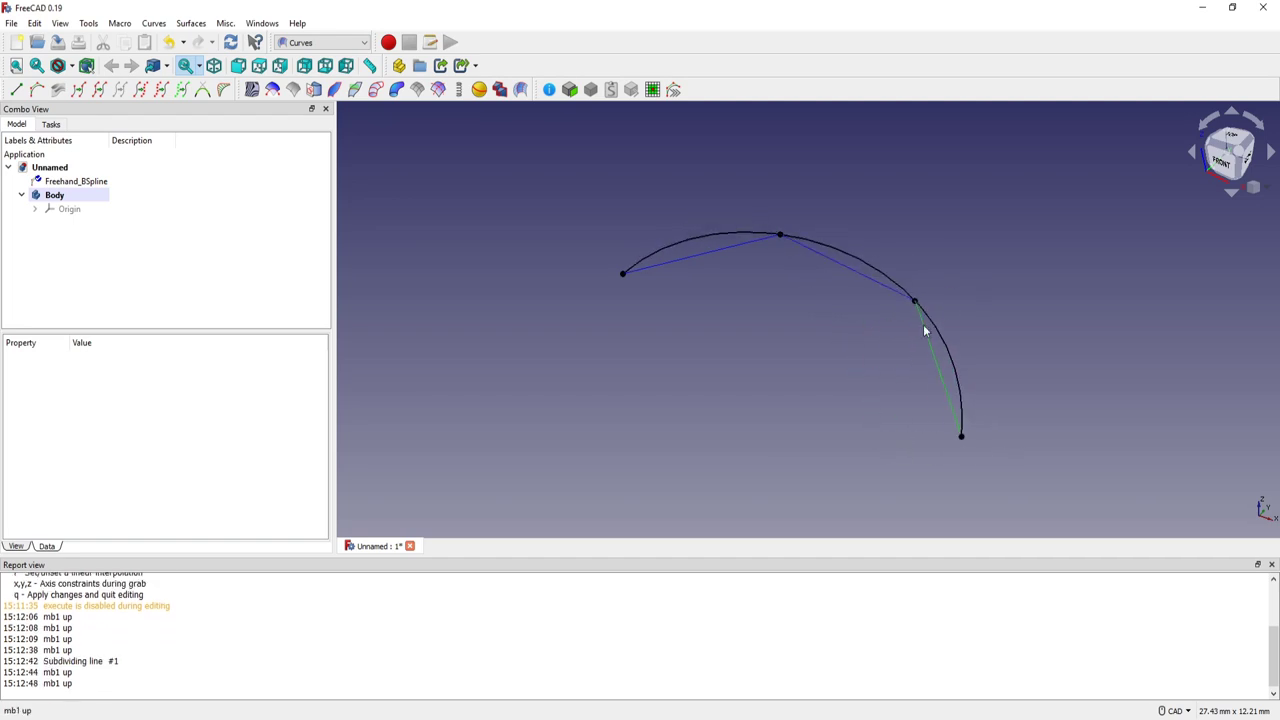
pyautogui.press('g')
pyautogui.click(903, 345)
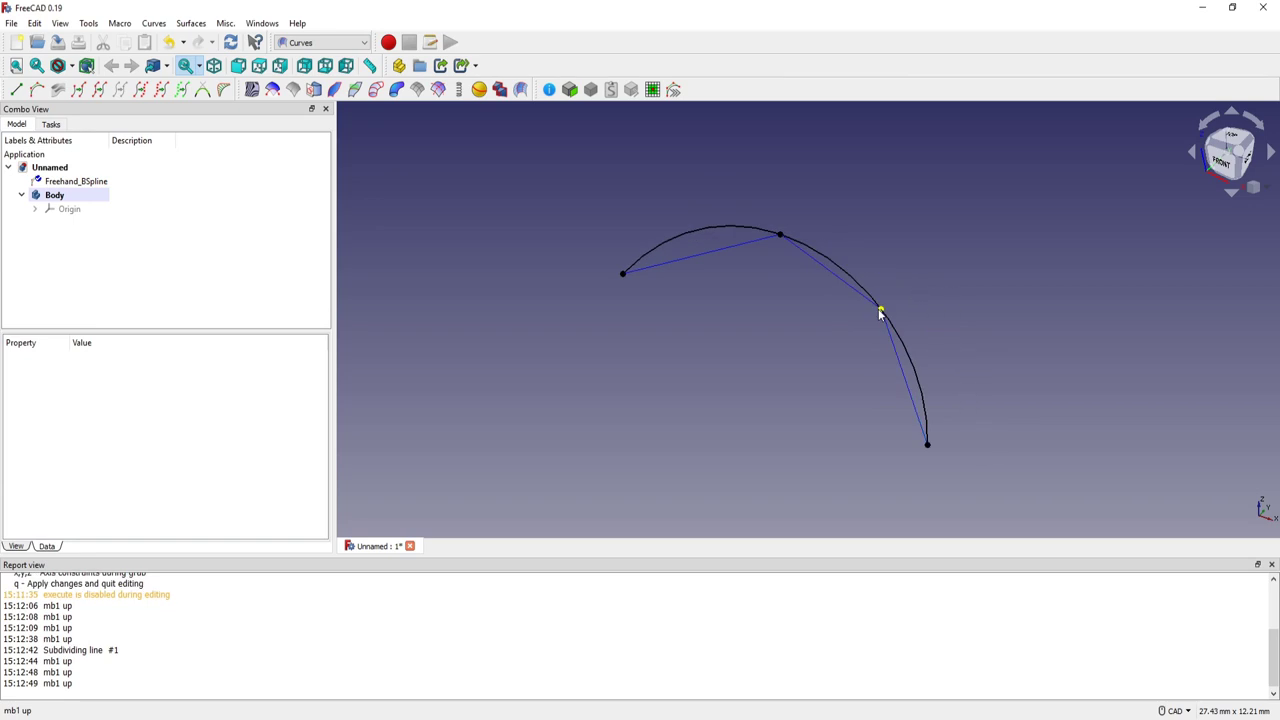
pyautogui.press('g')
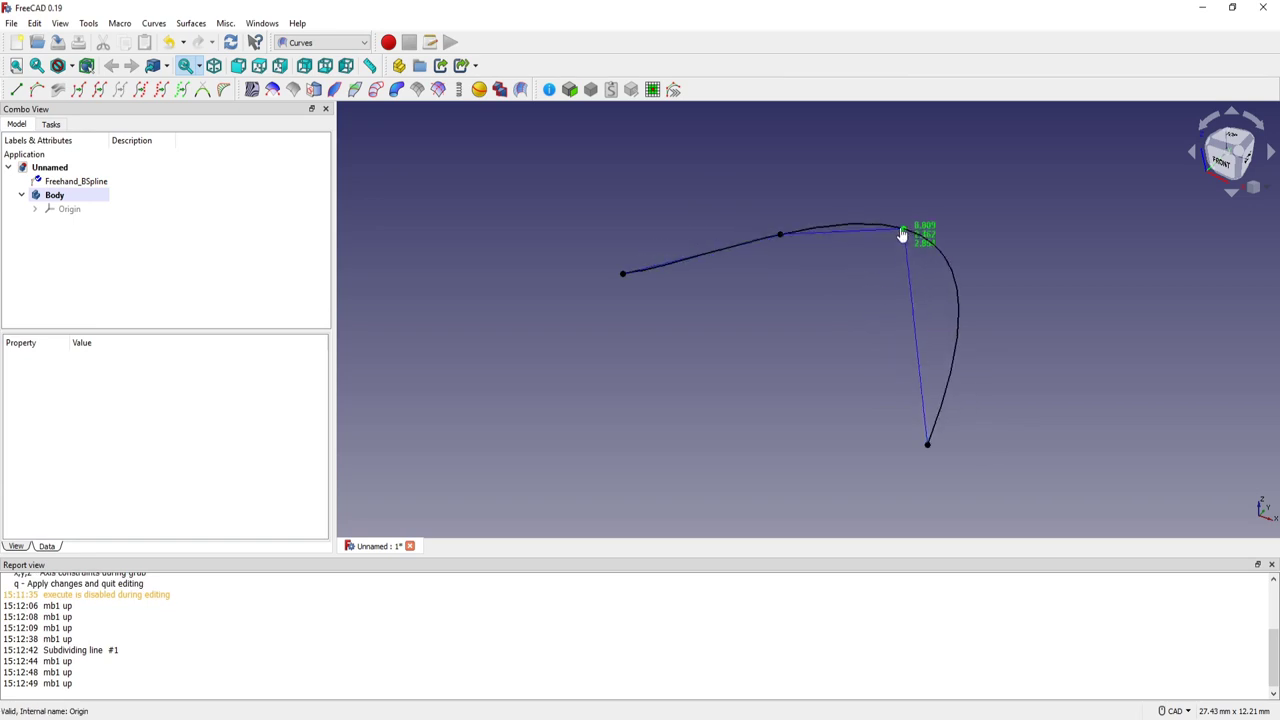
pyautogui.click(884, 285)
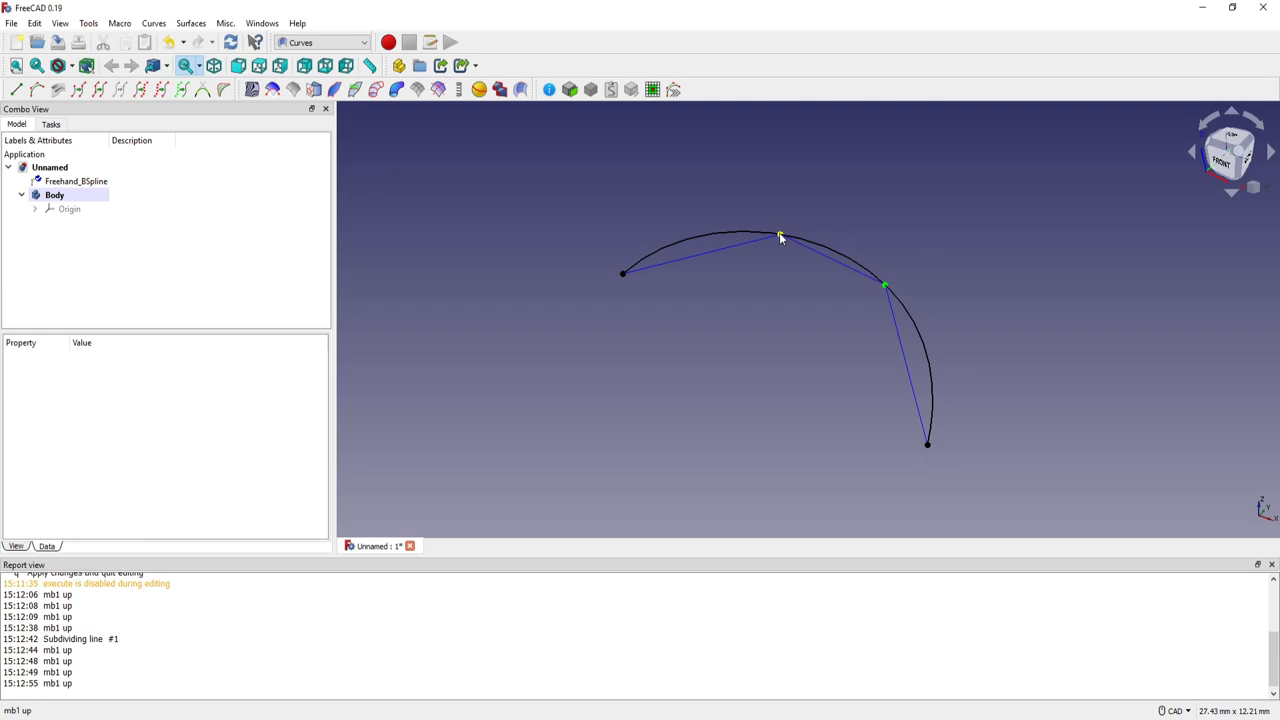
pyautogui.press('g')
pyautogui.click(738, 209)
# - Subdivide the segment between the upper points and drop the new midpoint lower to form a dip
pyautogui.click(792, 235)
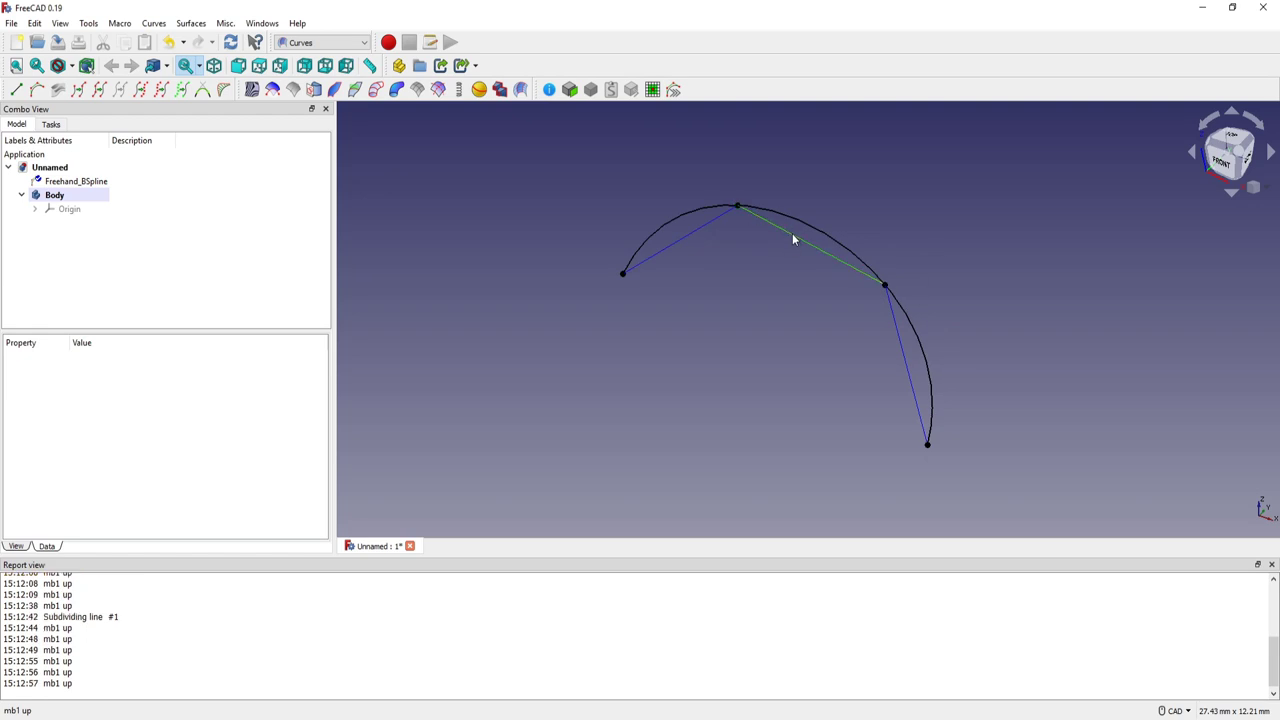
pyautogui.press('i')
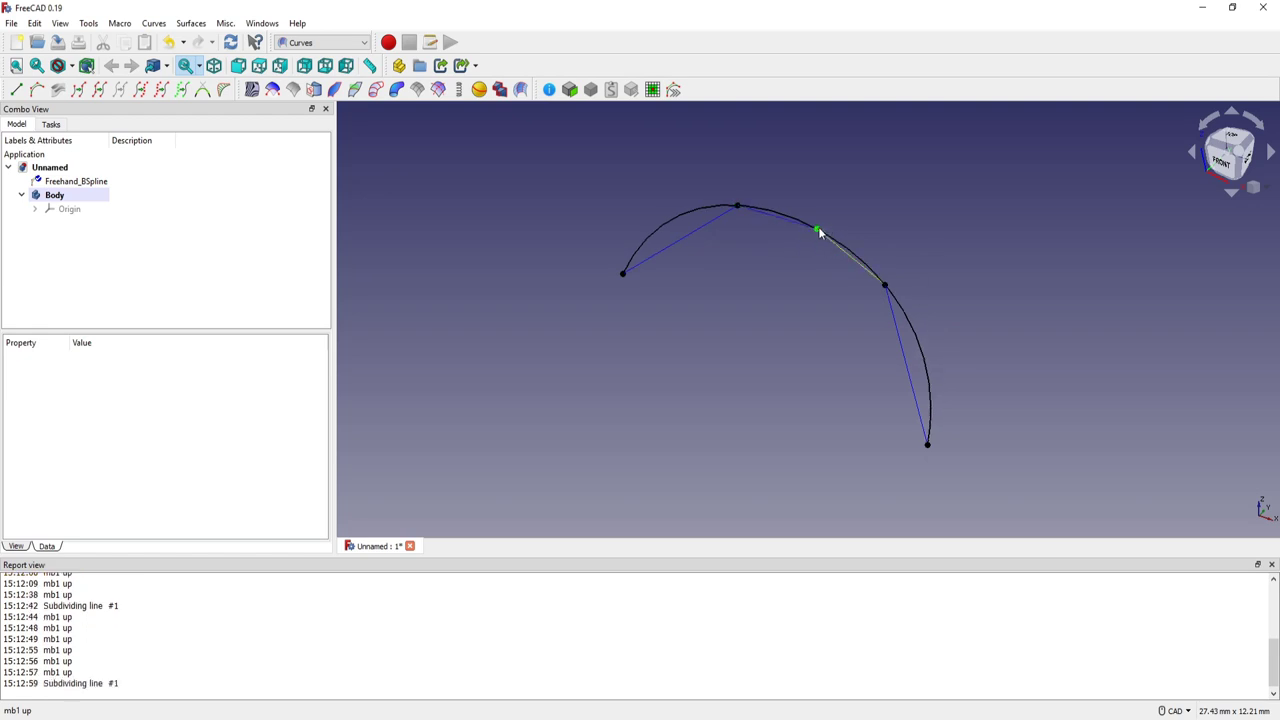
pyautogui.press('g')
pyautogui.click(798, 302)
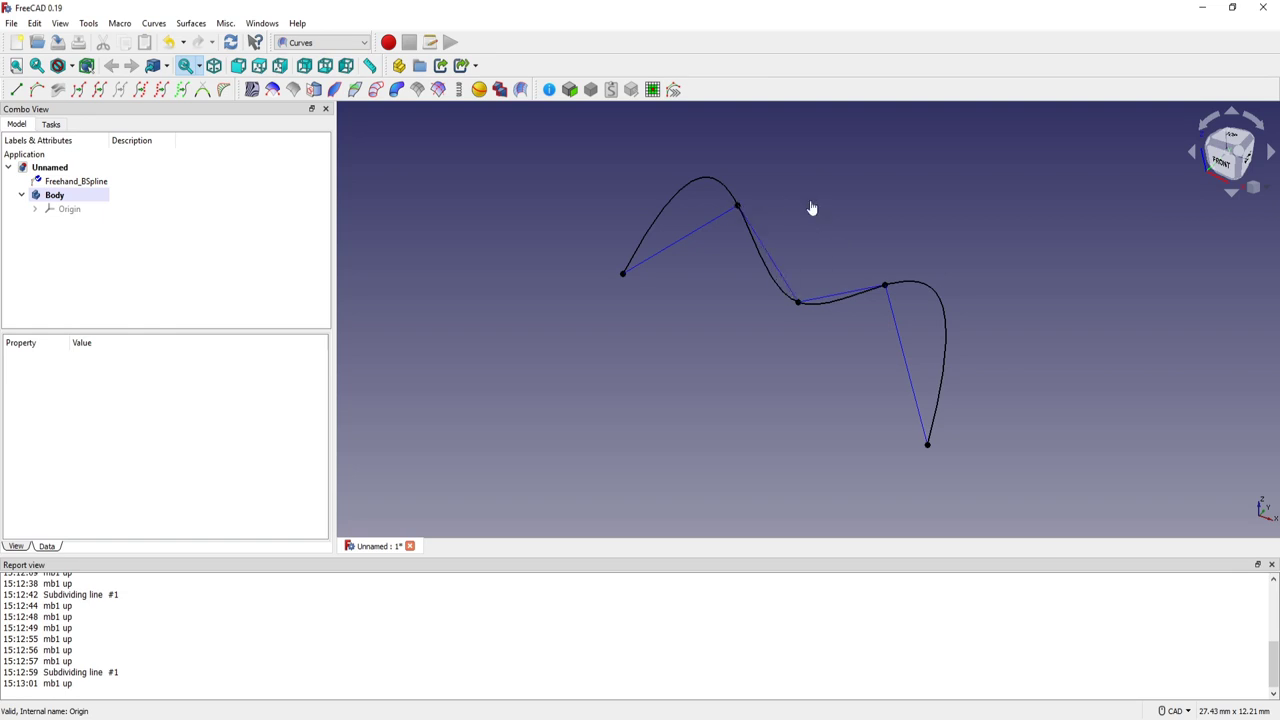
# - Select the upper middle, lower middle and right-hand control points together
pyautogui.click(737, 205)
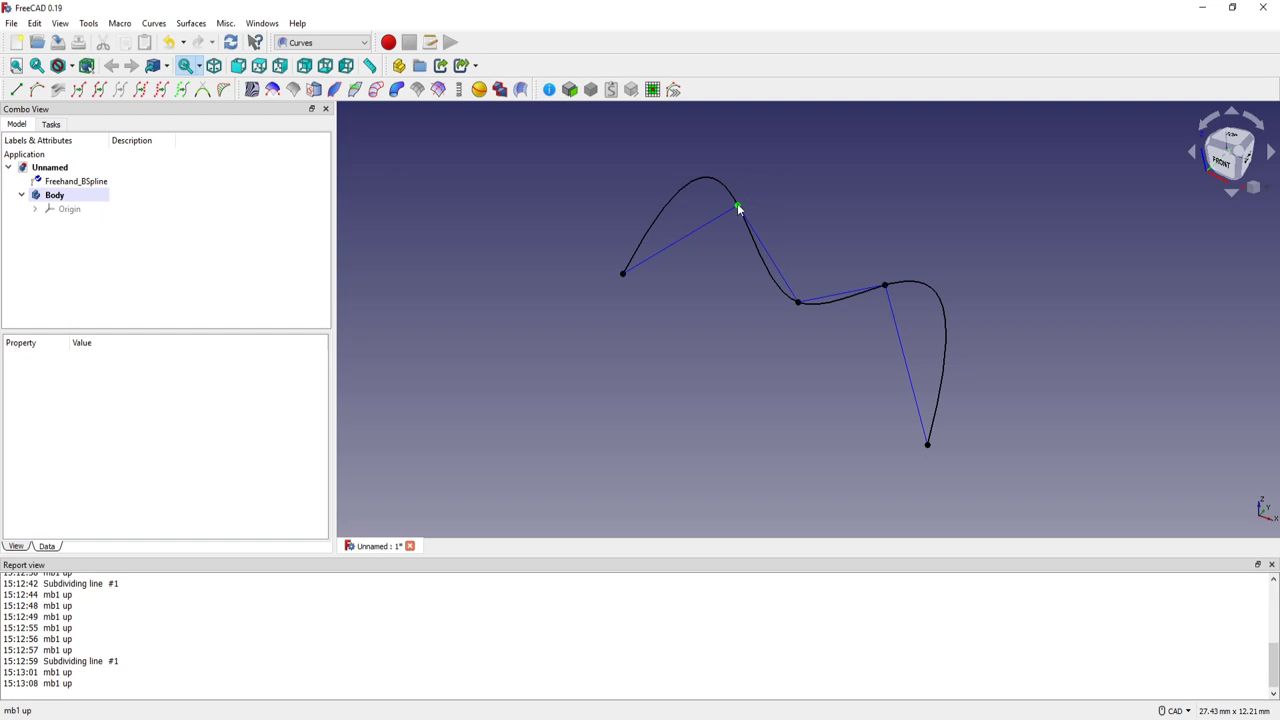
pyautogui.click(800, 300)
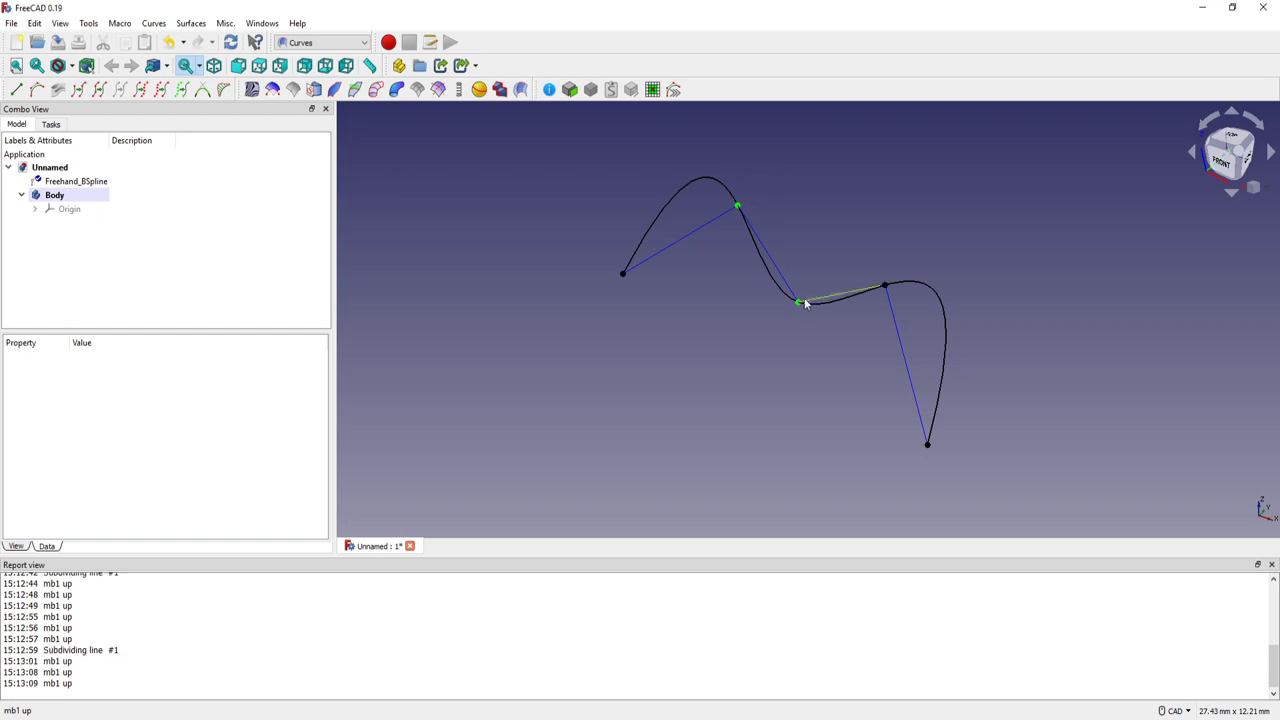
pyautogui.click(885, 288)
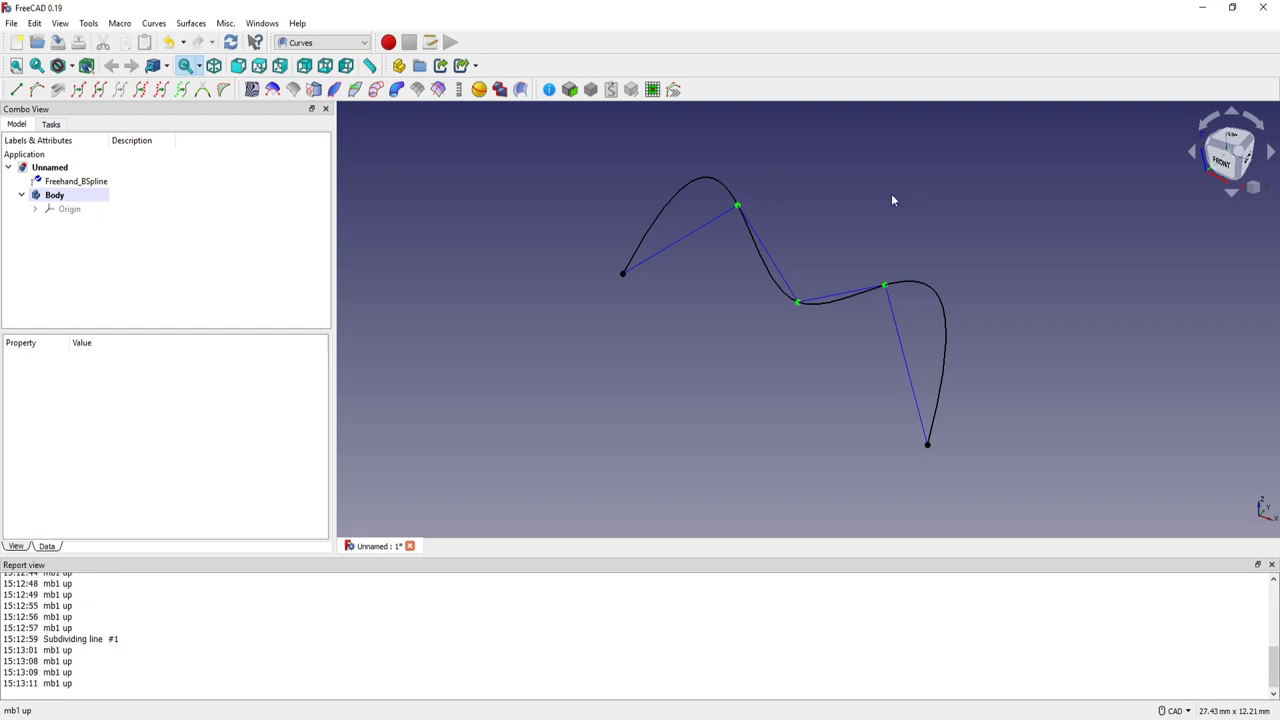
# - Align the middle control point between its two selected neighbours, then deselect
pyautogui.press('l')
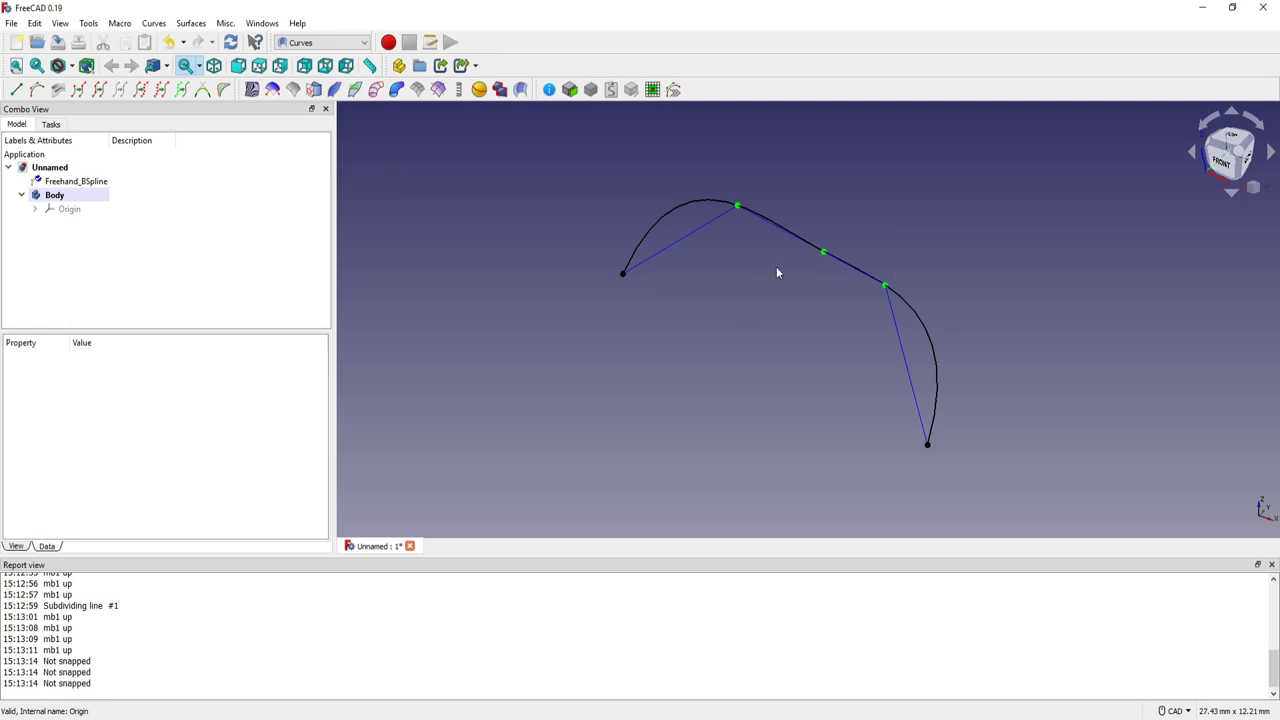
pyautogui.moveTo(772, 285); pyautogui.dragTo(750, 282, button='middle')
pyautogui.click(747, 292)
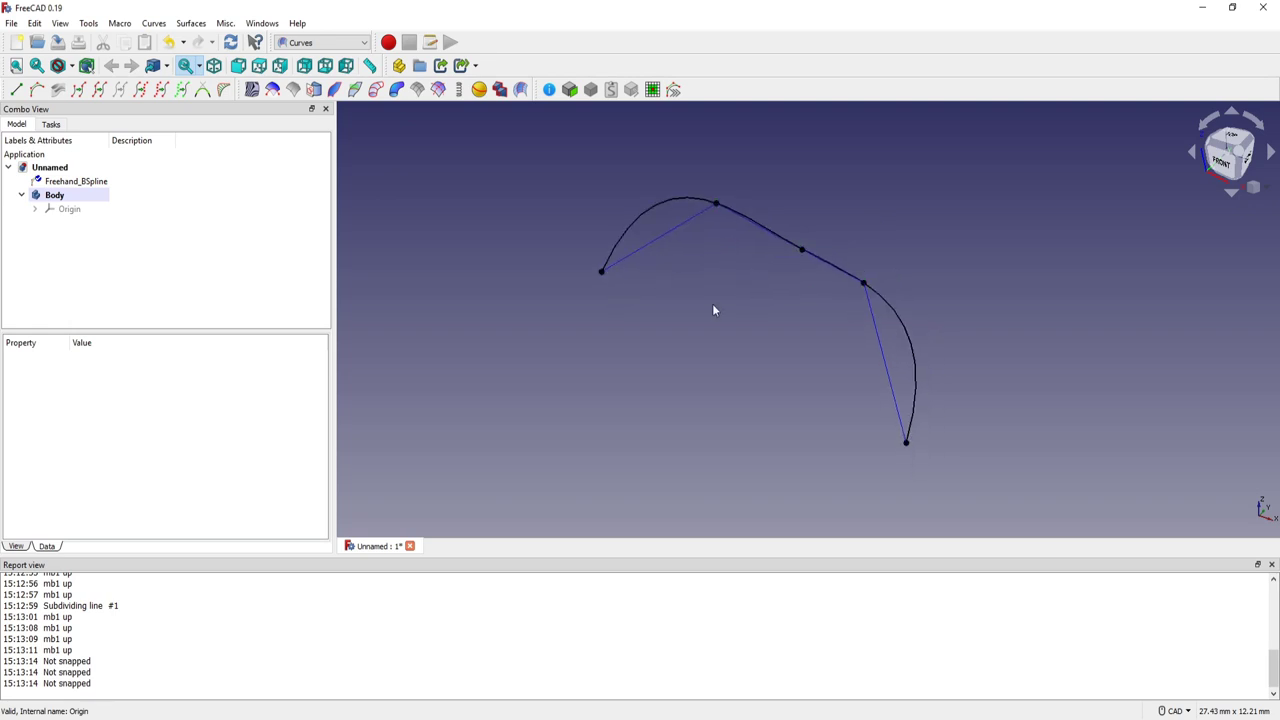
# - Select the point on the straight middle run, zoom to check it, and pan the curve down
pyautogui.click(801, 250)
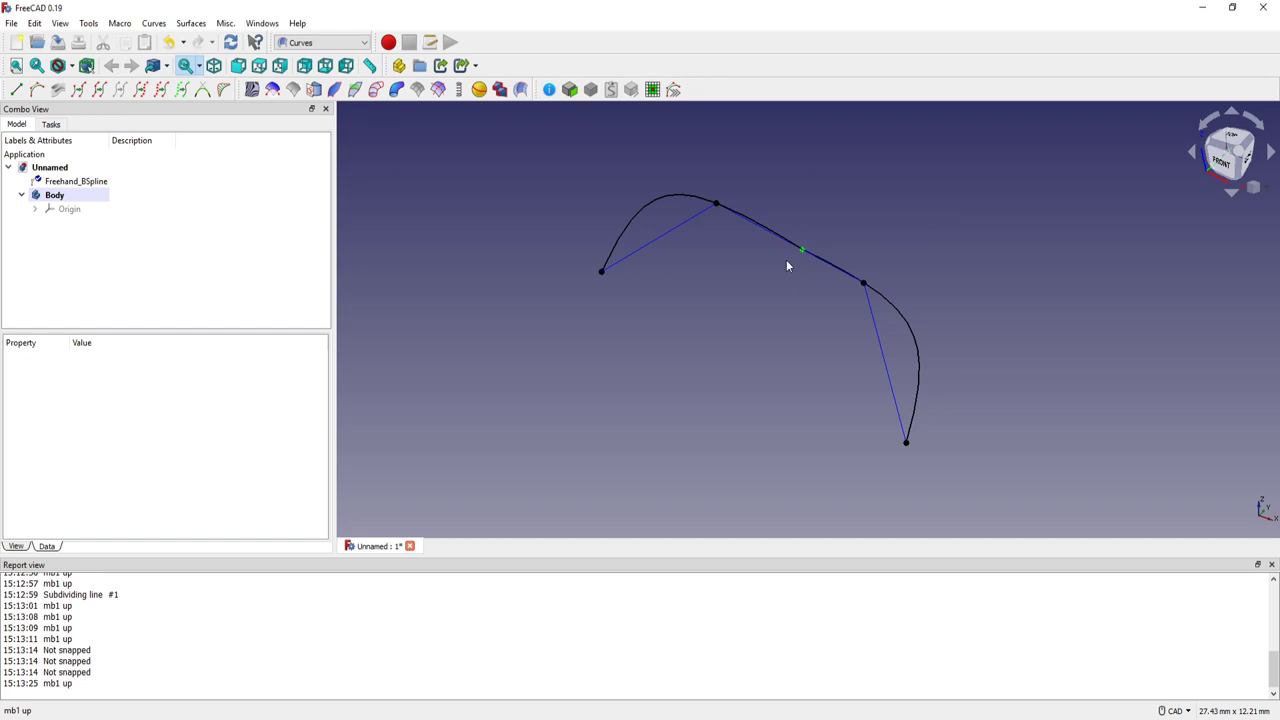
pyautogui.scroll(3, 799, 265)
pyautogui.scroll(1, 799, 262)
pyautogui.scroll(2, 800, 240)
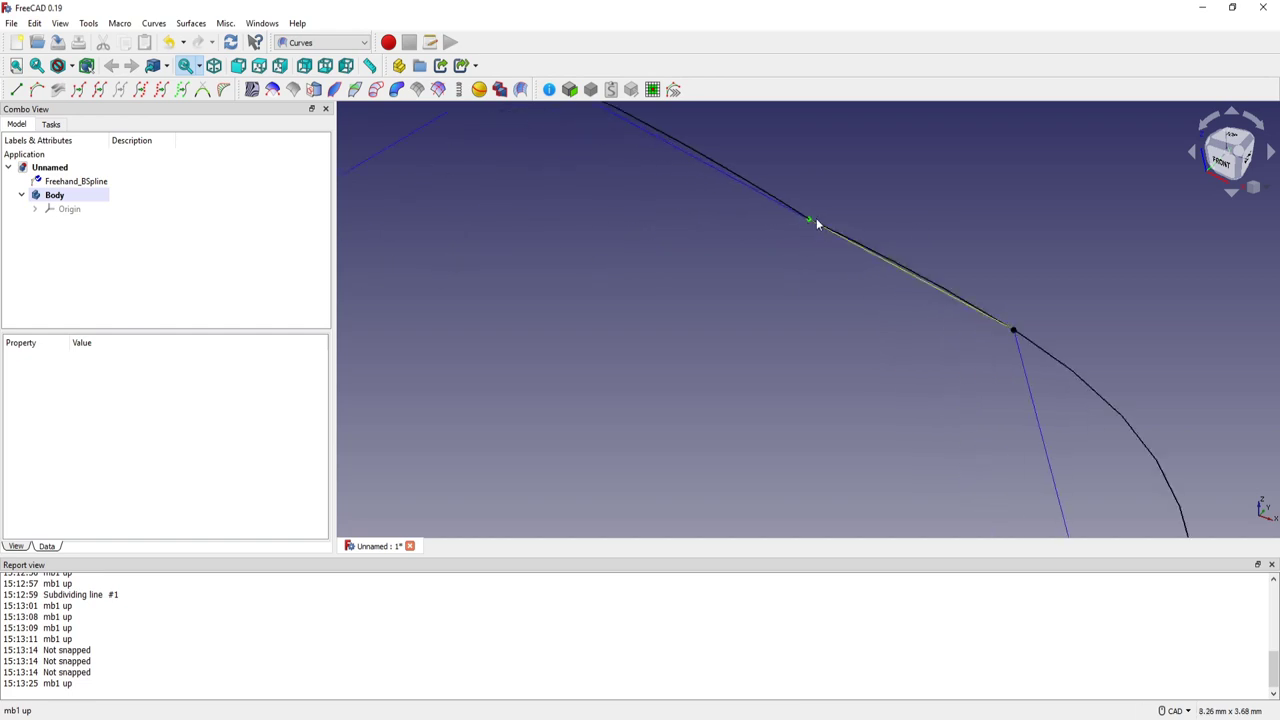
pyautogui.scroll(-2, 810, 230)
pyautogui.scroll(-2, 810, 230)
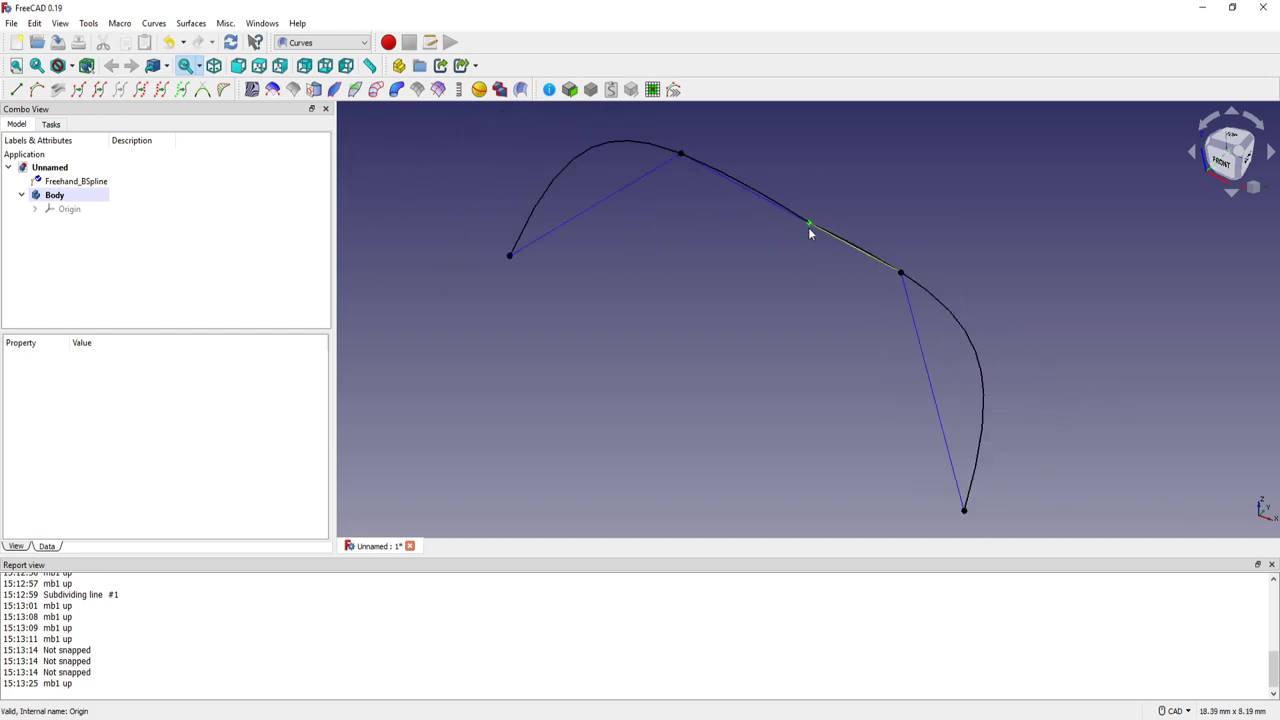
pyautogui.scroll(-1, 810, 230)
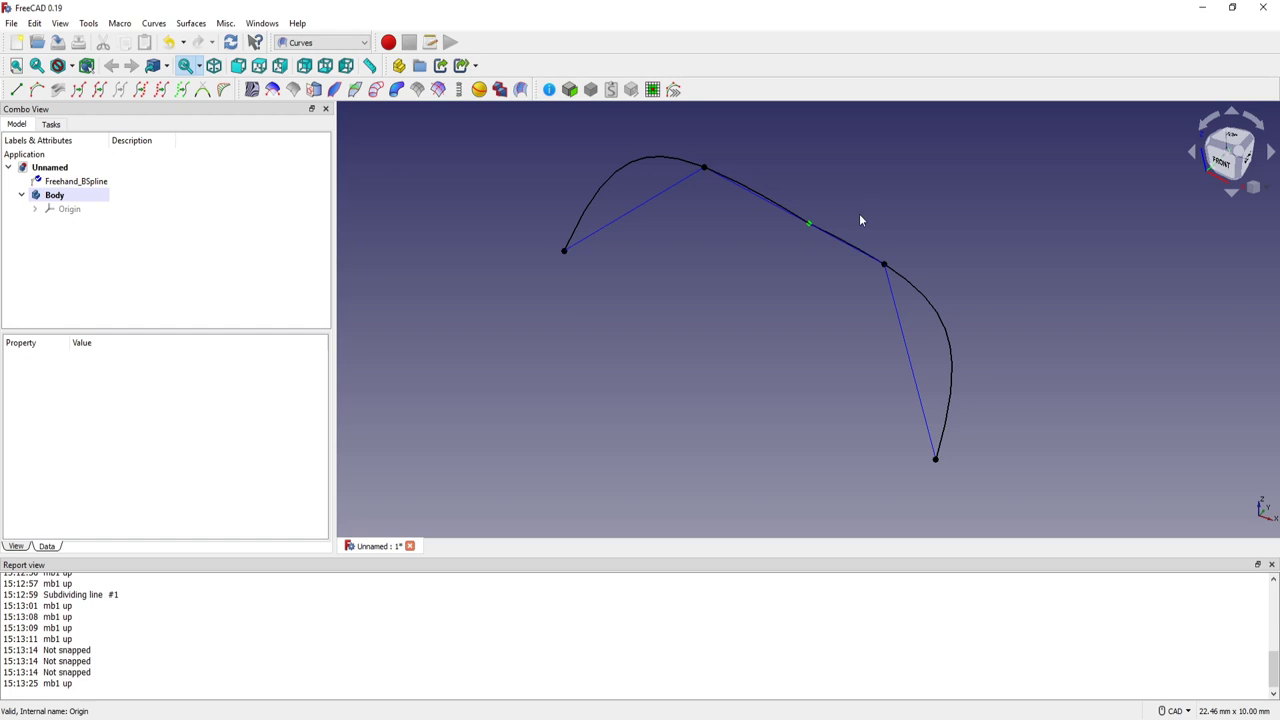
pyautogui.click(808, 223)
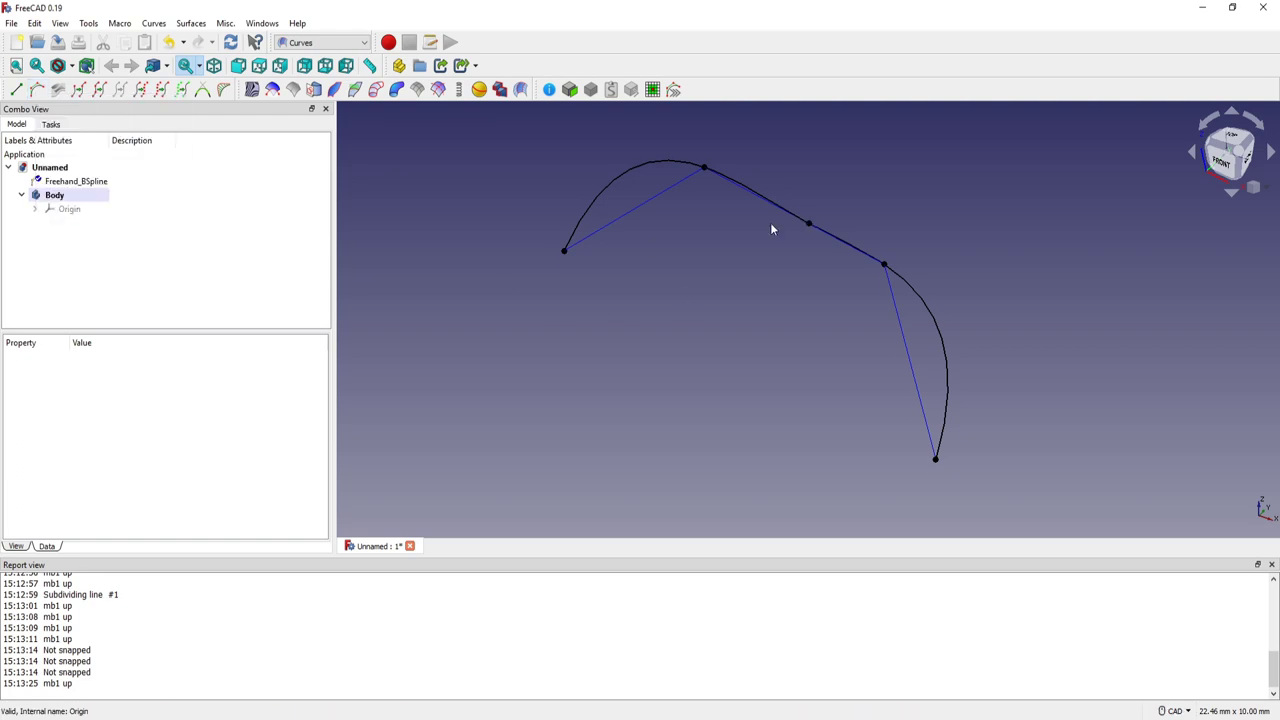
pyautogui.moveTo(771, 229); pyautogui.dragTo(737, 271, button='middle')
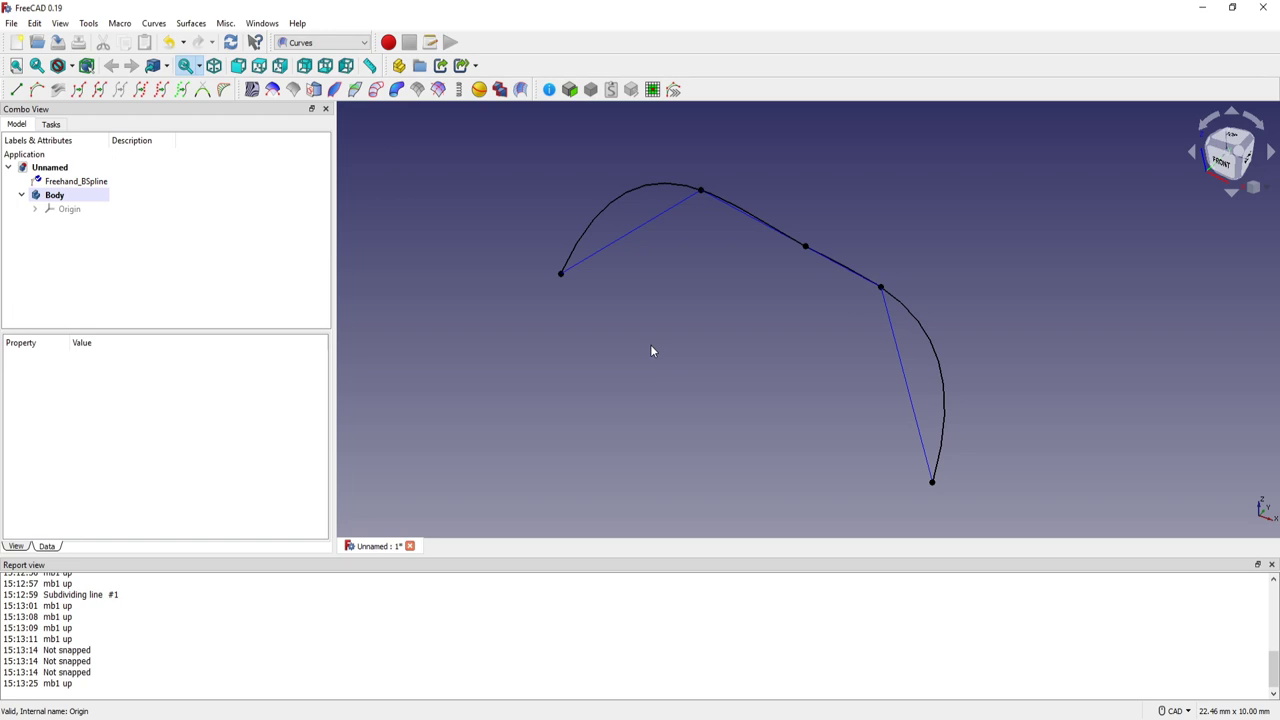
# - Finish the spline edit, delete the empty Body, and select Freehand_BSpline
pyautogui.press('q')
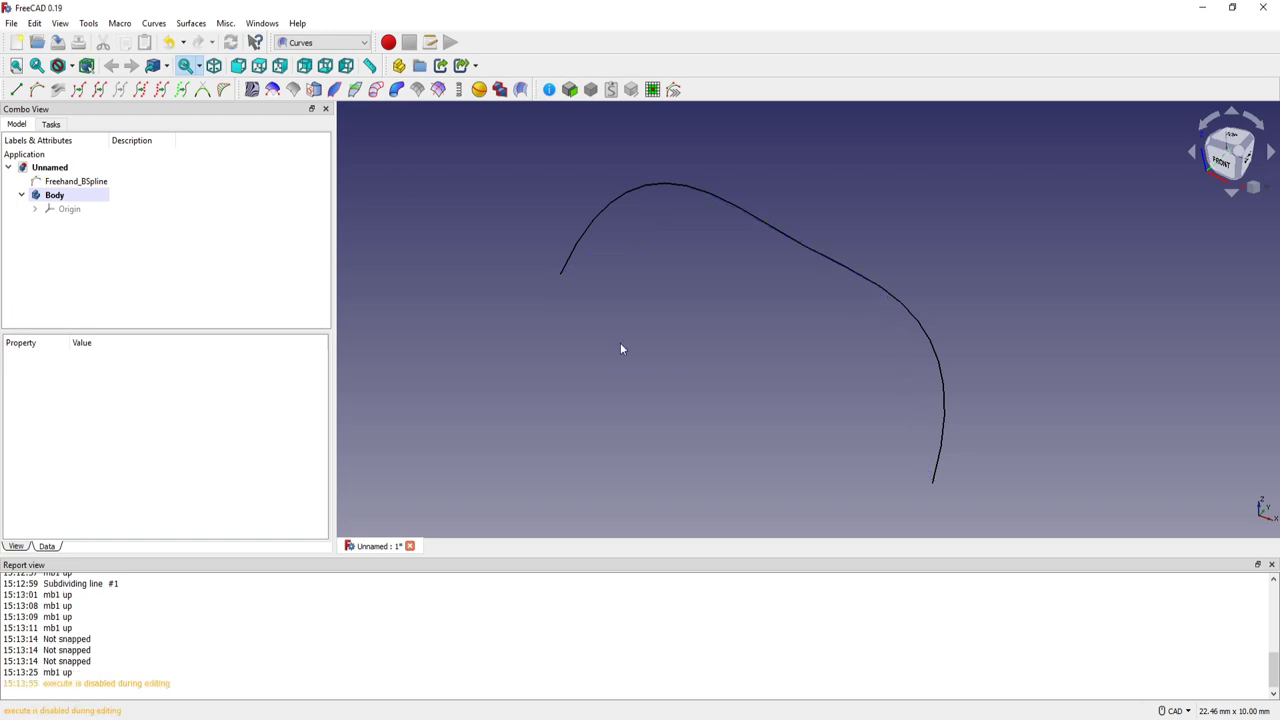
pyautogui.click(49, 199)
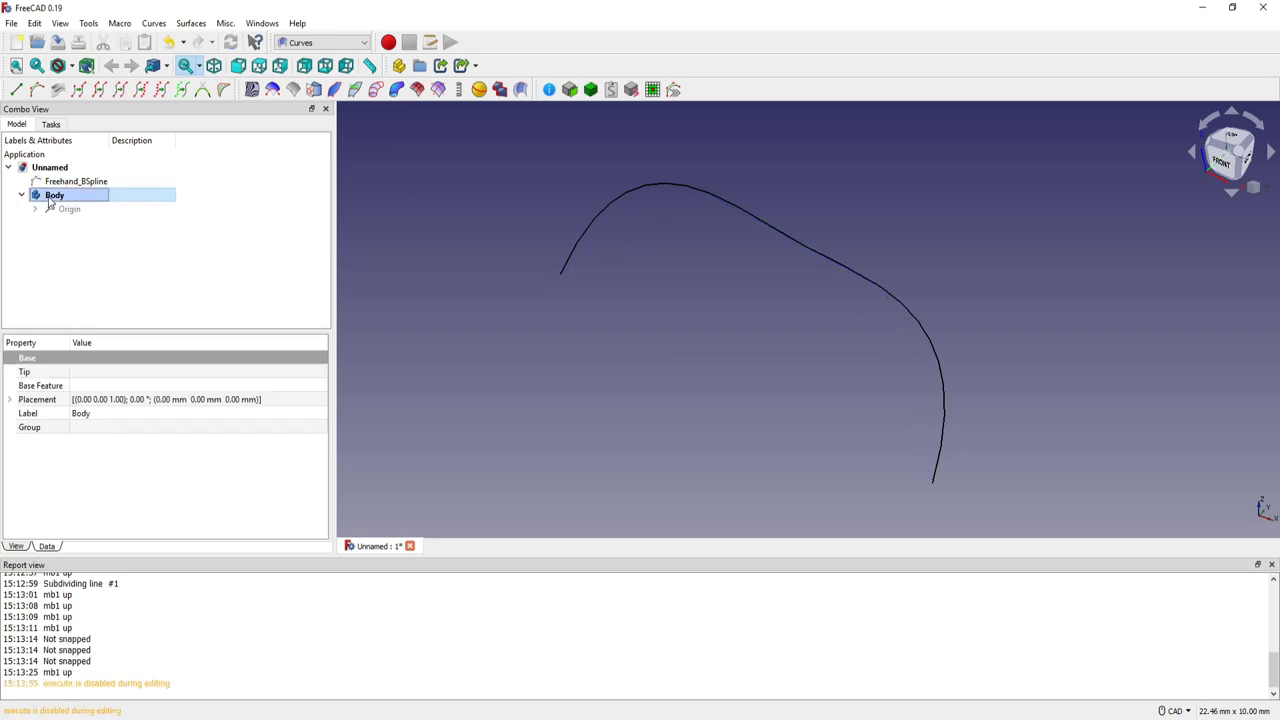
pyautogui.press('Delete')
pyautogui.click(56, 183)
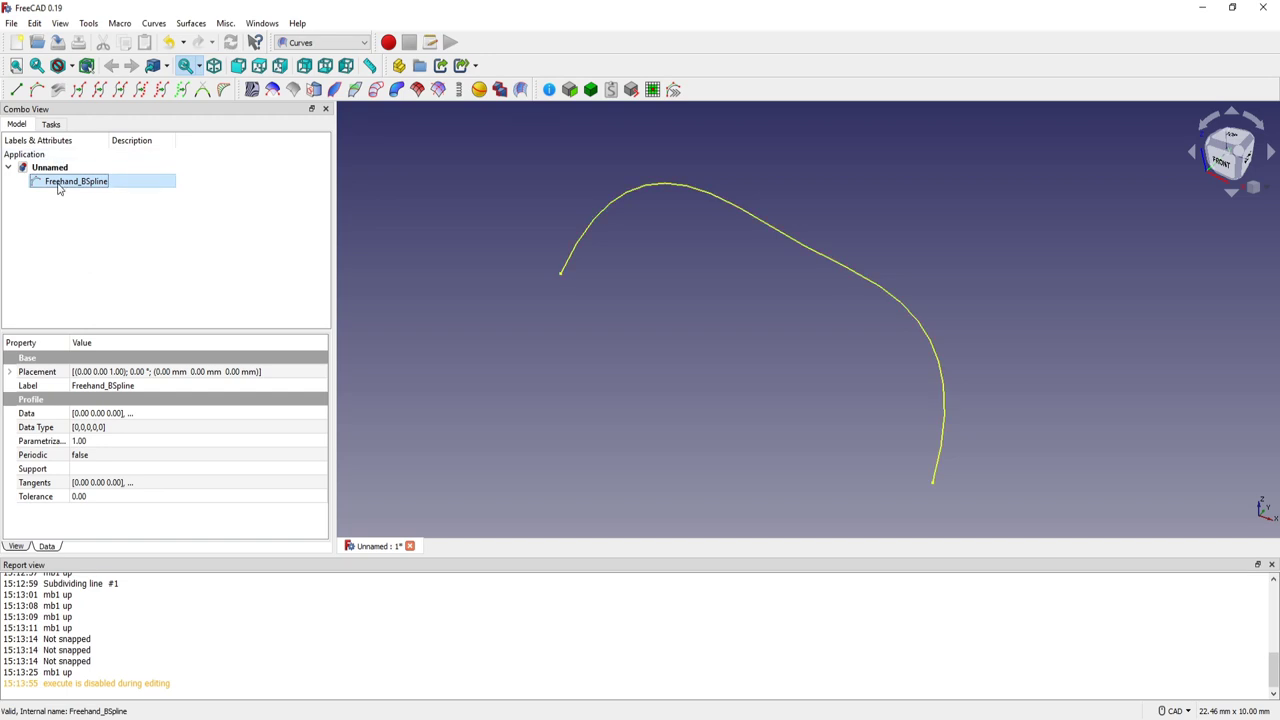
# - Reopen Freehand_BSpline and drag its top control point down to flatten the arch
pyautogui.doubleClick(59, 184)
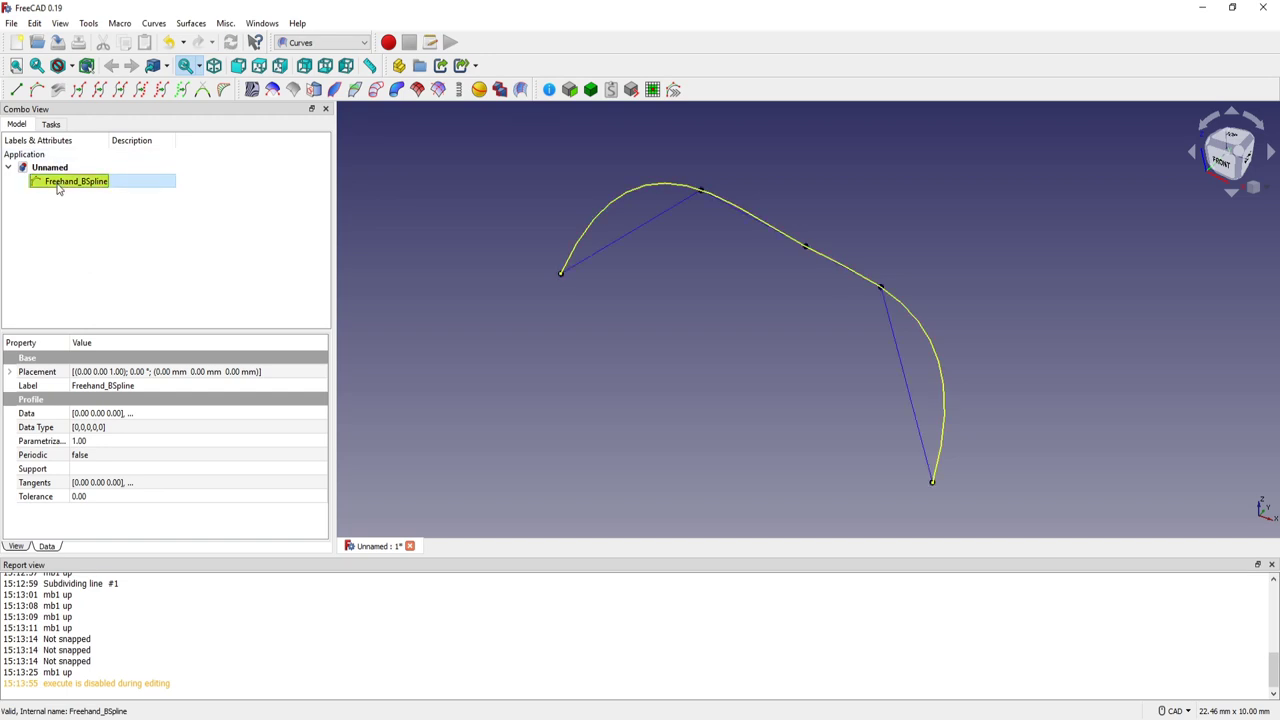
pyautogui.click(723, 264)
pyautogui.moveTo(701, 192)
pyautogui.mouseDown()
pyautogui.moveTo(714, 229)
pyautogui.moveTo(709, 217)
pyautogui.mouseUp()
pyautogui.press('Escape')
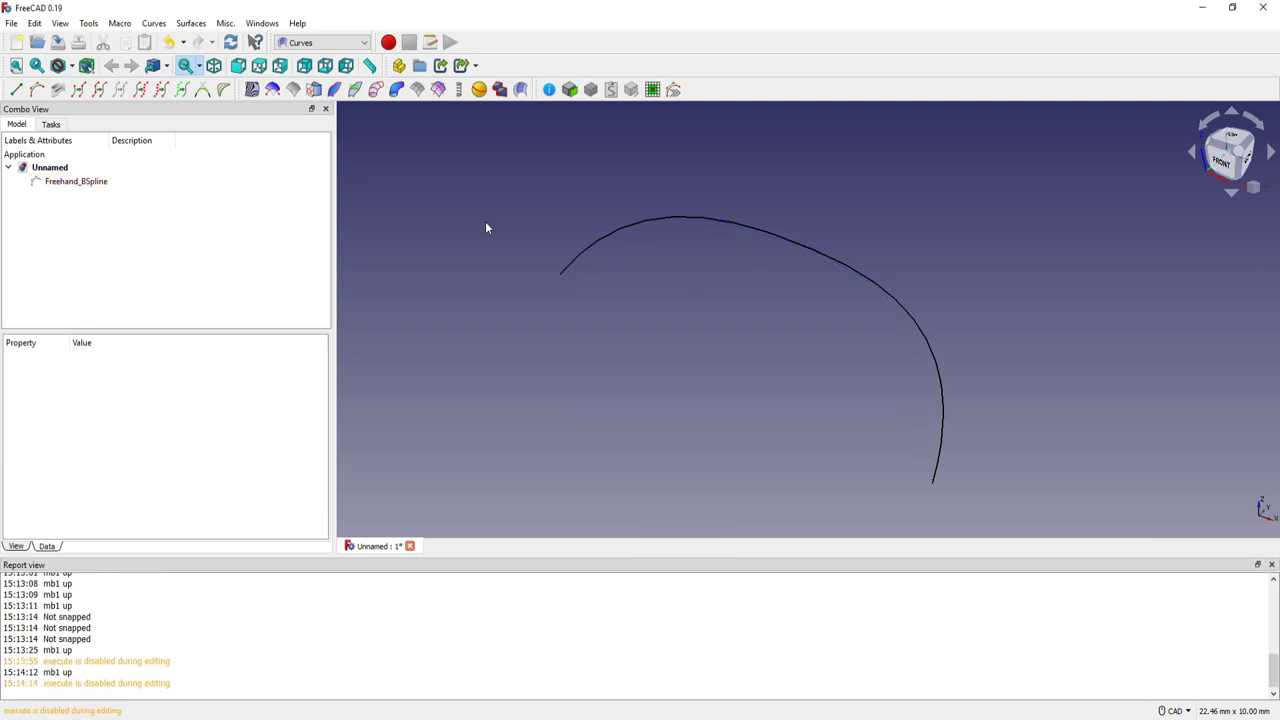
# - Orbit to a front view and select the curve's left end point
pyautogui.scroll(-3, 556, 325)
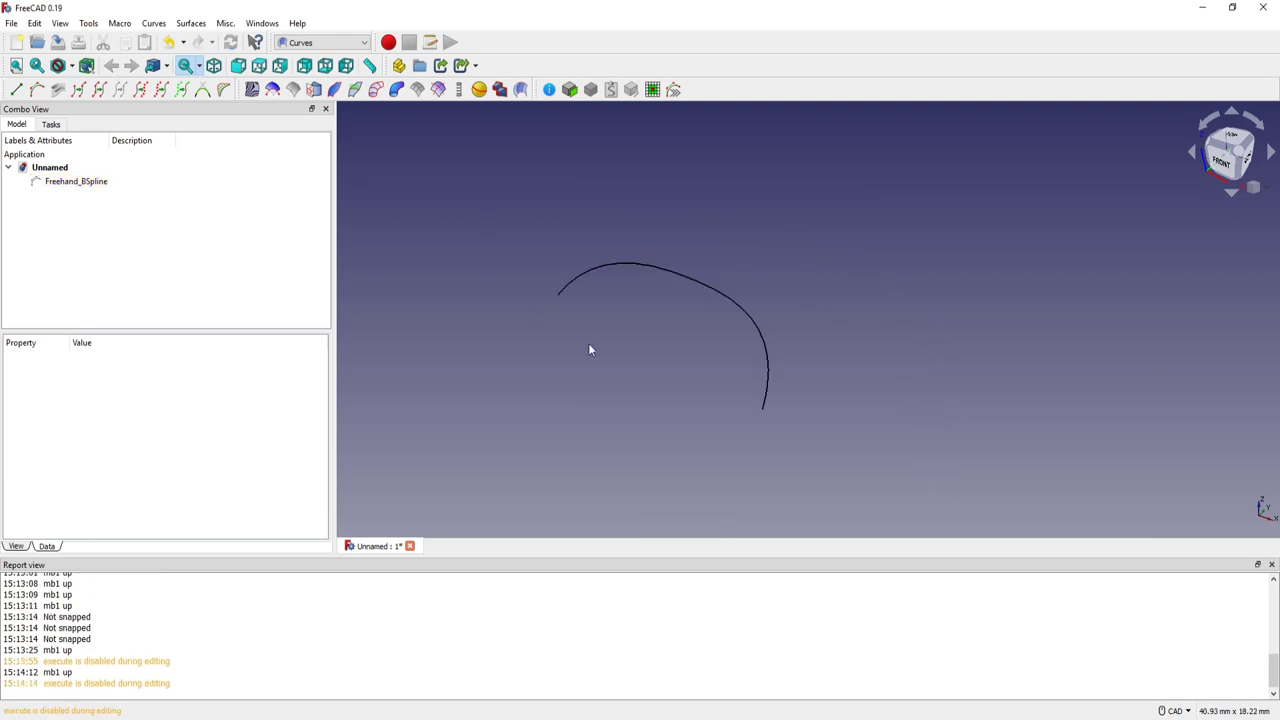
pyautogui.moveTo(590, 350); pyautogui.dragTo(677, 364, button='middle')
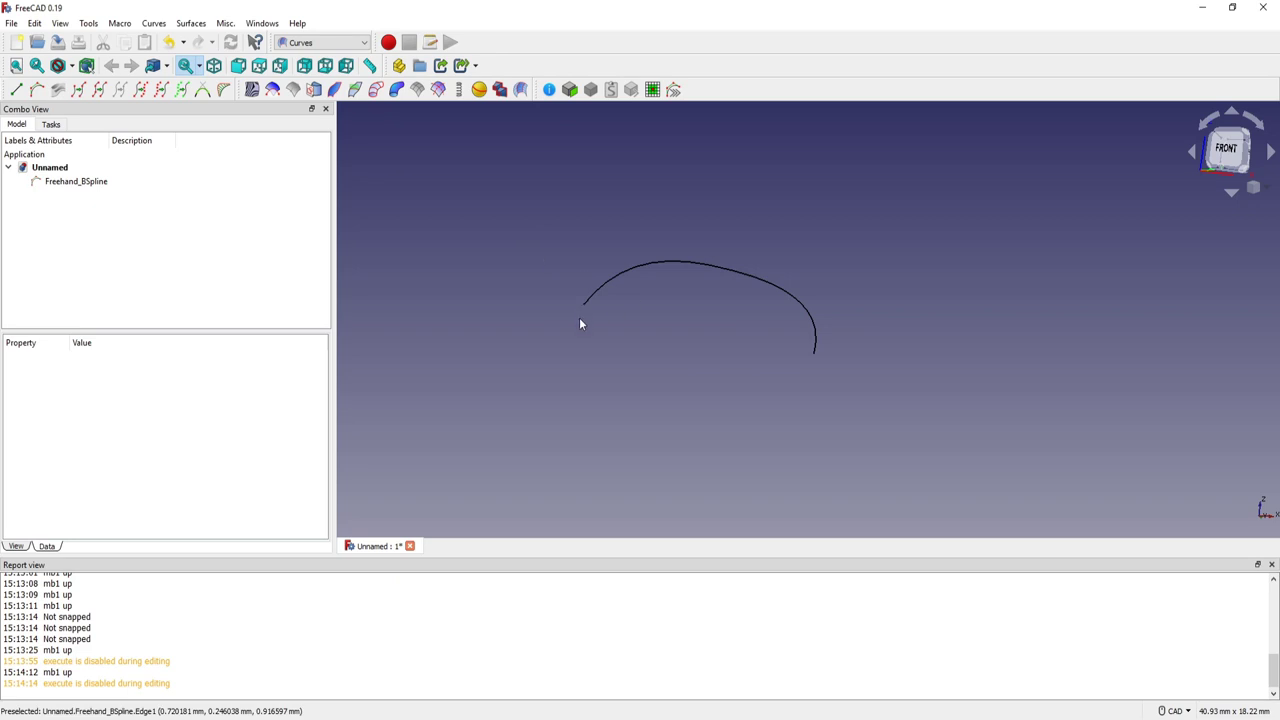
pyautogui.scroll(4, 579, 317)
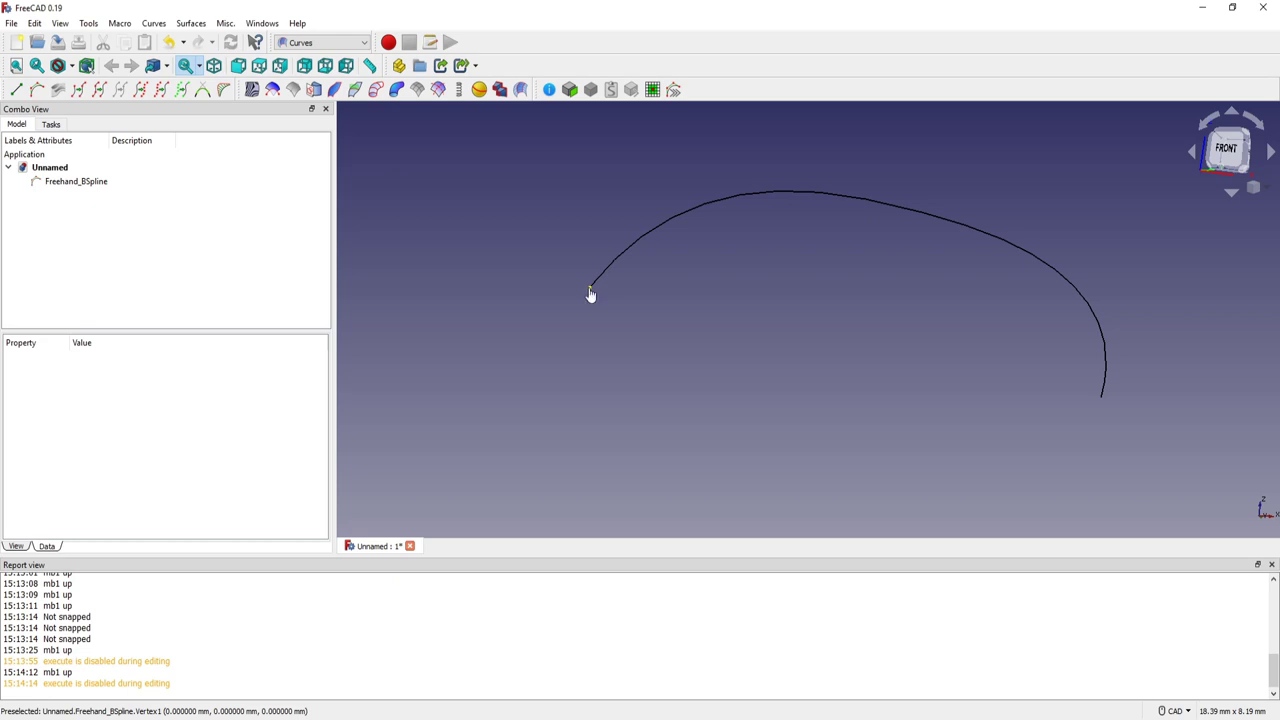
pyautogui.click(589, 290)
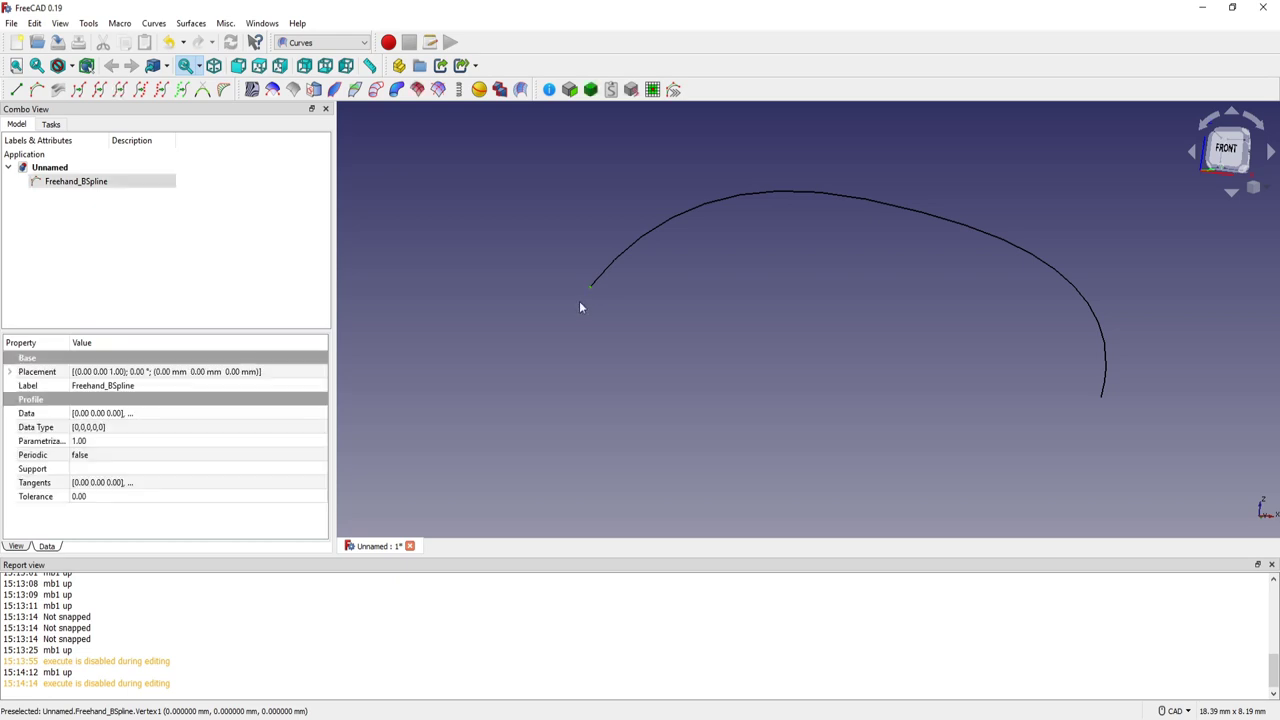
# - Create a second freehand spline and drag its control points to curve beneath the first
pyautogui.click(34, 91)
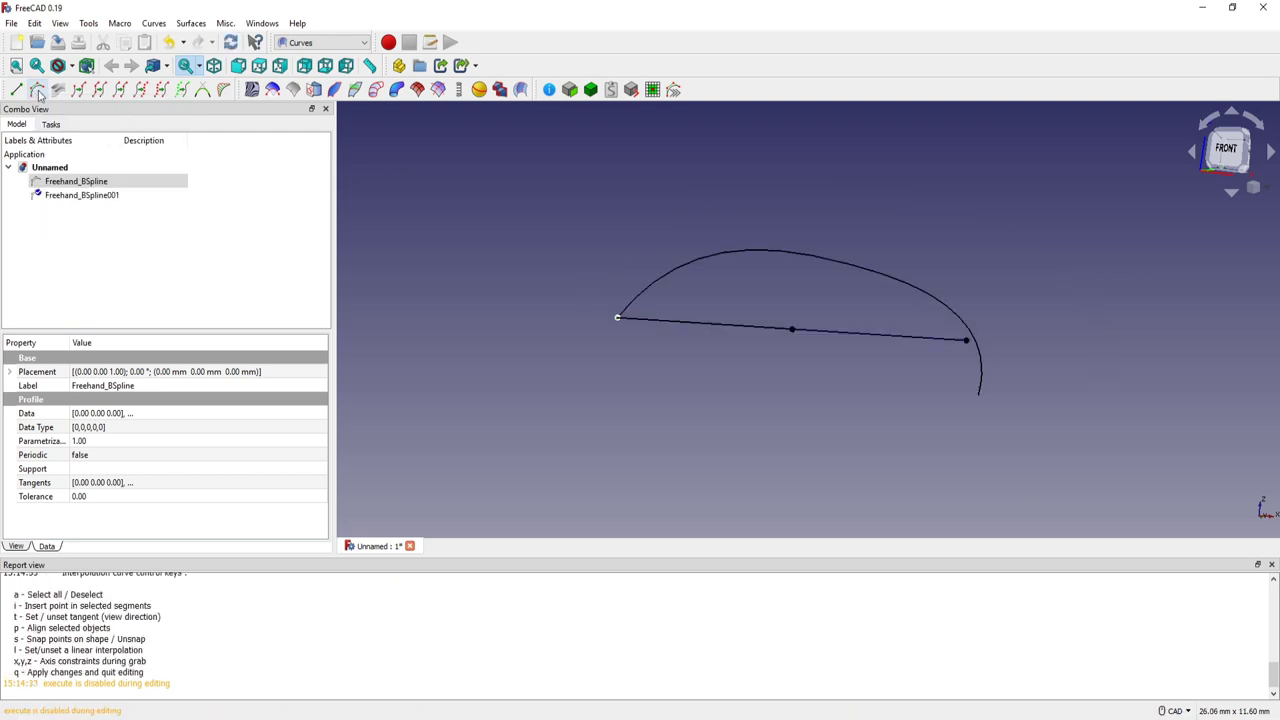
pyautogui.moveTo(791, 332); pyautogui.dragTo(683, 413)
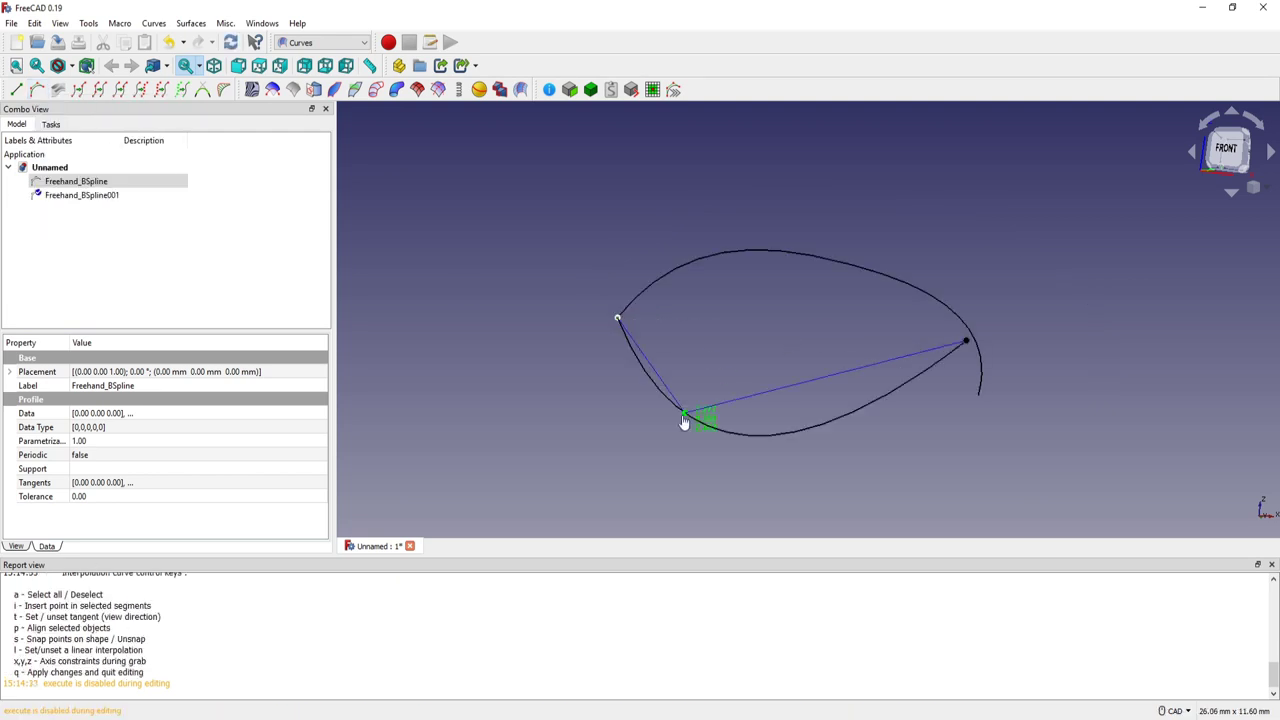
pyautogui.moveTo(965, 344); pyautogui.dragTo(838, 437)
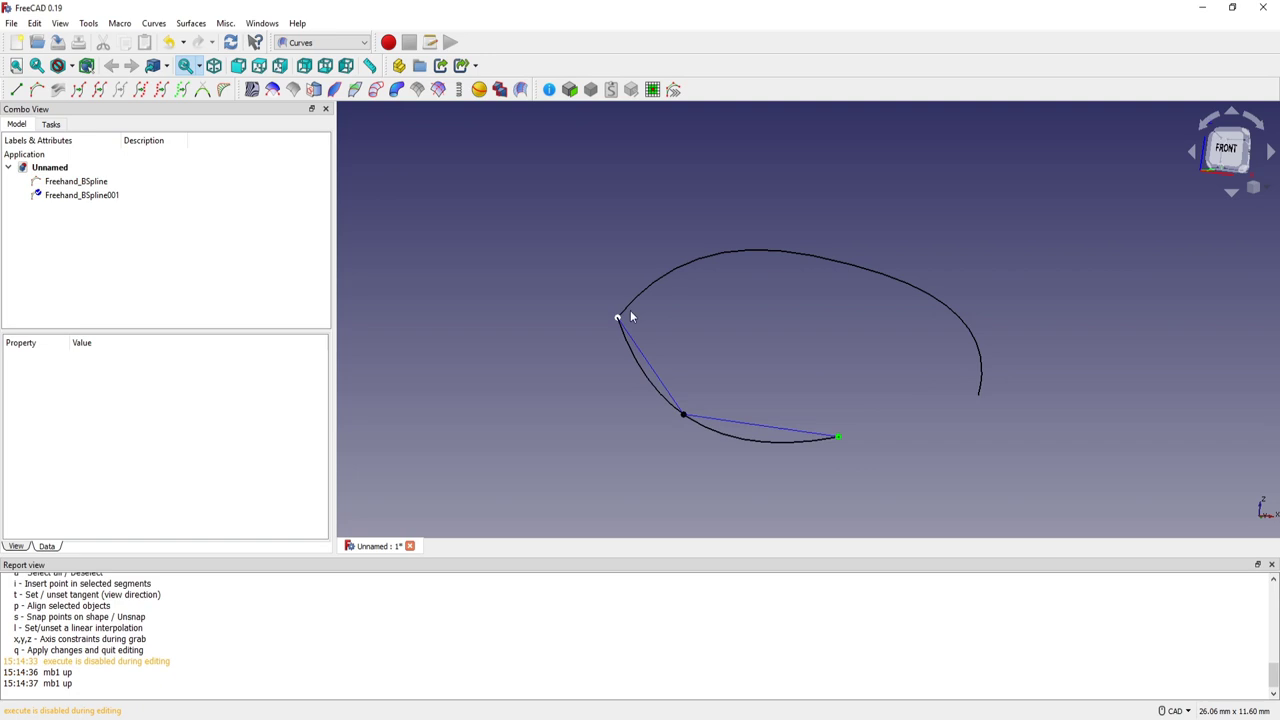
pyautogui.scroll(3, 596, 333)
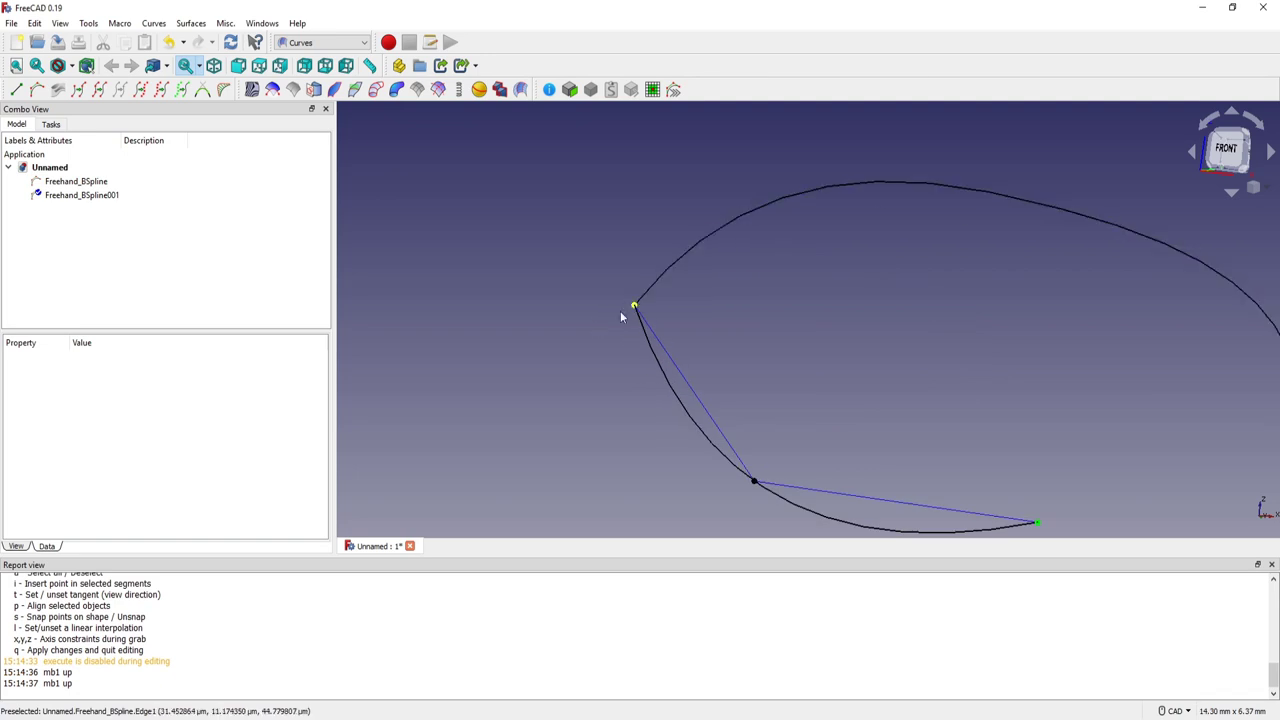
pyautogui.moveTo(754, 481); pyautogui.dragTo(644, 453)
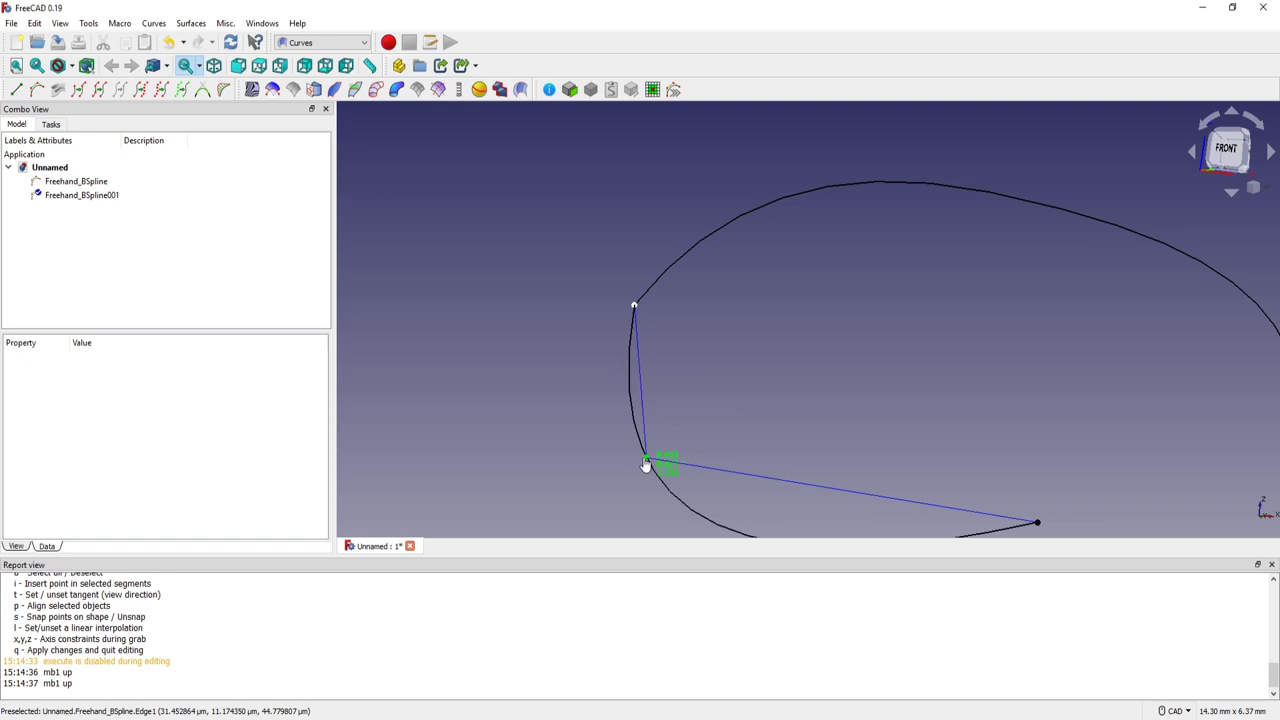
pyautogui.moveTo(797, 420); pyautogui.dragTo(720, 321, button='middle')
pyautogui.scroll(-2, 720, 321)
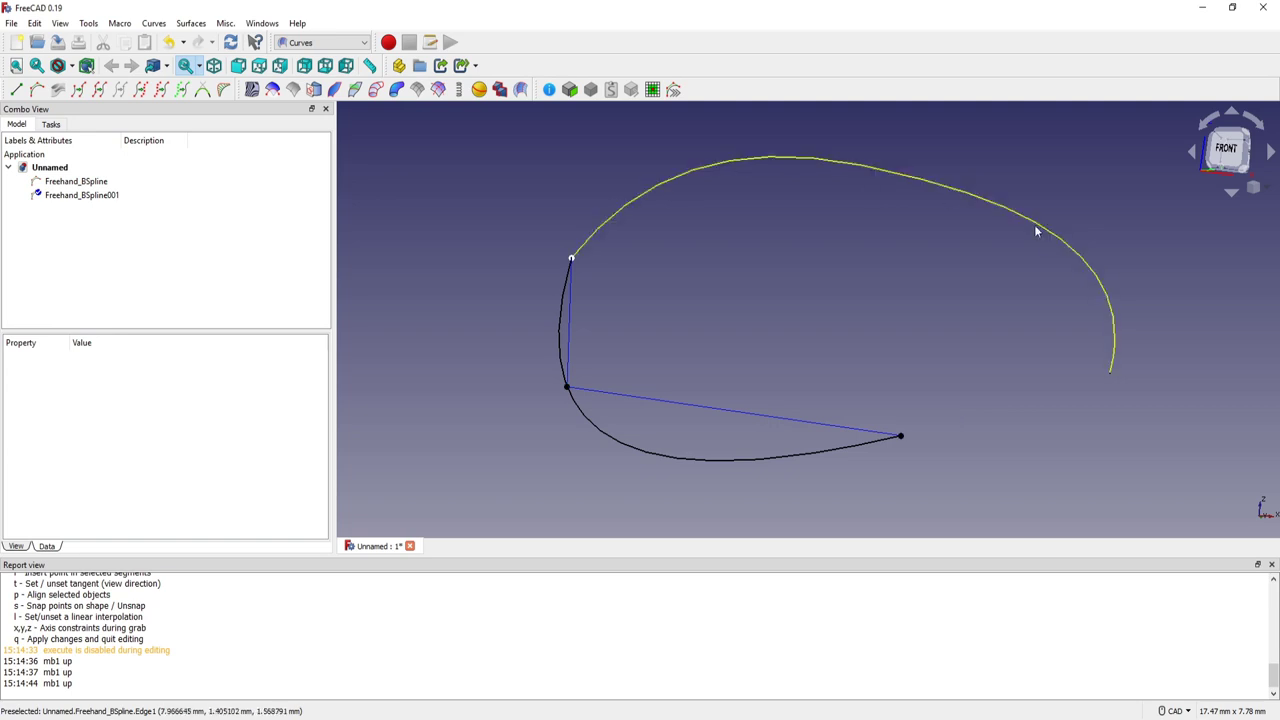
# - Snap the second curve's lower-right endpoint onto the first curve and slide it along it
pyautogui.click(901, 437)
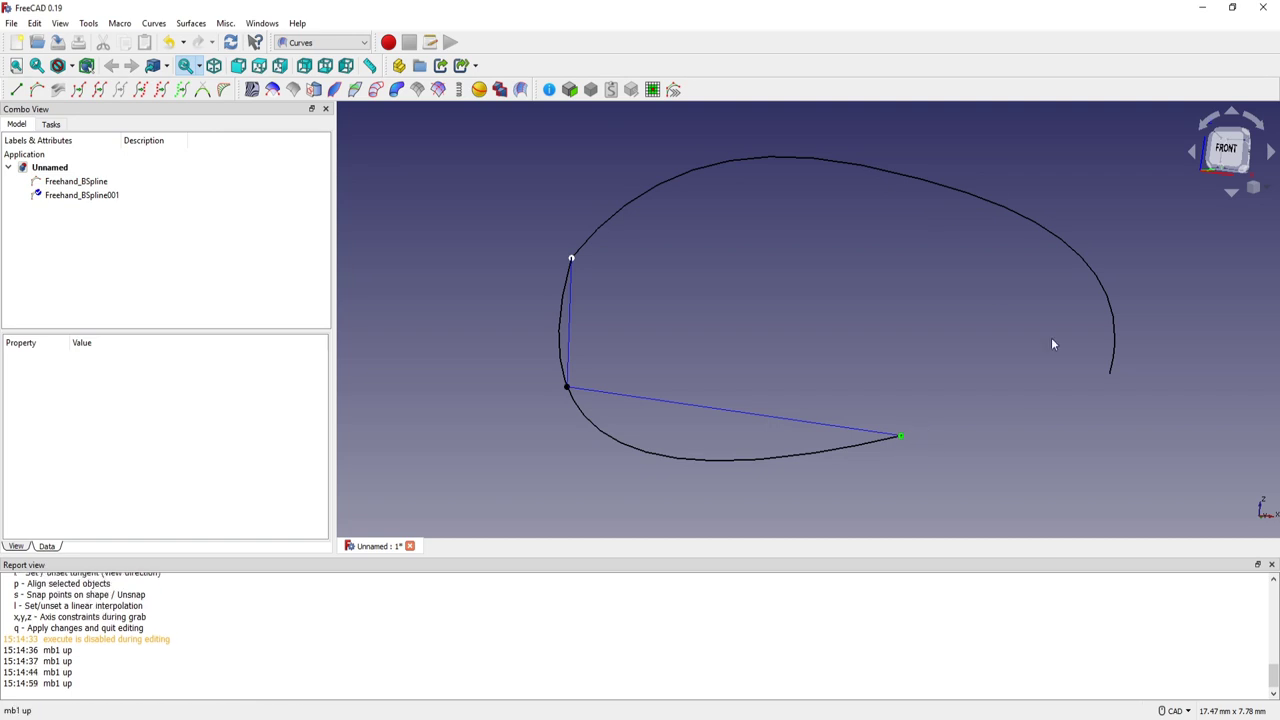
pyautogui.click(1040, 210)
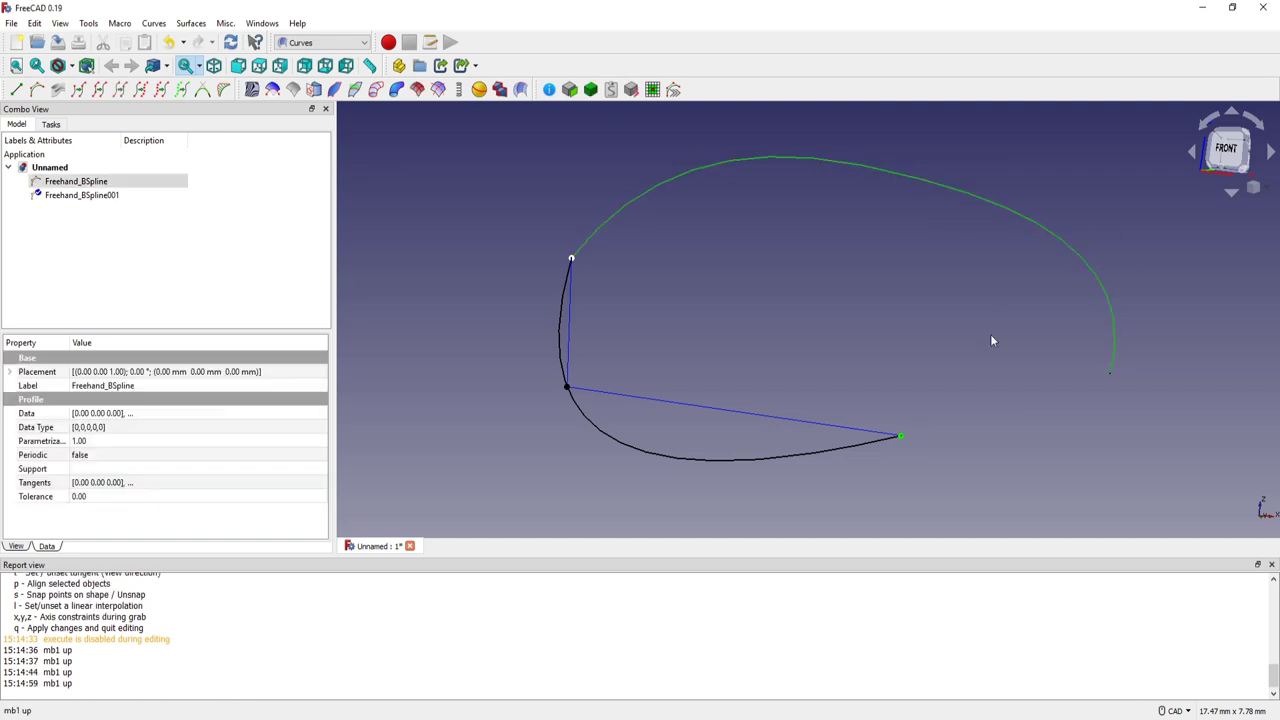
pyautogui.press('s')
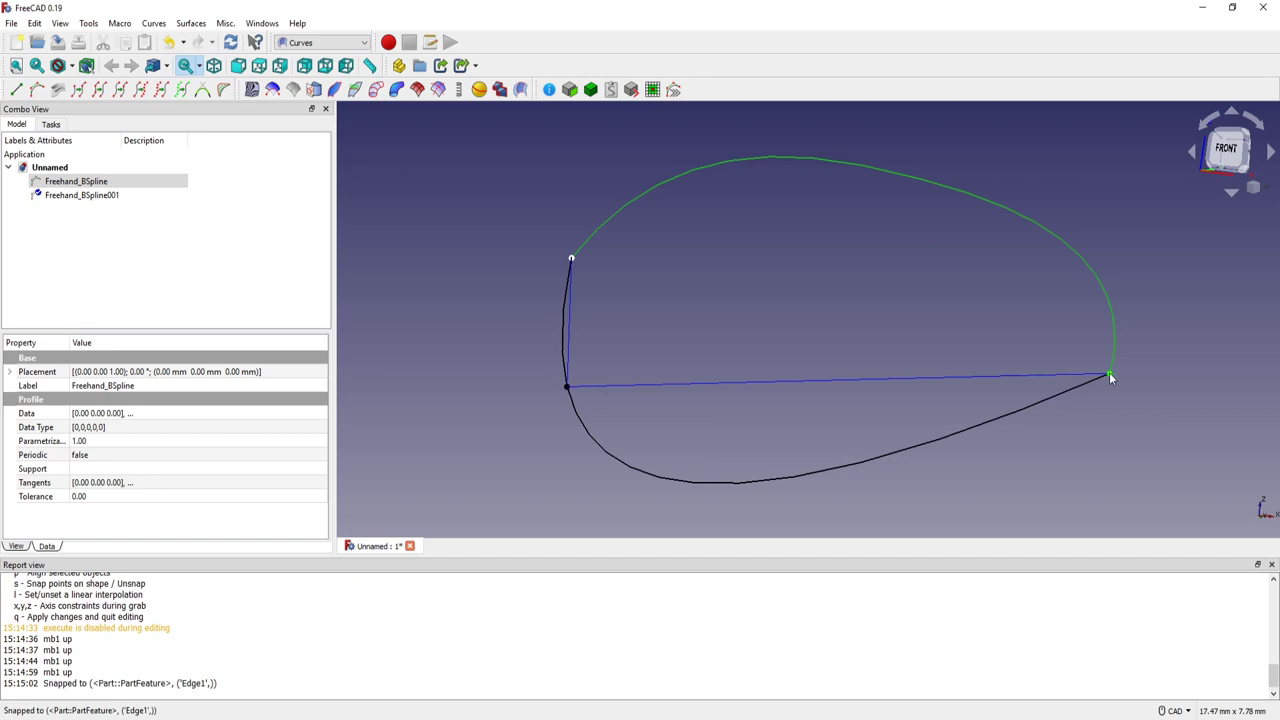
pyautogui.moveTo(1110, 378)
pyautogui.mouseDown()
pyautogui.moveTo(919, 147)
pyautogui.moveTo(929, 259)
pyautogui.moveTo(972, 292)
pyautogui.mouseUp()
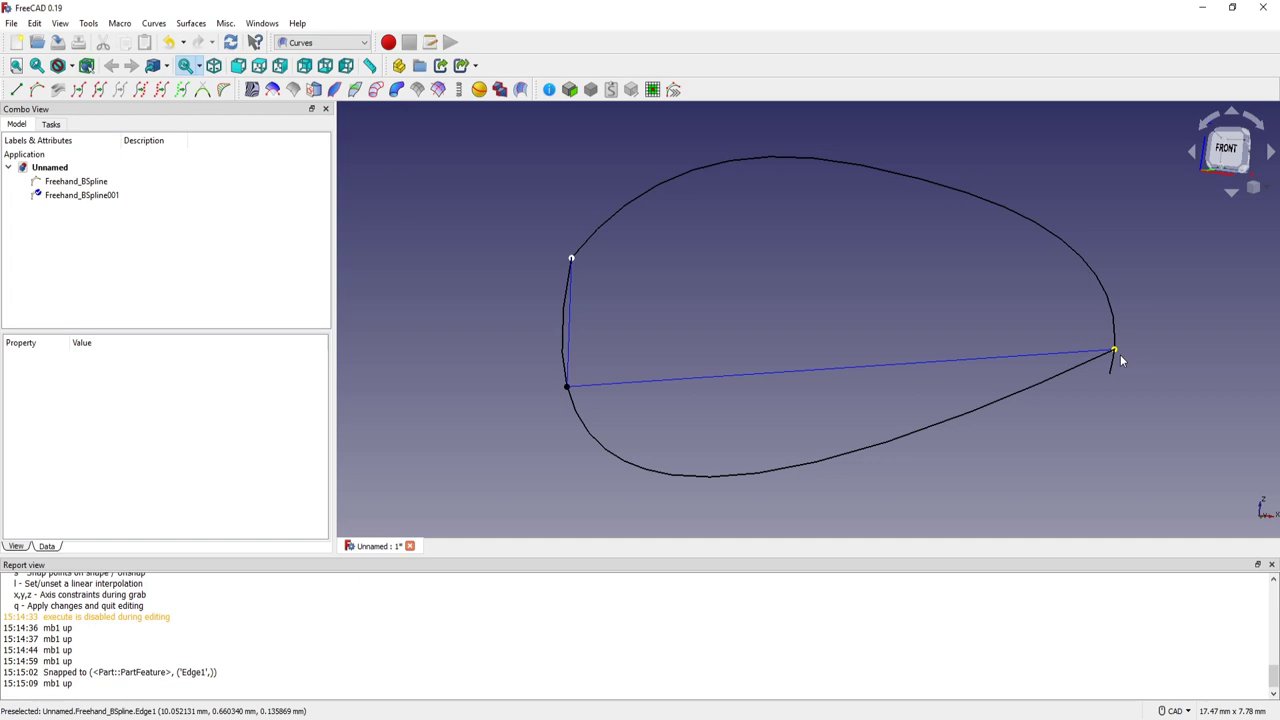
# - Unsnap the endpoint from the first curve and drag it back down to the lower left
pyautogui.click(1120, 350)
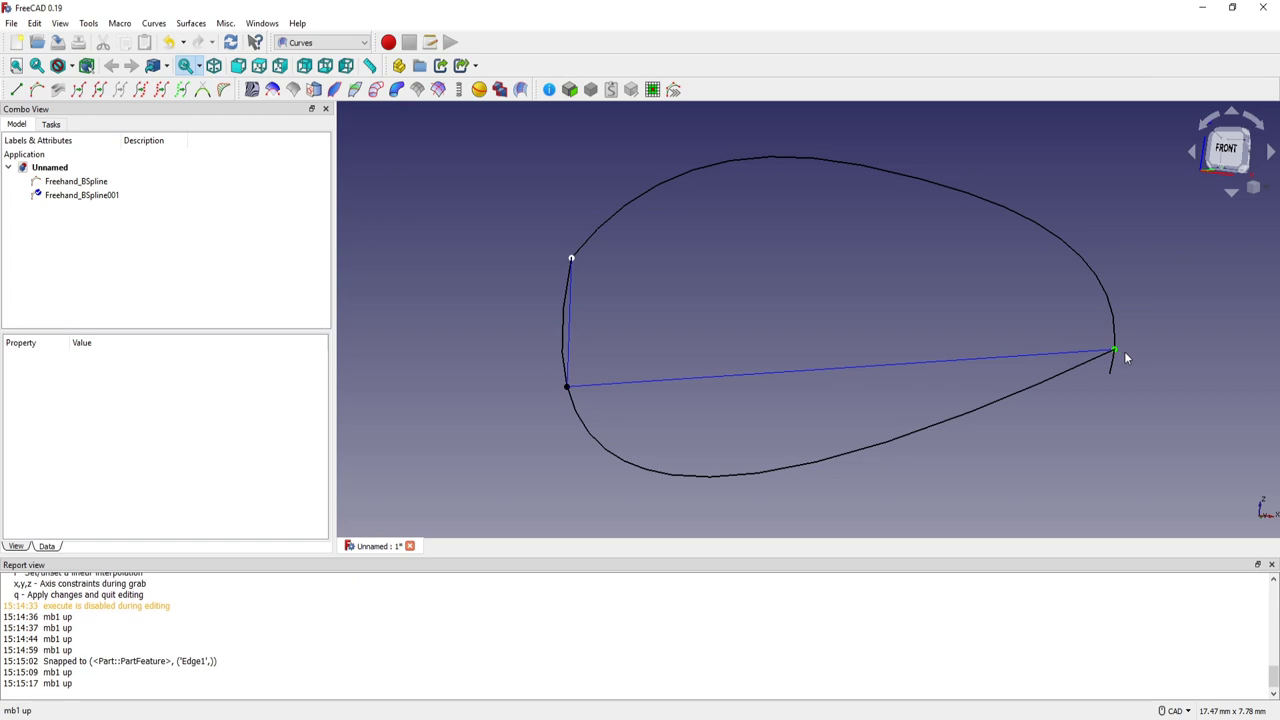
pyautogui.press('s')
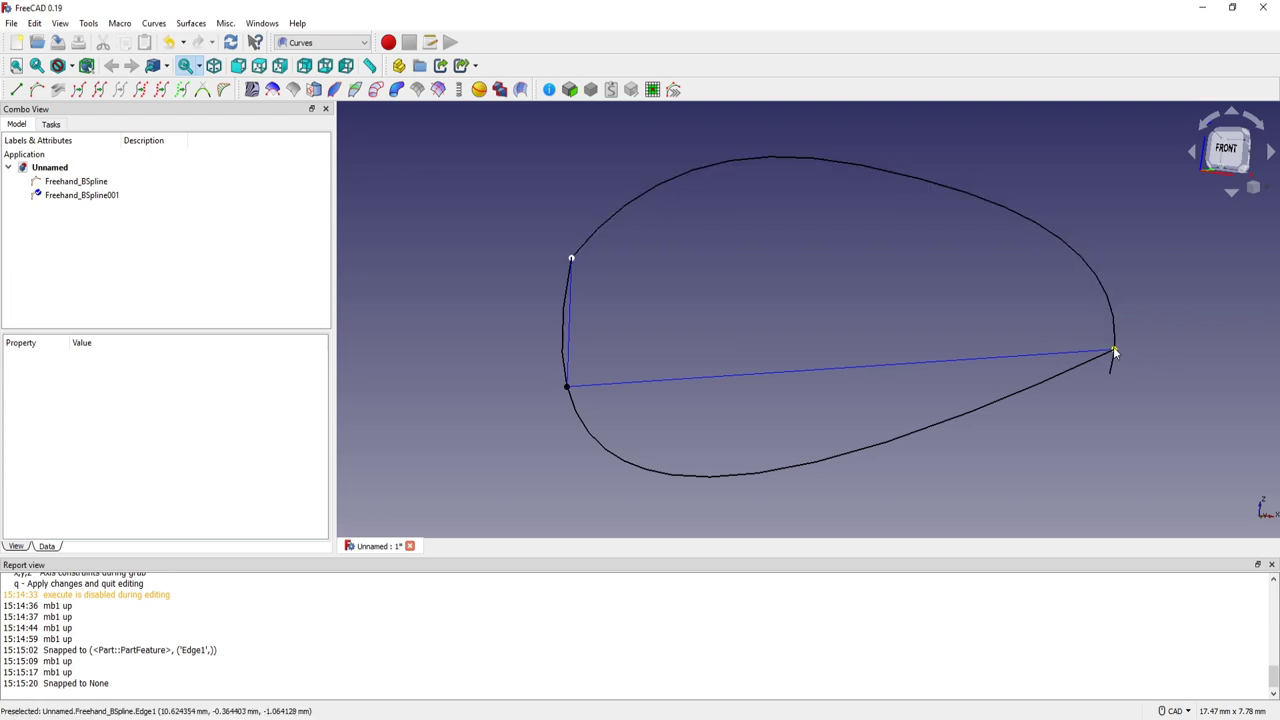
pyautogui.moveTo(1115, 352); pyautogui.dragTo(740, 455)
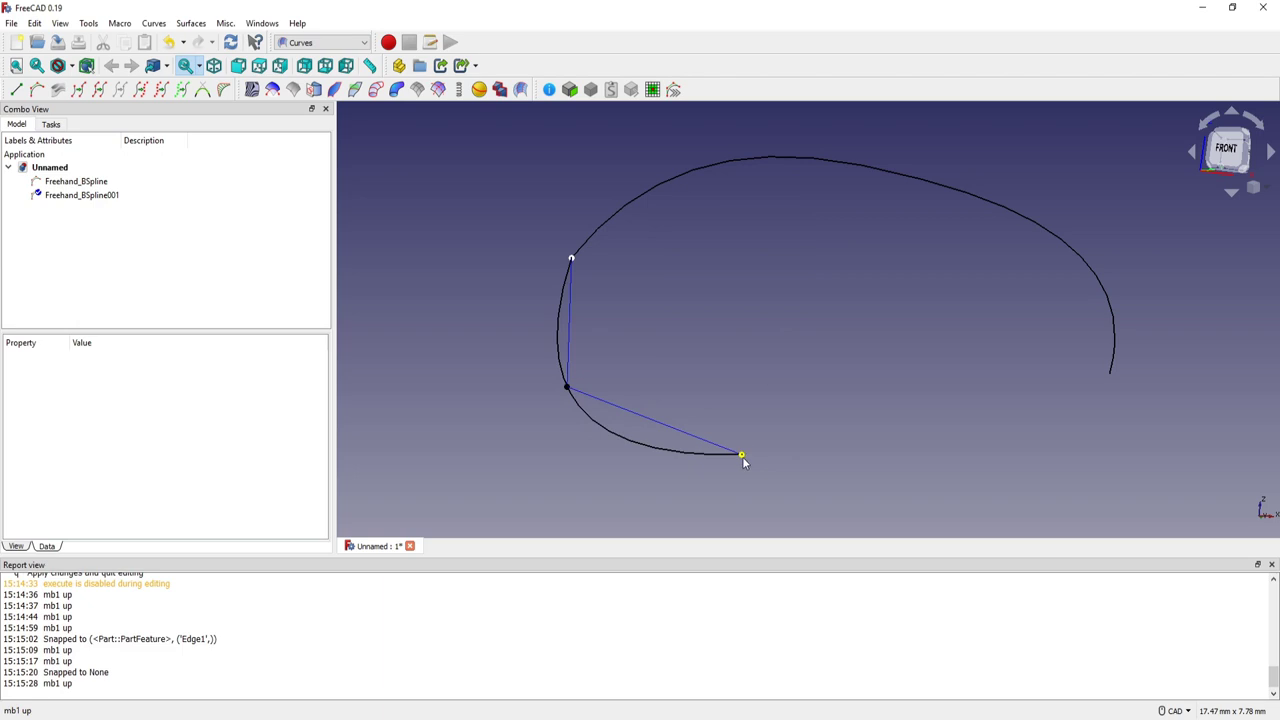
pyautogui.moveTo(743, 456); pyautogui.dragTo(808, 466)
pyautogui.moveTo(566, 387); pyautogui.dragTo(548, 397)
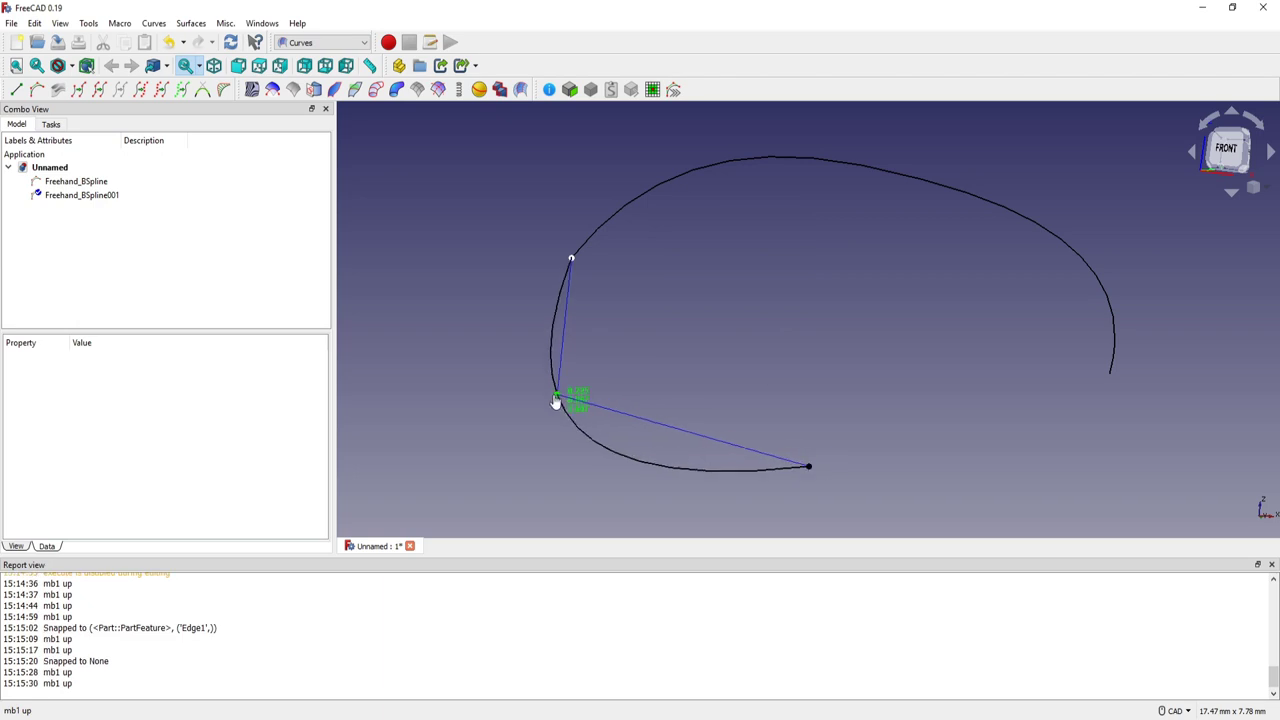
pyautogui.moveTo(810, 463); pyautogui.dragTo(708, 473)
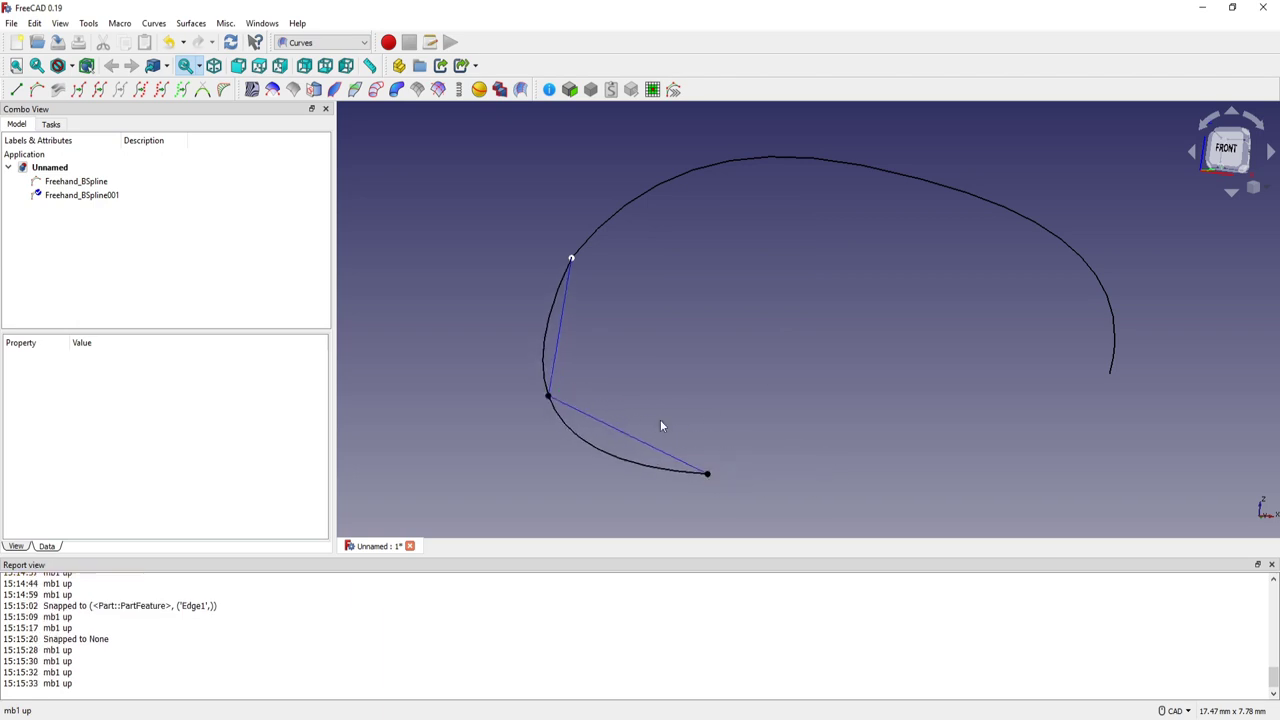
# - Insert an extra point on the lower polygon segment, refine the arc, and finish editing
pyautogui.click(634, 443)
pyautogui.press('i')
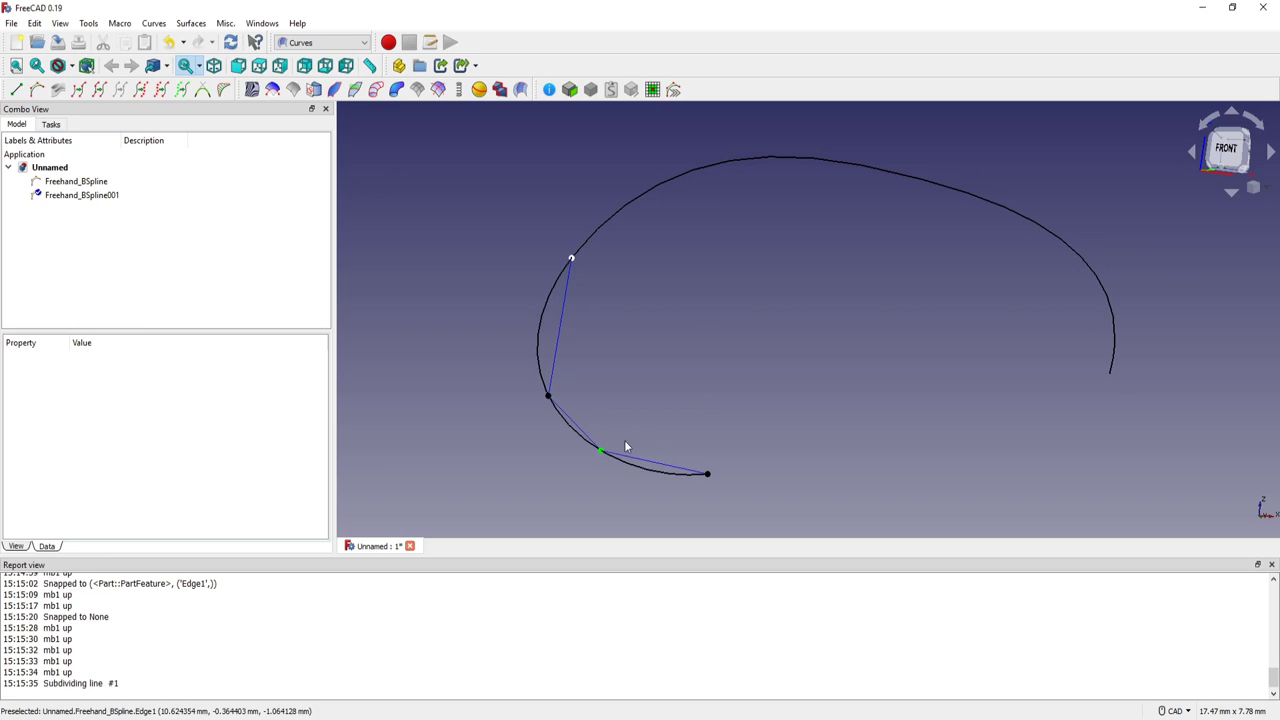
pyautogui.moveTo(600, 452); pyautogui.dragTo(607, 470)
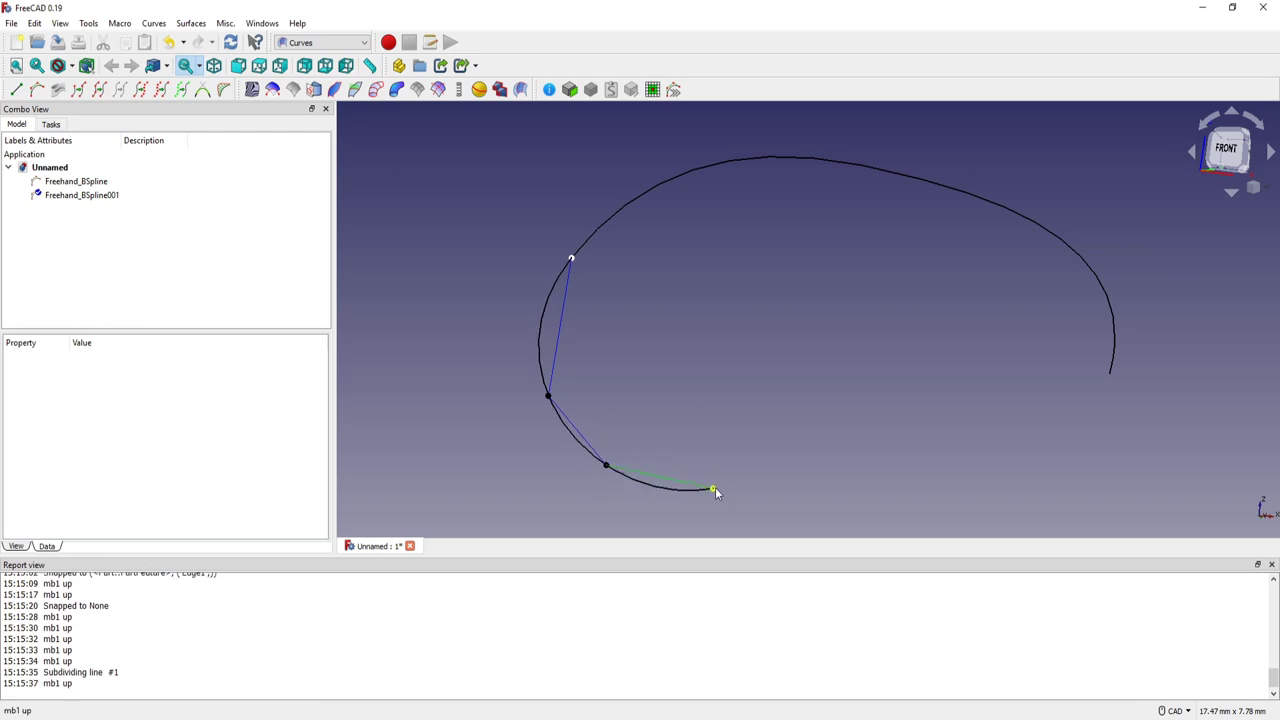
pyautogui.moveTo(715, 490); pyautogui.dragTo(726, 505)
pyautogui.scroll(-2, 757, 425)
pyautogui.scroll(-1, 780, 400)
pyautogui.moveTo(829, 423)
pyautogui.mouseDown(button='middle')
pyautogui.moveTo(820, 391)
pyautogui.moveTo(723, 407)
pyautogui.mouseUp(button='middle')
pyautogui.press('Escape')
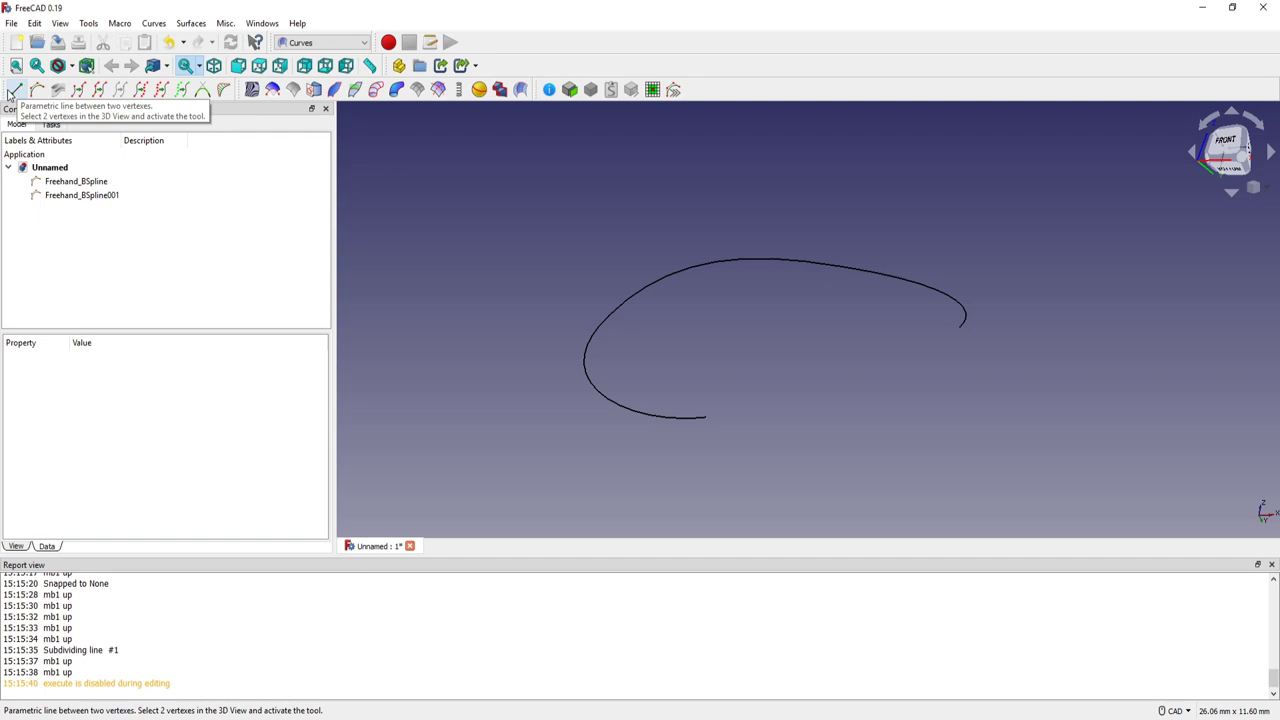
# - Join the open ends of Freehand_BSpline and Freehand_BSpline001 with a straight Curves Line
pyautogui.click(706, 417)
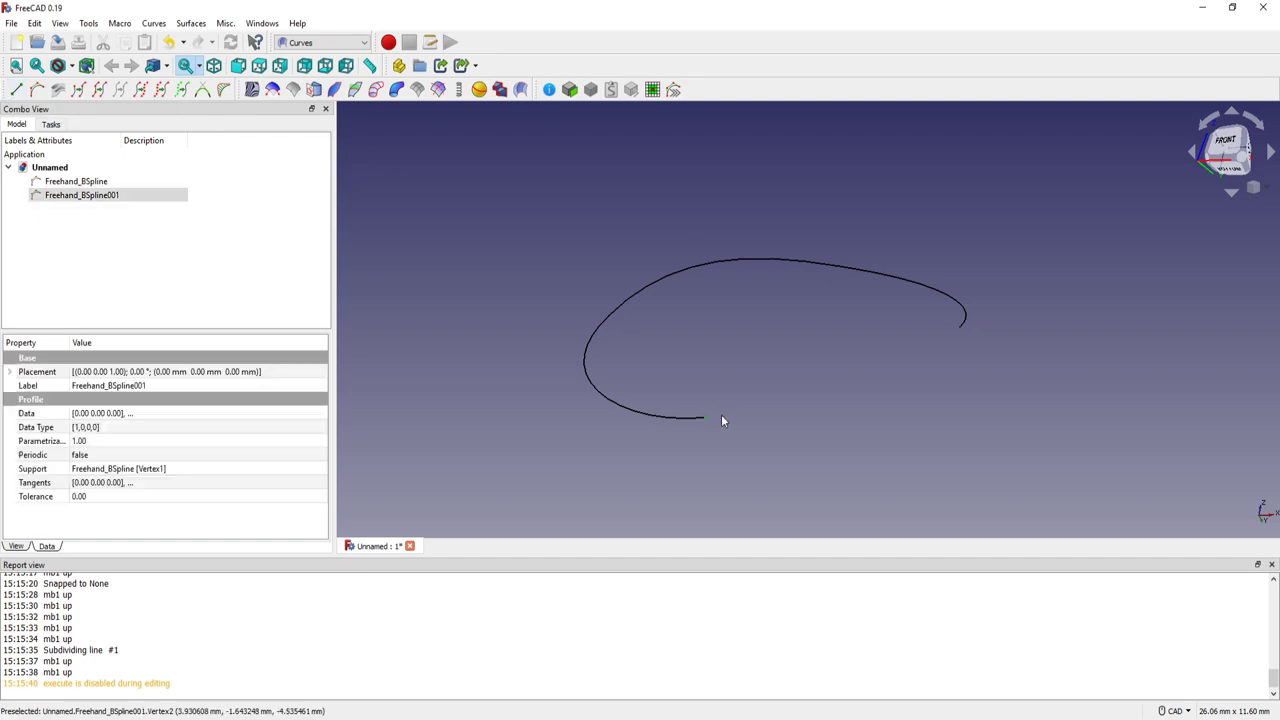
pyautogui.keyDown('ctrl'); pyautogui.click(960, 326); pyautogui.keyUp('ctrl')
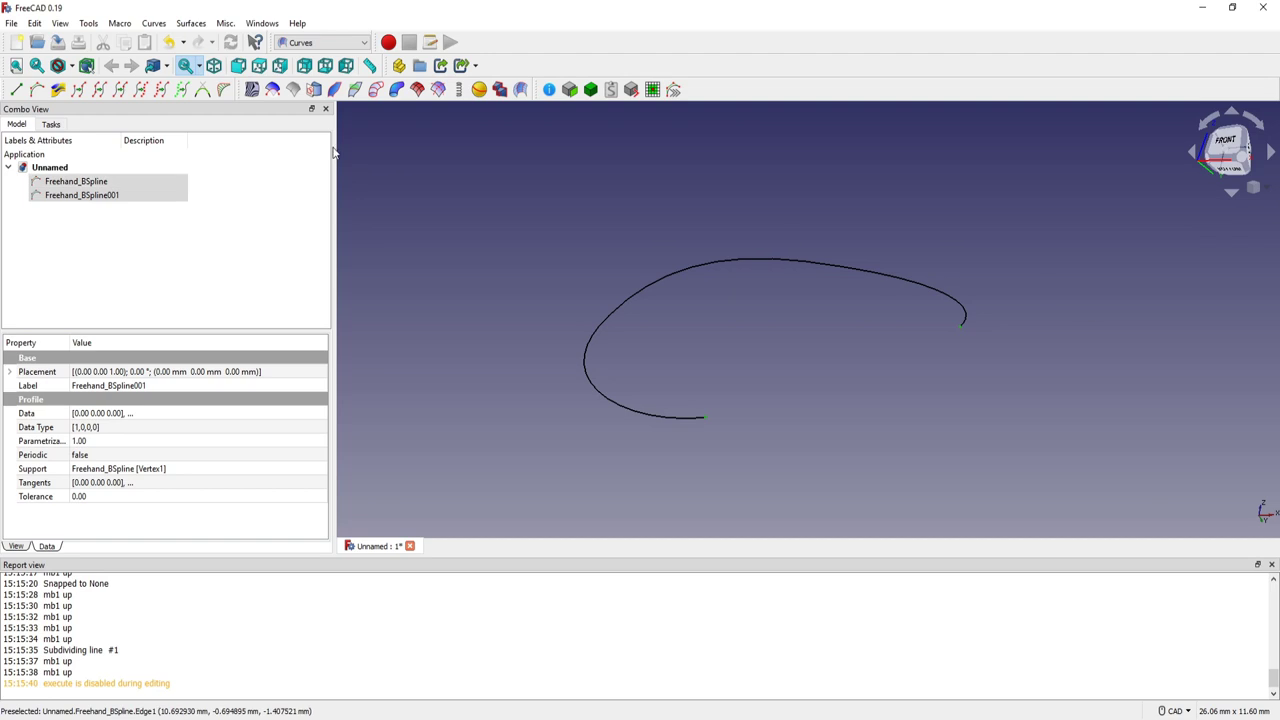
pyautogui.click(16, 90)
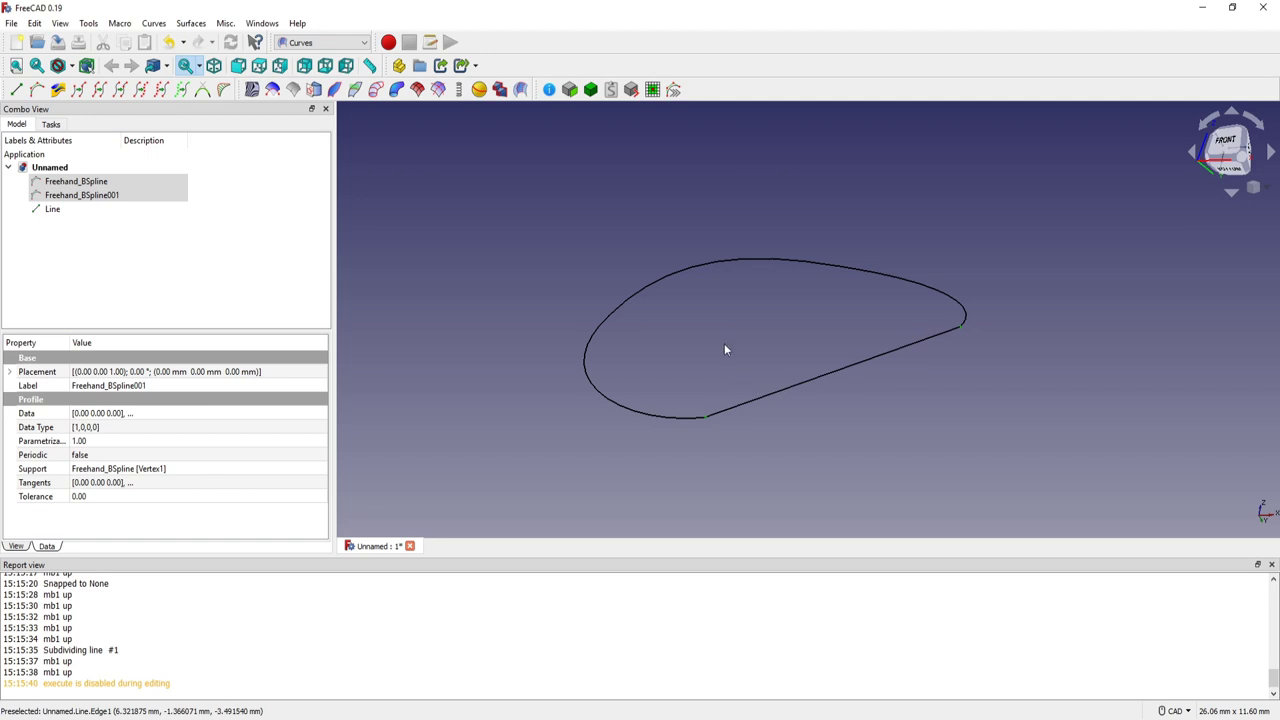
pyautogui.moveTo(725, 345)
pyautogui.mouseDown(button='middle')
pyautogui.moveTo(864, 363)
pyautogui.moveTo(740, 374)
pyautogui.moveTo(728, 400)
pyautogui.moveTo(811, 386)
pyautogui.moveTo(709, 351)
pyautogui.moveTo(742, 390)
pyautogui.mouseUp(button='middle')
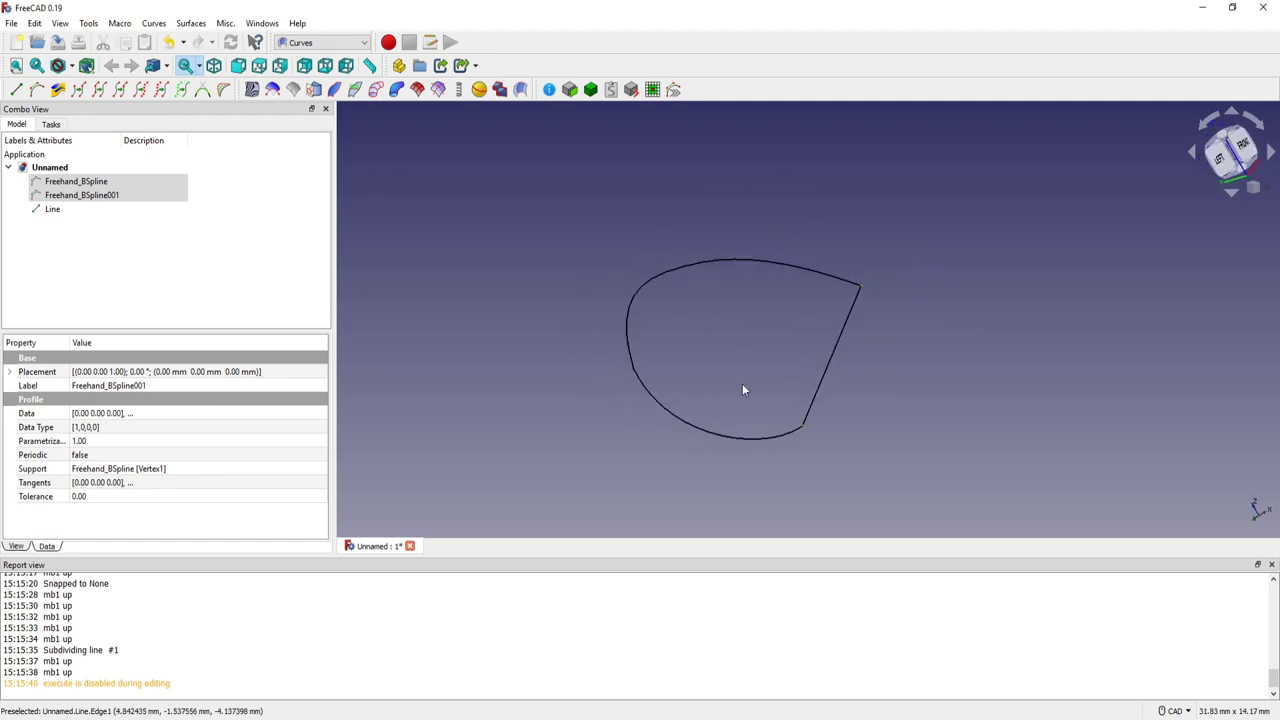
pyautogui.click(703, 432)
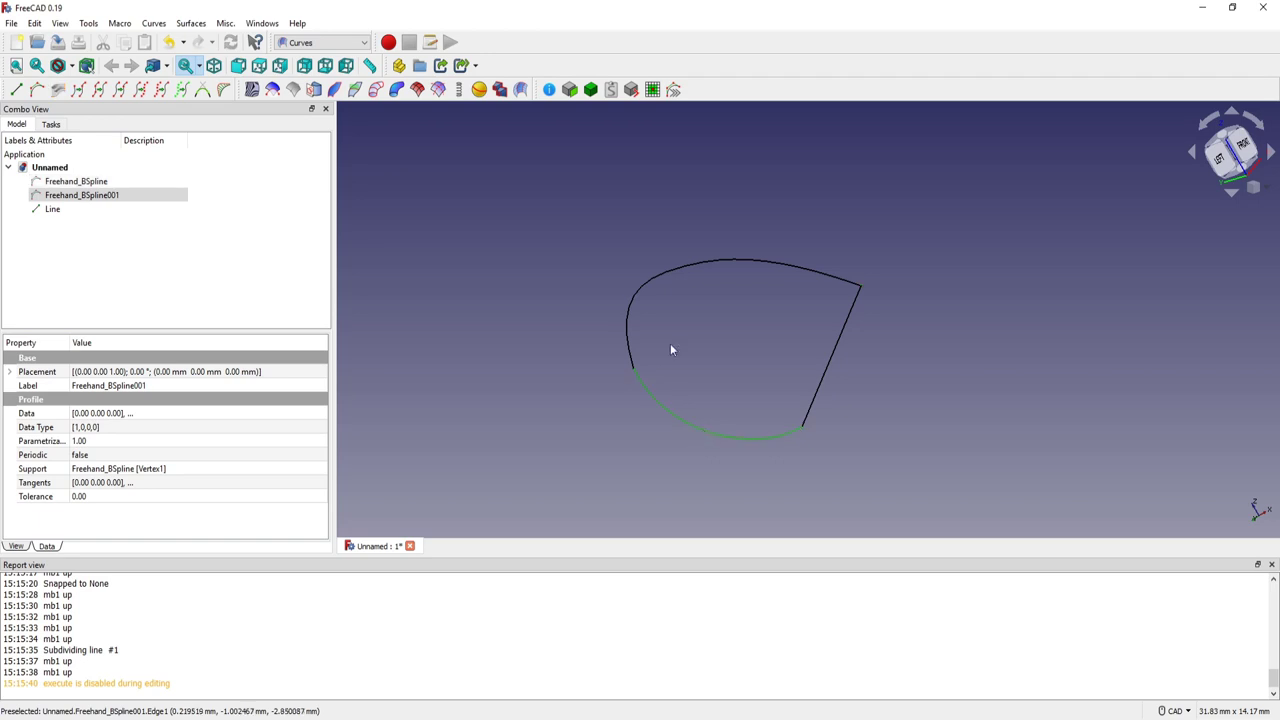
pyautogui.keyDown('ctrl'); pyautogui.click(716, 260); pyautogui.keyUp('ctrl')
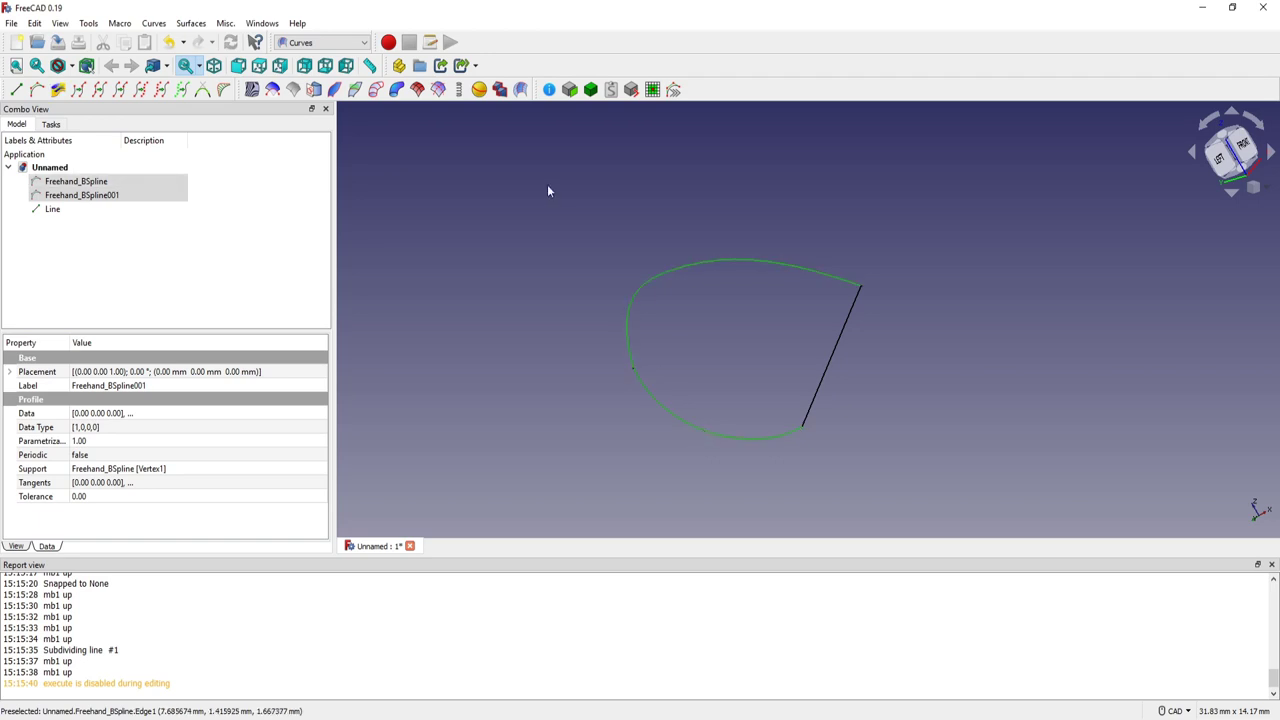
# - Draw a new freehand B-spline between the two curves, pulling an inserted point up into an arch
pyautogui.click(37, 91)
pyautogui.moveTo(754, 423)
pyautogui.mouseDown(button='middle')
pyautogui.moveTo(685, 378)
pyautogui.moveTo(685, 408)
pyautogui.mouseUp(button='middle')
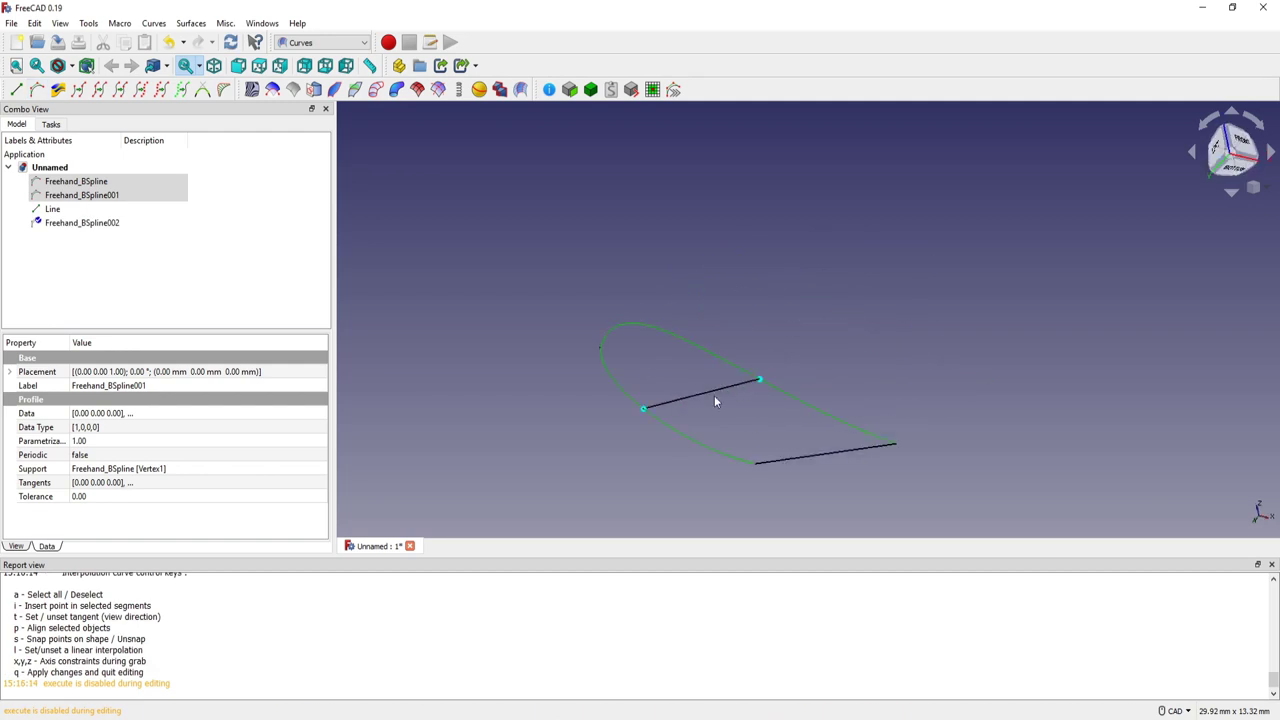
pyautogui.click(702, 396)
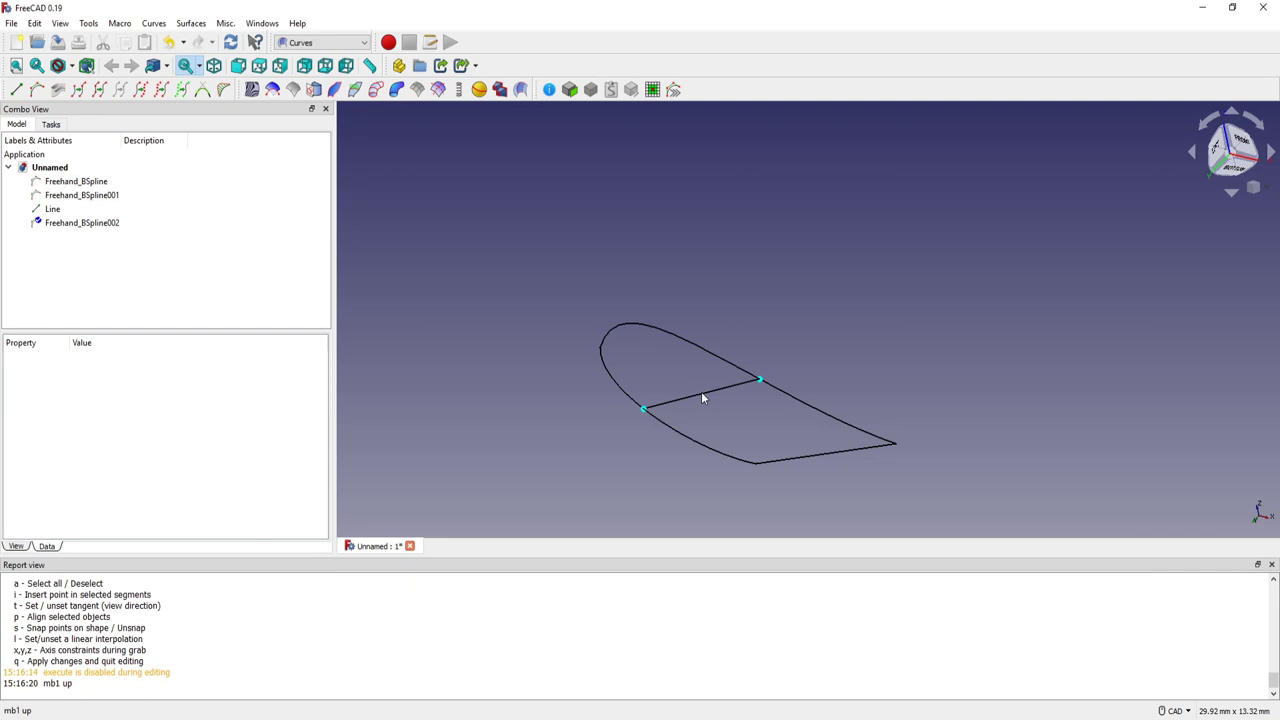
pyautogui.press('i')
pyautogui.moveTo(702, 396); pyautogui.dragTo(728, 285)
pyautogui.moveTo(712, 327)
pyautogui.mouseDown(button='middle')
pyautogui.moveTo(738, 441)
pyautogui.moveTo(729, 366)
pyautogui.moveTo(717, 380)
pyautogui.moveTo(727, 397)
pyautogui.mouseUp(button='middle')
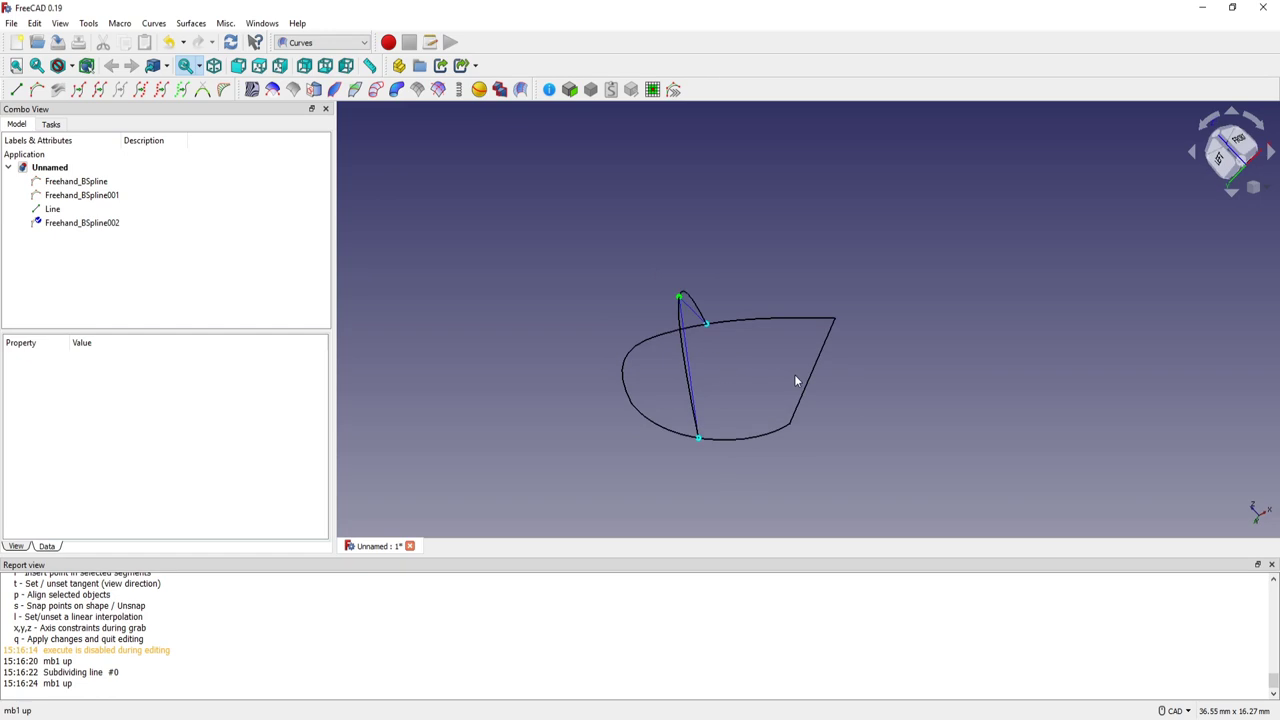
pyautogui.press('q')
pyautogui.moveTo(528, 418); pyautogui.dragTo(539, 374, button='middle')
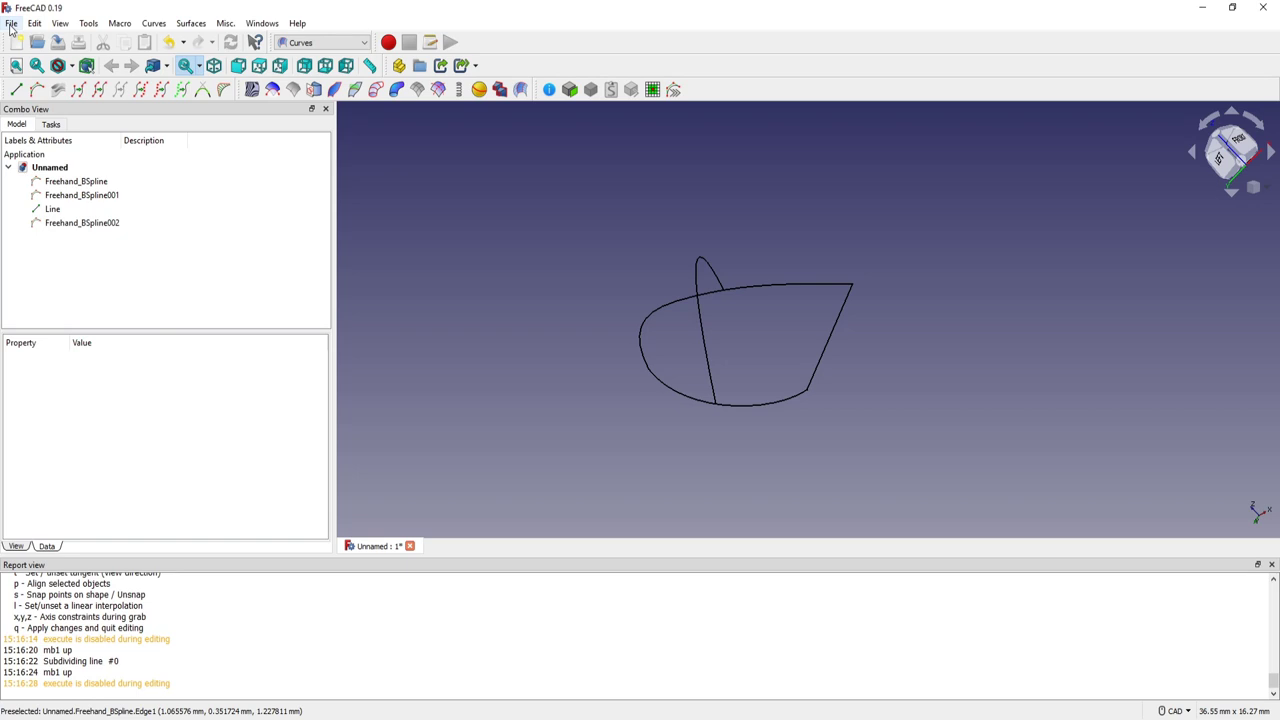
# - Open the chevrolet corvette 1982 document
pyautogui.click(11, 24)
pyautogui.click(30, 56)
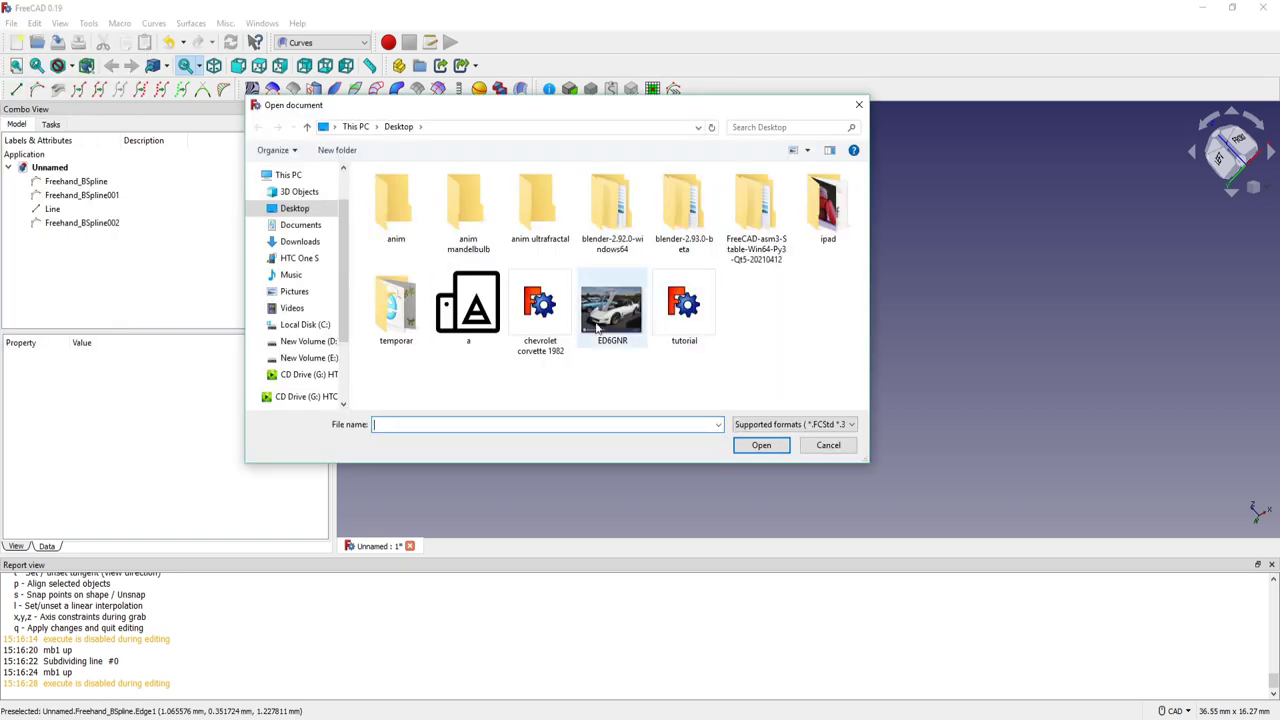
pyautogui.click(538, 318)
pyautogui.click(761, 445)
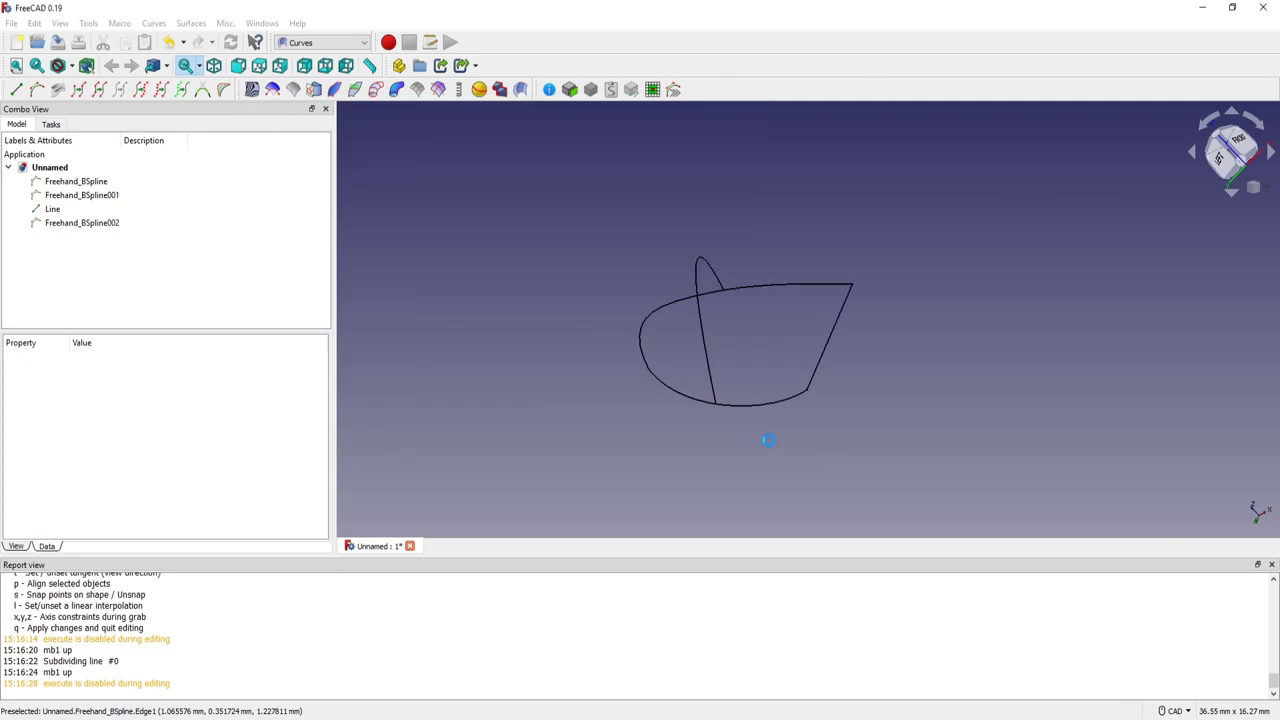
pyautogui.scroll(-1, 648, 376)
# - Show the blueprint from the top view and hide Mixed_curve001
pyautogui.scroll(-1, 683, 431)
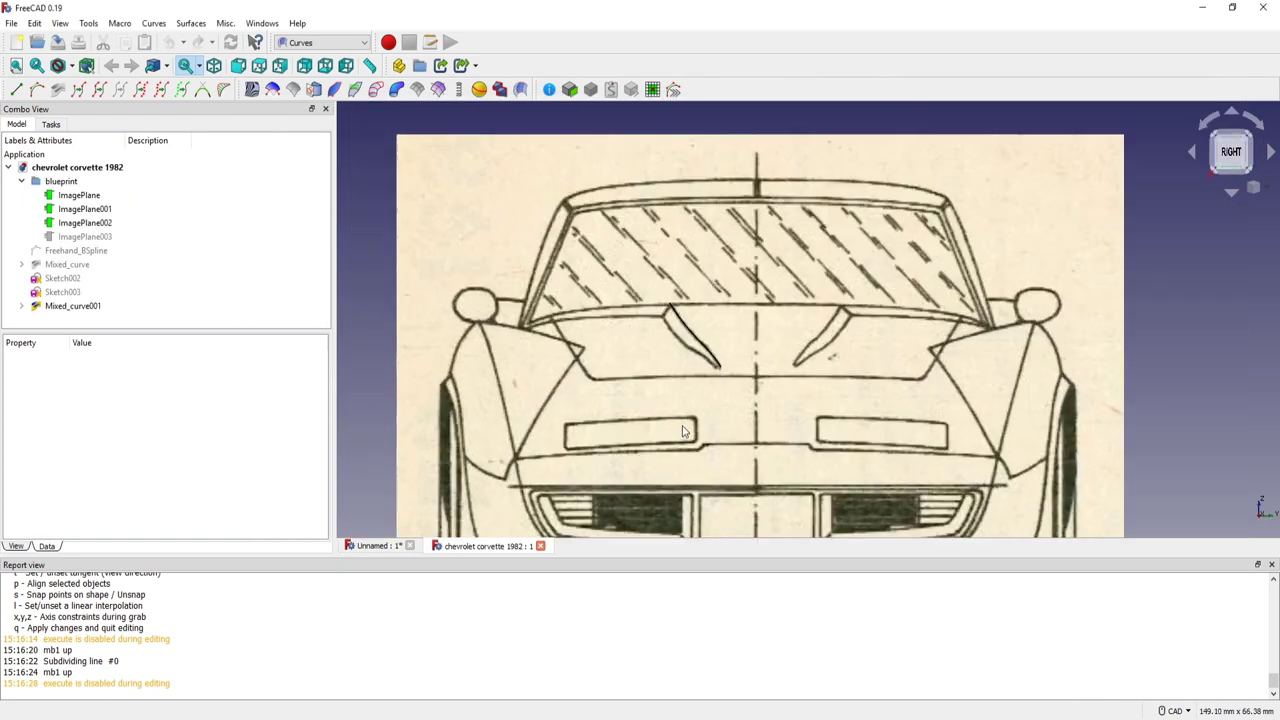
pyautogui.press('2')
pyautogui.scroll(-1, 683, 429)
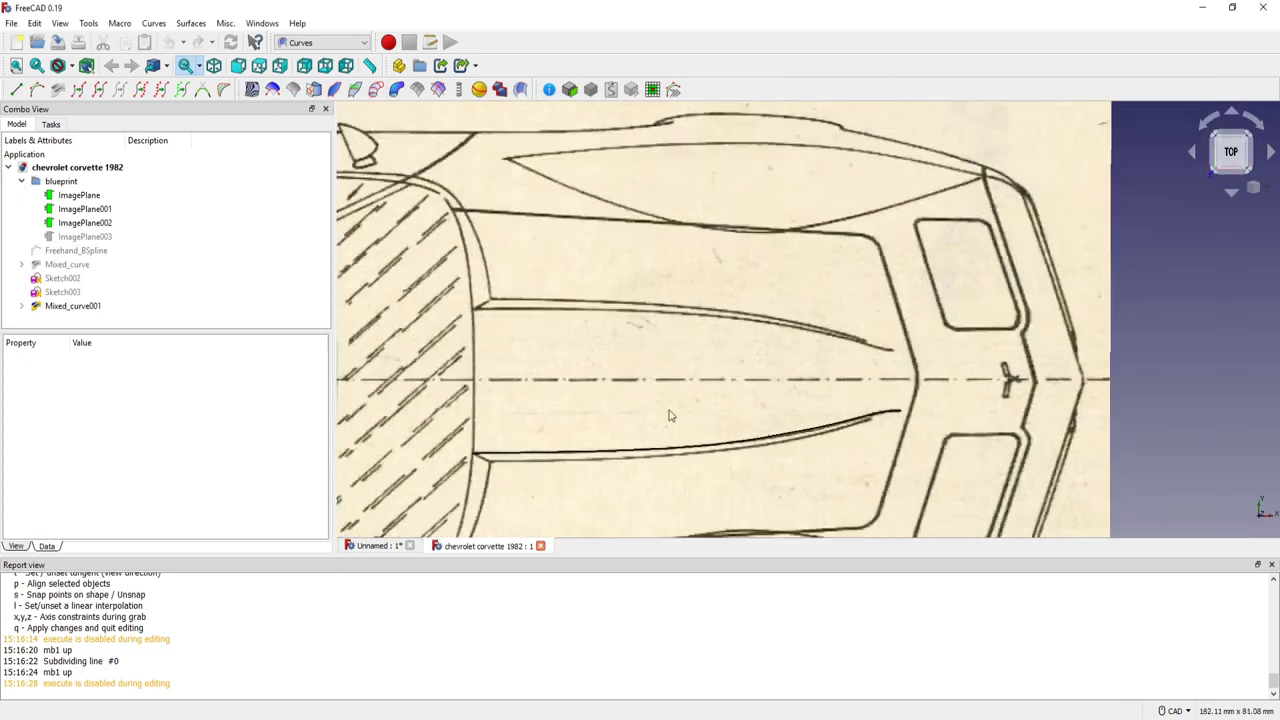
pyautogui.scroll(-1, 671, 414)
pyautogui.scroll(-1, 620, 429)
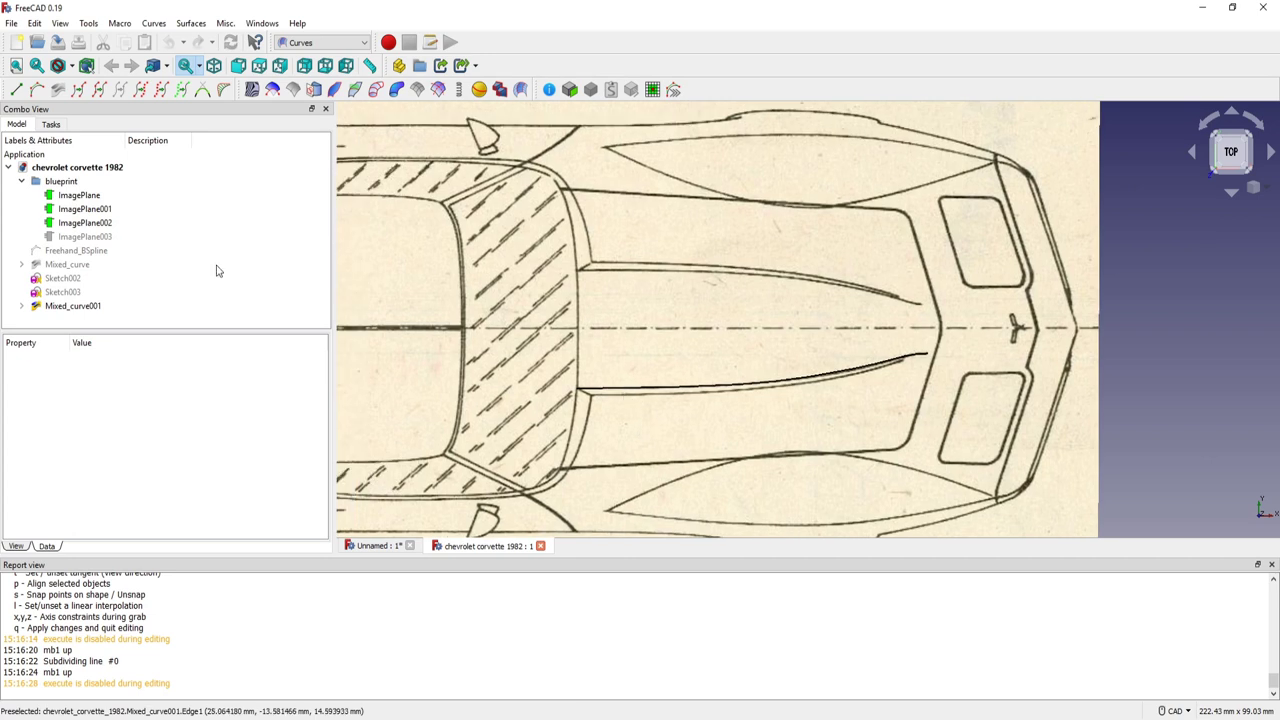
pyautogui.click(67, 307)
pyautogui.press('space')
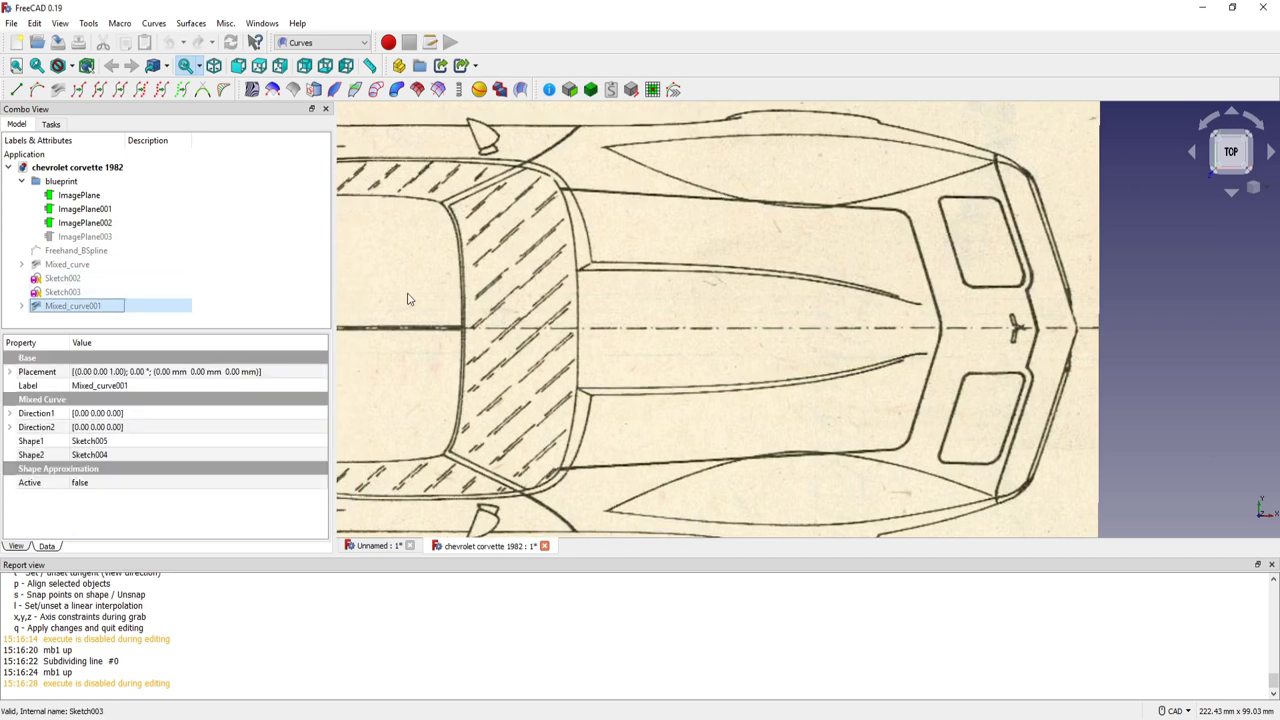
# - Switch to the Sketcher workbench
pyautogui.moveTo(614, 370); pyautogui.dragTo(636, 370, button='middle')
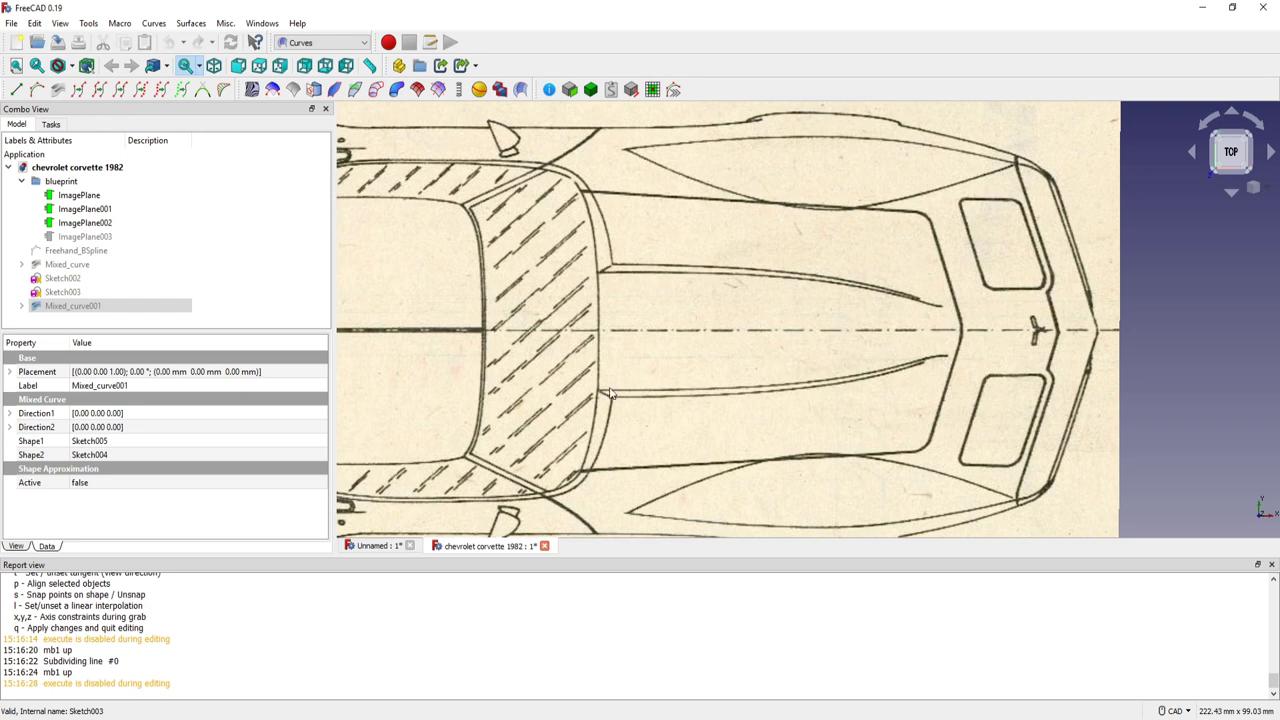
pyautogui.moveTo(640, 360); pyautogui.dragTo(651, 377, button='middle')
pyautogui.moveTo(566, 318); pyautogui.dragTo(545, 289, button='middle')
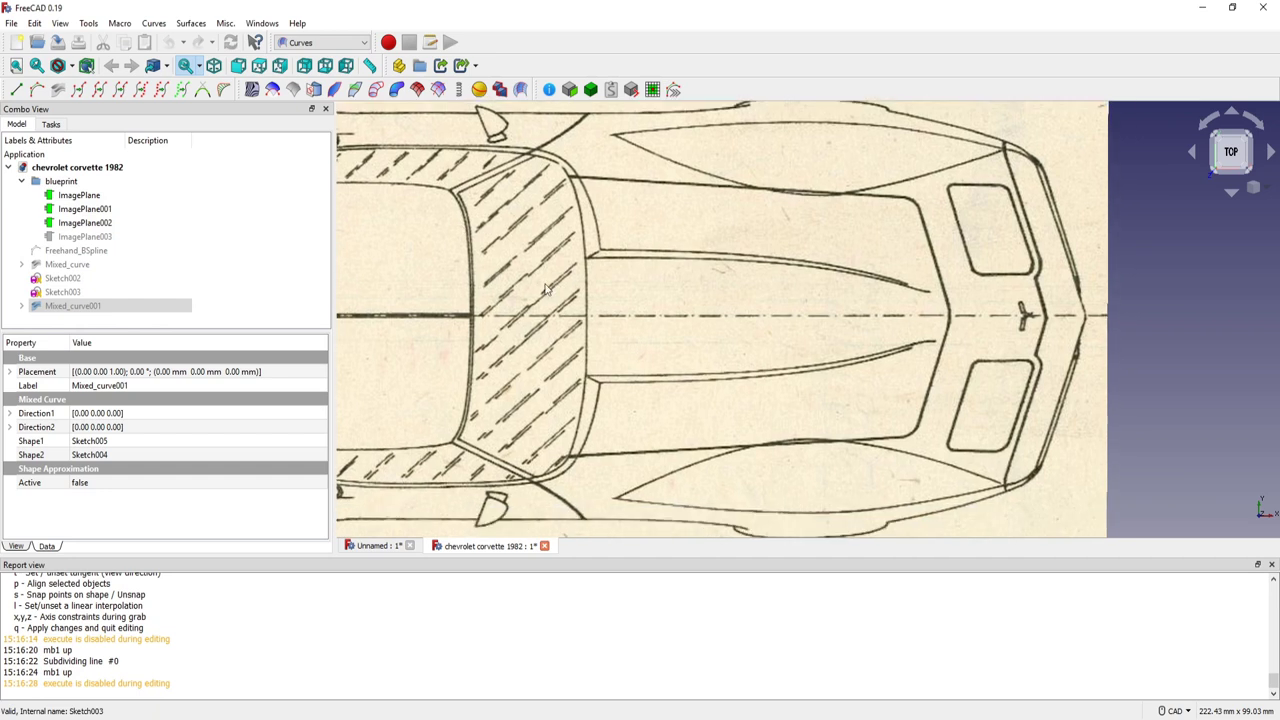
pyautogui.click(363, 46)
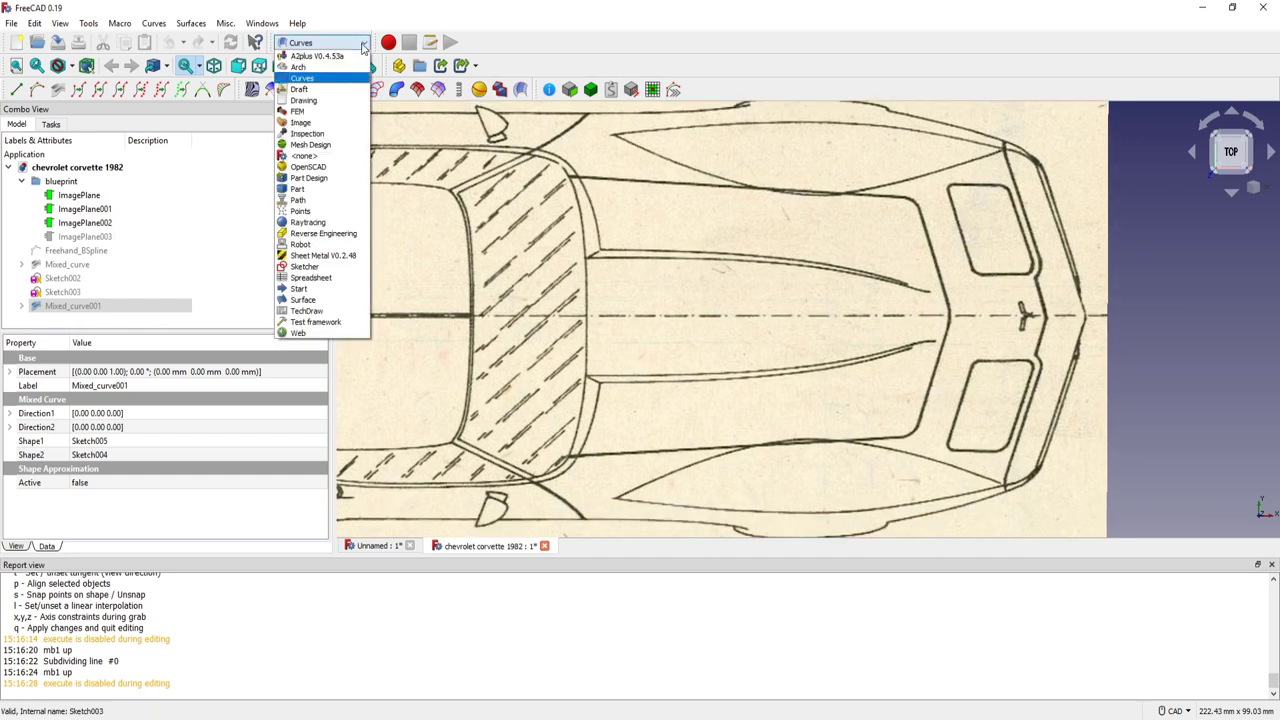
pyautogui.click(320, 254)
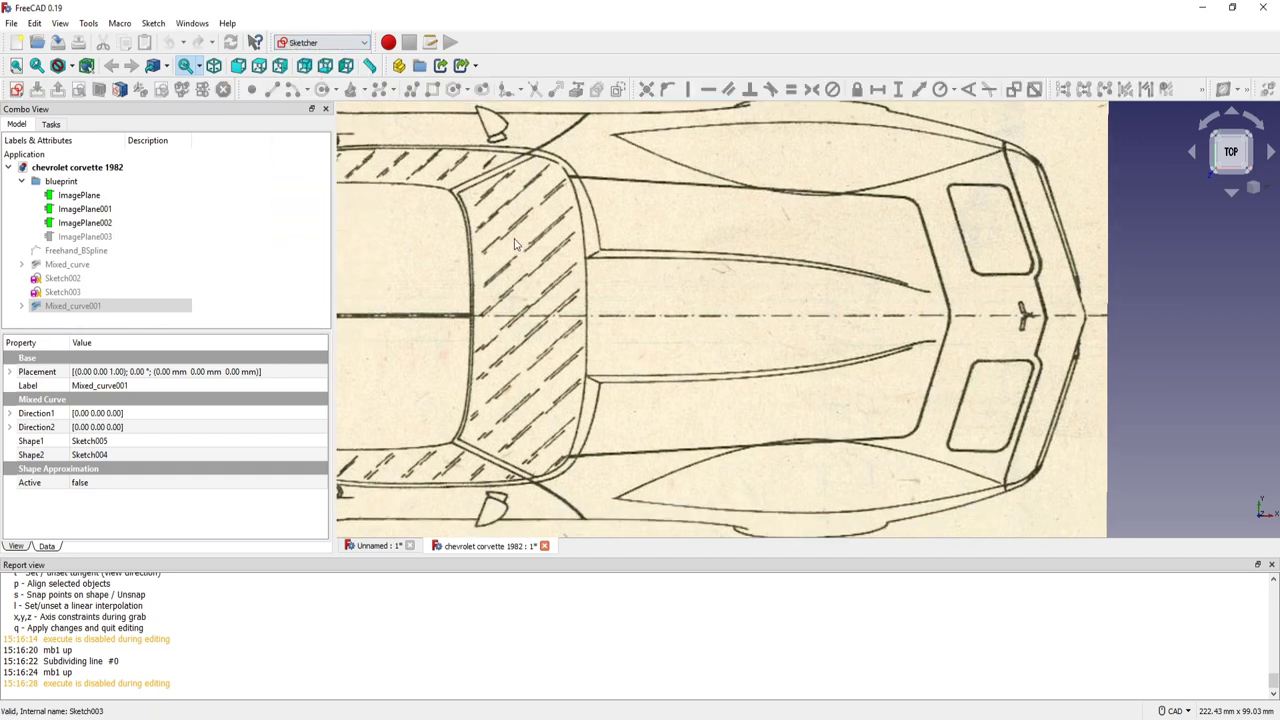
# - Create a new sketch on the XY plane
pyautogui.click(16, 89)
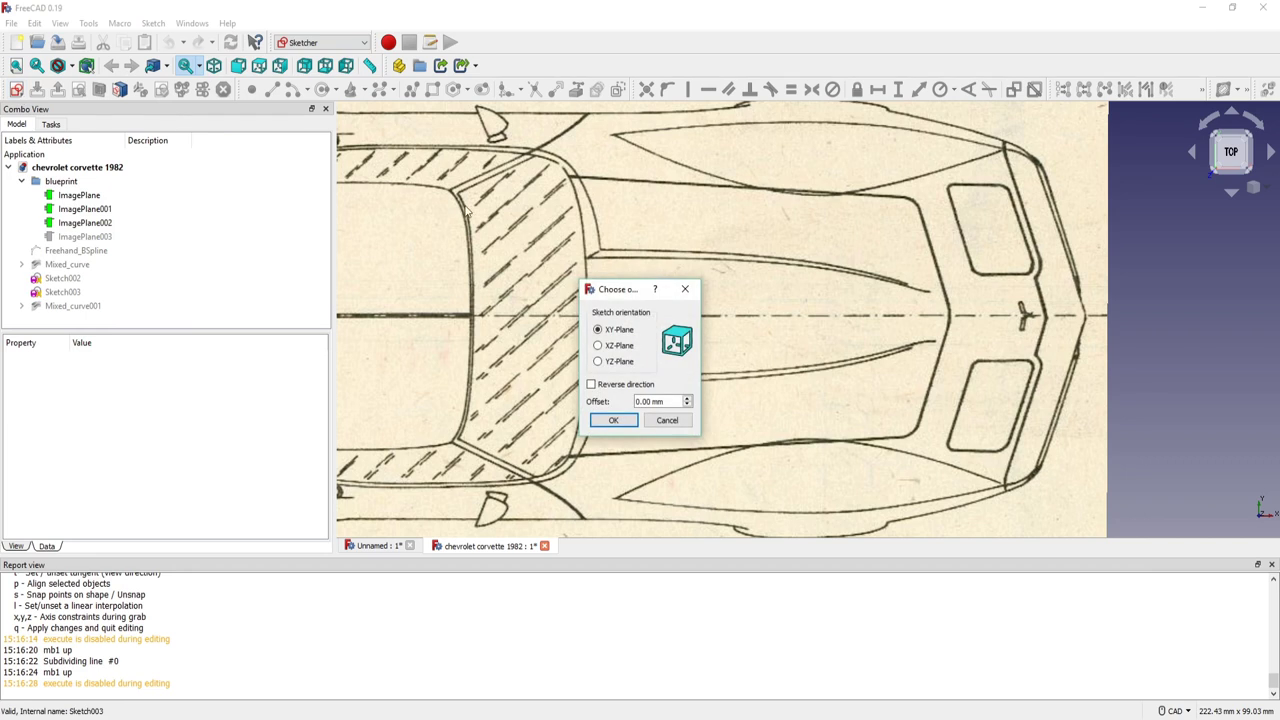
pyautogui.click(614, 420)
pyautogui.scroll(2, 632, 373)
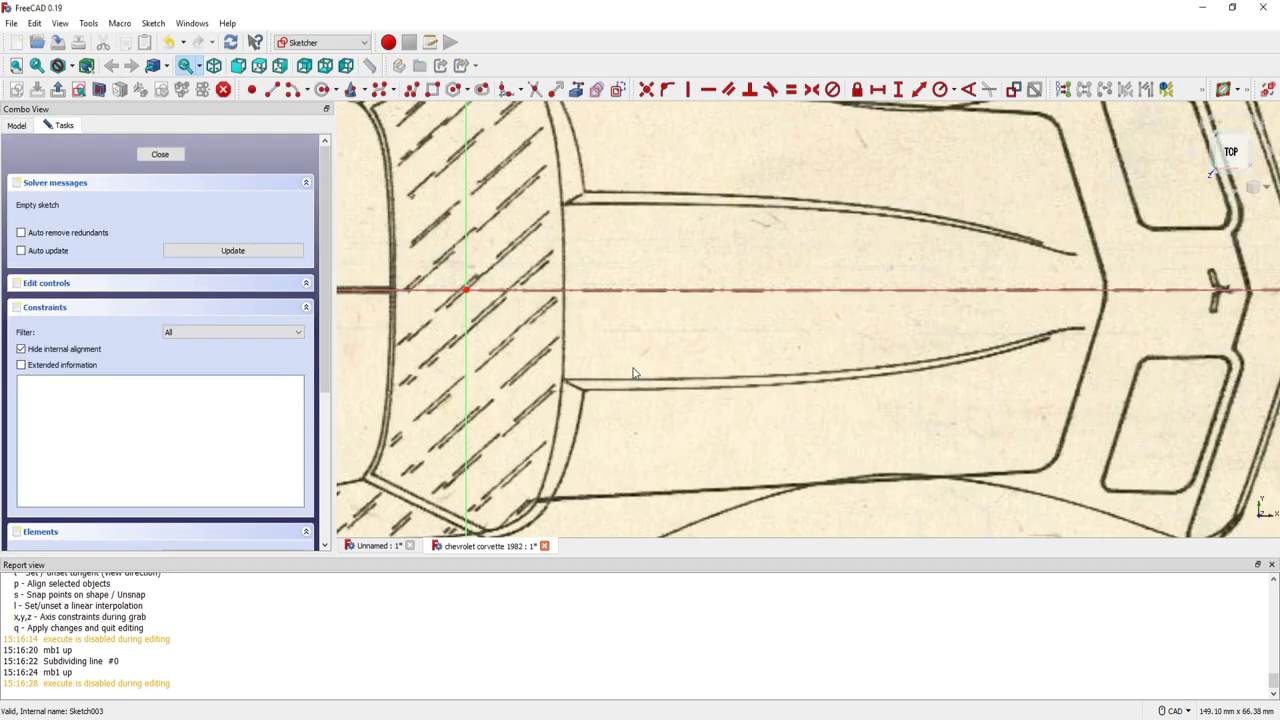
# - Start a B-spline at the lines' corner and place points along the hood crease to its bend
pyautogui.click(364, 90)
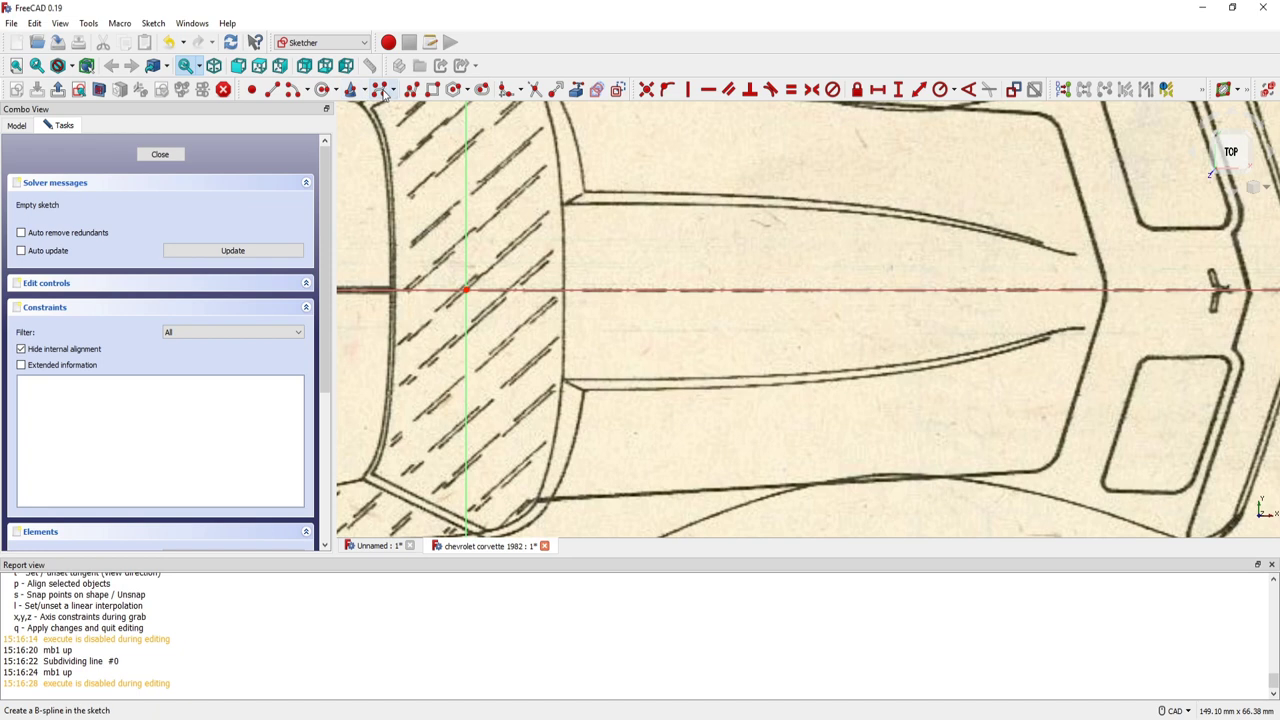
pyautogui.scroll(2, 578, 400)
pyautogui.scroll(1, 578, 400)
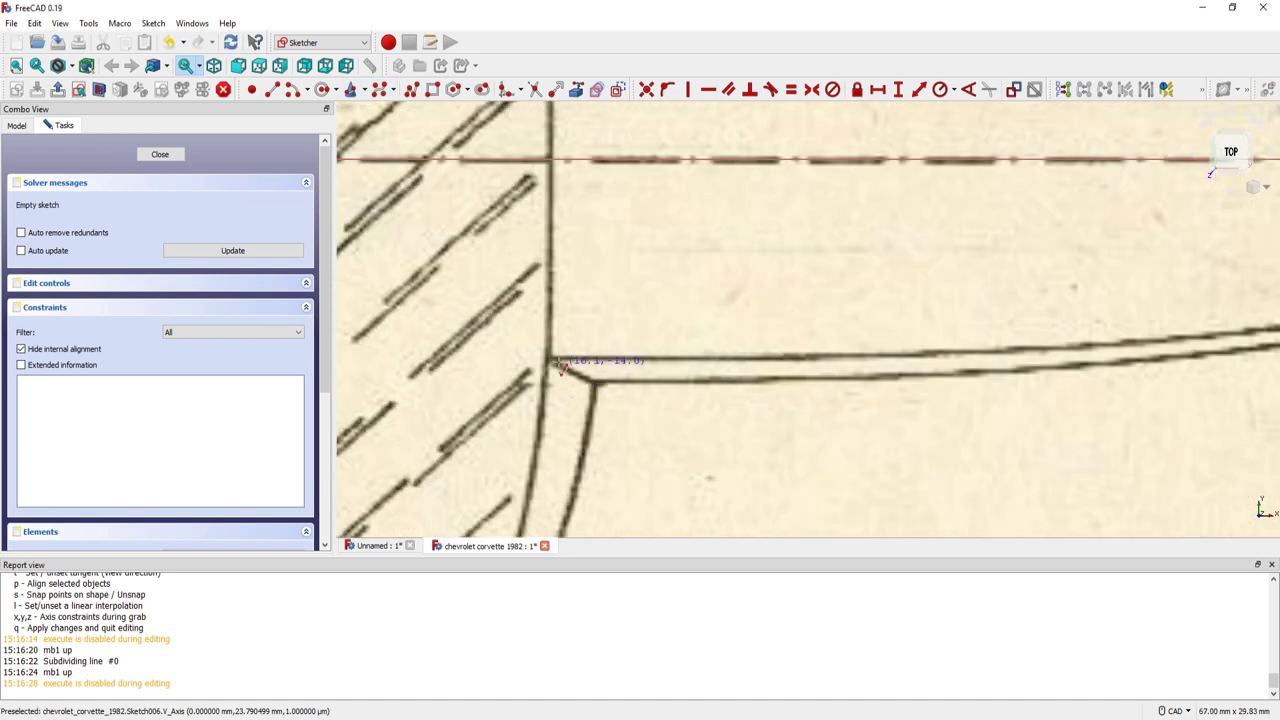
pyautogui.click(551, 358)
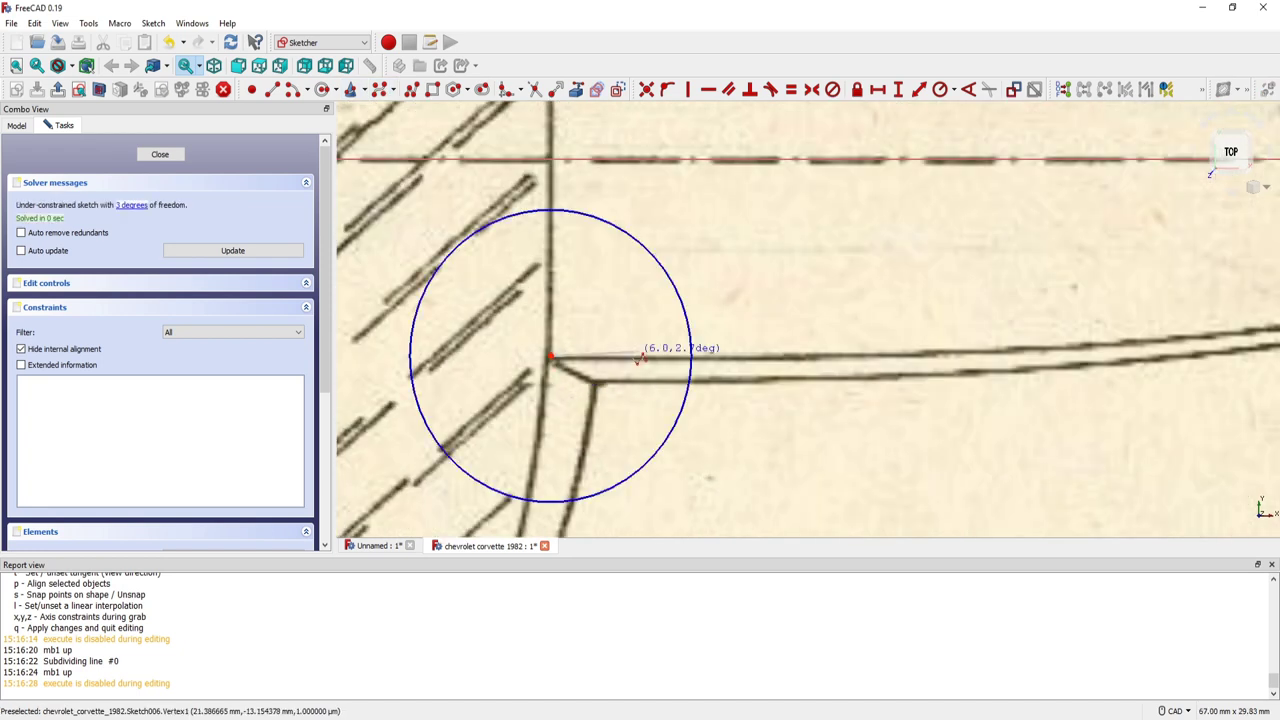
pyautogui.click(642, 356)
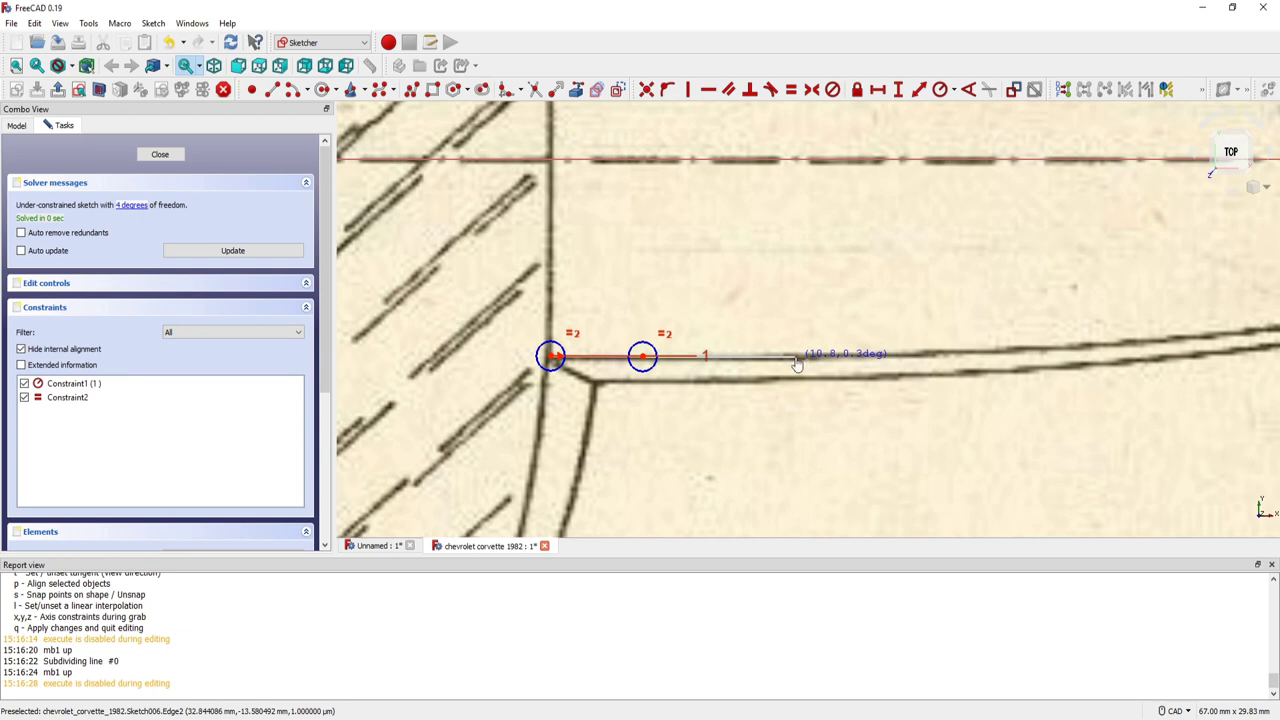
pyautogui.click(793, 357)
pyautogui.click(947, 354)
pyautogui.moveTo(1043, 396); pyautogui.dragTo(721, 422, button='middle')
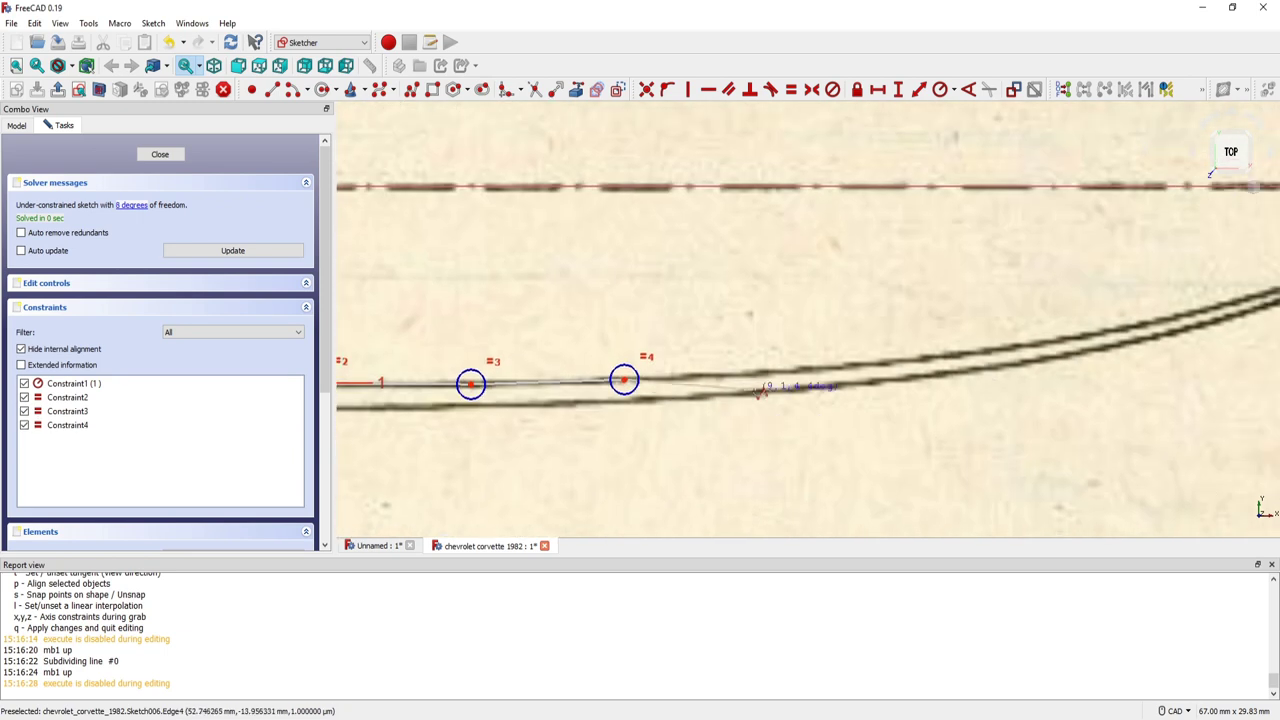
pyautogui.click(784, 372)
pyautogui.click(989, 349)
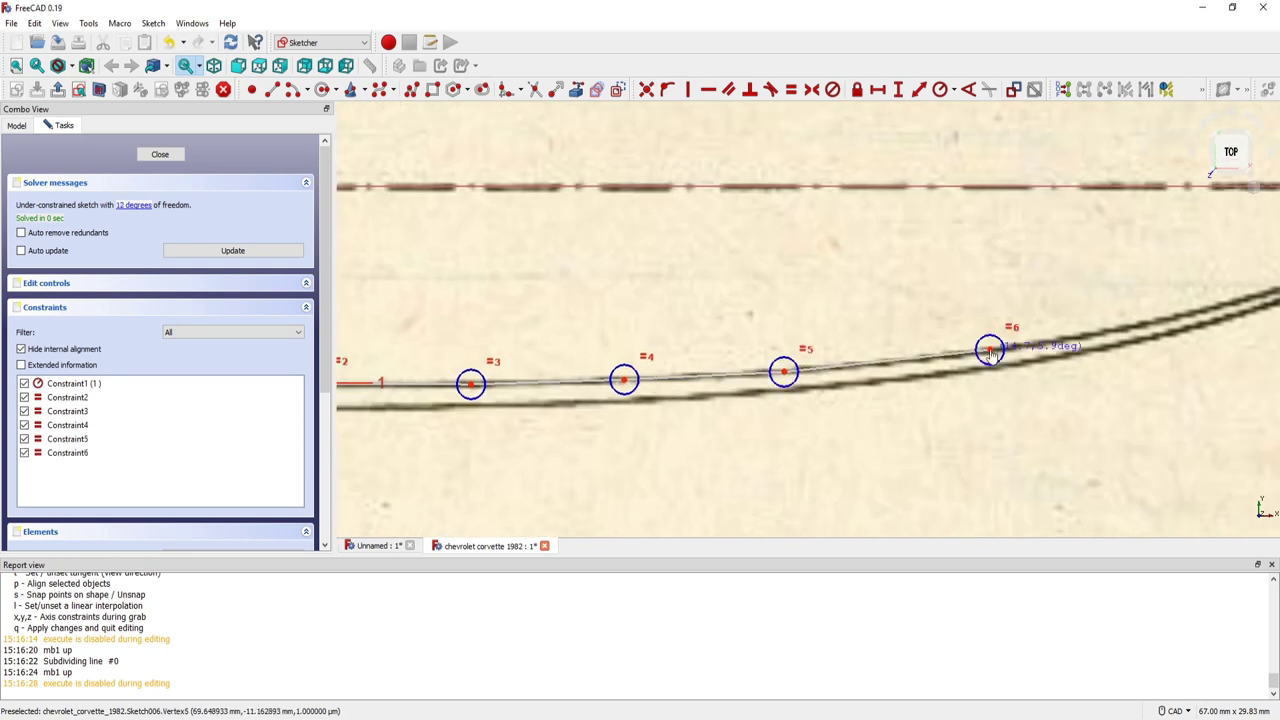
pyautogui.click(1110, 329)
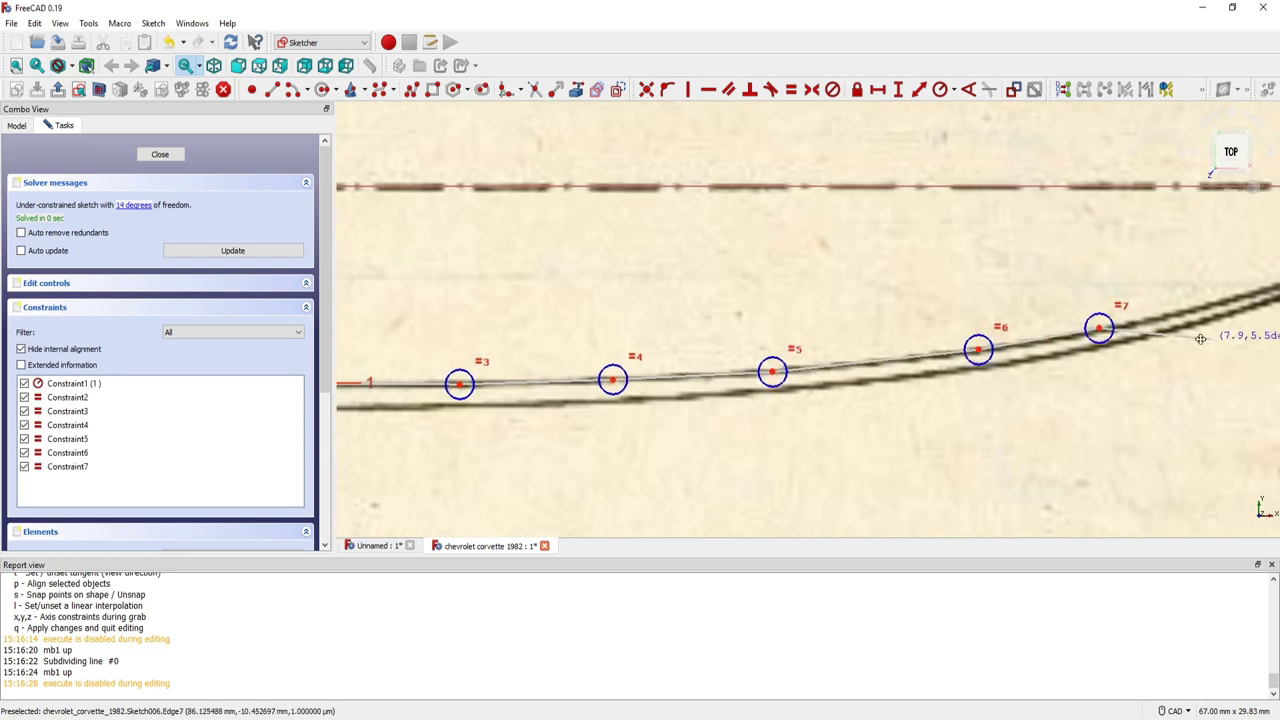
# - Continue the B-spline to the hood line's tip, finish it, and close the sketch
pyautogui.moveTo(1112, 330); pyautogui.dragTo(845, 360, button='middle')
pyautogui.click(958, 335)
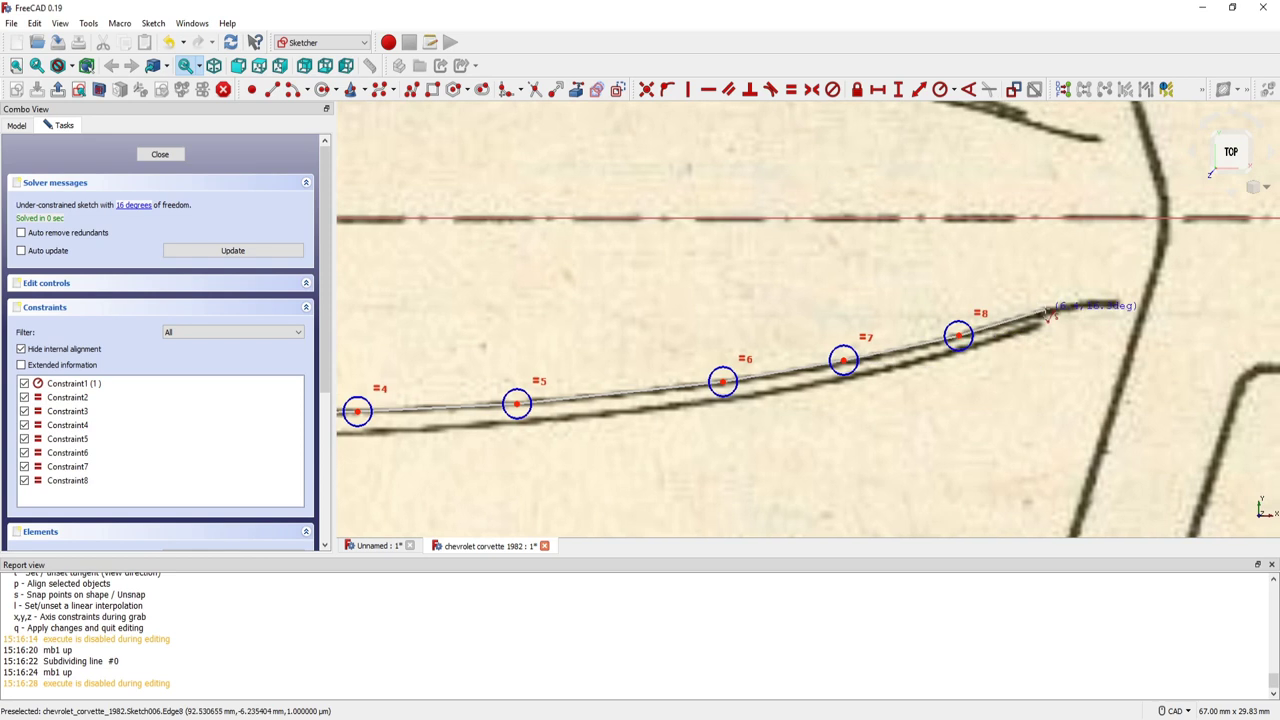
pyautogui.click(1046, 310)
pyautogui.click(1068, 305)
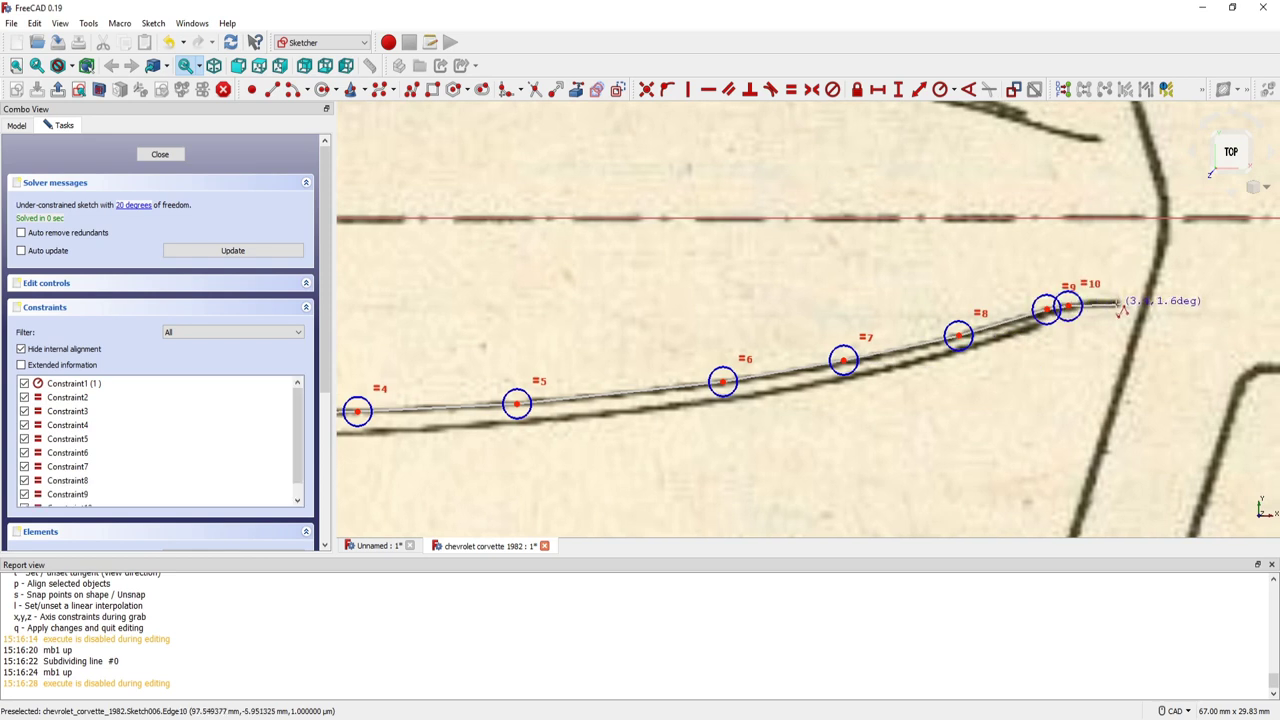
pyautogui.click(1115, 305)
pyautogui.rightClick(1115, 305)
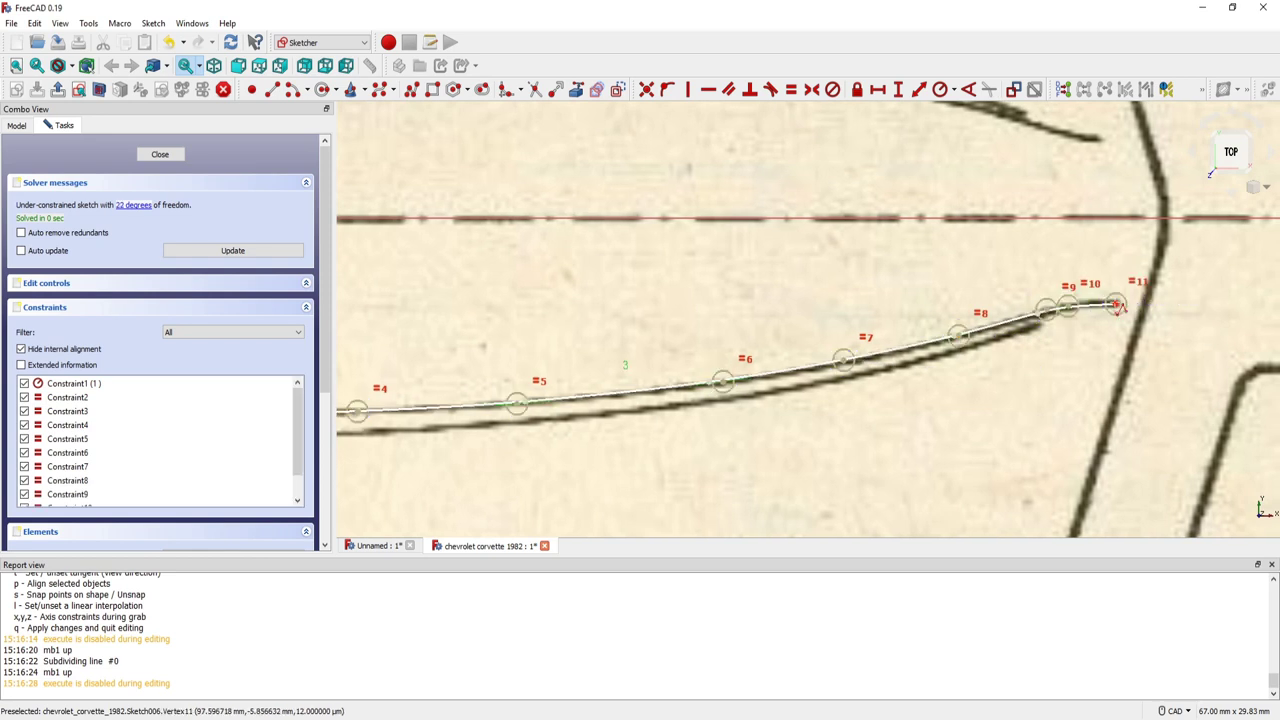
pyautogui.press('Escape')
# - Show the zoomed car front in the Right view and begin a new sketch
pyautogui.scroll(1, 760, 412)
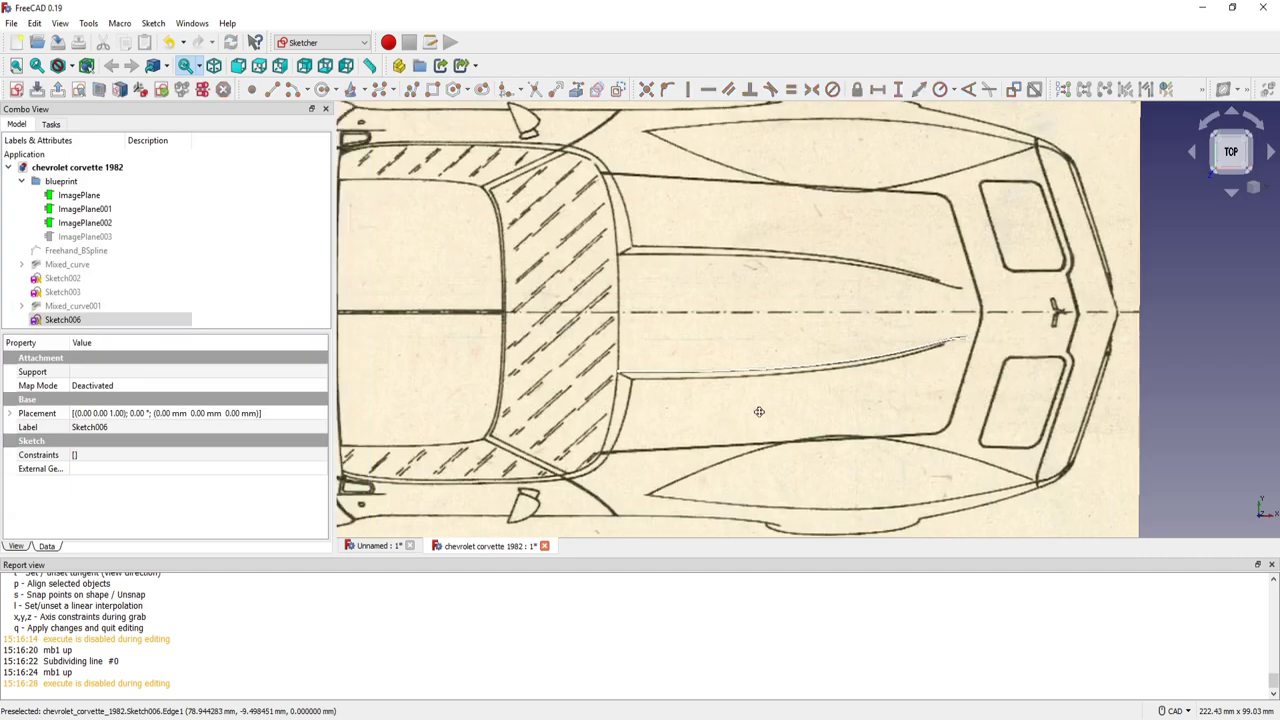
pyautogui.scroll(1, 760, 412)
pyautogui.scroll(1, 760, 412)
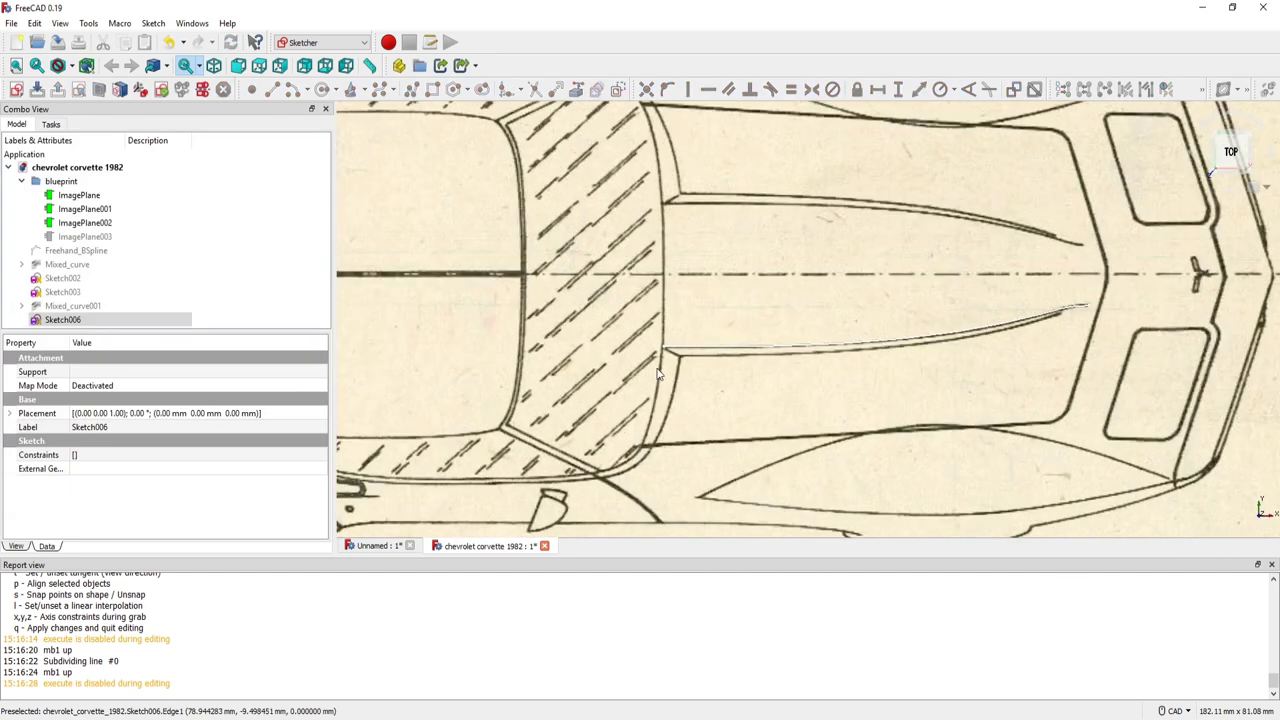
pyautogui.press('3')
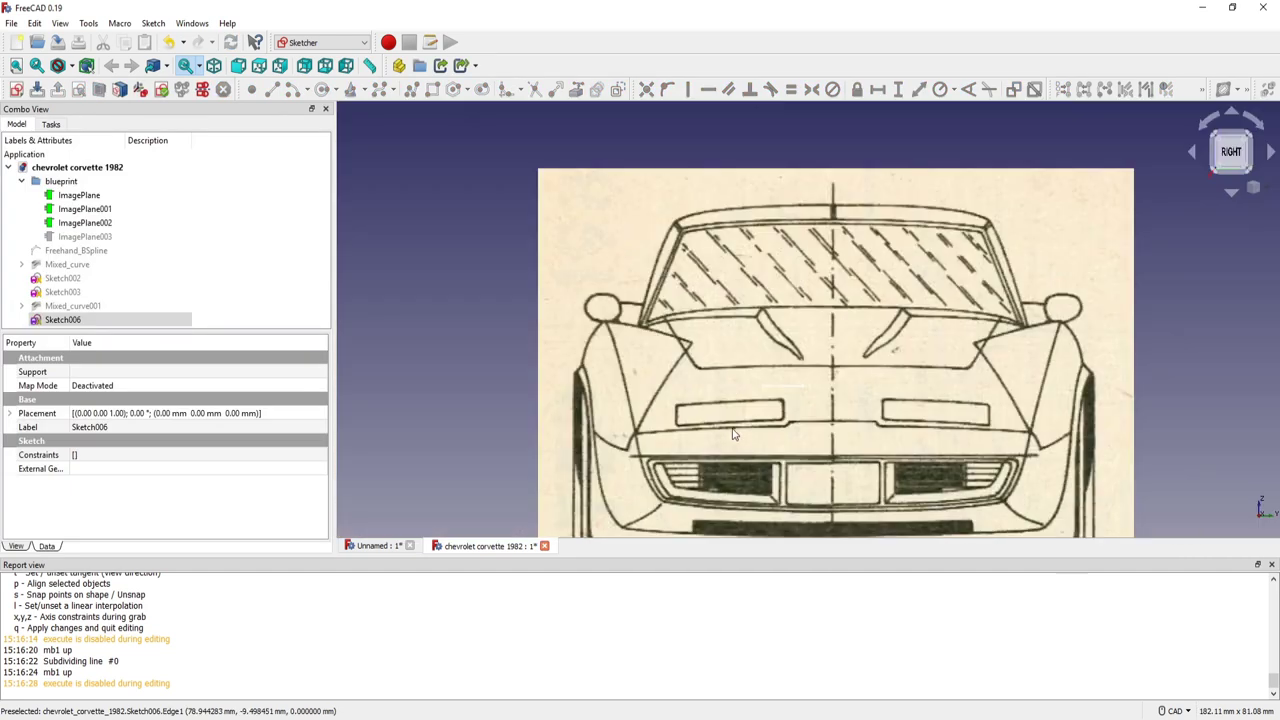
pyautogui.scroll(1, 781, 387)
pyautogui.scroll(1, 781, 387)
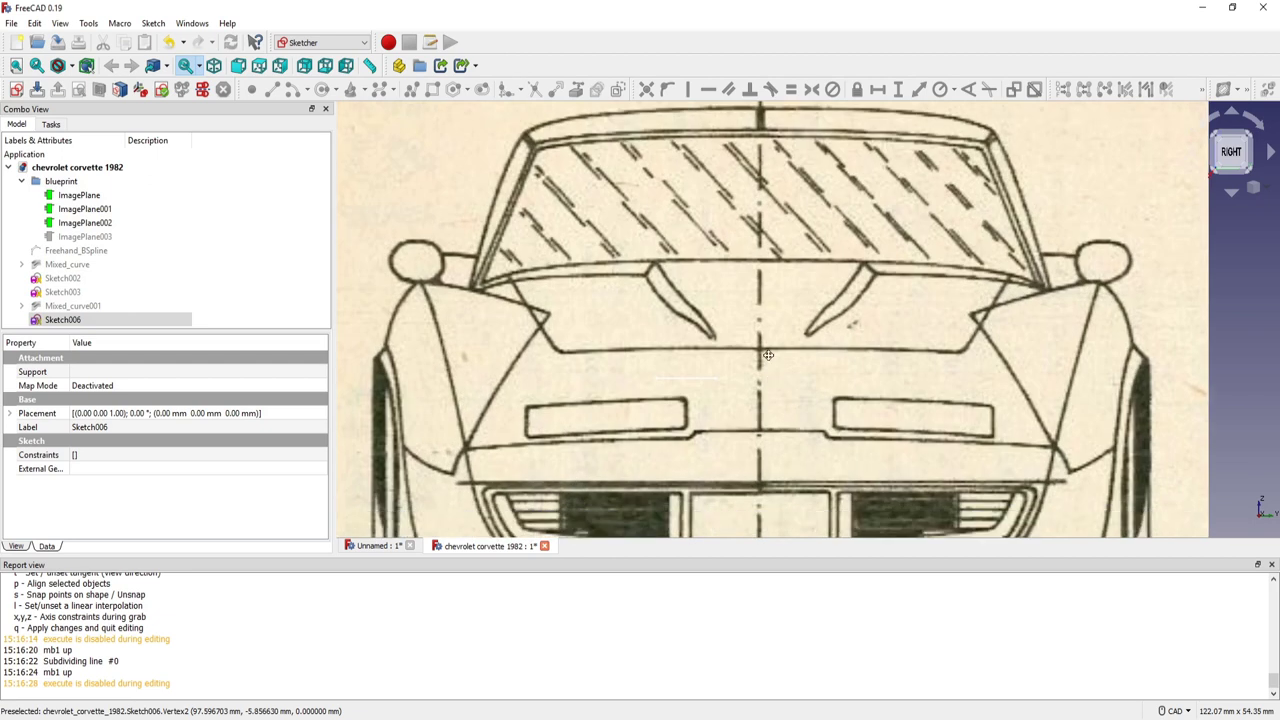
pyautogui.moveTo(507, 276); pyautogui.dragTo(505, 210, button='middle')
pyautogui.click(505, 210)
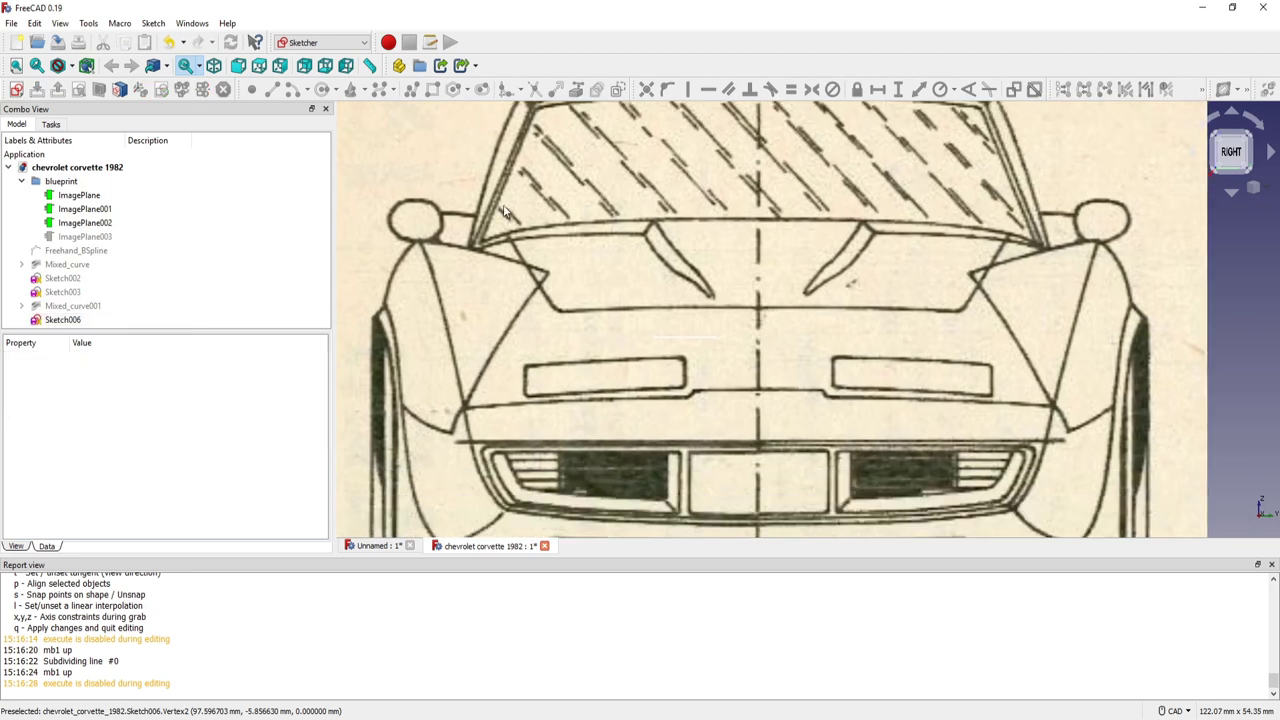
pyautogui.click(16, 89)
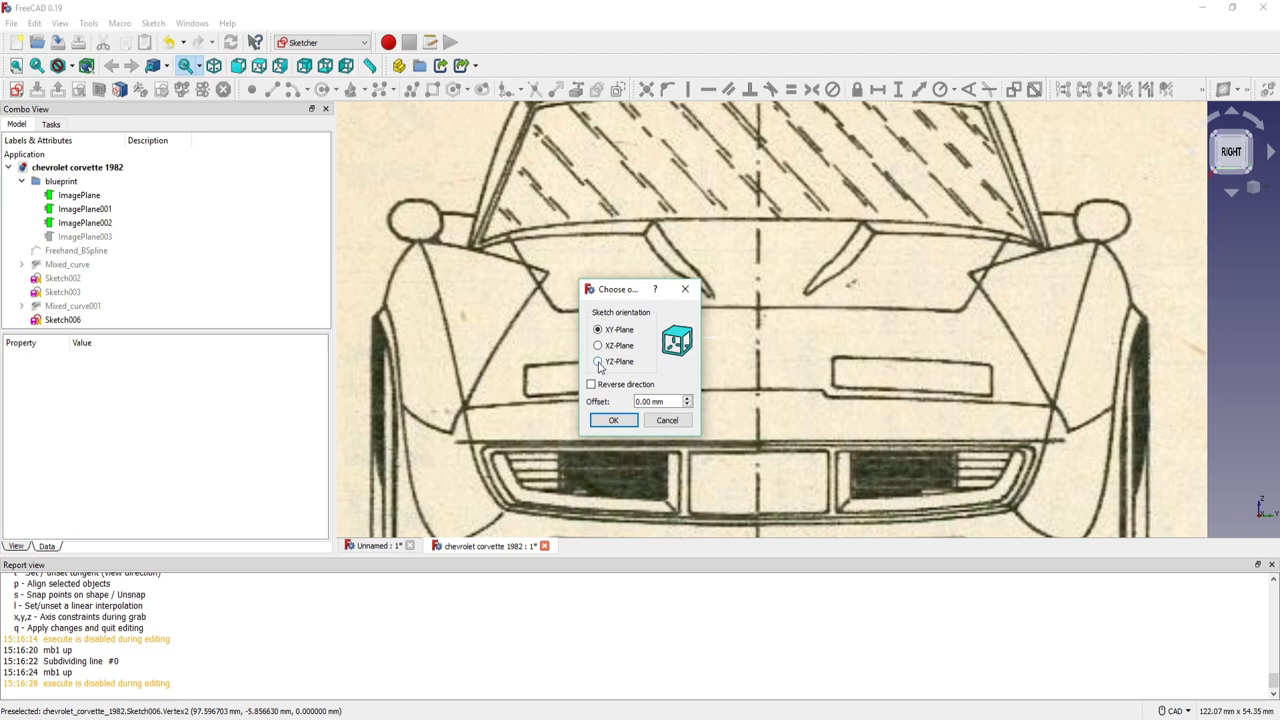
# - Create a YZ-plane sketch and link Sketch006's projected spline edge as external geometry
pyautogui.click(598, 362)
pyautogui.click(613, 421)
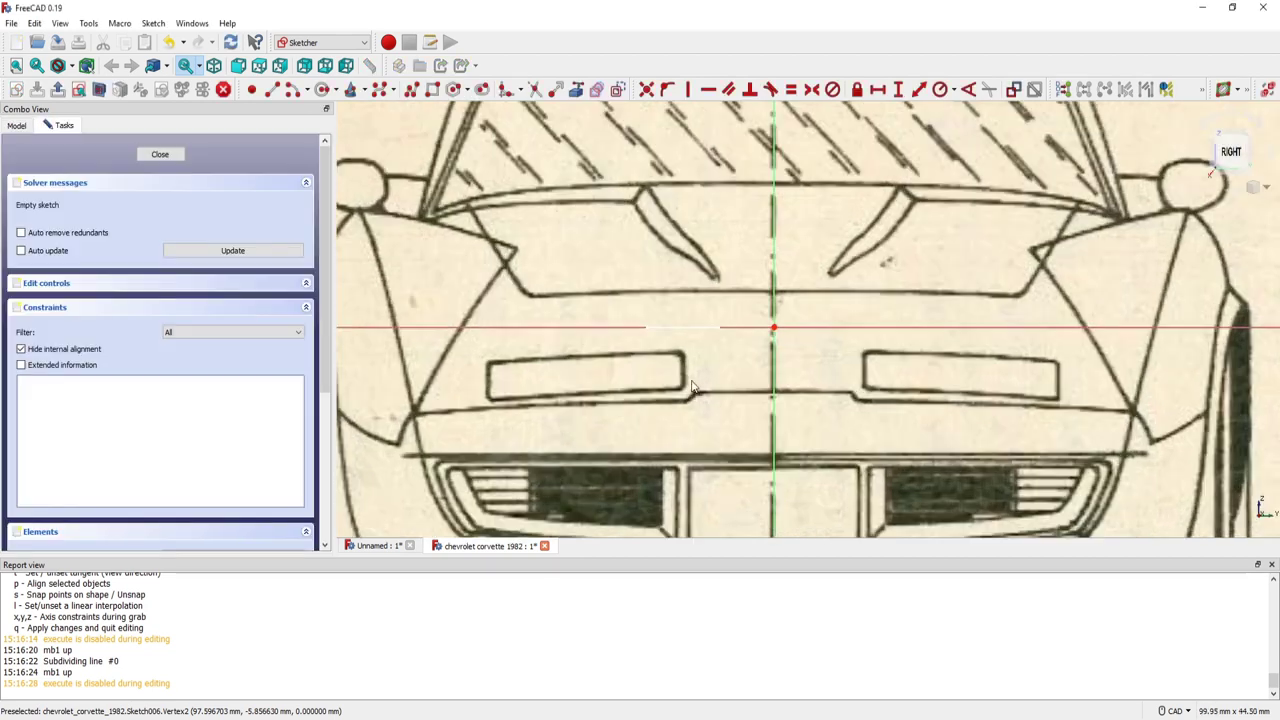
pyautogui.scroll(1, 692, 388)
pyautogui.scroll(1, 711, 363)
pyautogui.scroll(-3, 733, 271)
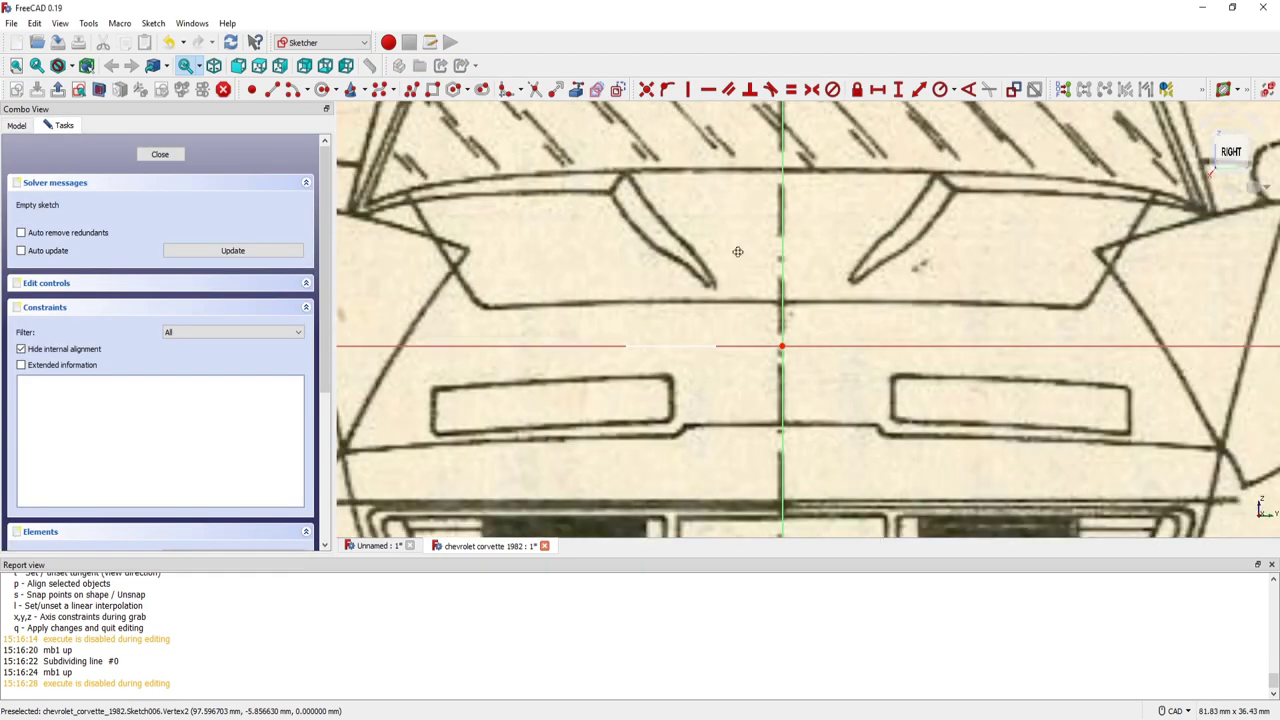
pyautogui.scroll(2, 732, 278)
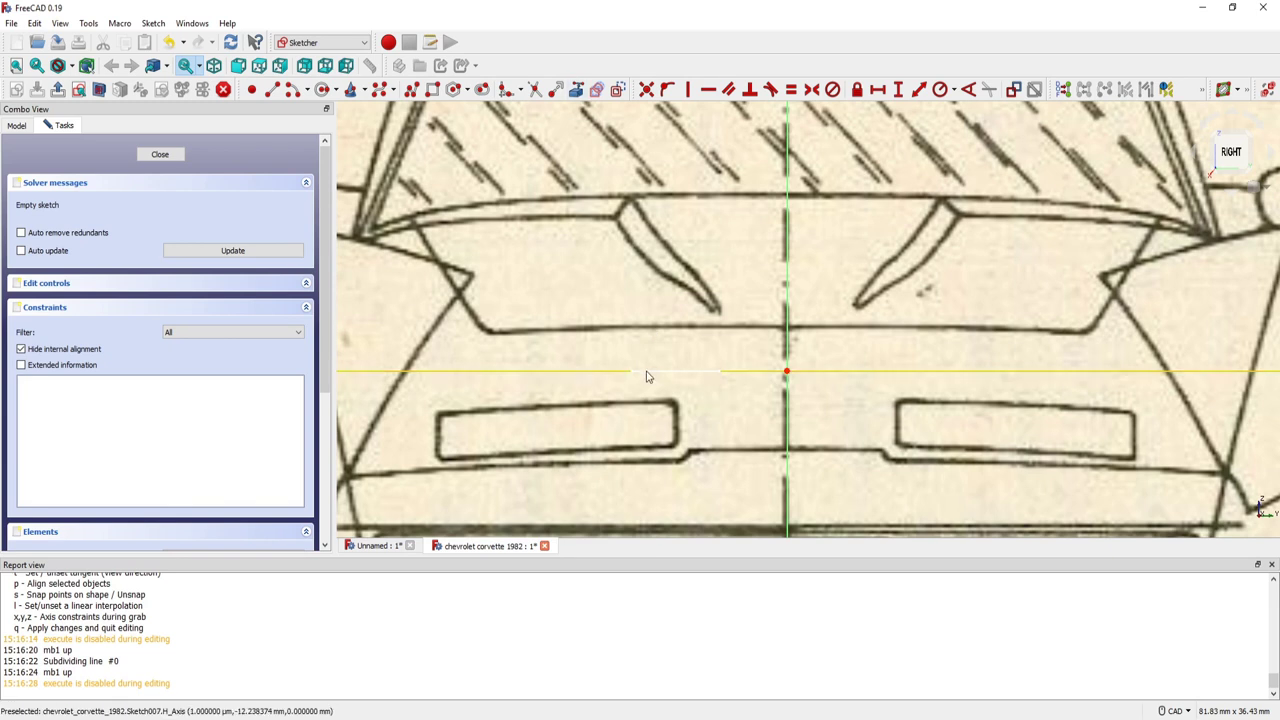
pyautogui.click(578, 92)
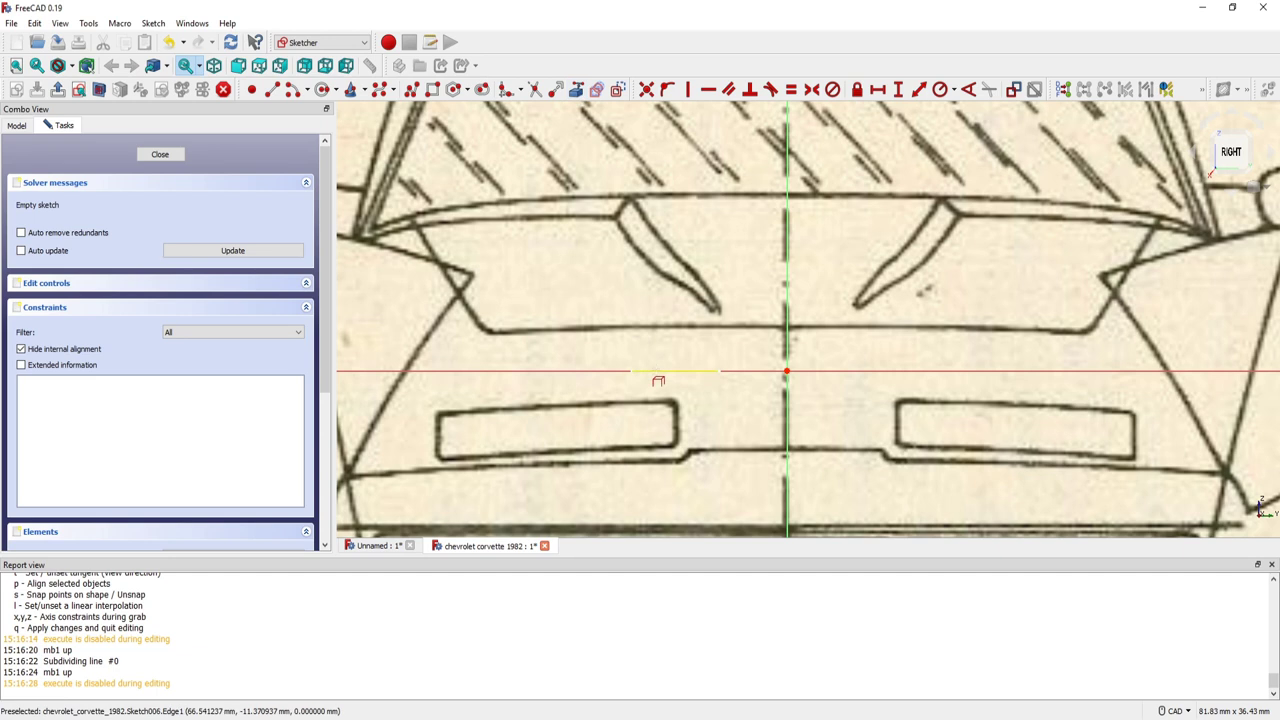
pyautogui.click(658, 372)
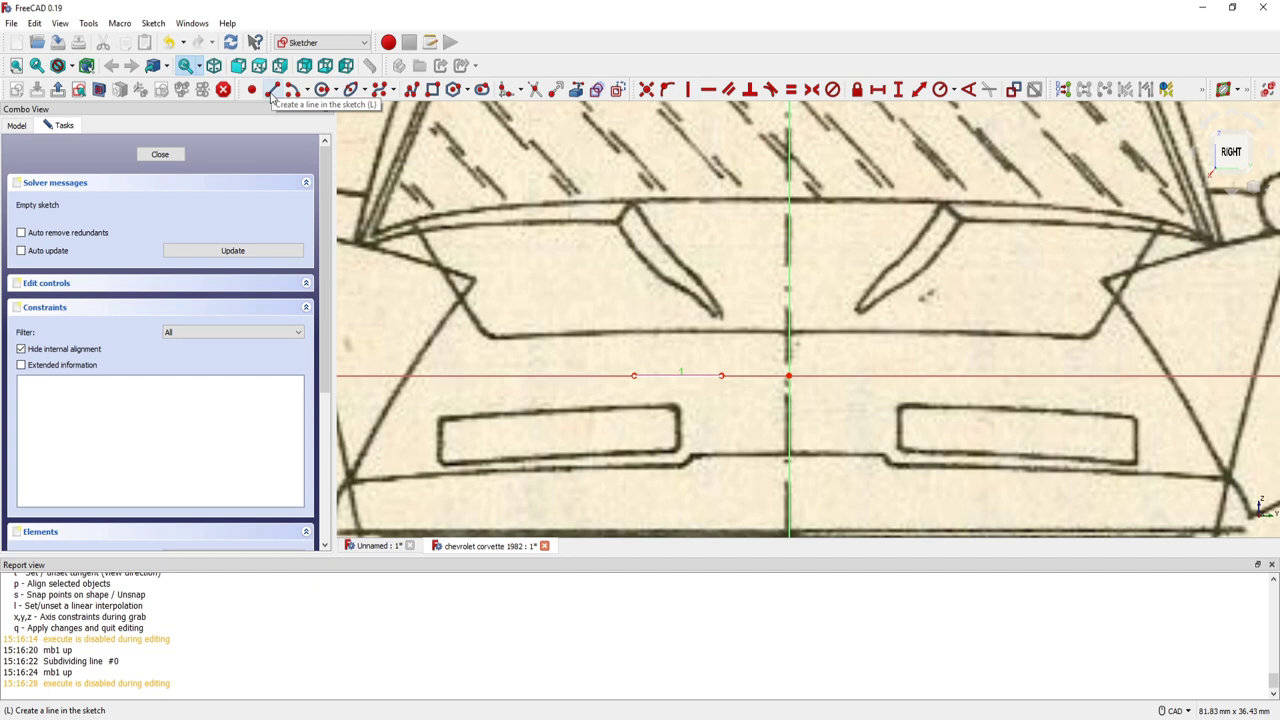
# - Draw a polyline: tall vertical line, base segment, then short vertical line up to the left wiper tip
pyautogui.click(272, 91)
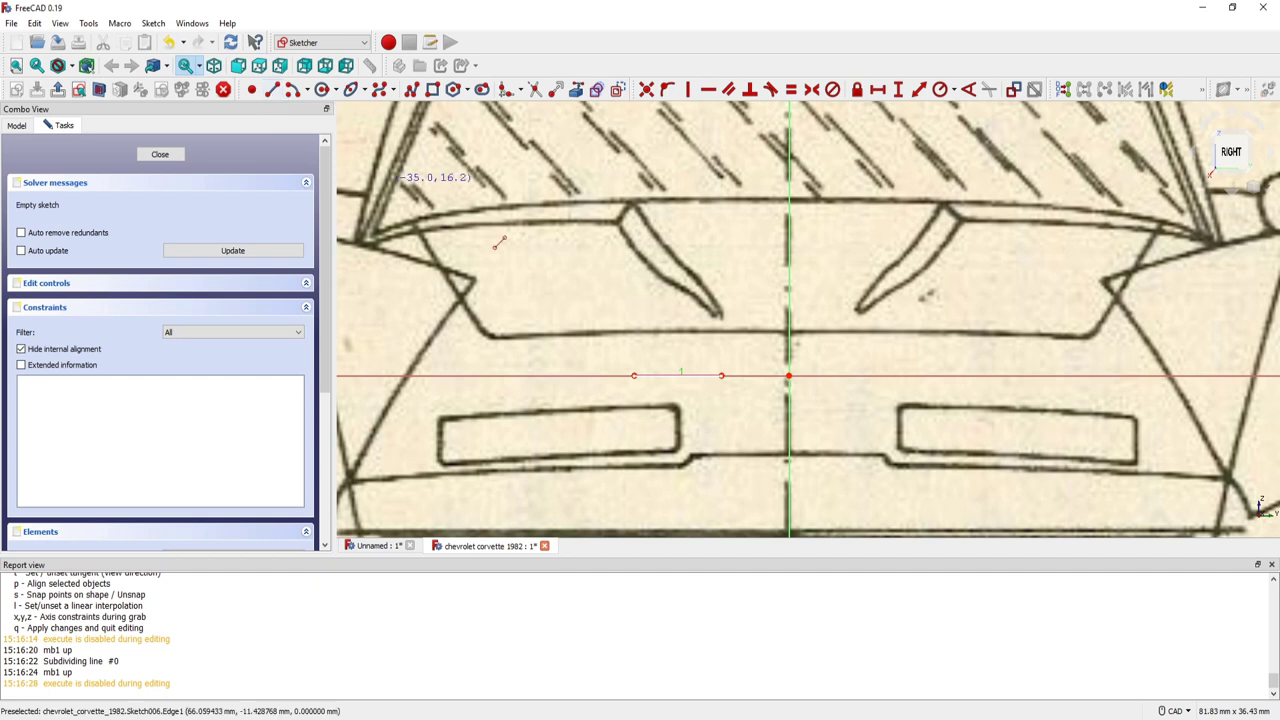
pyautogui.click(633, 376)
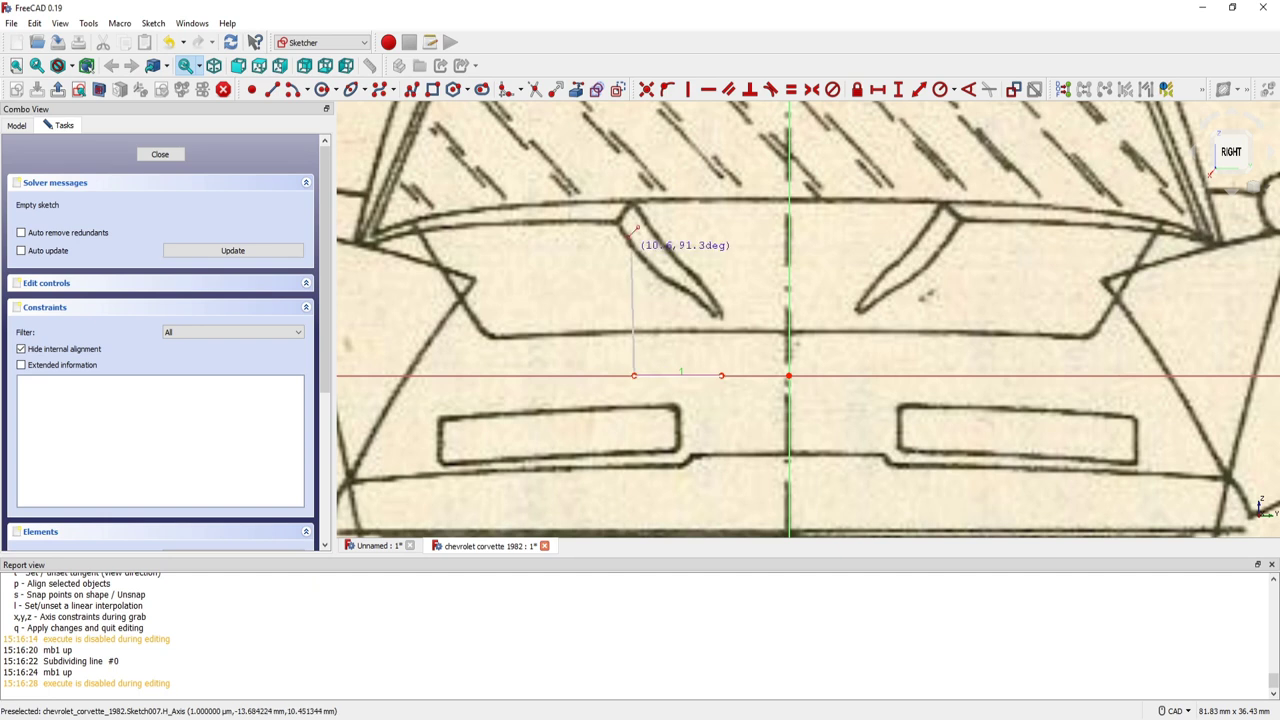
pyautogui.click(633, 164)
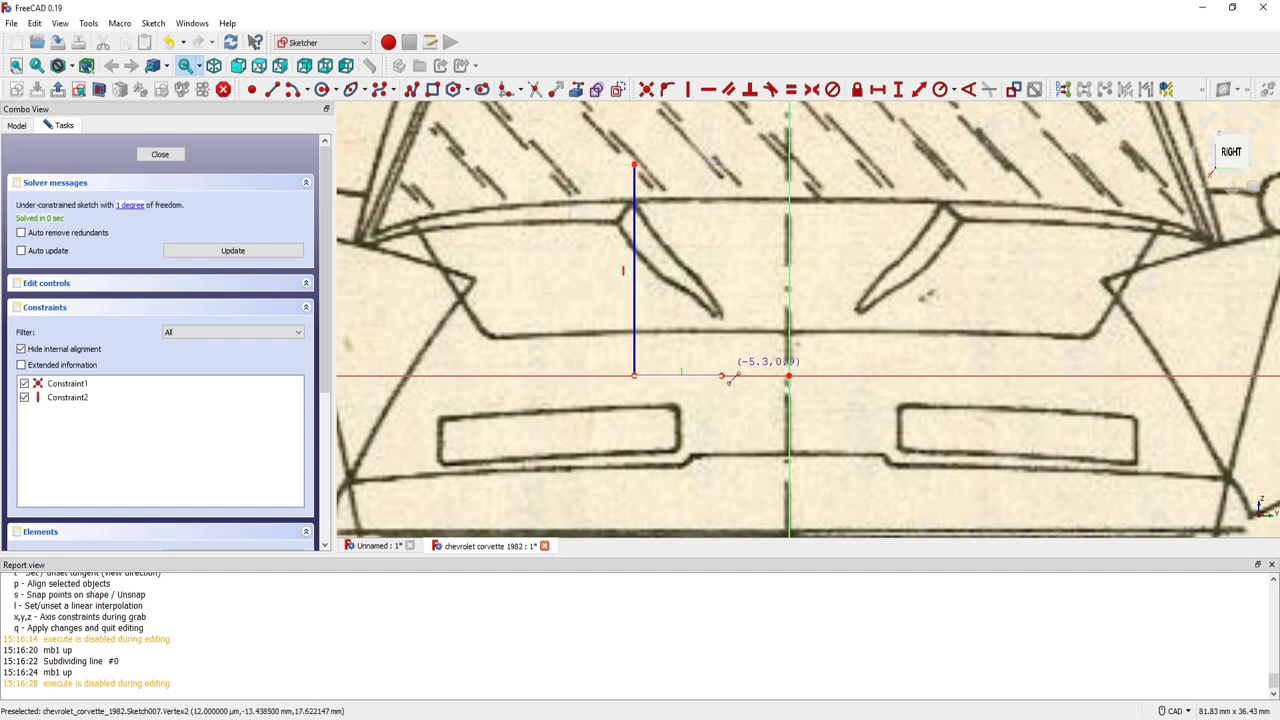
pyautogui.click(721, 376)
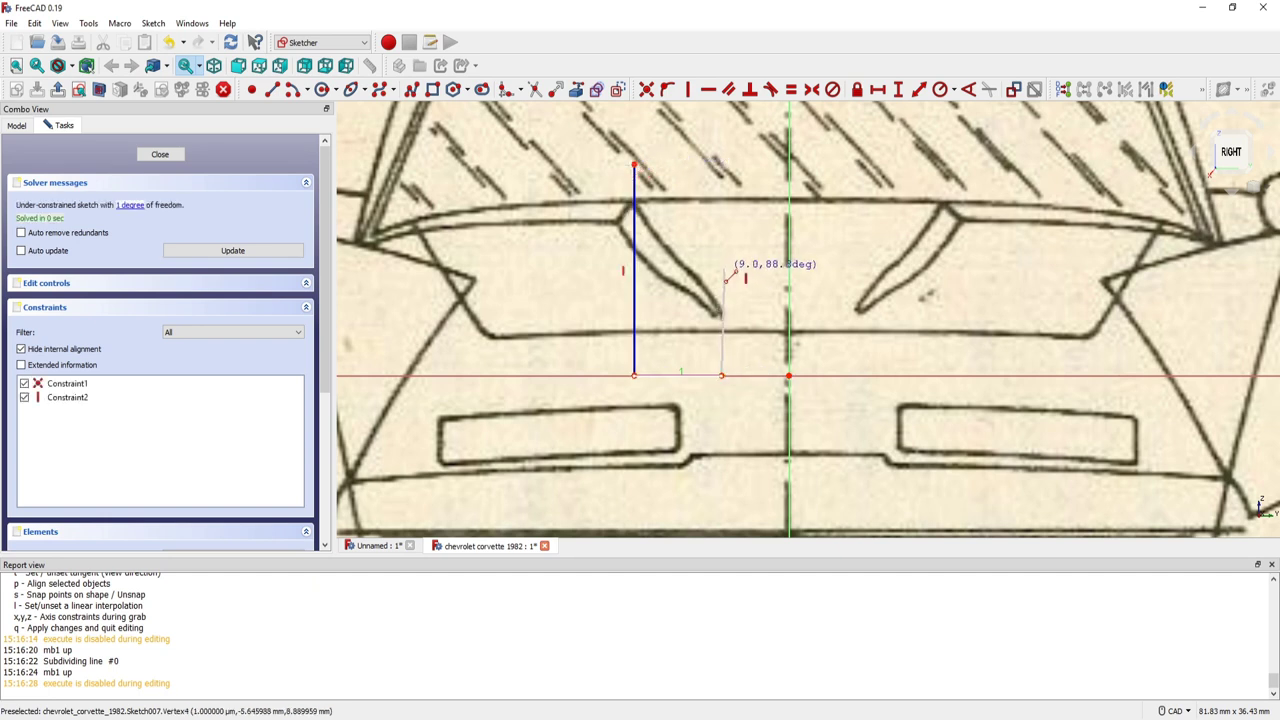
pyautogui.click(721, 266)
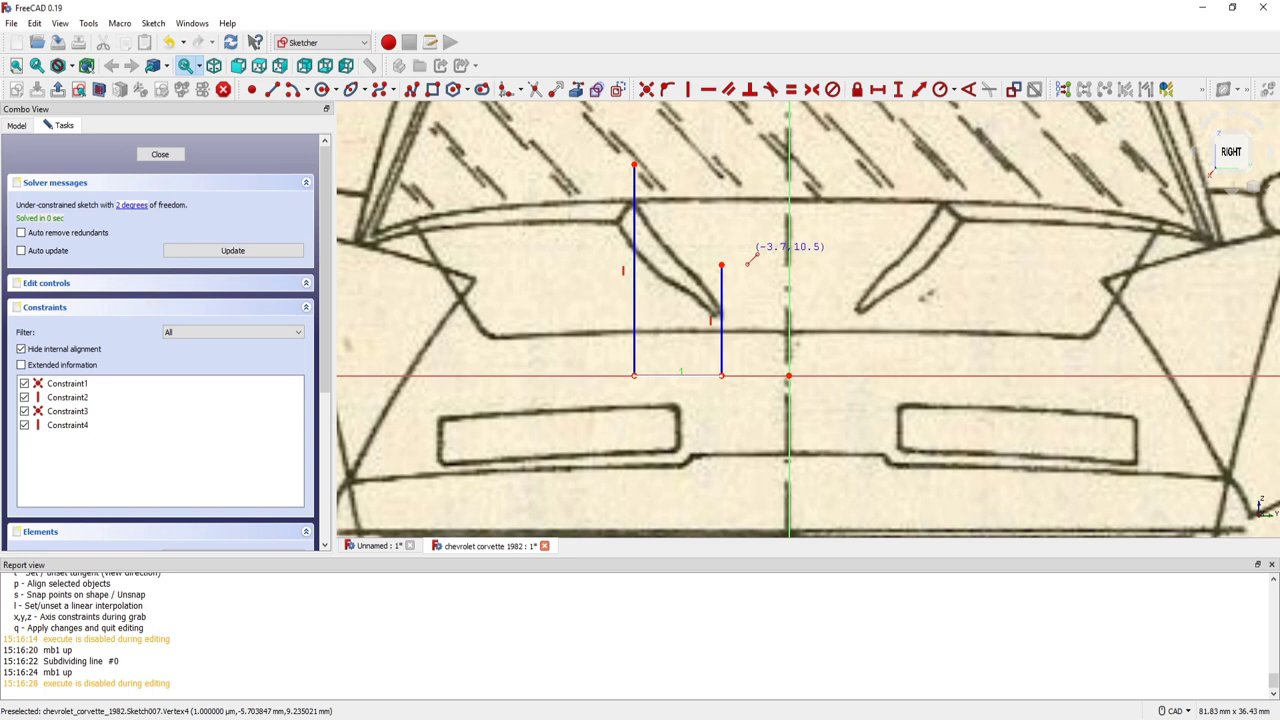
pyautogui.scroll(2, 720, 300)
pyautogui.scroll(1, 690, 336)
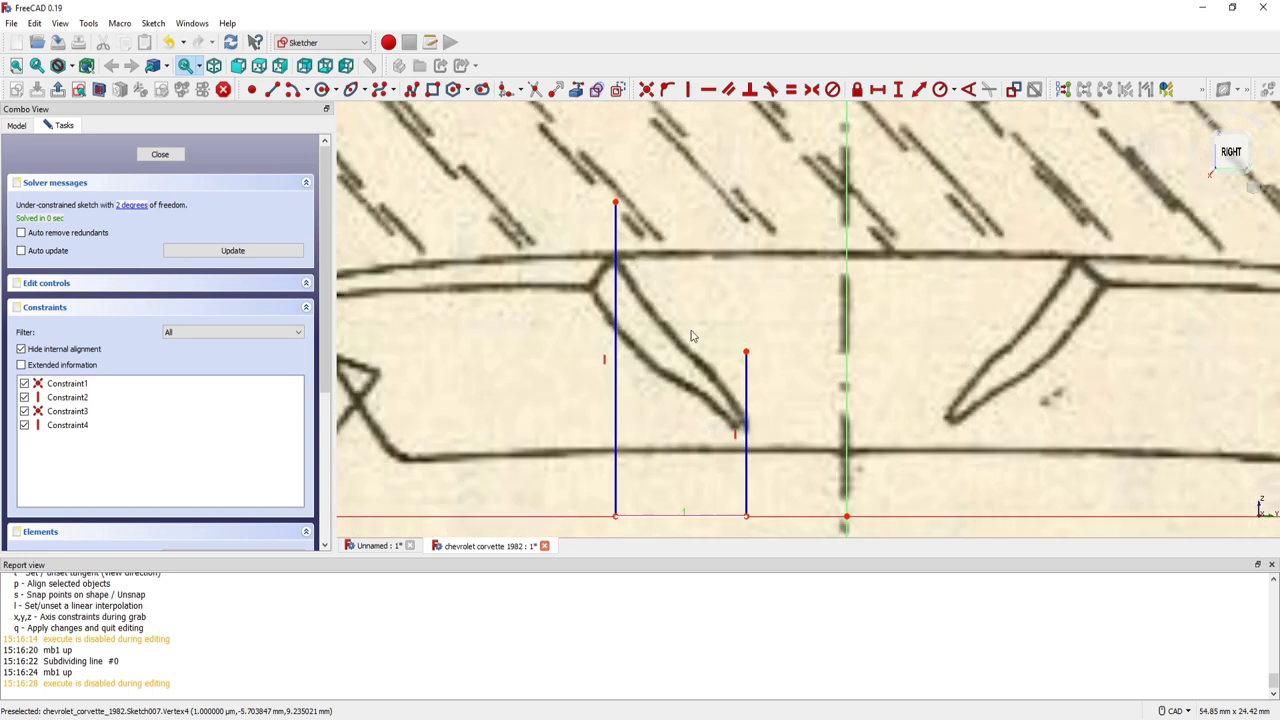
pyautogui.moveTo(690, 336); pyautogui.dragTo(690, 276, button='middle')
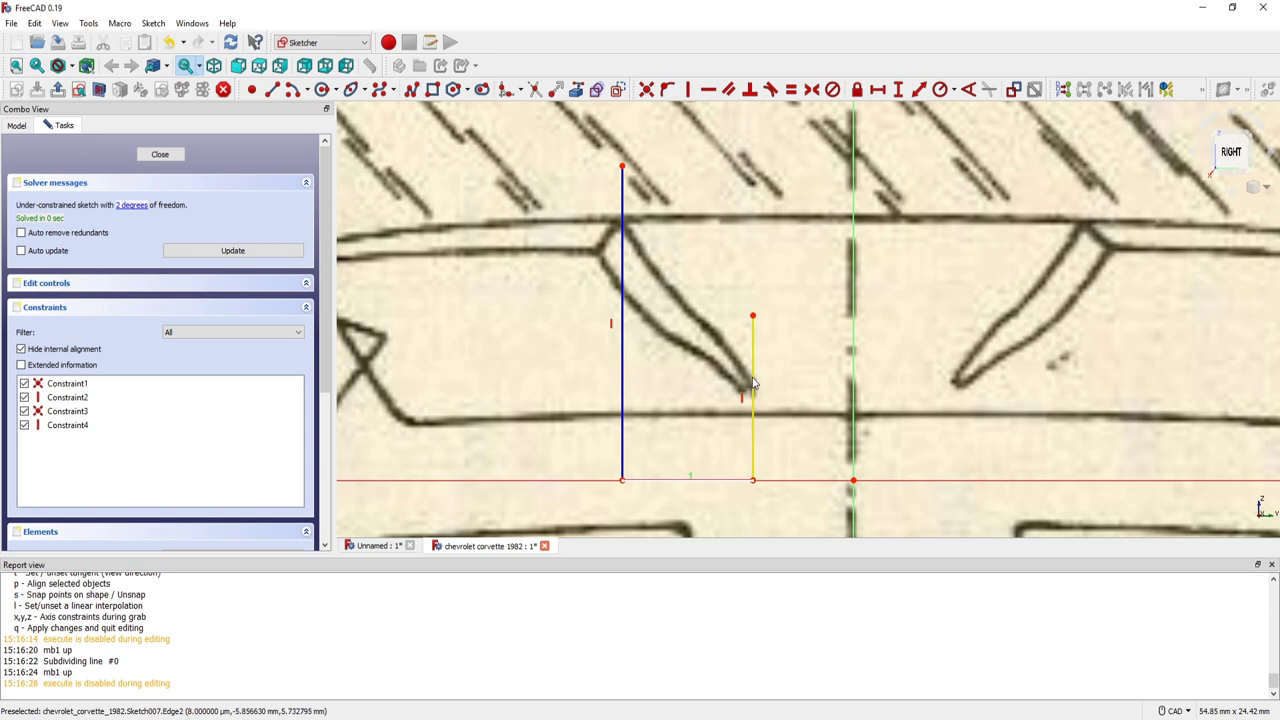
pyautogui.moveTo(727, 279); pyautogui.dragTo(733, 303, button='middle')
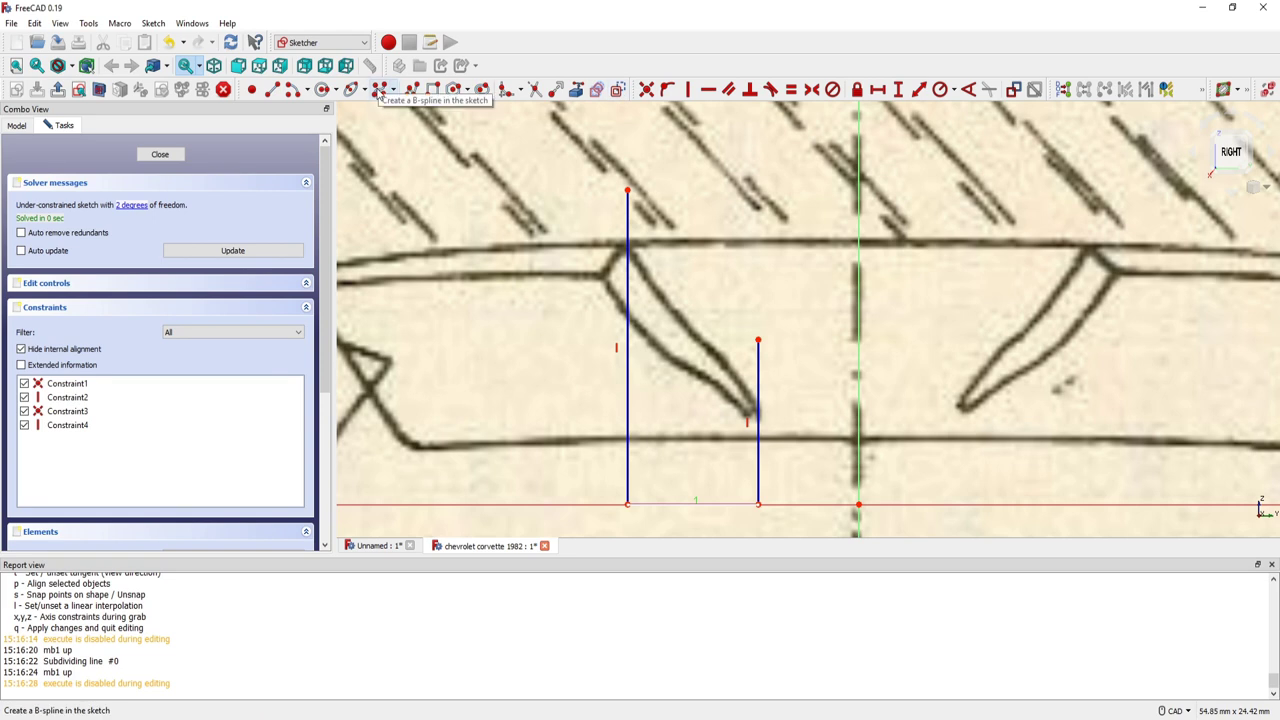
# - Place B-spline poles from the tall line's top down along the left wiper edge
pyautogui.click(379, 91)
pyautogui.scroll(1, 700, 250)
pyautogui.scroll(1, 665, 245)
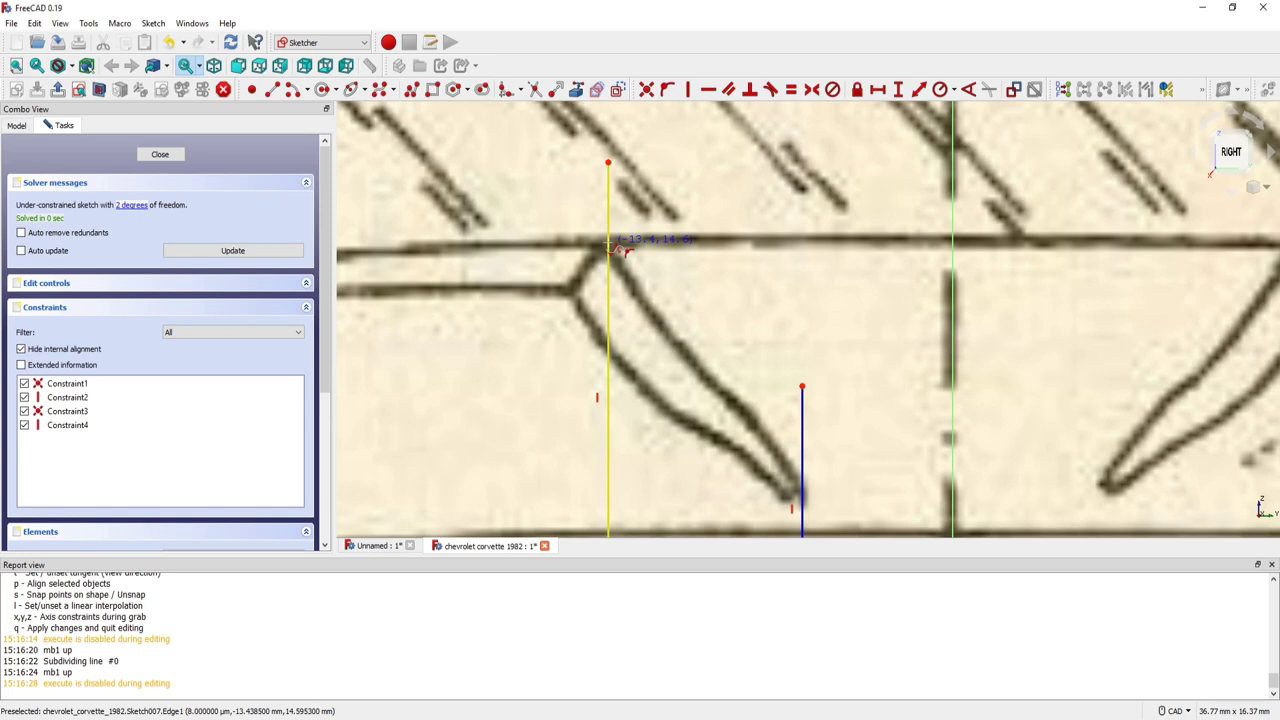
pyautogui.click(608, 244)
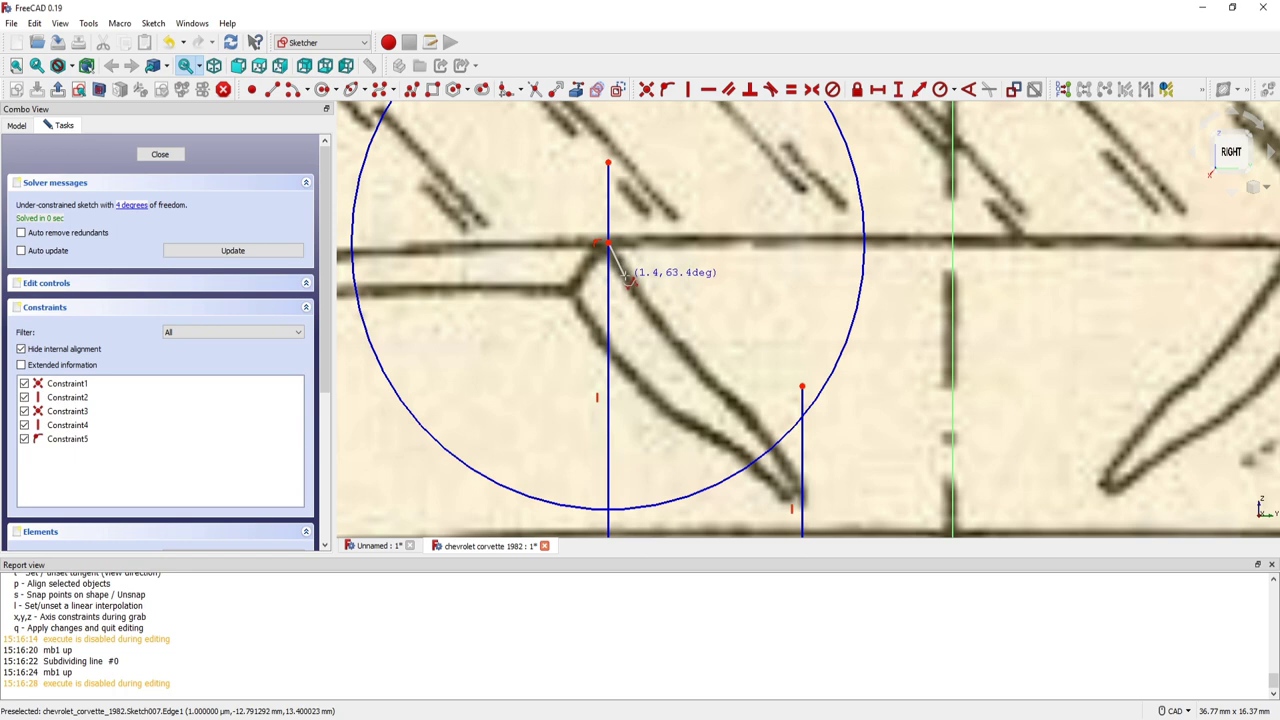
pyautogui.click(627, 275)
pyautogui.click(662, 325)
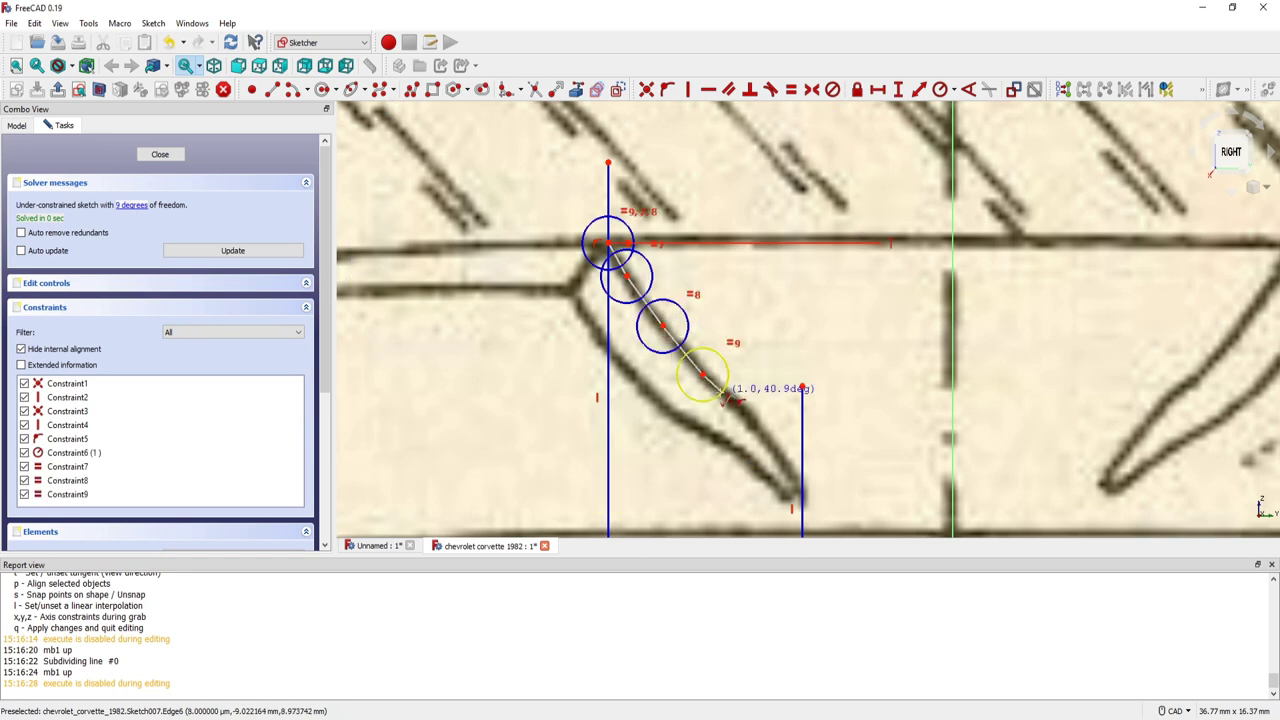
pyautogui.click(718, 391)
pyautogui.click(739, 410)
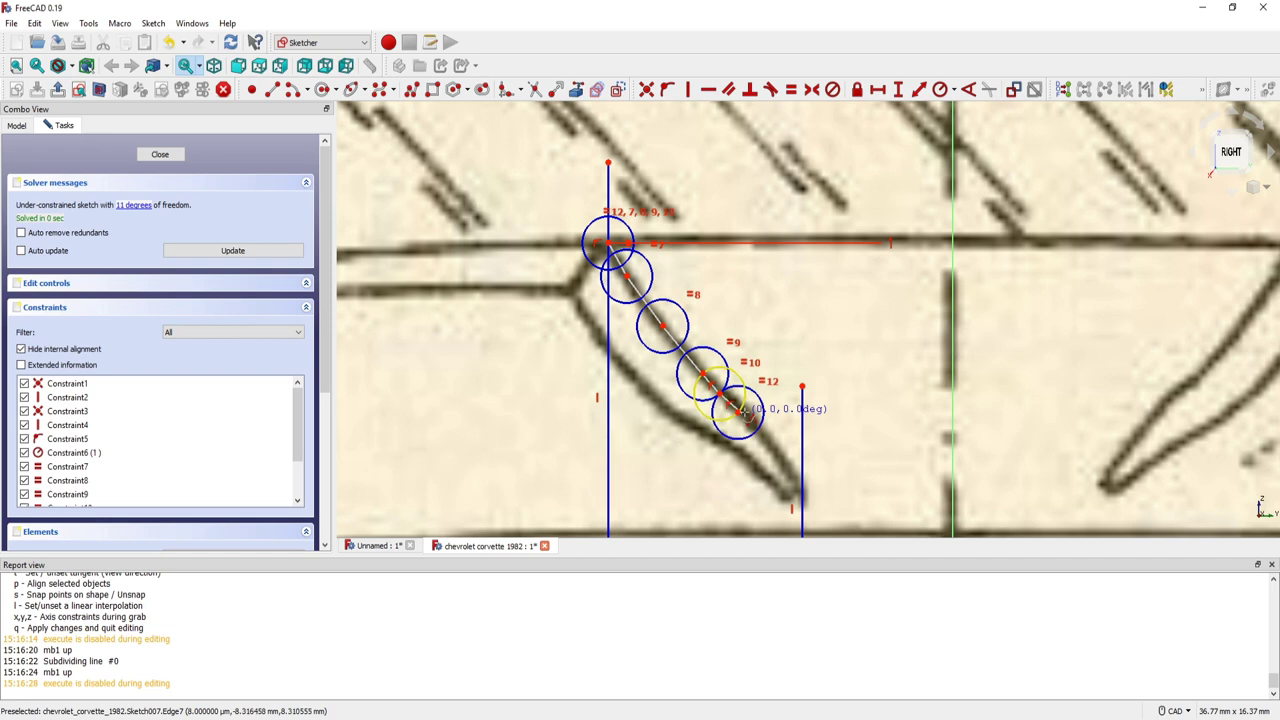
pyautogui.click(756, 425)
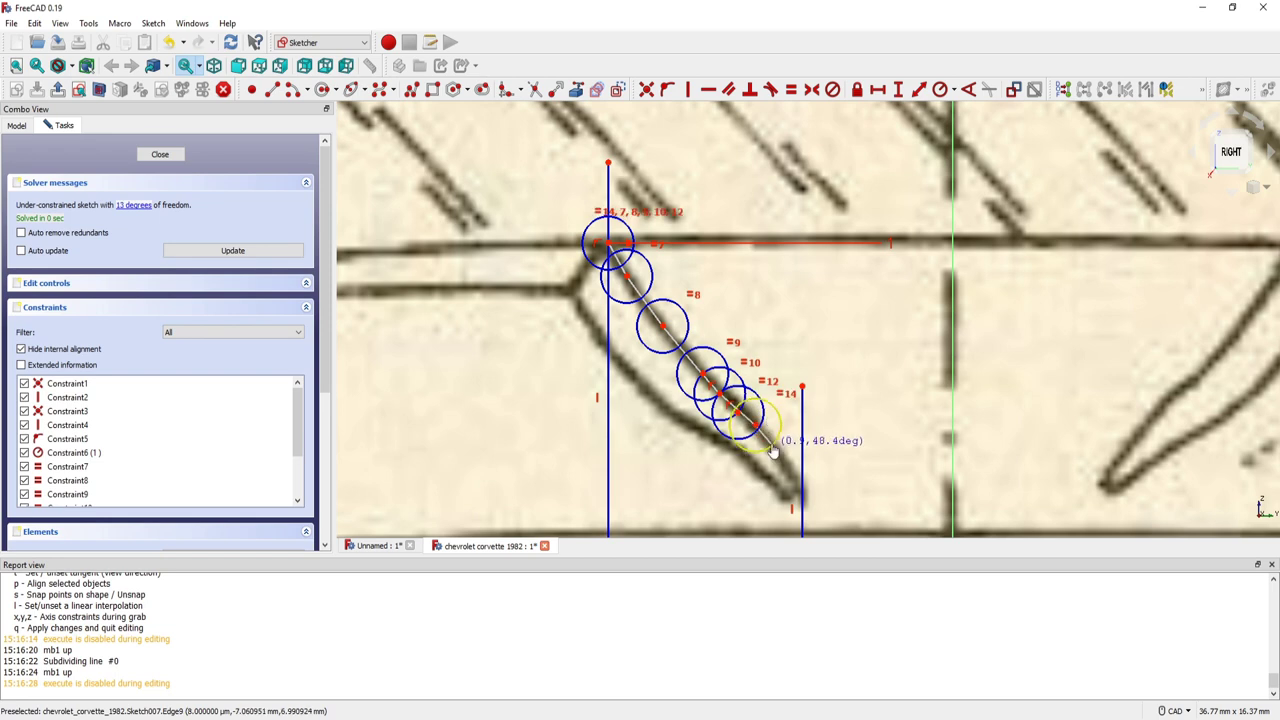
# - End the B-spline on the short line's top and close the sketch
pyautogui.click(770, 440)
pyautogui.click(786, 466)
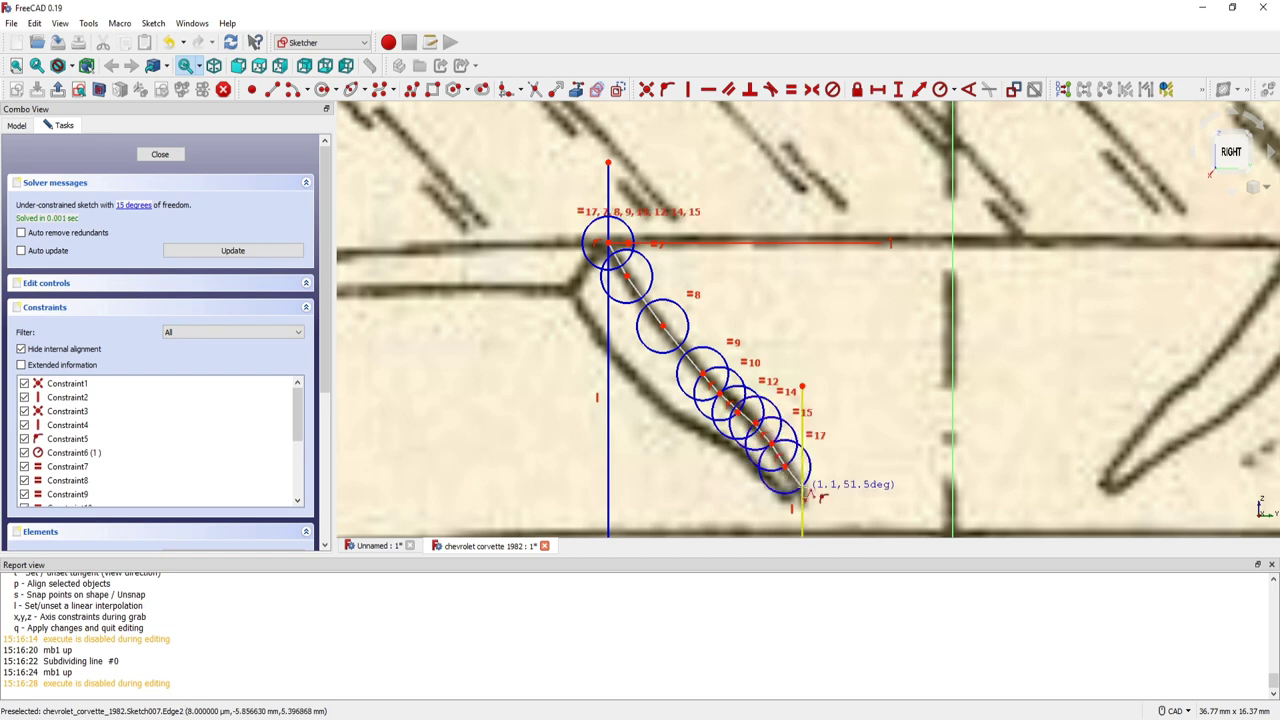
pyautogui.click(804, 490)
pyautogui.rightClick(875, 428)
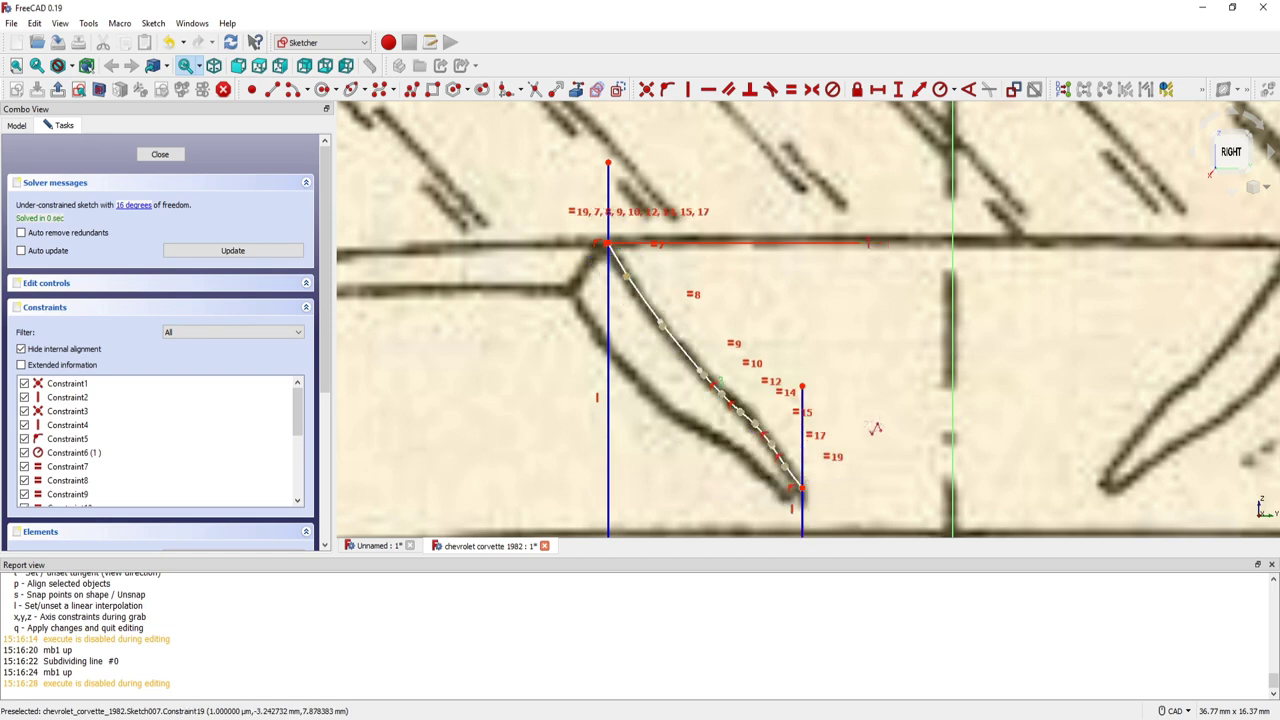
pyautogui.moveTo(728, 402); pyautogui.dragTo(745, 392, button='middle')
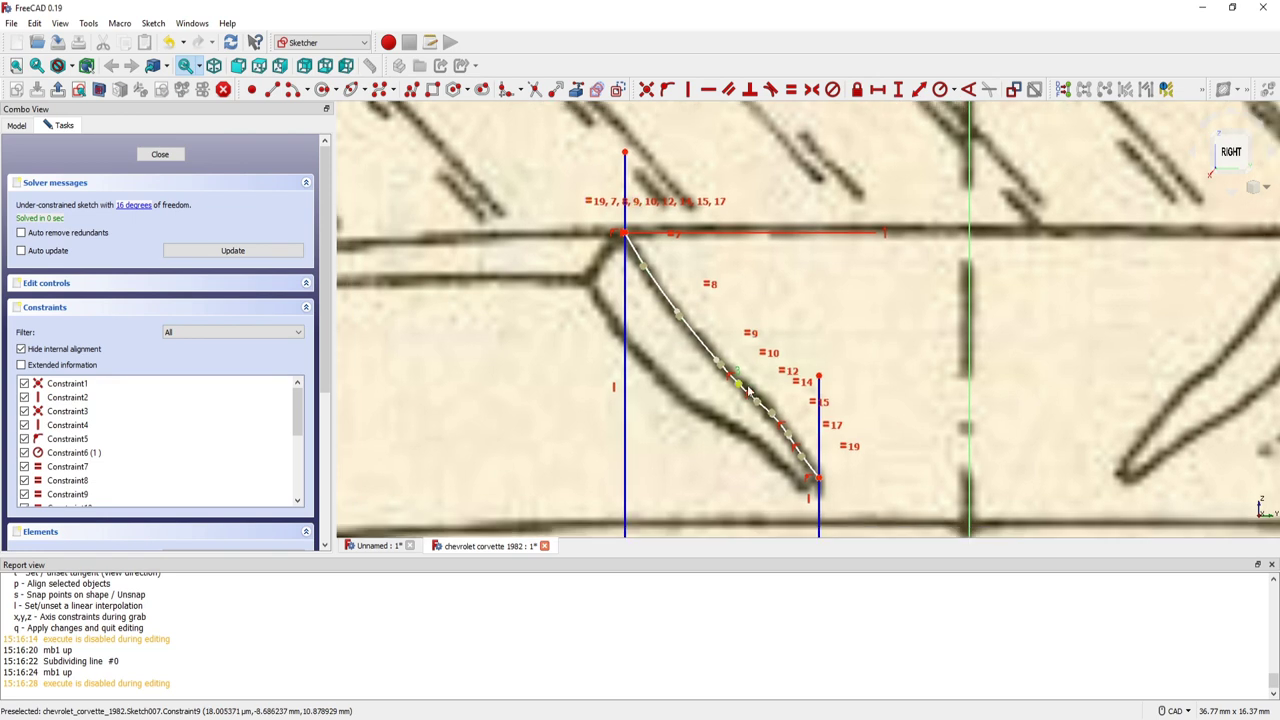
pyautogui.scroll(1, 856, 416)
pyautogui.scroll(-1, 768, 308)
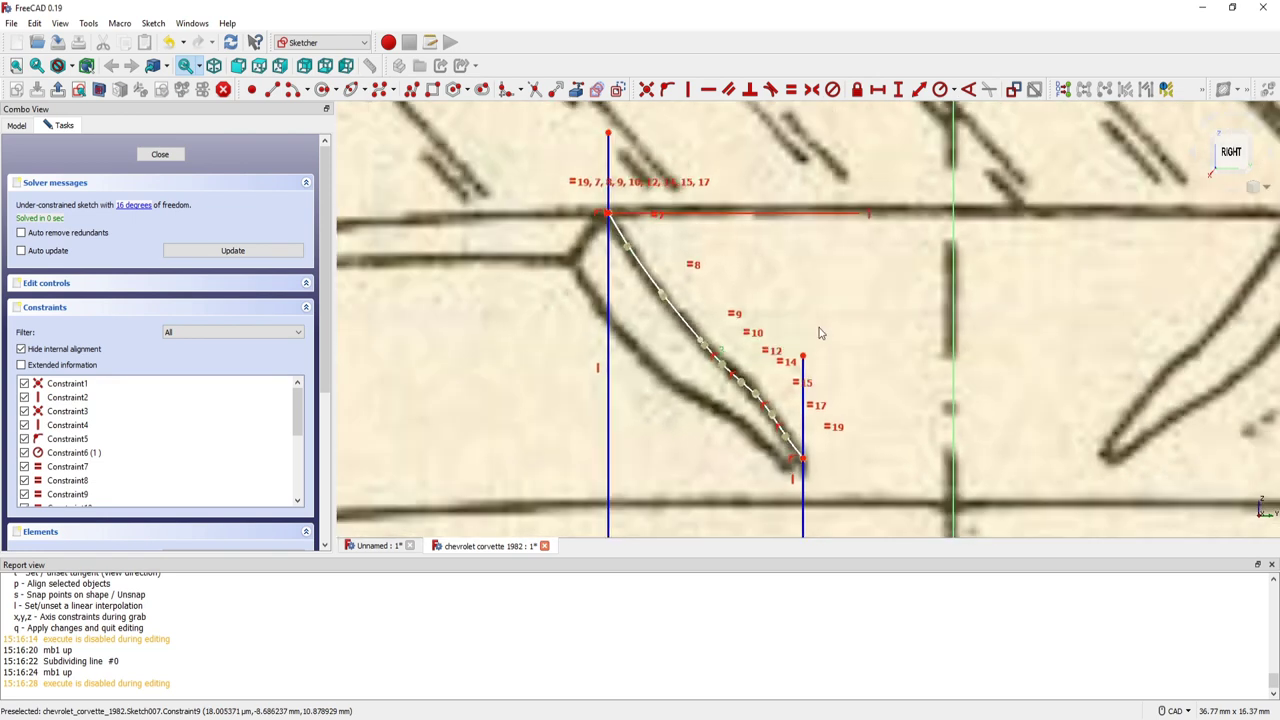
pyautogui.press('Escape')
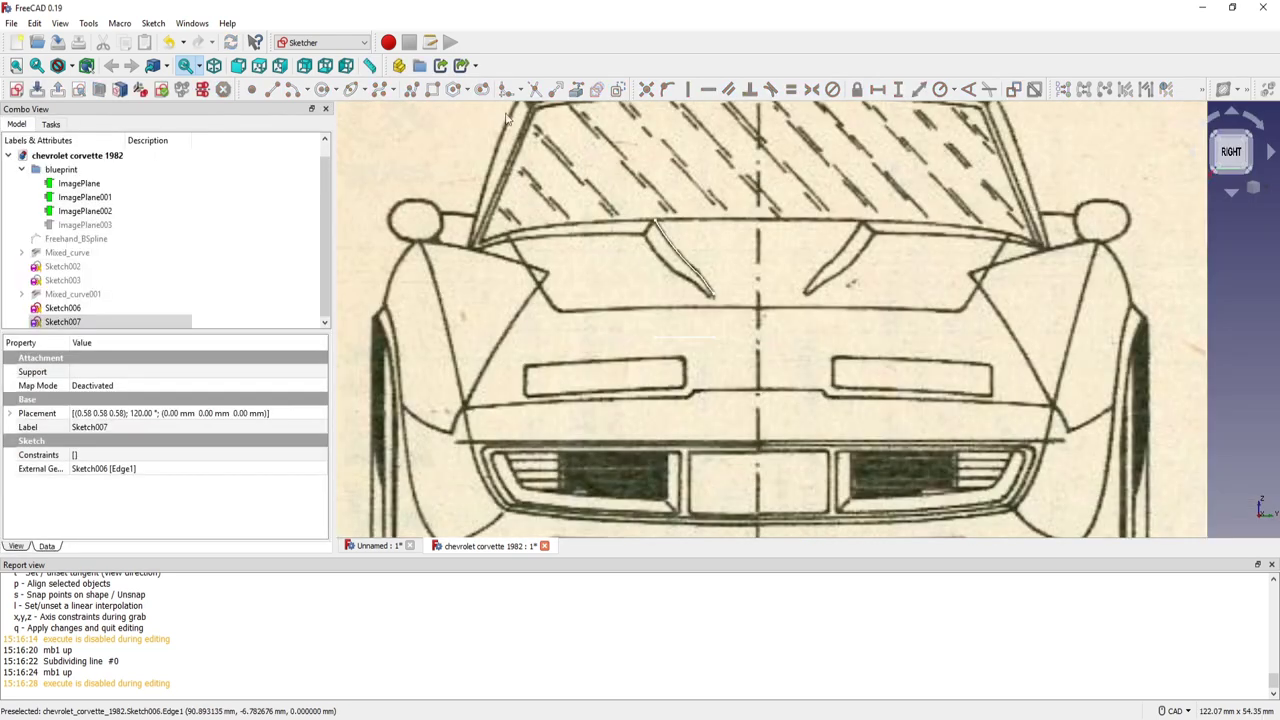
# - In the Curves workbench, combine the wiper sketch and the hood sketch into a Mixed curve
pyautogui.click(364, 45)
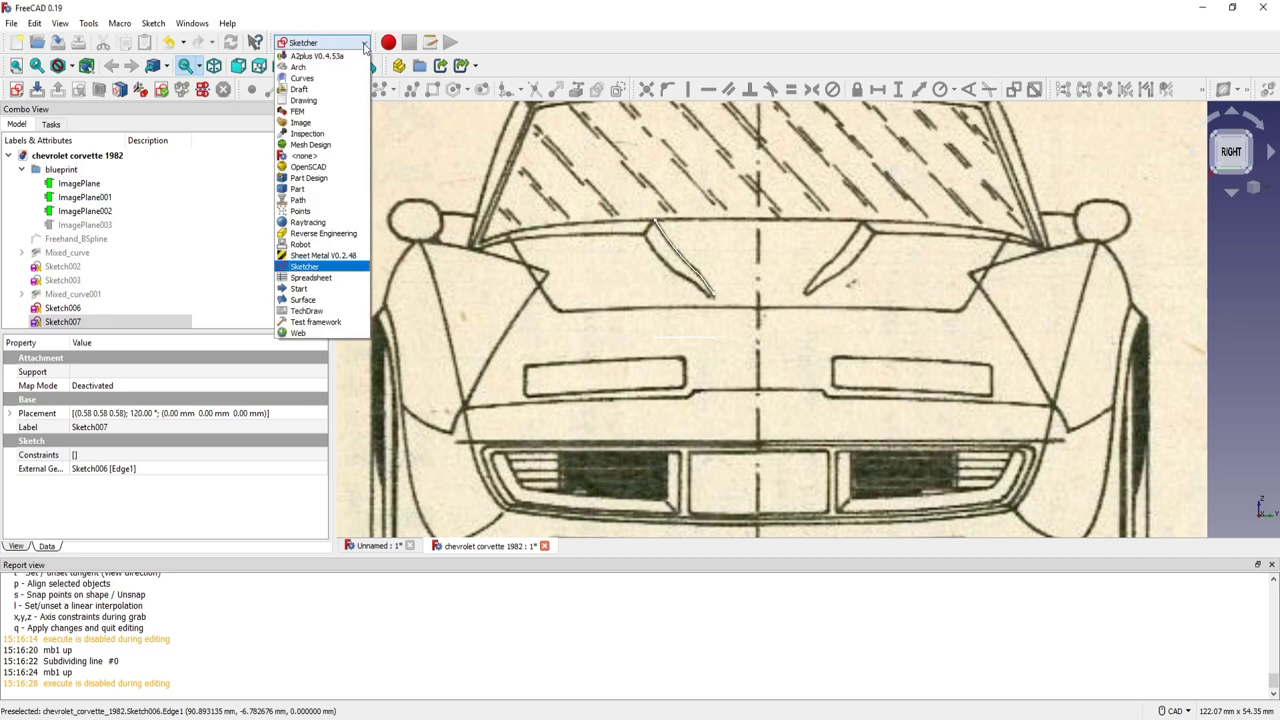
pyautogui.click(302, 78)
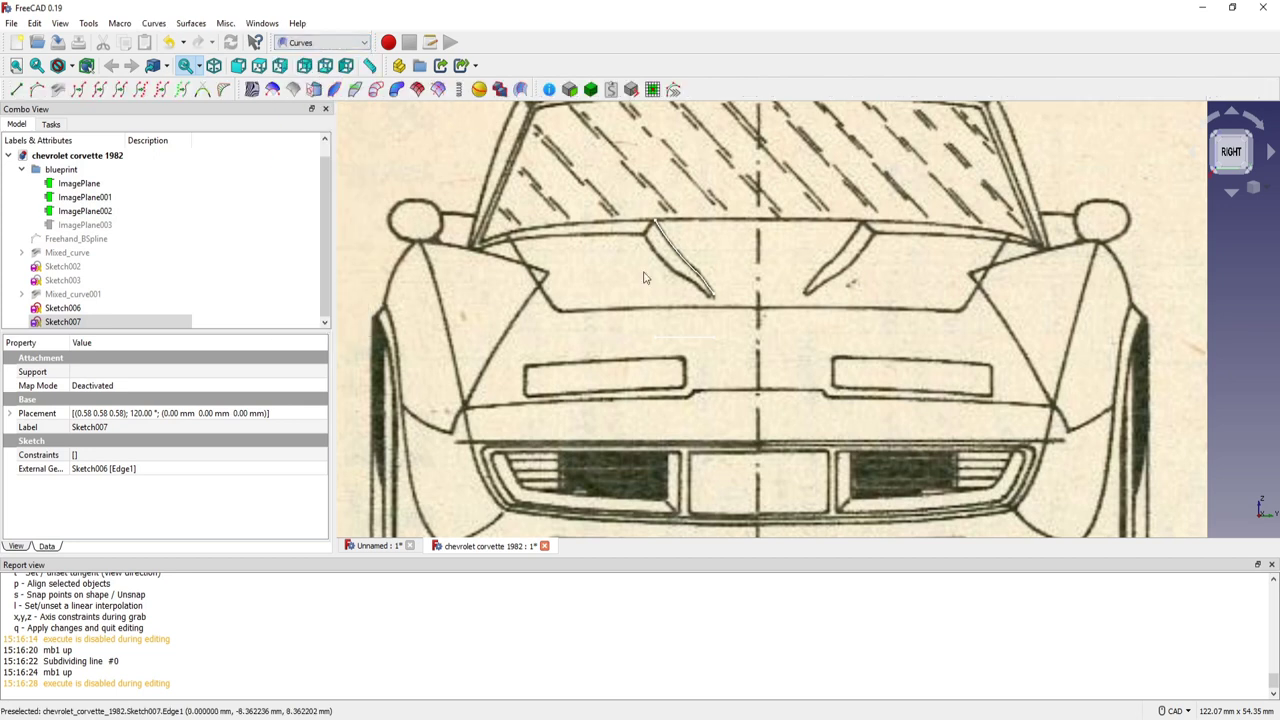
pyautogui.moveTo(603, 229); pyautogui.dragTo(597, 262, button='middle')
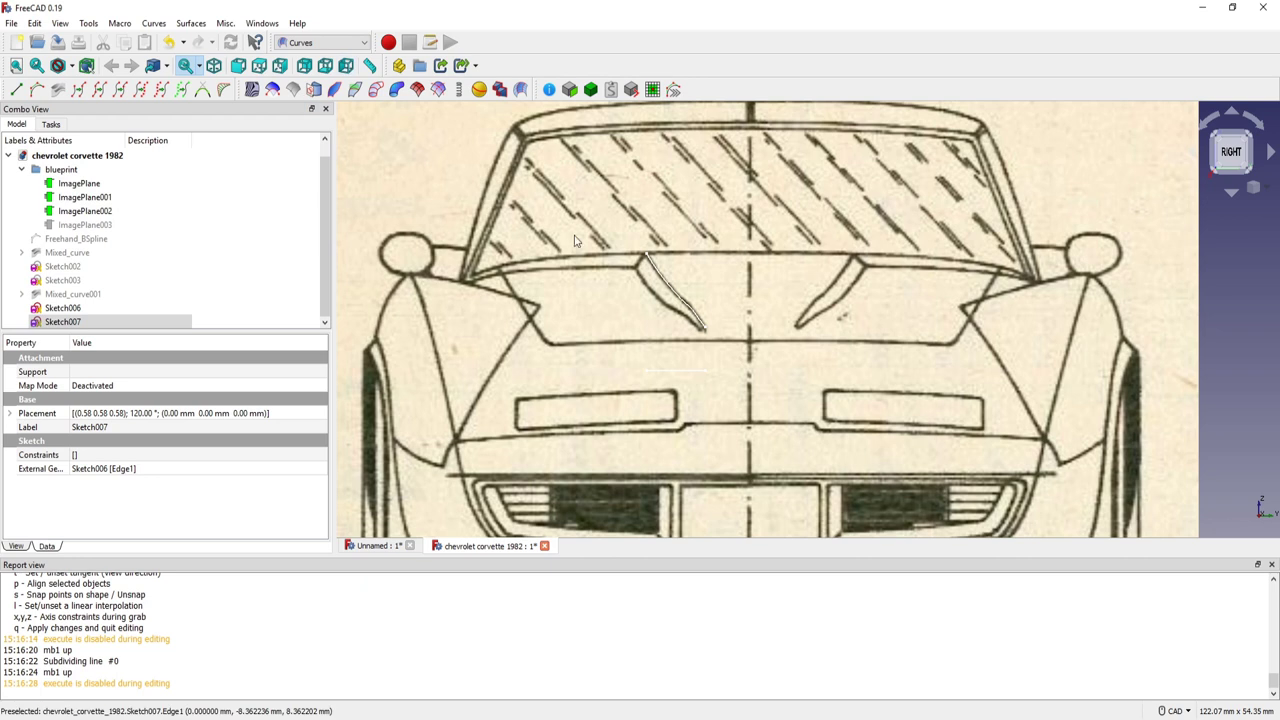
pyautogui.keyDown('ctrl'); pyautogui.click(688, 308); pyautogui.keyUp('ctrl')
pyautogui.keyDown('ctrl'); pyautogui.click(688, 371); pyautogui.keyUp('ctrl')
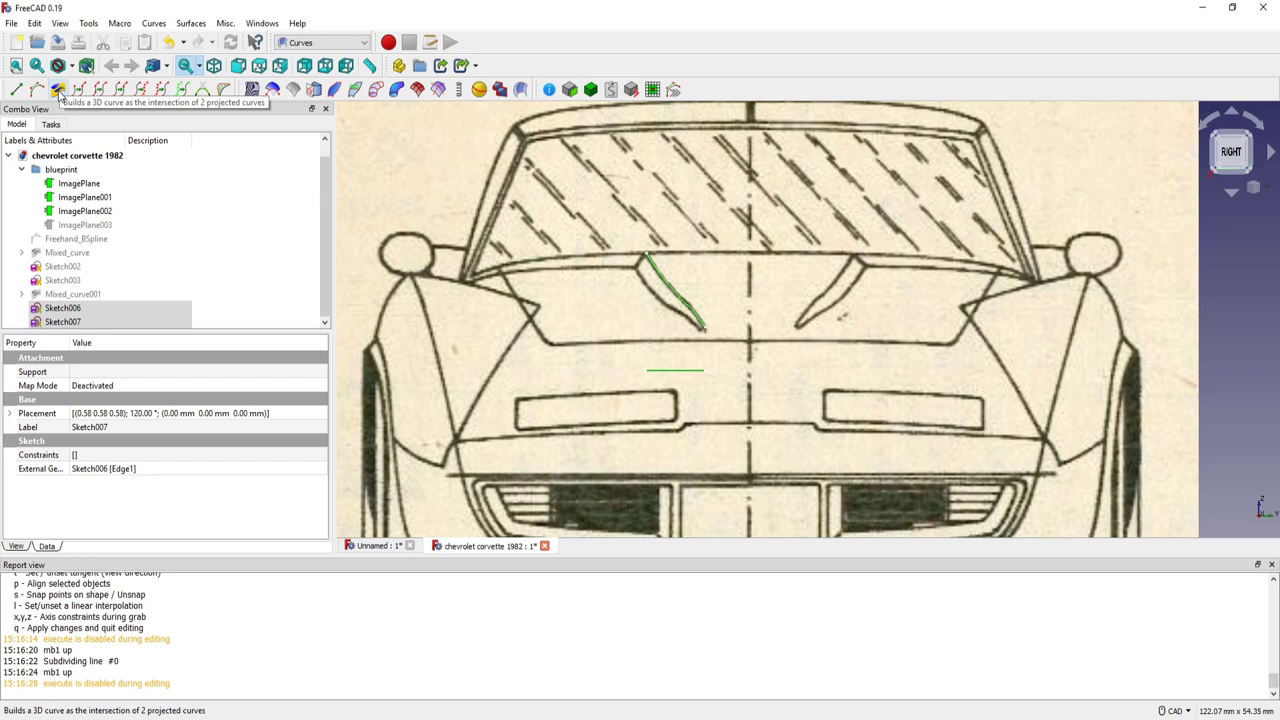
pyautogui.click(58, 91)
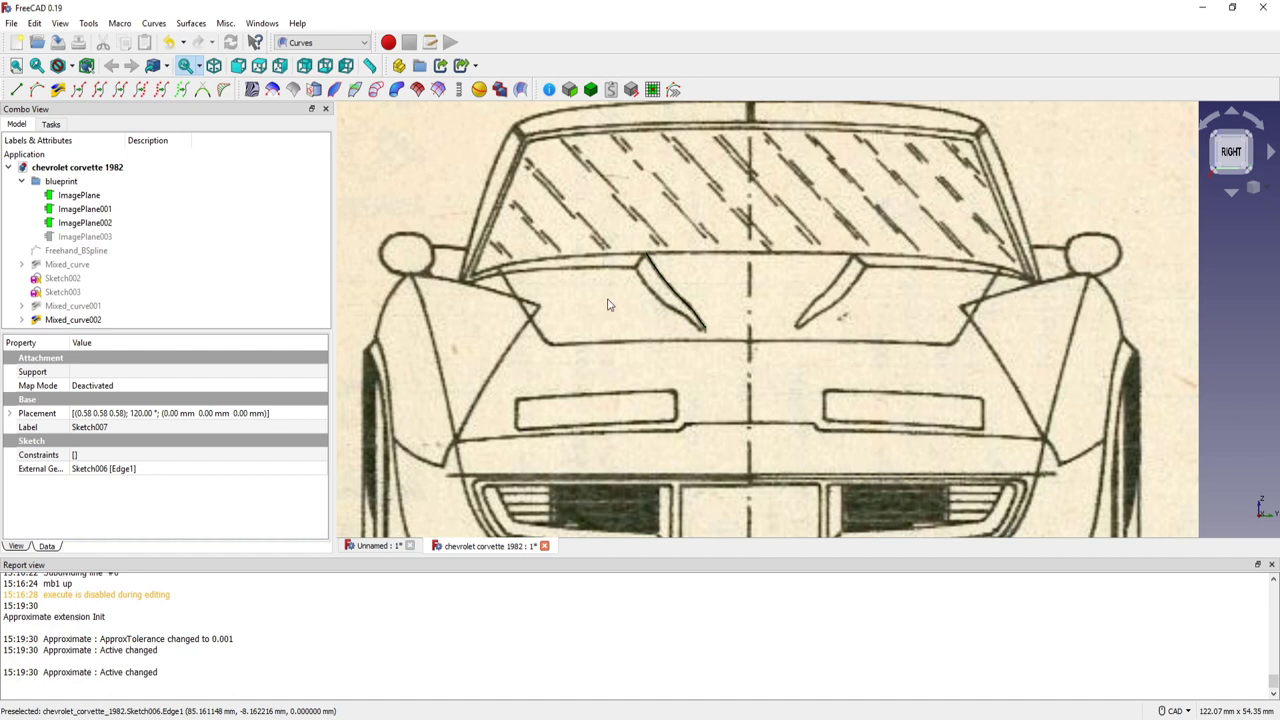
# - Inspect the new Mixed_curve002 from the top and right-side views
pyautogui.scroll(3, 608, 305)
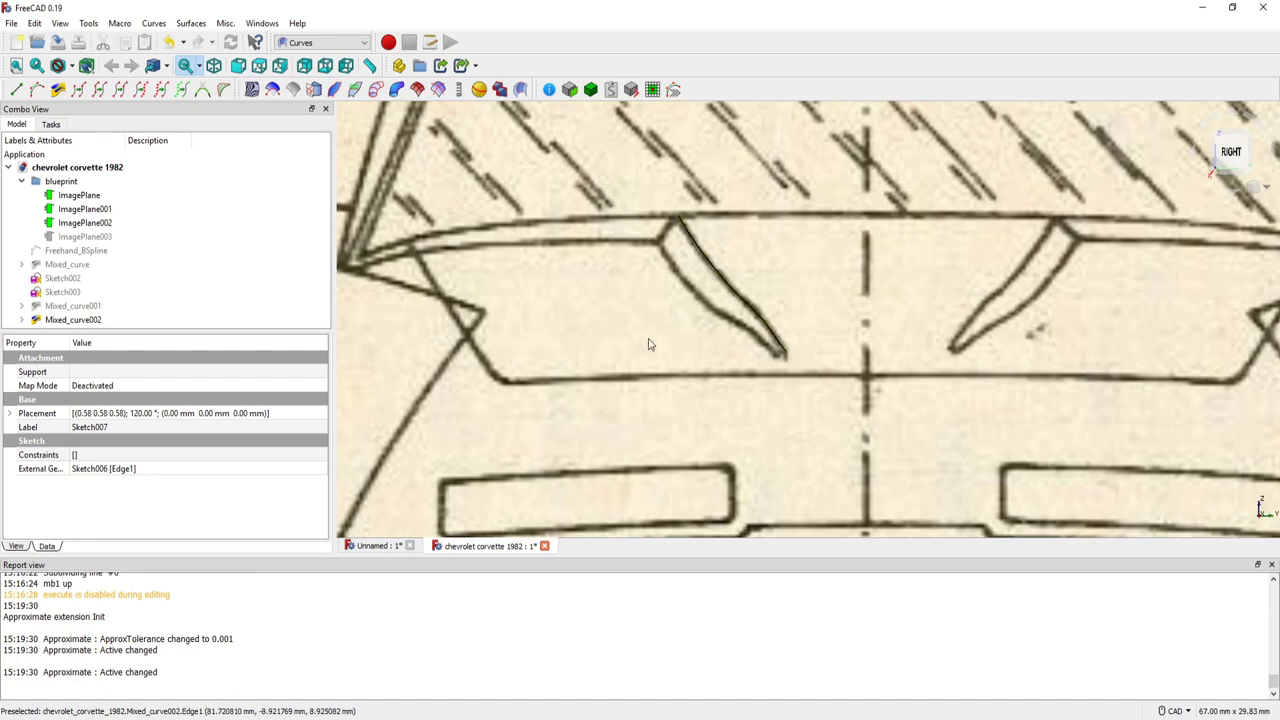
pyautogui.press('2')
pyautogui.scroll(-1, 690, 390)
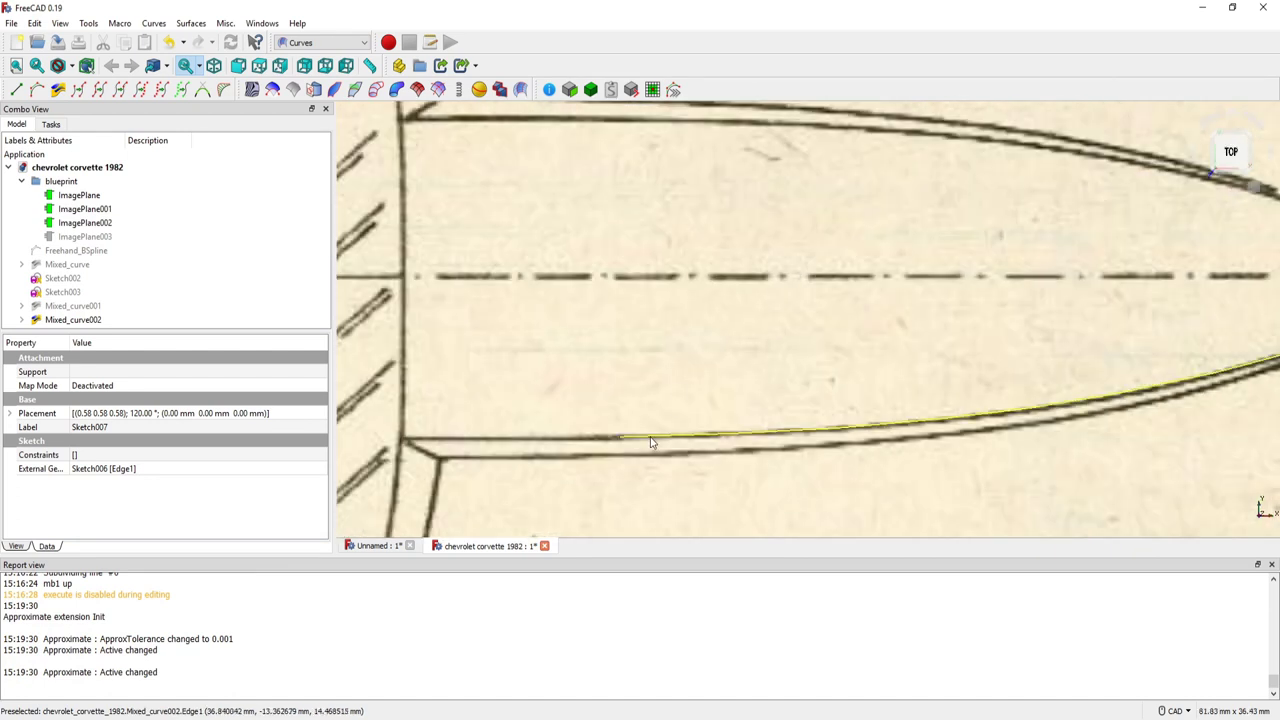
pyautogui.scroll(-1, 546, 346)
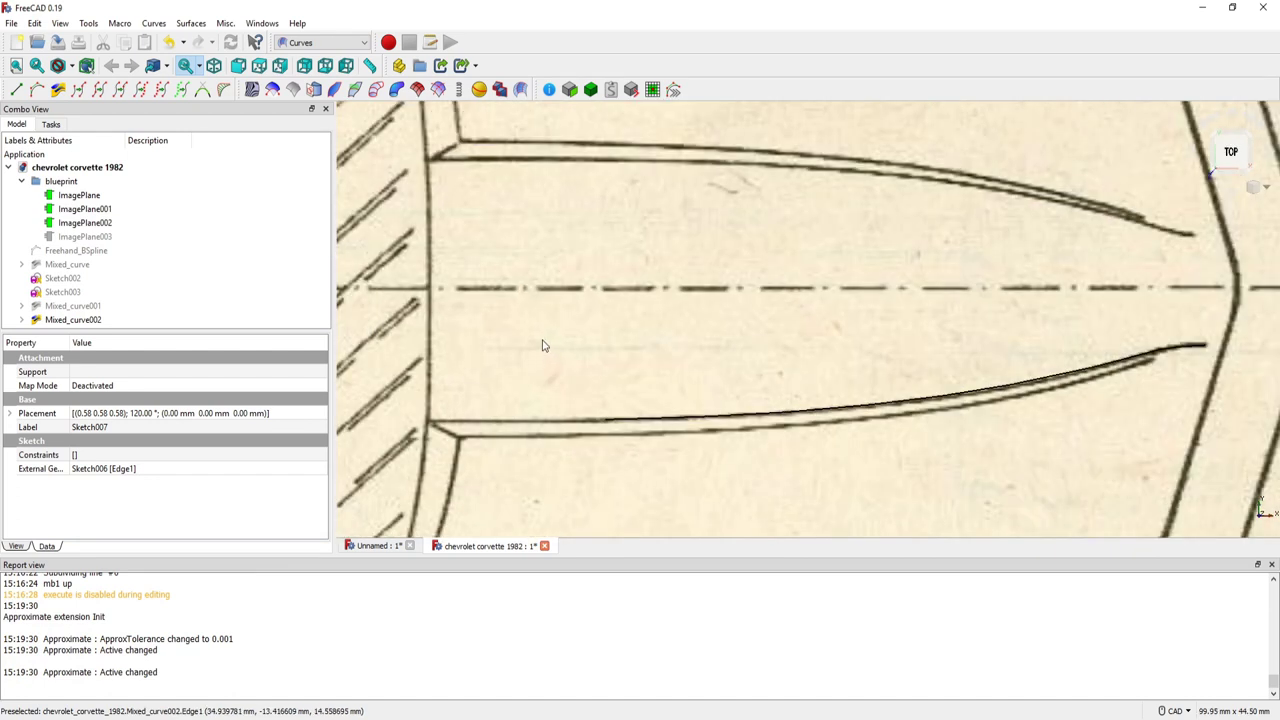
pyautogui.press('3')
pyautogui.scroll(3, 684, 322)
pyautogui.click(771, 249)
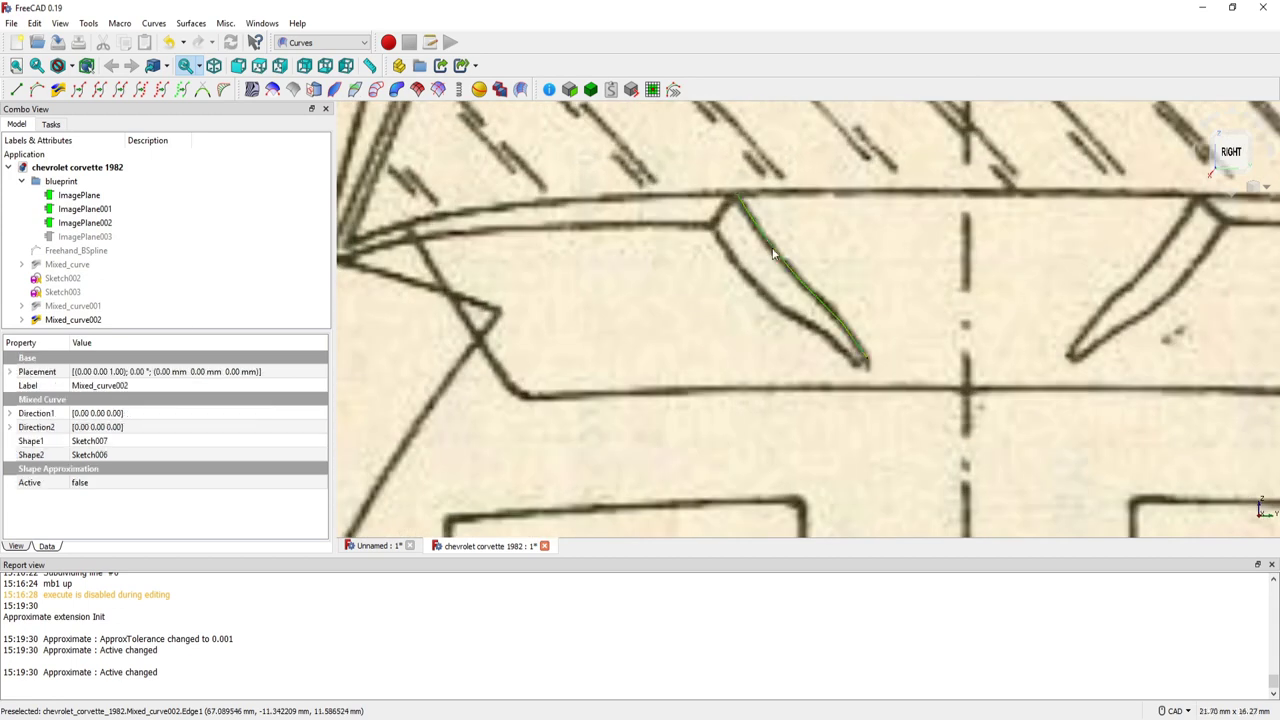
pyautogui.press('2')
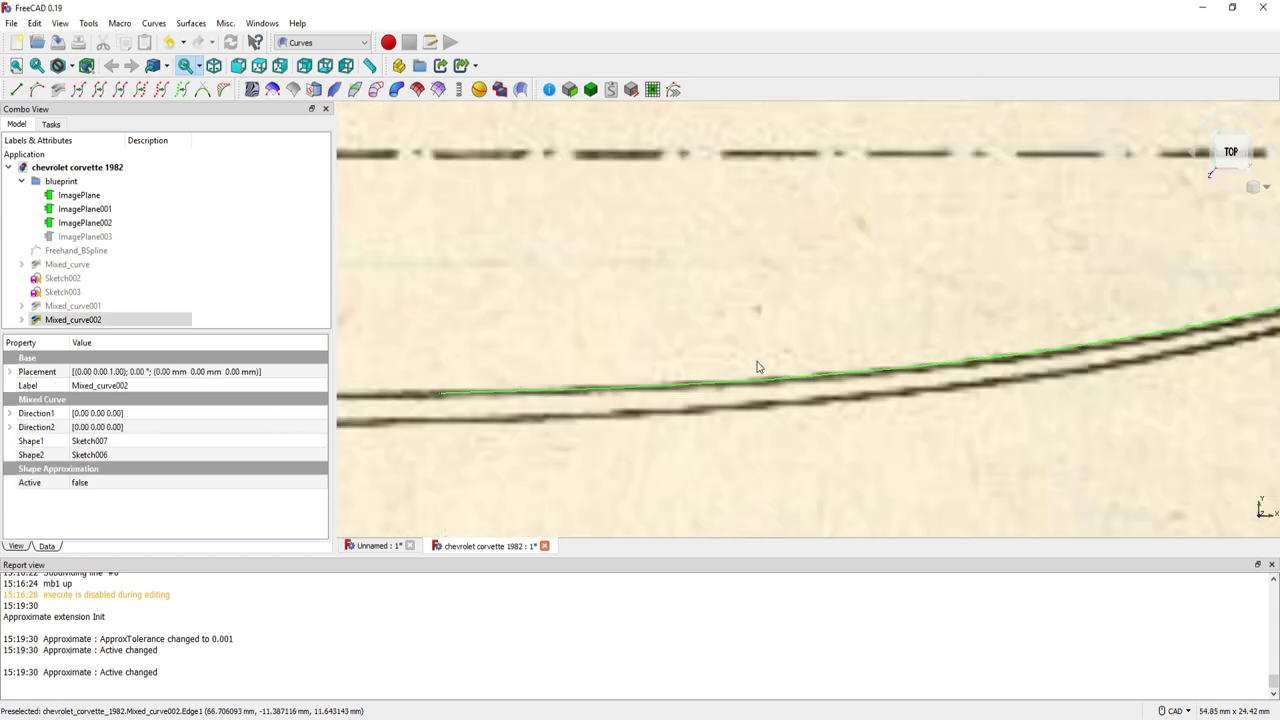
pyautogui.scroll(1, 575, 340)
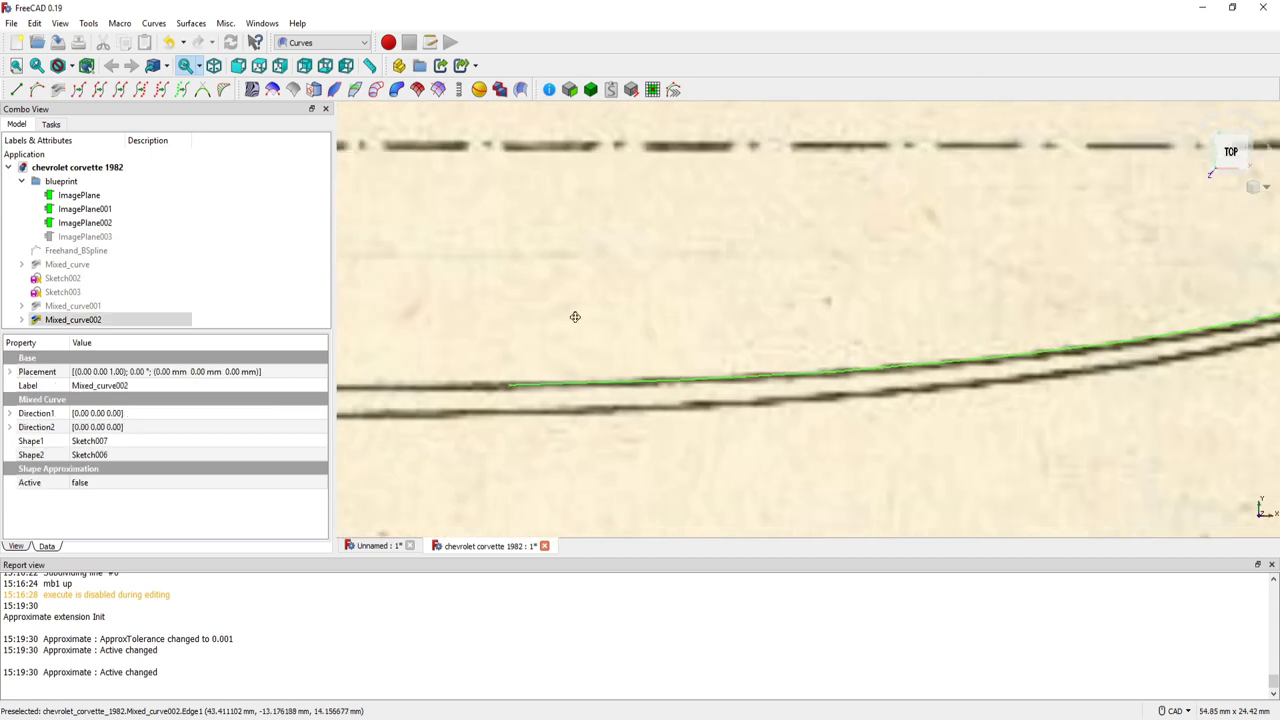
pyautogui.scroll(-2, 652, 303)
pyautogui.scroll(-1, 533, 375)
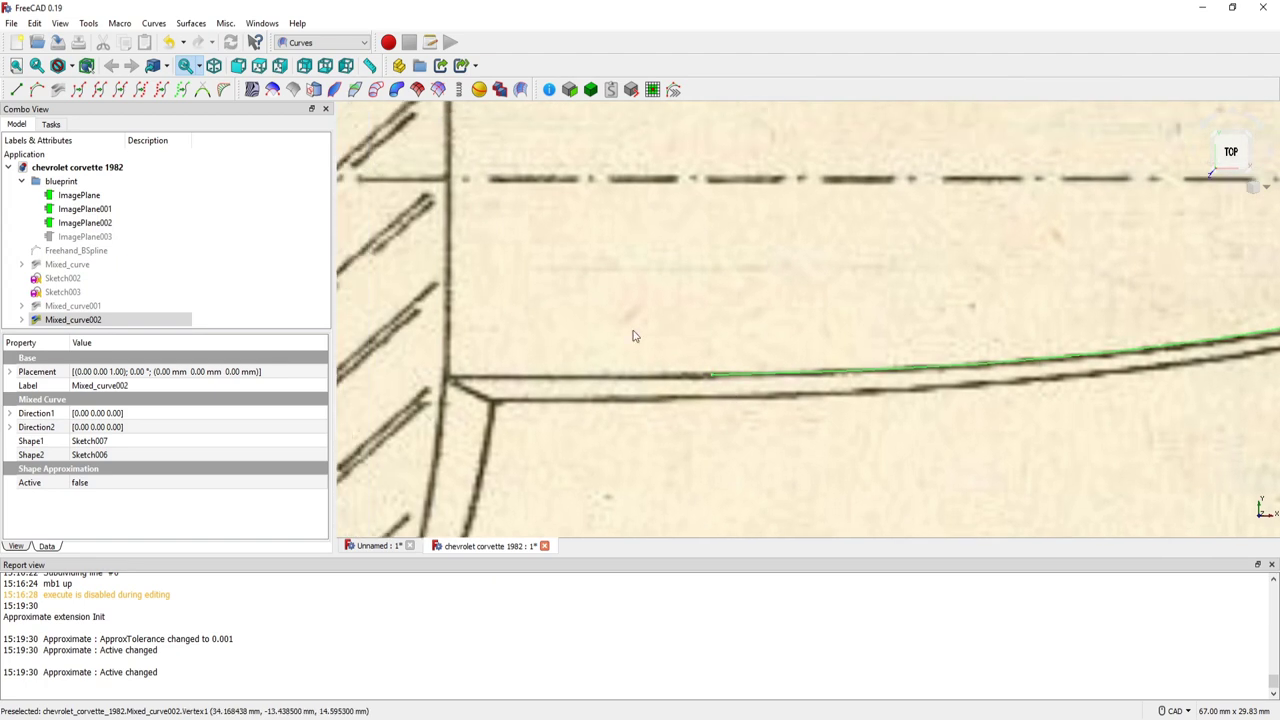
# - Expand Mixed_curve002 and select its source sketches Sketch007 and Sketch006
pyautogui.click(22, 320)
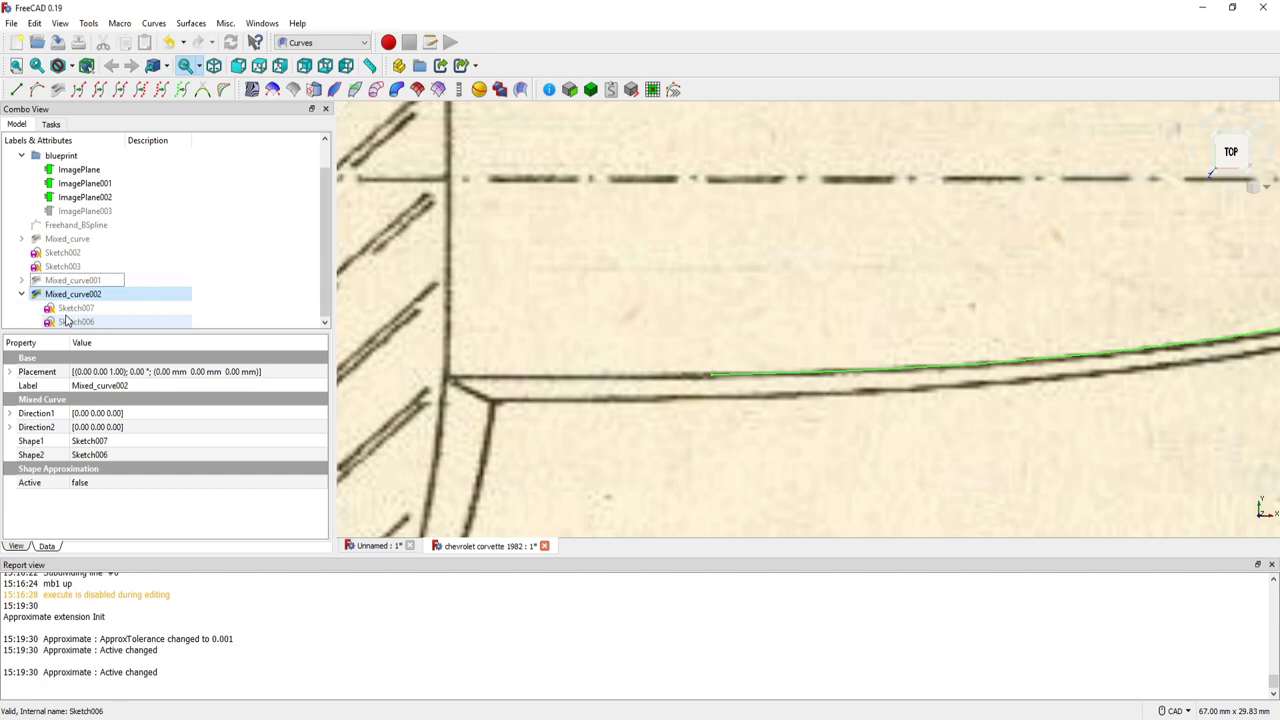
pyautogui.click(79, 309)
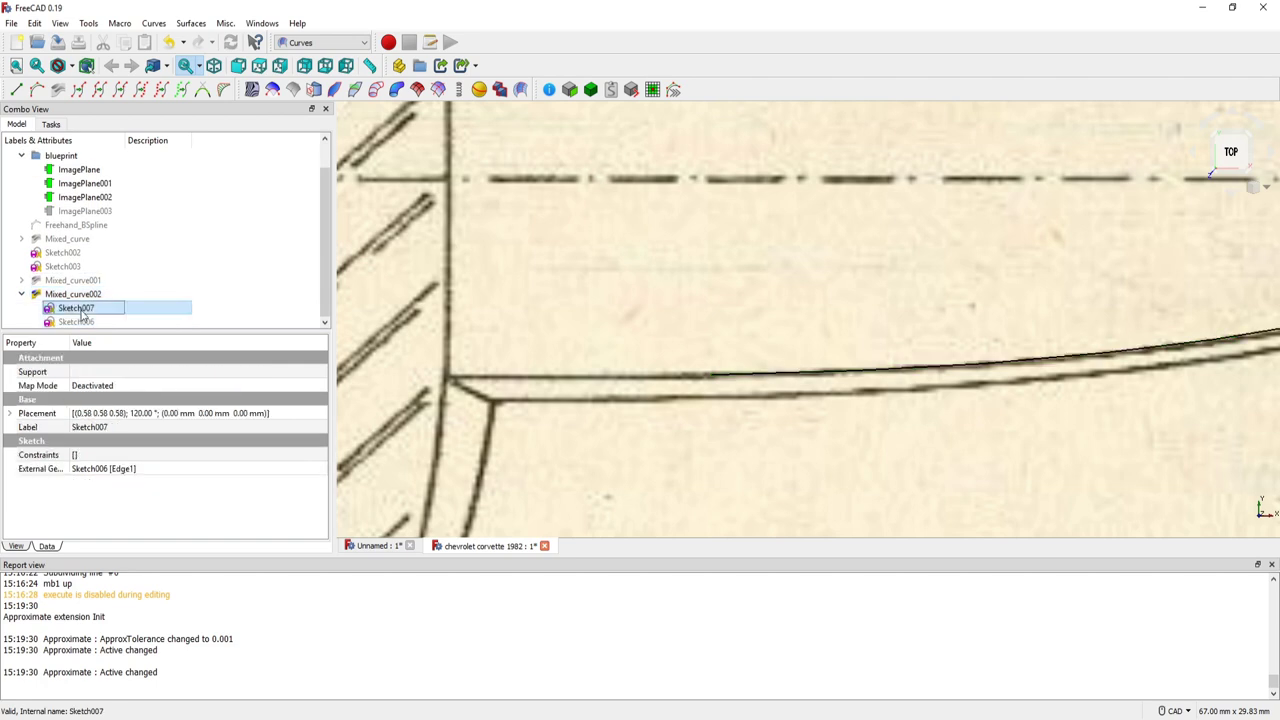
pyautogui.click(76, 321)
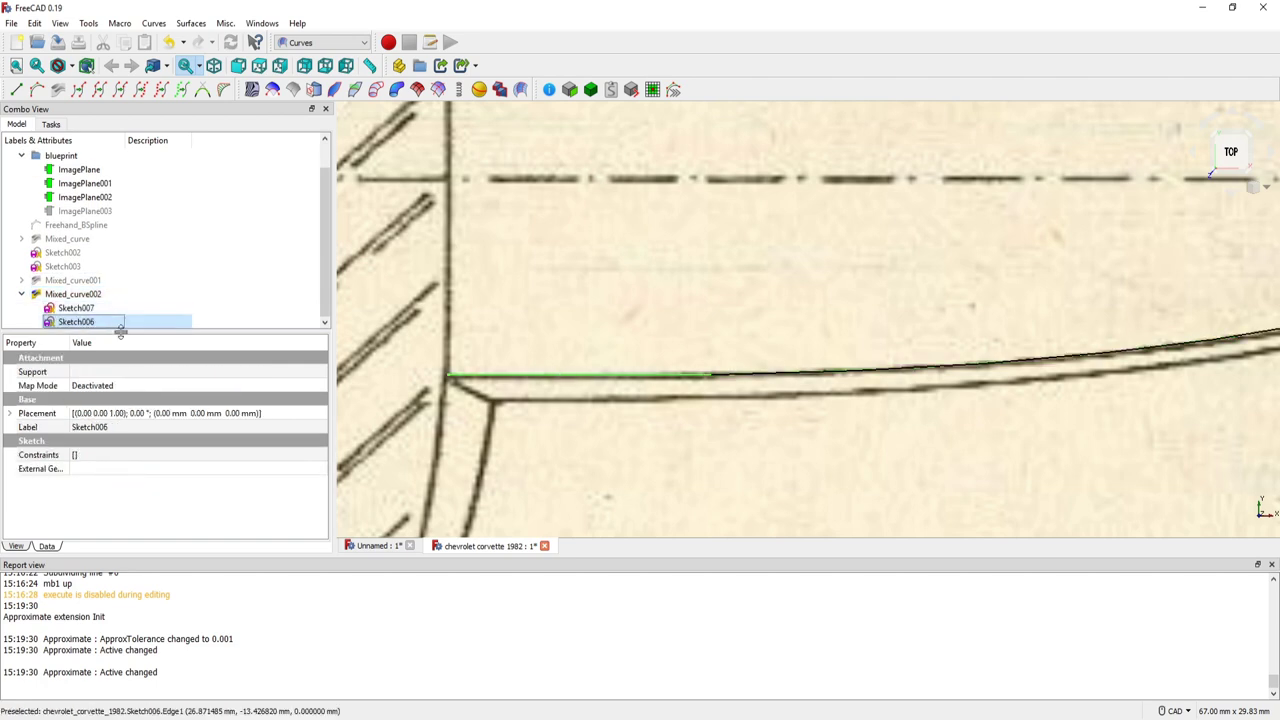
# - Open Sketch007 for editing and close it again
pyautogui.click(90, 310)
pyautogui.doubleClick(90, 310)
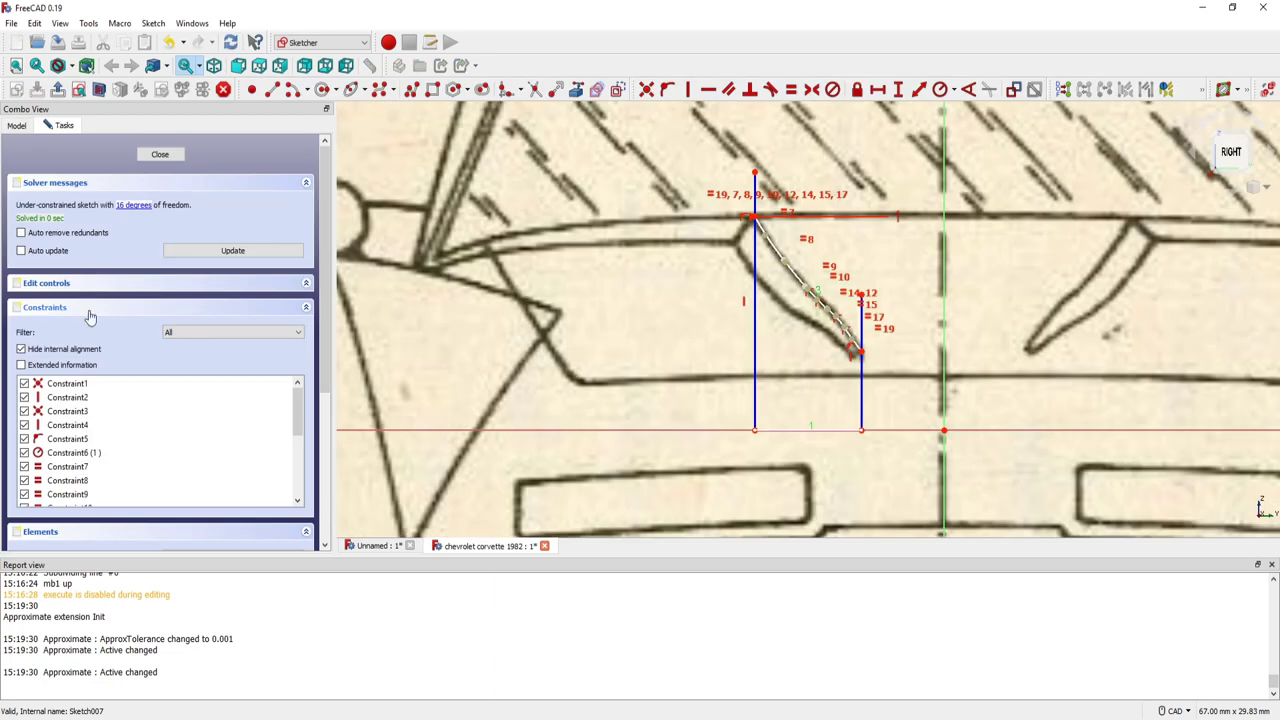
pyautogui.scroll(4, 882, 466)
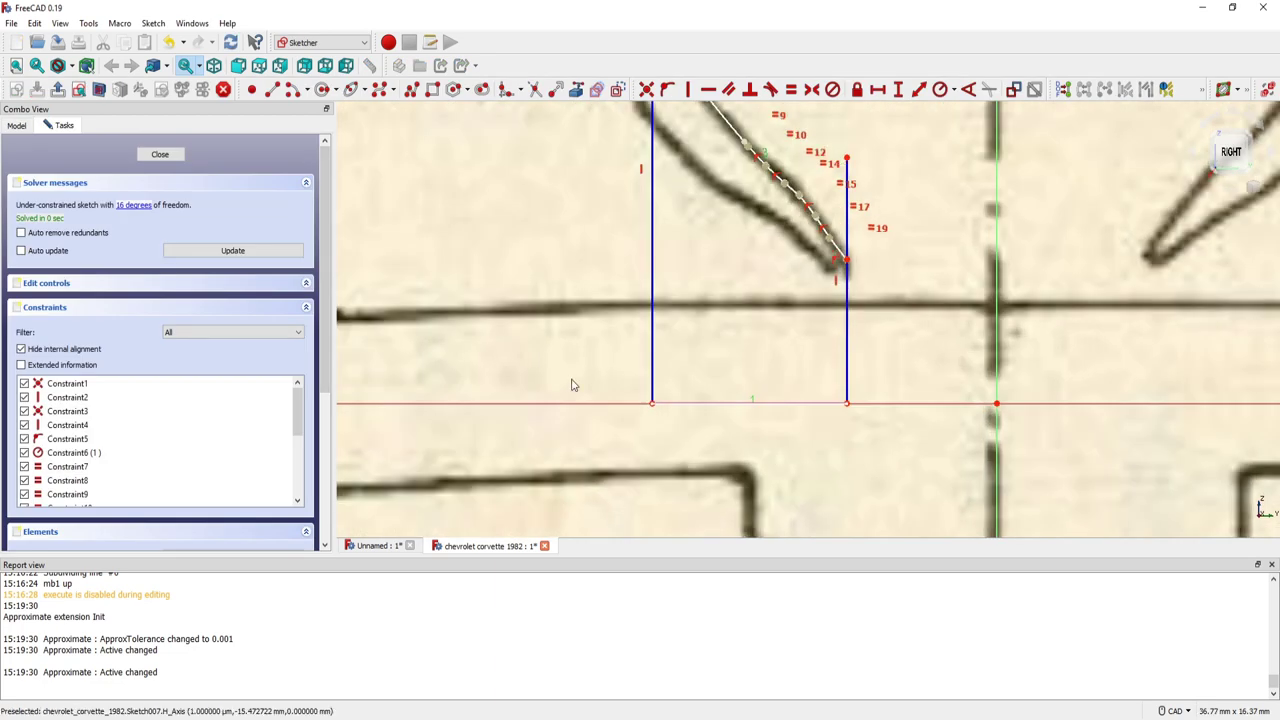
pyautogui.press('Escape')
# - Open Sketch006 and drag spline points 2 and 3 onto the blueprint's hood line
pyautogui.click(82, 321)
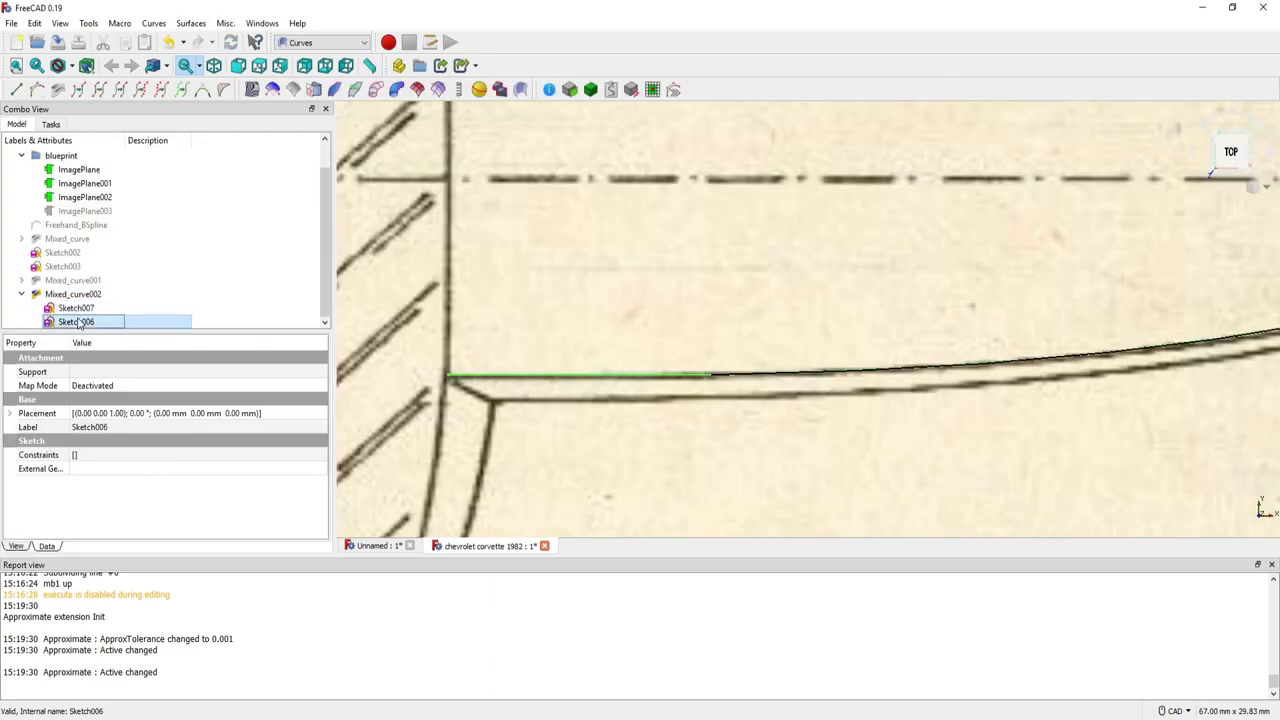
pyautogui.doubleClick(81, 322)
pyautogui.scroll(2, 571, 430)
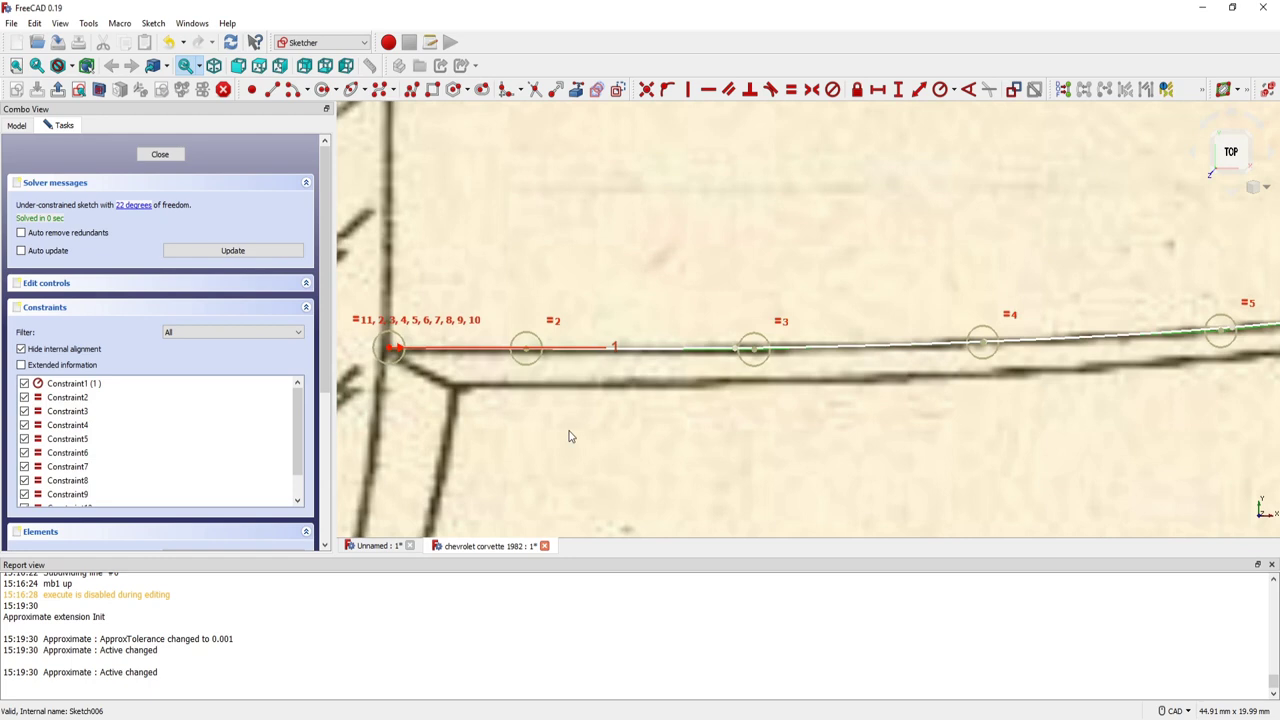
pyautogui.scroll(1, 700, 471)
pyautogui.scroll(2, 700, 471)
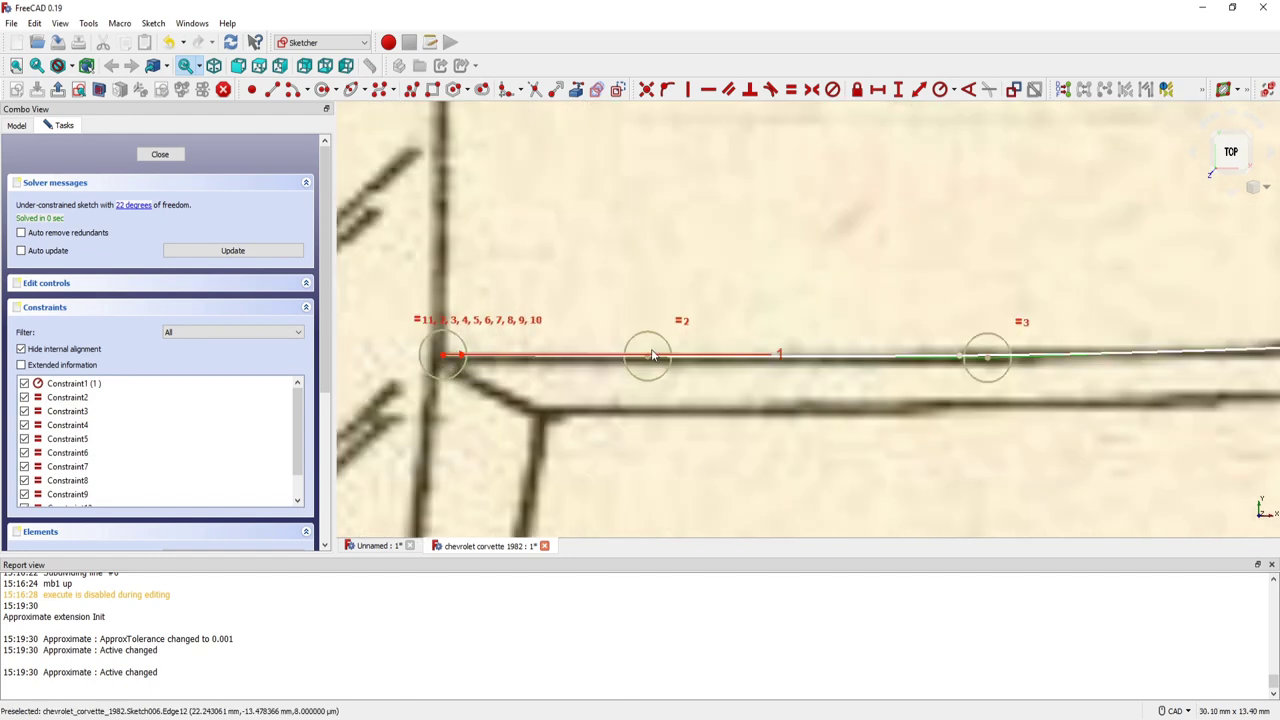
pyautogui.moveTo(649, 364); pyautogui.dragTo(650, 358)
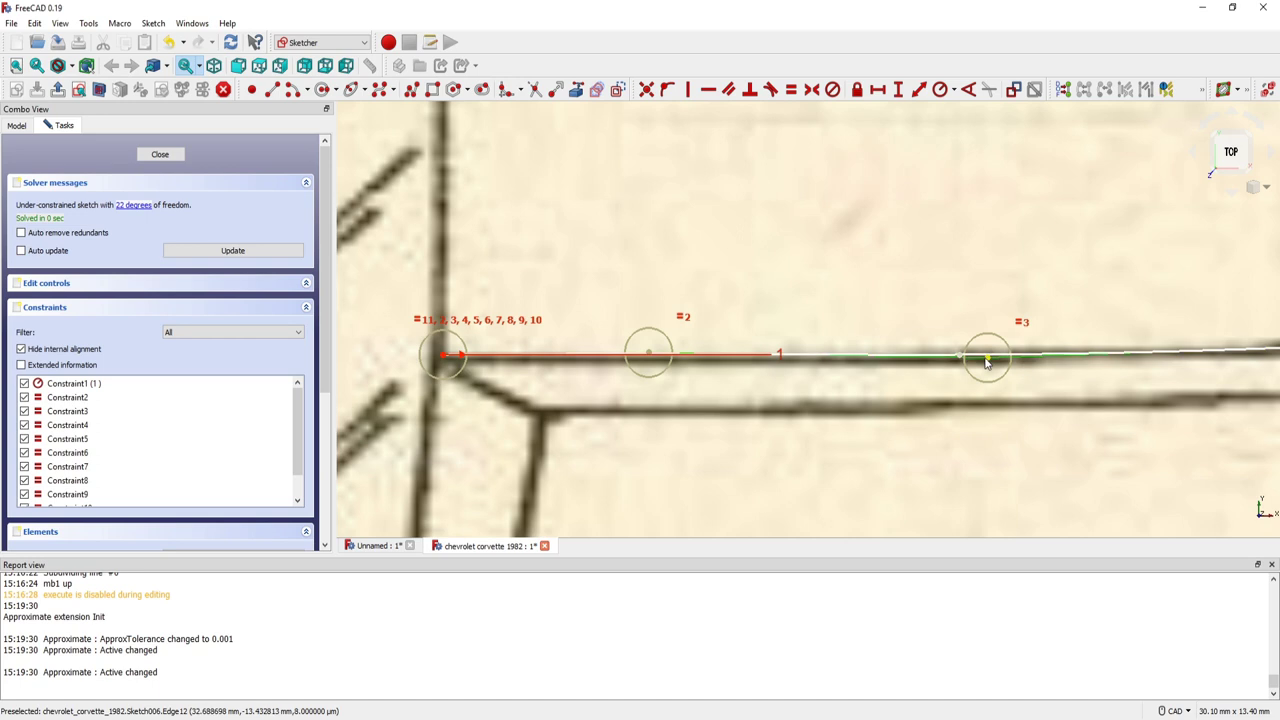
pyautogui.moveTo(988, 358); pyautogui.dragTo(990, 361)
# - Pan and zoom along Sketch006 to check the spline follows the hood from windshield to front
pyautogui.scroll(-2, 1051, 395)
pyautogui.moveTo(1051, 395); pyautogui.dragTo(835, 430, button='middle')
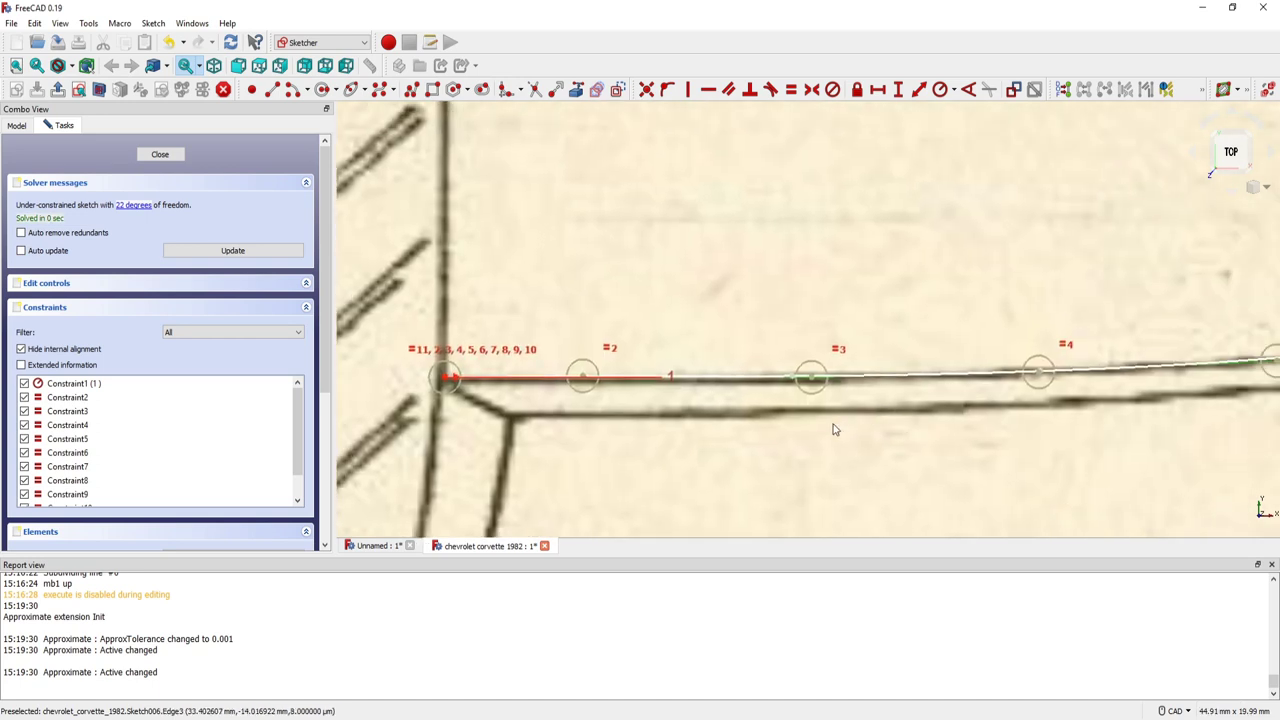
pyautogui.scroll(3, 835, 430)
pyautogui.moveTo(677, 414); pyautogui.dragTo(981, 449, button='middle')
pyautogui.scroll(-1, 864, 438)
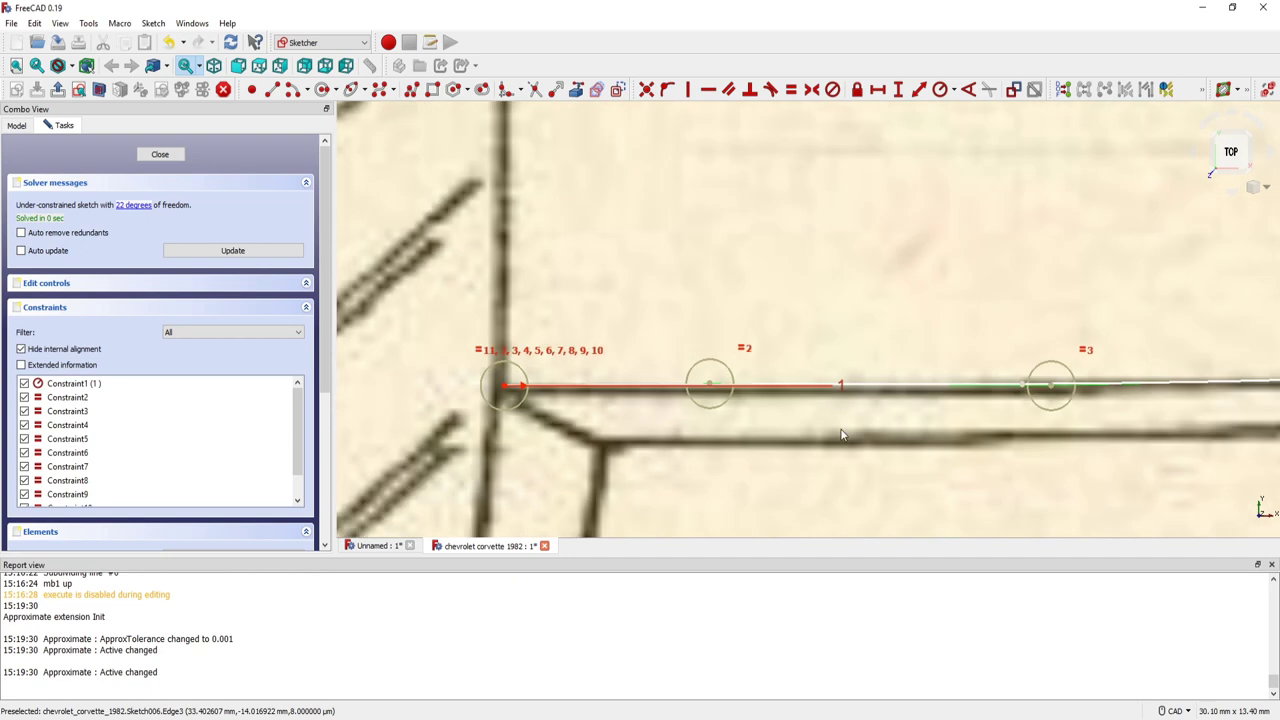
pyautogui.scroll(-1, 866, 438)
pyautogui.scroll(-1, 870, 439)
pyautogui.moveTo(875, 439); pyautogui.dragTo(843, 423, button='middle')
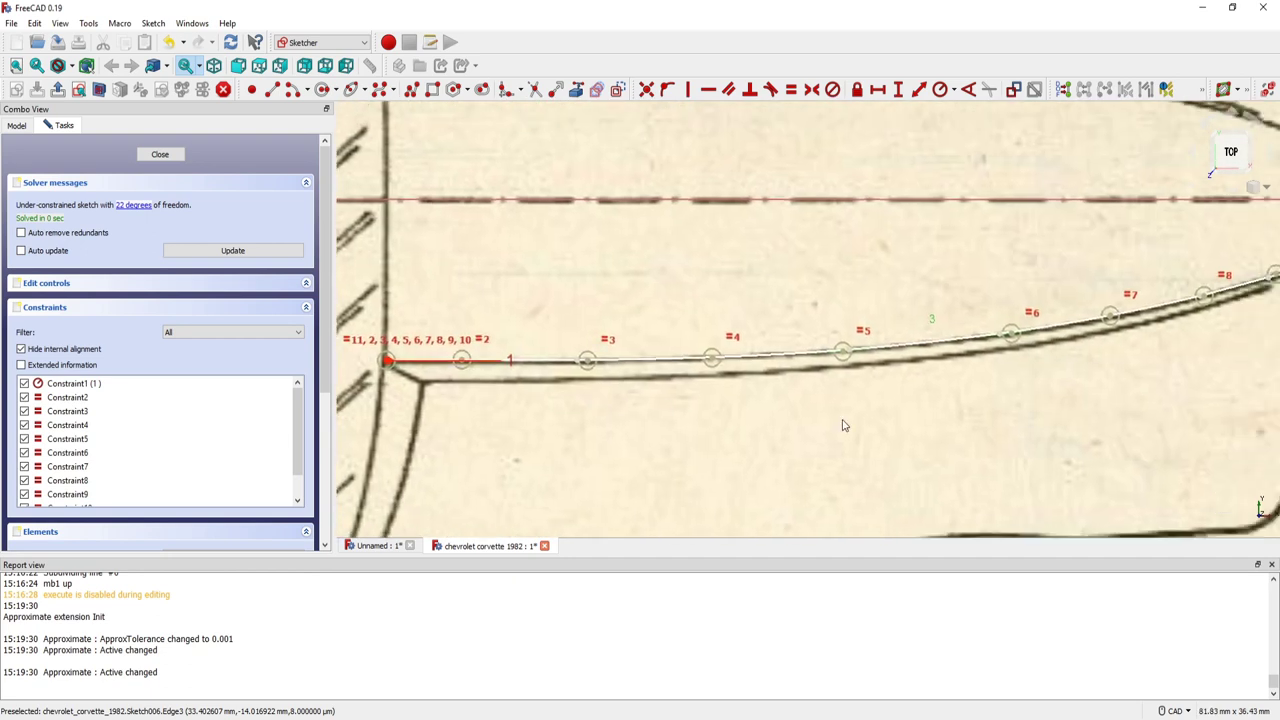
pyautogui.scroll(-1, 733, 419)
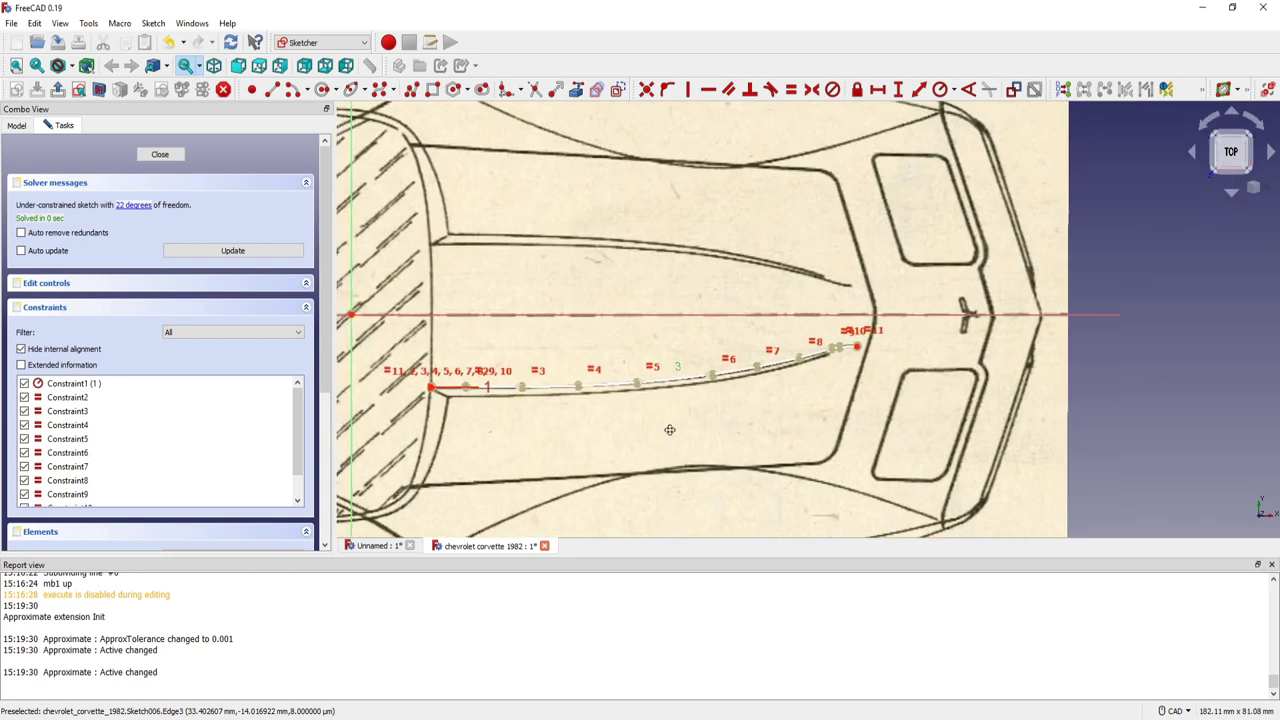
pyautogui.moveTo(669, 429); pyautogui.dragTo(970, 438, button='middle')
pyautogui.scroll(2, 679, 409)
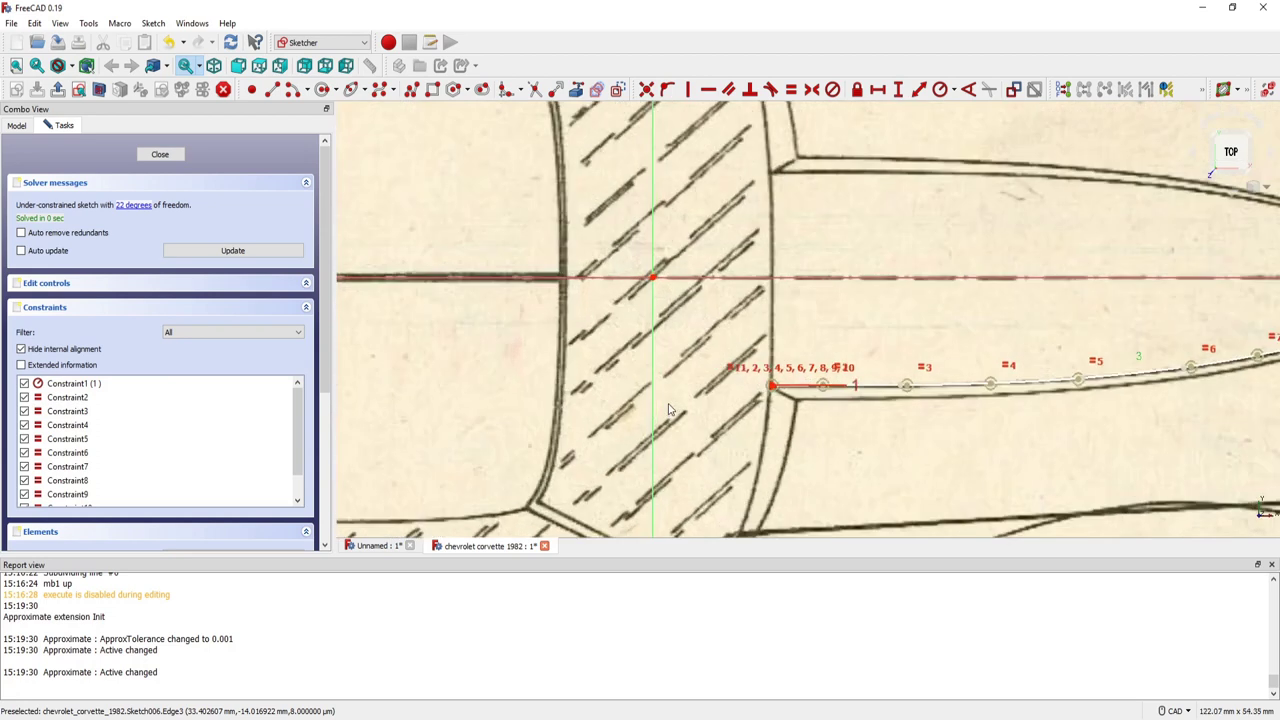
pyautogui.scroll(2, 679, 409)
pyautogui.moveTo(731, 409)
pyautogui.mouseDown(button='middle')
pyautogui.moveTo(776, 436)
pyautogui.moveTo(589, 441)
pyautogui.mouseUp(button='middle')
pyautogui.scroll(2, 589, 441)
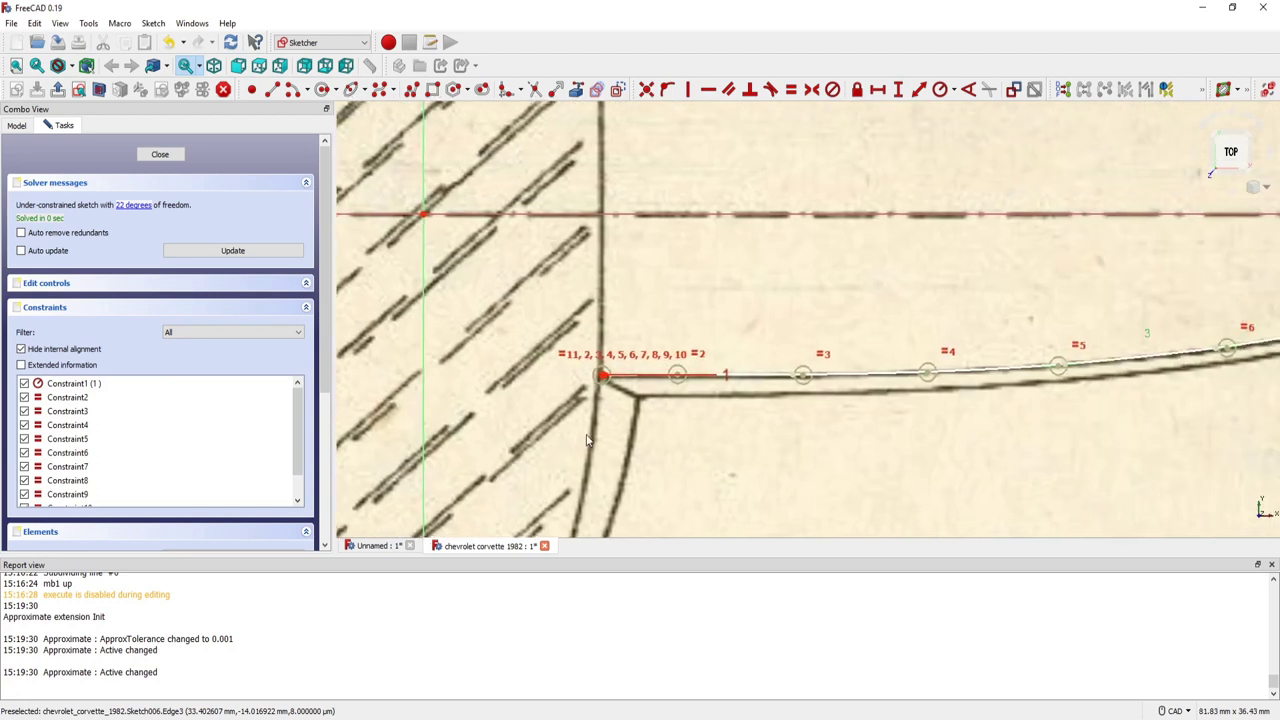
pyautogui.scroll(1, 717, 435)
# - Close Sketch006 and select Mixed_curve002 with its source sketches Sketch007 and Sketch006
pyautogui.press('Escape')
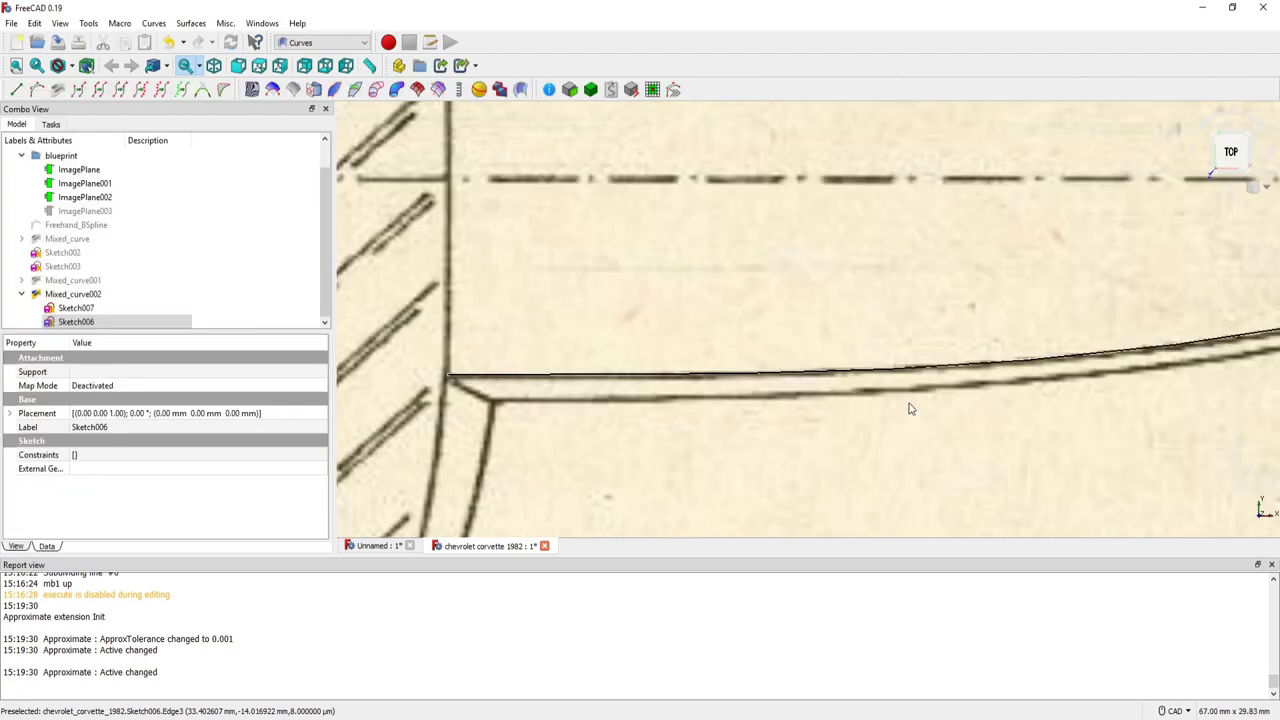
pyautogui.click(612, 378)
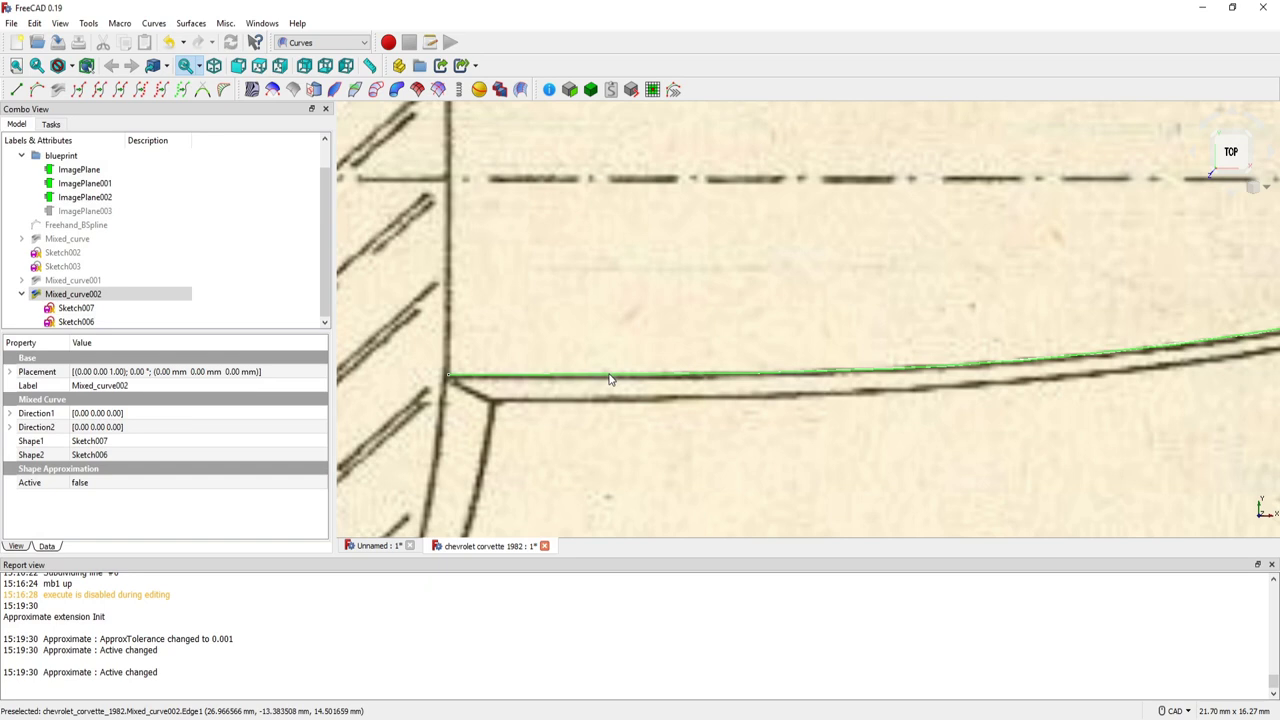
pyautogui.click(74, 294)
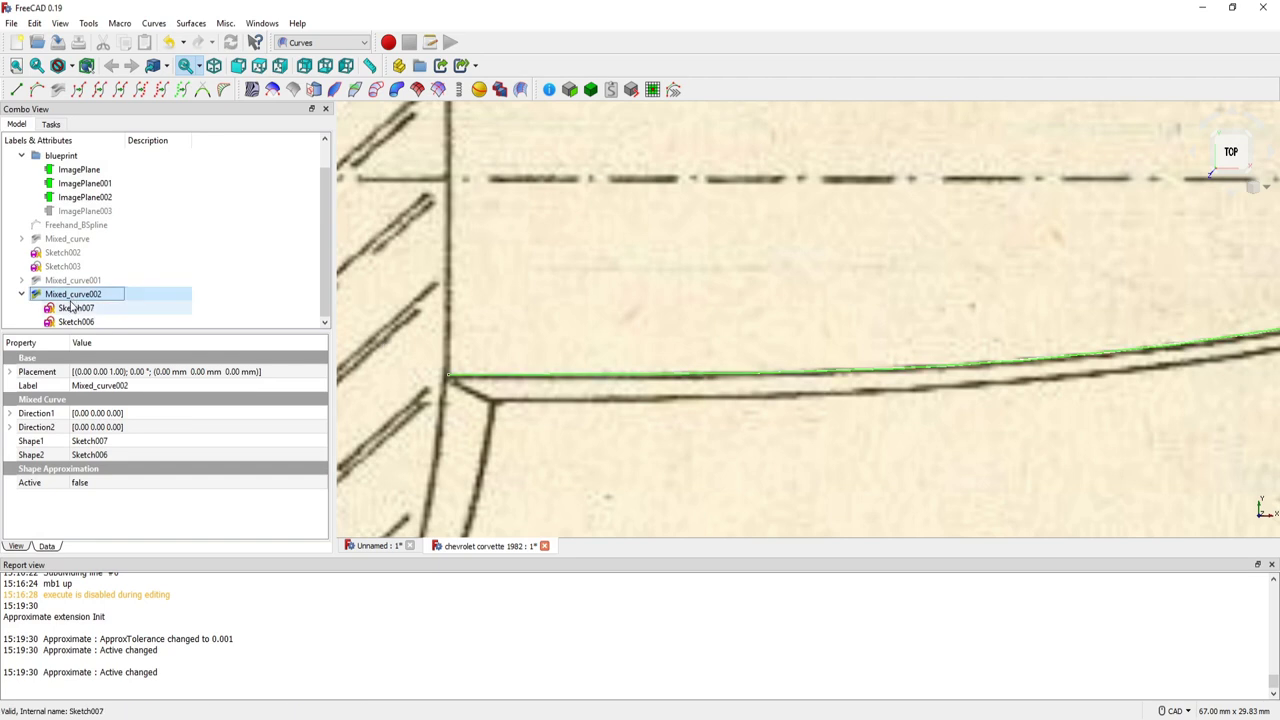
pyautogui.click(75, 308)
pyautogui.keyDown('ctrl'); pyautogui.click(78, 321); pyautogui.keyUp('ctrl')
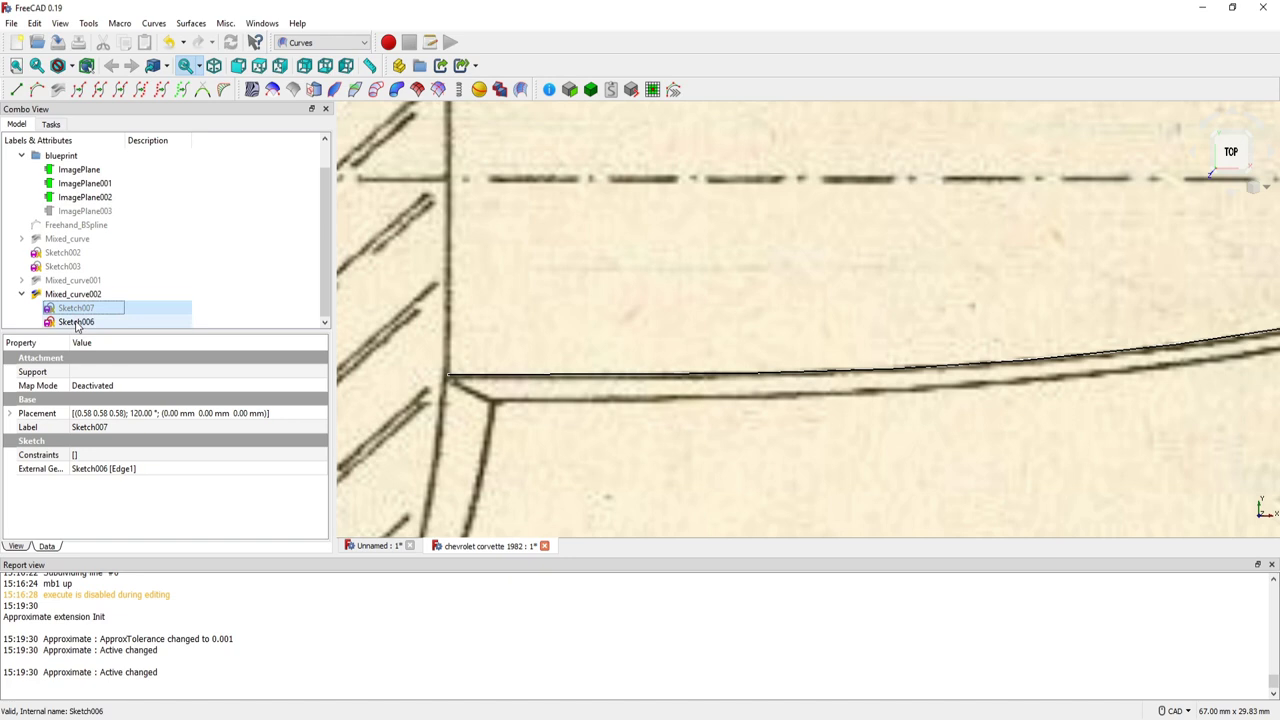
pyautogui.click(502, 378)
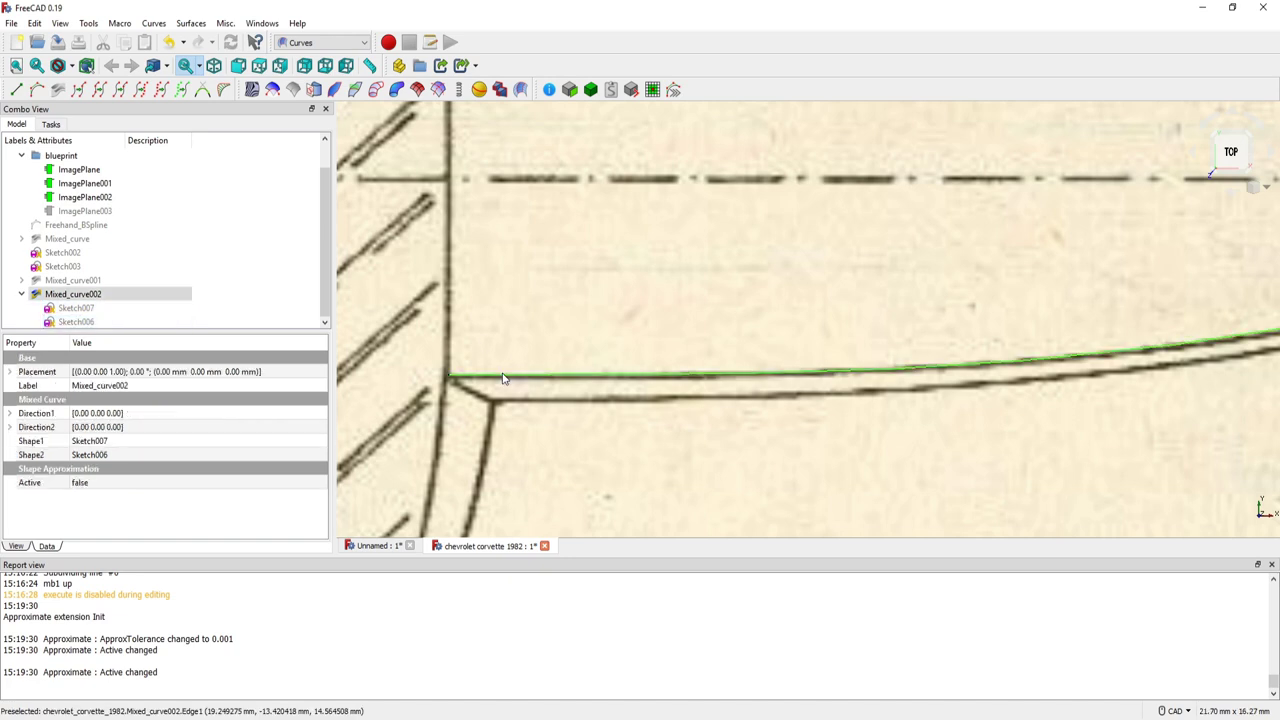
# - Compare Mixed_curve002 with the blueprint in front and right views, then collapse its tree node
pyautogui.scroll(-1, 1090, 485)
pyautogui.scroll(-2, 1143, 494)
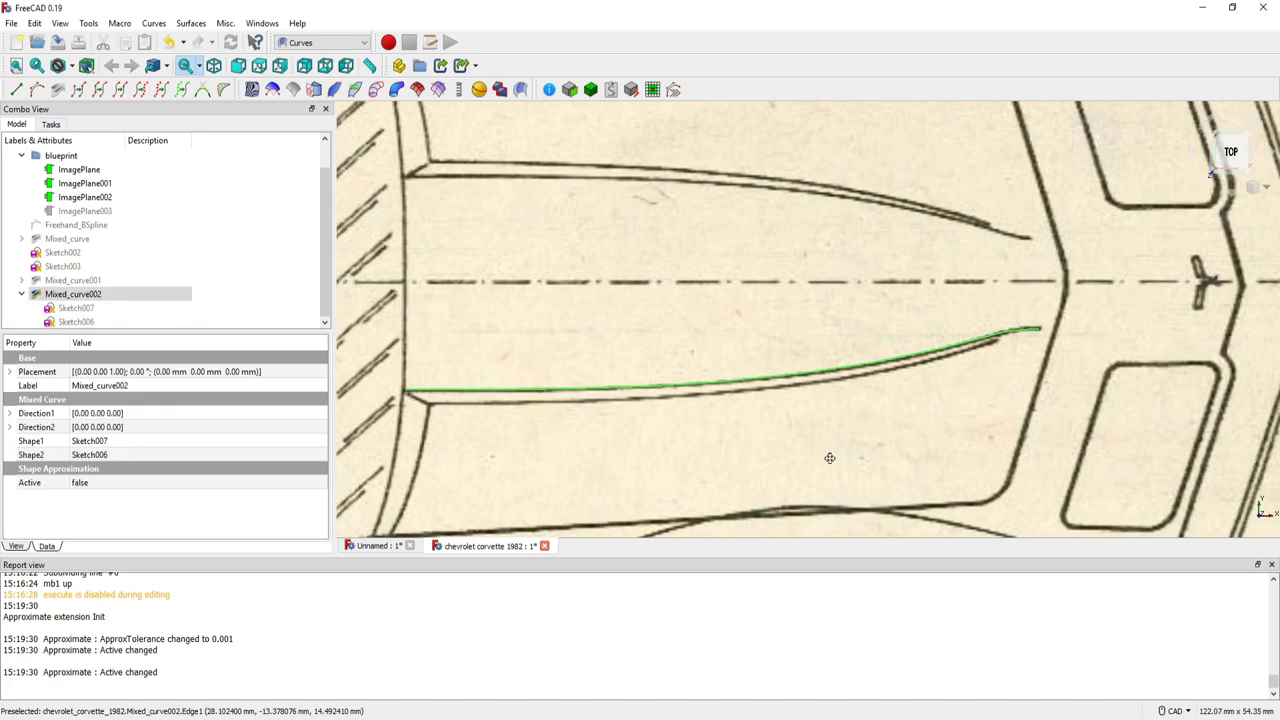
pyautogui.scroll(-2, 835, 460)
pyautogui.press('1')
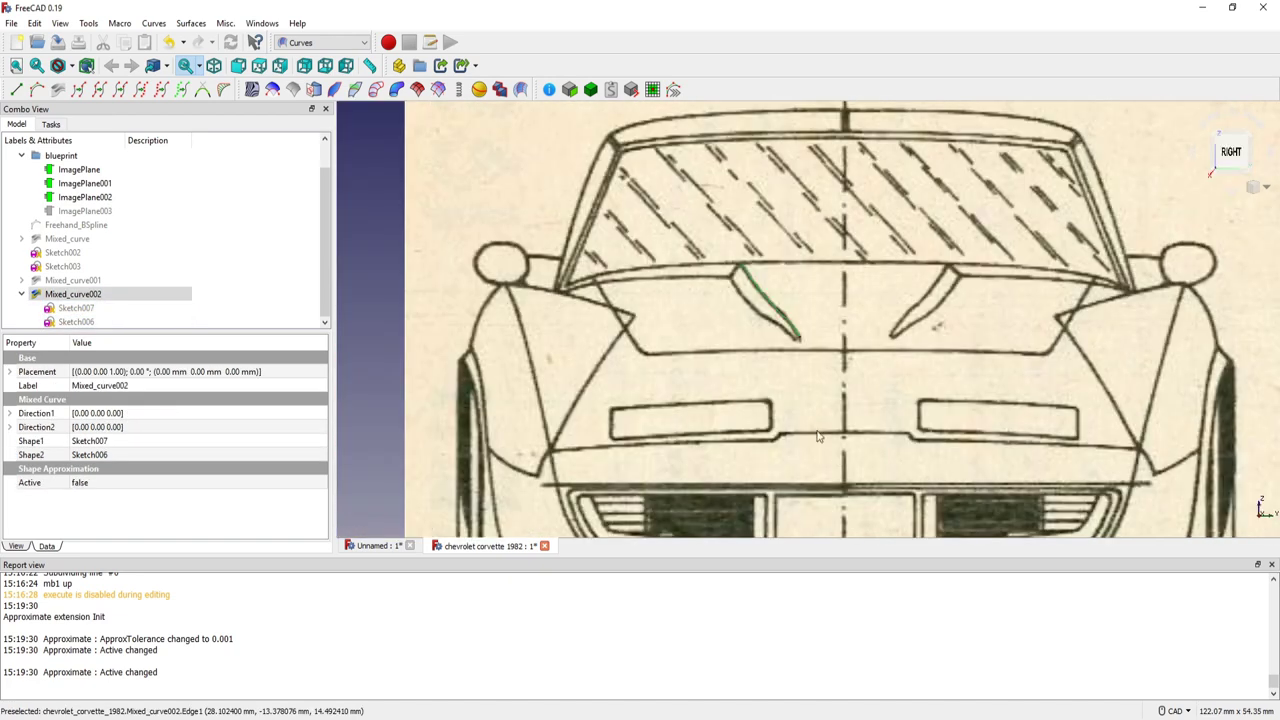
pyautogui.press('3')
pyautogui.scroll(-2, 732, 303)
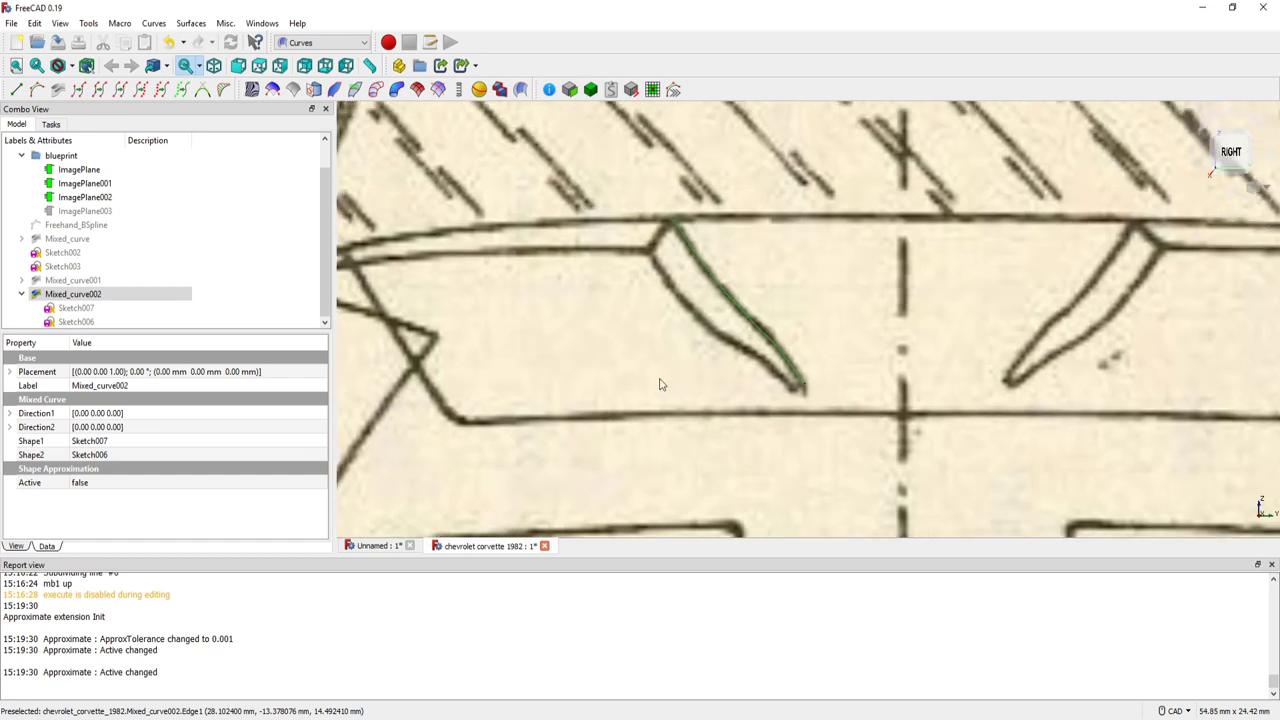
pyautogui.scroll(-1, 660, 380)
pyautogui.scroll(-1, 626, 351)
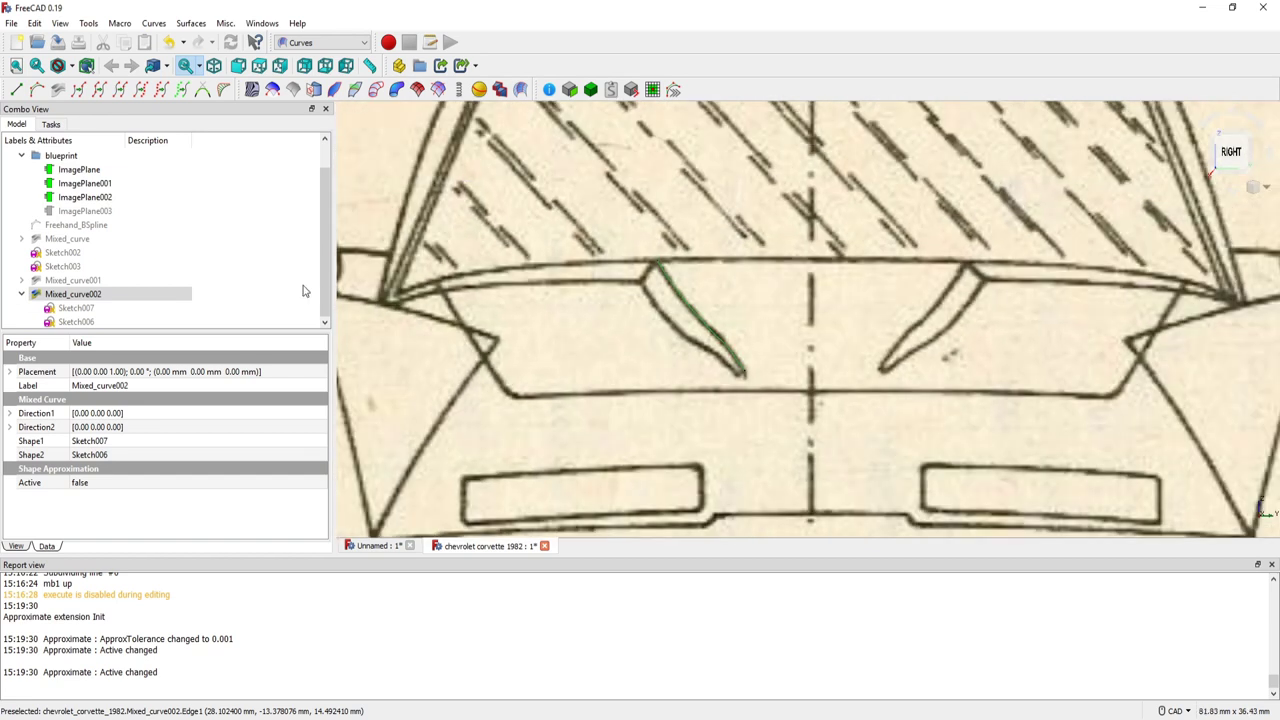
pyautogui.click(21, 295)
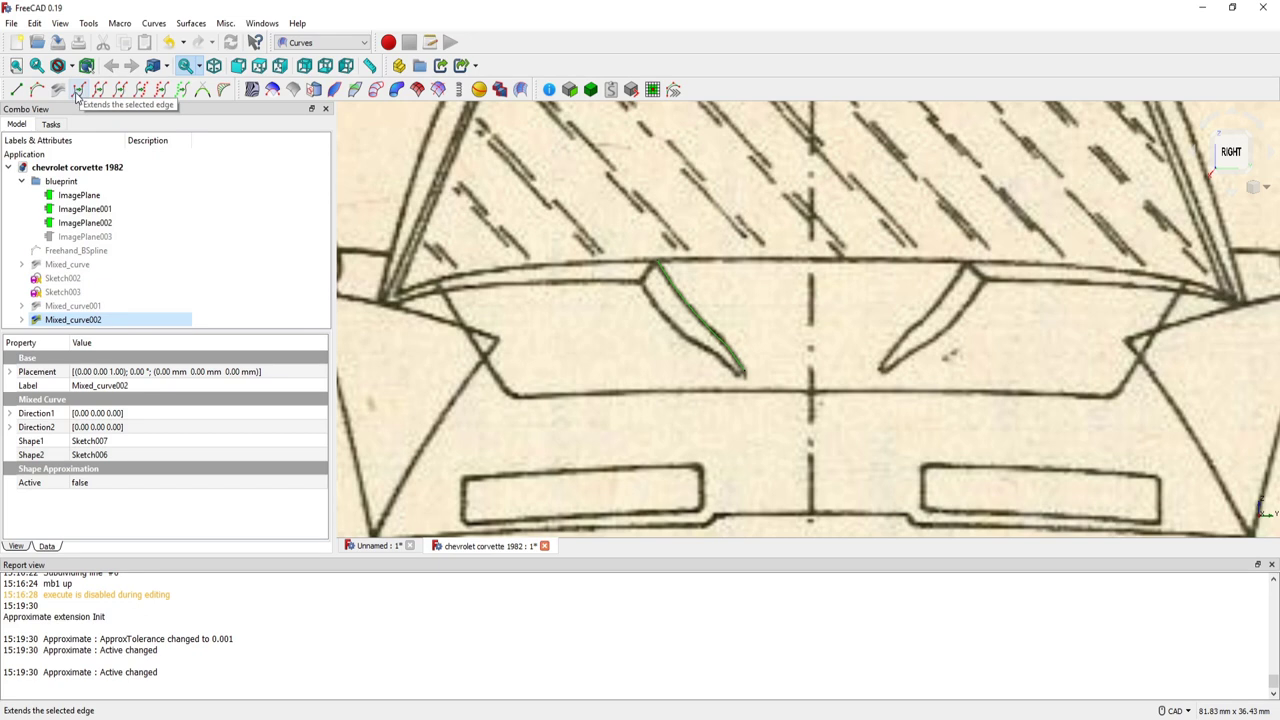
# - In the Unnamed document, apply Extend Curve to the straight Line edge to create an ExtendedCurve
pyautogui.click(378, 546)
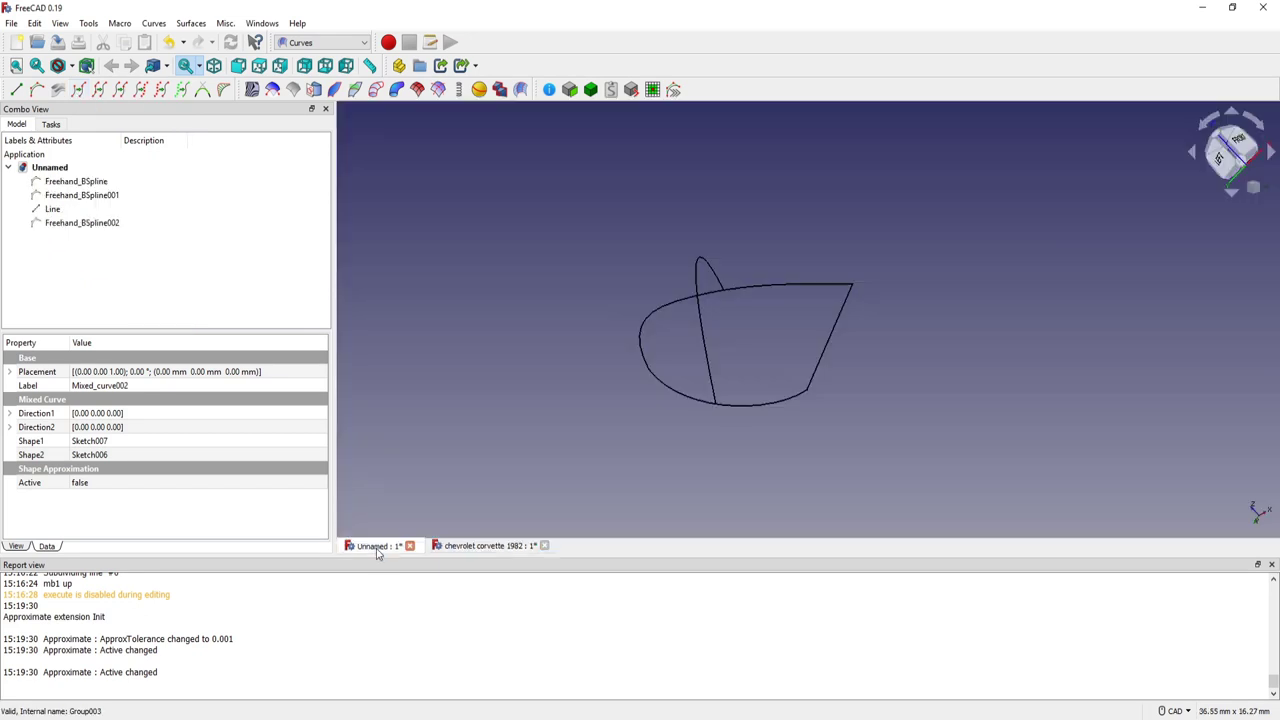
pyautogui.moveTo(629, 391)
pyautogui.mouseDown(button='middle')
pyautogui.moveTo(752, 442)
pyautogui.moveTo(738, 442)
pyautogui.mouseUp(button='middle')
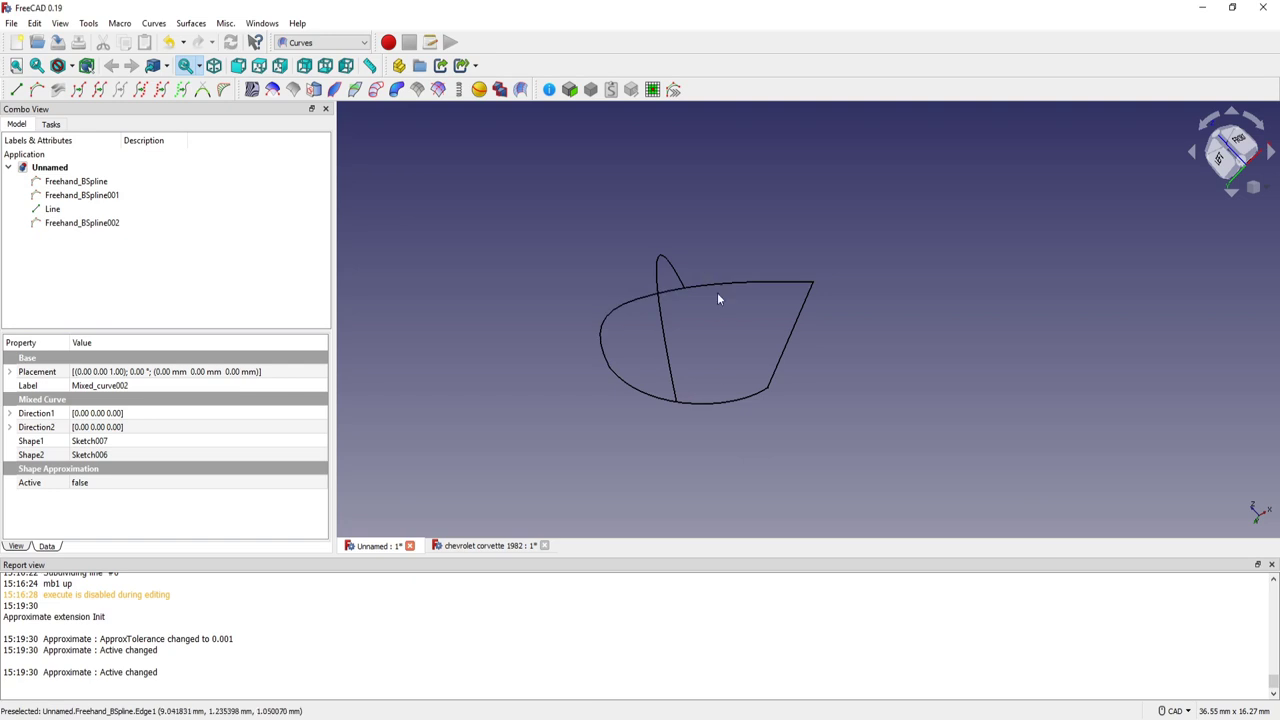
pyautogui.click(805, 302)
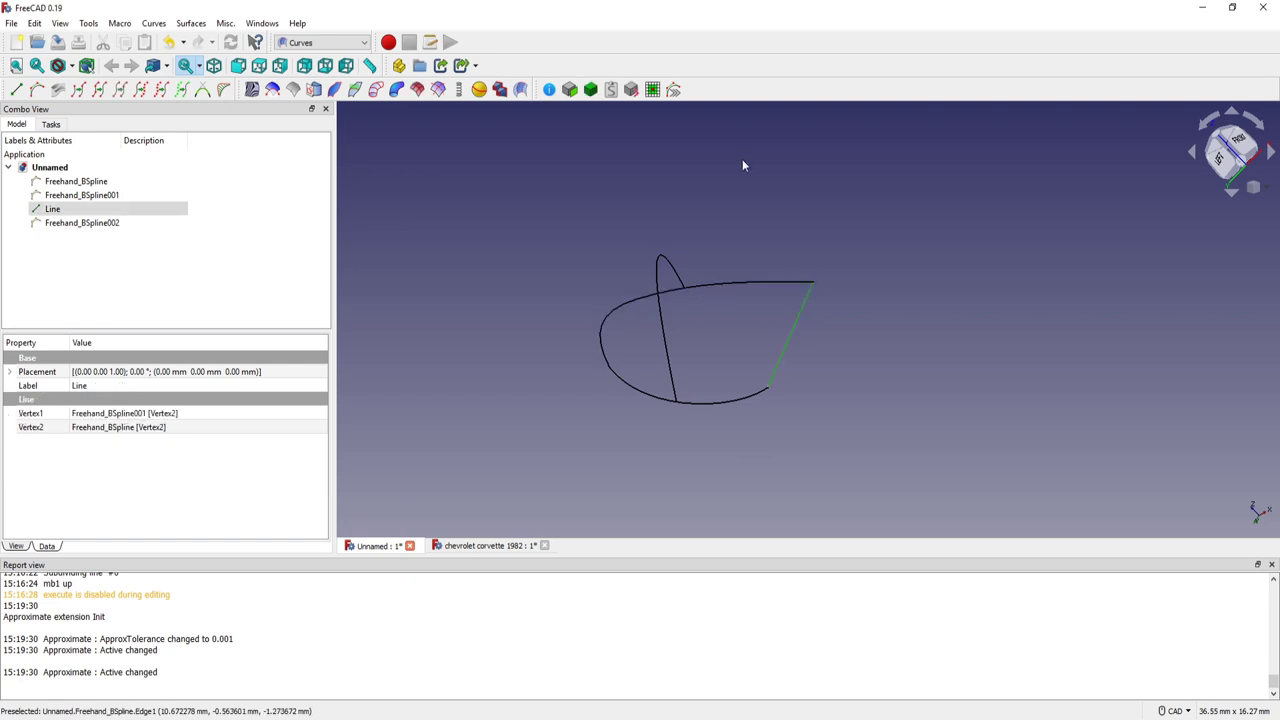
pyautogui.click(79, 89)
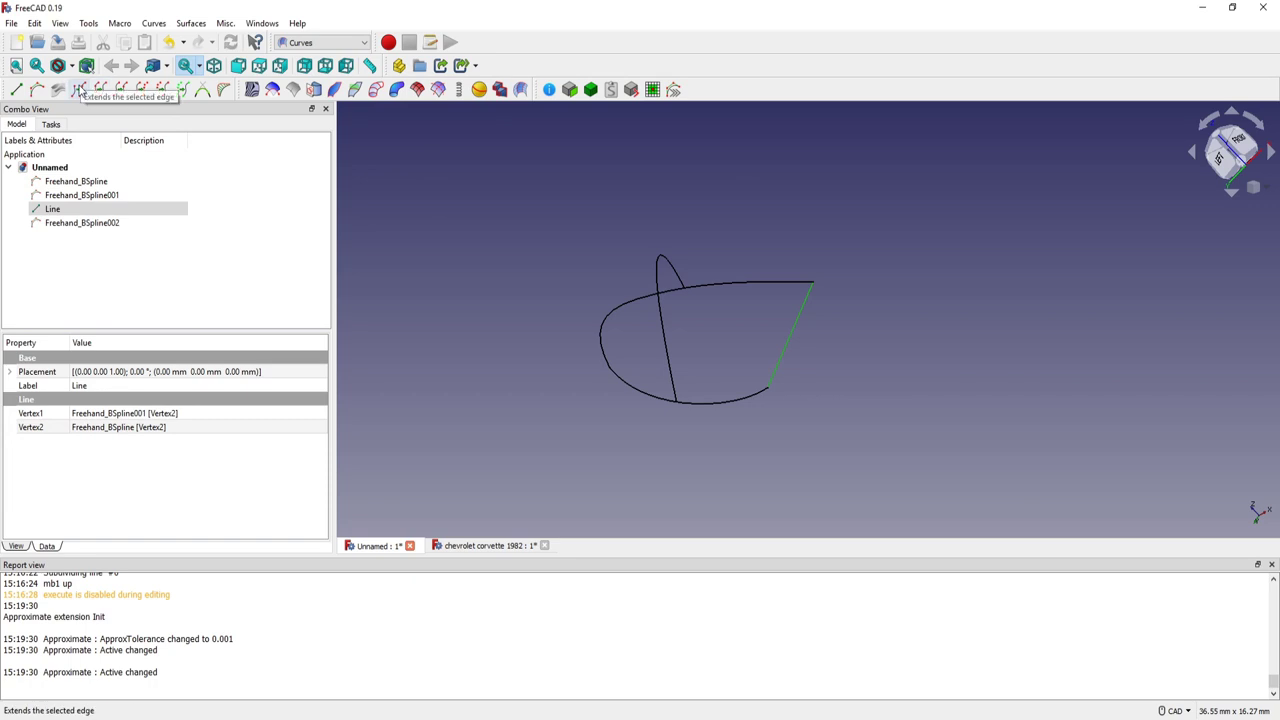
pyautogui.scroll(-1, 787, 352)
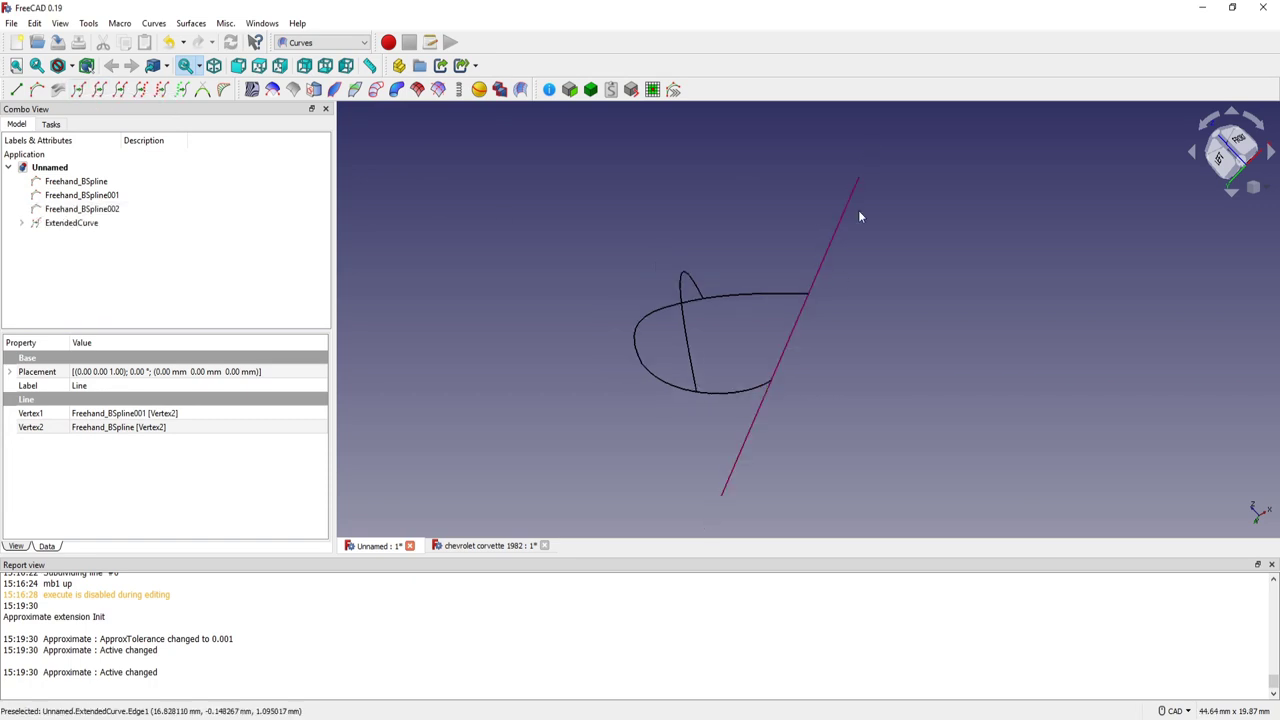
pyautogui.scroll(1, 845, 370)
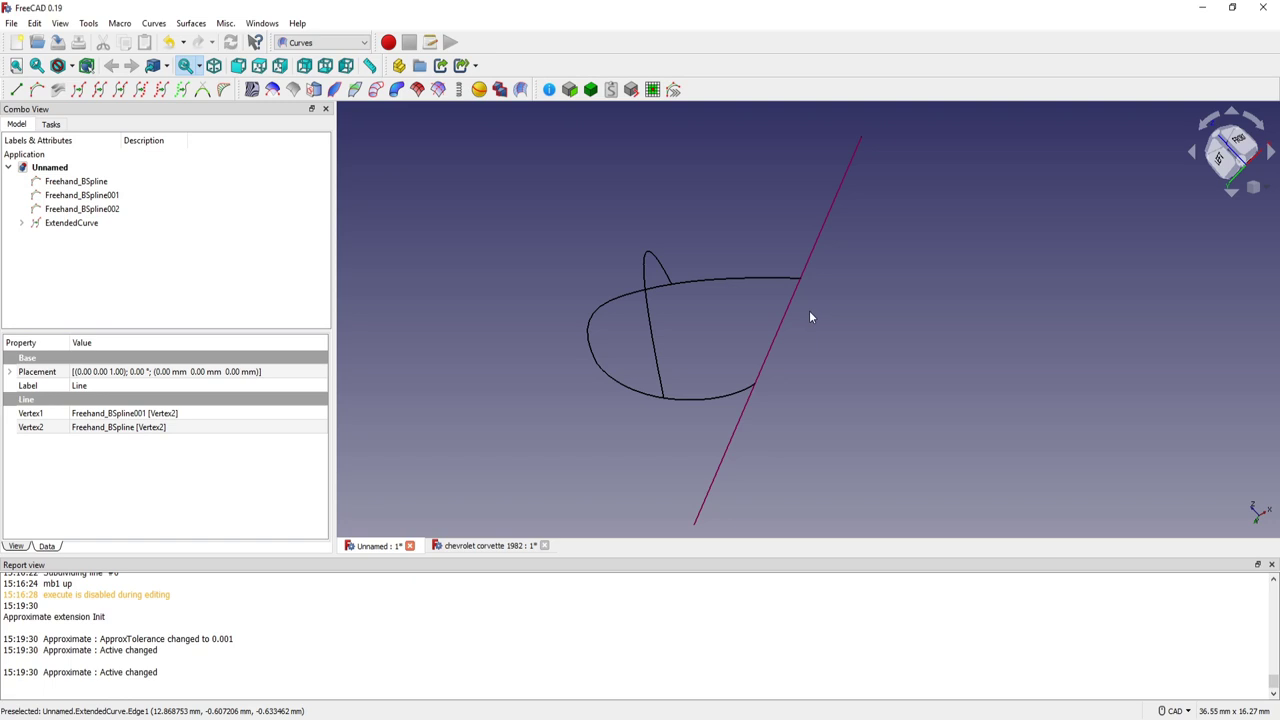
# - Set the ExtendedCurve's Length Start to 6.00 and Type Start to G2 curve
pyautogui.click(72, 223)
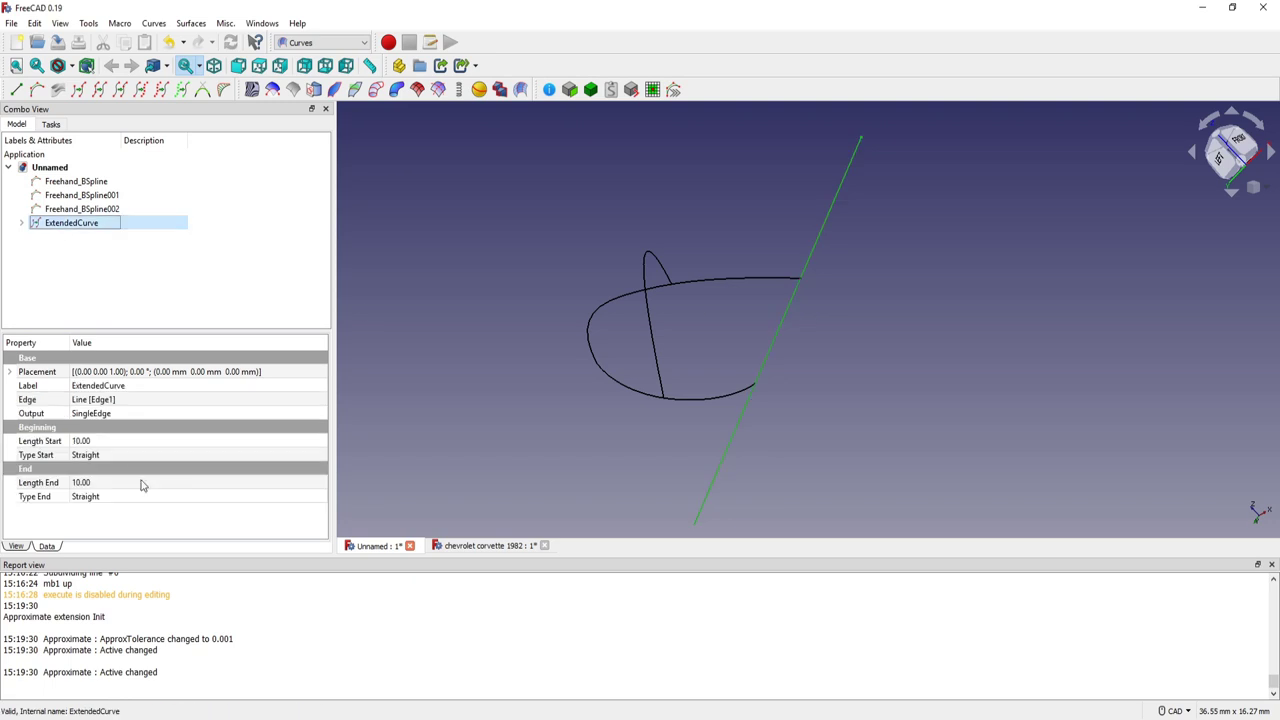
pyautogui.click(121, 441)
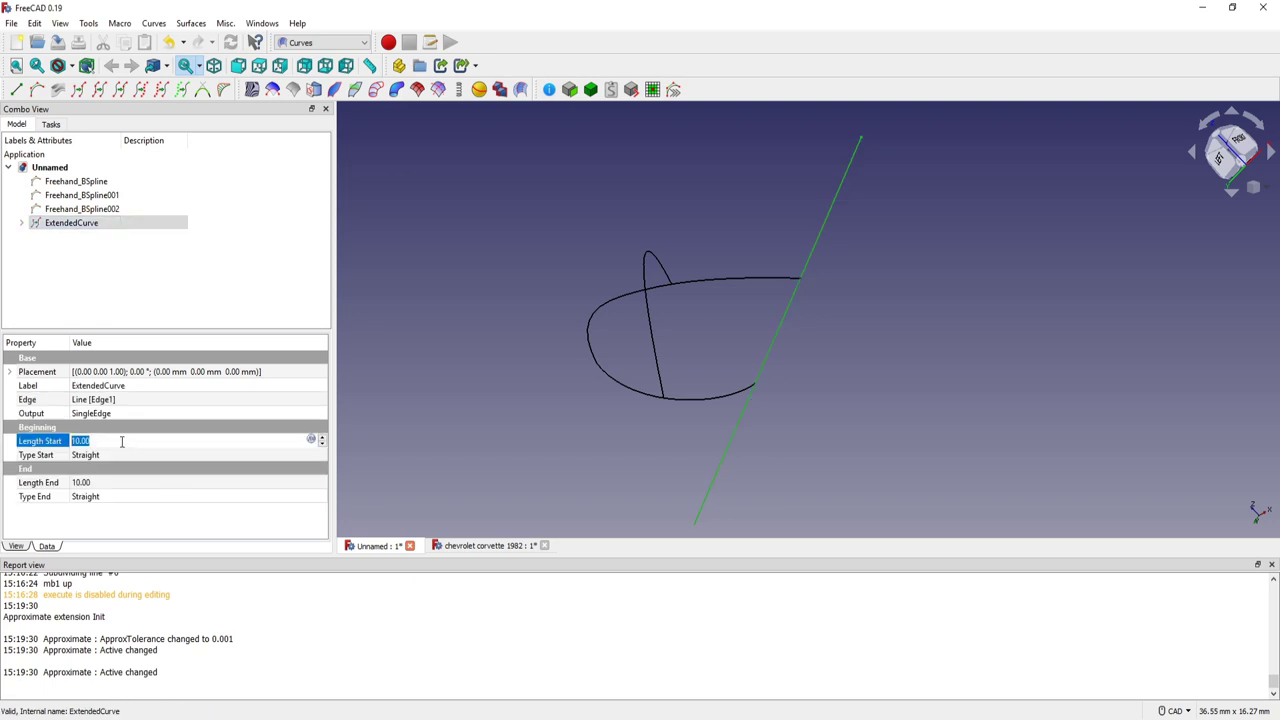
pyautogui.doubleClick(322, 445)
pyautogui.click(589, 463)
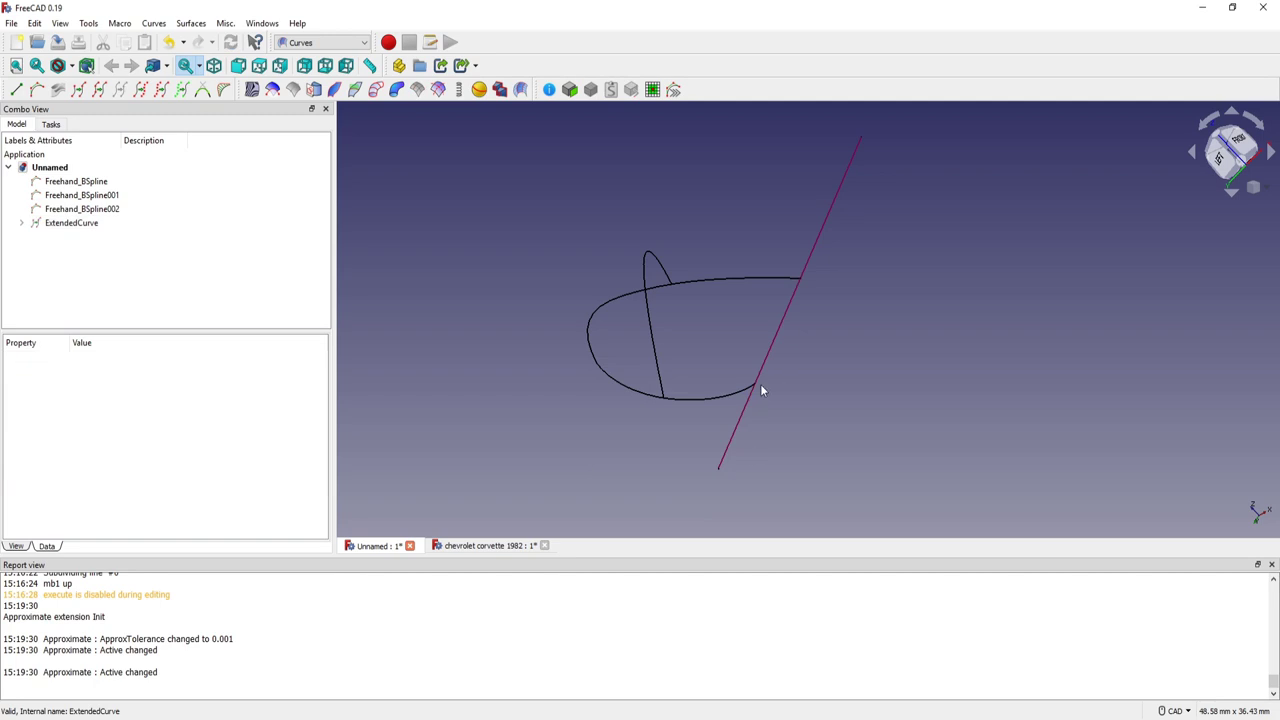
pyautogui.click(84, 228)
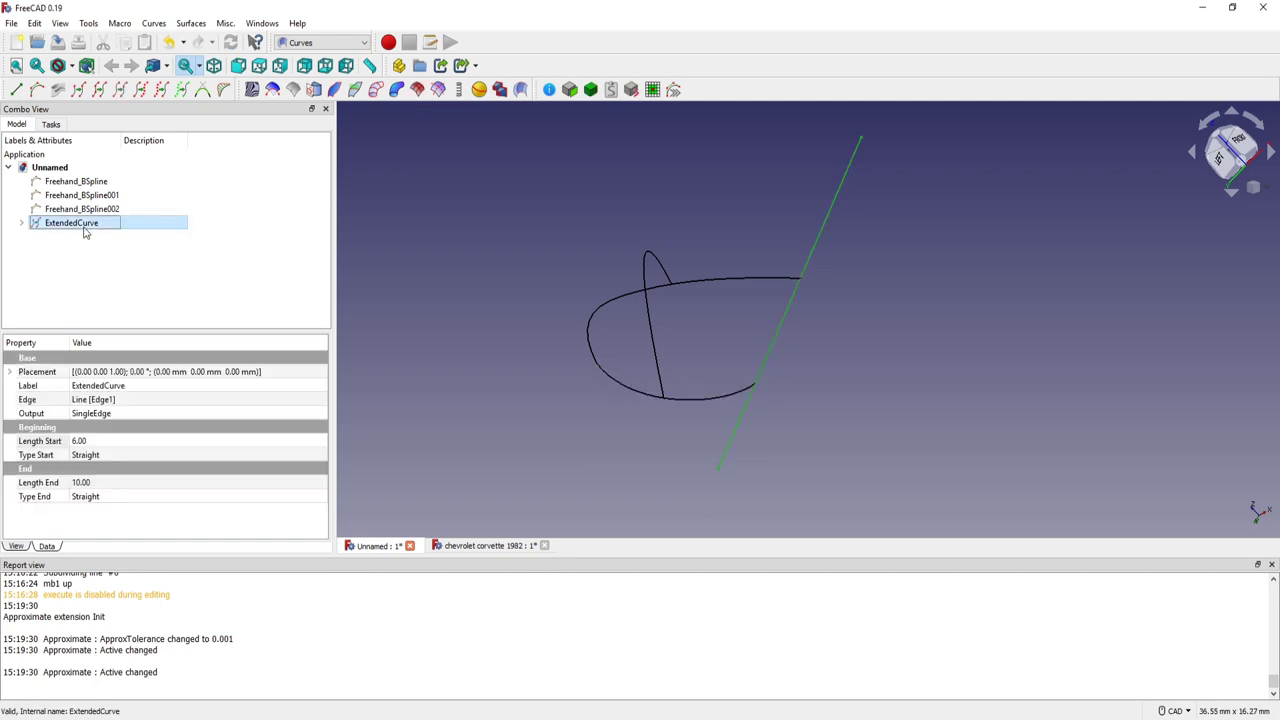
pyautogui.click(149, 457)
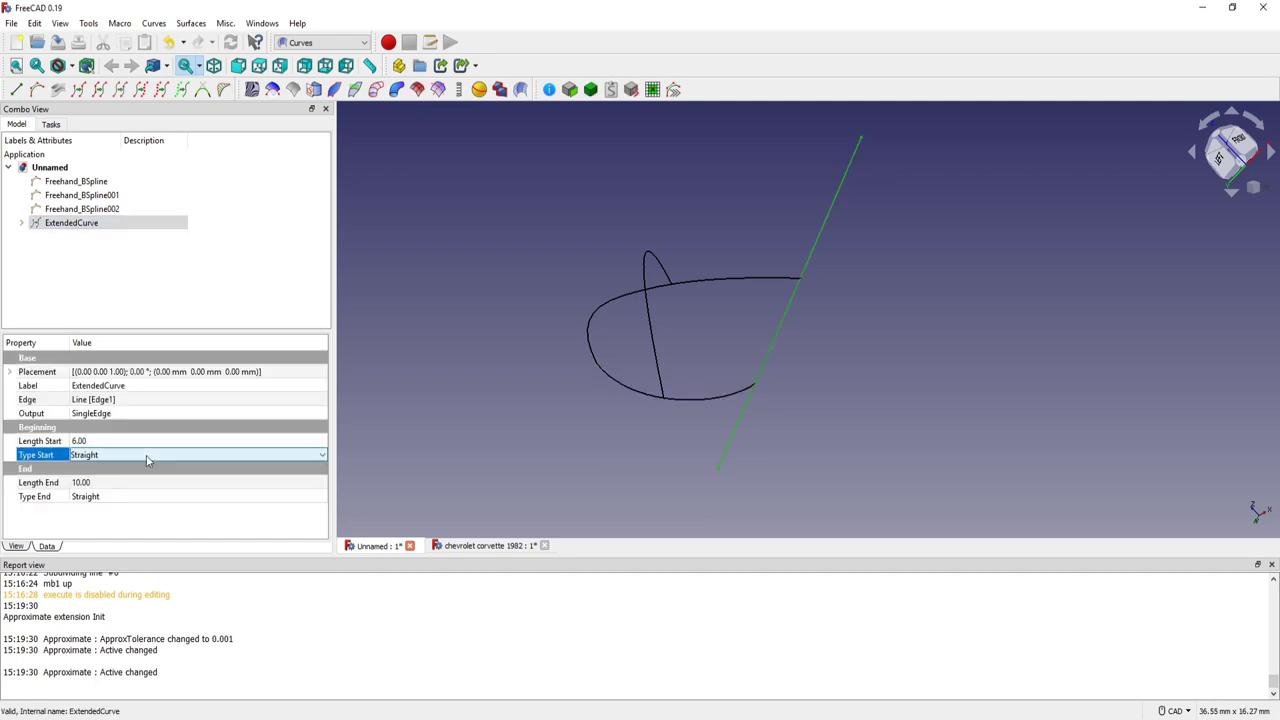
pyautogui.click(323, 459)
pyautogui.click(214, 479)
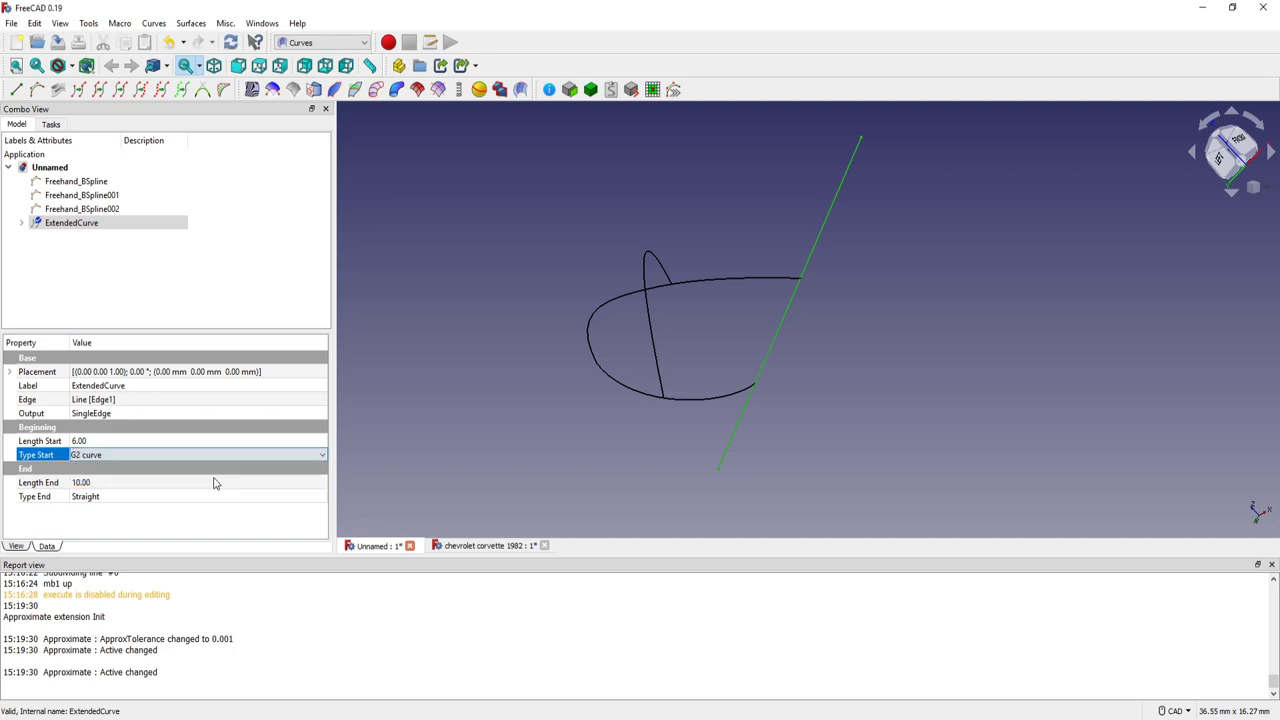
pyautogui.click(471, 404)
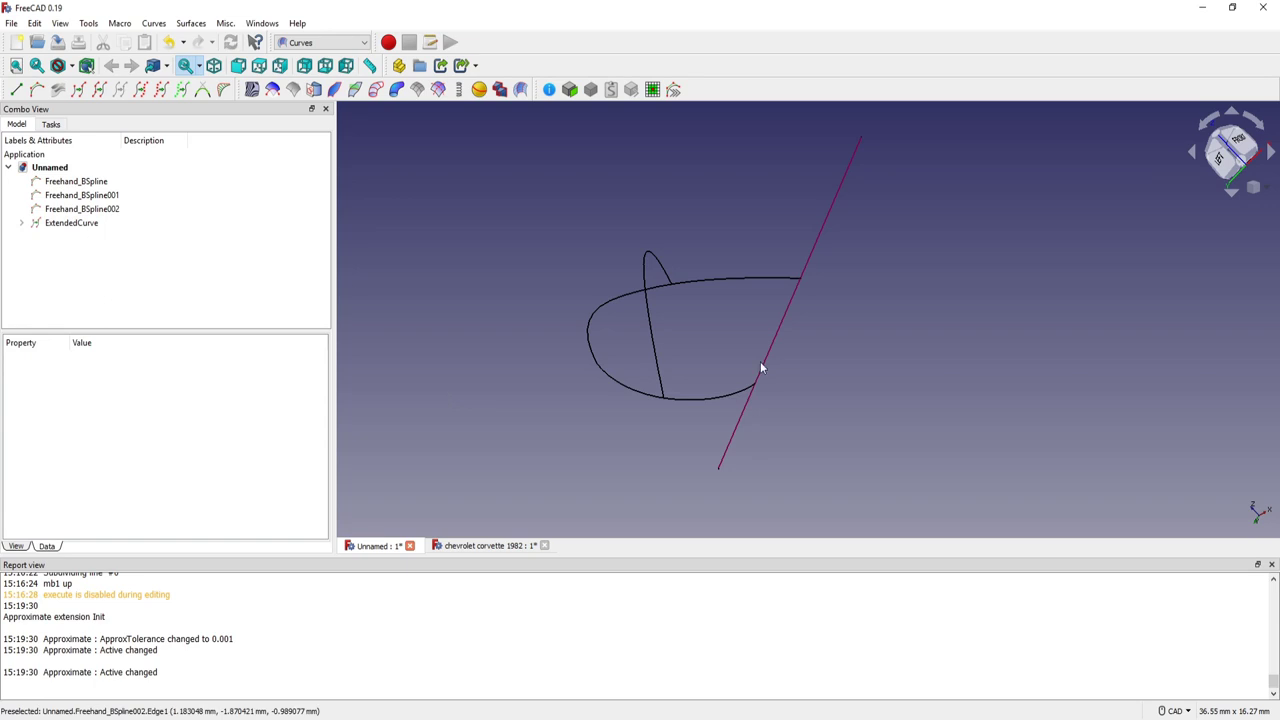
# - Extend the lower Freehand_BSpline001 curve and set ExtendedCurve001's Type Start to G2 curve
pyautogui.click(702, 400)
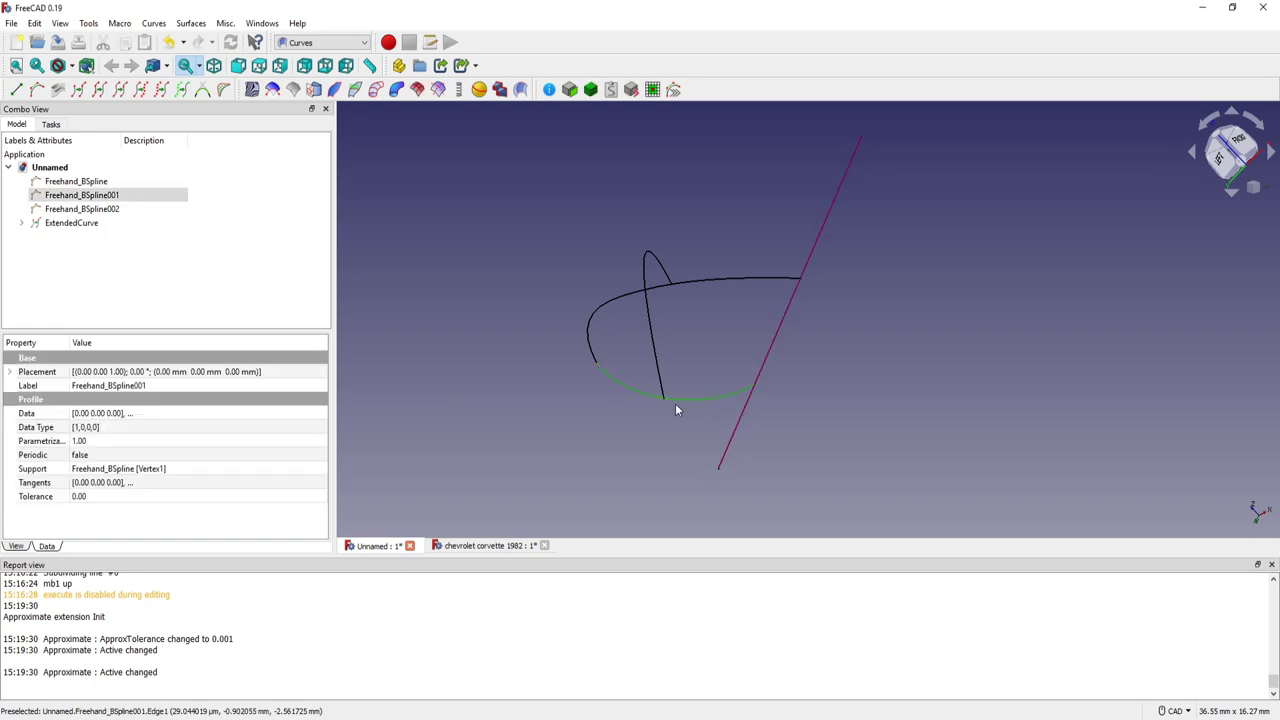
pyautogui.click(82, 91)
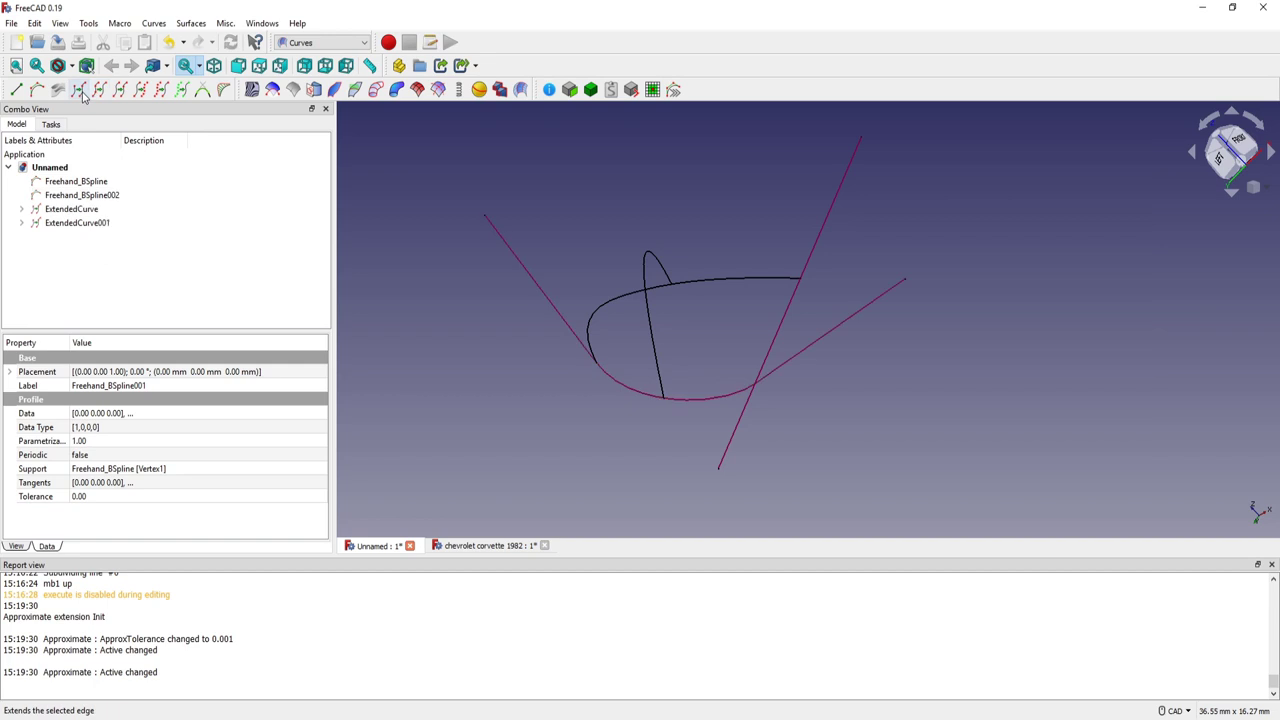
pyautogui.click(65, 224)
pyautogui.click(100, 457)
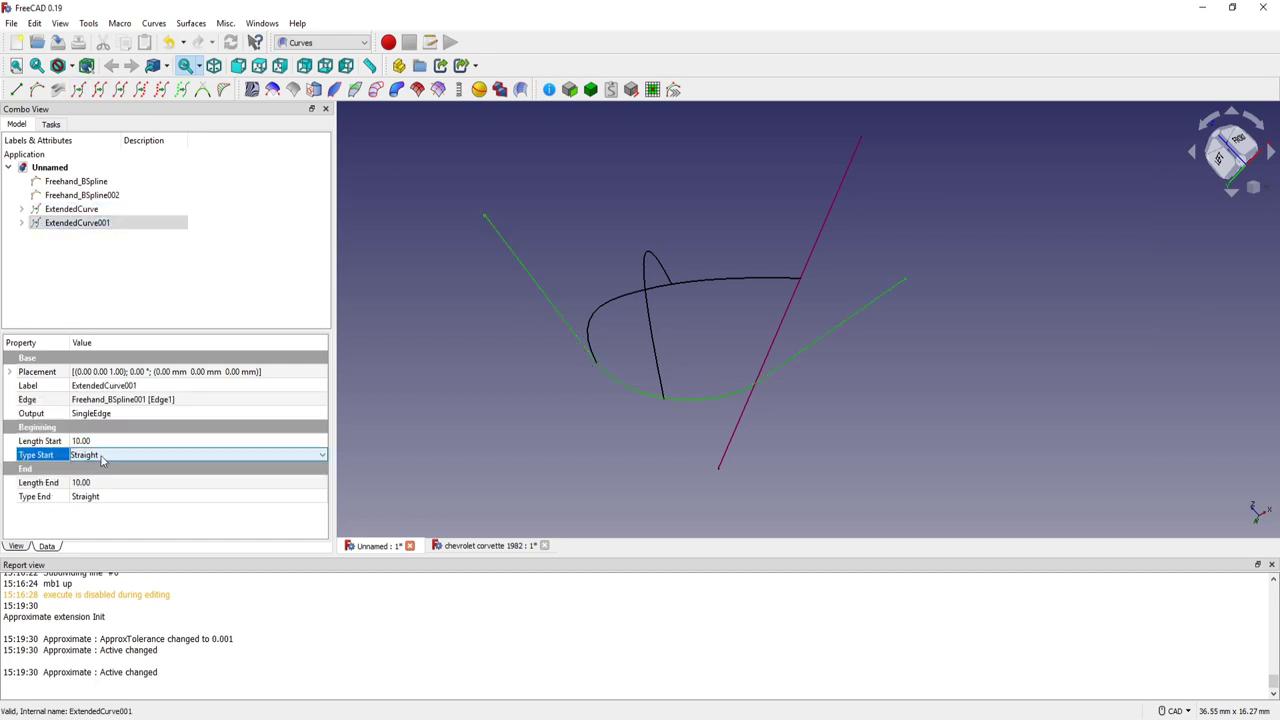
pyautogui.click(318, 456)
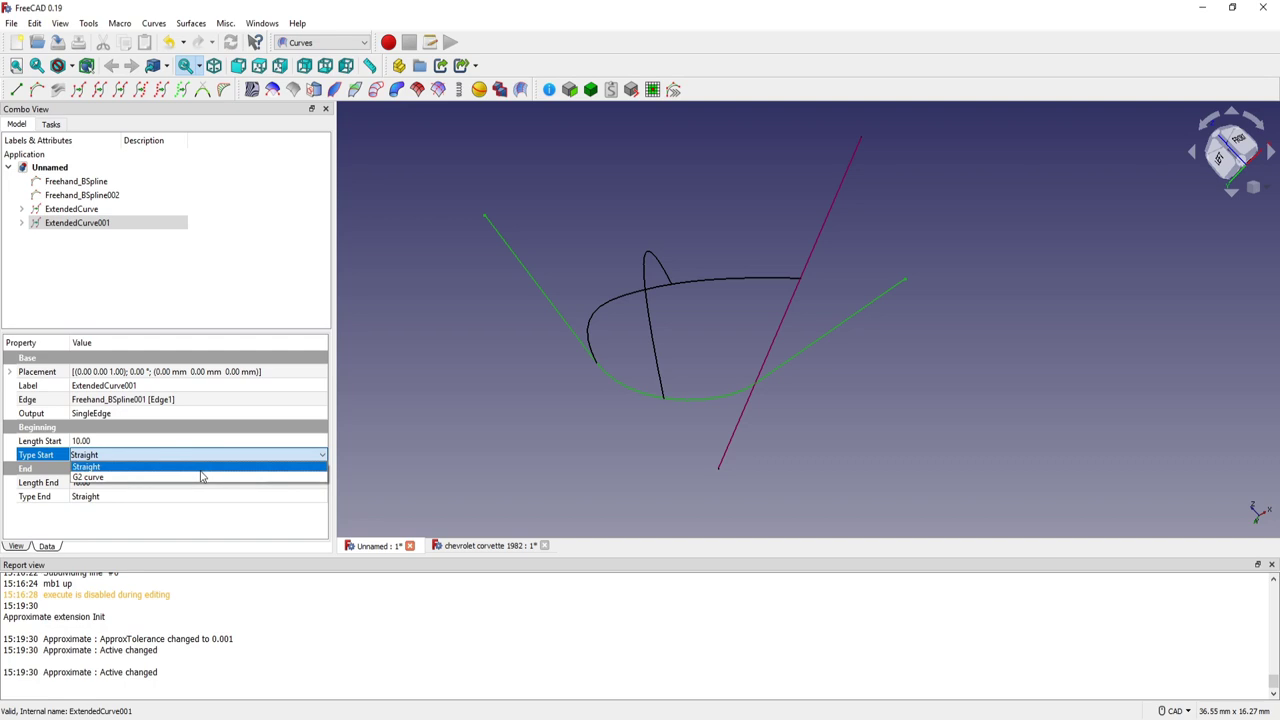
pyautogui.click(202, 477)
pyautogui.click(441, 412)
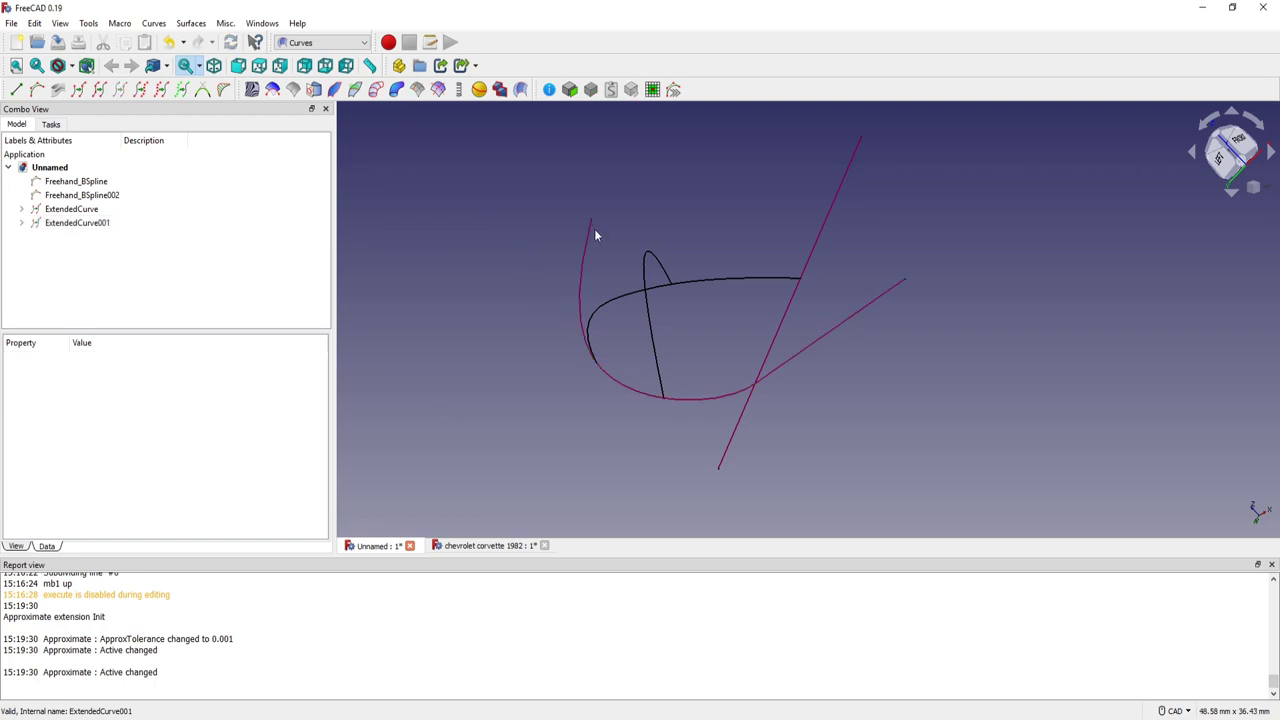
pyautogui.moveTo(543, 281); pyautogui.dragTo(548, 331, button='middle')
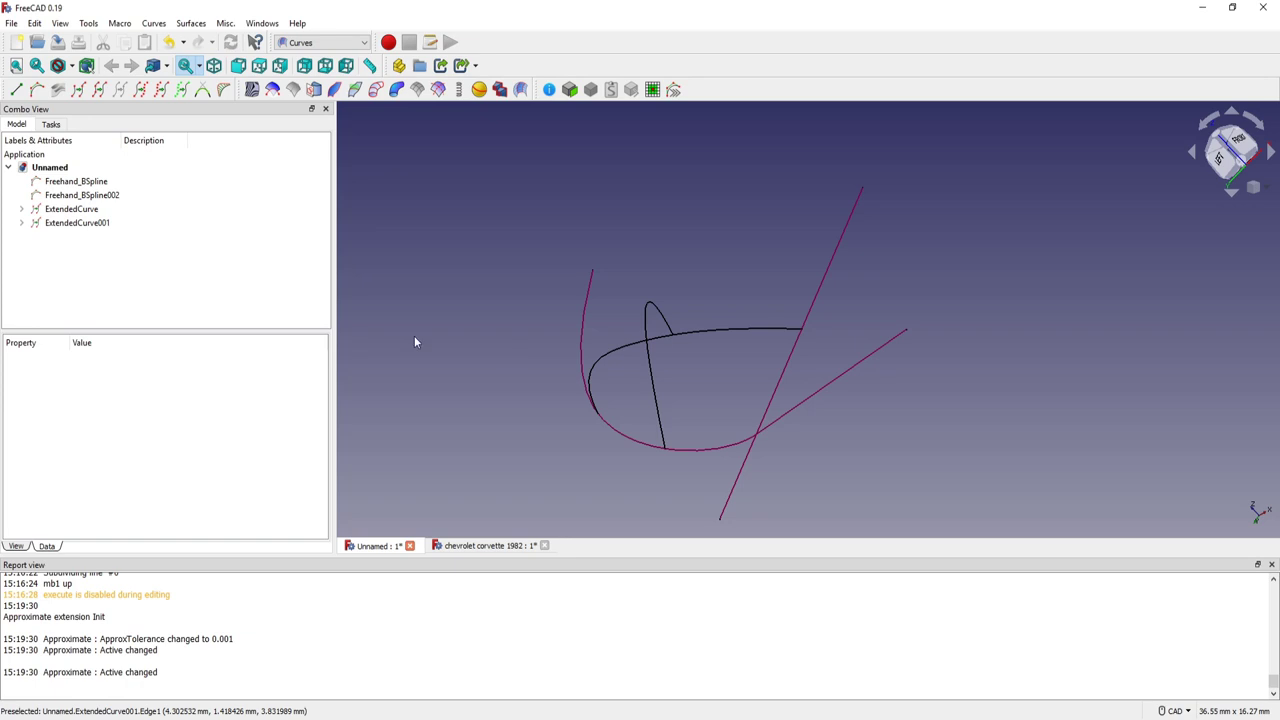
# - Delete ExtendedCurve and ExtendedCurve001 from the tree
pyautogui.click(80, 209)
pyautogui.press('Delete')
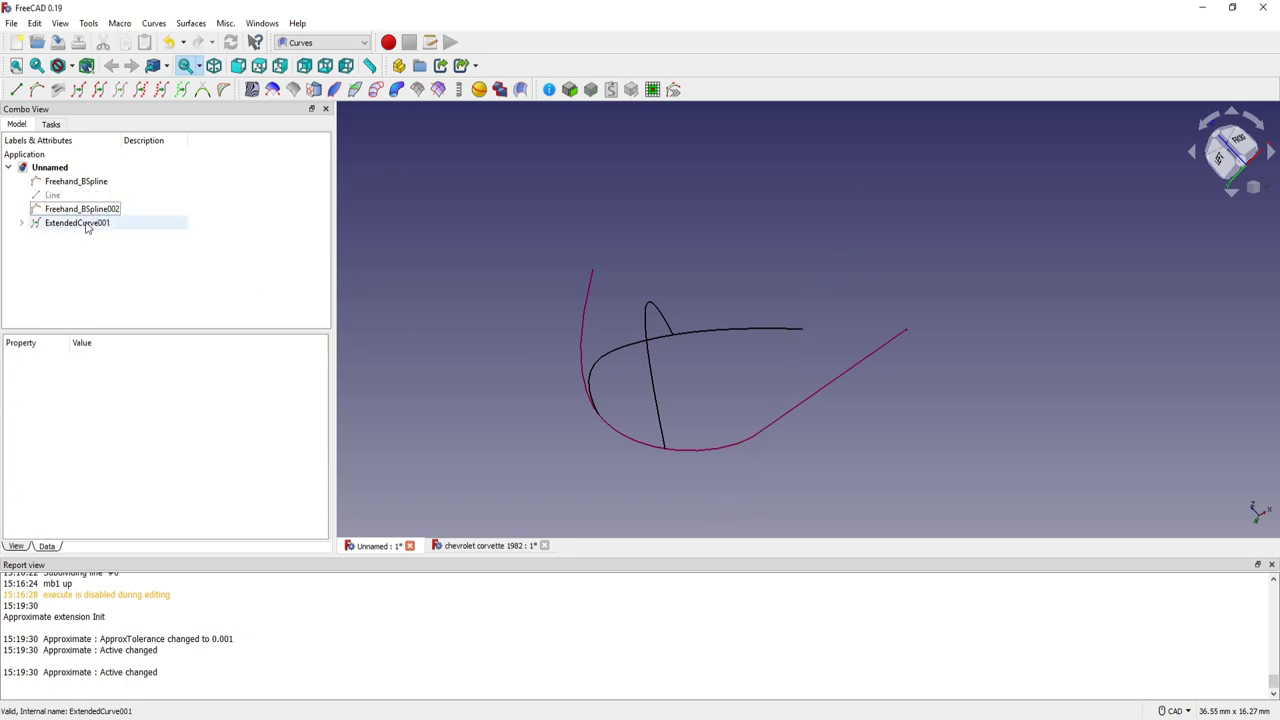
pyautogui.click(87, 223)
pyautogui.press('Delete')
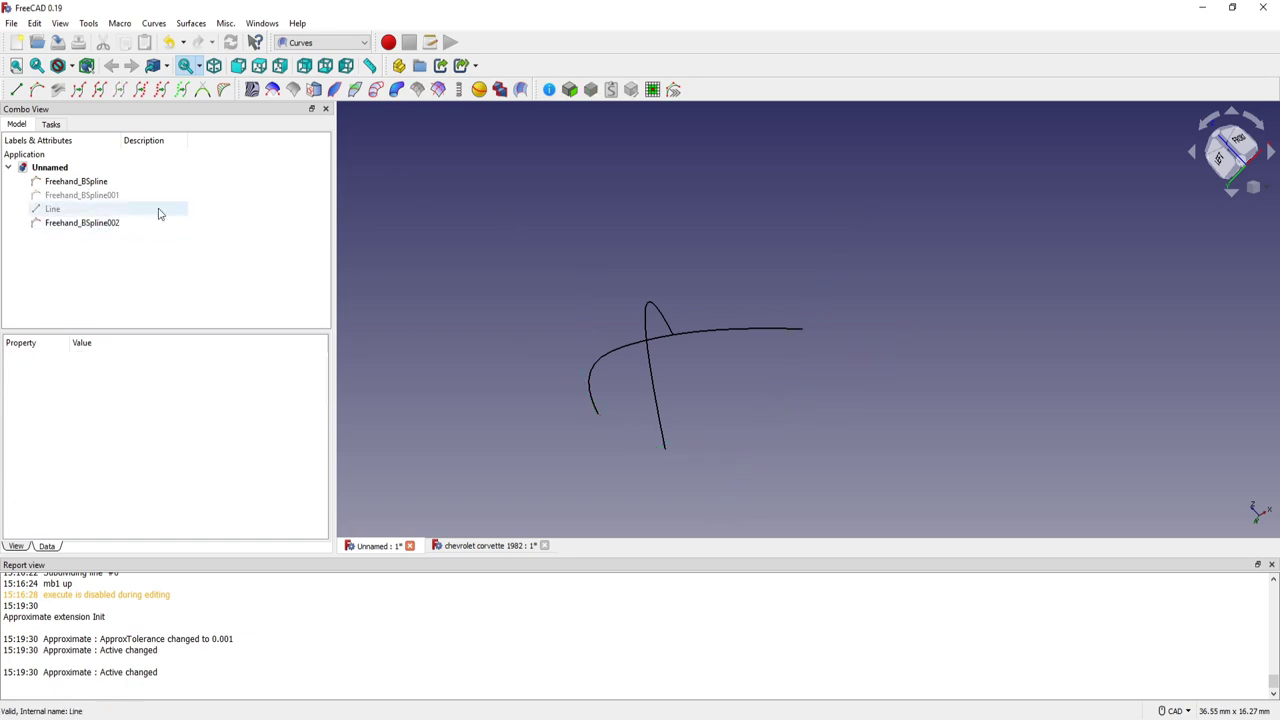
# - Select the upper freehand curve together with the Line
pyautogui.click(110, 195)
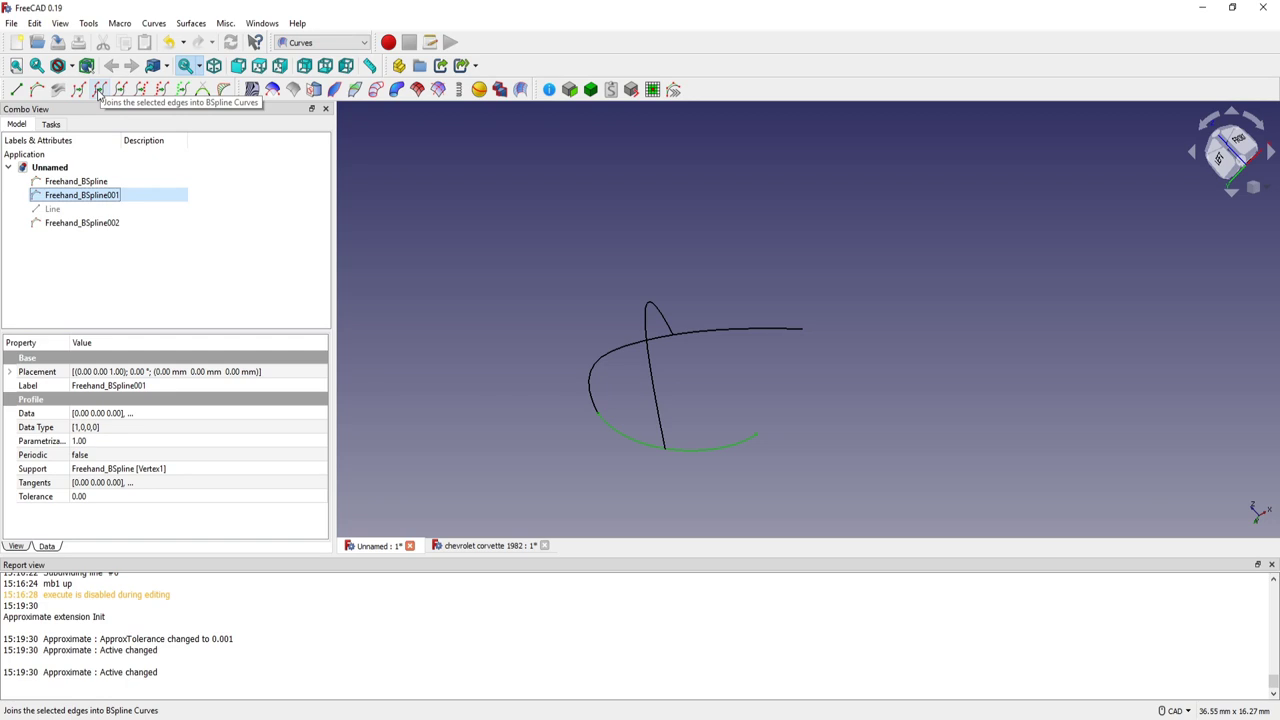
pyautogui.click(80, 209)
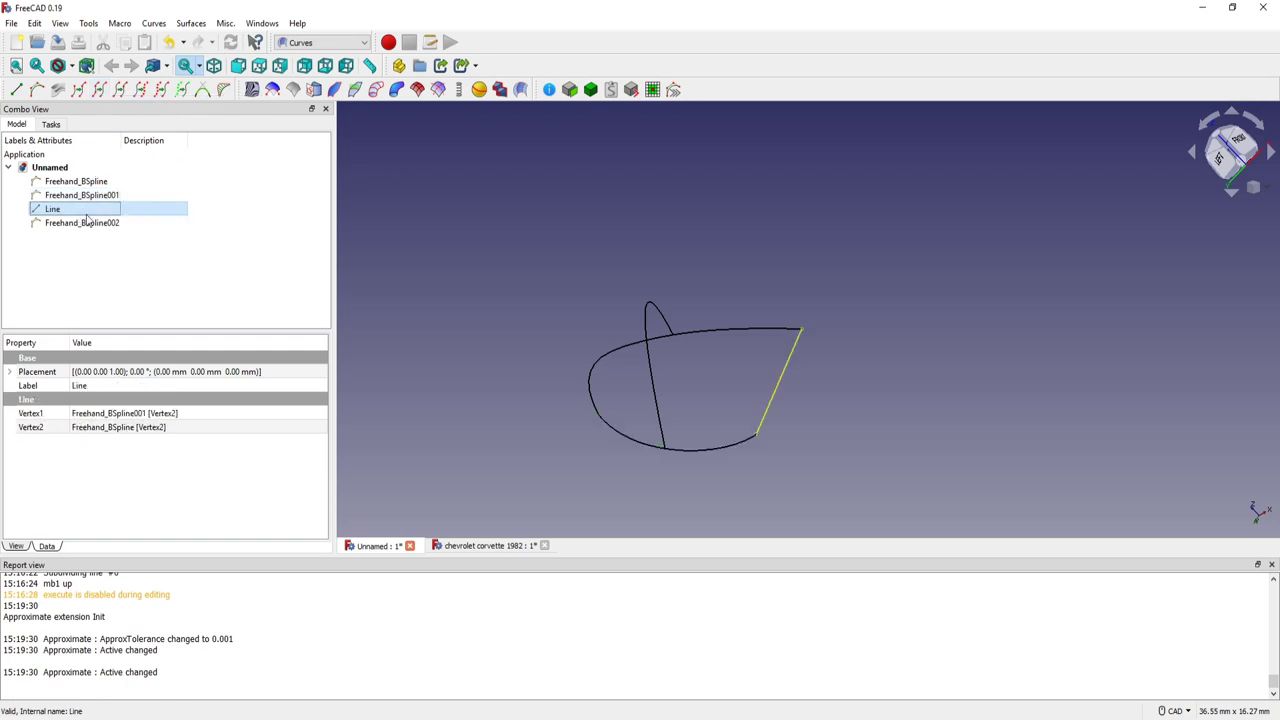
pyautogui.click(714, 313)
pyautogui.click(716, 327)
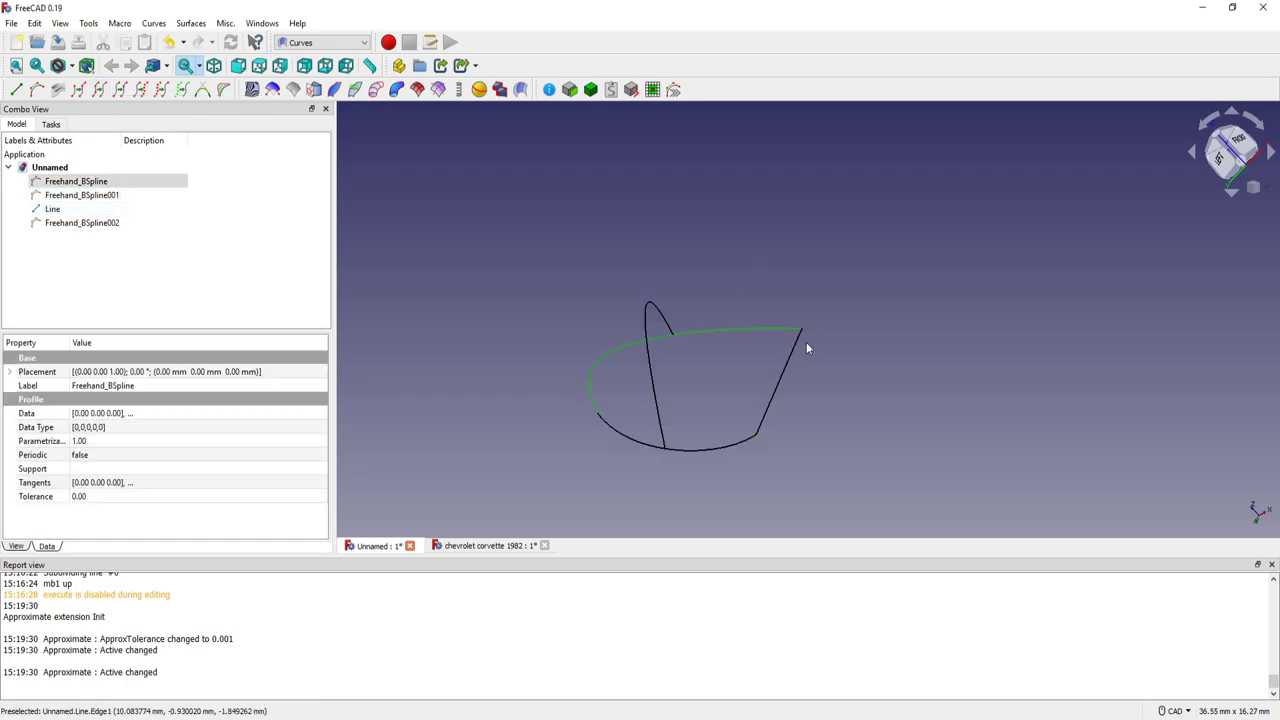
pyautogui.keyDown('ctrl'); pyautogui.click(791, 363); pyautogui.keyUp('ctrl')
# - Add the lower curve and join all three edges into a JoinCurve, then inspect its properties
pyautogui.keyDown('ctrl'); pyautogui.click(706, 448); pyautogui.keyUp('ctrl')
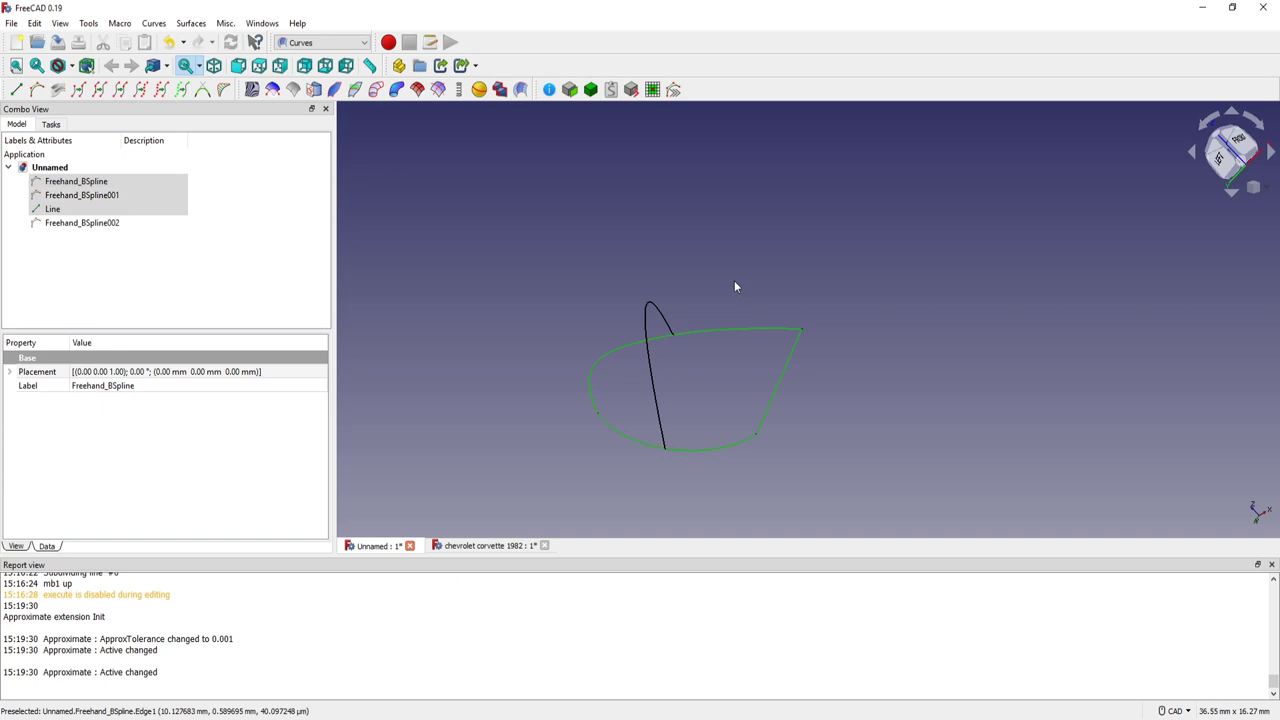
pyautogui.moveTo(531, 300); pyautogui.dragTo(526, 277, button='middle')
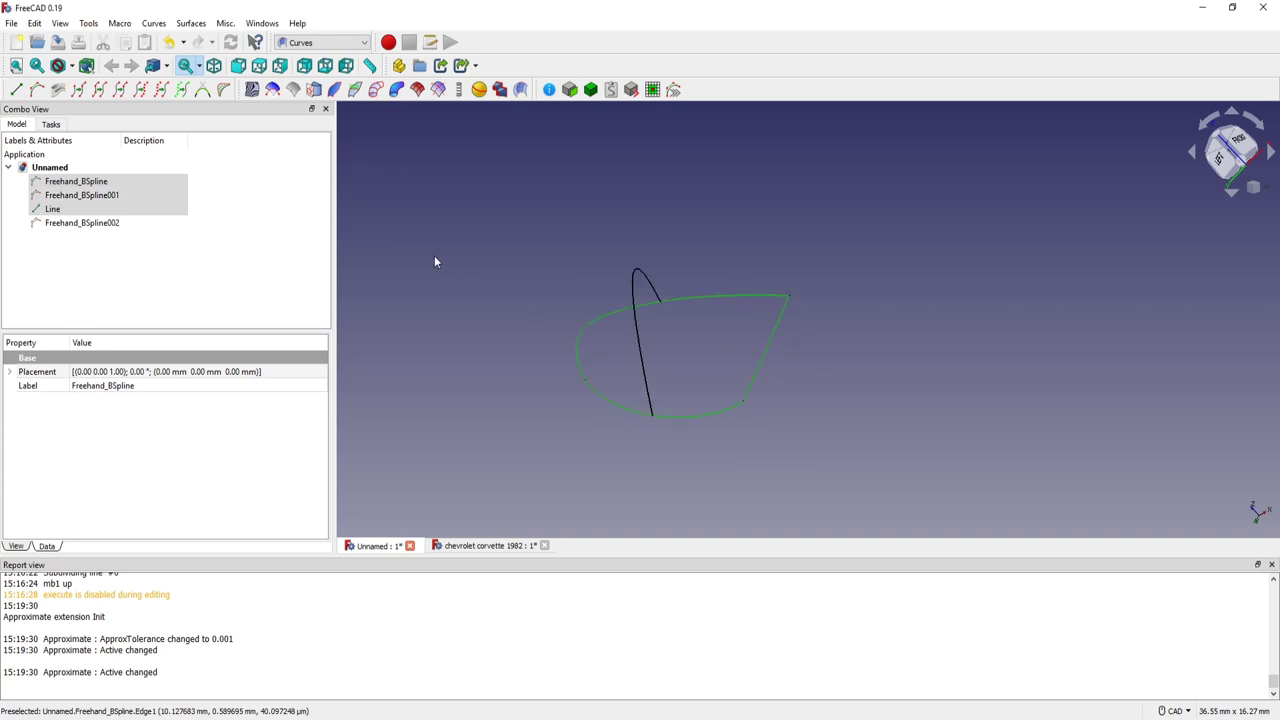
pyautogui.click(103, 94)
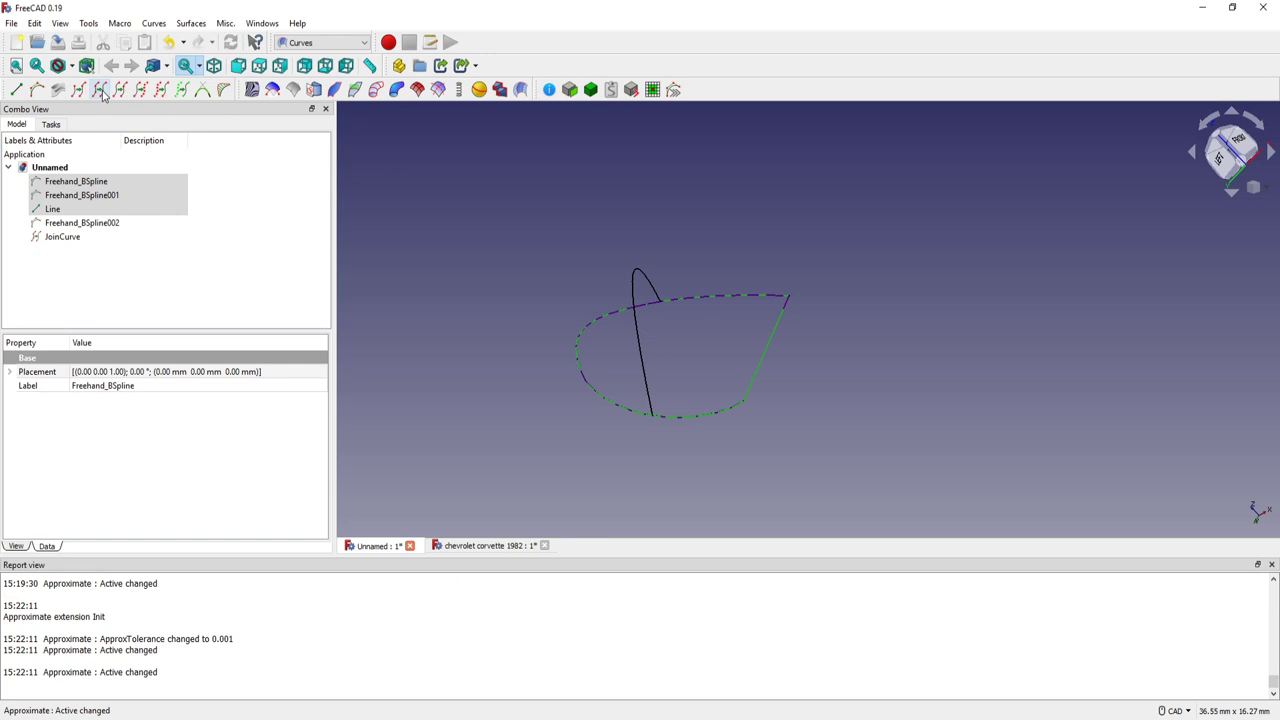
pyautogui.click(63, 237)
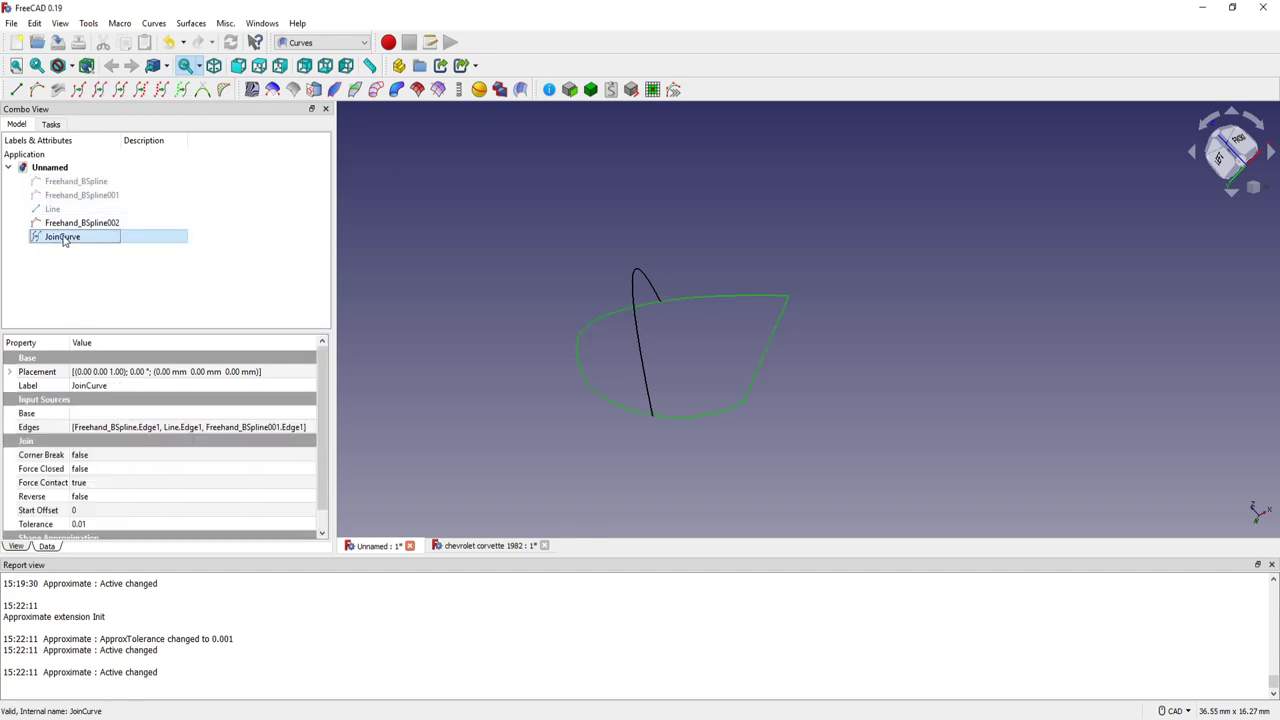
pyautogui.click(606, 313)
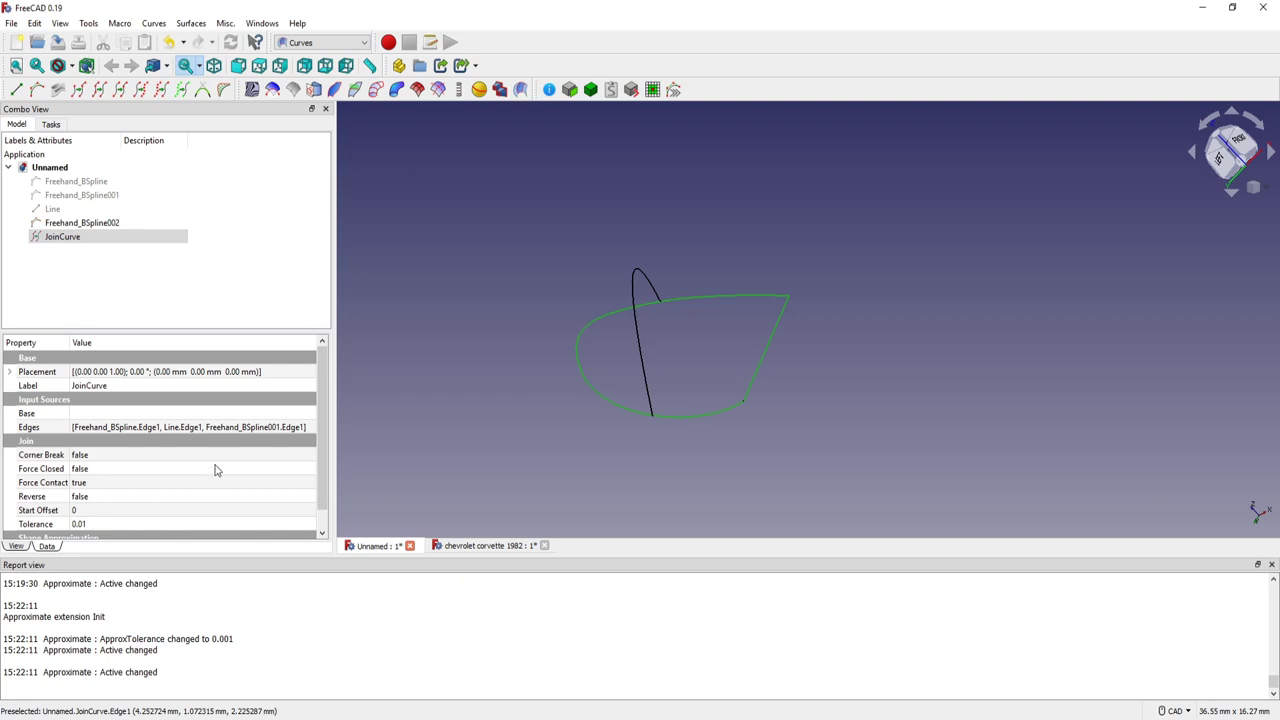
pyautogui.scroll(-1, 322, 498)
pyautogui.scroll(1, 322, 498)
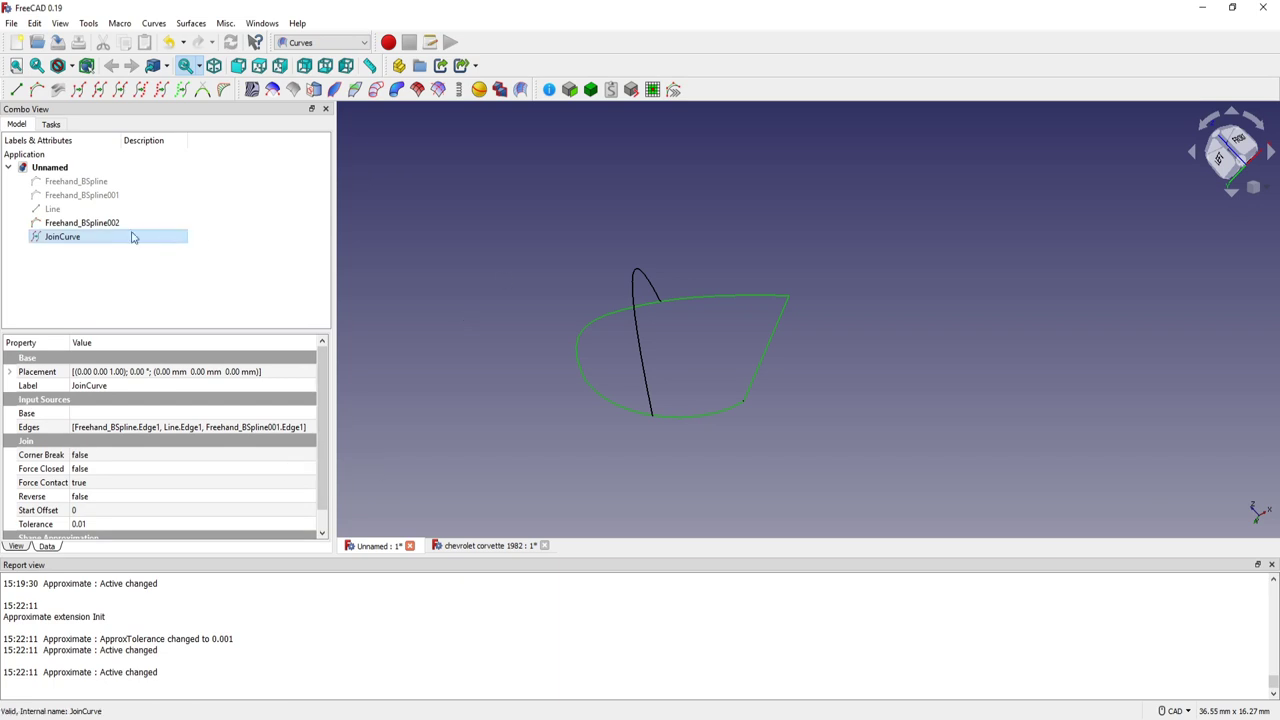
# - Hide the JoinCurve and show both freehand curves and the Line again
pyautogui.press('space')
pyautogui.click(70, 182)
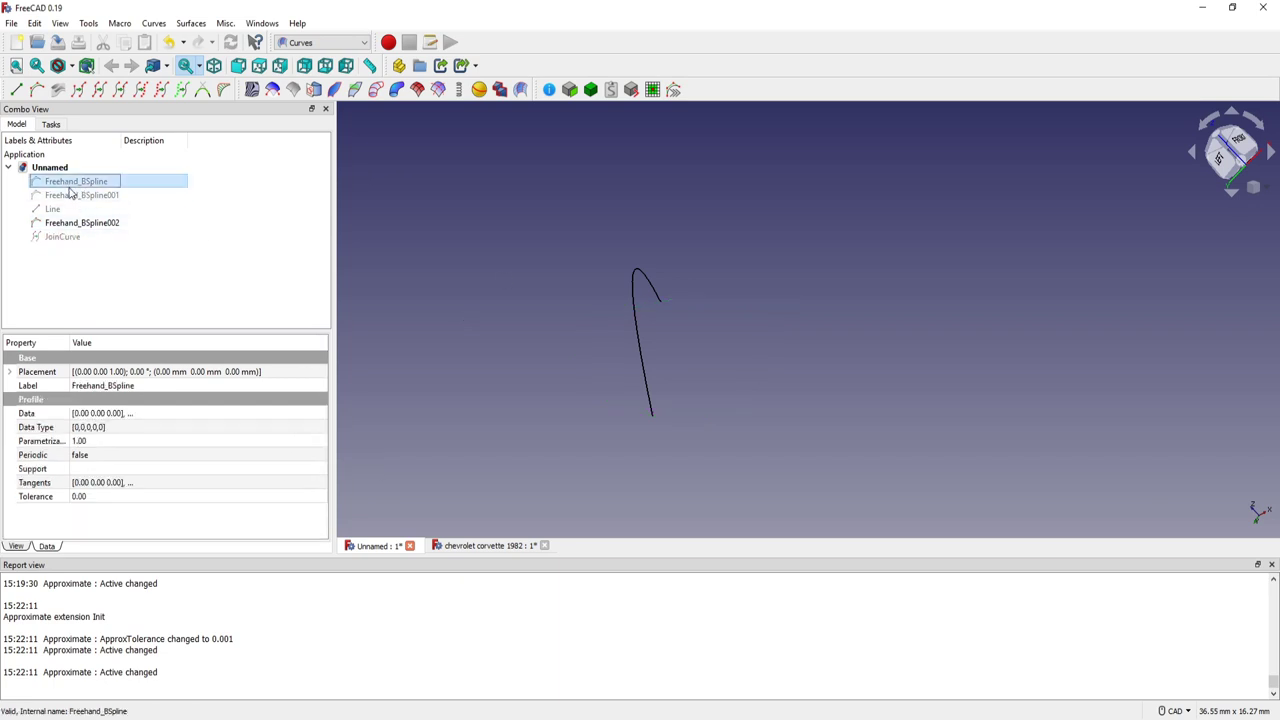
pyautogui.keyDown('shift'); pyautogui.click(57, 209); pyautogui.keyUp('shift')
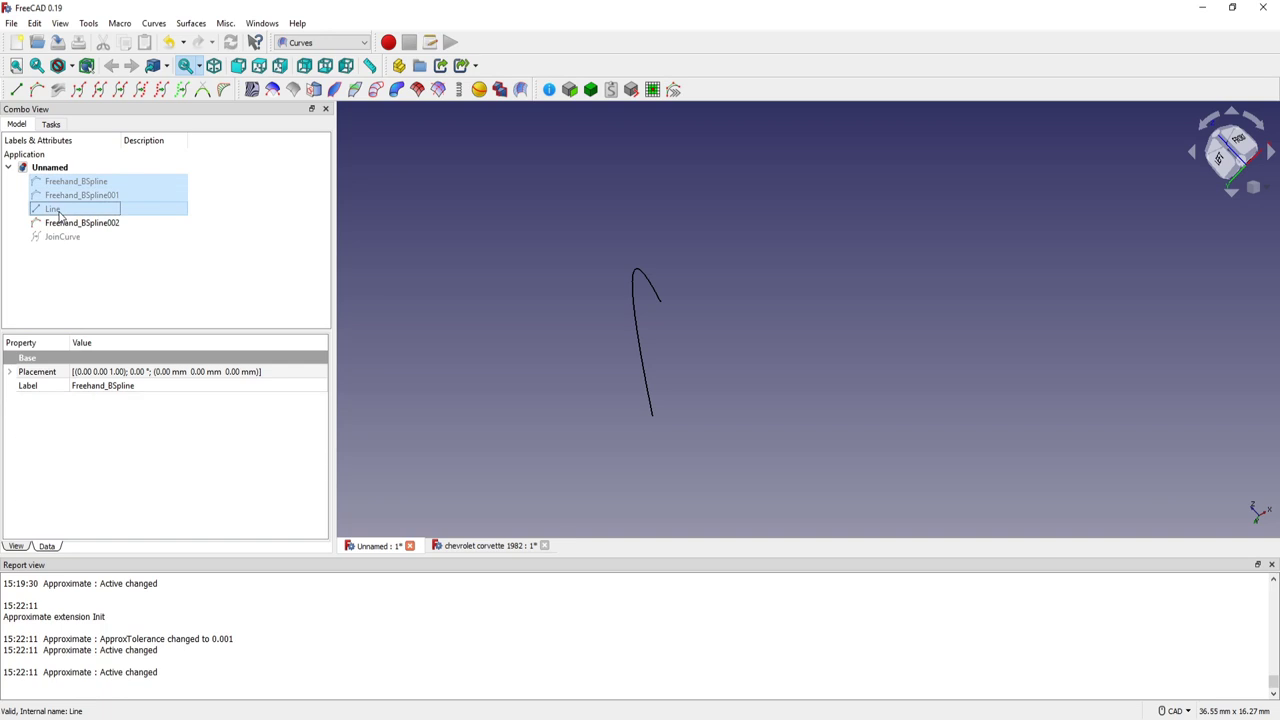
pyautogui.press('space')
pyautogui.click(501, 205)
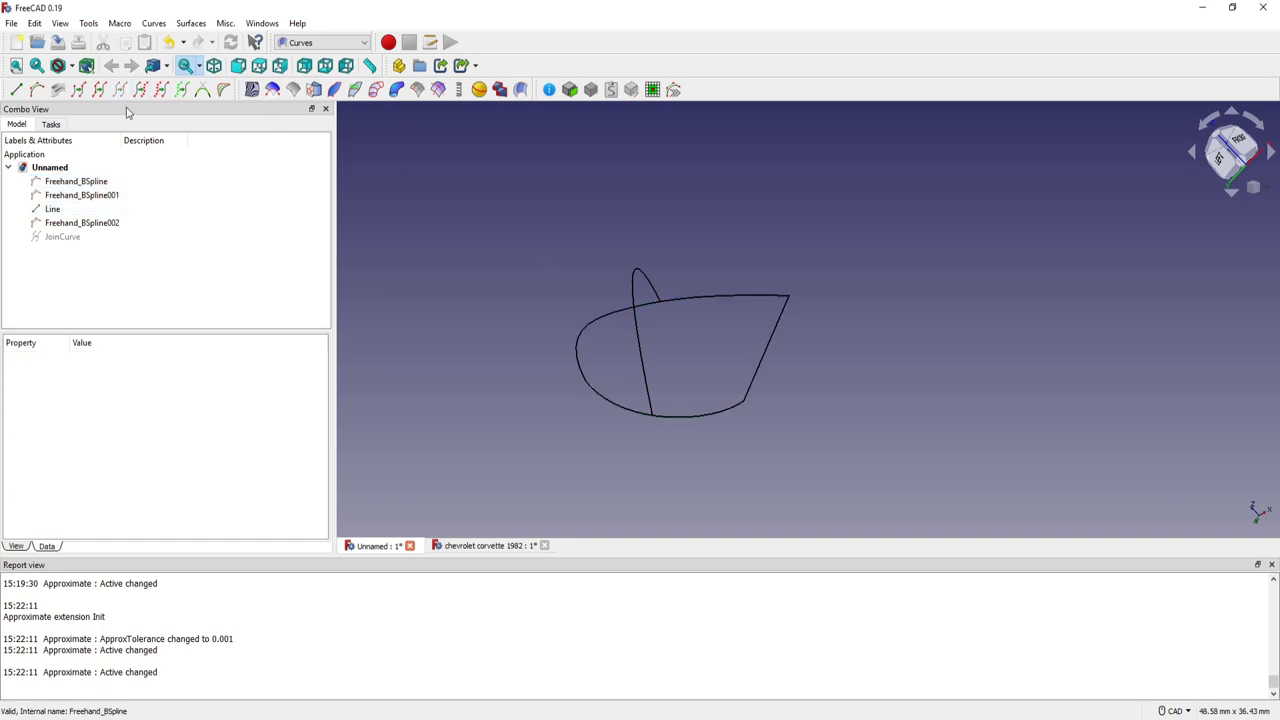
# - Delete the JoinCurve and apply Split Curve to the upper freehand curve
pyautogui.click(66, 236)
pyautogui.press('Delete')
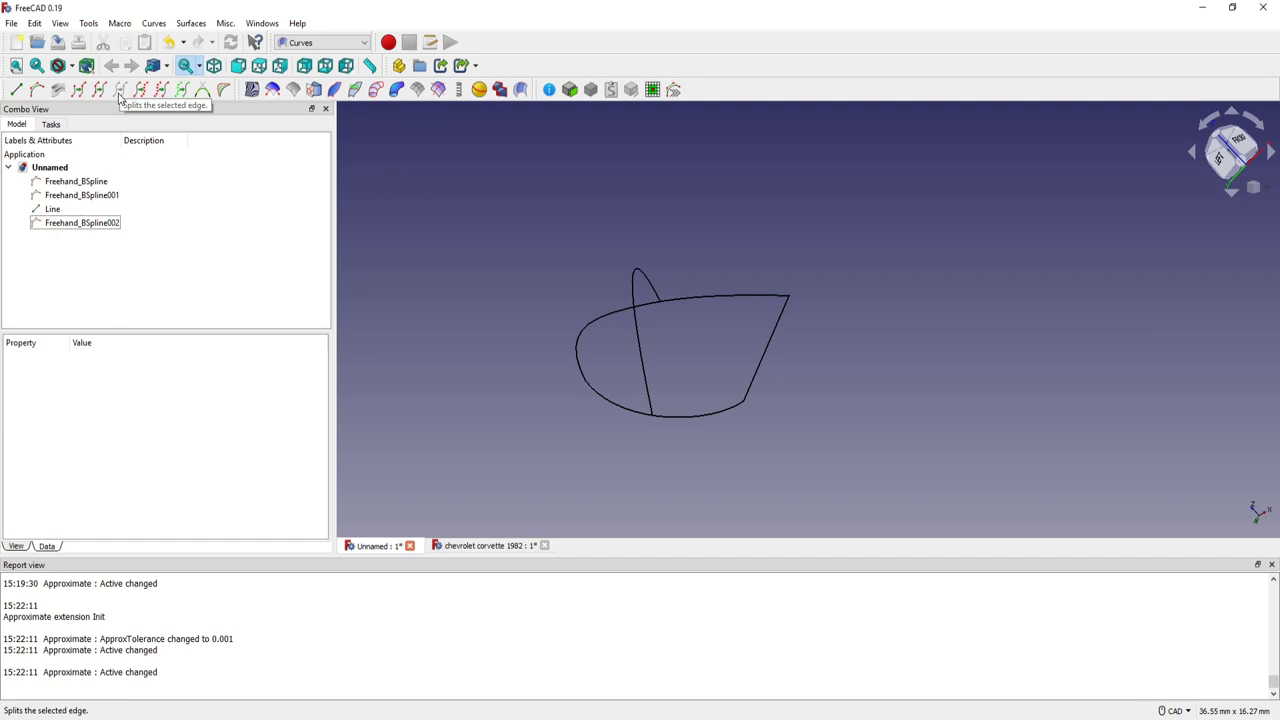
pyautogui.click(80, 226)
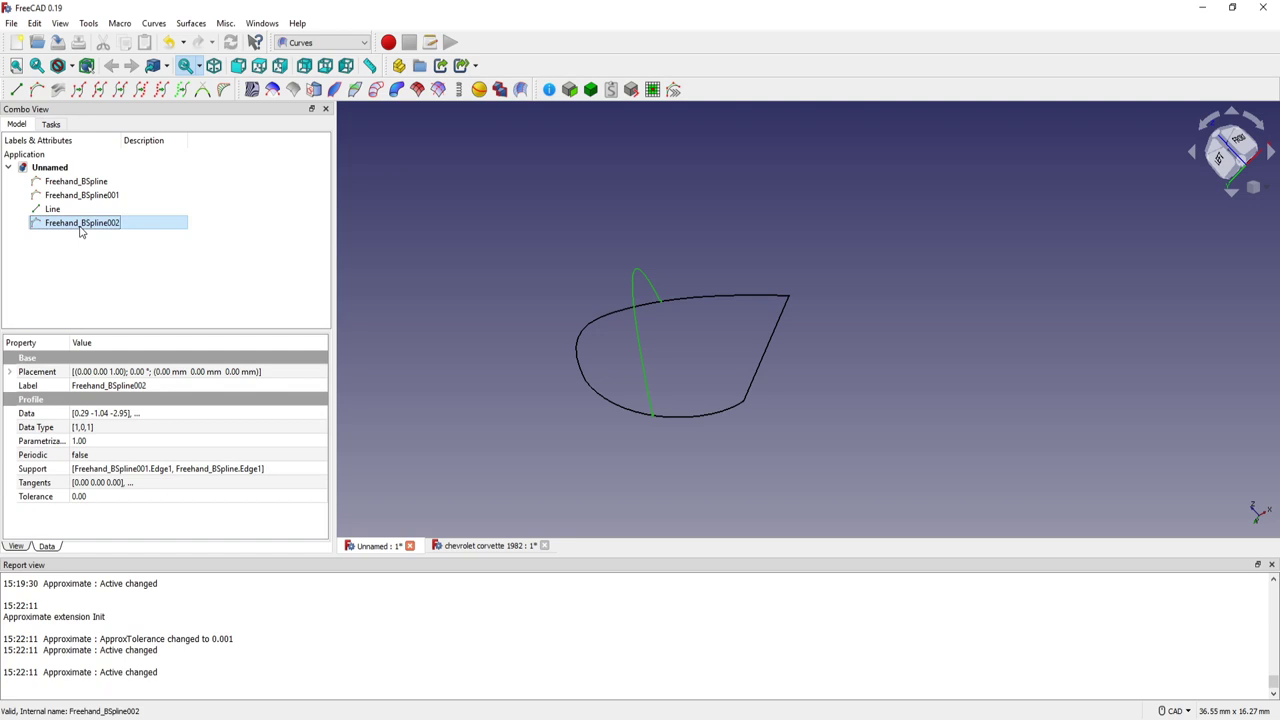
pyautogui.click(733, 295)
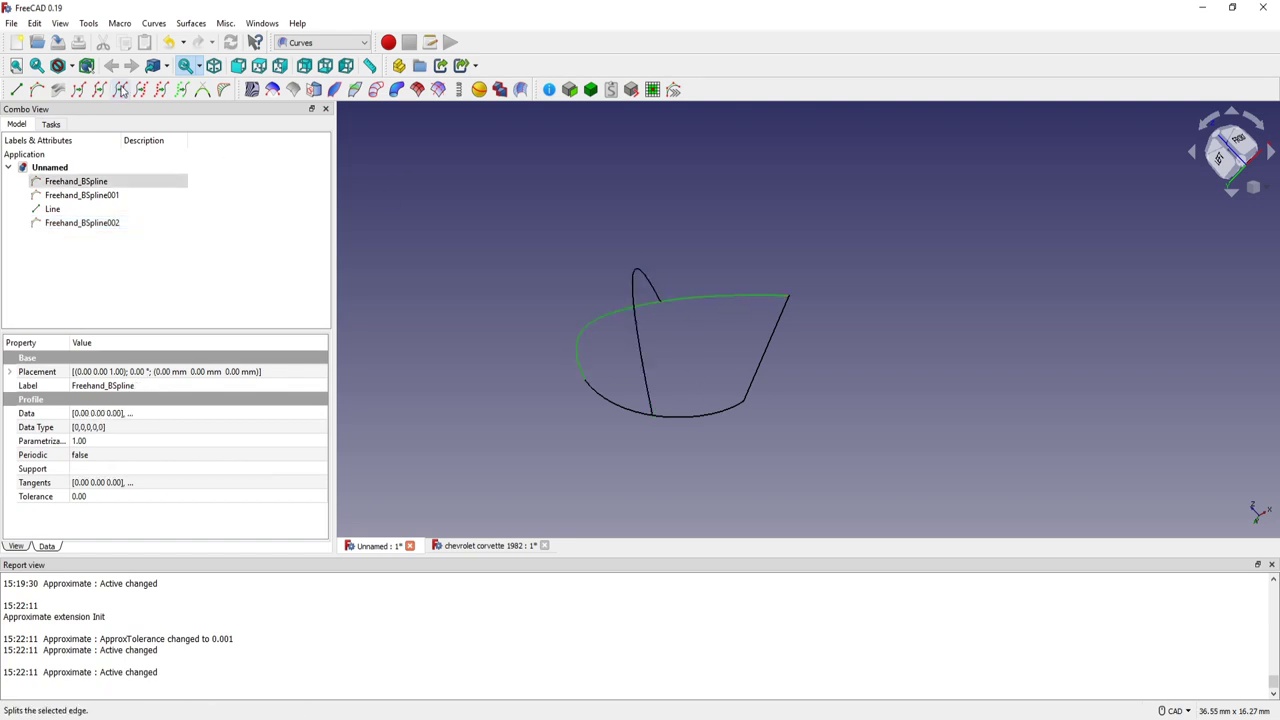
pyautogui.click(123, 91)
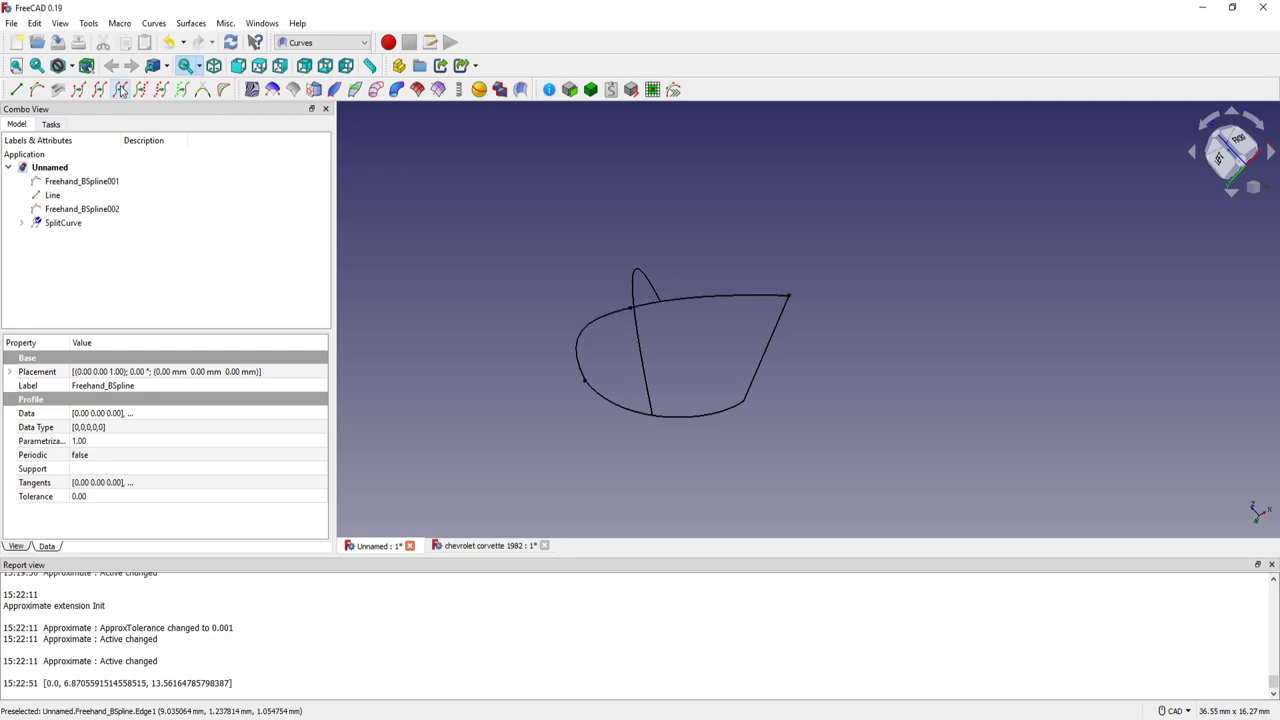
# - Recompute the document and open the SplitCurve's split Values for editing
pyautogui.scroll(2, 500, 398)
pyautogui.click(58, 223)
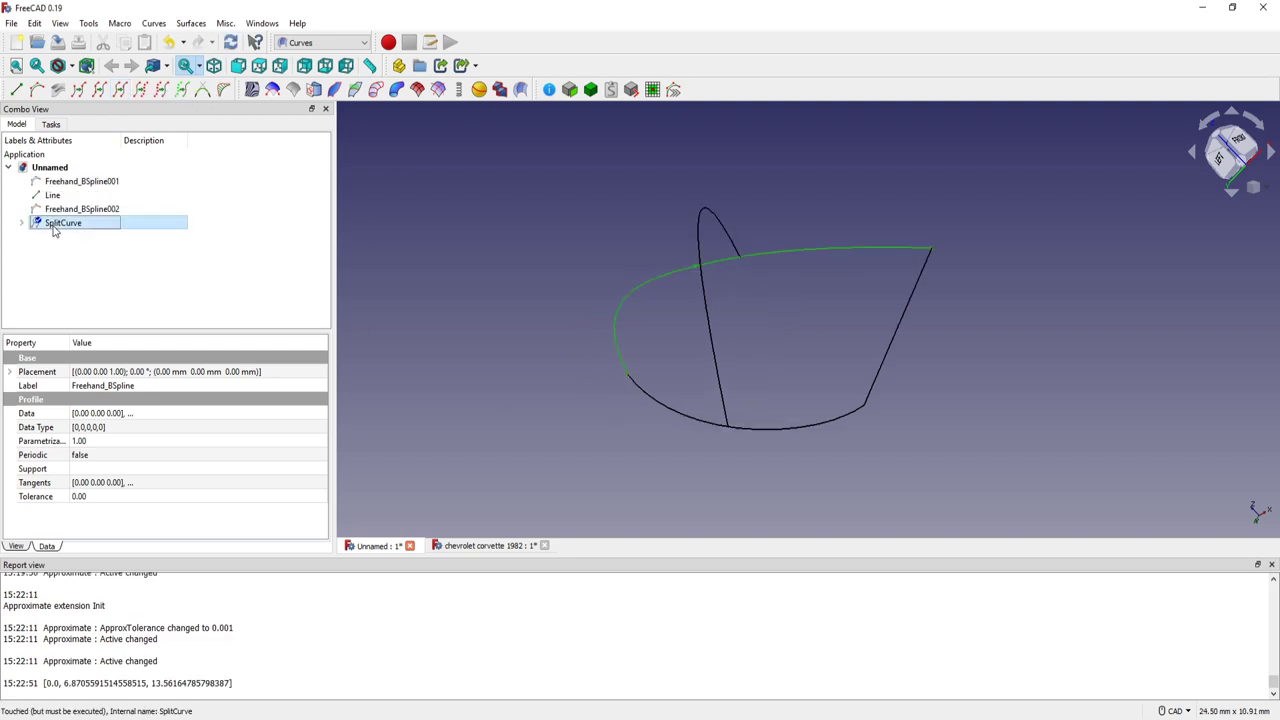
pyautogui.click(230, 42)
pyautogui.click(531, 301)
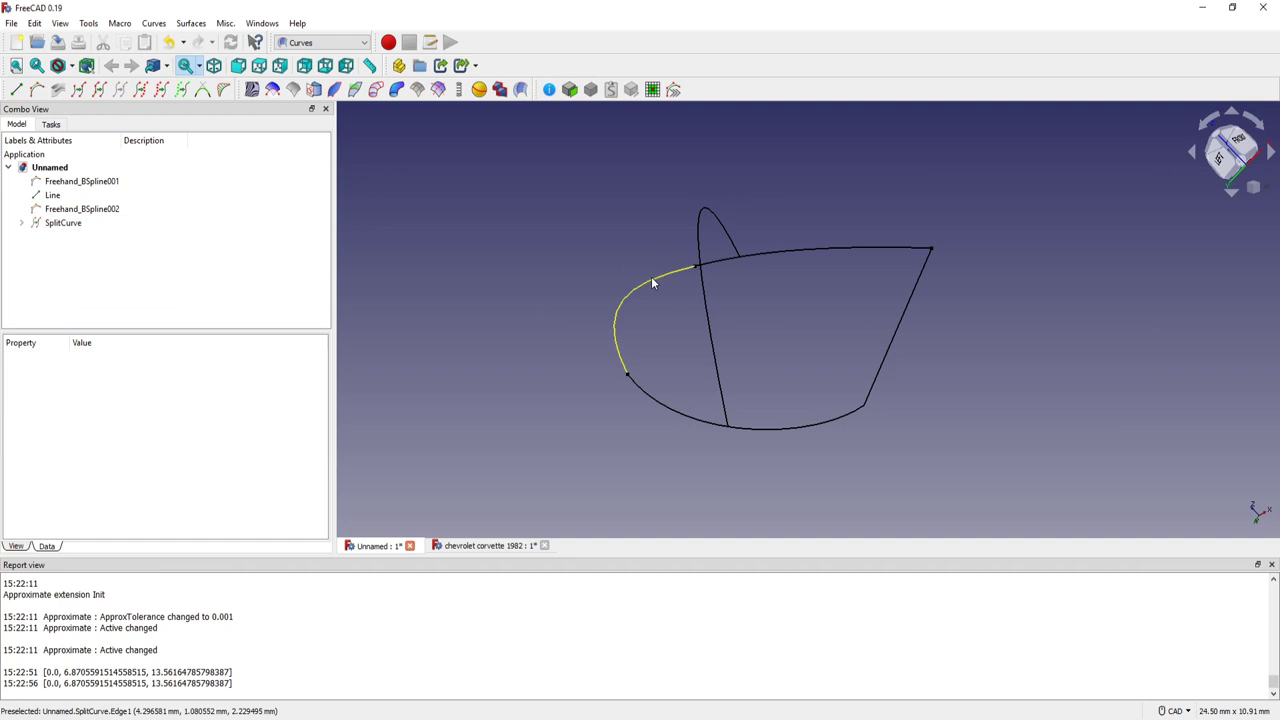
pyautogui.click(652, 282)
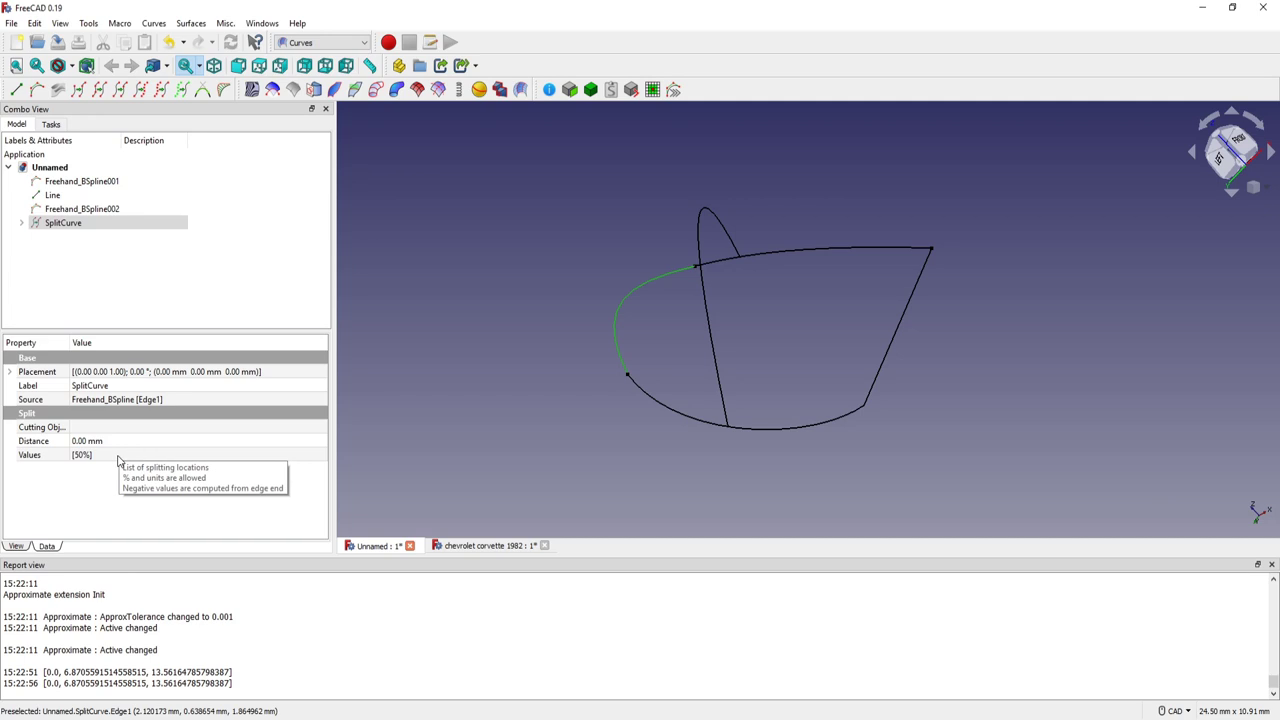
pyautogui.click(118, 455)
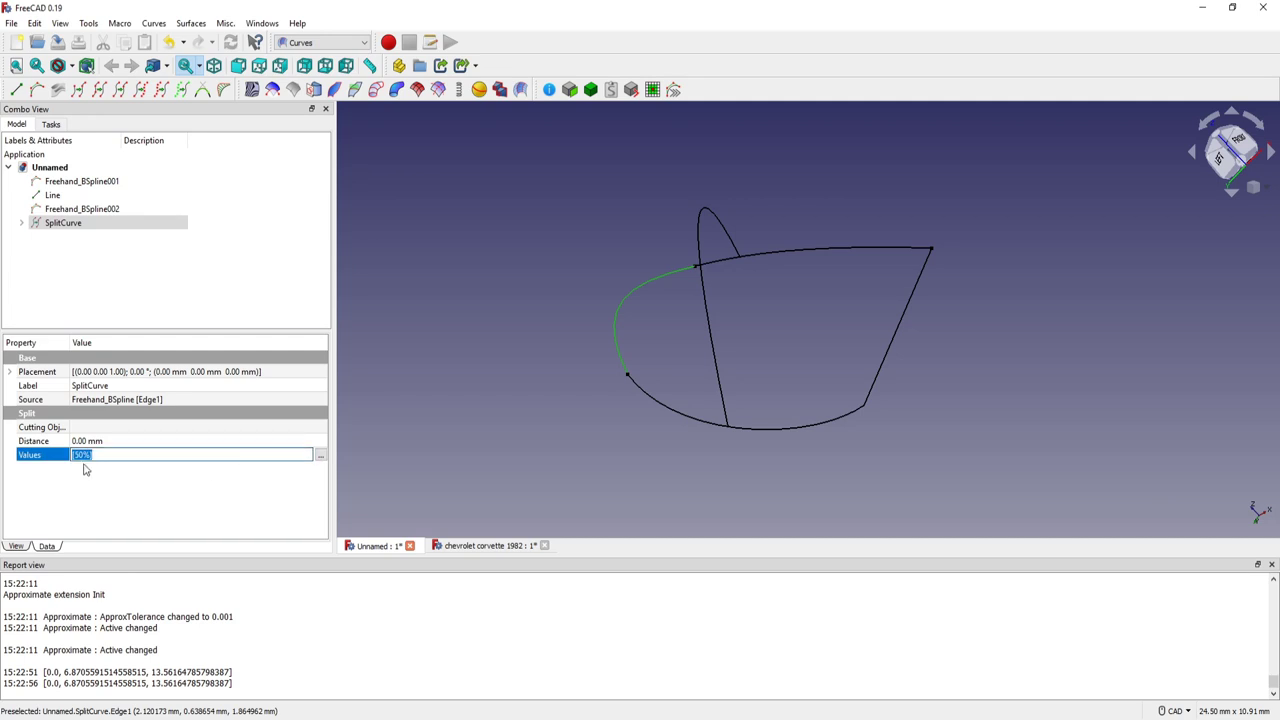
# - Change the split value from 50% to 10% and check the result
pyautogui.click(78, 456)
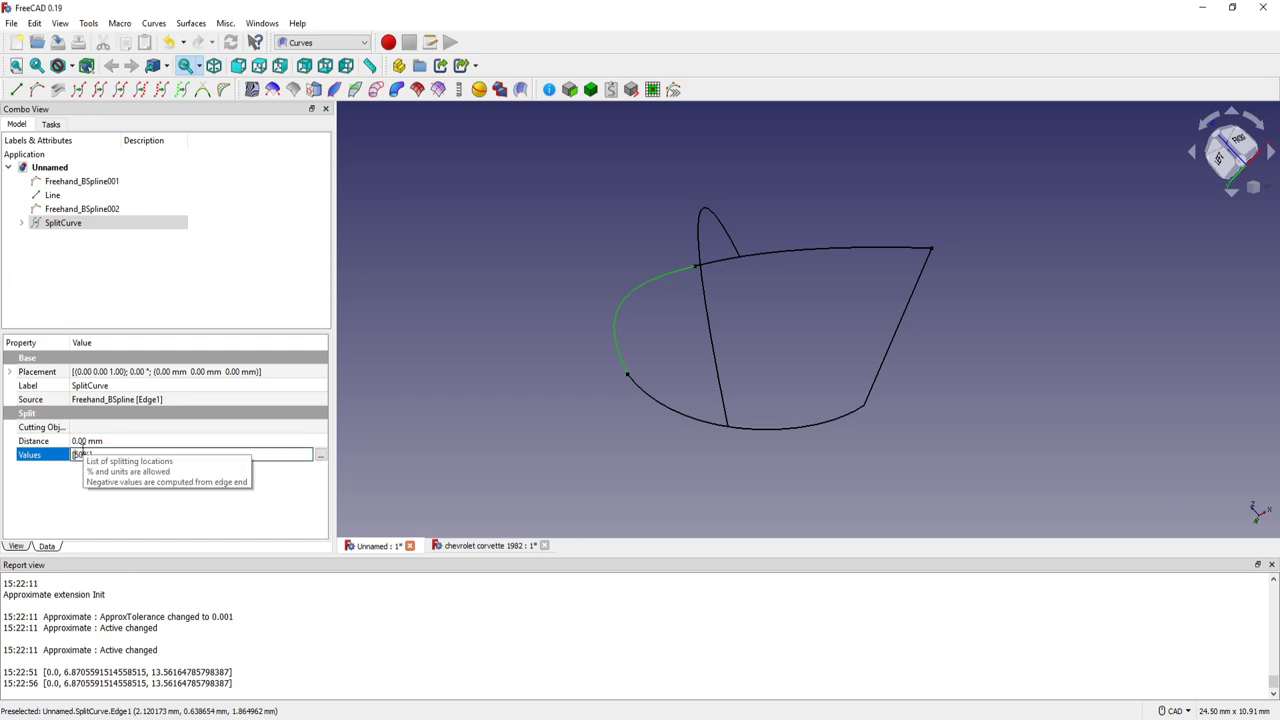
pyautogui.press('BackSpace')
pyautogui.write('1')
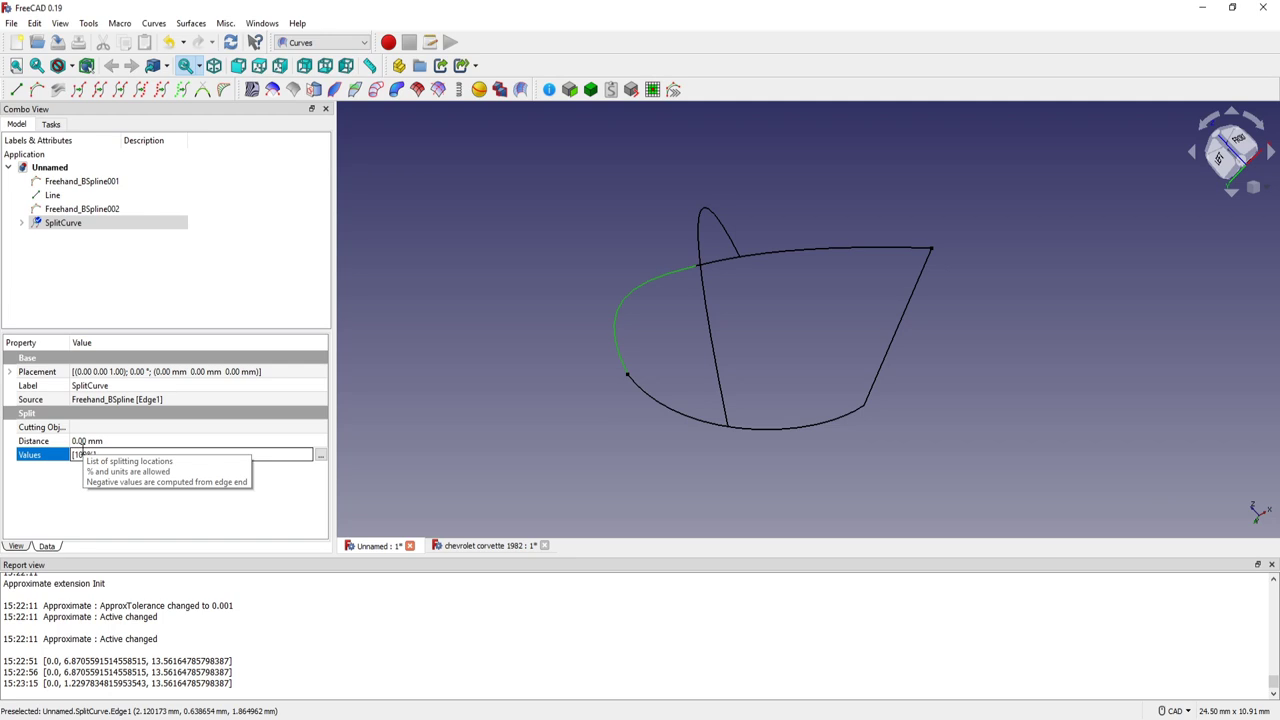
pyautogui.click(584, 321)
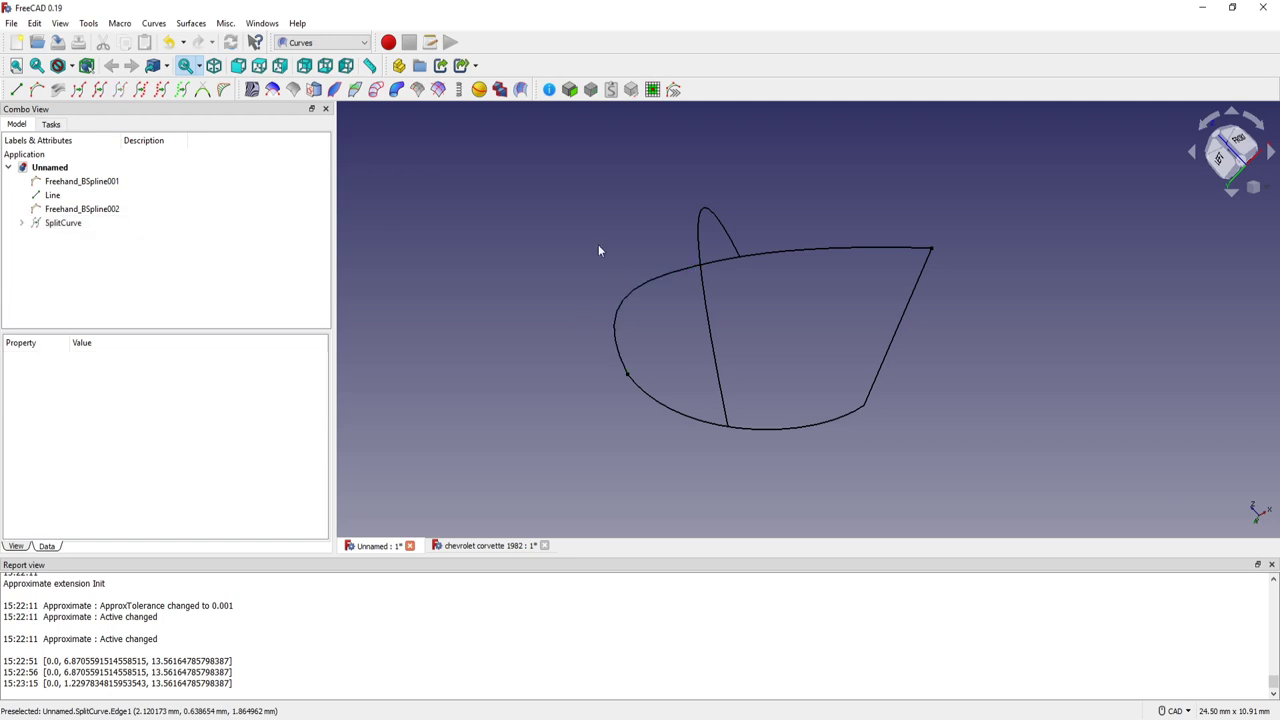
pyautogui.click(773, 260)
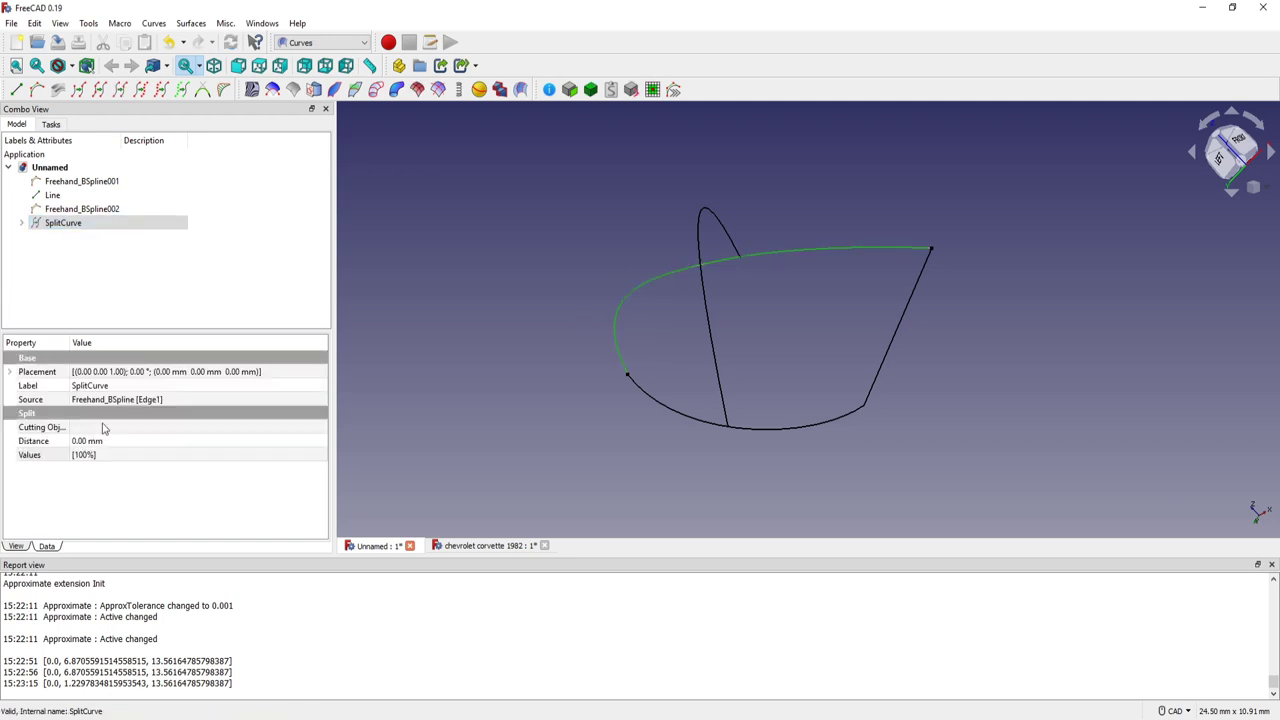
# - In the Values list dialog, enter split values 10%, 20% and 50%
pyautogui.click(113, 456)
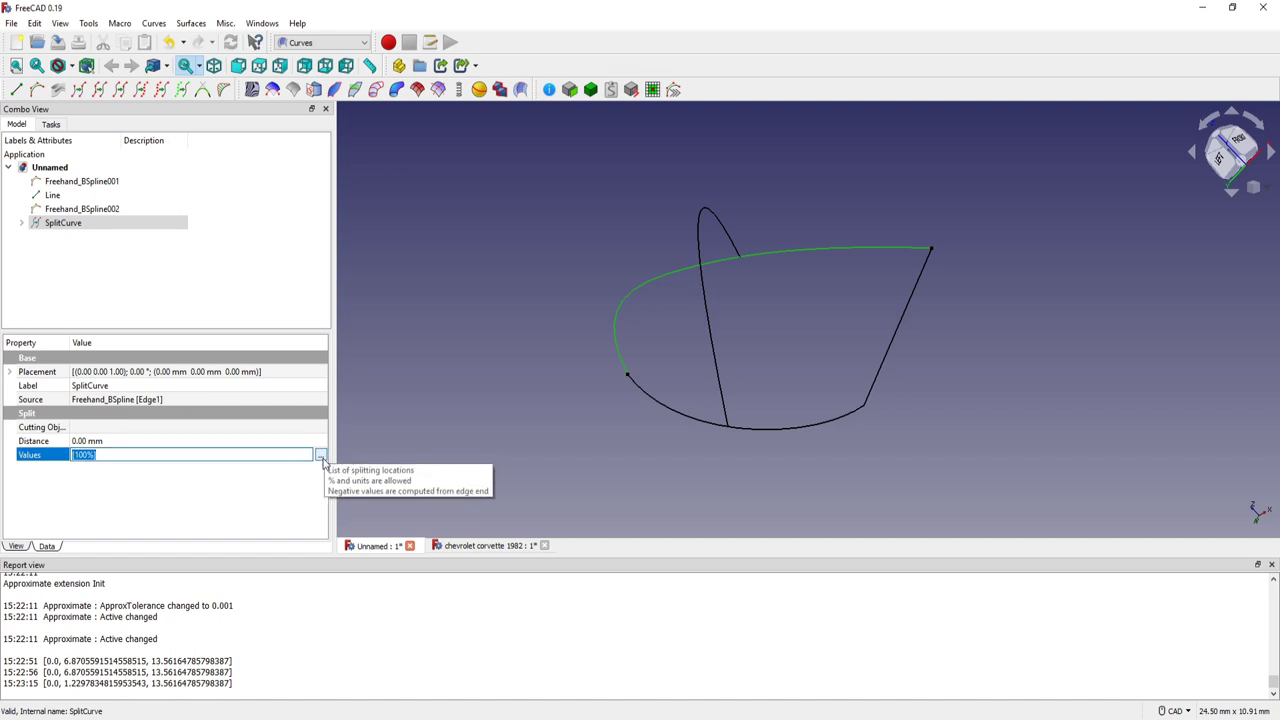
pyautogui.click(321, 456)
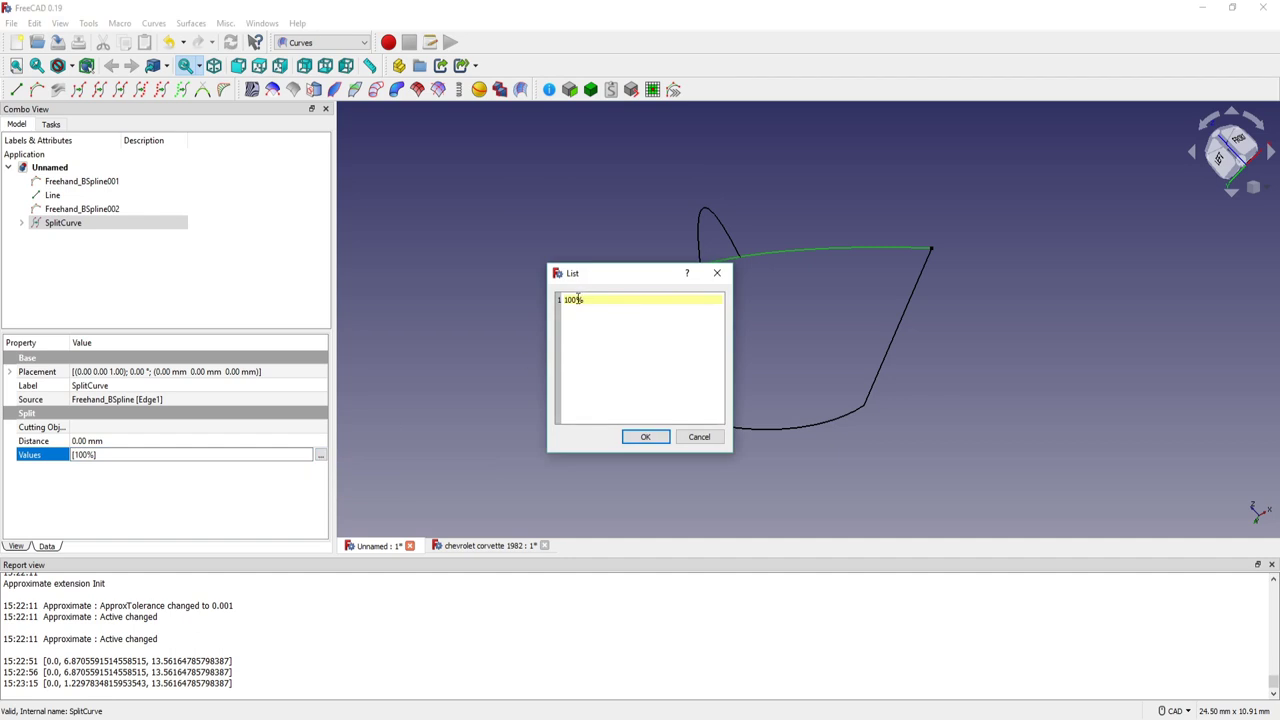
pyautogui.moveTo(590, 298); pyautogui.dragTo(564, 299)
pyautogui.press('BackSpace')
pyautogui.press('Return')
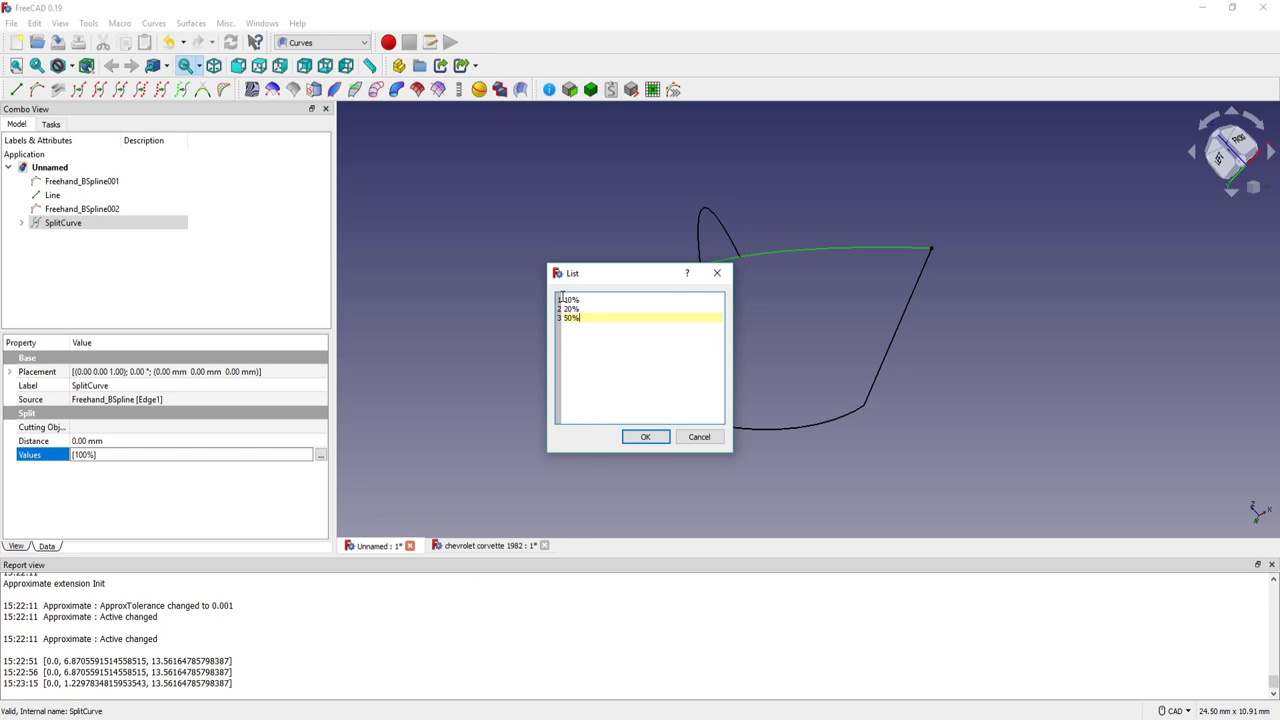
pyautogui.click(630, 436)
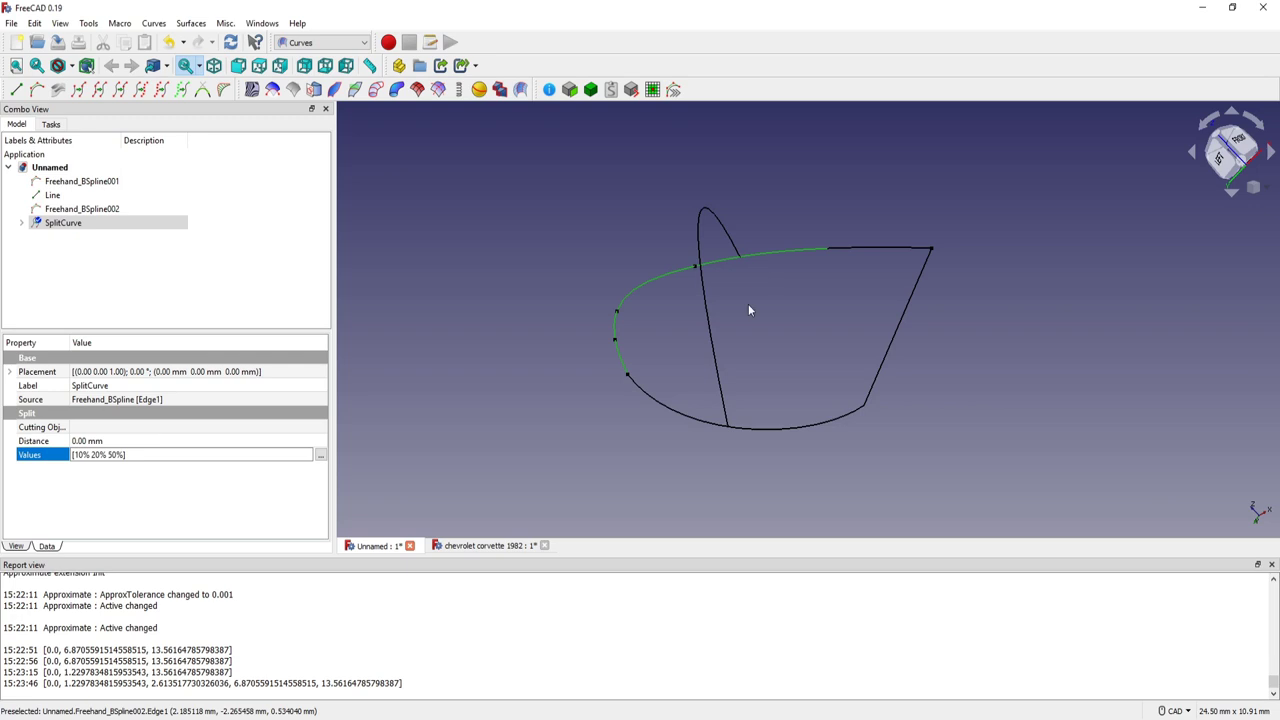
# - Commit split values 10%, 20%, 50%, orbit to inspect the pieces, and select the lower arc
pyautogui.moveTo(748, 310)
pyautogui.mouseDown(button='middle')
pyautogui.moveTo(694, 343)
pyautogui.moveTo(643, 337)
pyautogui.moveTo(937, 309)
pyautogui.moveTo(936, 372)
pyautogui.moveTo(862, 274)
pyautogui.mouseUp(button='middle')
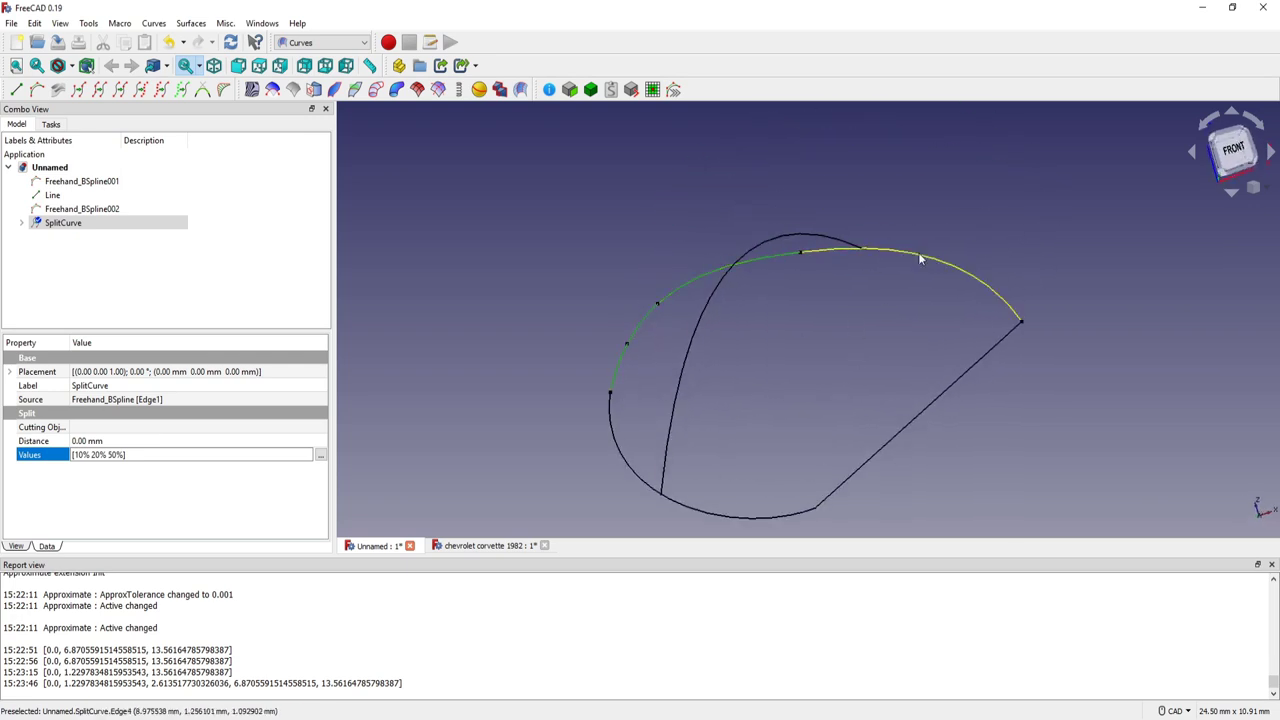
pyautogui.press('Return')
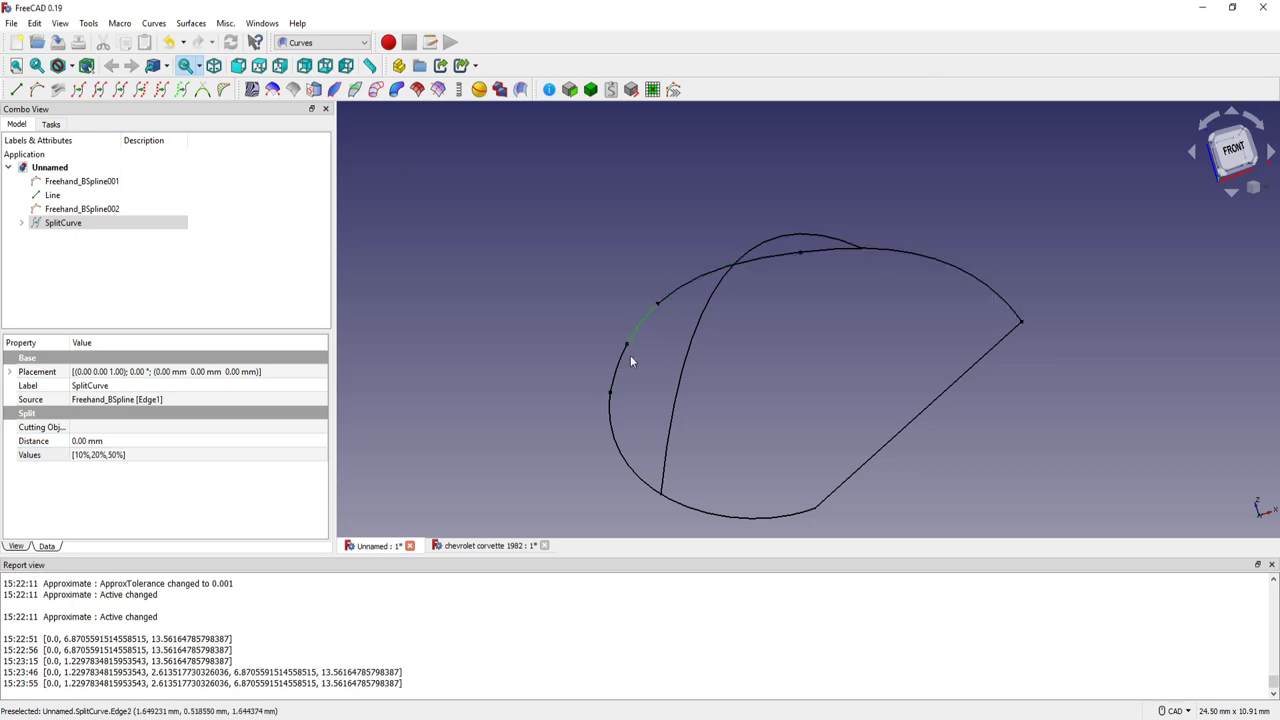
pyautogui.moveTo(783, 328)
pyautogui.mouseDown(button='middle')
pyautogui.moveTo(731, 340)
pyautogui.moveTo(810, 333)
pyautogui.moveTo(792, 369)
pyautogui.mouseUp(button='middle')
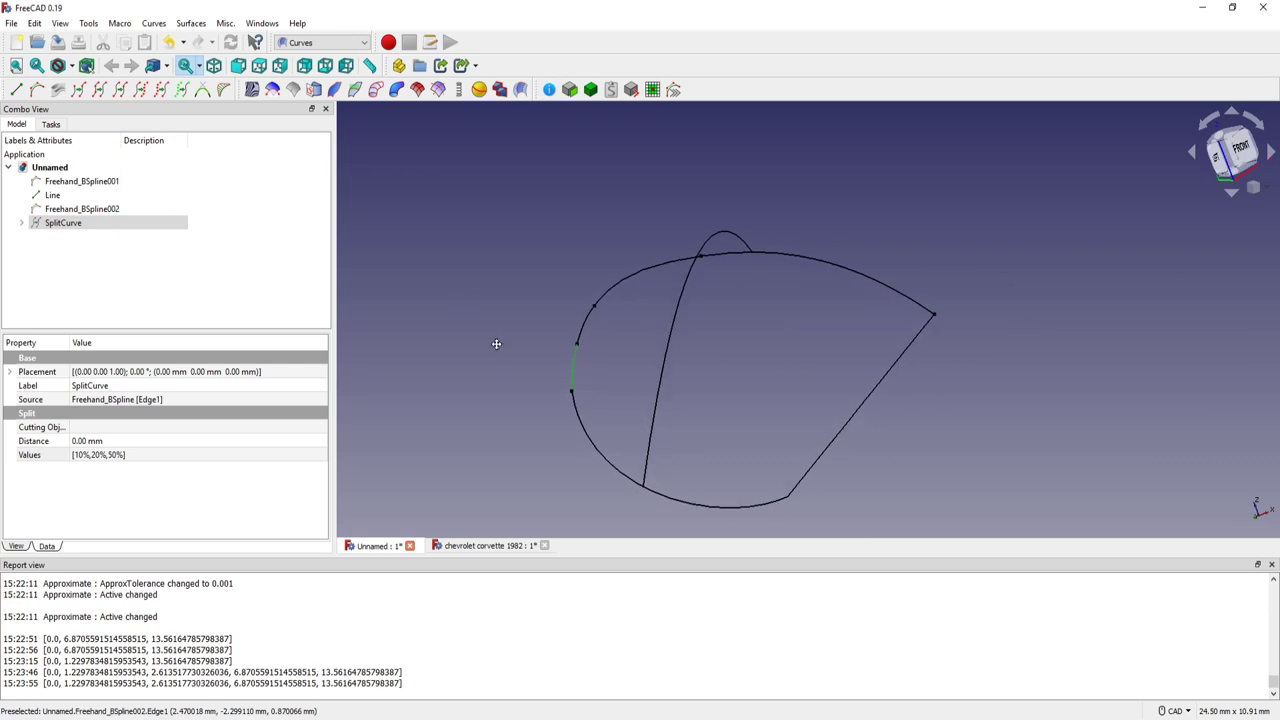
pyautogui.moveTo(494, 343); pyautogui.dragTo(478, 295, button='middle')
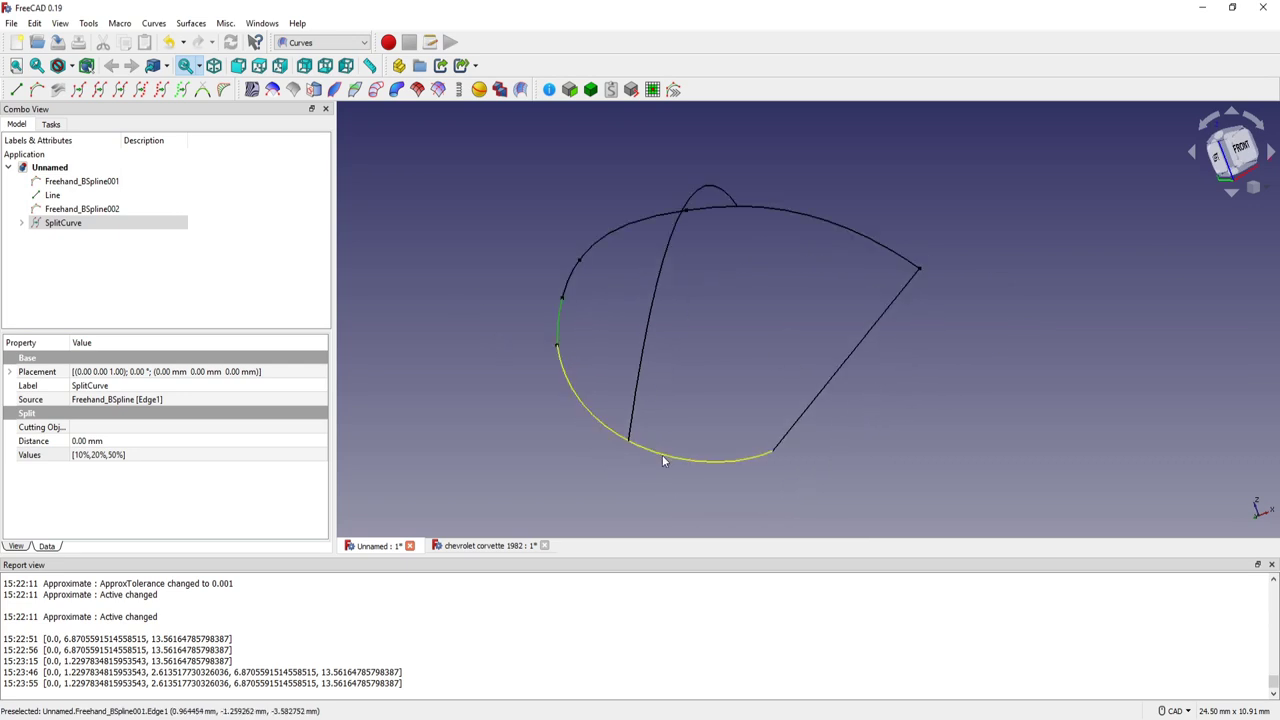
pyautogui.click(662, 455)
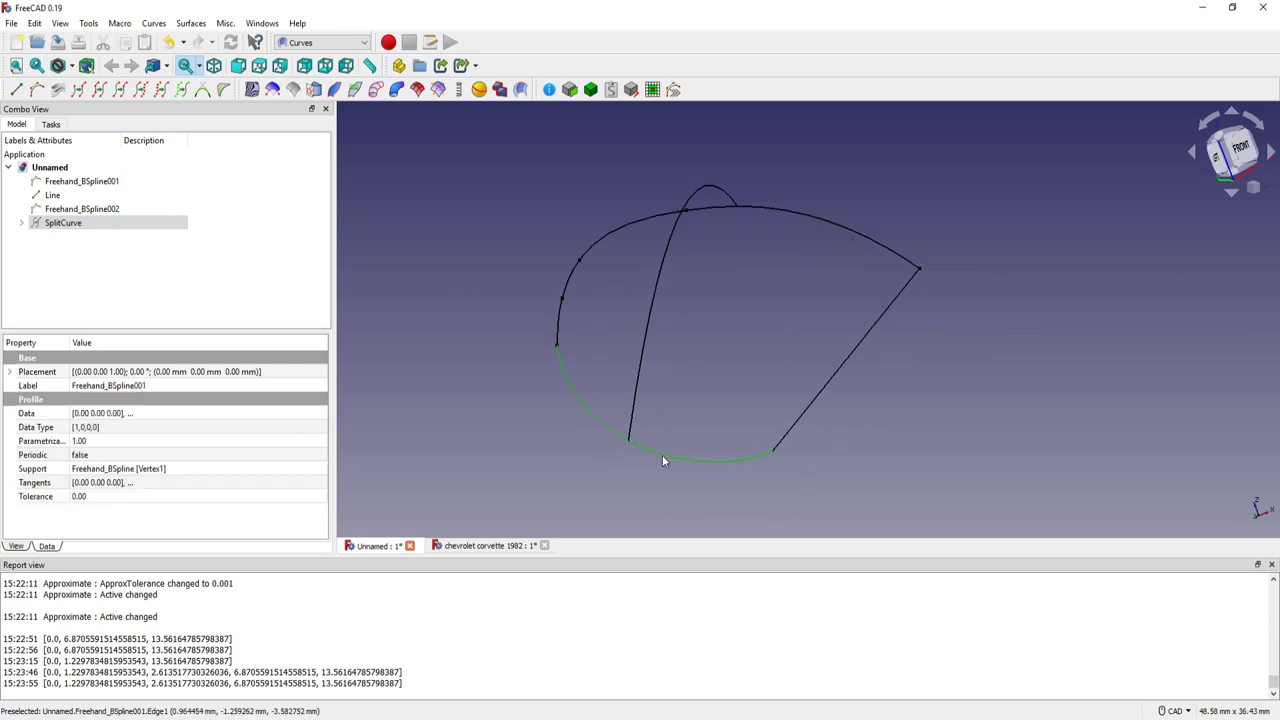
# - Split the lower arc into SplitCurve001 and change its split value from 50% to 100%
pyautogui.click(120, 90)
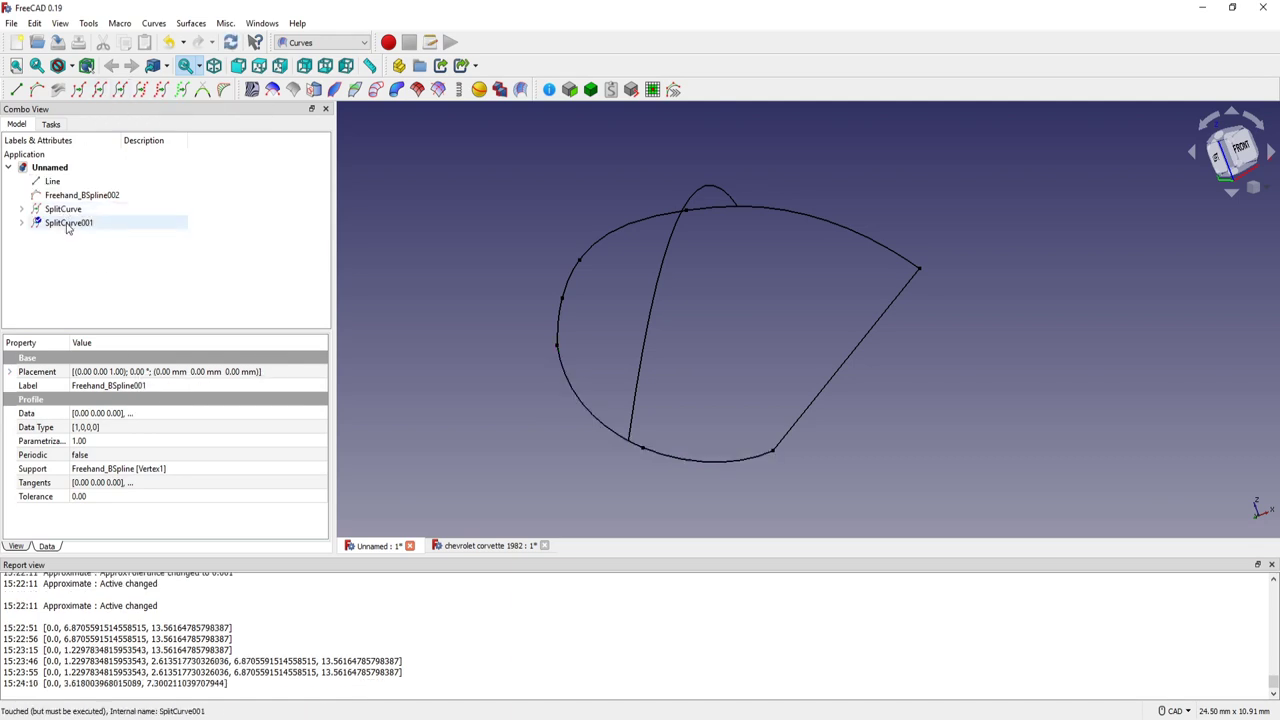
pyautogui.click(66, 223)
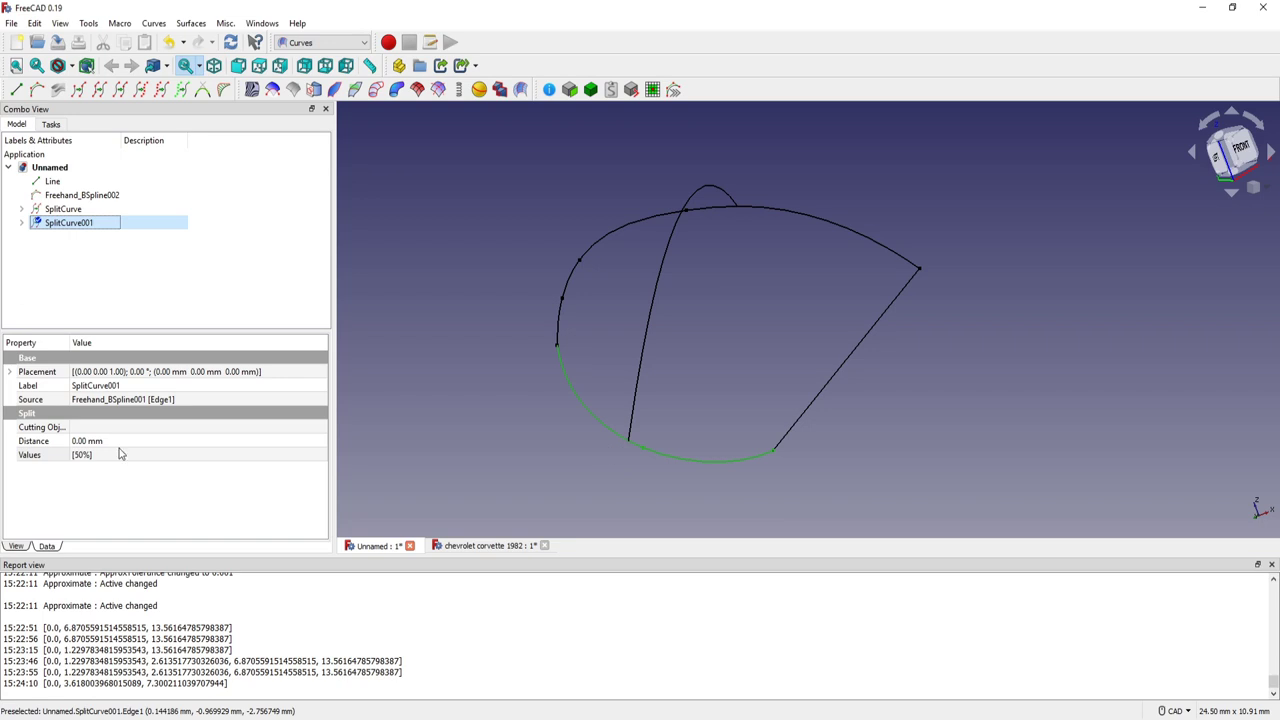
pyautogui.click(86, 455)
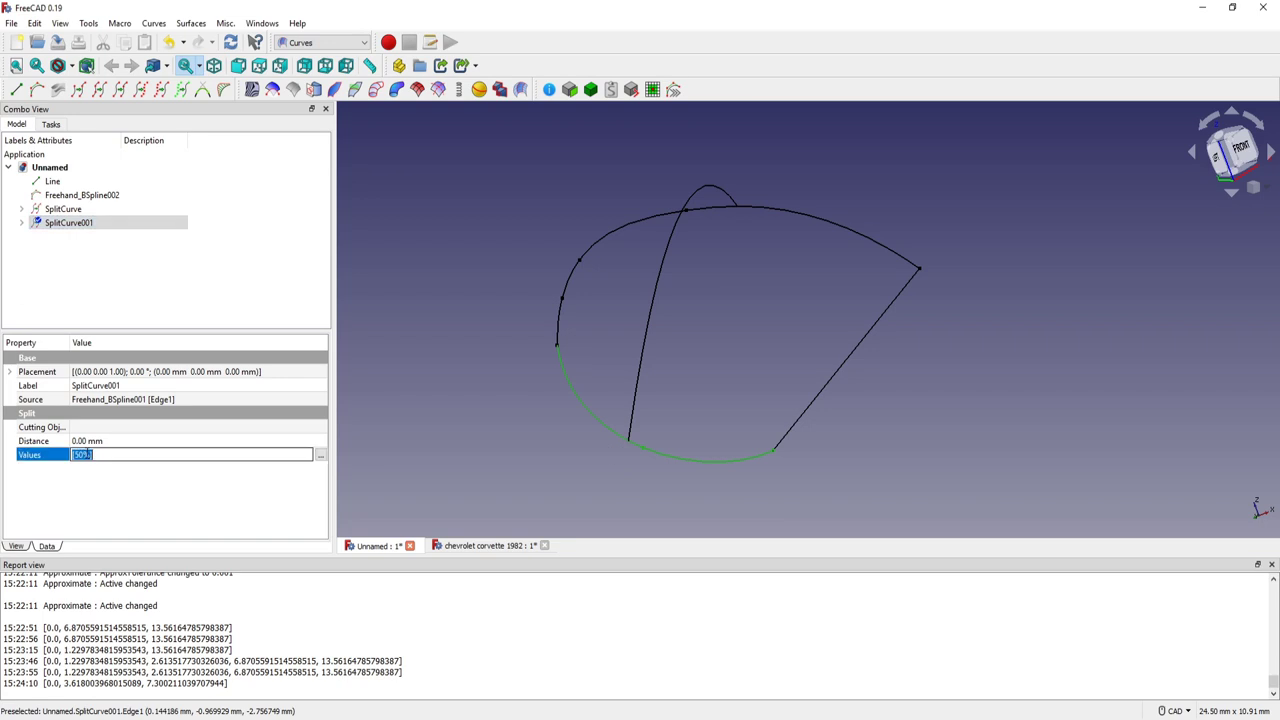
pyautogui.click(90, 455)
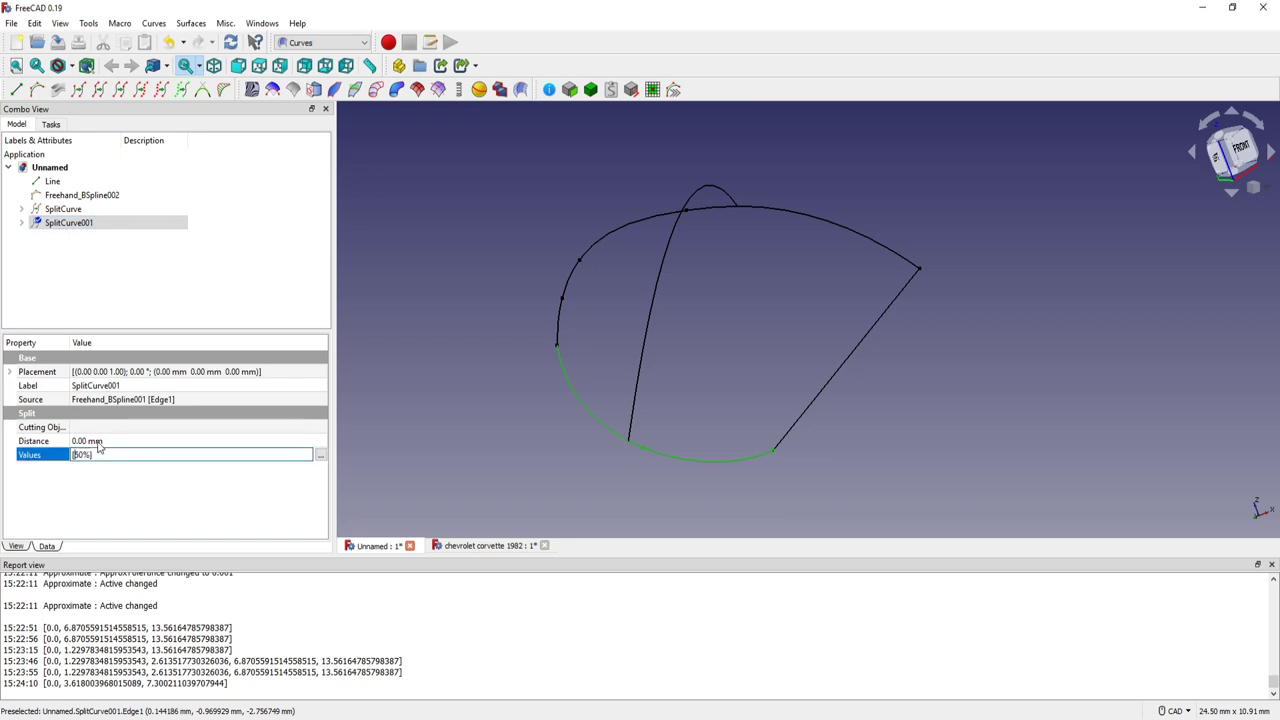
pyautogui.press('Delete')
pyautogui.write('10')
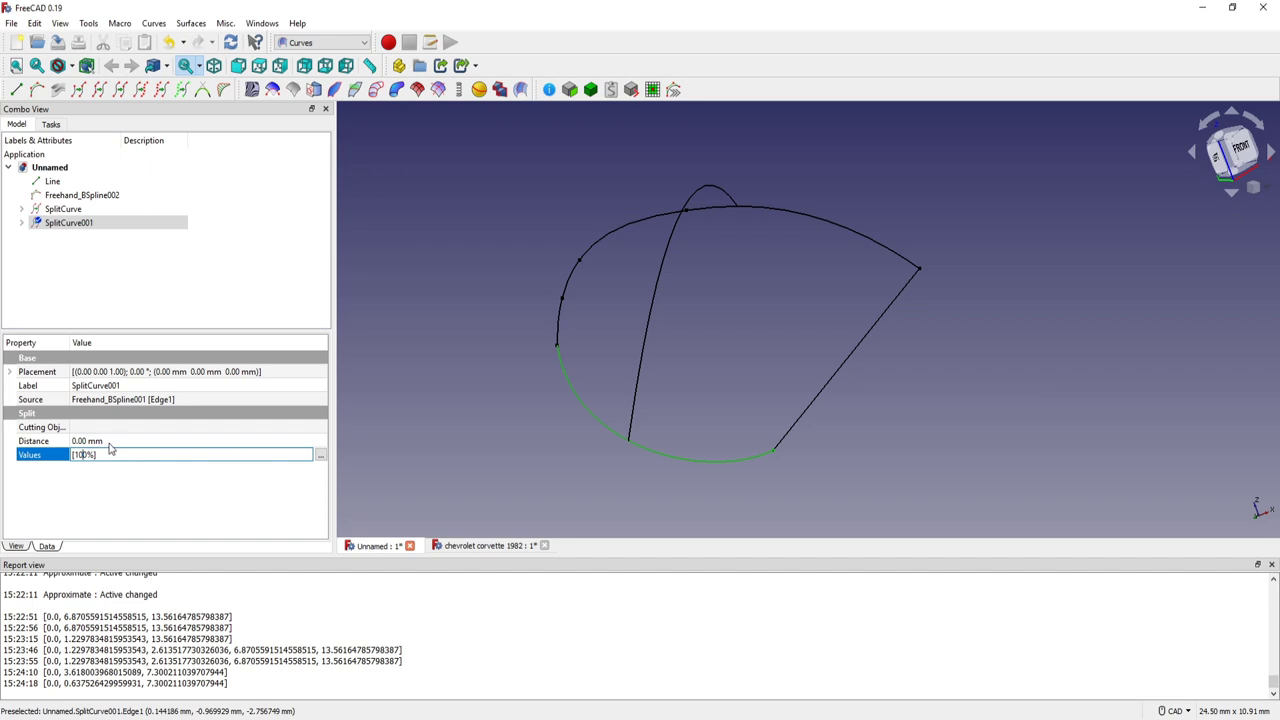
pyautogui.click(112, 442)
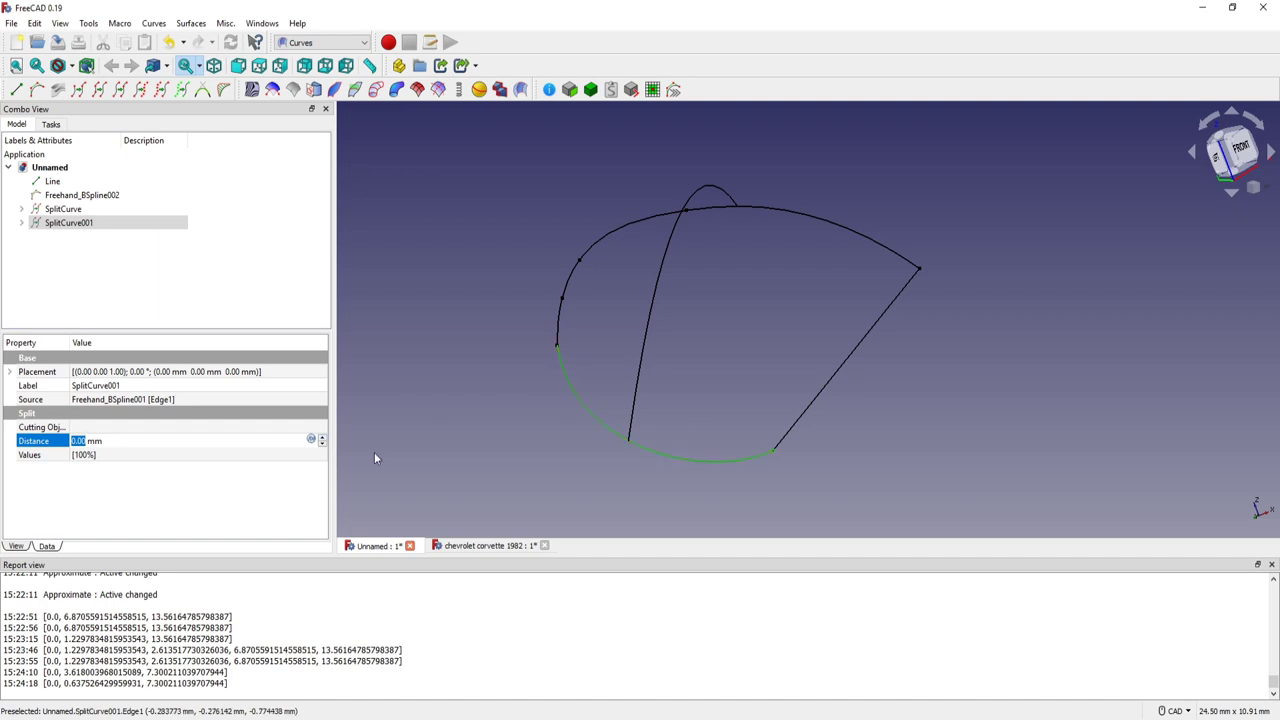
# - Step the split distance up and down, then reset it to 0 mm
pyautogui.click(322, 439)
pyautogui.click(322, 439)
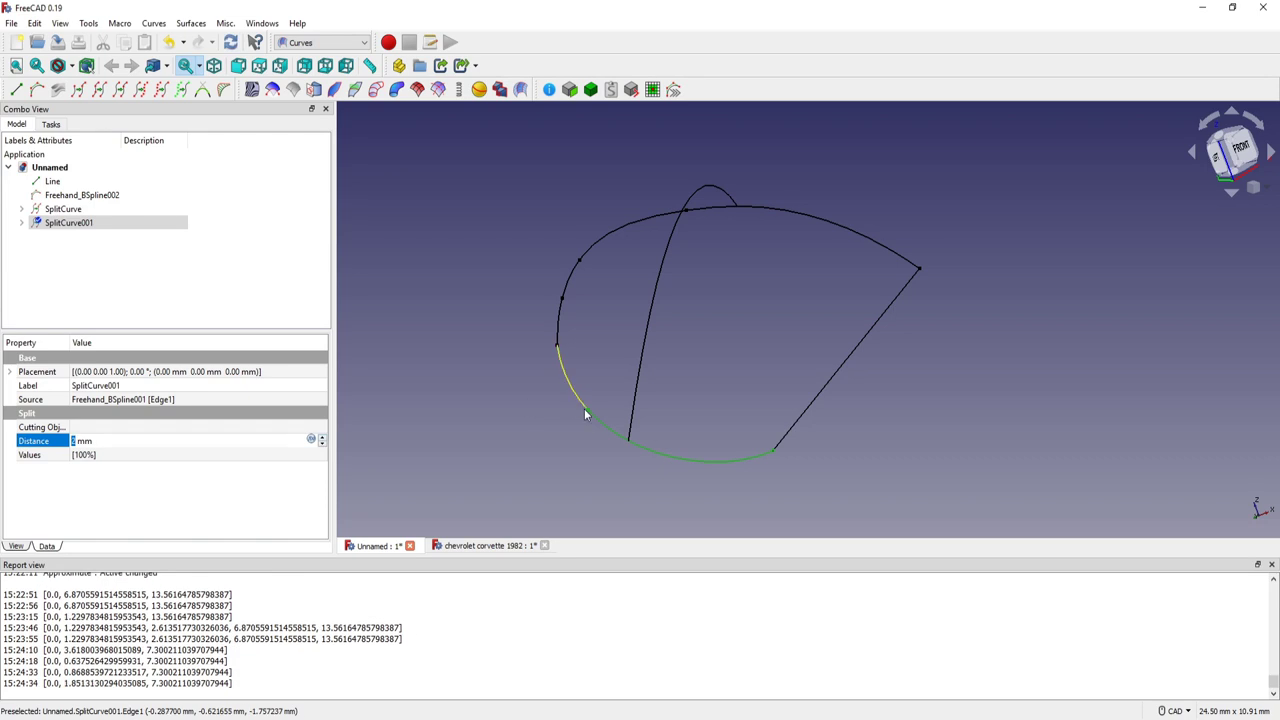
pyautogui.click(321, 438)
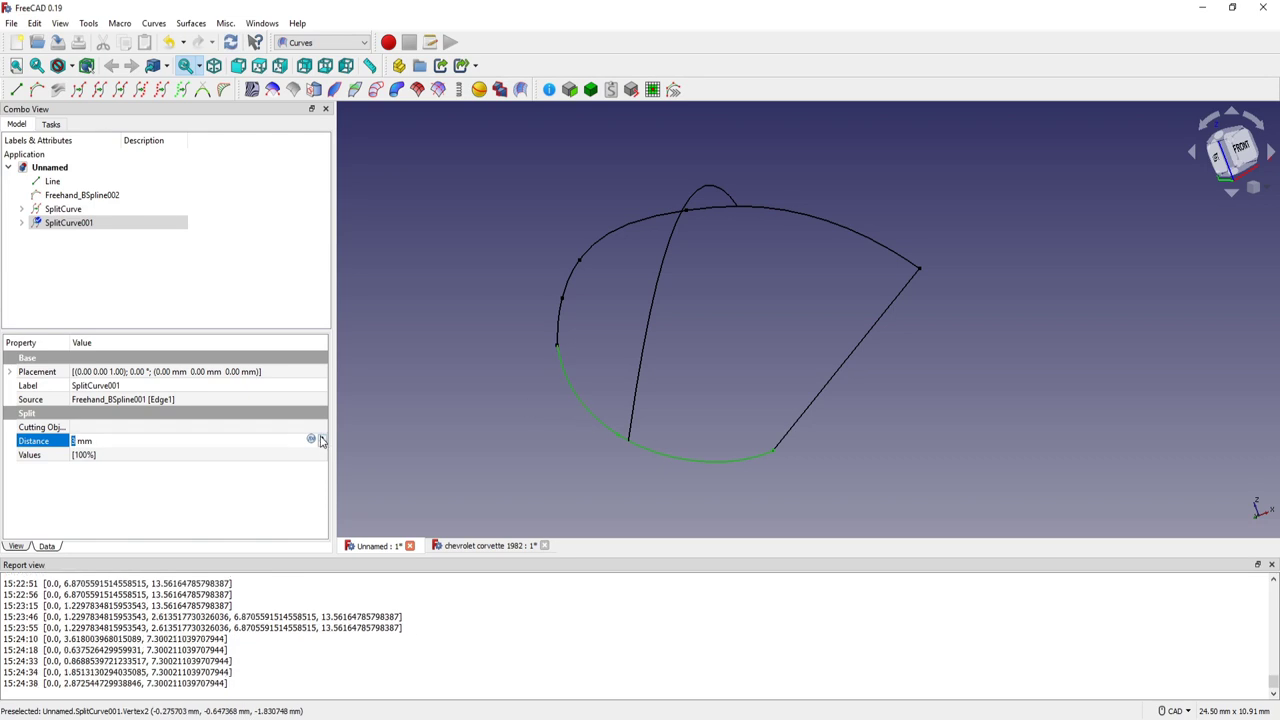
pyautogui.click(321, 438)
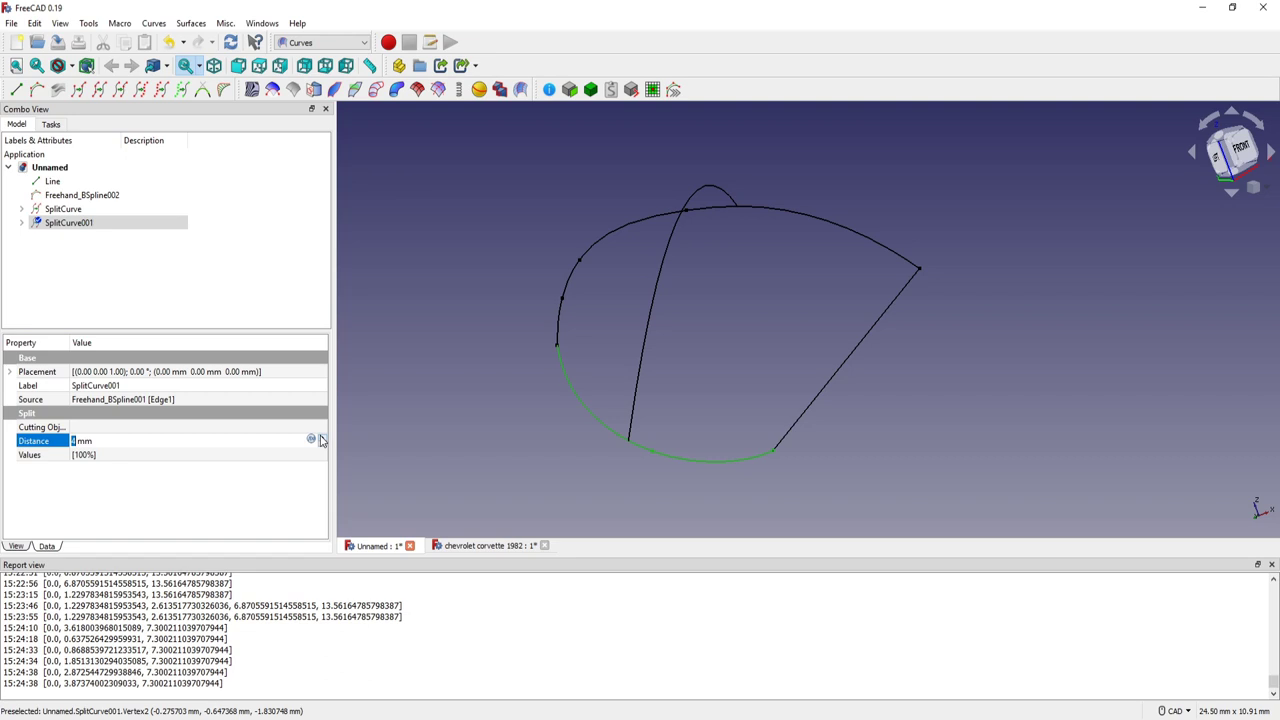
pyautogui.click(321, 438)
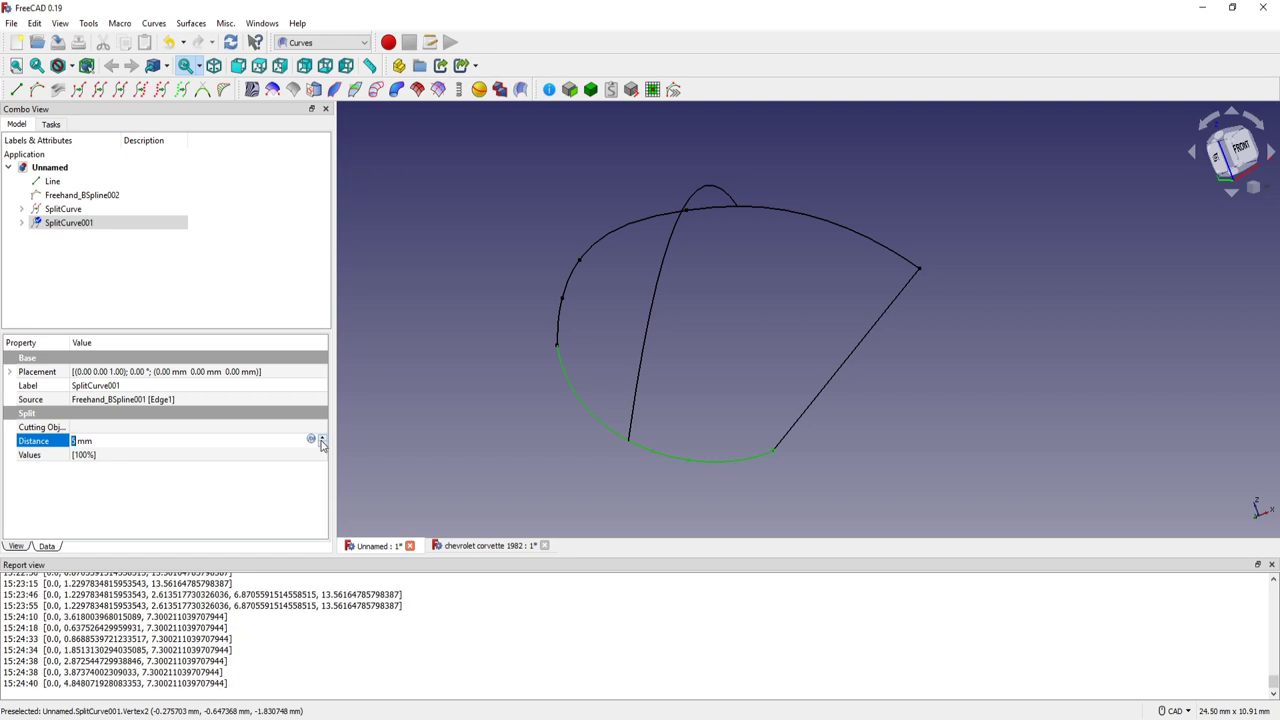
pyautogui.click(321, 444)
pyautogui.click(321, 444)
pyautogui.click(321, 444)
pyautogui.click(321, 444)
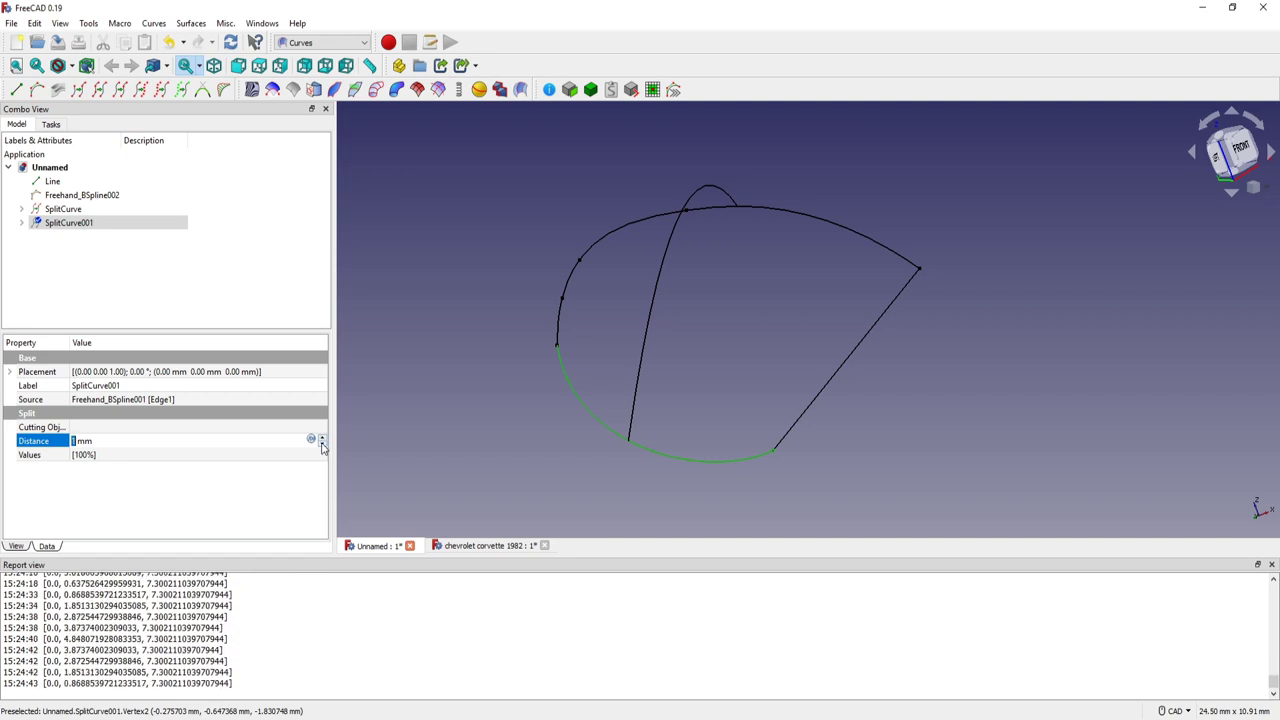
pyautogui.click(321, 444)
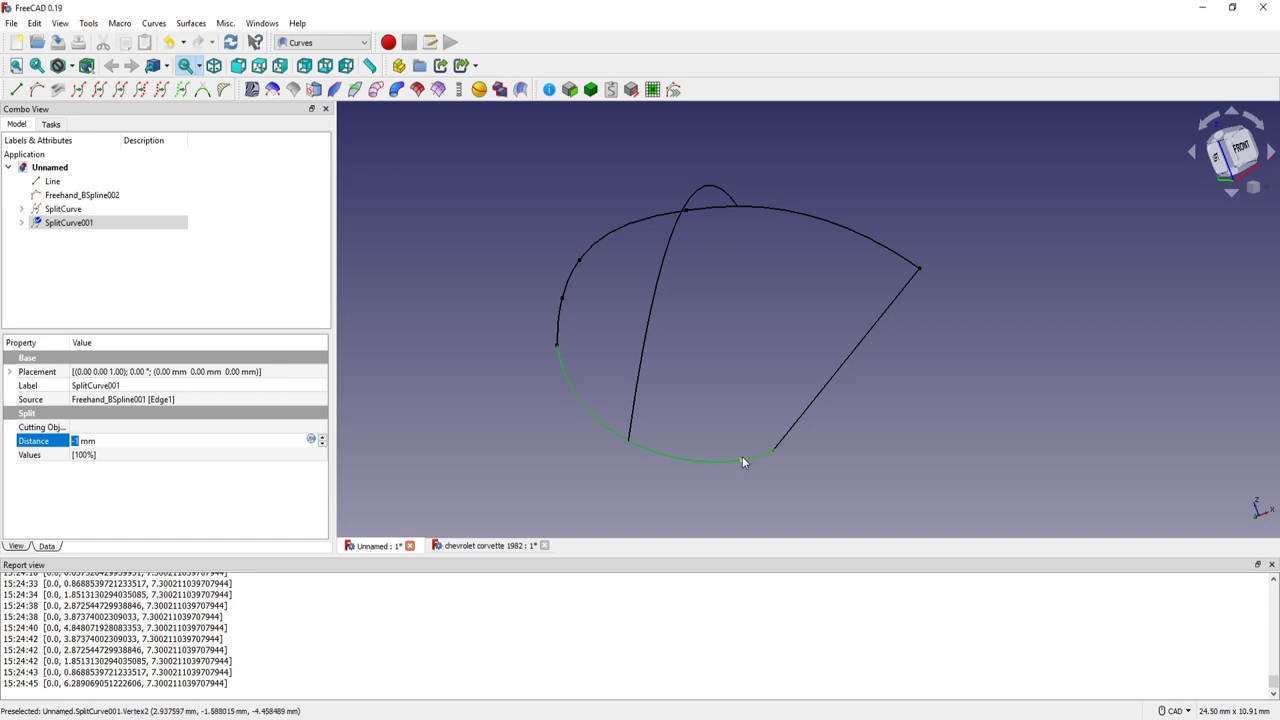
pyautogui.click(322, 447)
pyautogui.click(322, 447)
pyautogui.click(322, 447)
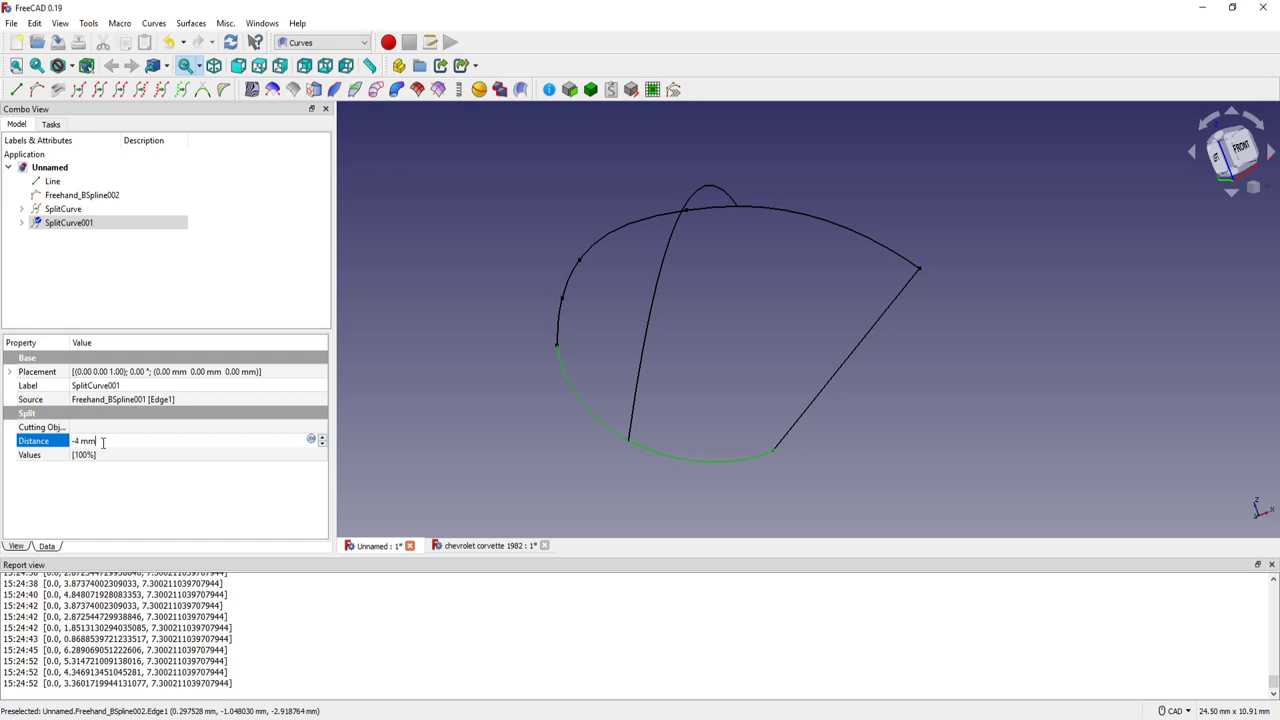
pyautogui.moveTo(65, 441); pyautogui.dragTo(79, 441)
pyautogui.write('0')
pyautogui.click(125, 430)
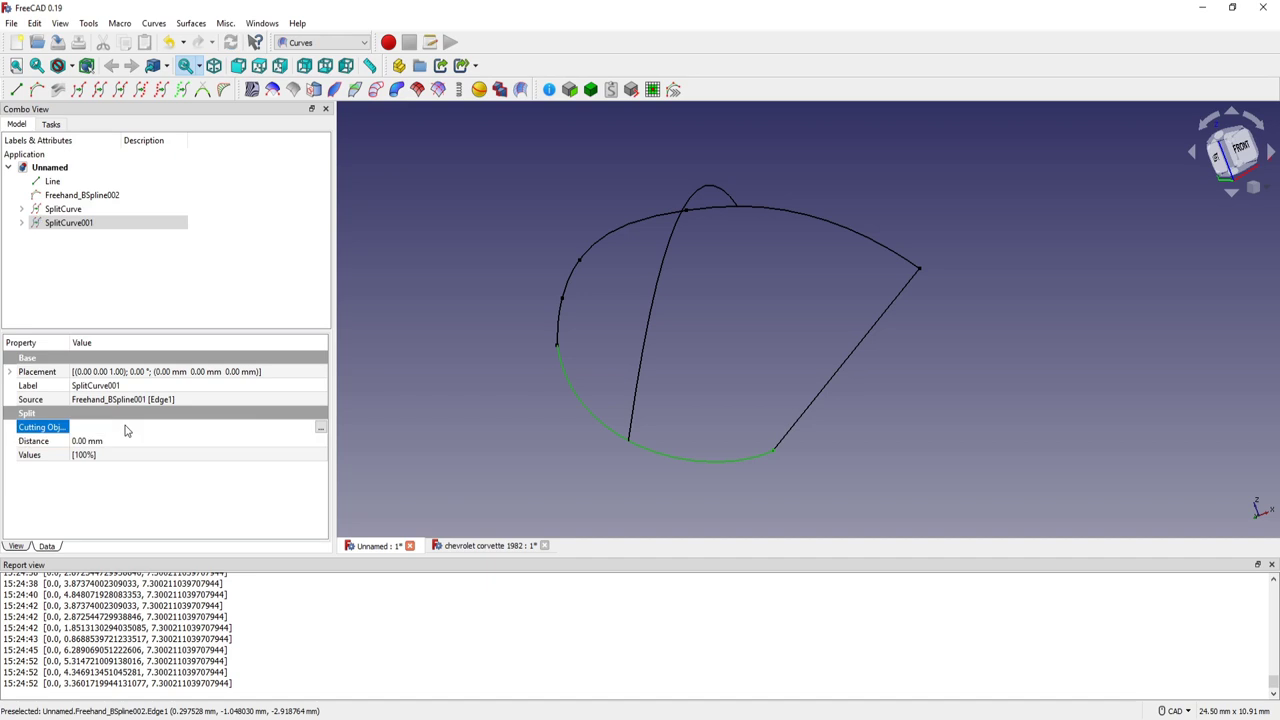
# - Link Freehand_BSpline002 as SplitCurve001's cutting object so the curve splits at the crossing
pyautogui.click(322, 432)
pyautogui.moveTo(660, 212); pyautogui.dragTo(1011, 181)
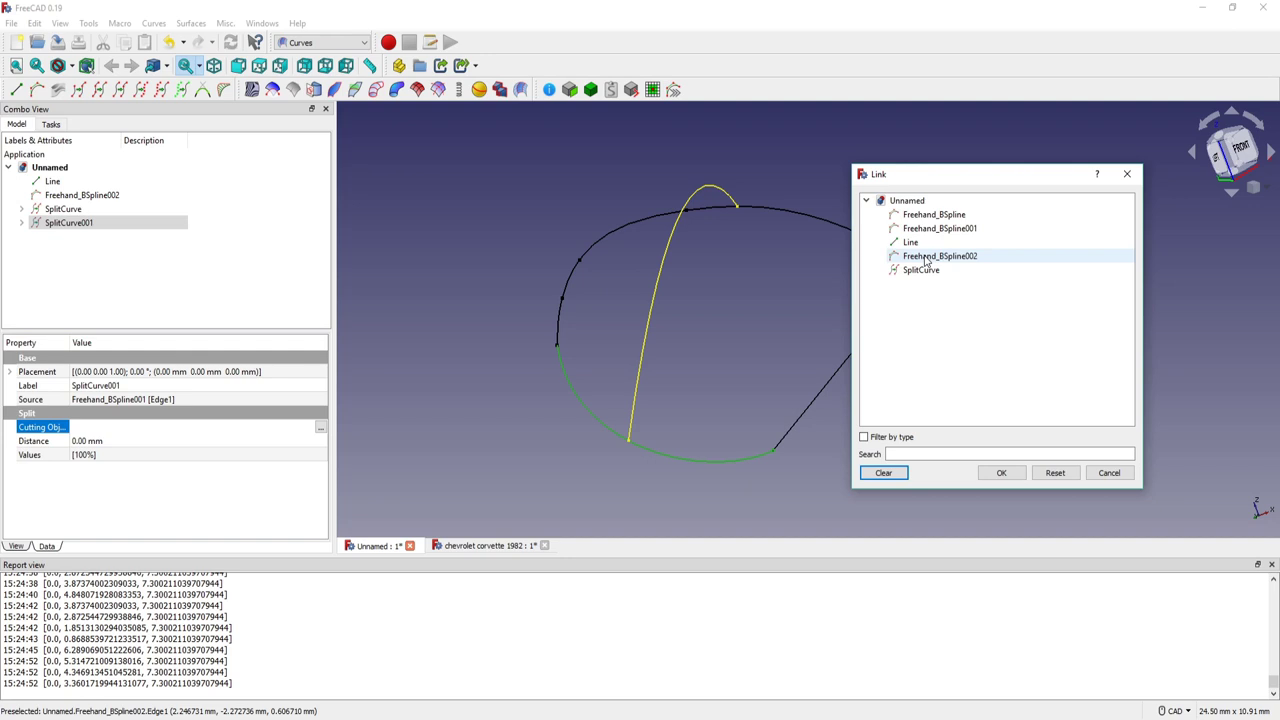
pyautogui.click(926, 258)
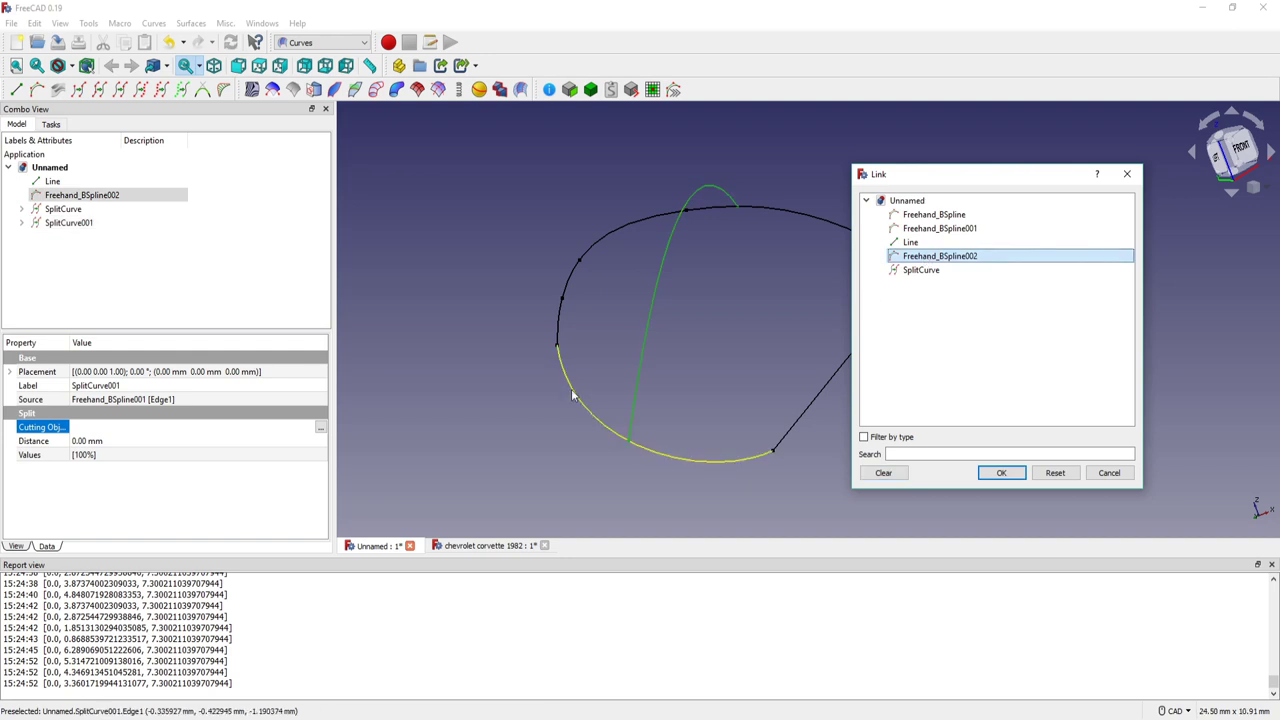
pyautogui.click(1001, 472)
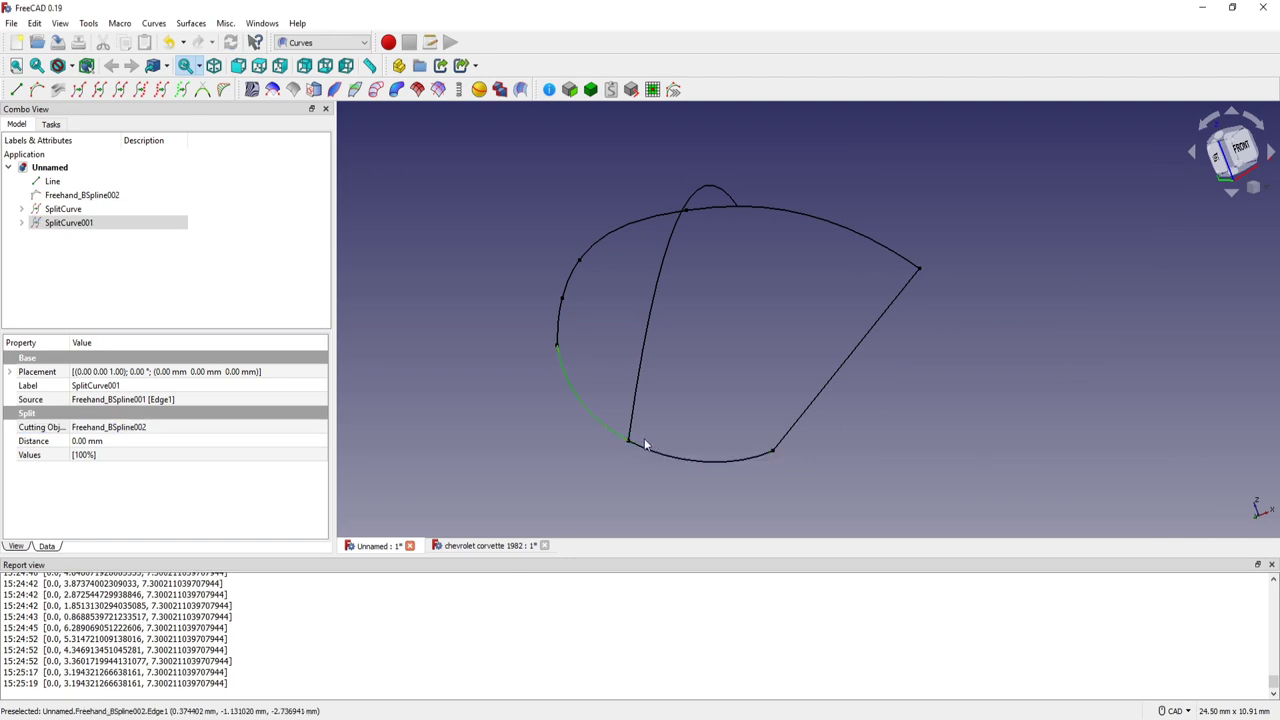
pyautogui.moveTo(663, 350); pyautogui.dragTo(617, 357, button='middle')
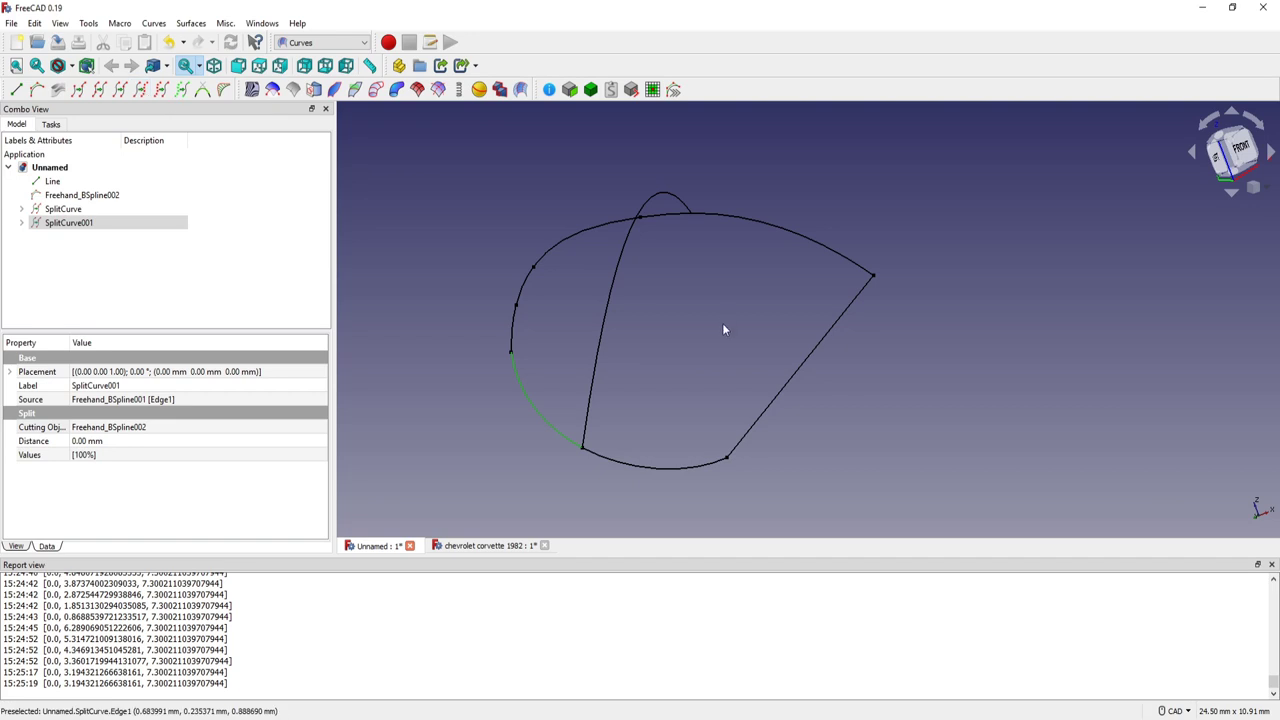
# - Discretize SplitCurve001's lower arc and hide SplitCurve001 so only the points show
pyautogui.click(646, 467)
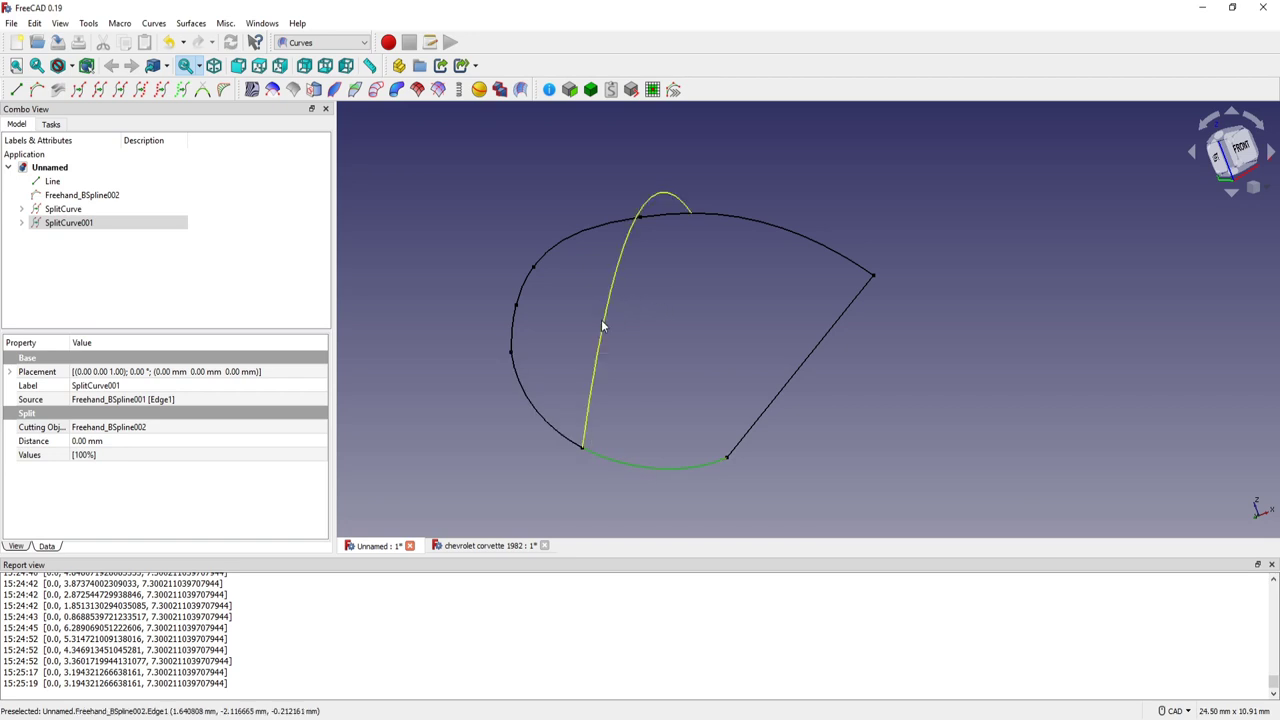
pyautogui.click(140, 89)
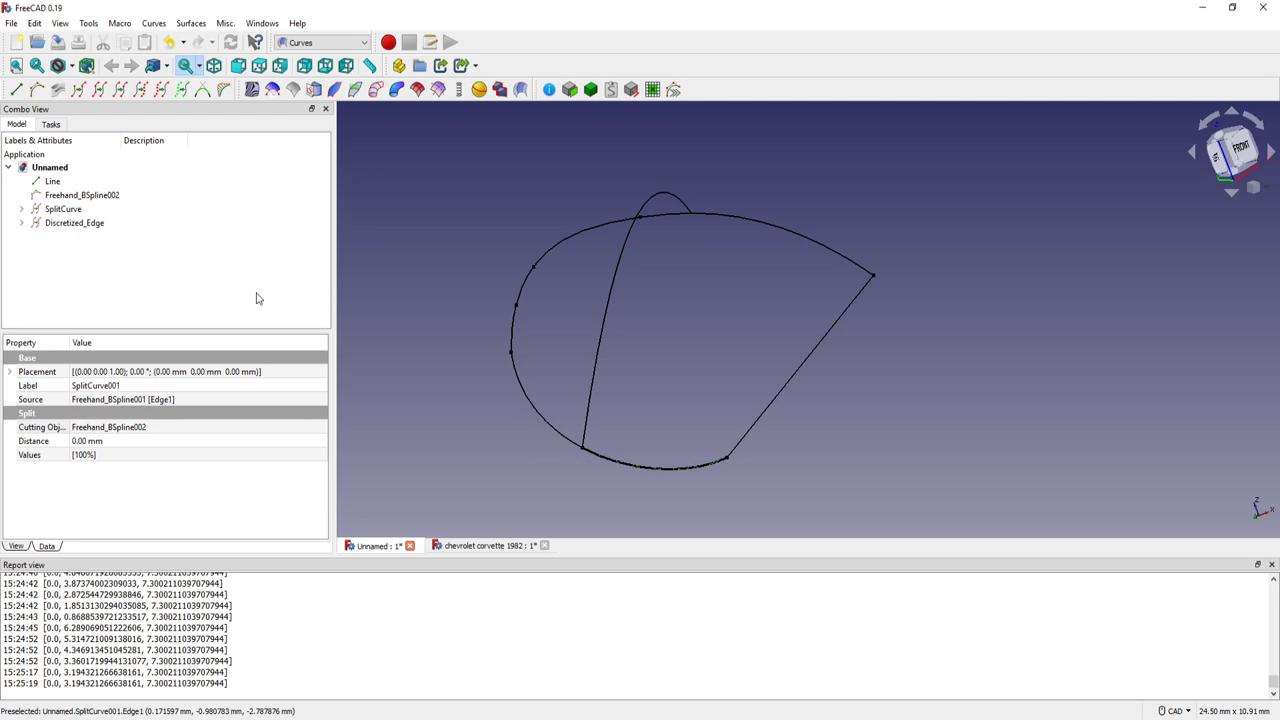
pyautogui.click(60, 224)
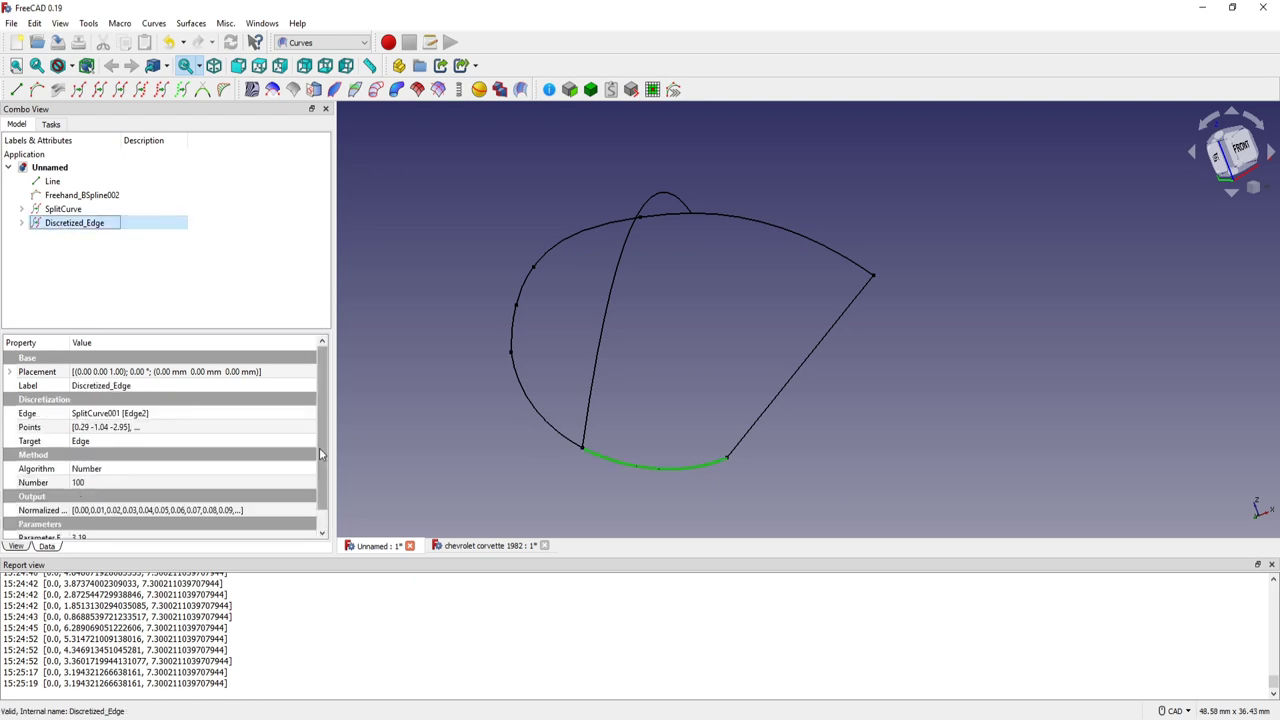
pyautogui.moveTo(319, 447); pyautogui.dragTo(319, 496)
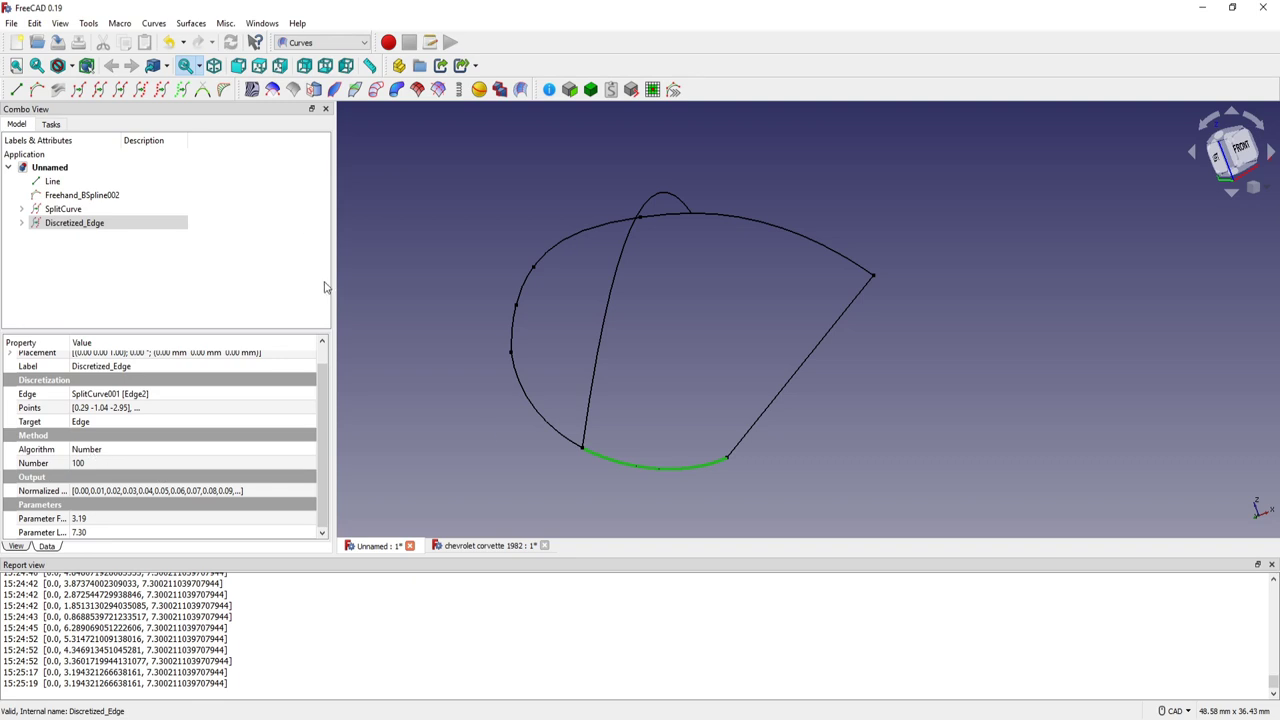
pyautogui.click(21, 222)
pyautogui.click(86, 238)
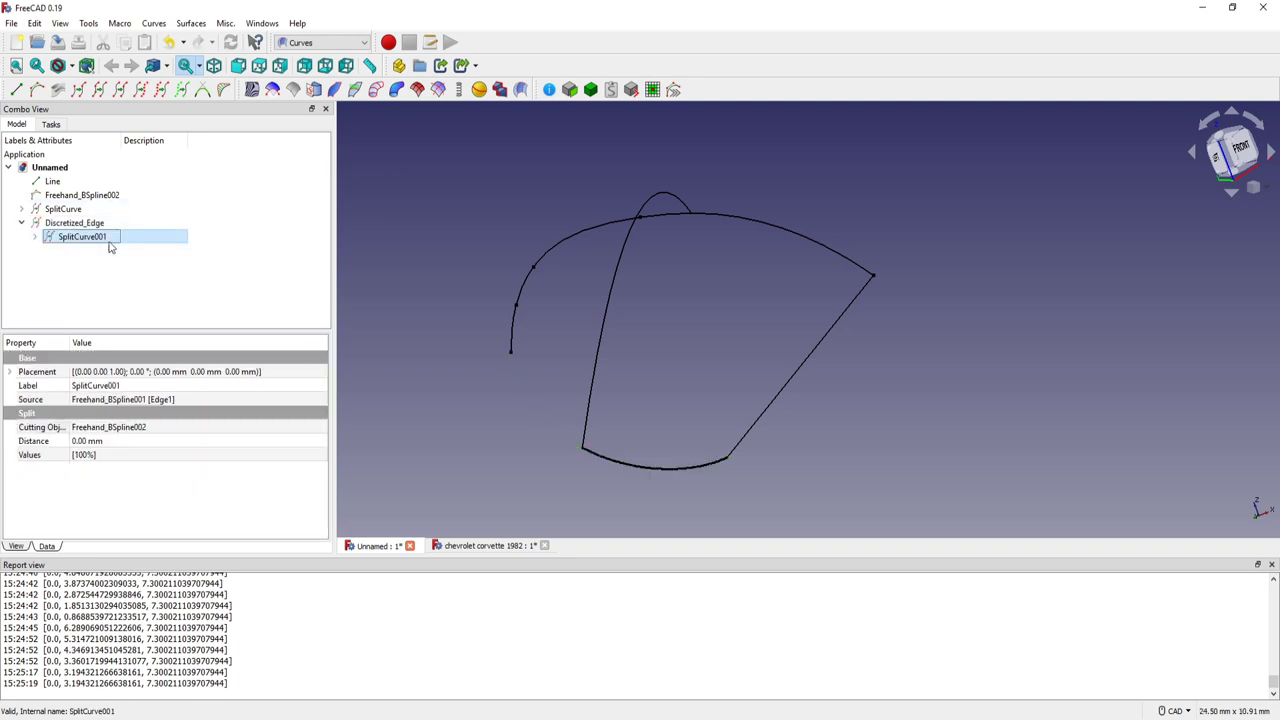
pyautogui.press('space')
pyautogui.scroll(1, 551, 382)
pyautogui.scroll(3, 551, 382)
pyautogui.scroll(2, 772, 477)
pyautogui.scroll(4, 696, 324)
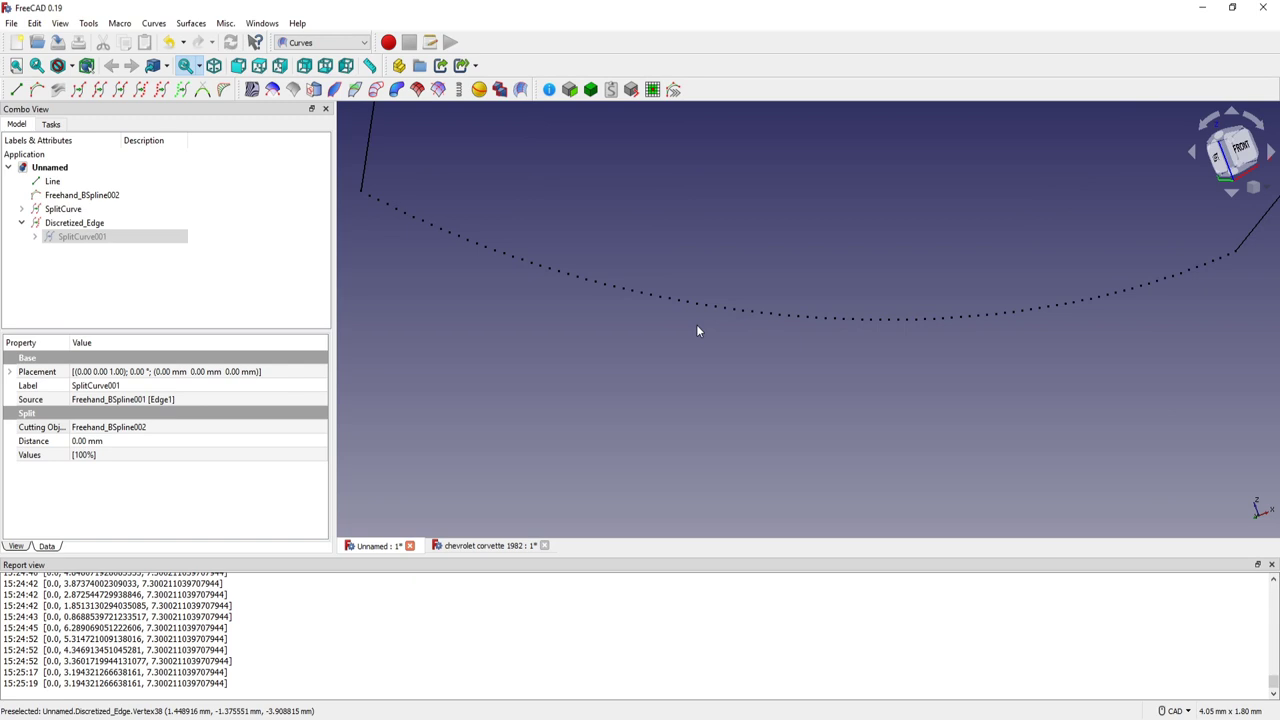
pyautogui.scroll(-1, 696, 324)
# - Set the Discretized_Edge Number property to 6 points
pyautogui.click(74, 223)
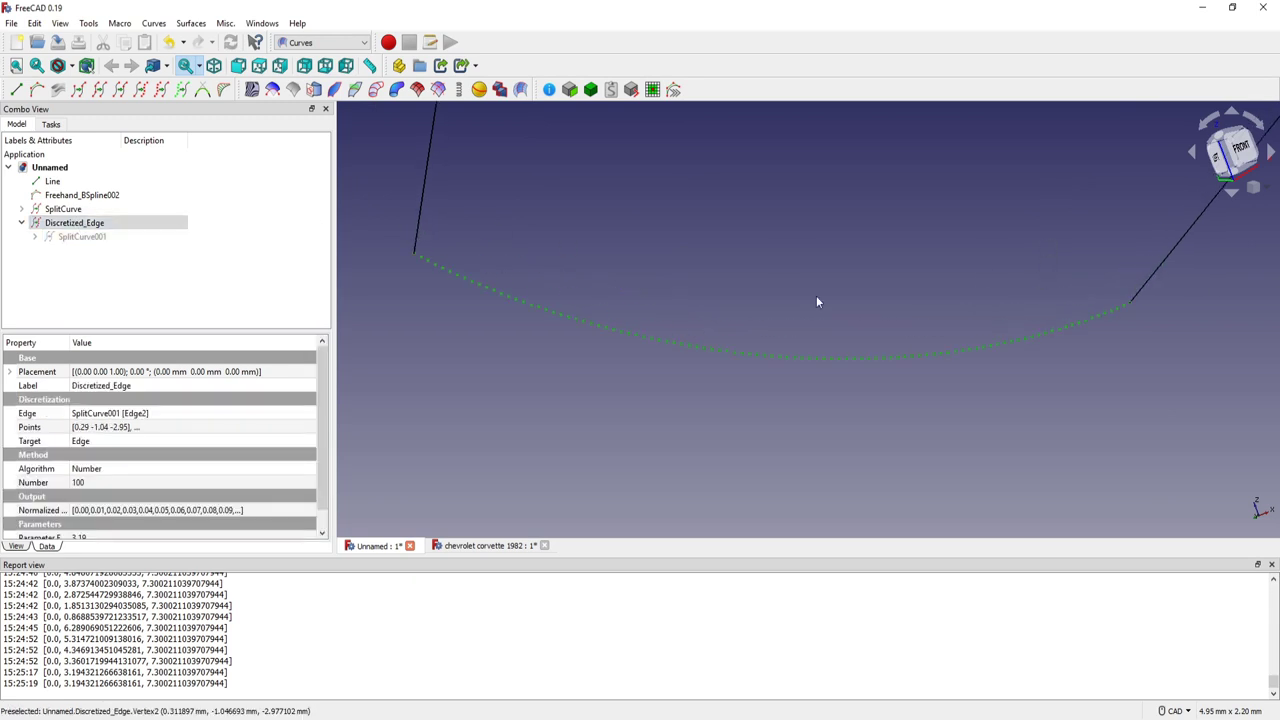
pyautogui.click(84, 484)
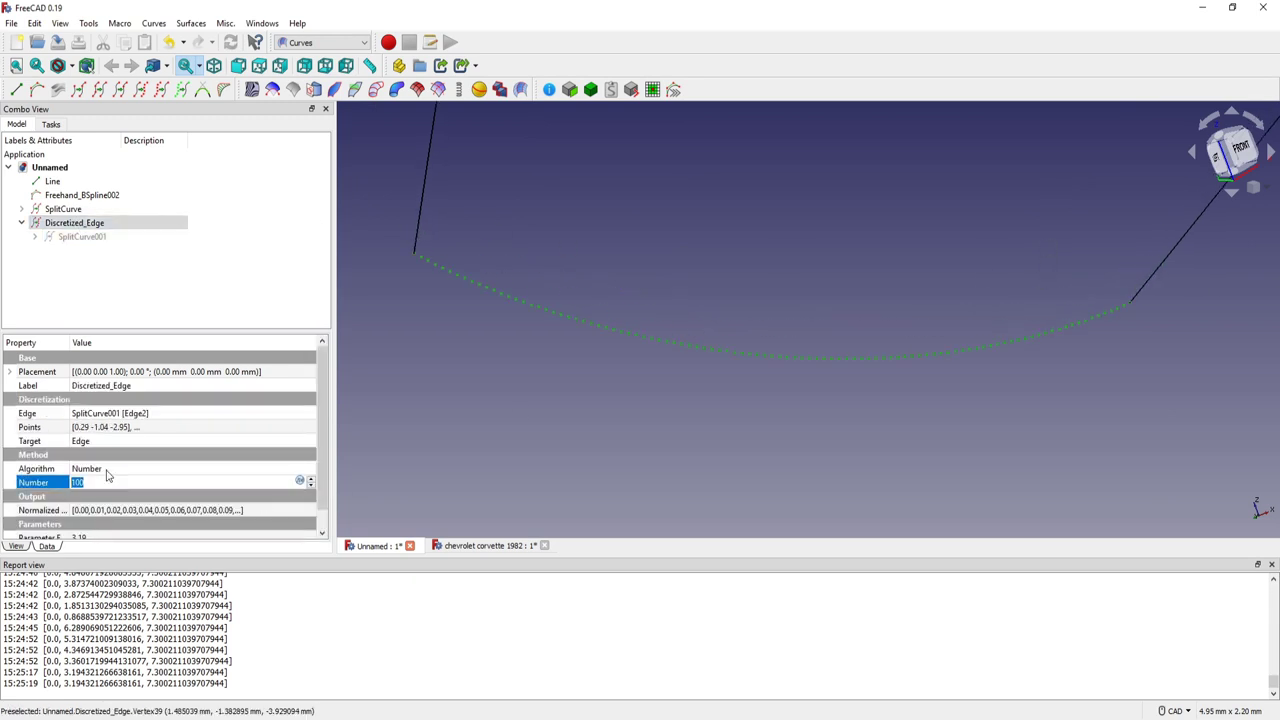
pyautogui.write('6')
pyautogui.press('Return')
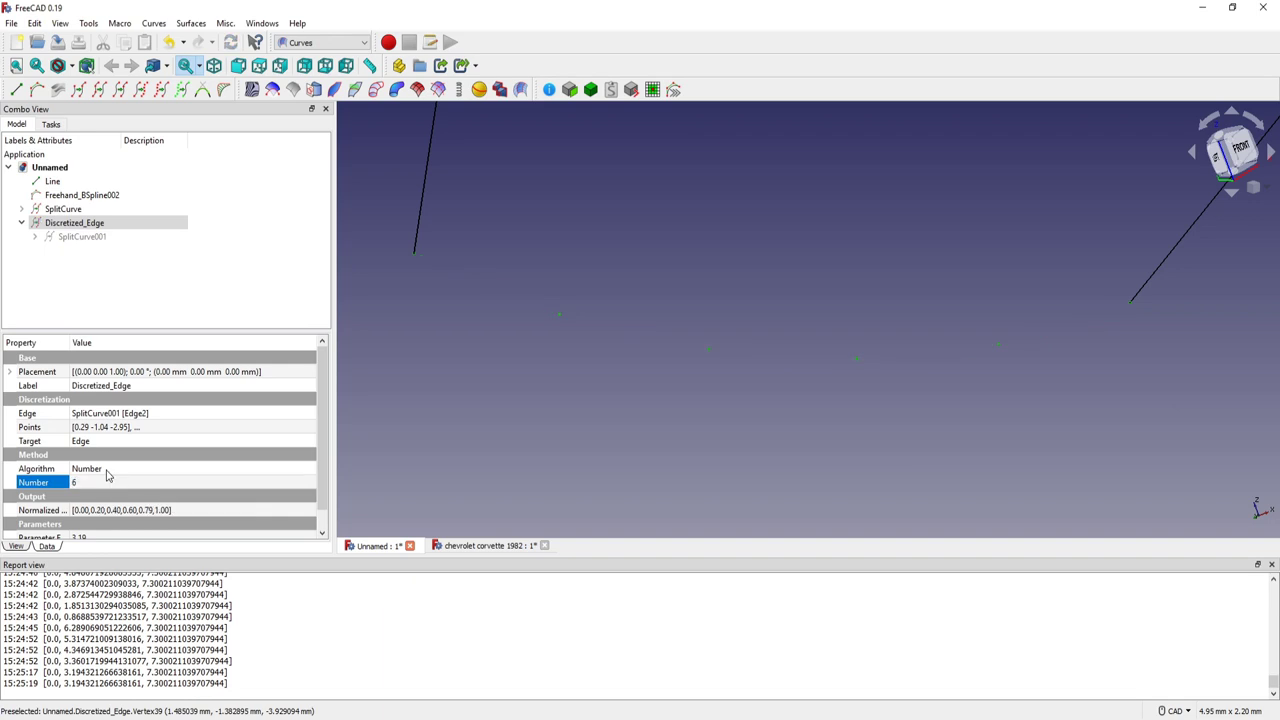
pyautogui.scroll(-1, 530, 390)
pyautogui.scroll(-1, 570, 330)
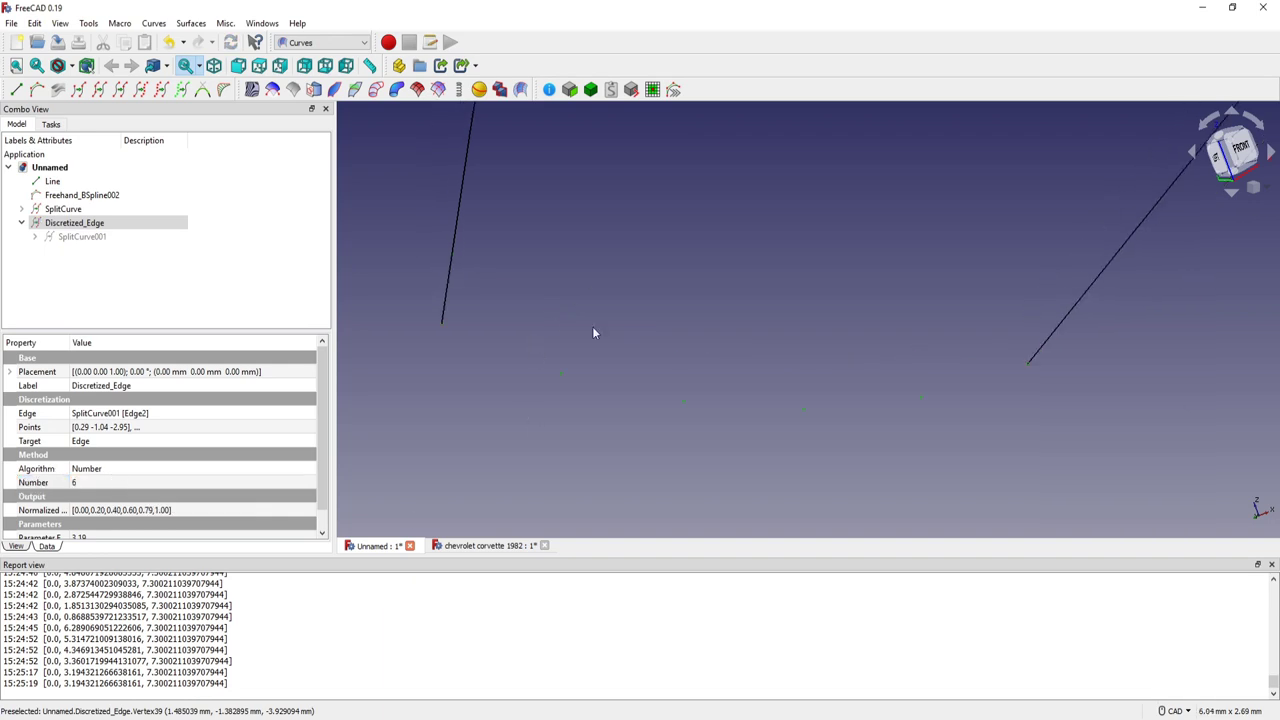
pyautogui.click(568, 372)
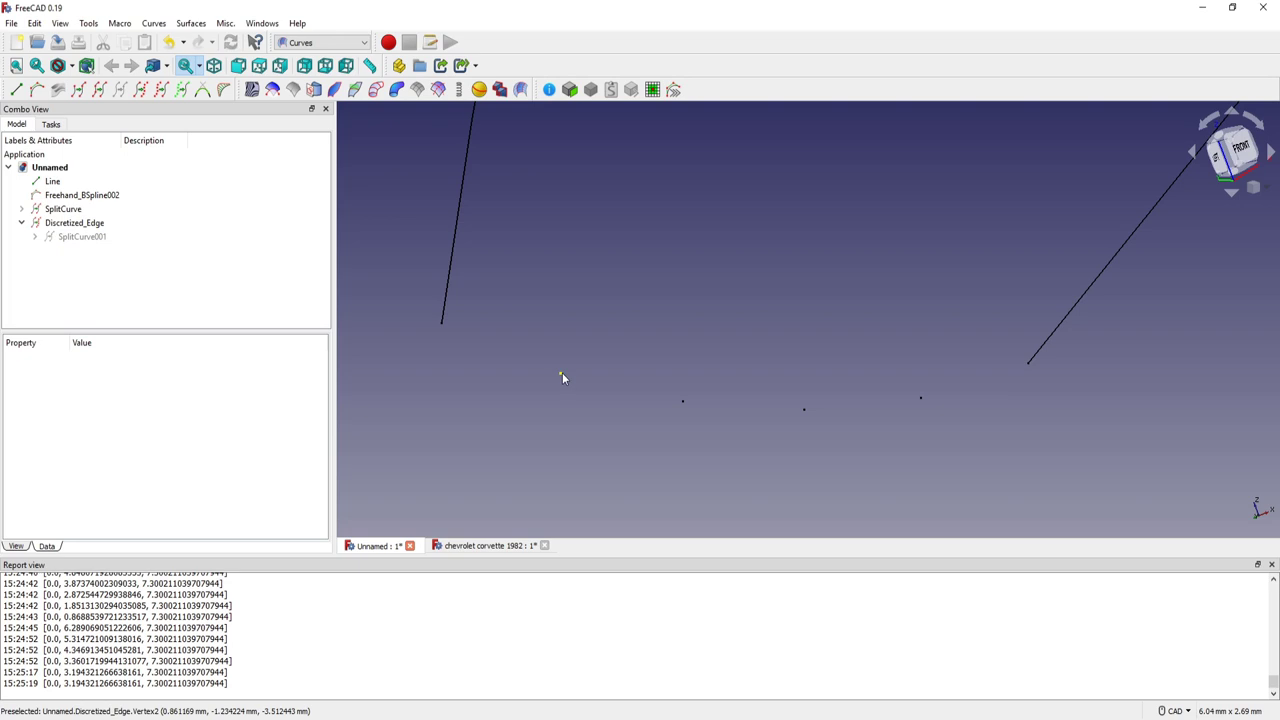
pyautogui.click(561, 376)
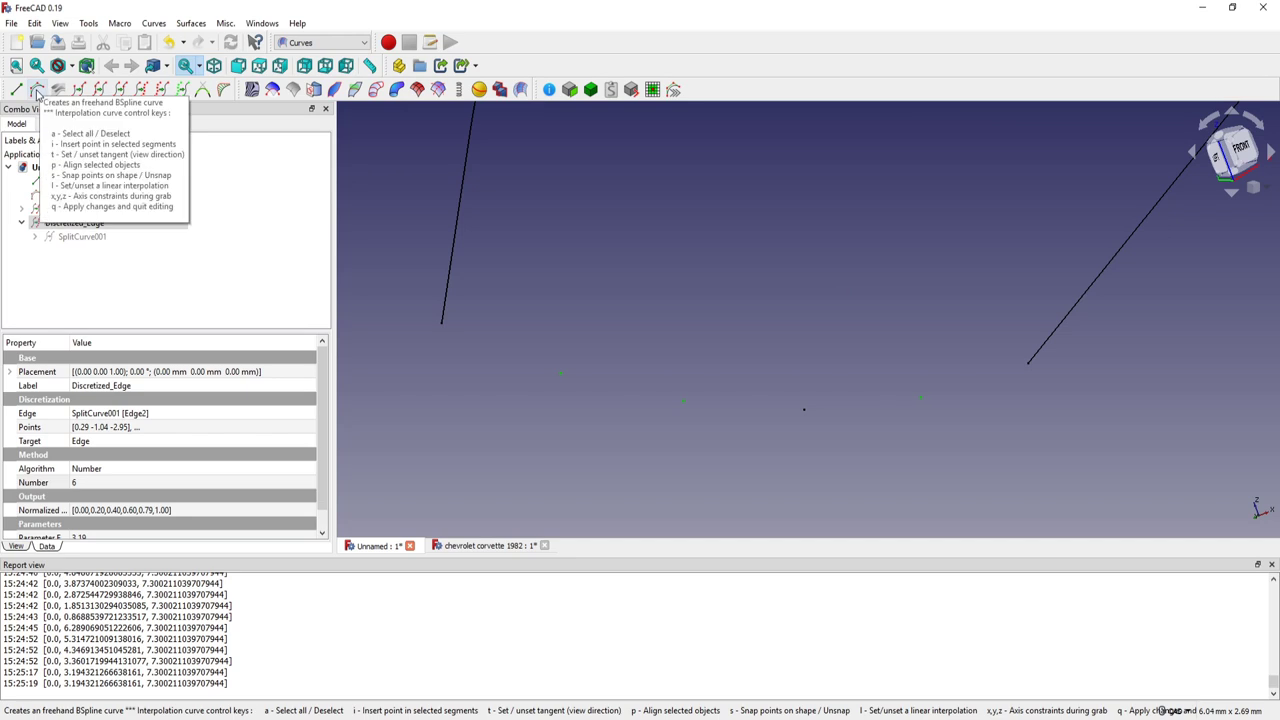
pyautogui.click(37, 91)
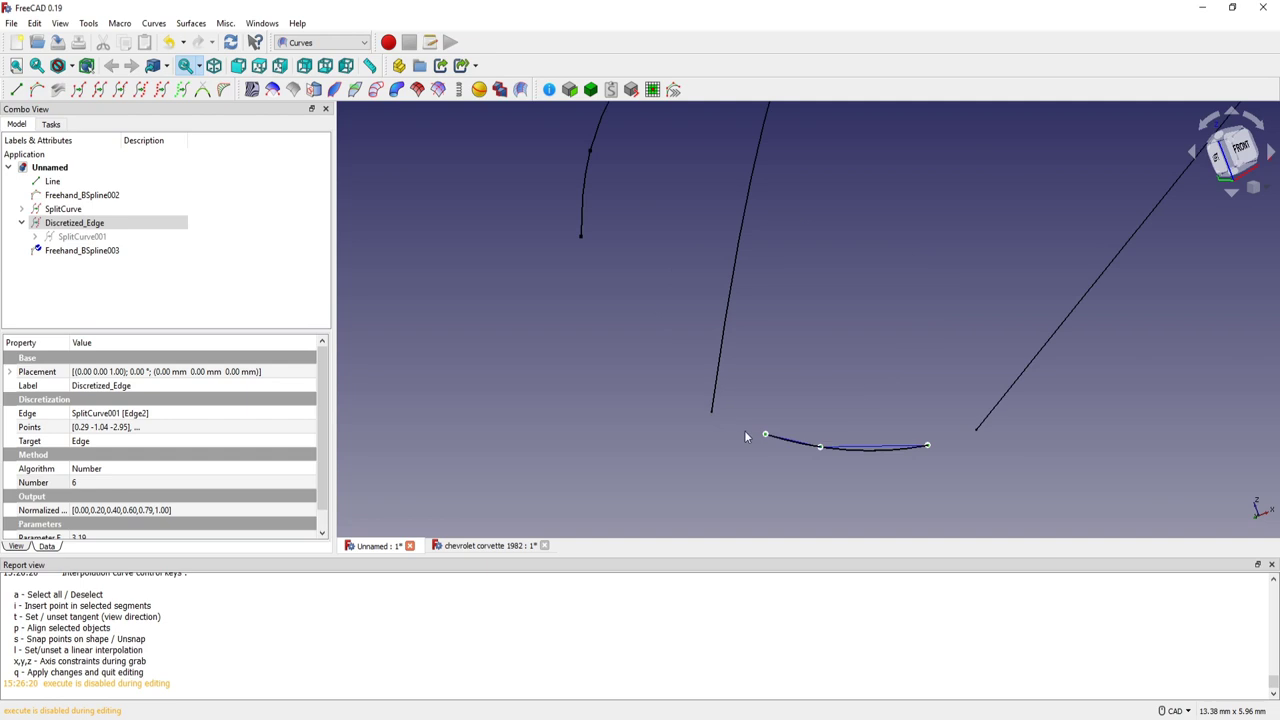
pyautogui.scroll(2, 869, 456)
pyautogui.scroll(2, 869, 456)
pyautogui.scroll(-1, 801, 396)
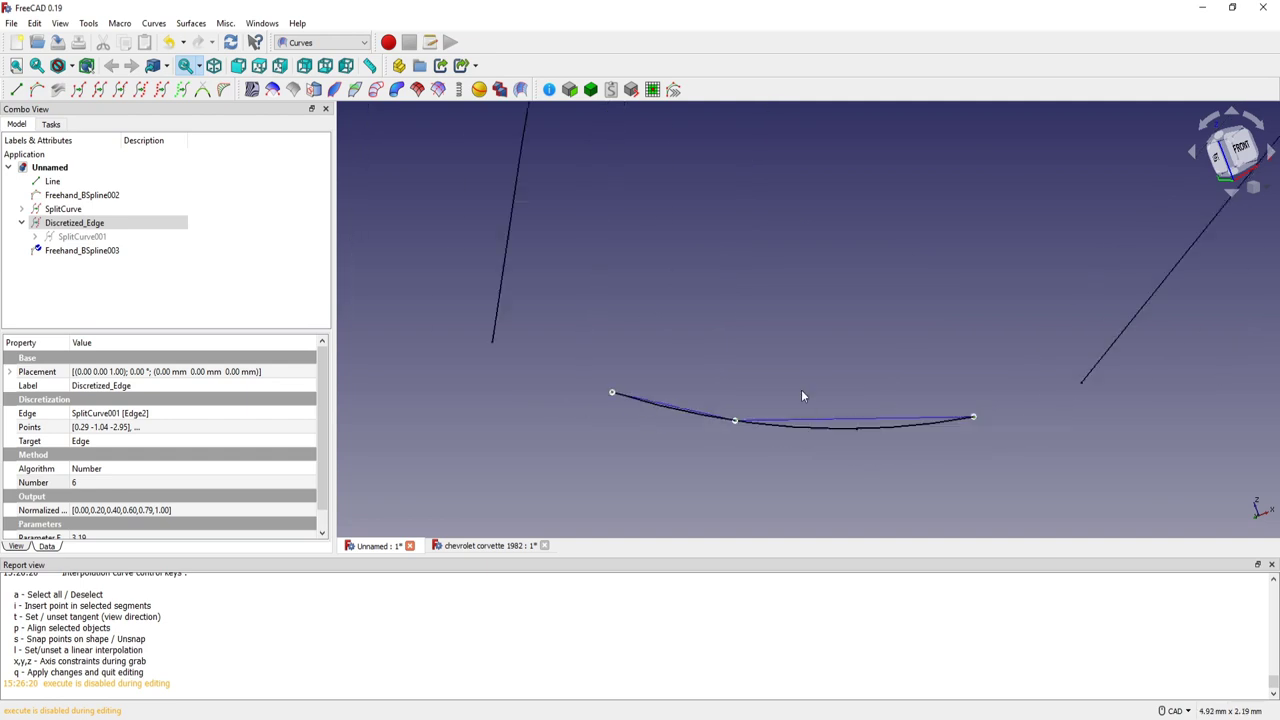
pyautogui.scroll(-1, 801, 396)
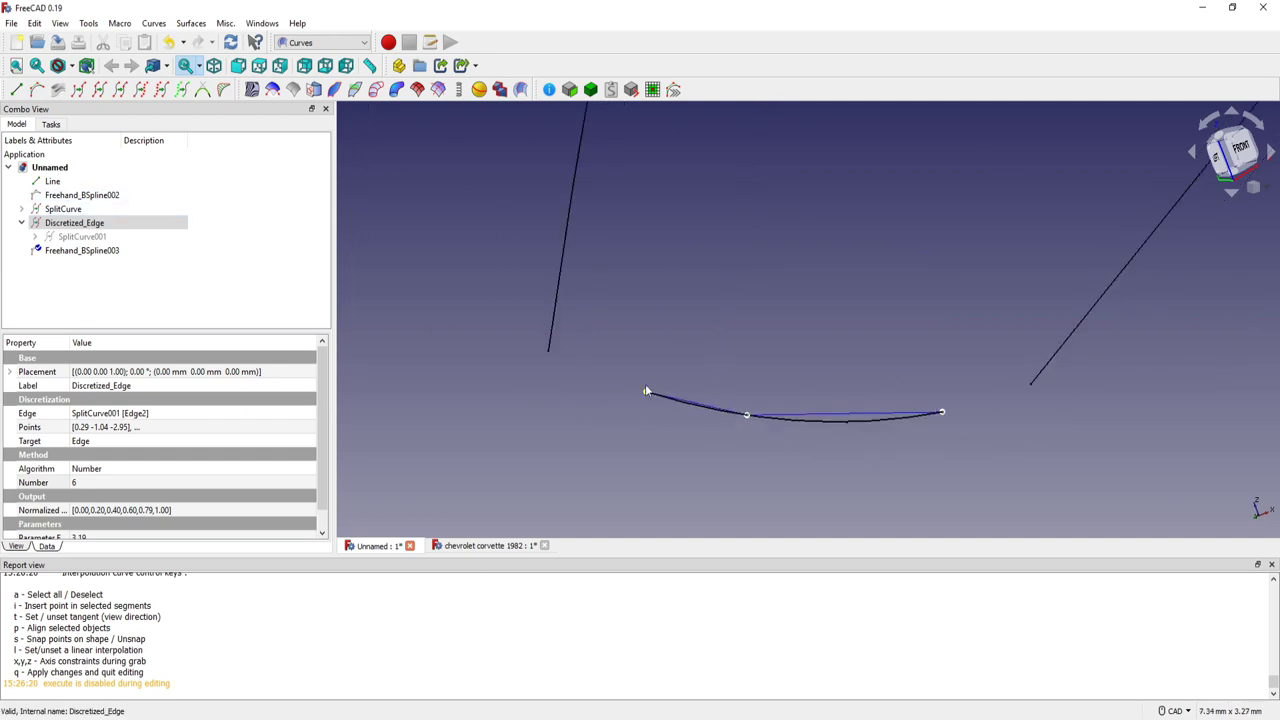
pyautogui.press('q')
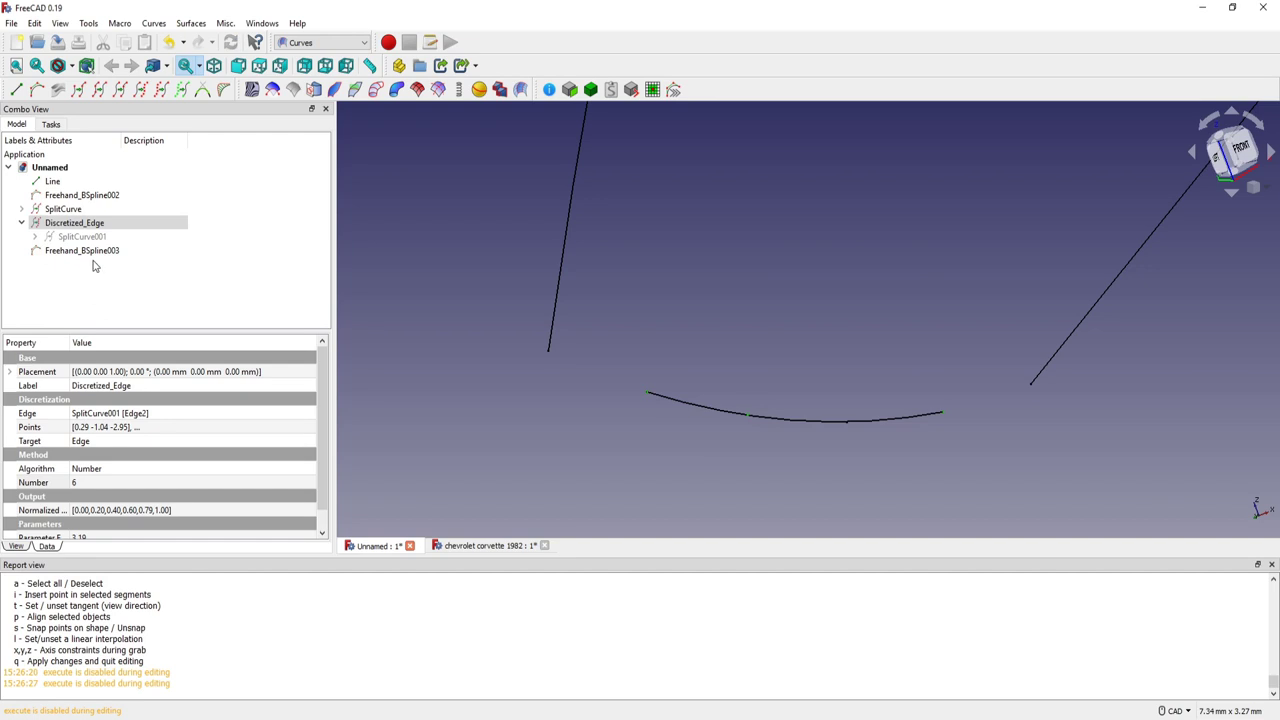
pyautogui.click(94, 252)
pyautogui.press('Delete')
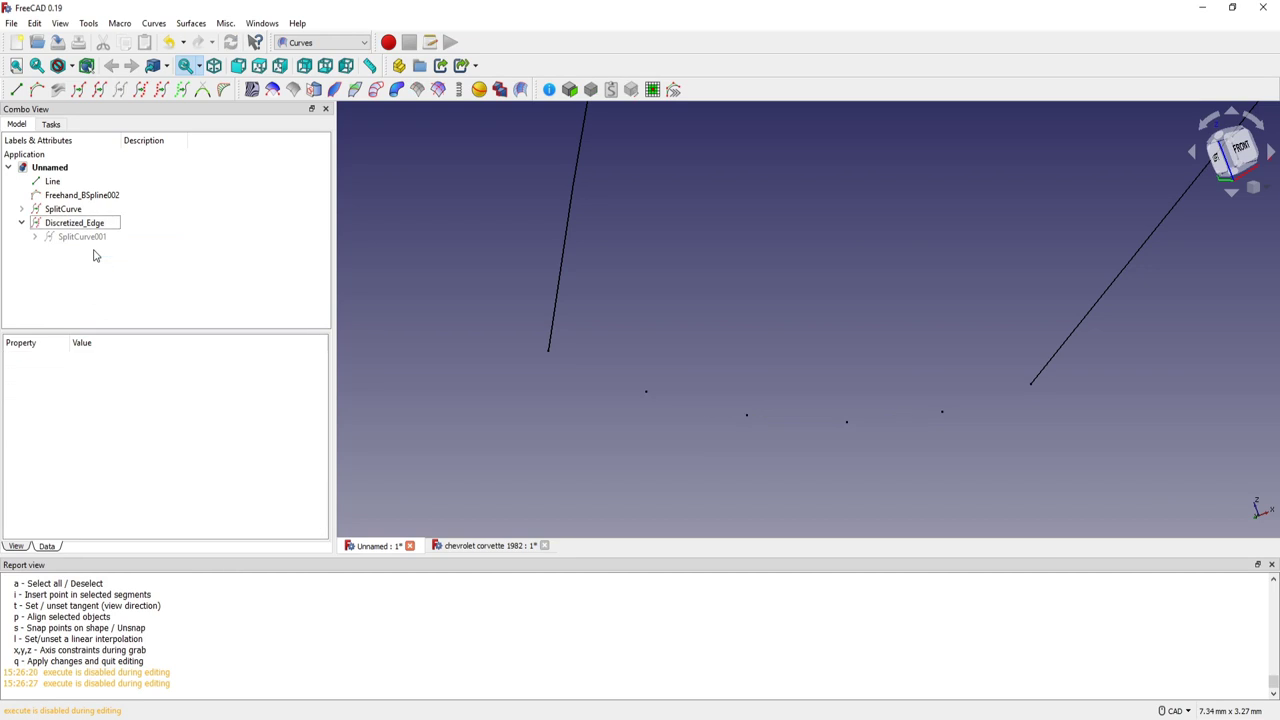
pyautogui.click(69, 226)
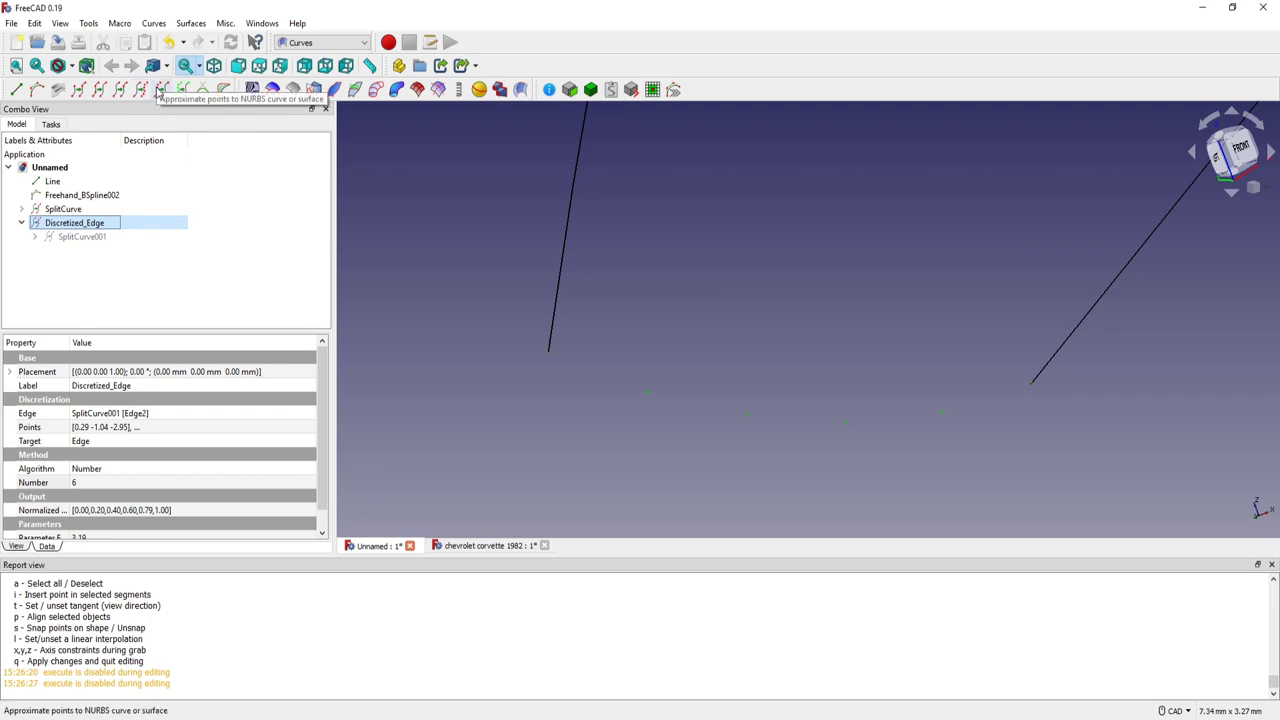
pyautogui.click(159, 92)
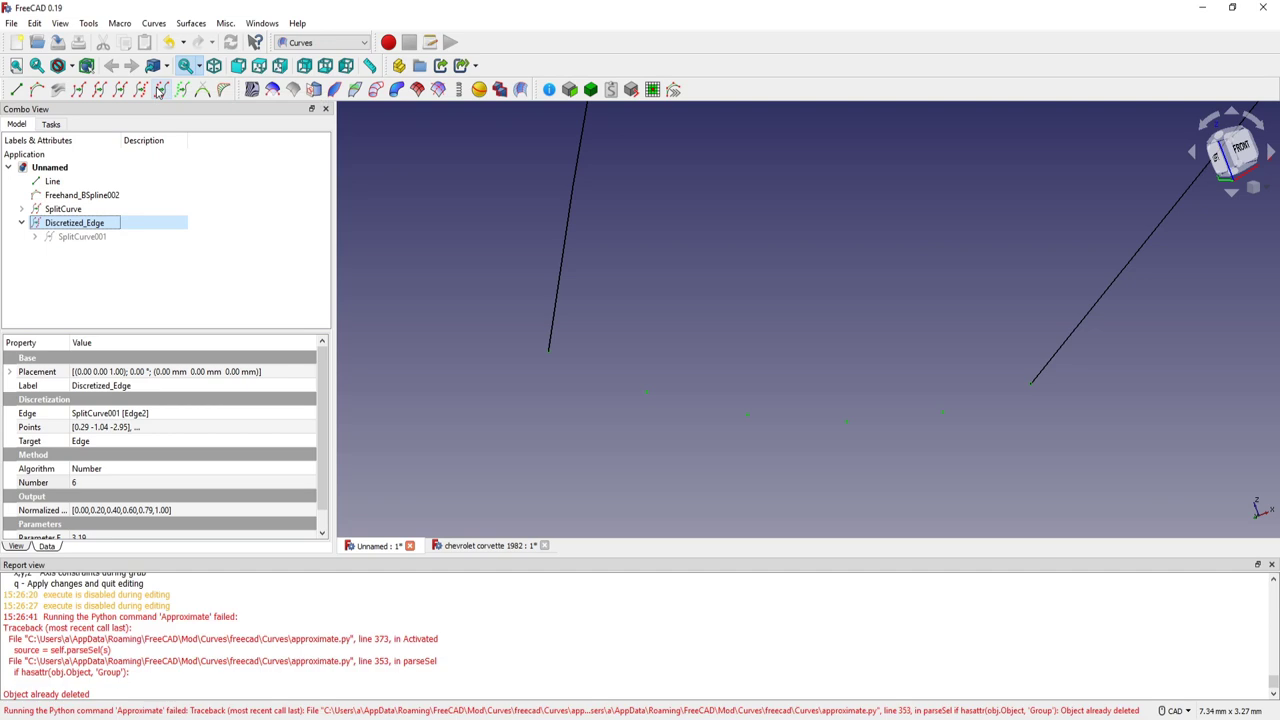
pyautogui.click(463, 271)
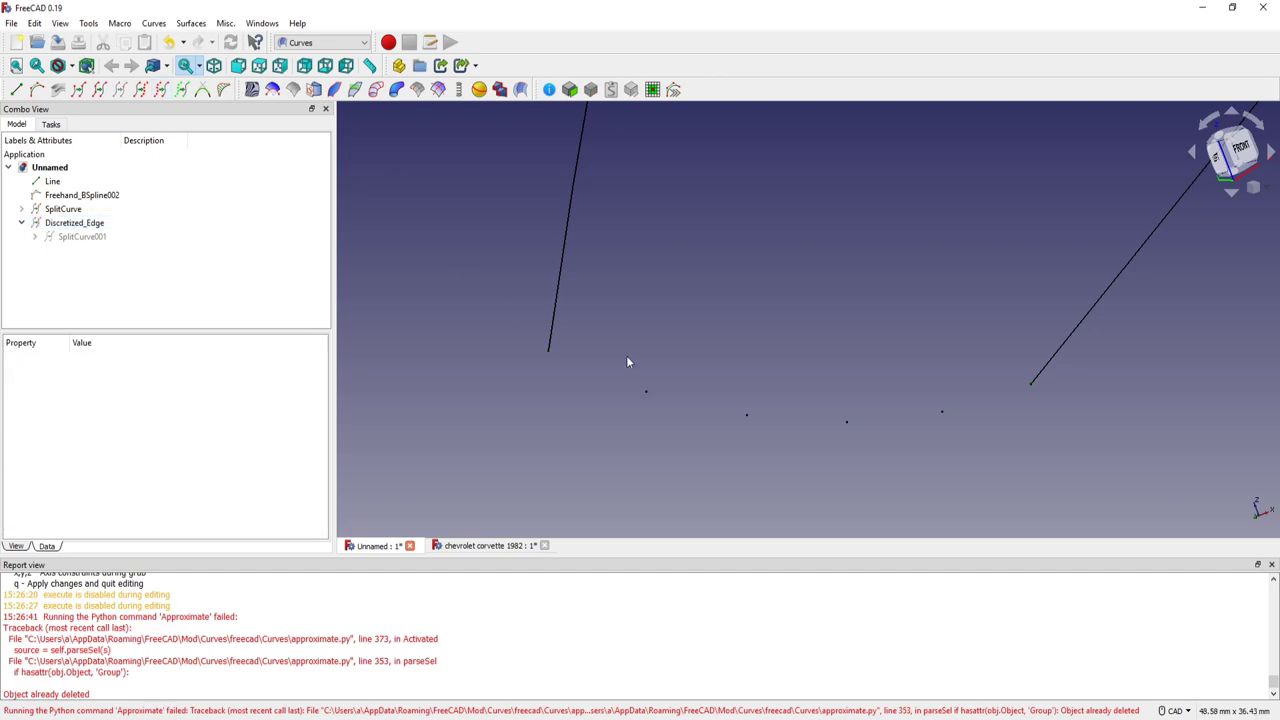
pyautogui.click(110, 226)
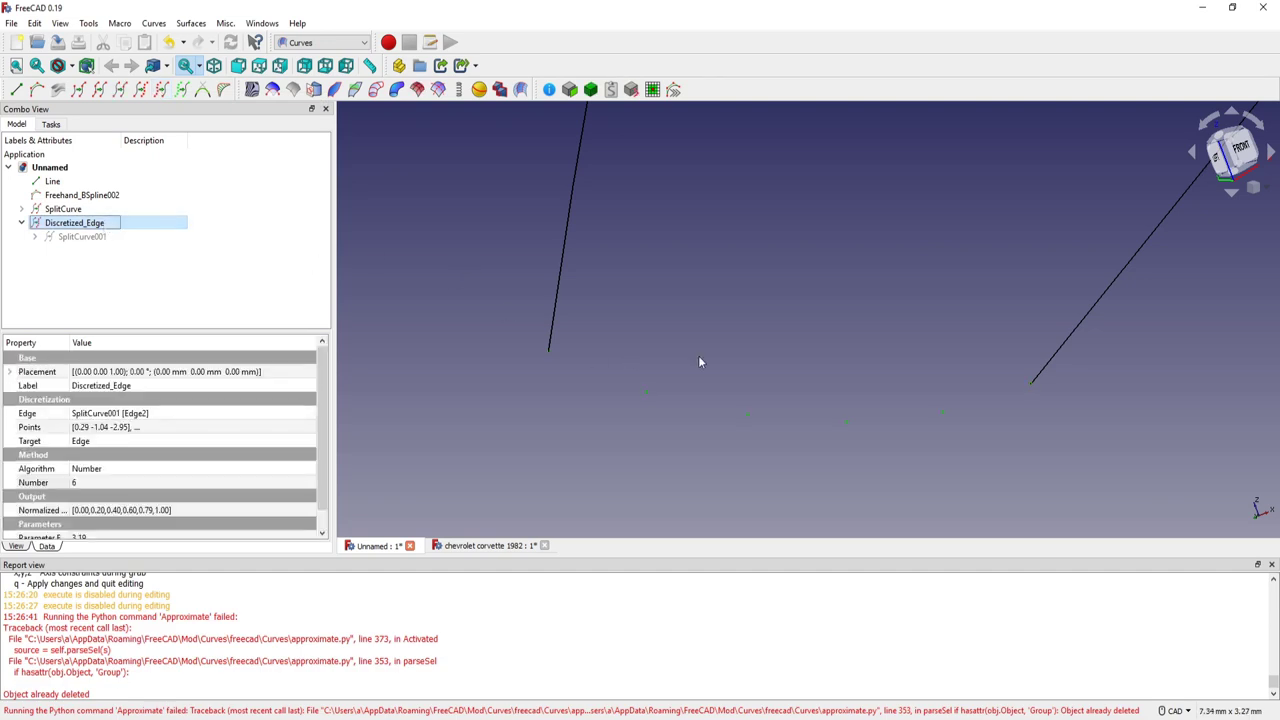
pyautogui.click(691, 412)
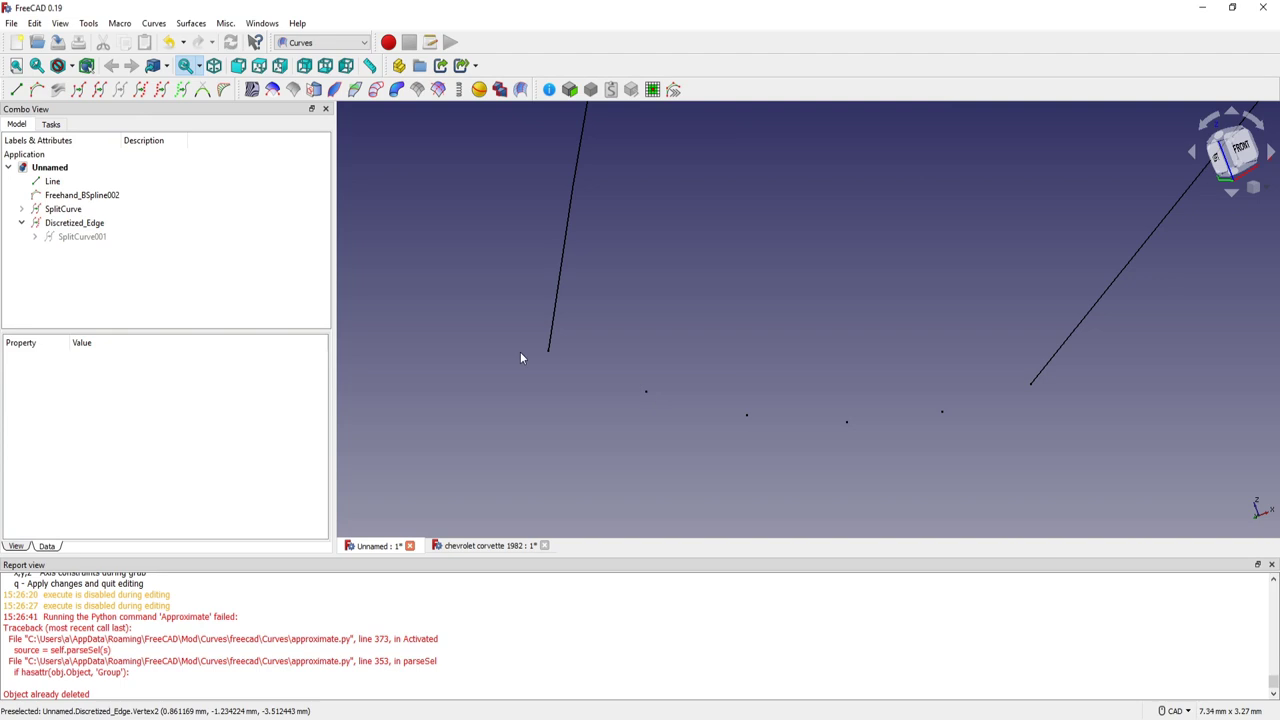
pyautogui.click(100, 222)
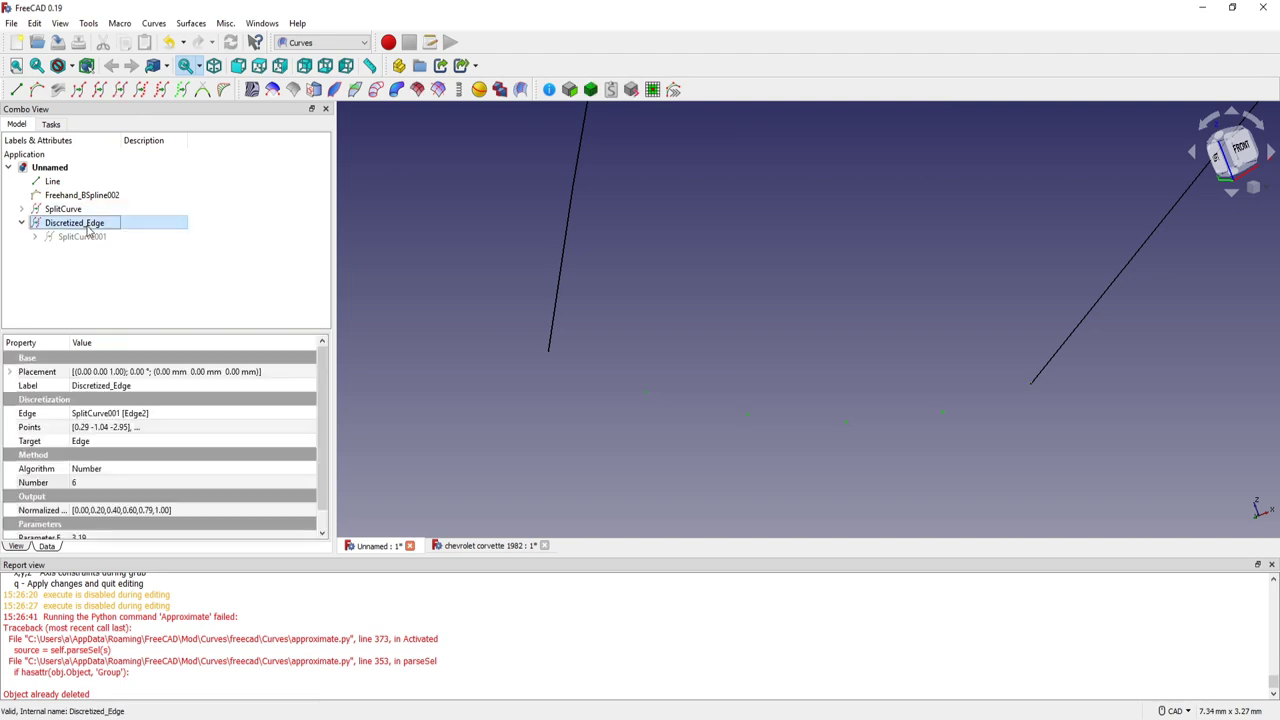
pyautogui.click(161, 89)
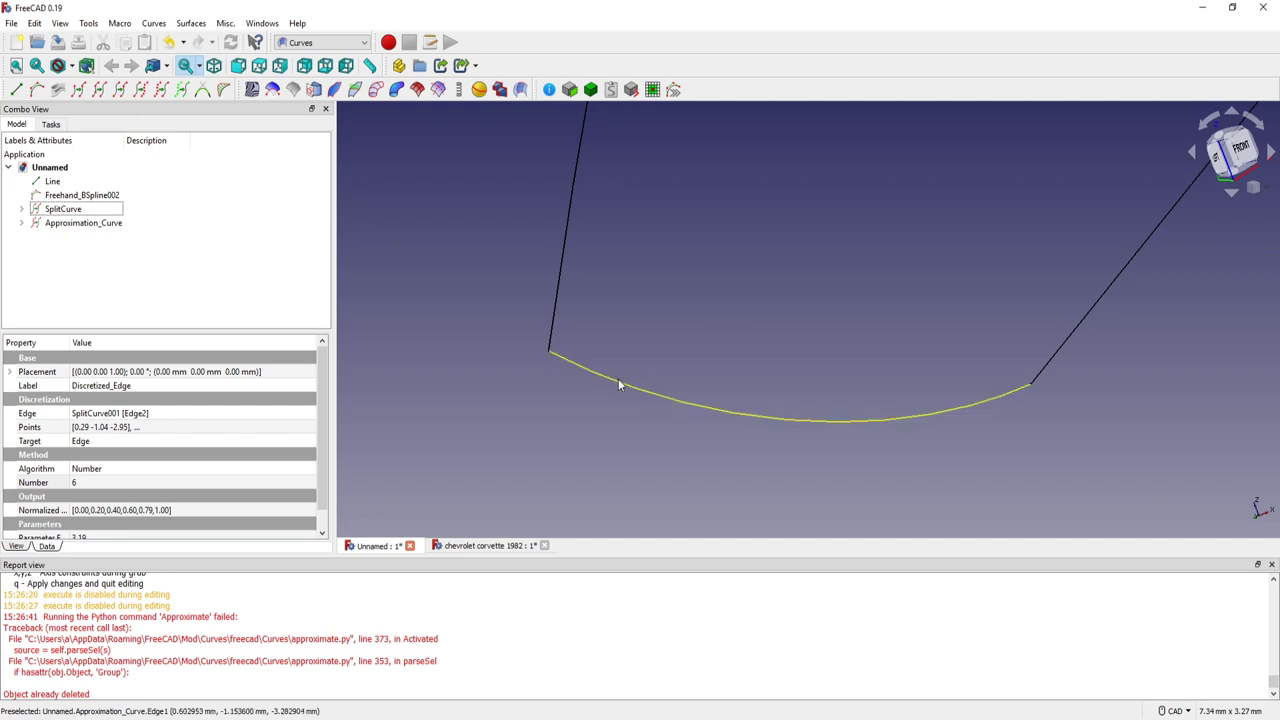
pyautogui.click(511, 285)
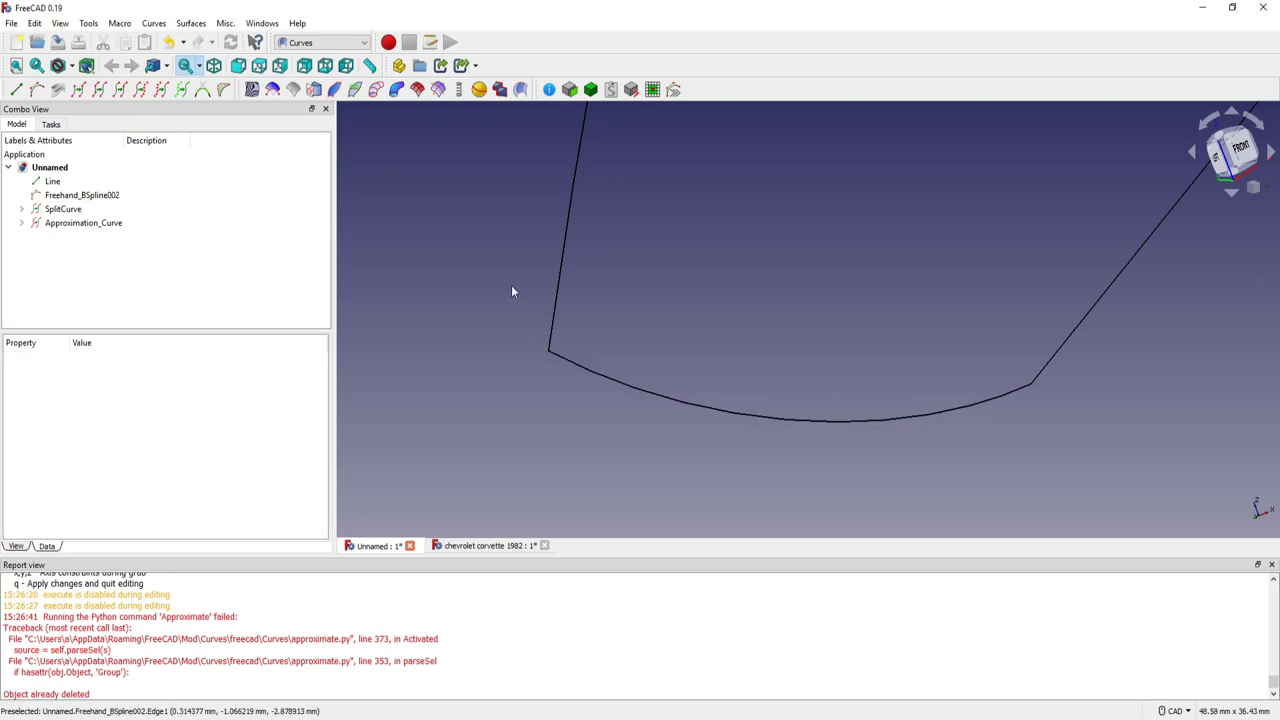
pyautogui.click(103, 227)
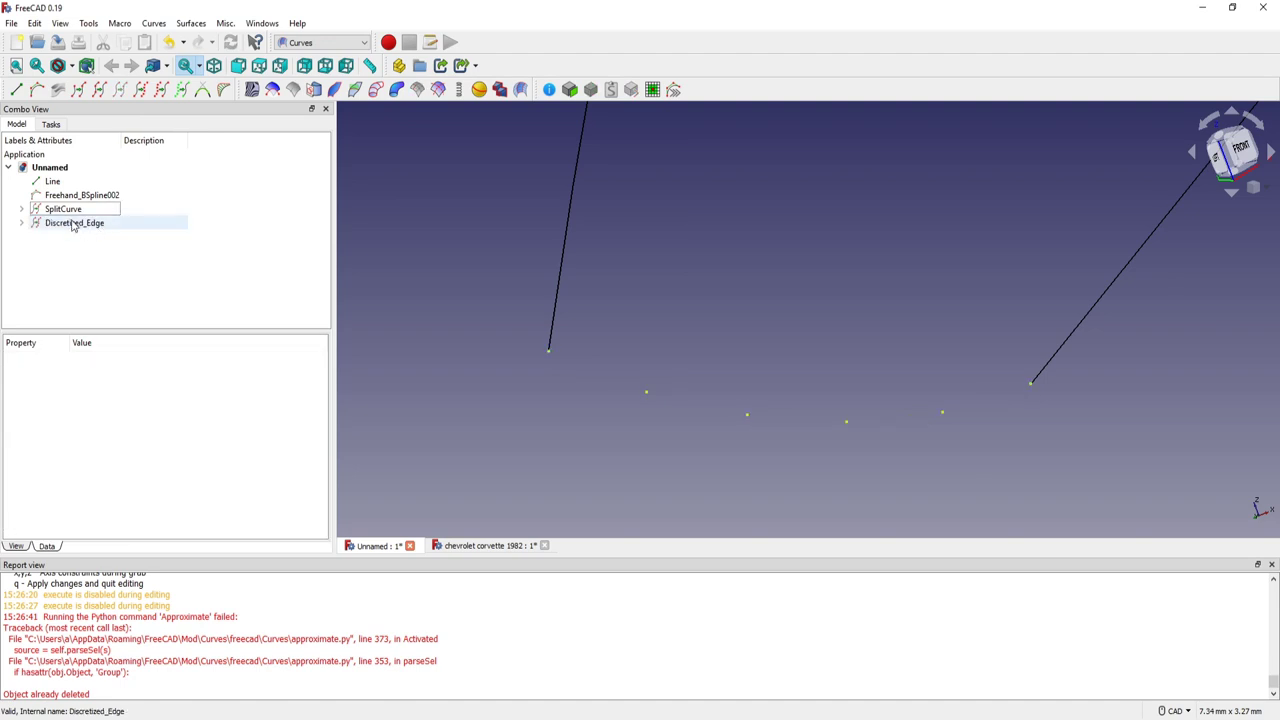
pyautogui.click(97, 224)
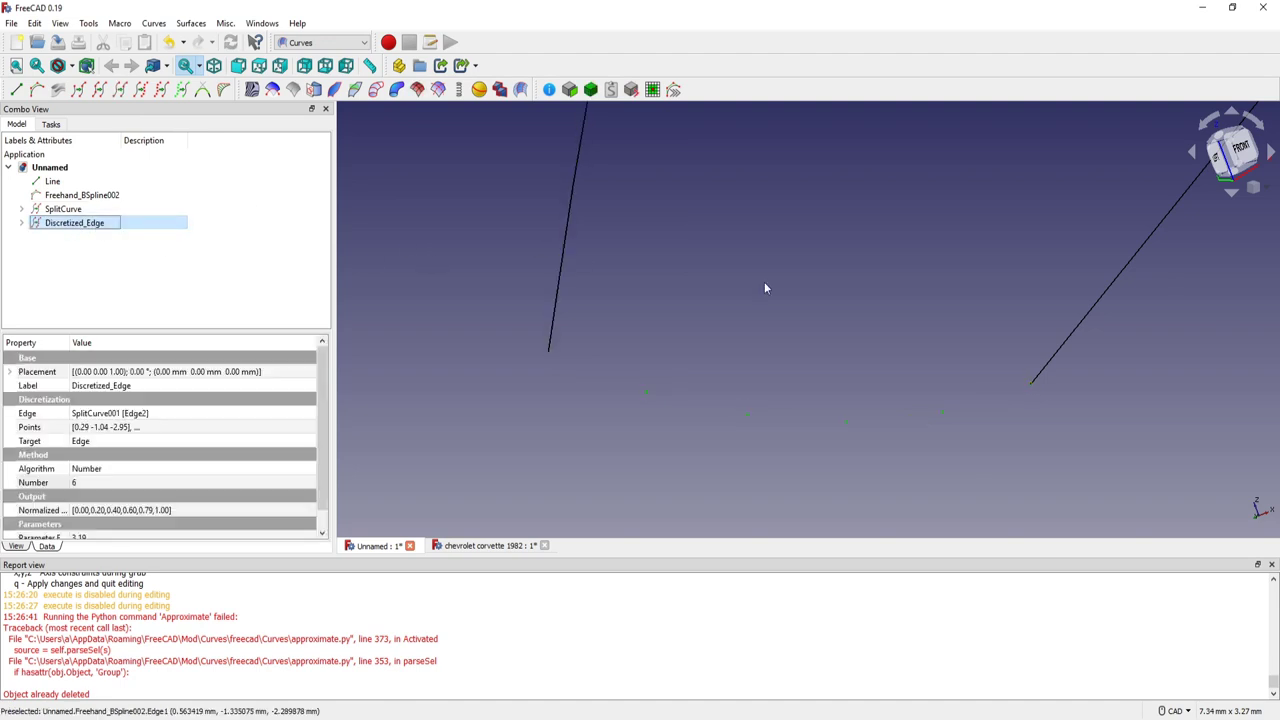
pyautogui.click(182, 91)
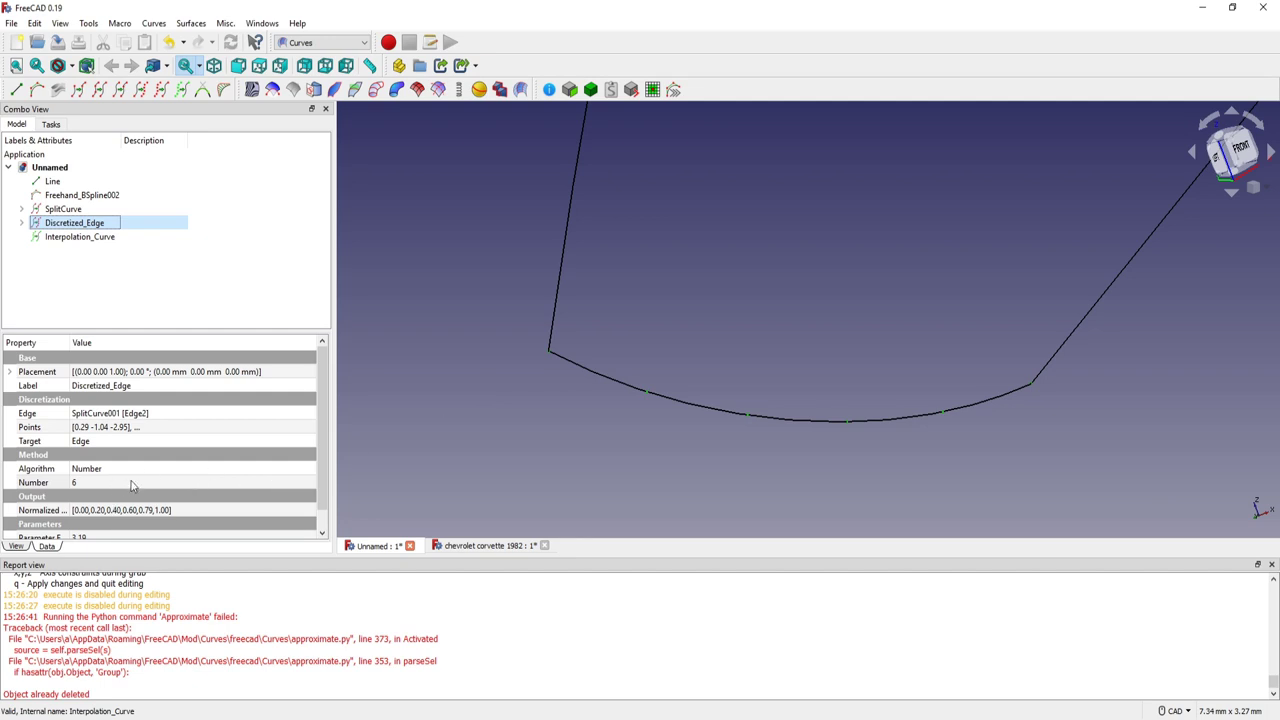
pyautogui.scroll(-1, 145, 478)
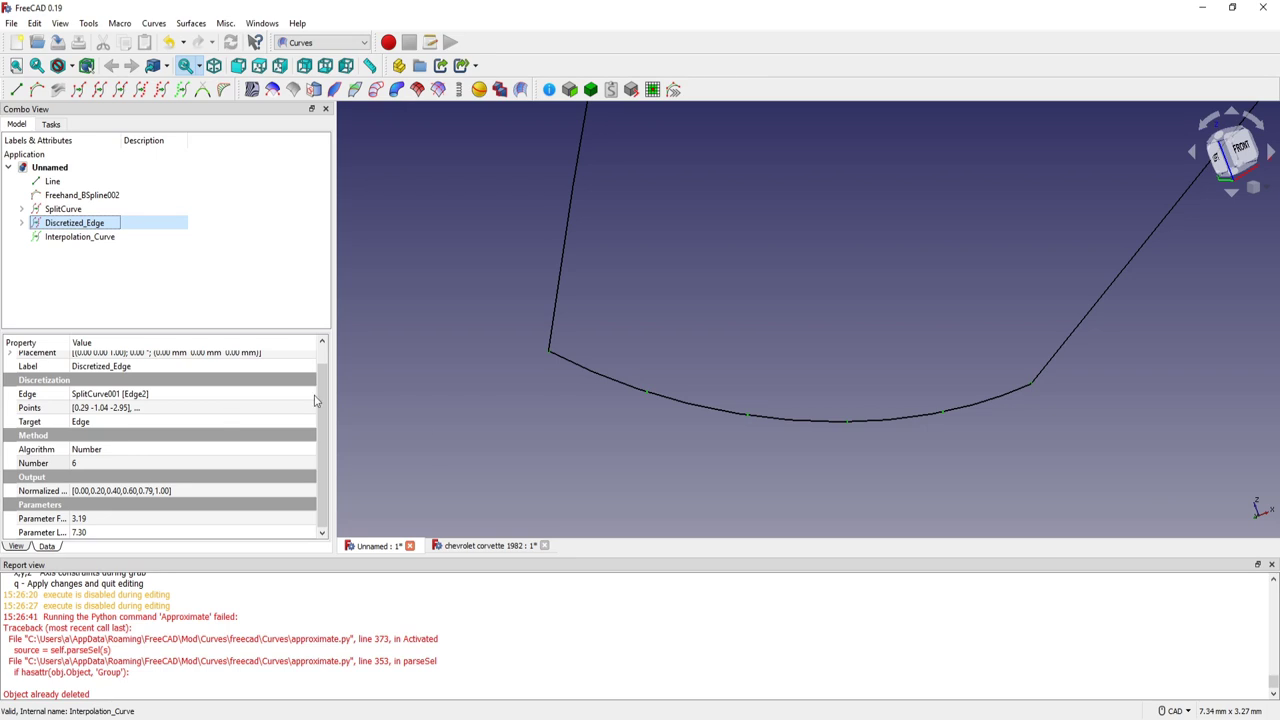
pyautogui.scroll(2, 434, 441)
pyautogui.click(88, 238)
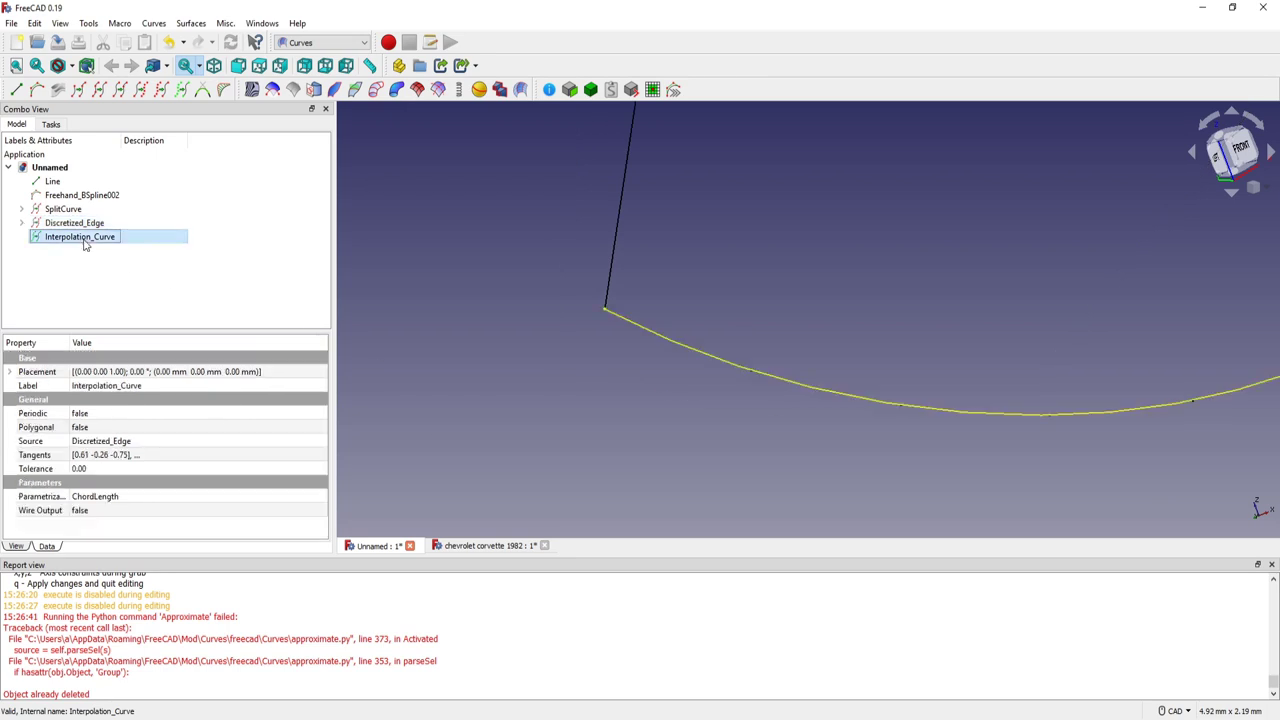
pyautogui.press('Delete')
pyautogui.click(66, 224)
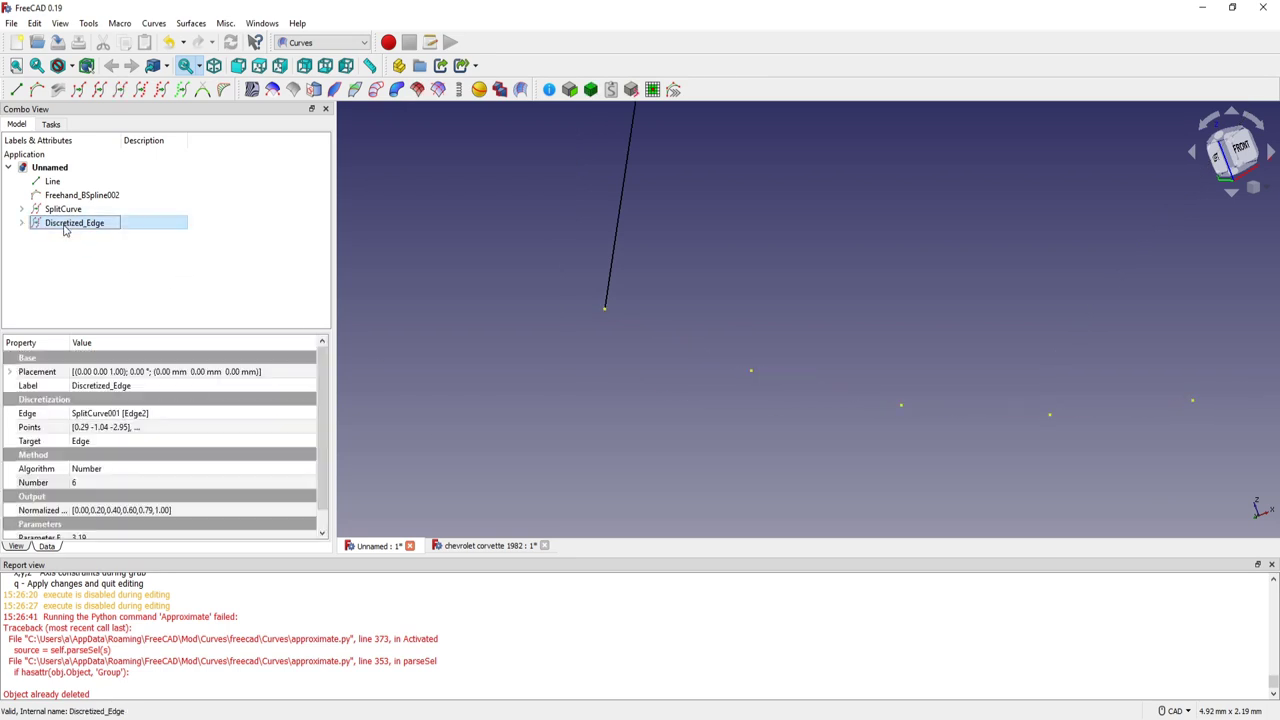
pyautogui.click(159, 91)
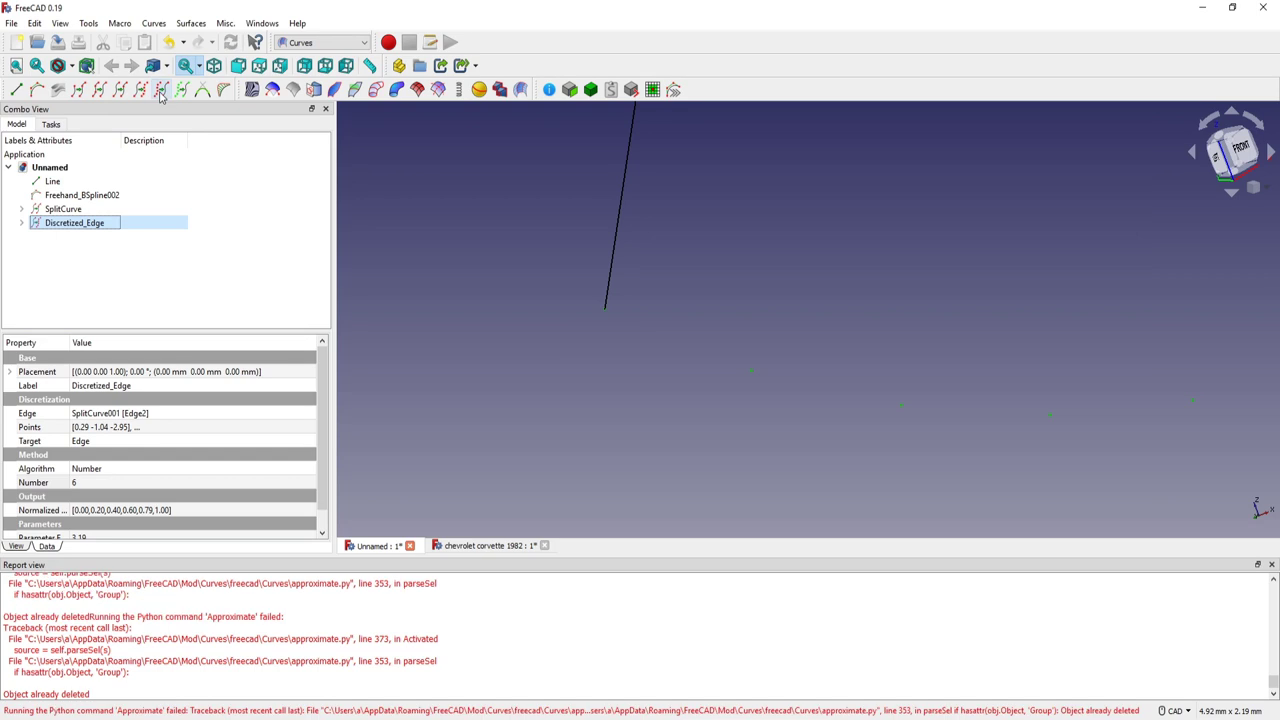
pyautogui.click(414, 228)
pyautogui.click(80, 223)
# - Create an Approximation_Curve through the Discretized_Edge points
pyautogui.click(160, 90)
pyautogui.click(93, 224)
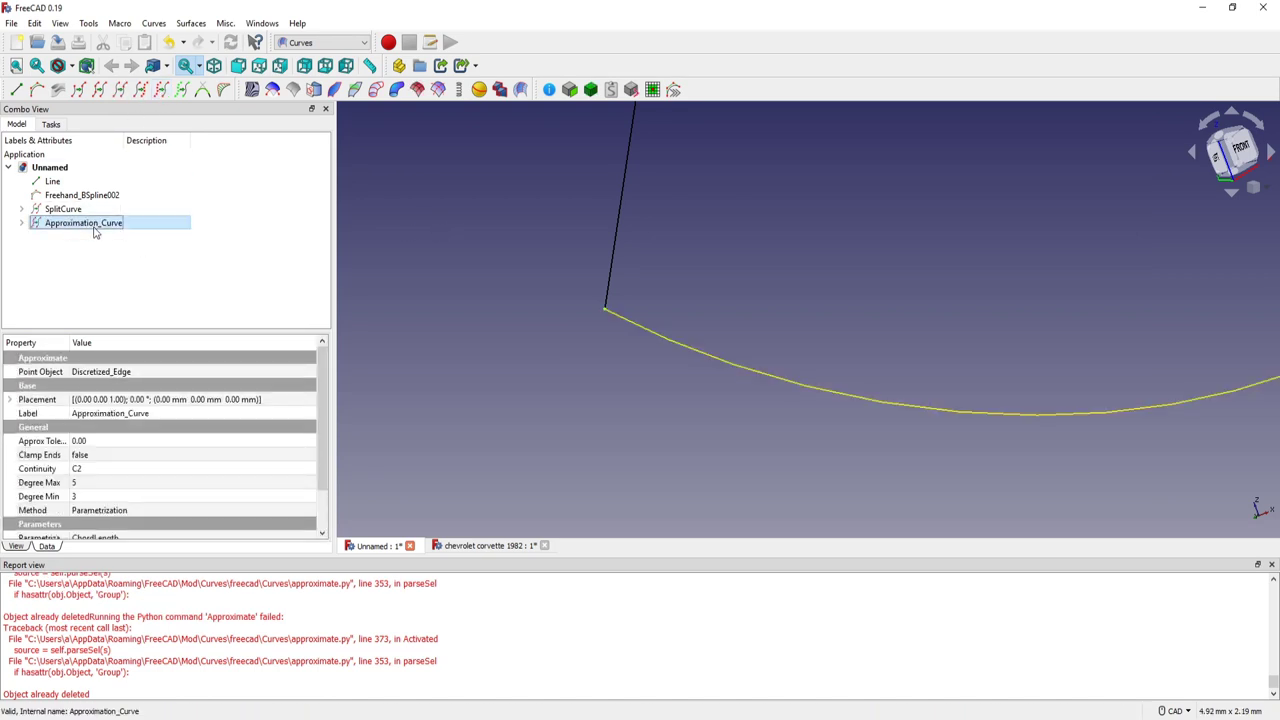
pyautogui.moveTo(772, 480); pyautogui.dragTo(657, 484, button='middle')
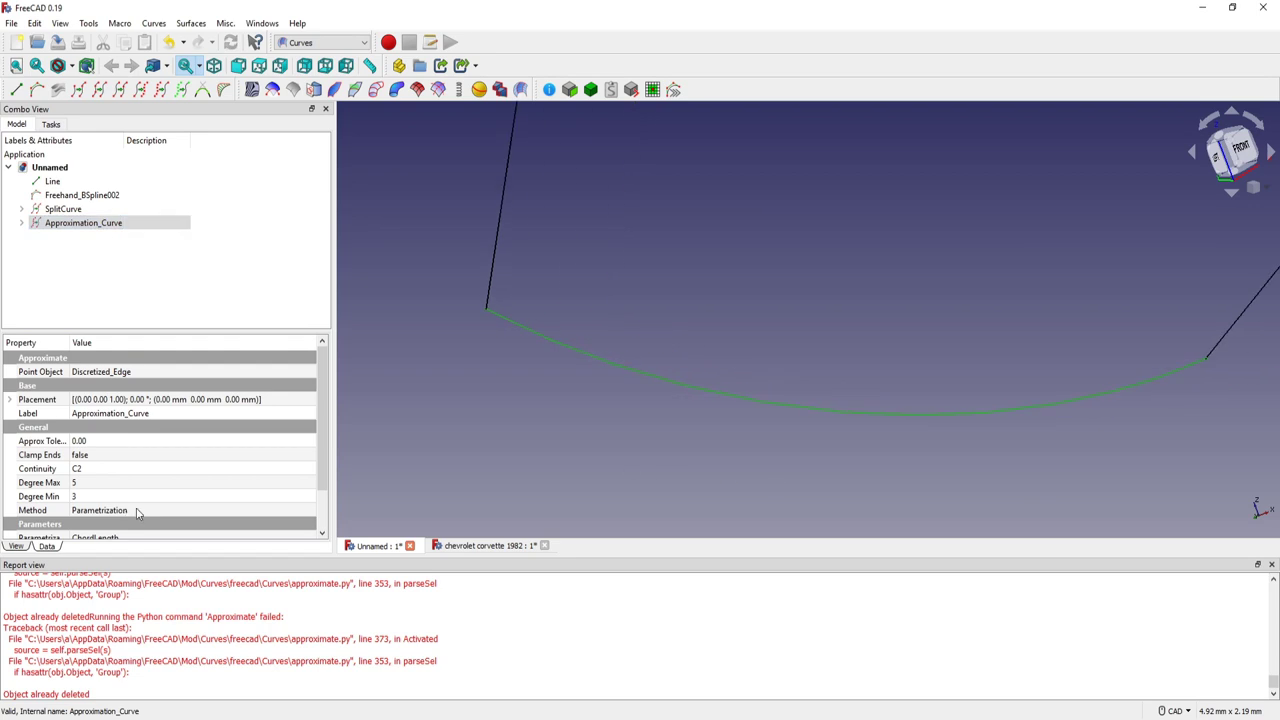
pyautogui.scroll(-1, 141, 512)
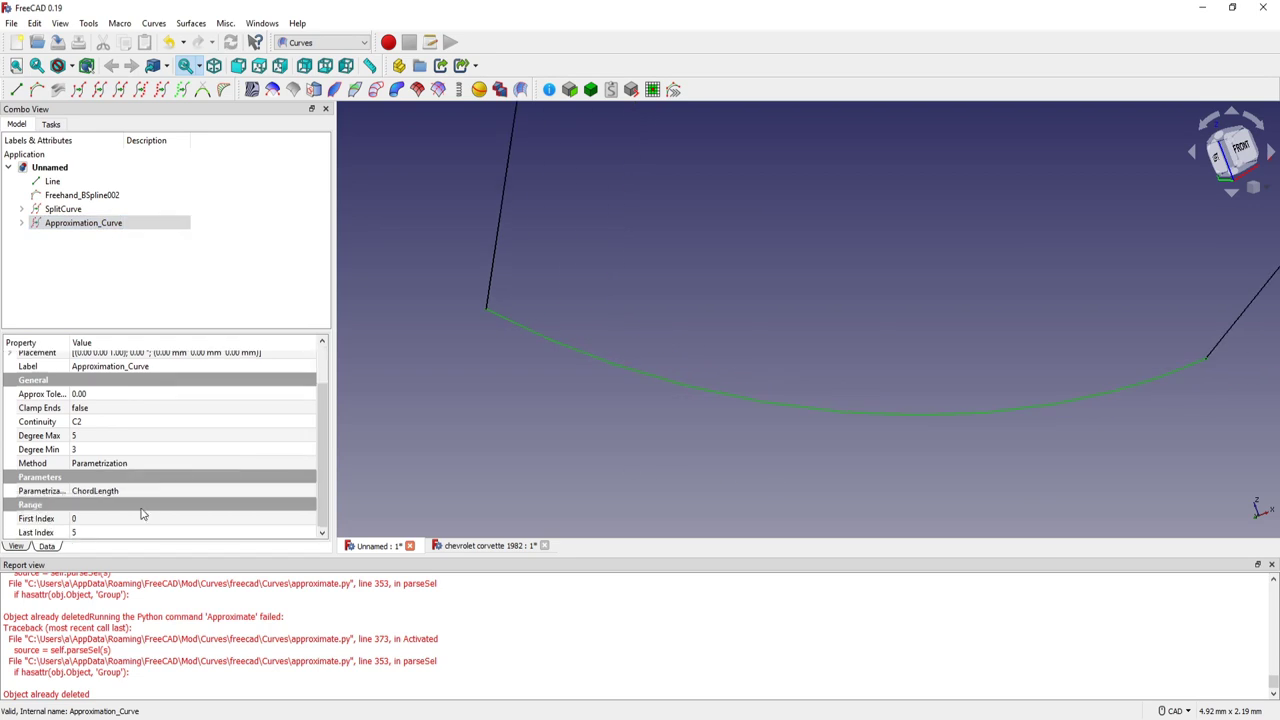
# - Change the Approximation_Curve Method to Smoothing Algorithm
pyautogui.click(142, 467)
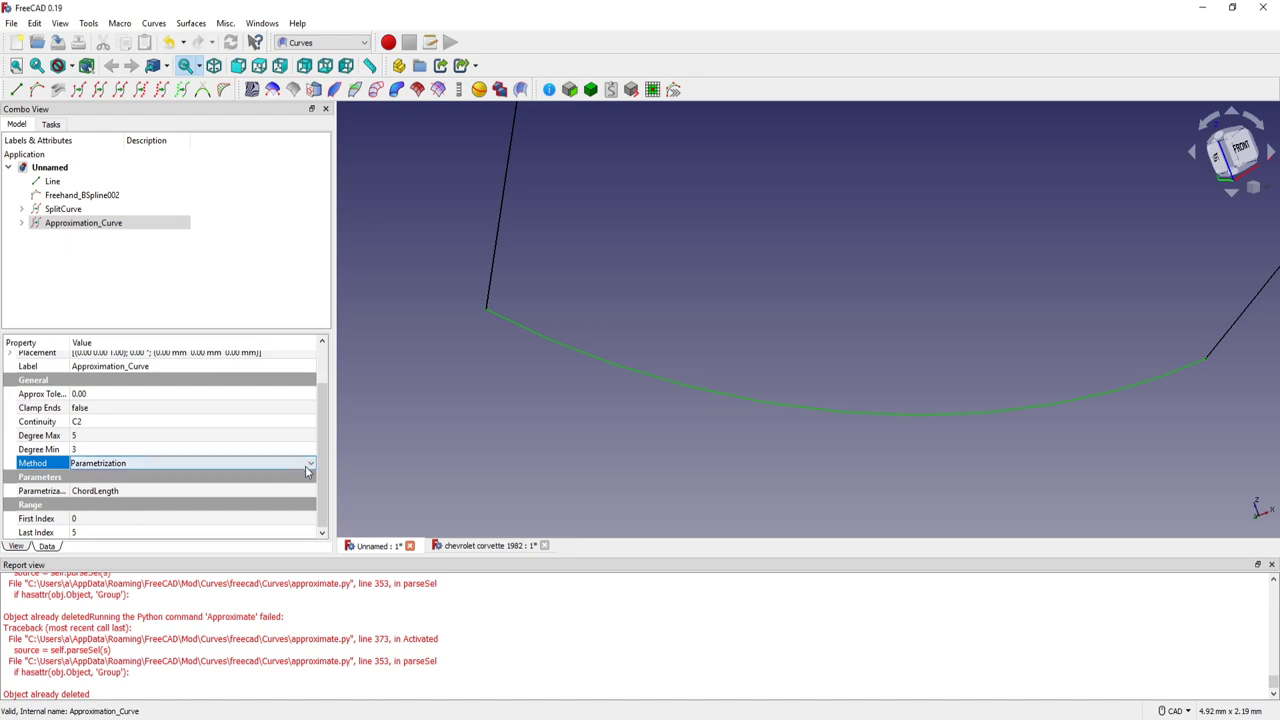
pyautogui.click(306, 467)
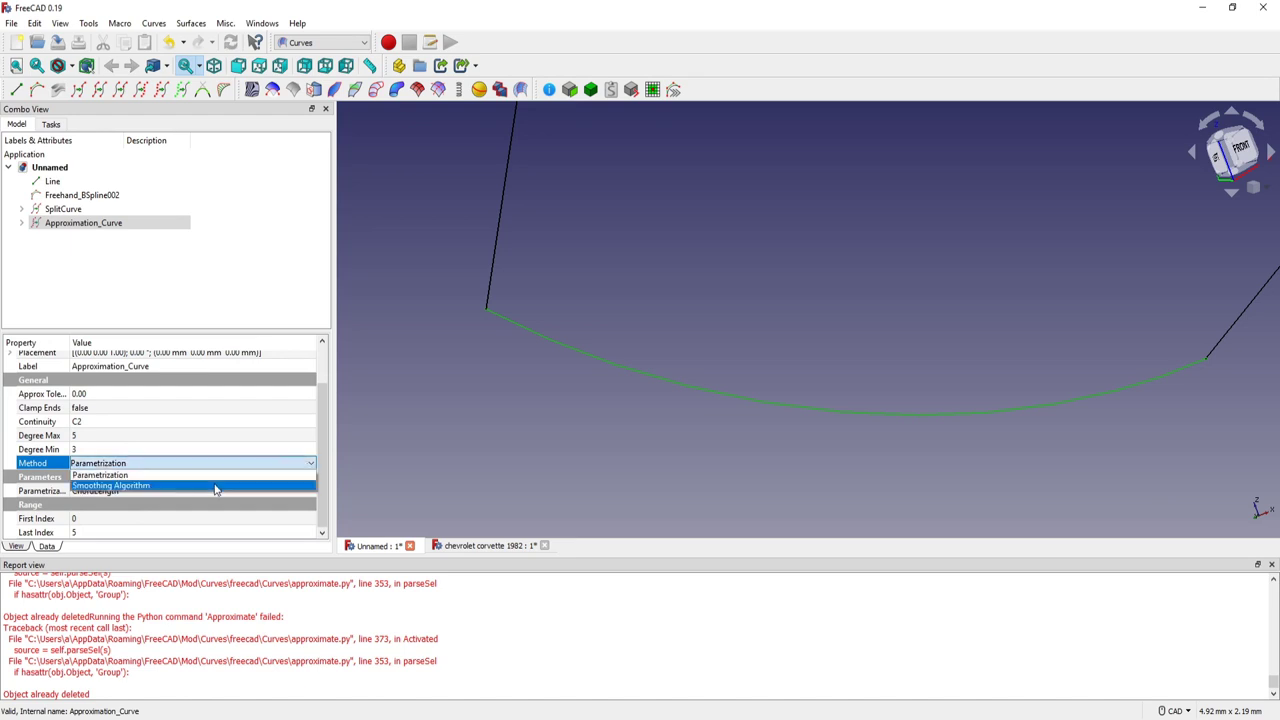
pyautogui.click(214, 486)
pyautogui.click(497, 437)
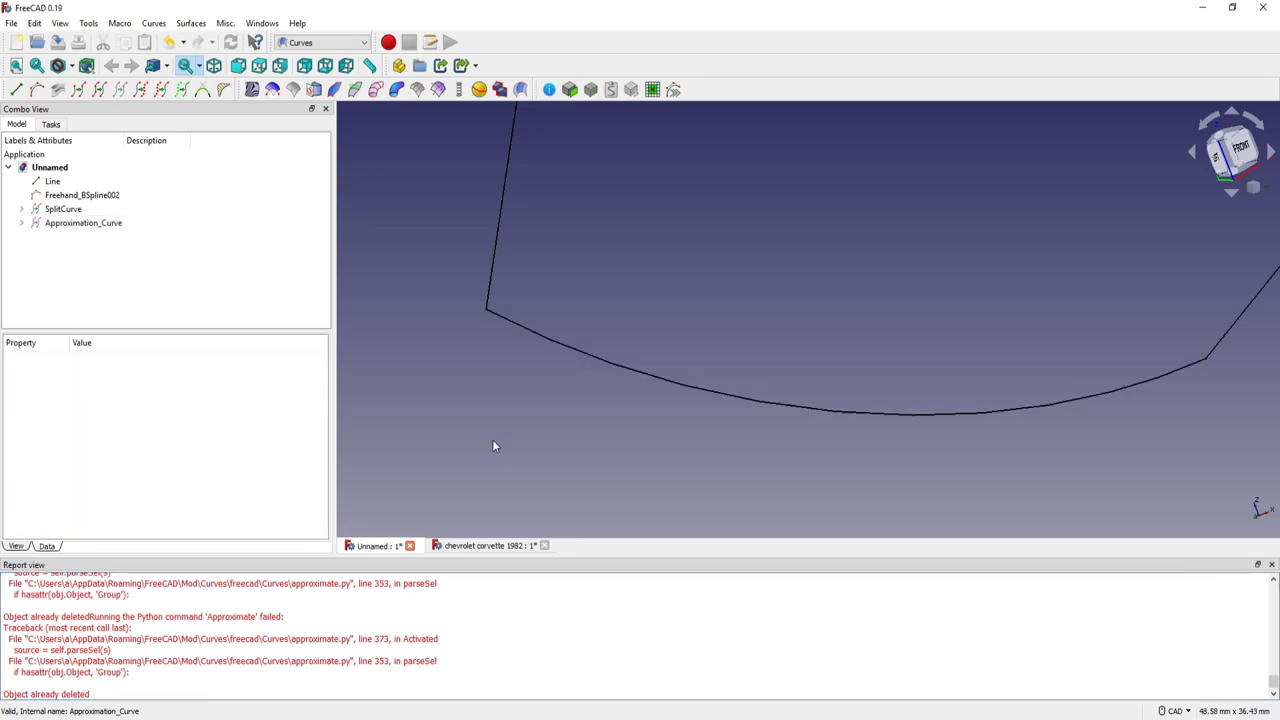
pyautogui.click(99, 228)
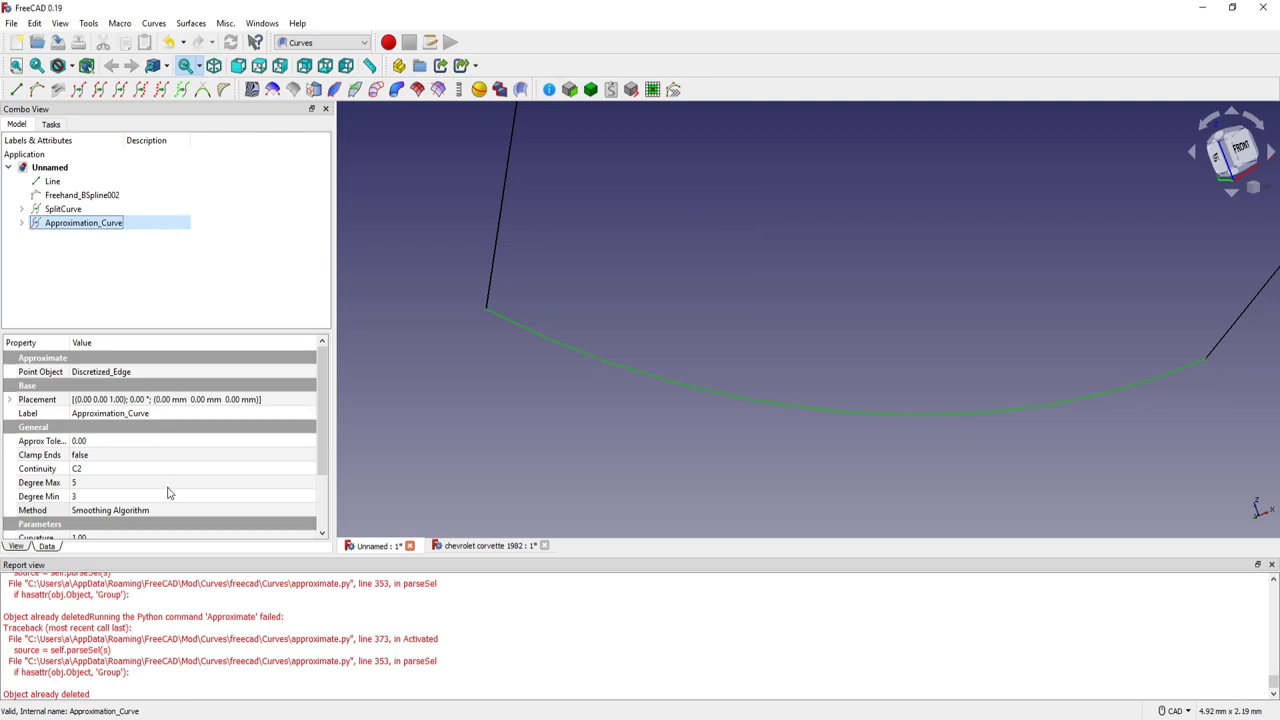
pyautogui.scroll(-2, 145, 472)
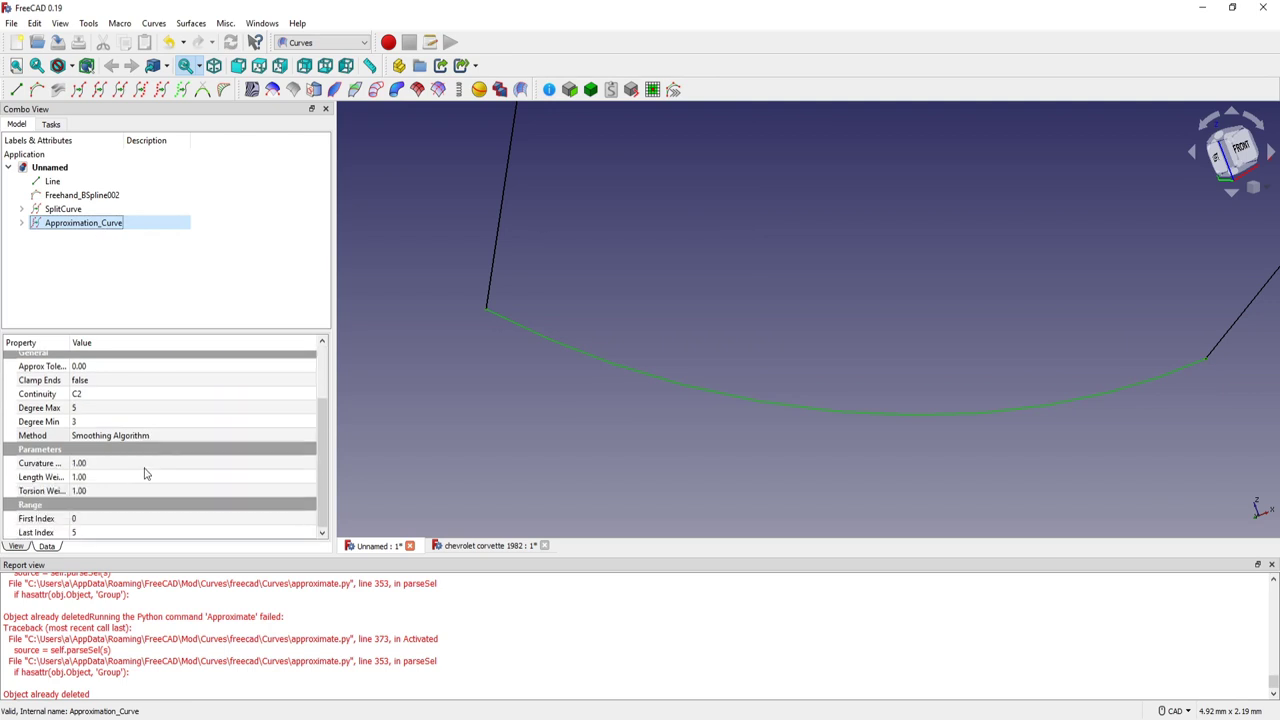
pyautogui.scroll(2, 122, 482)
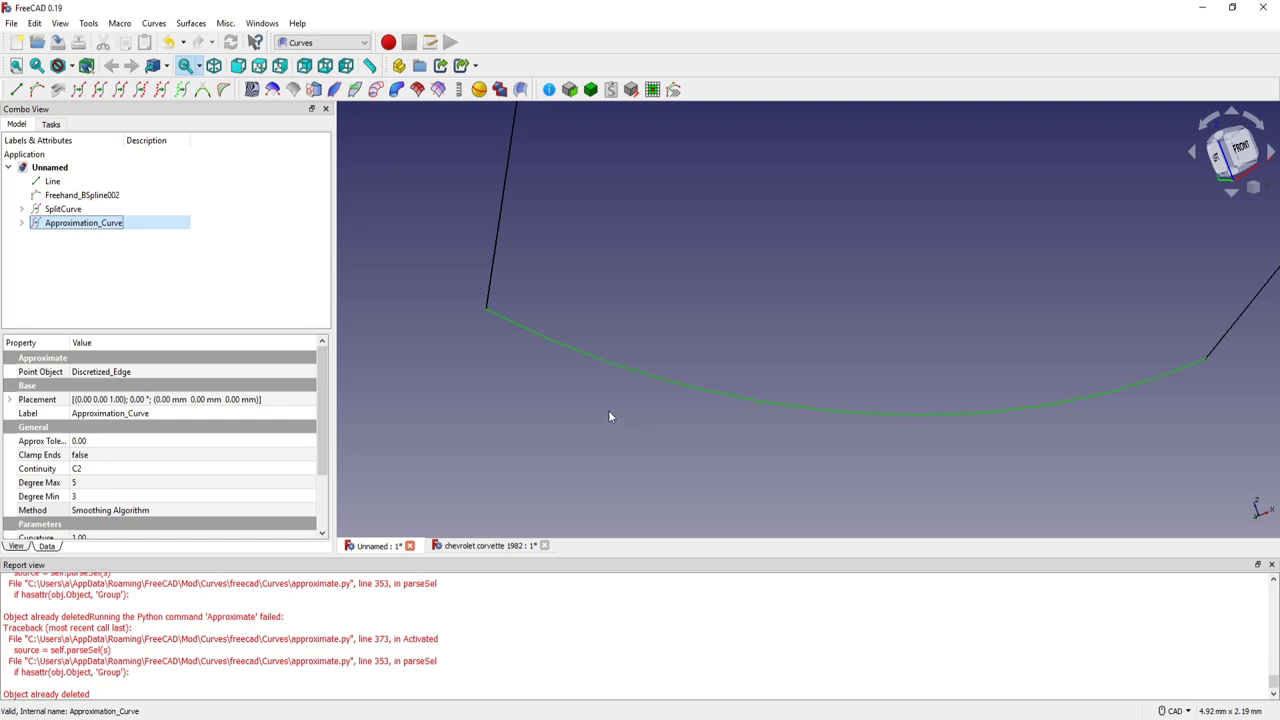
# - Delete Approximation_Curve and Discretized_Edge, then select SplitCurve001's lower arc
pyautogui.press('Delete')
pyautogui.click(90, 228)
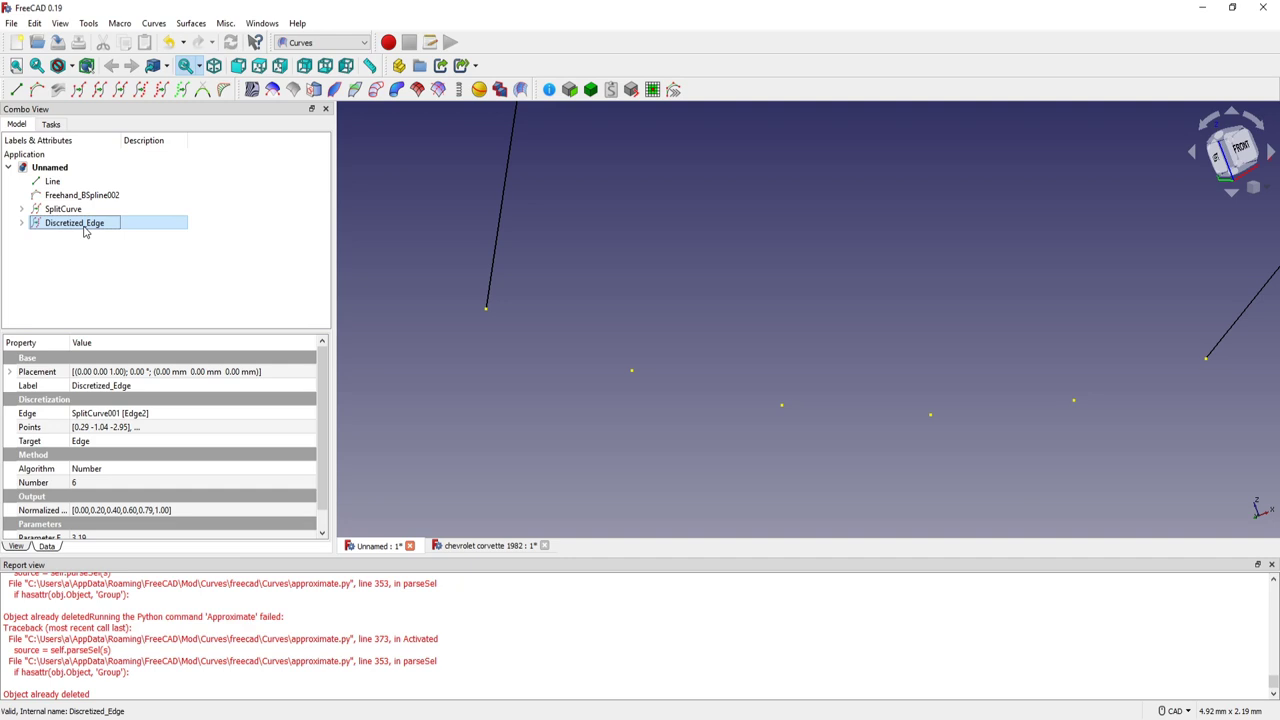
pyautogui.press('Delete')
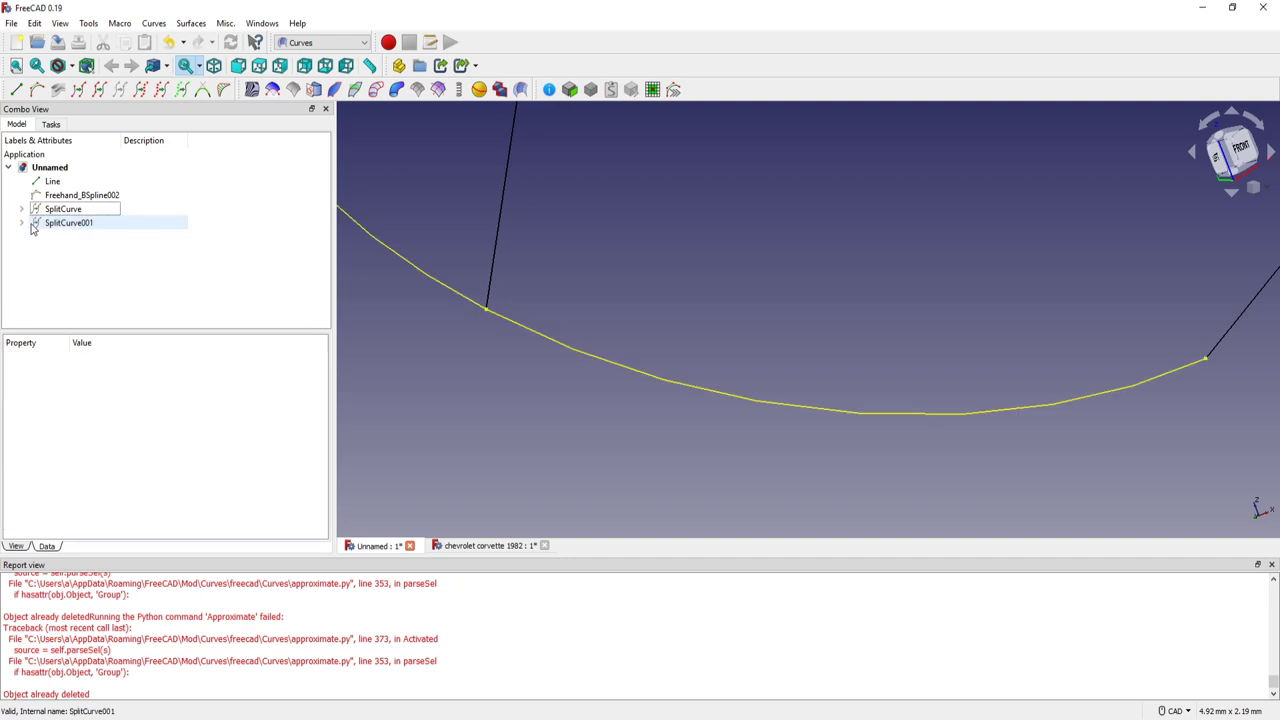
pyautogui.scroll(-2, 686, 324)
pyautogui.scroll(-1, 718, 281)
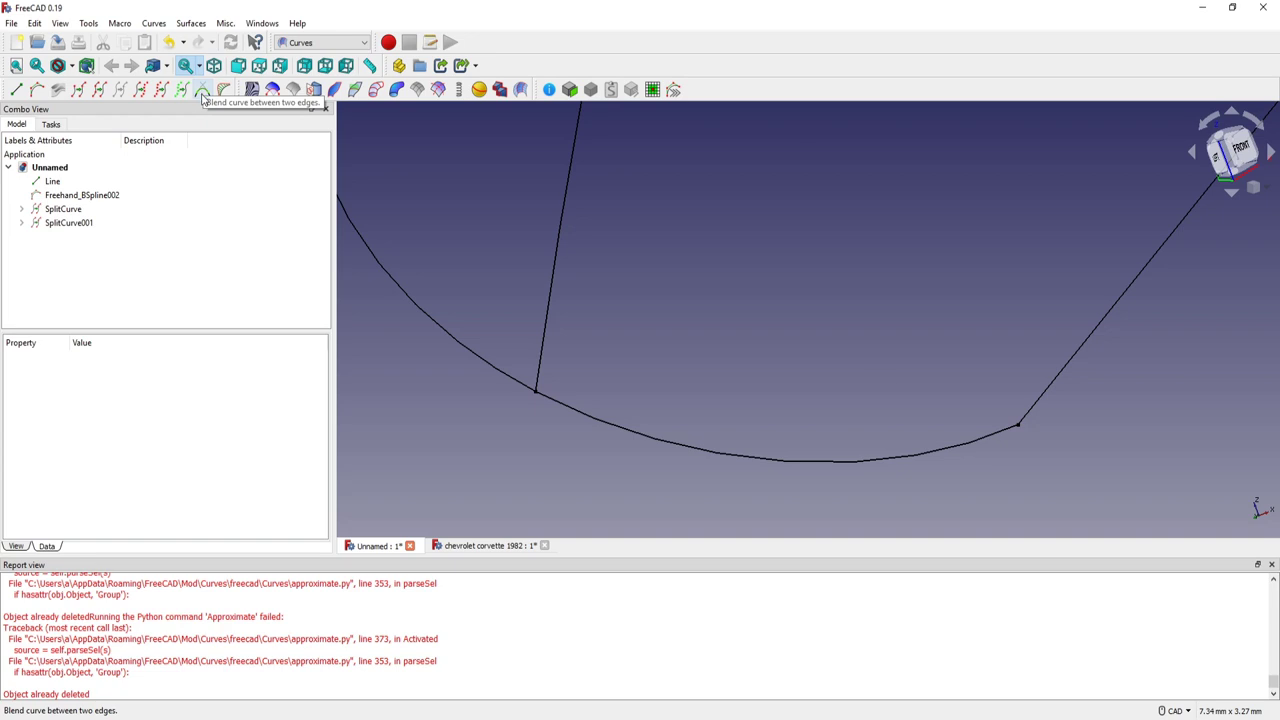
pyautogui.scroll(-2, 924, 362)
pyautogui.moveTo(924, 364); pyautogui.dragTo(736, 381, button='middle')
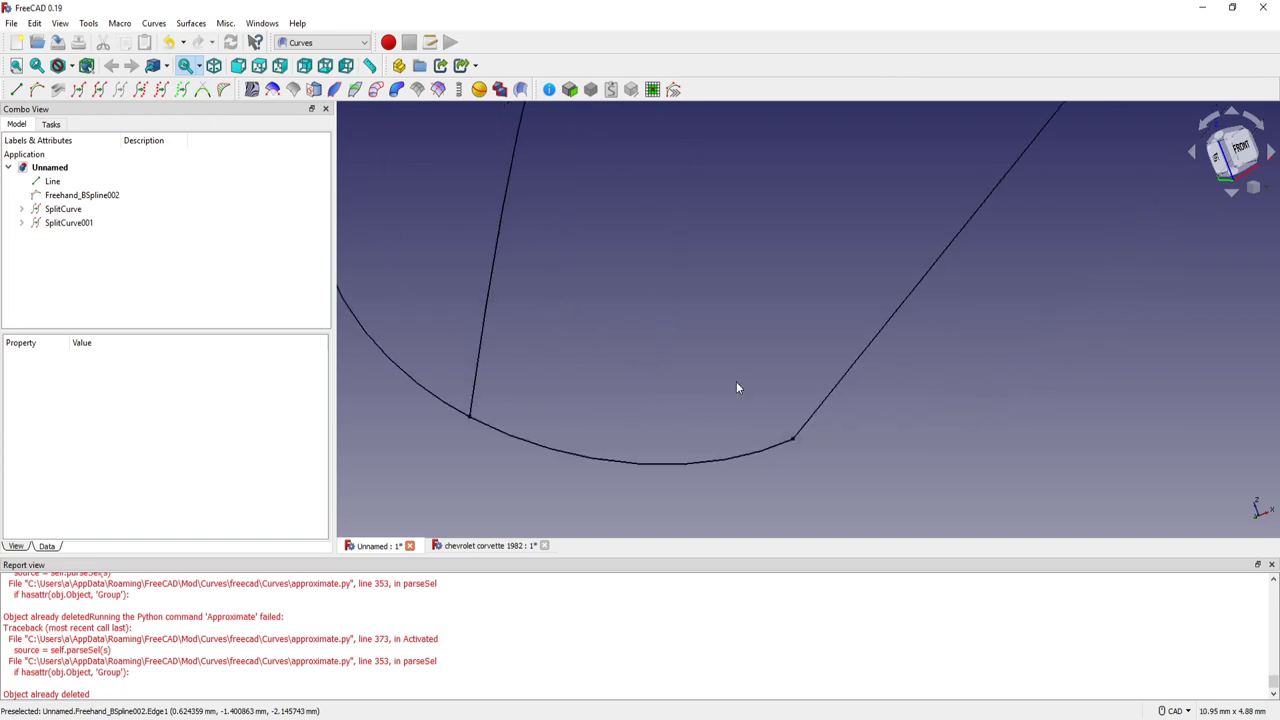
pyautogui.click(763, 455)
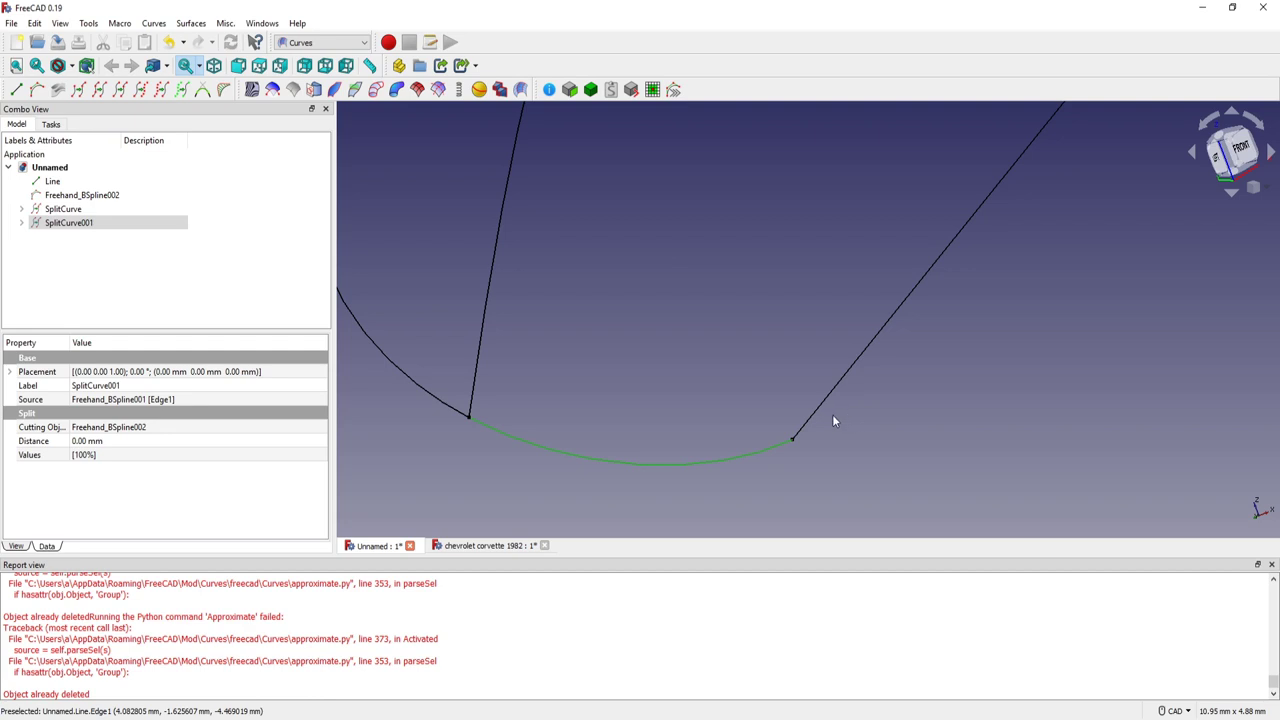
# - Clear the Report view messages and add the Line edge to the selection
pyautogui.rightClick(764, 663)
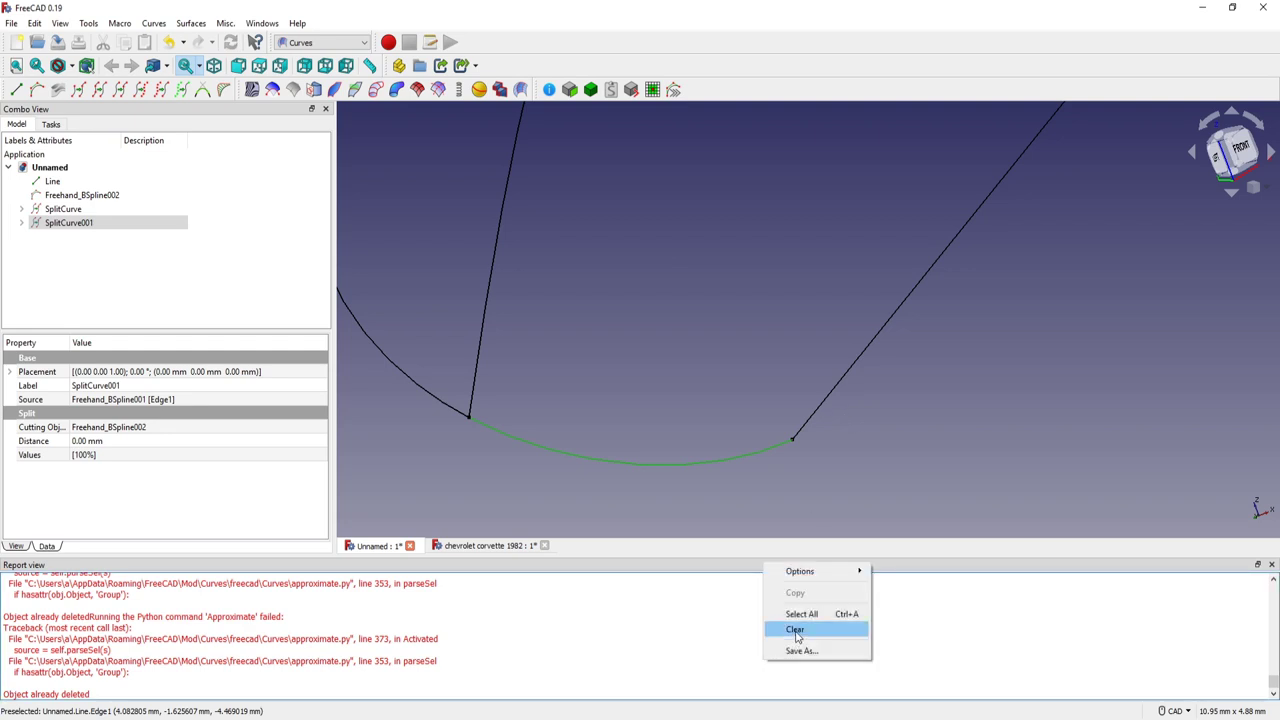
pyautogui.click(795, 629)
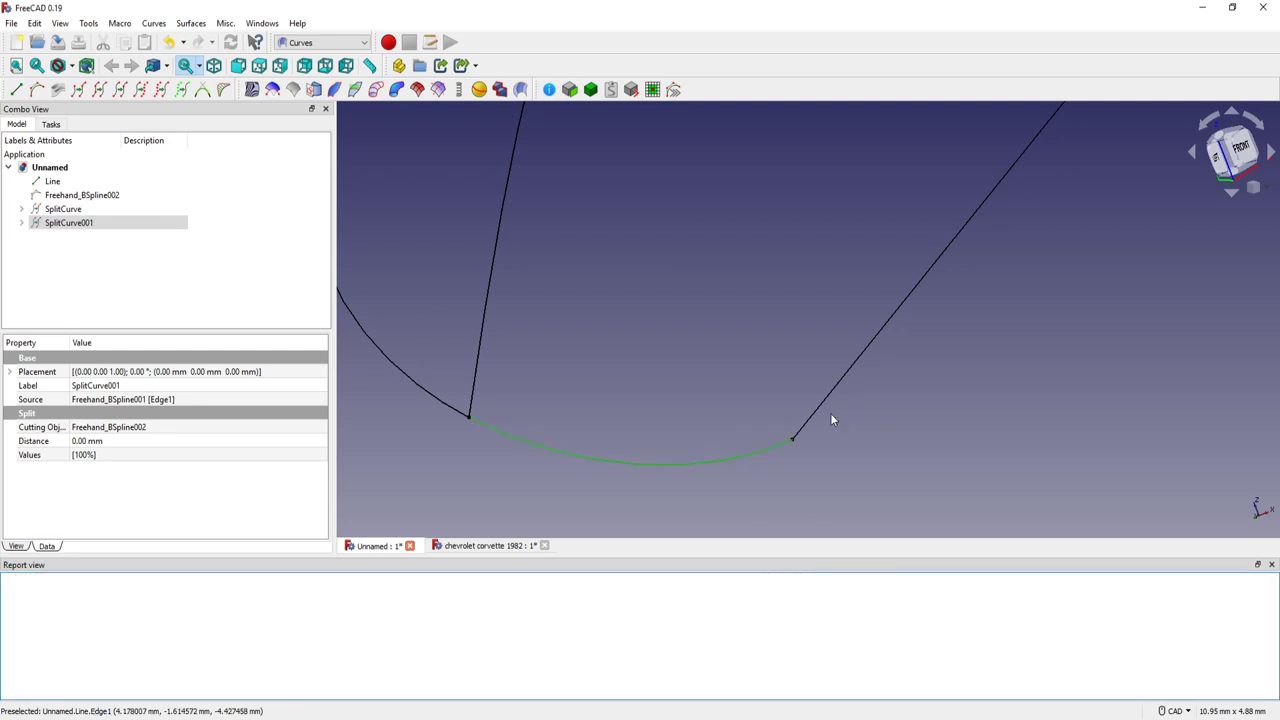
pyautogui.keyDown('ctrl'); pyautogui.click(814, 416); pyautogui.keyUp('ctrl')
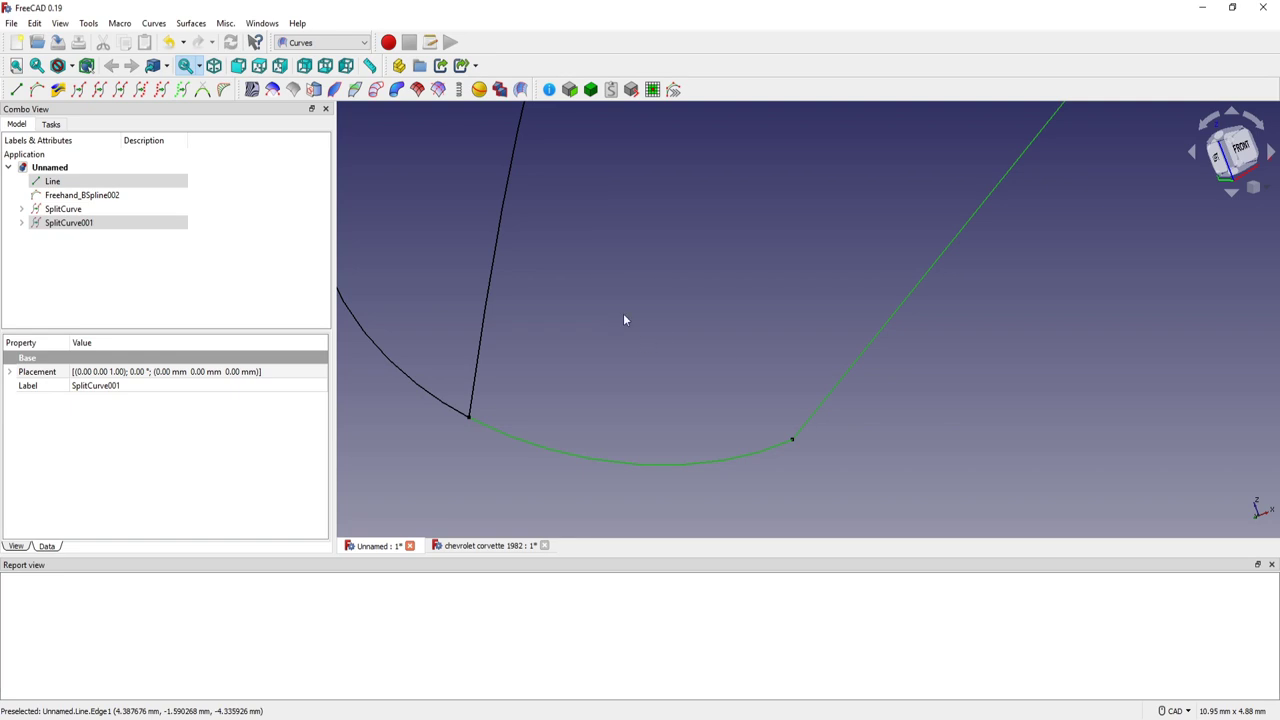
# - Create a Blend_Curve between SplitCurve001's Edge2 and the Line
pyautogui.click(202, 90)
pyautogui.scroll(2, 700, 408)
pyautogui.scroll(1, 700, 408)
pyautogui.moveTo(846, 427); pyautogui.dragTo(628, 380, button='middle')
pyautogui.scroll(2, 639, 382)
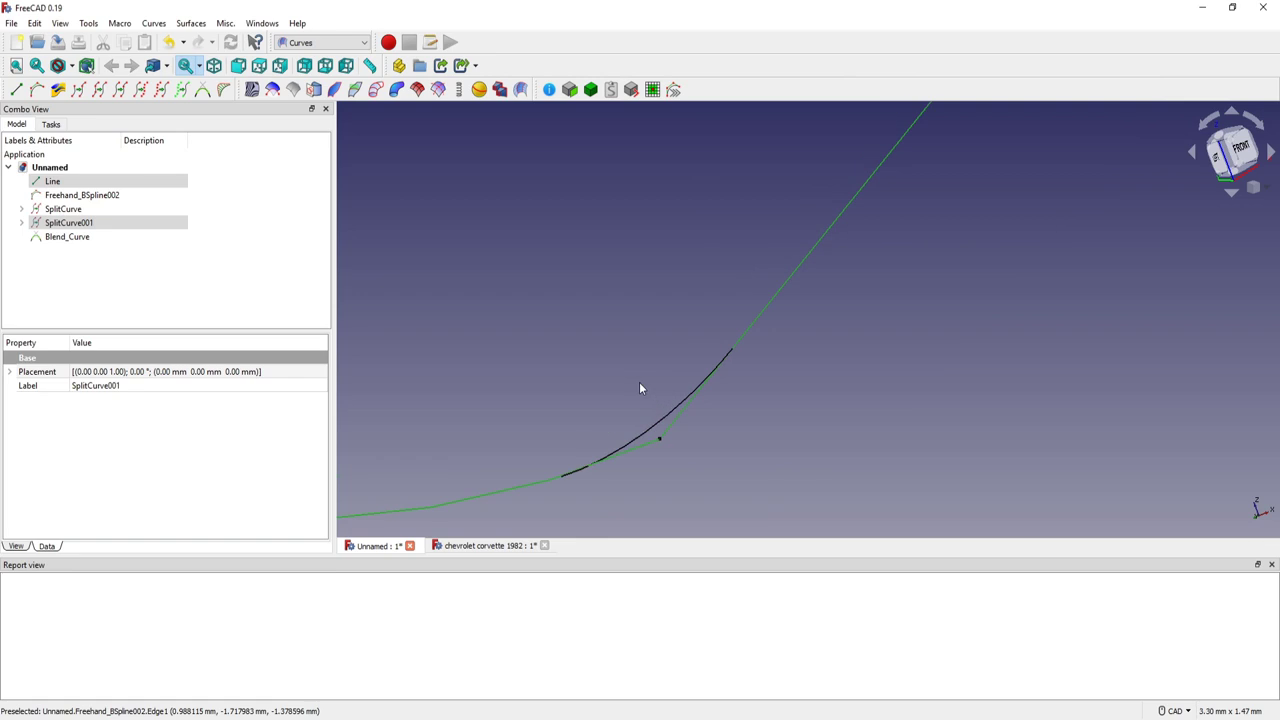
pyautogui.click(67, 237)
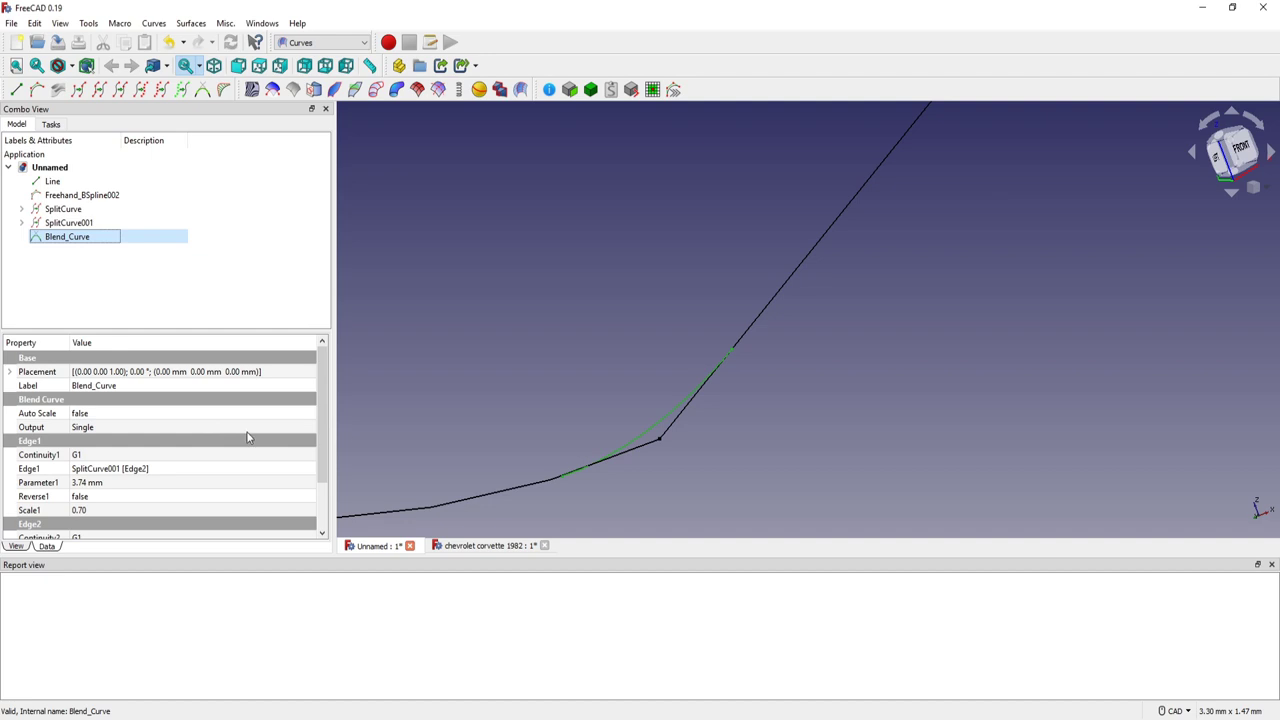
pyautogui.scroll(-1, 322, 455)
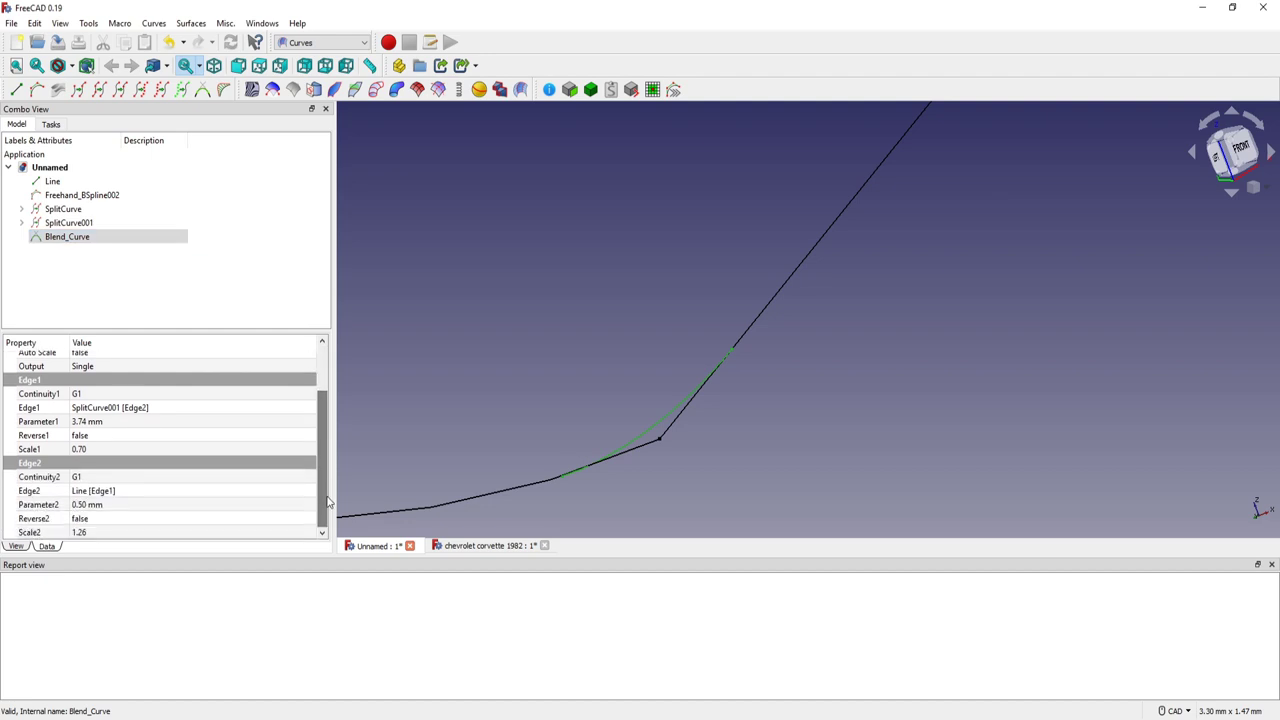
pyautogui.scroll(1, 316, 467)
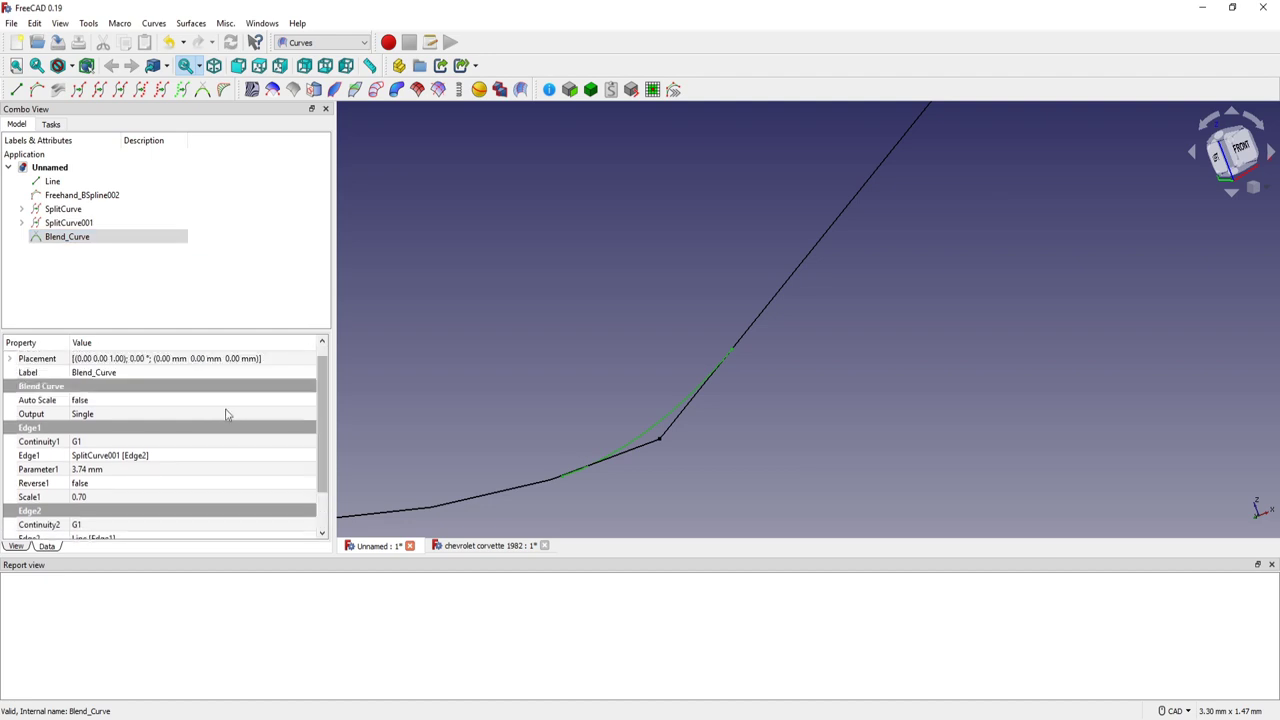
# - Set the Blend_Curve Output to Joined and let it recompute
pyautogui.click(182, 415)
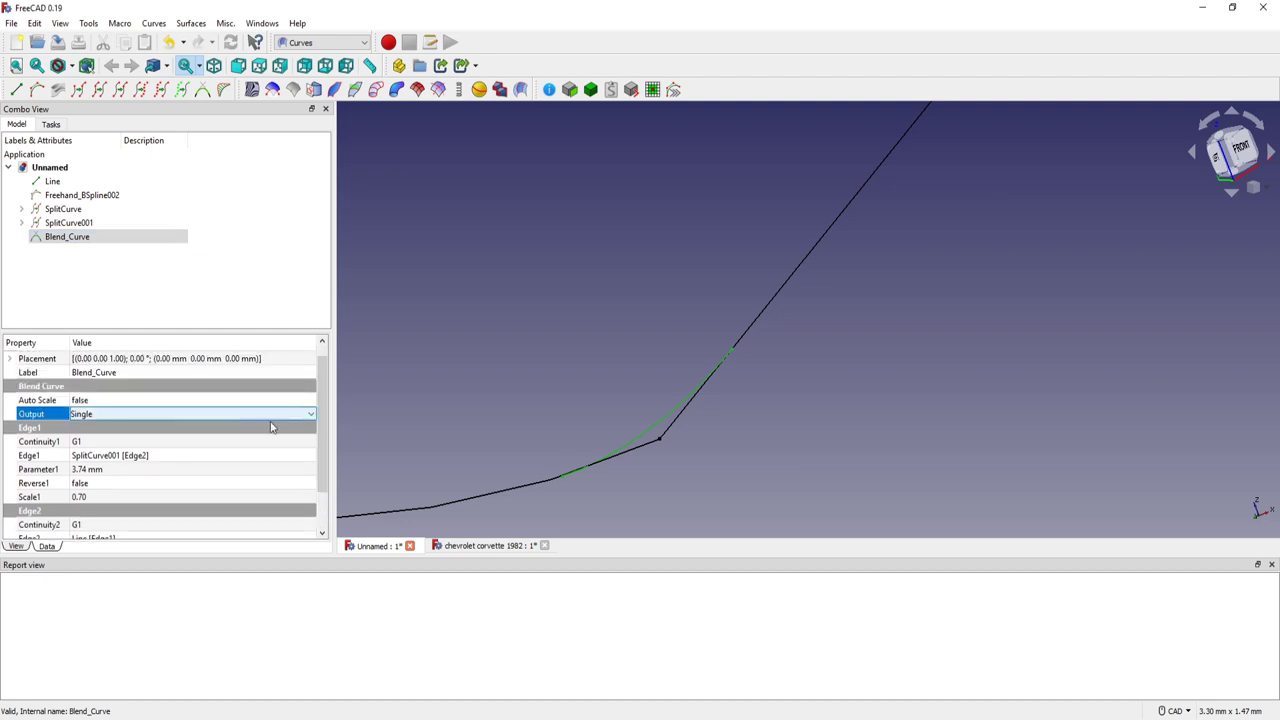
pyautogui.click(311, 415)
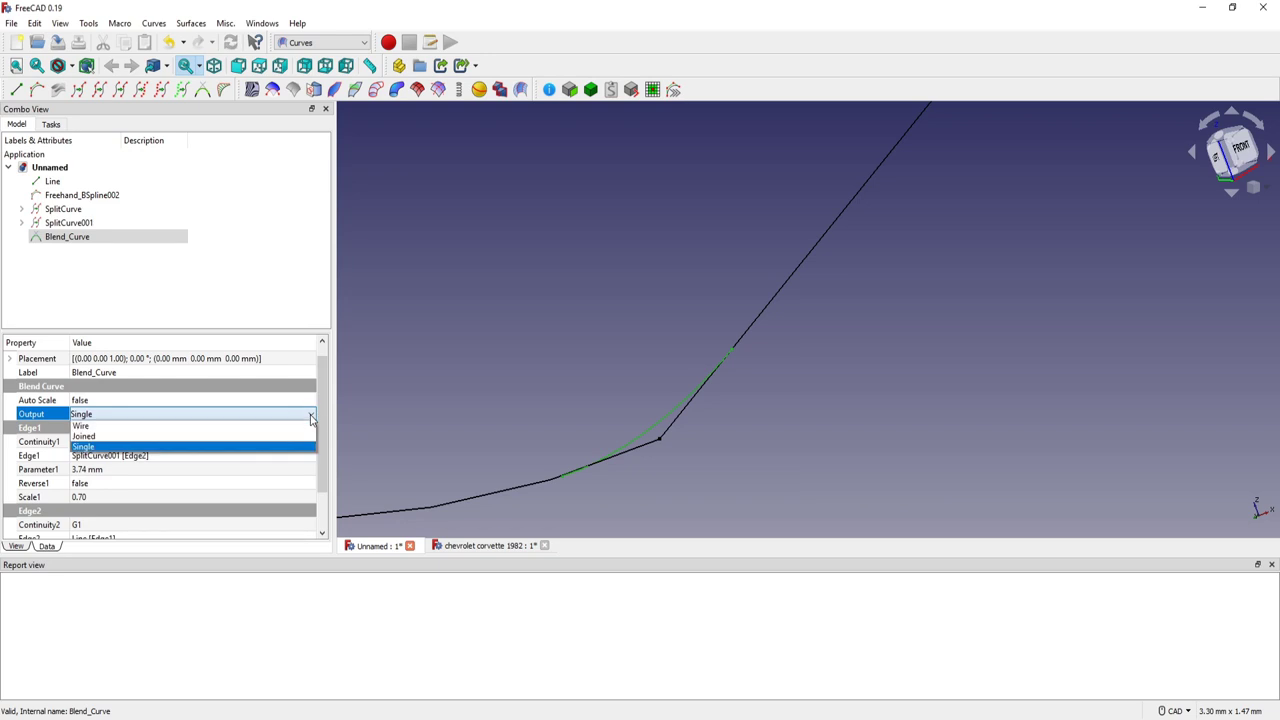
pyautogui.click(131, 438)
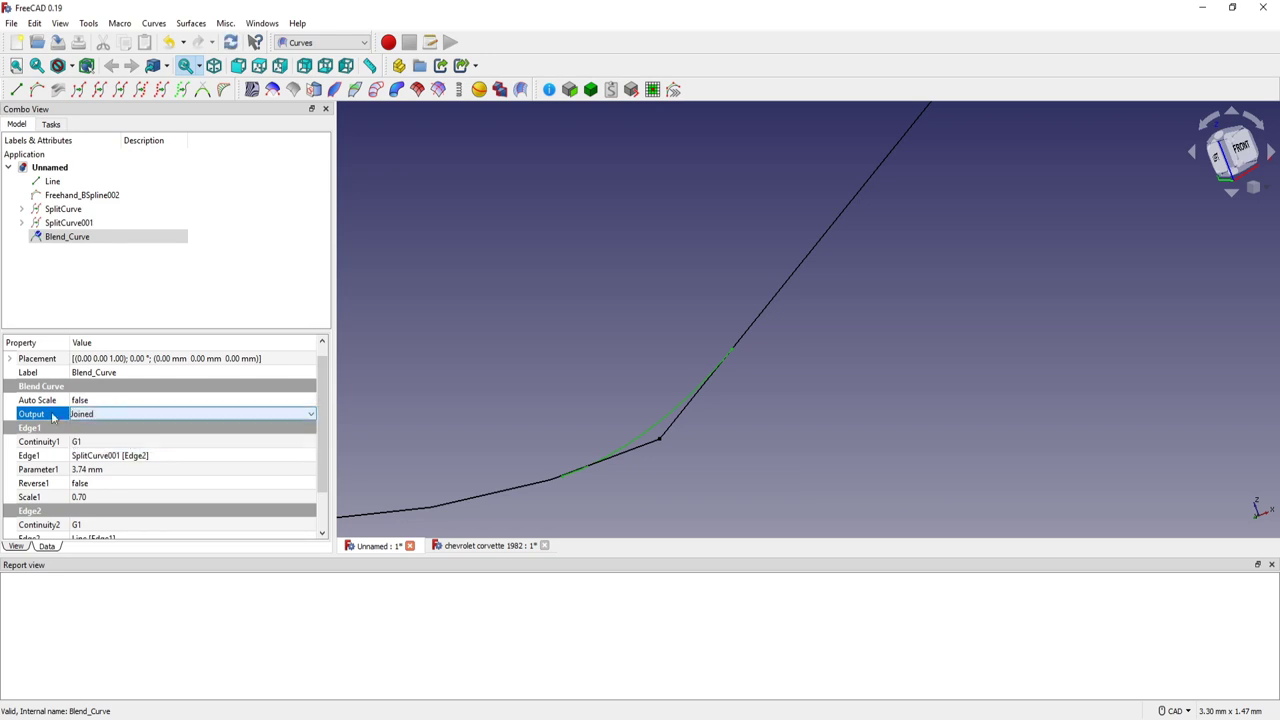
pyautogui.click(532, 362)
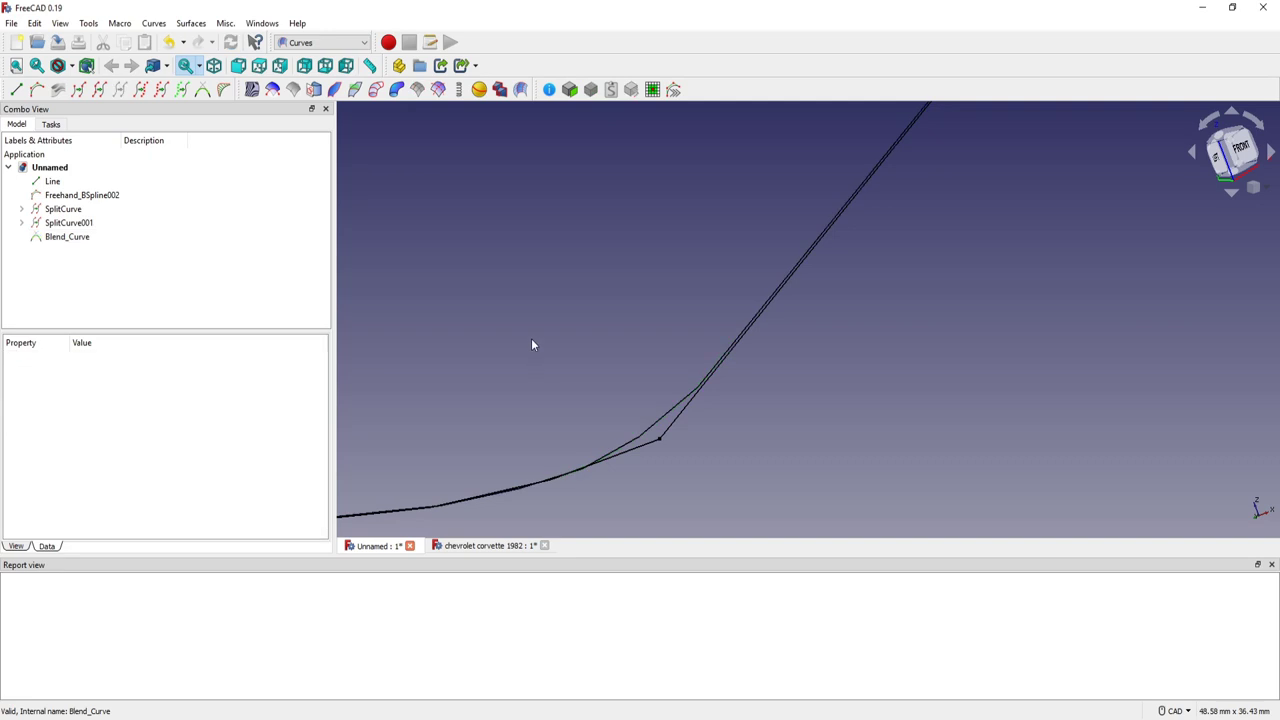
pyautogui.click(68, 238)
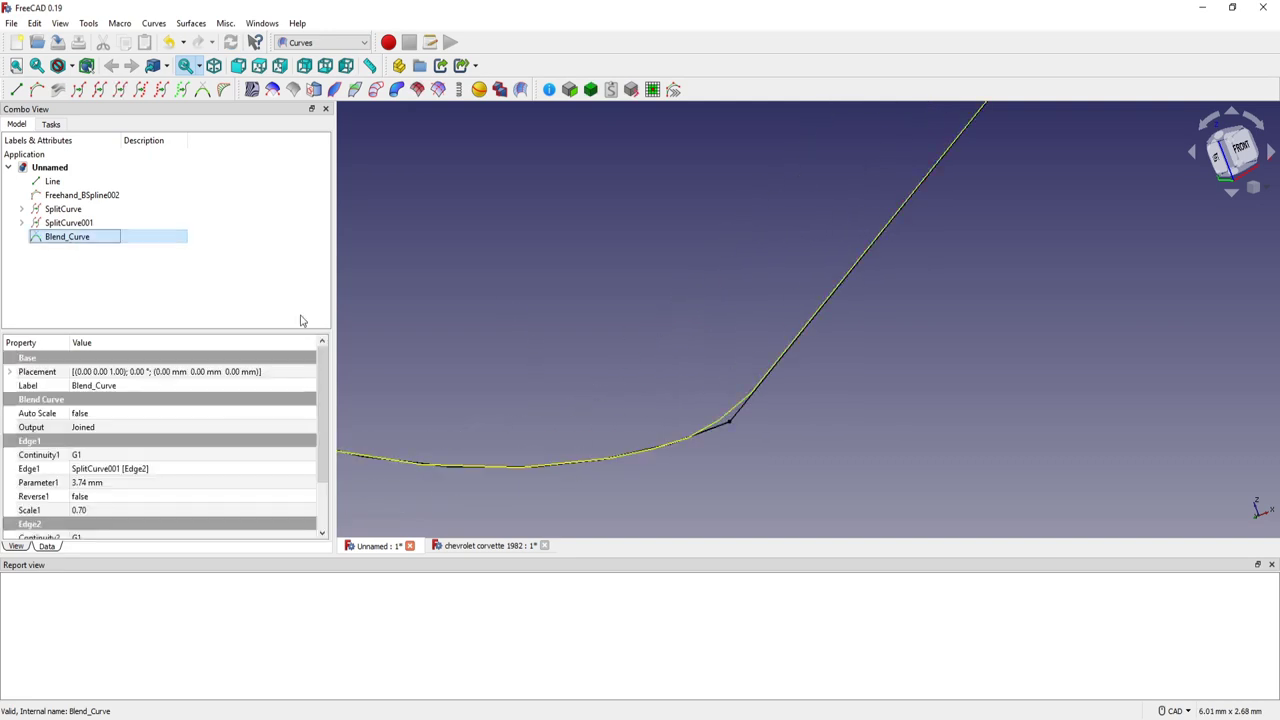
pyautogui.scroll(-4, 581, 355)
pyautogui.moveTo(605, 326); pyautogui.dragTo(615, 364, button='middle')
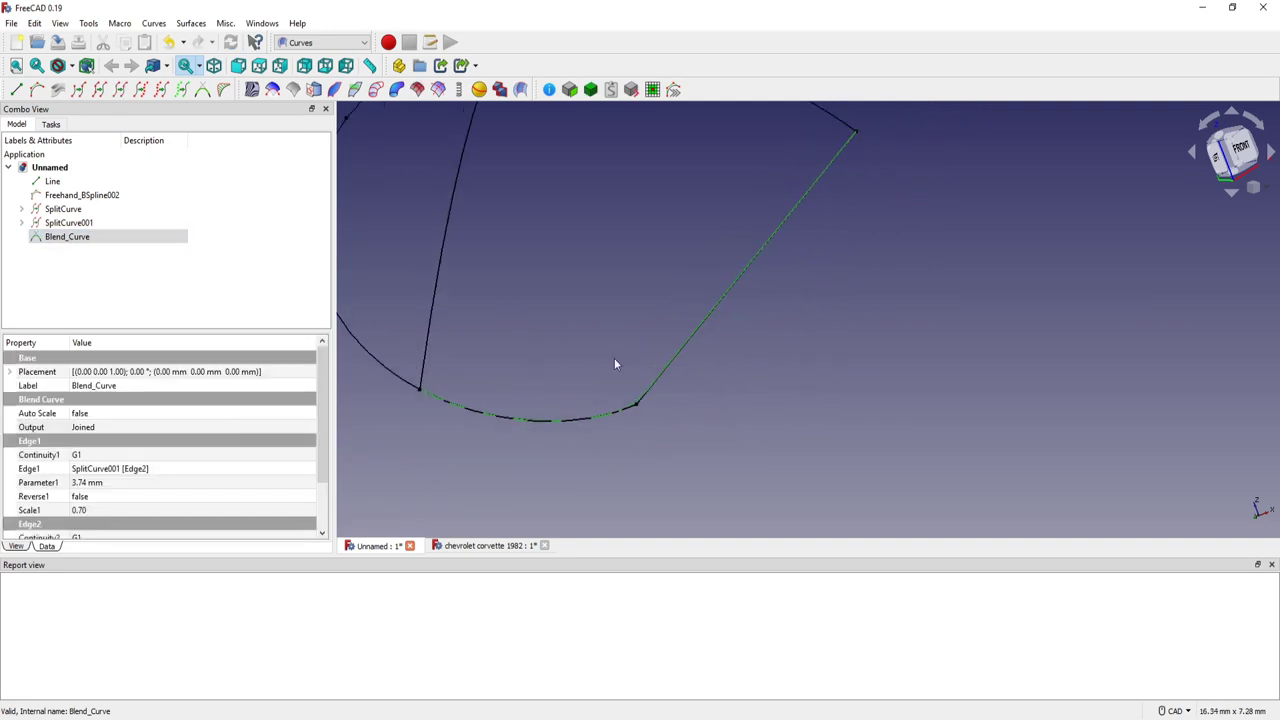
# - Change the Blend_Curve Output to Wire and check both blended edges
pyautogui.click(200, 428)
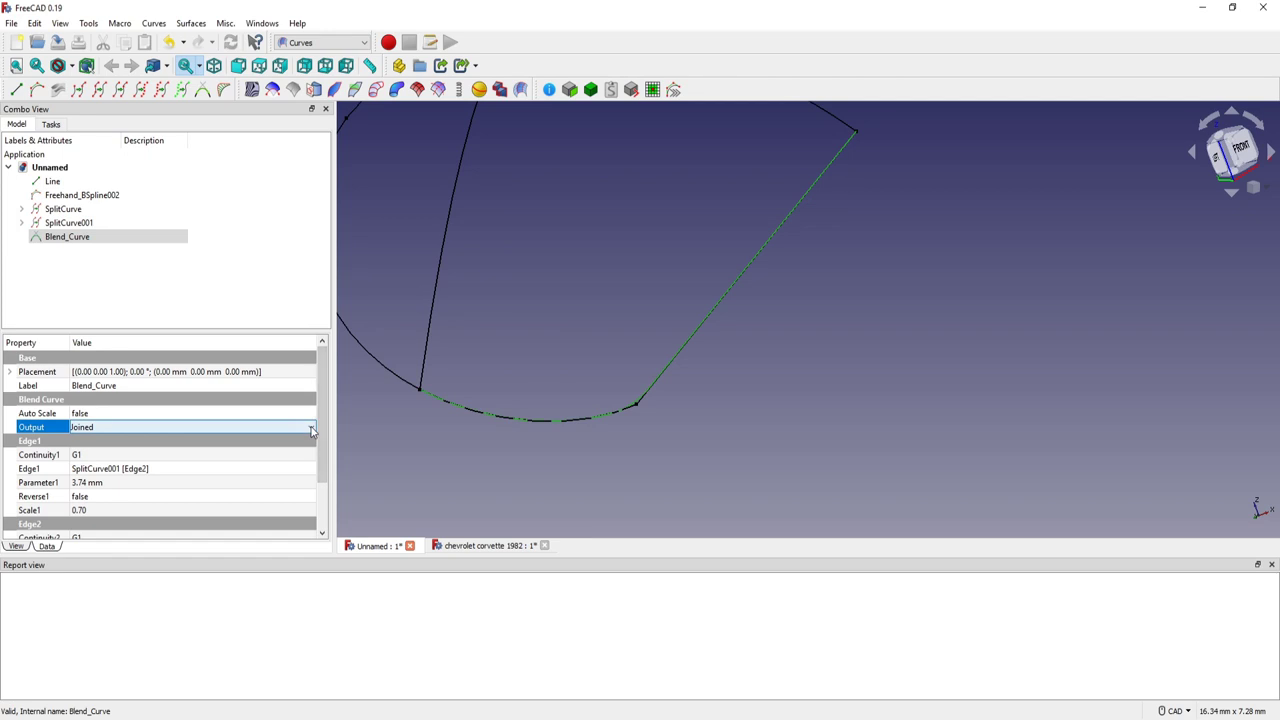
pyautogui.click(312, 427)
pyautogui.click(217, 446)
pyautogui.click(520, 334)
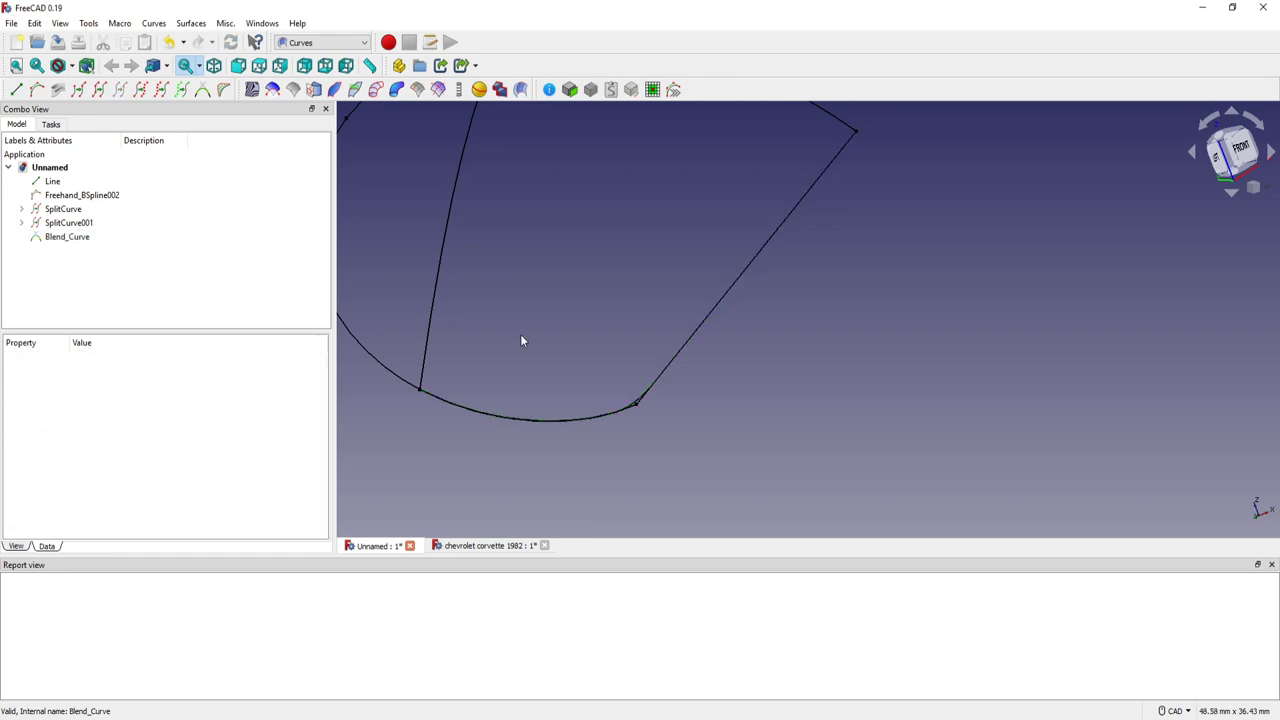
pyautogui.click(82, 238)
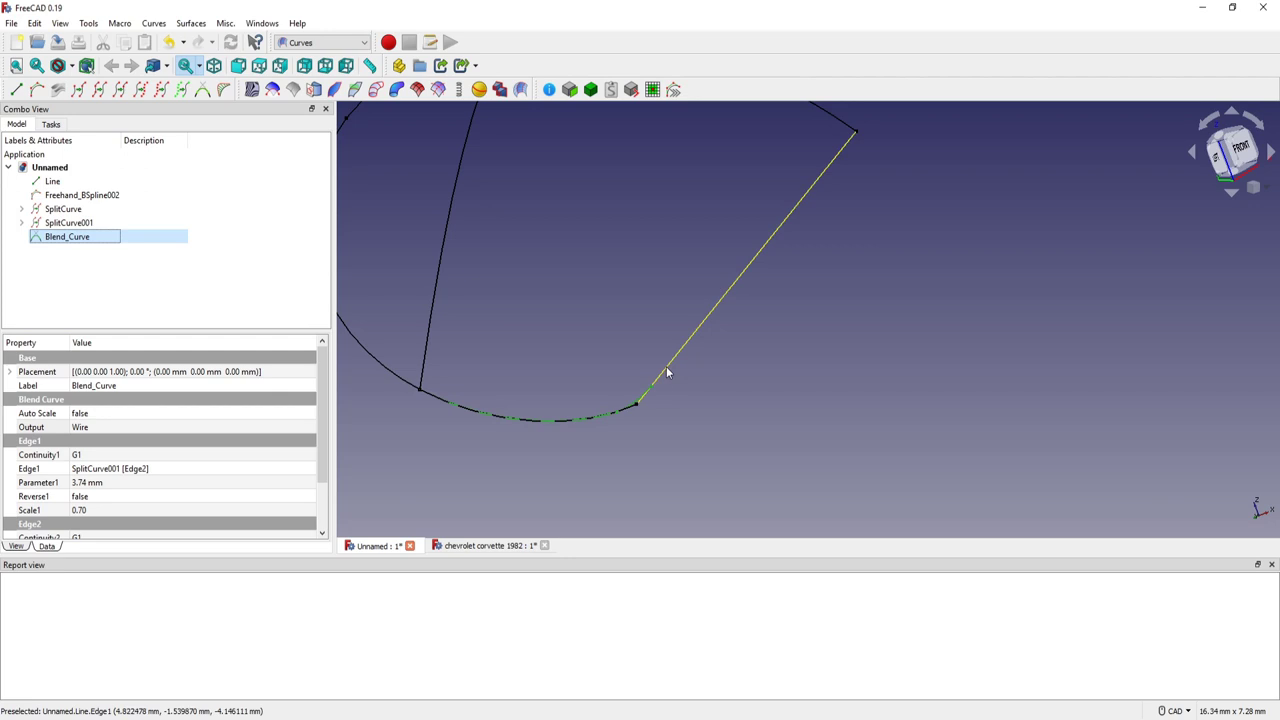
pyautogui.scroll(2, 652, 443)
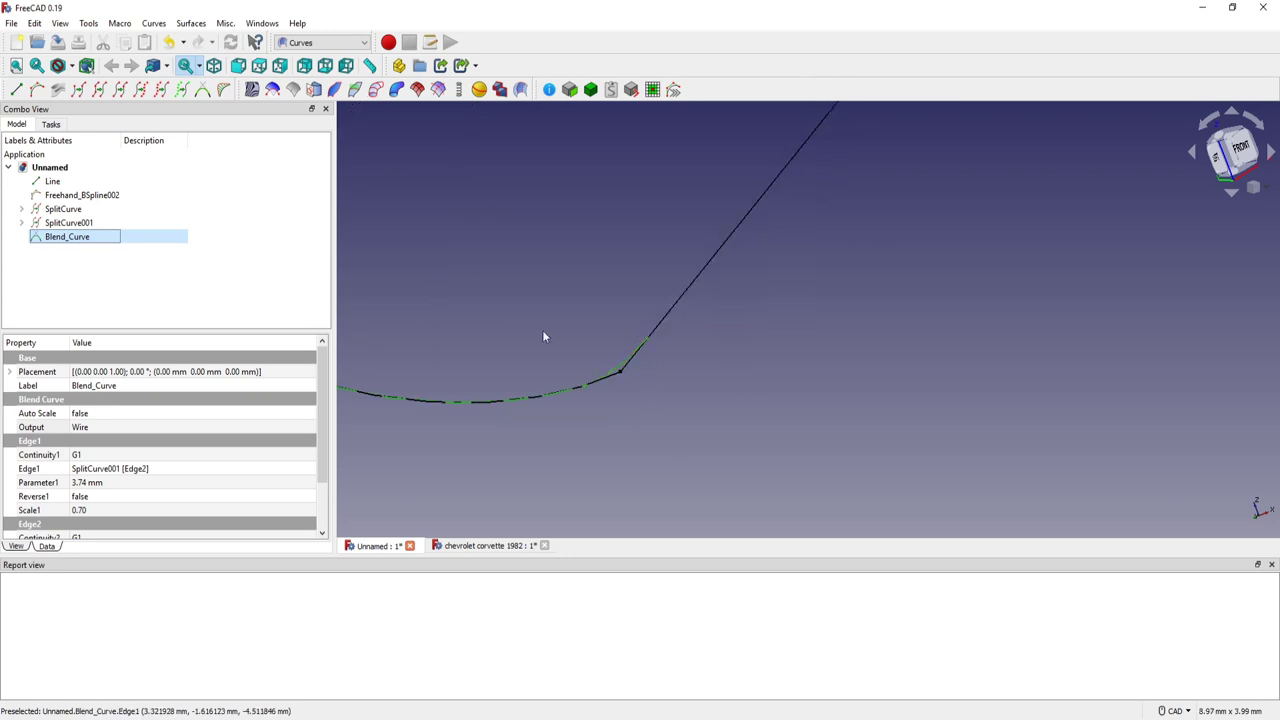
pyautogui.scroll(-2, 531, 321)
pyautogui.moveTo(531, 321); pyautogui.dragTo(632, 392, button='middle')
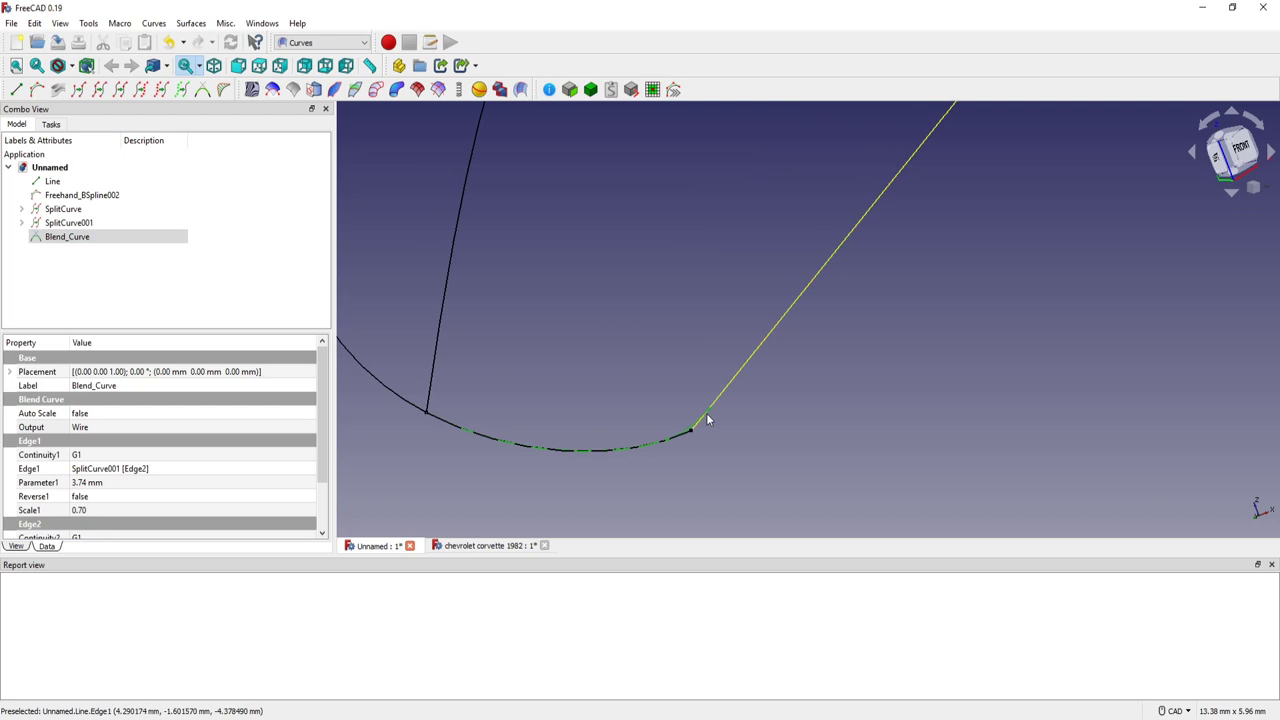
# - Set the Blend_Curve Output back to Single
pyautogui.click(225, 430)
pyautogui.click(303, 430)
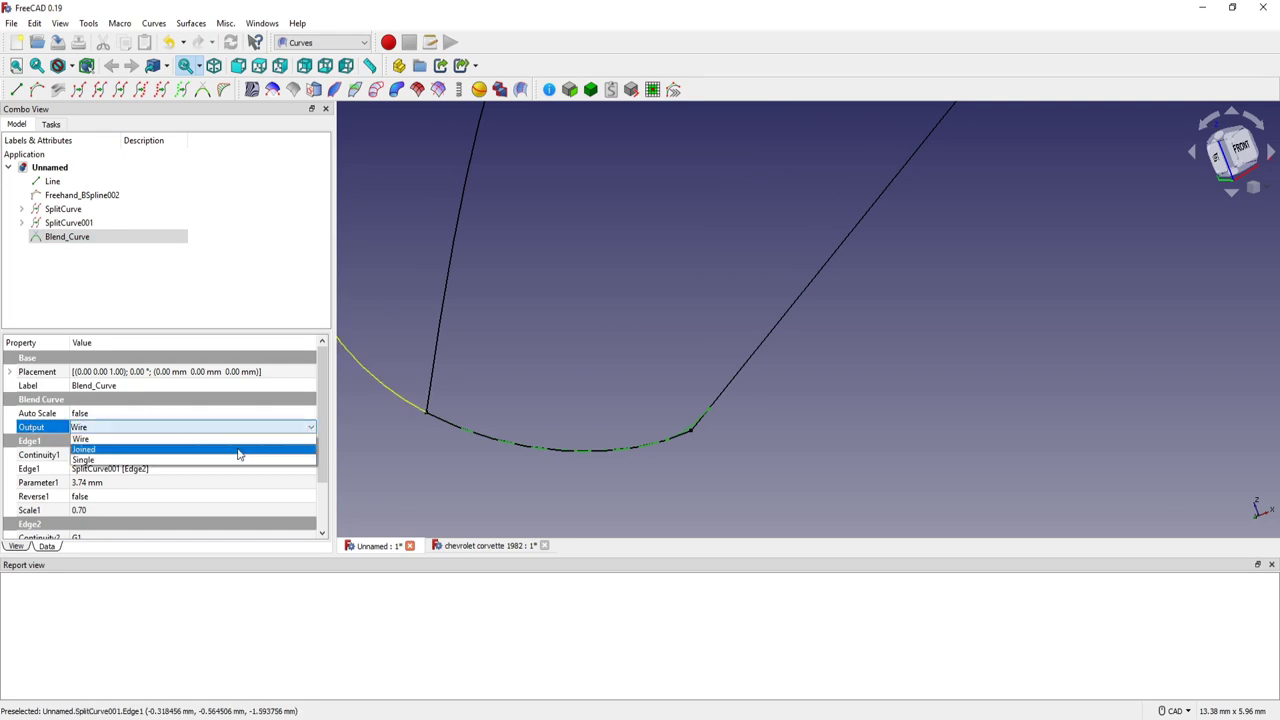
pyautogui.click(164, 460)
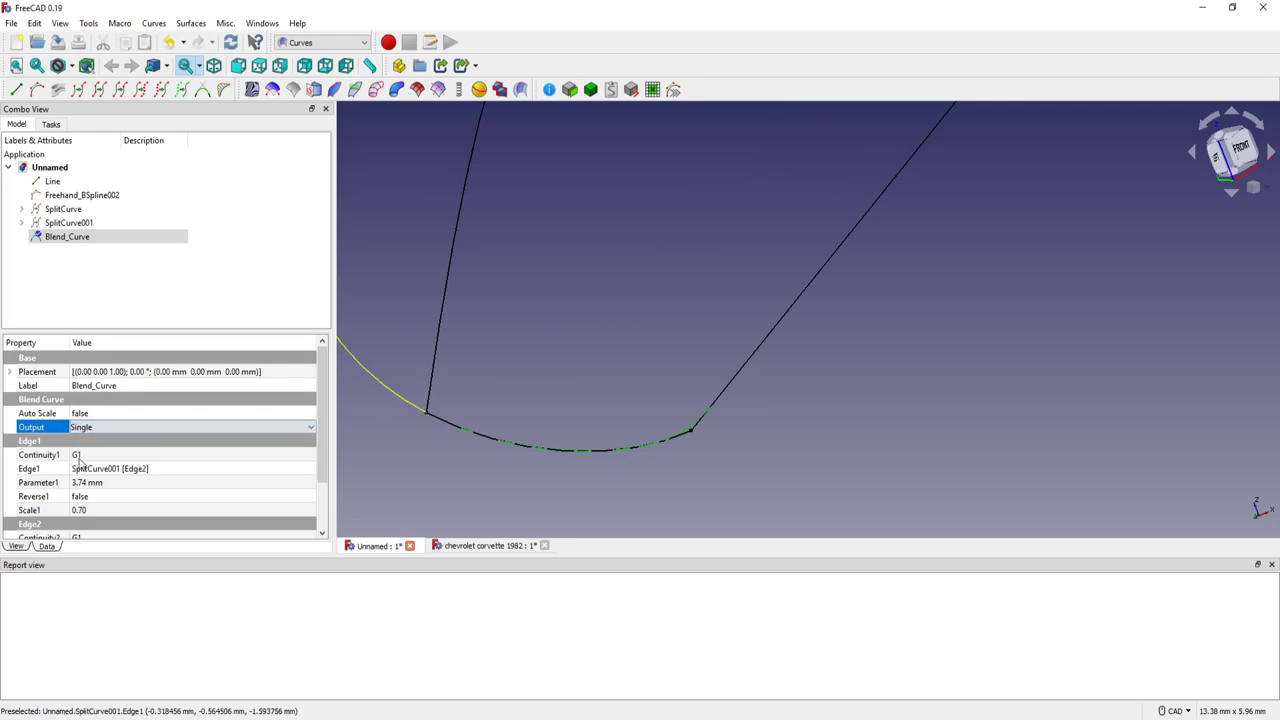
pyautogui.scroll(-1, 100, 477)
pyautogui.scroll(-1, 100, 477)
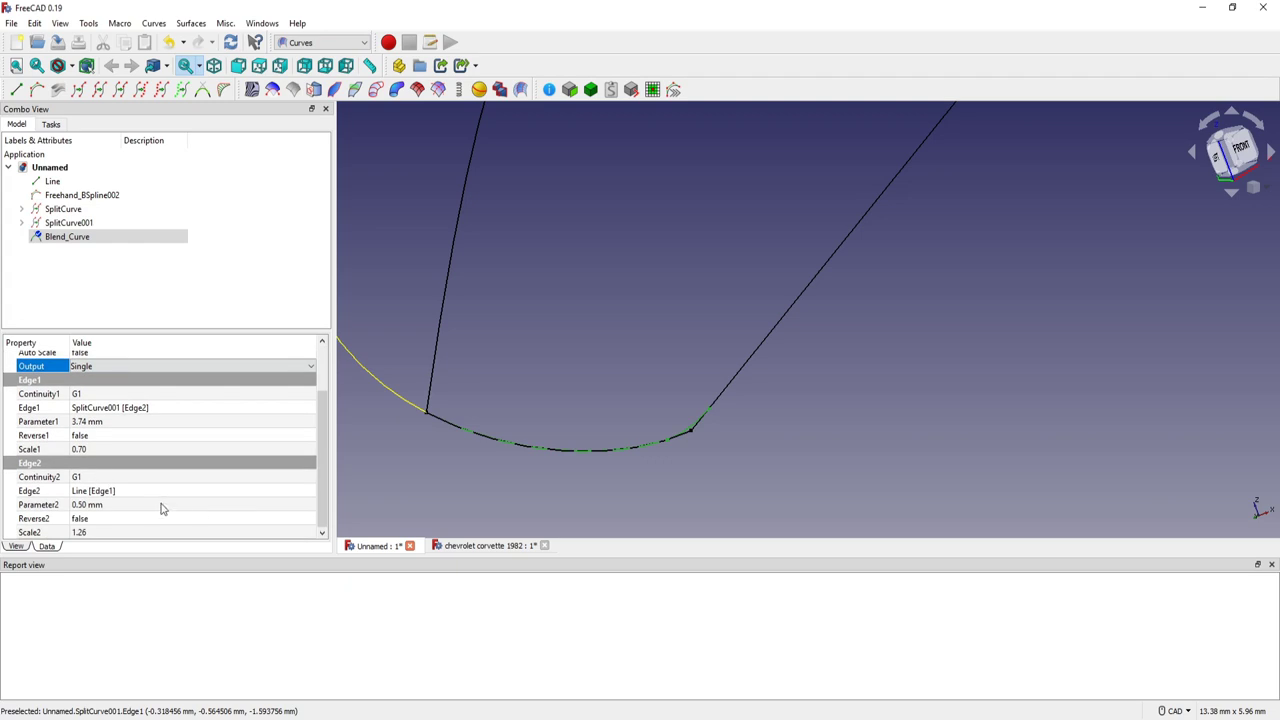
# - Set Parameter2 to 1.50 mm and Scale2 to 1.16 on the Line end
pyautogui.click(313, 508)
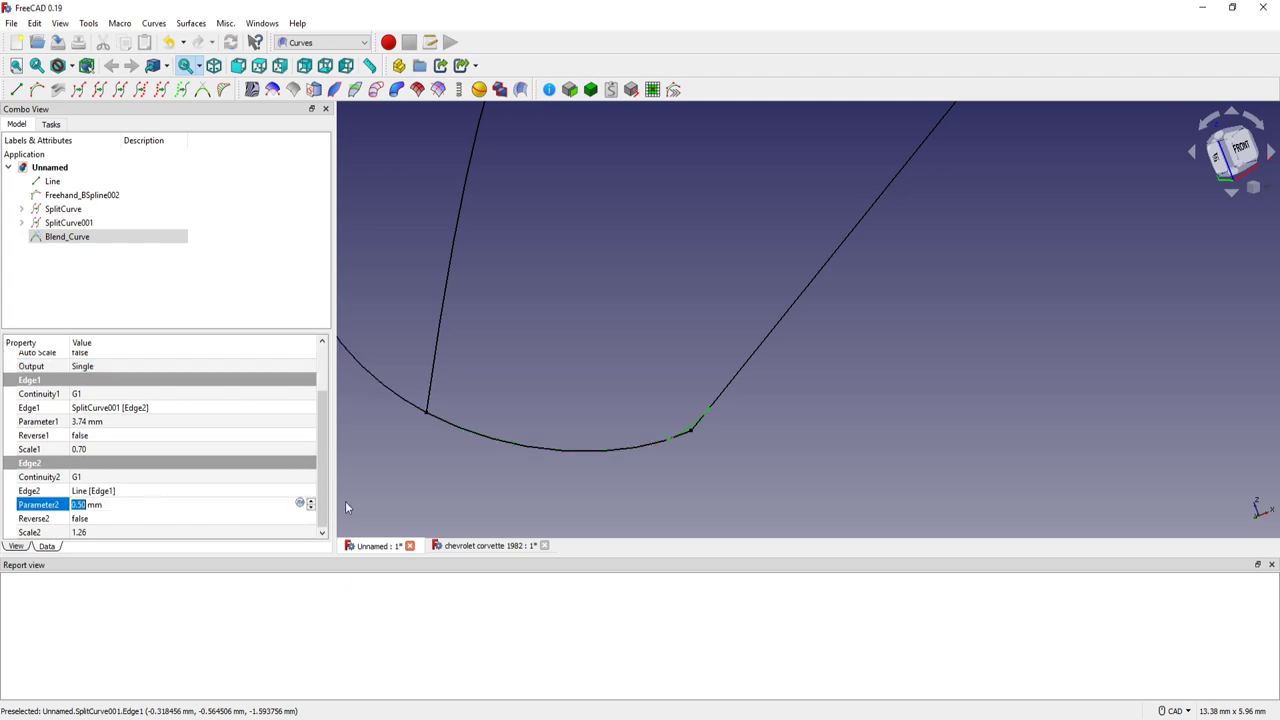
pyautogui.click(310, 502)
pyautogui.click(228, 532)
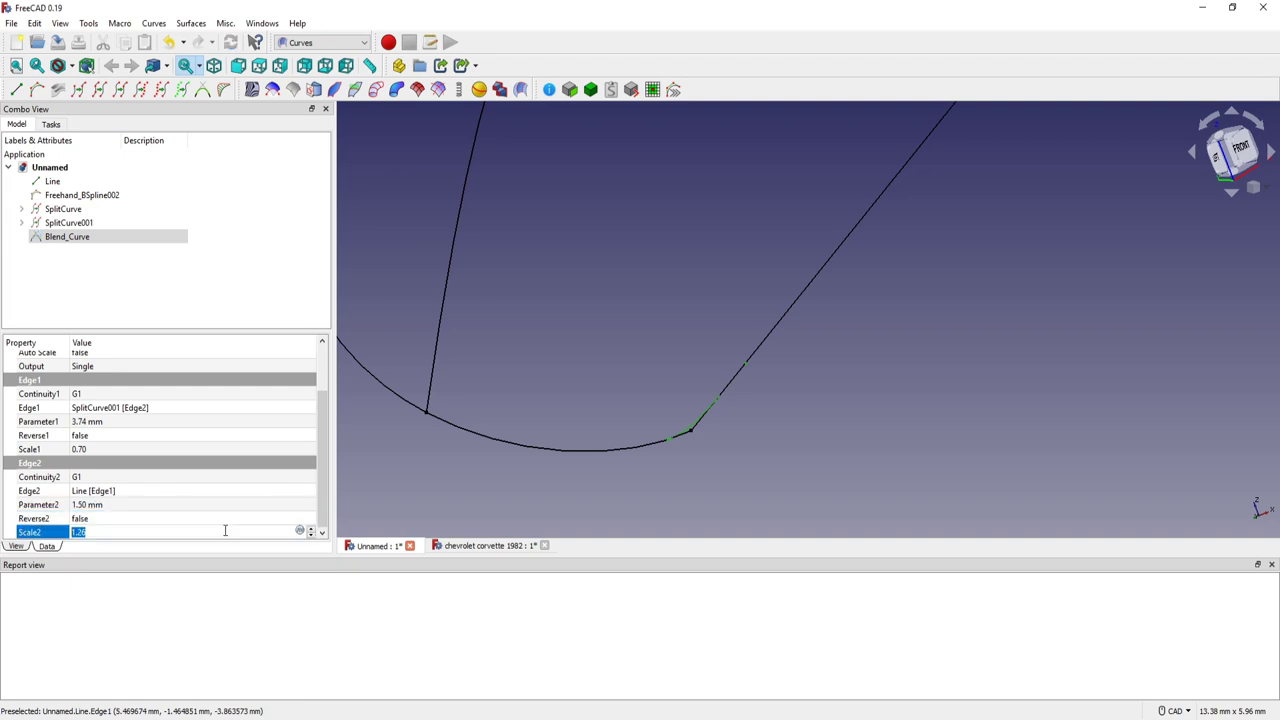
pyautogui.click(311, 533)
pyautogui.click(311, 536)
pyautogui.click(311, 536)
pyautogui.click(599, 374)
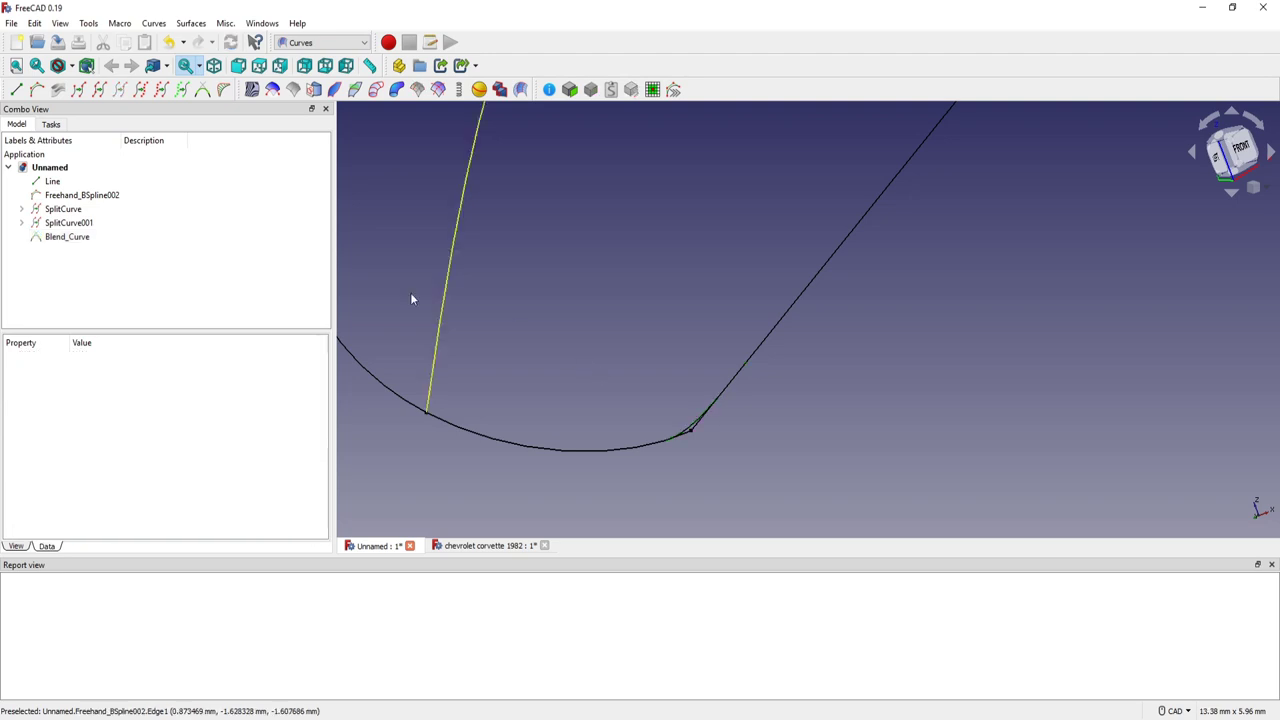
pyautogui.click(94, 241)
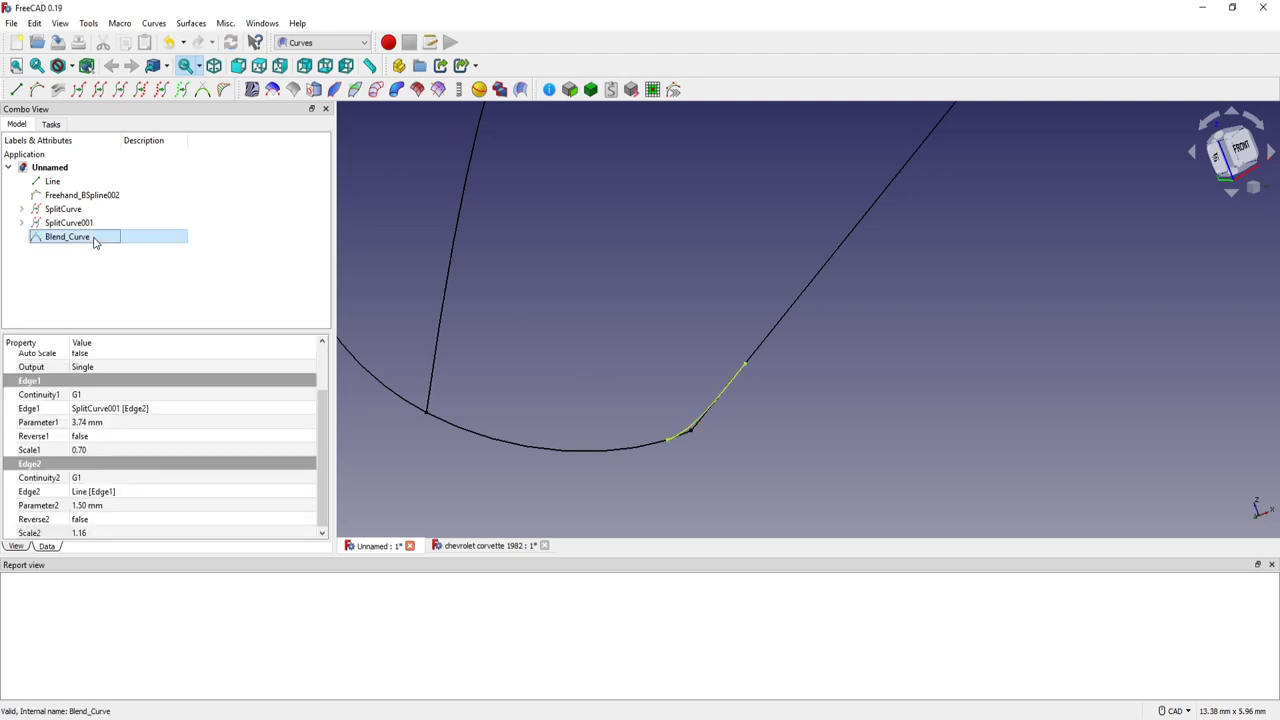
# - Delete Blend_Curve and select the two left pieces of SplitCurve and SplitCurve001
pyautogui.press('Delete')
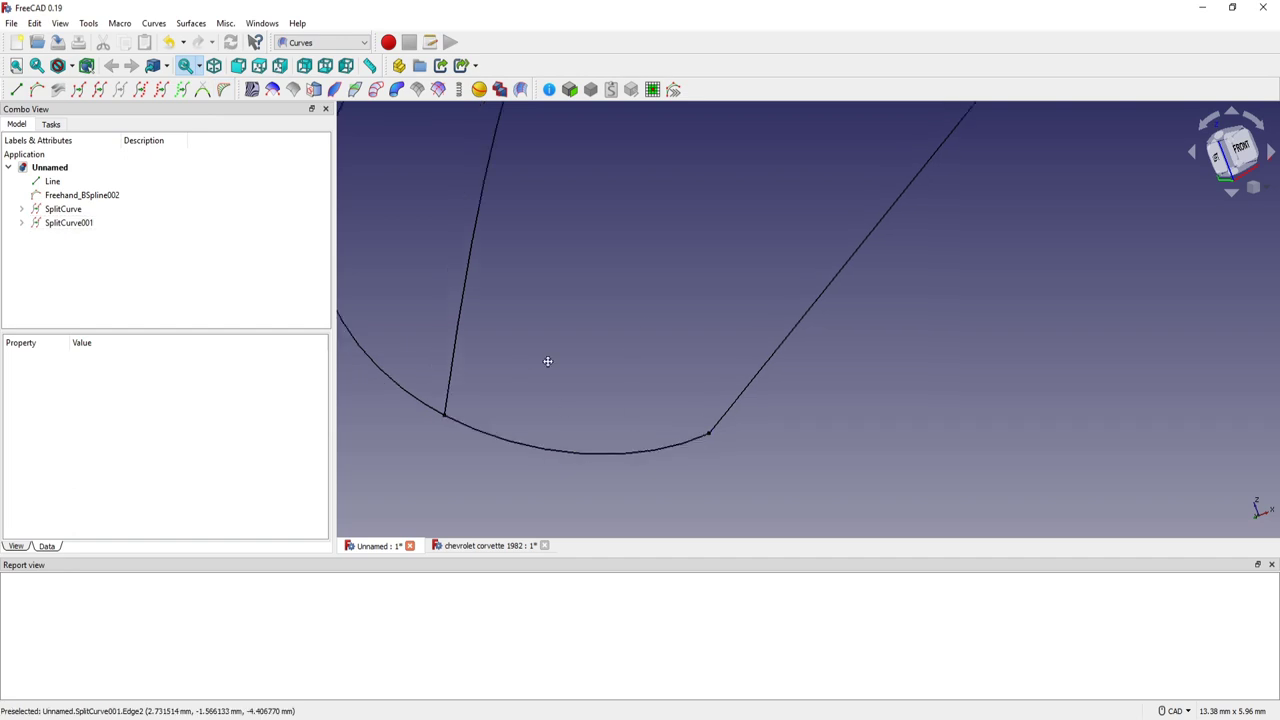
pyautogui.scroll(-2, 546, 360)
pyautogui.scroll(-2, 811, 411)
pyautogui.moveTo(705, 344); pyautogui.dragTo(630, 407, button='middle')
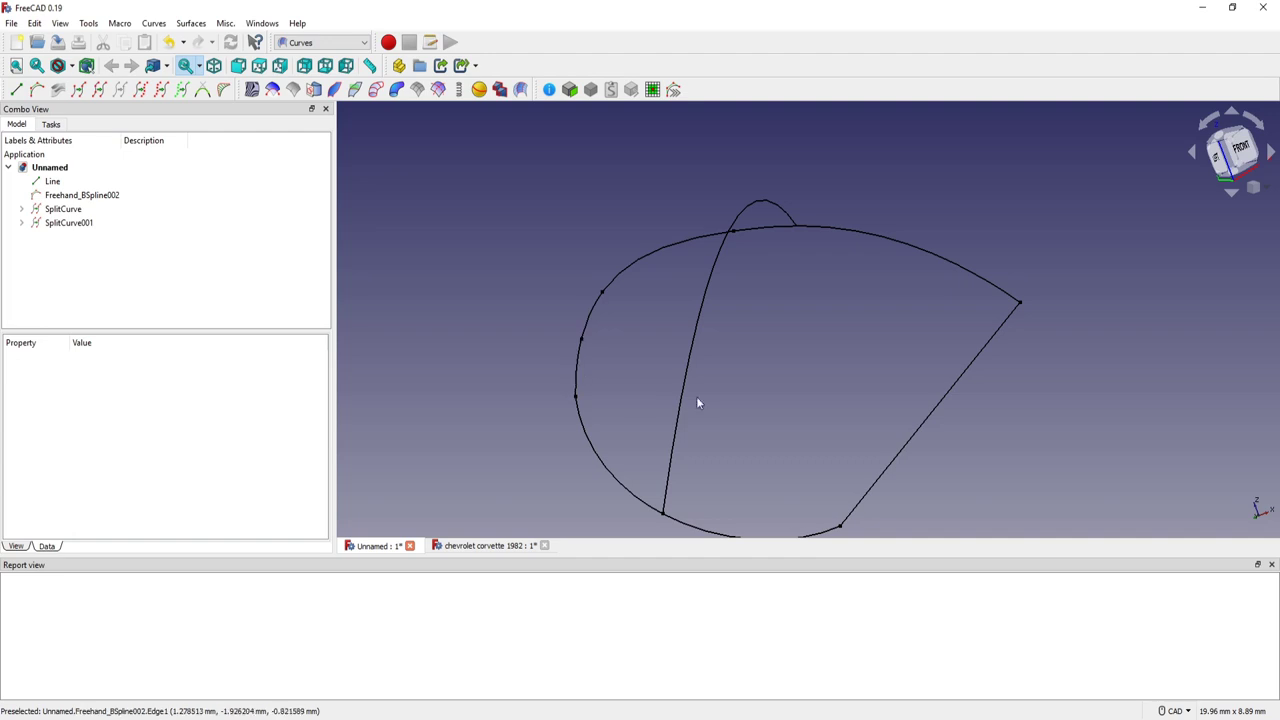
pyautogui.click(580, 376)
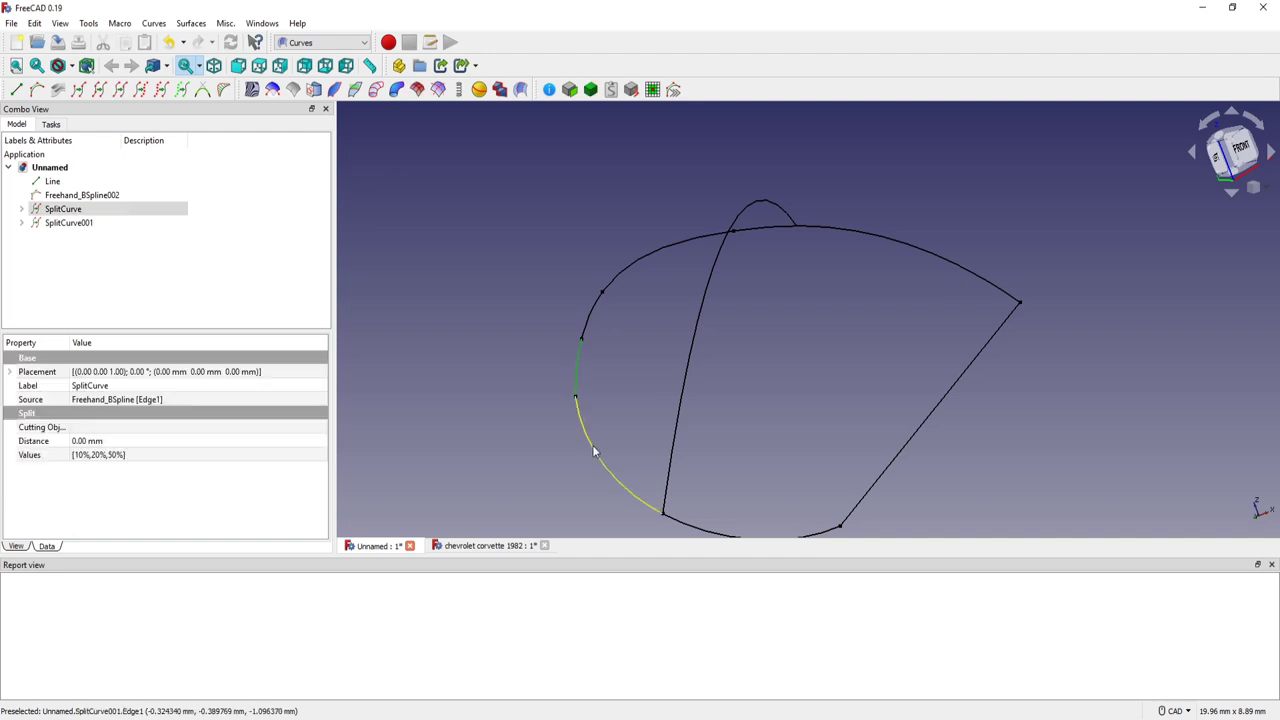
pyautogui.keyDown('ctrl'); pyautogui.click(630, 494); pyautogui.keyUp('ctrl')
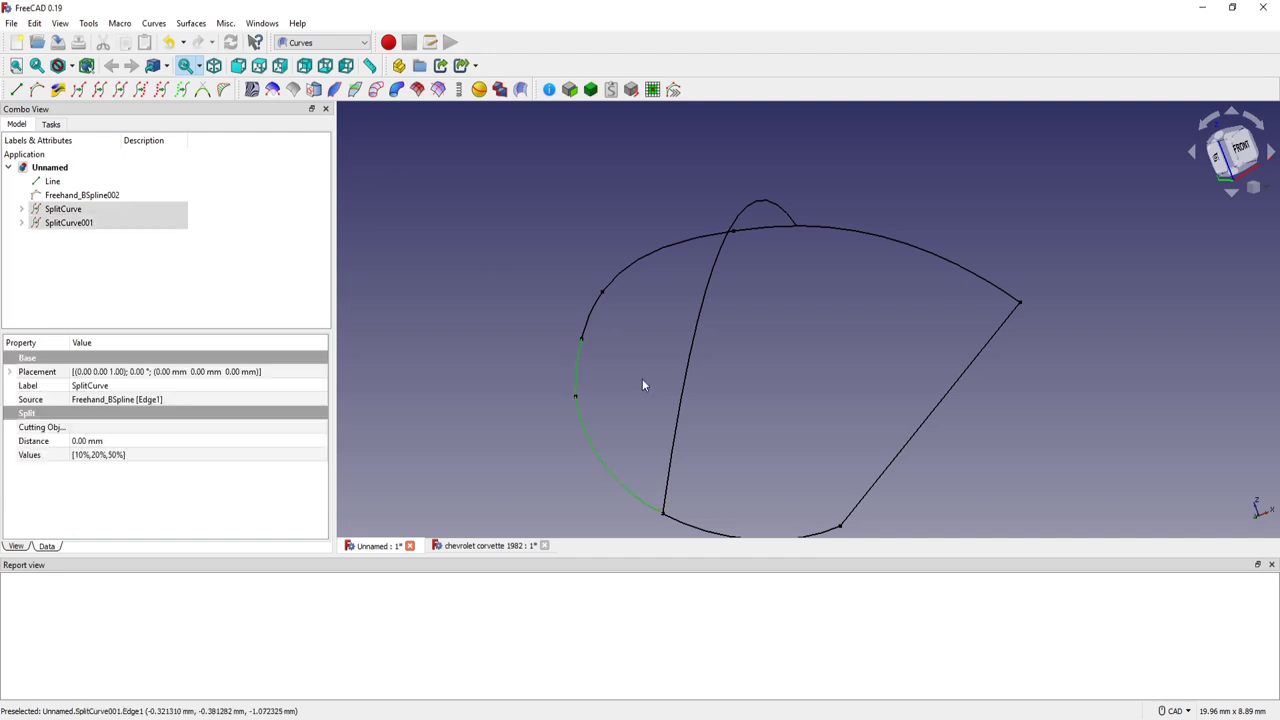
# - Add a curvature Comb on SplitCurve.Edge1 and SplitCurve001.Edge1, viewed from the front
pyautogui.click(223, 89)
pyautogui.scroll(-2, 475, 311)
pyautogui.press('1')
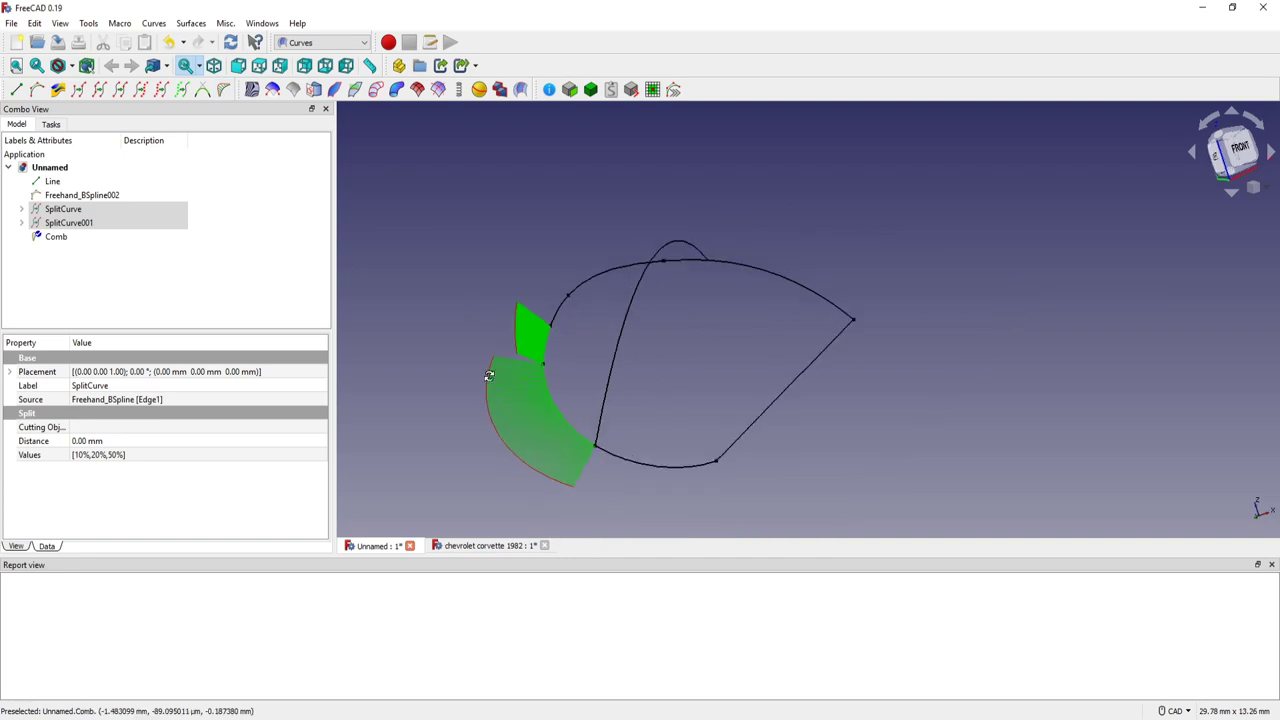
pyautogui.scroll(2, 488, 413)
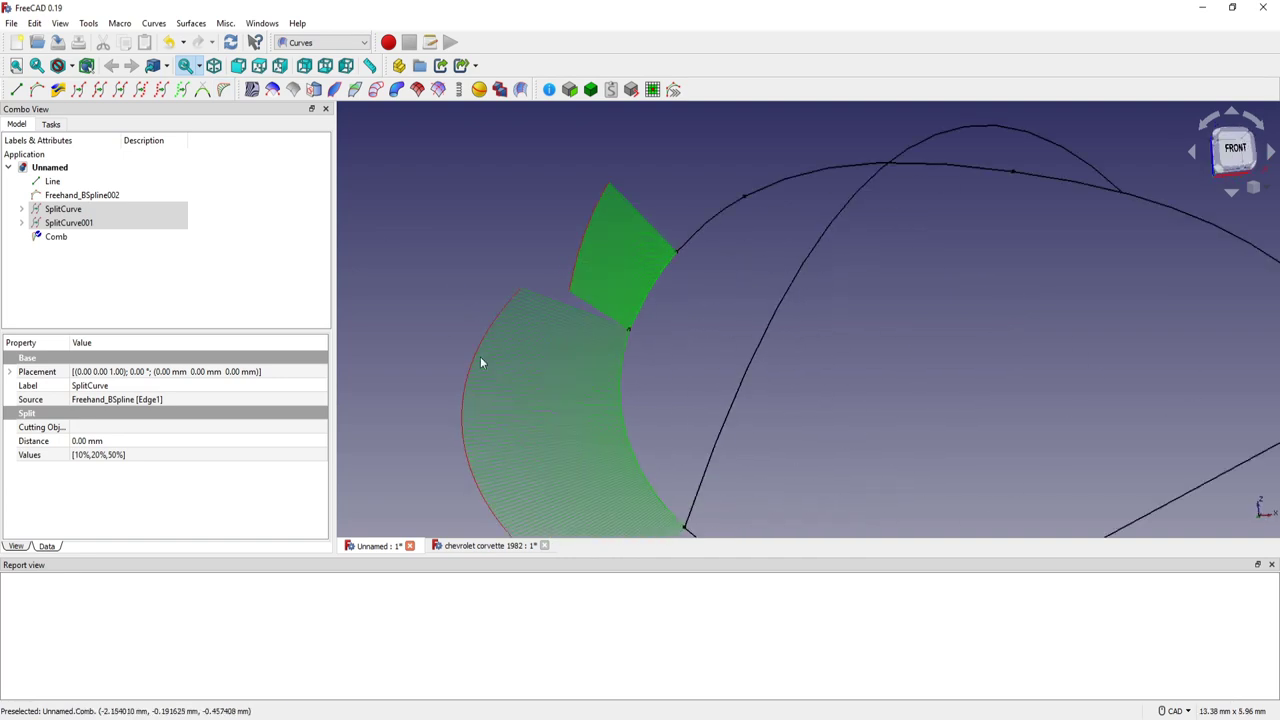
pyautogui.click(445, 235)
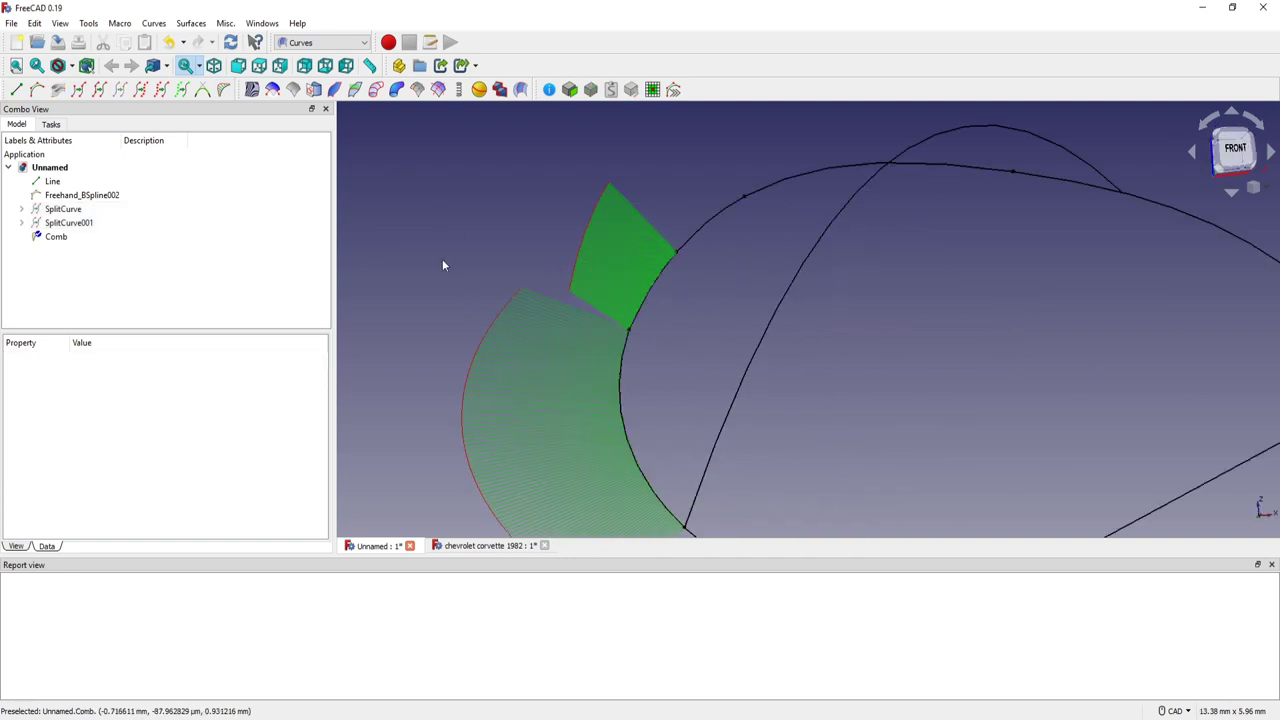
pyautogui.click(70, 240)
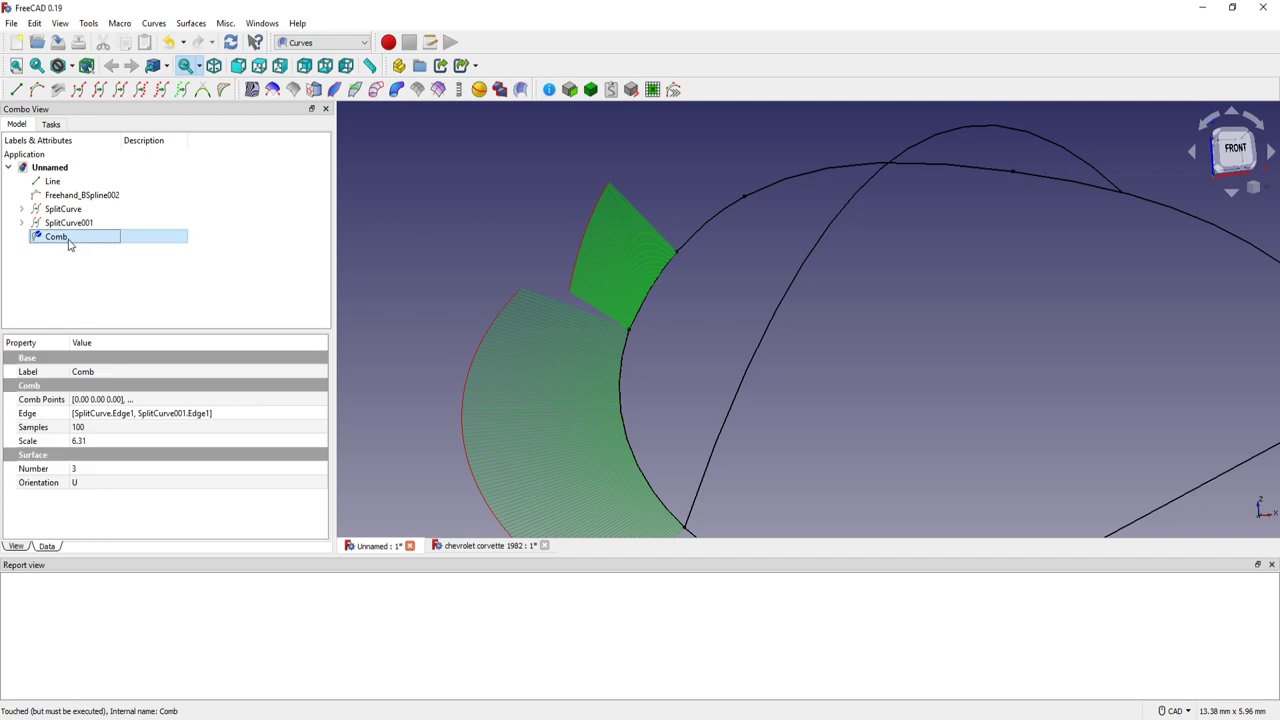
# - Delete the Comb, reframe the curves, and select SplitCurve's upper right edge
pyautogui.press('Delete')
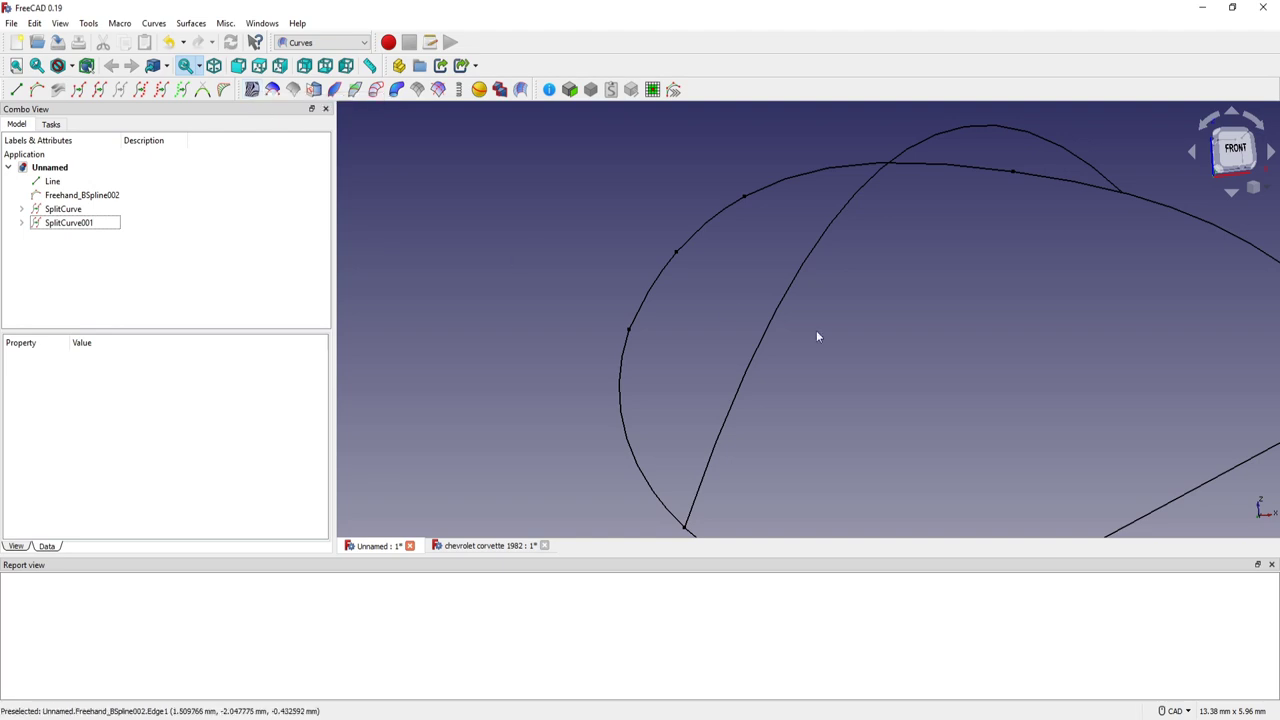
pyautogui.moveTo(848, 391); pyautogui.dragTo(654, 314, button='middle')
pyautogui.scroll(-2, 651, 310)
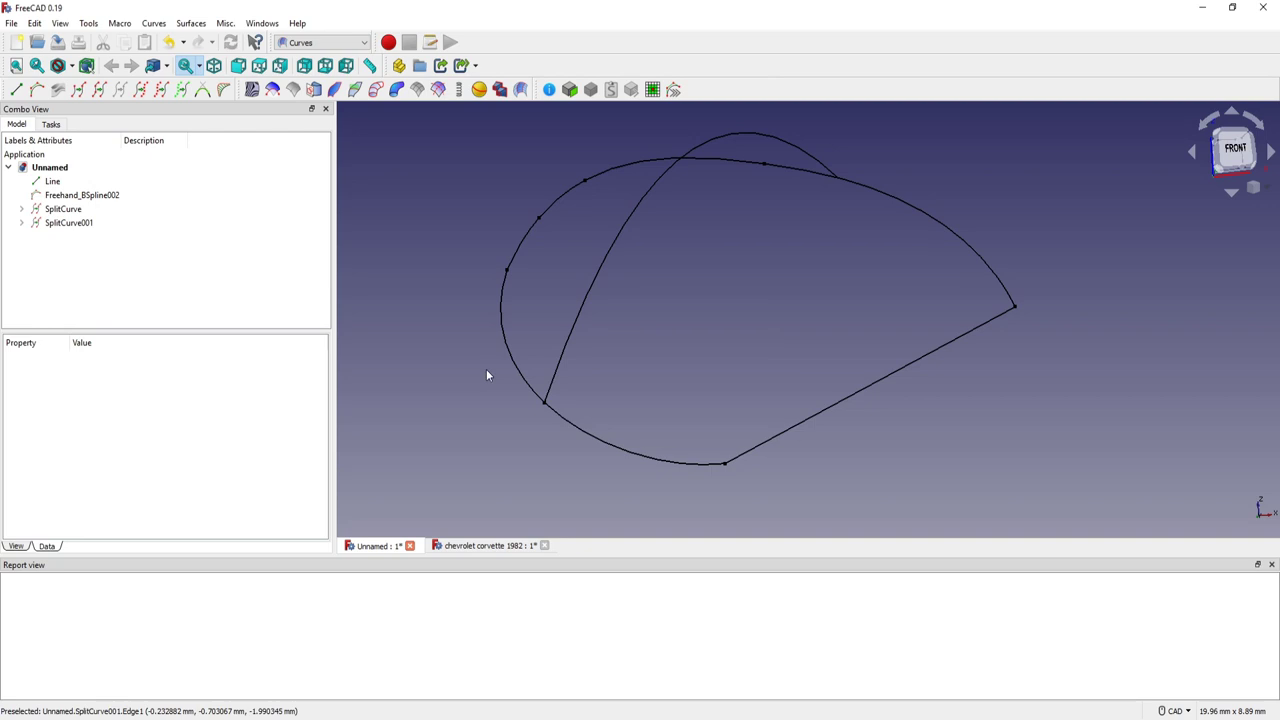
pyautogui.moveTo(489, 371)
pyautogui.mouseDown(button='middle')
pyautogui.moveTo(523, 380)
pyautogui.moveTo(606, 311)
pyautogui.moveTo(571, 318)
pyautogui.mouseUp(button='middle')
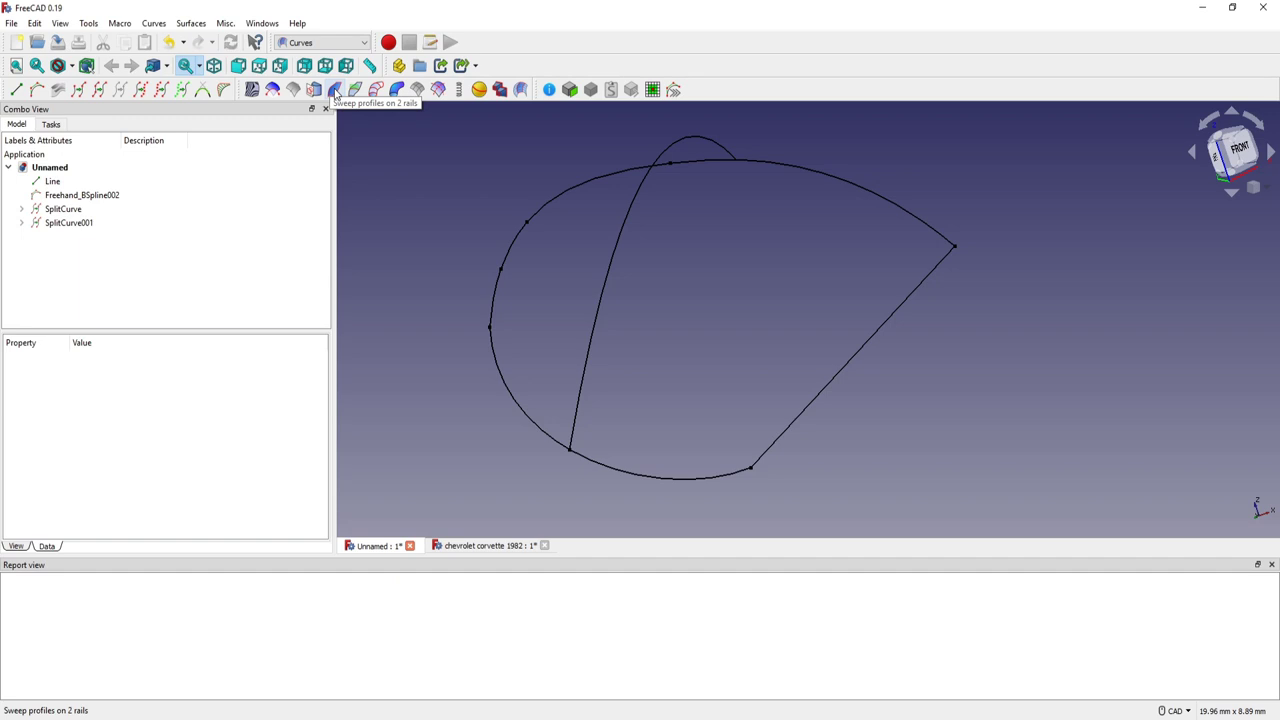
pyautogui.moveTo(672, 340)
pyautogui.mouseDown(button='middle')
pyautogui.moveTo(637, 403)
pyautogui.moveTo(669, 409)
pyautogui.mouseUp(button='middle')
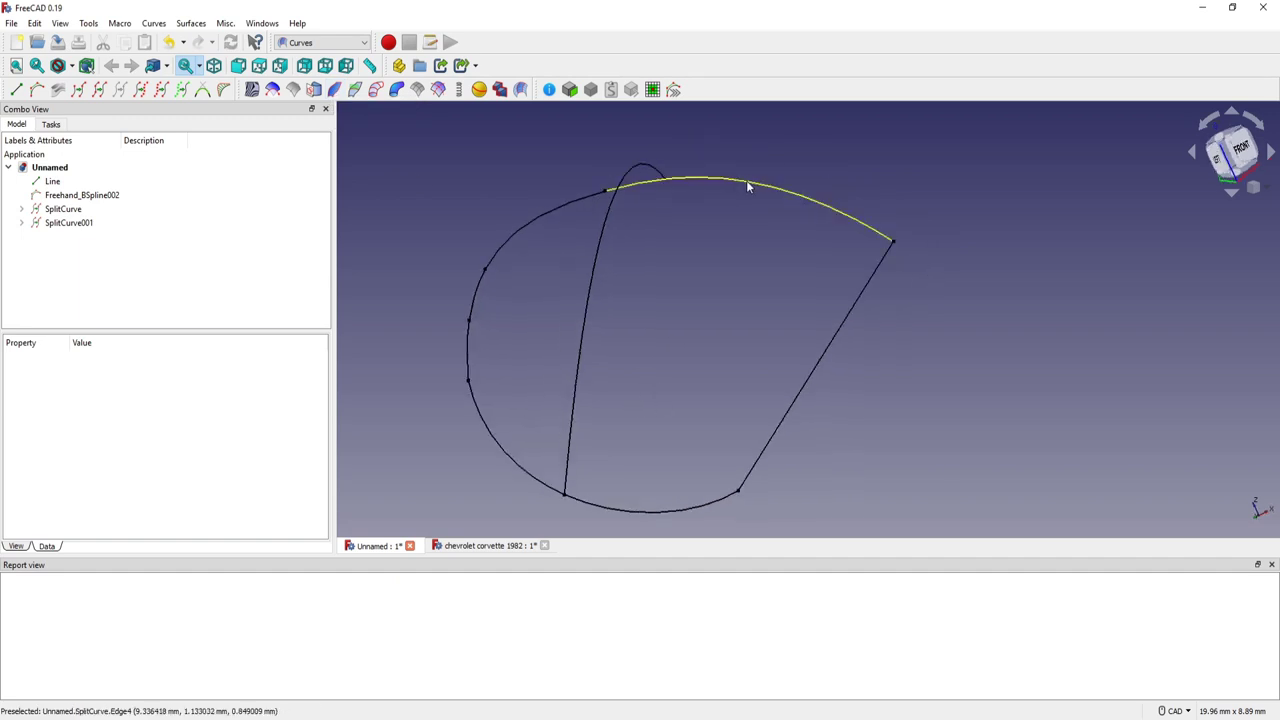
pyautogui.moveTo(677, 237)
pyautogui.mouseDown(button='middle')
pyautogui.moveTo(708, 229)
pyautogui.moveTo(686, 225)
pyautogui.mouseUp(button='middle')
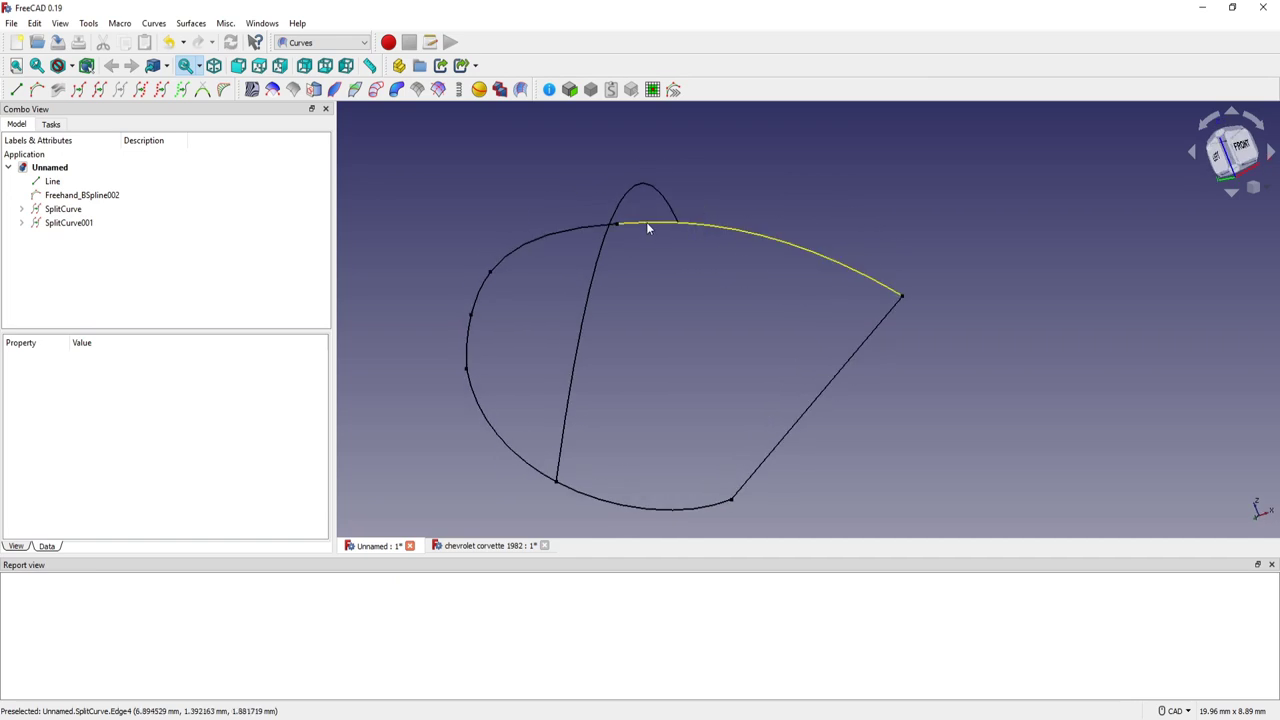
pyautogui.click(618, 502)
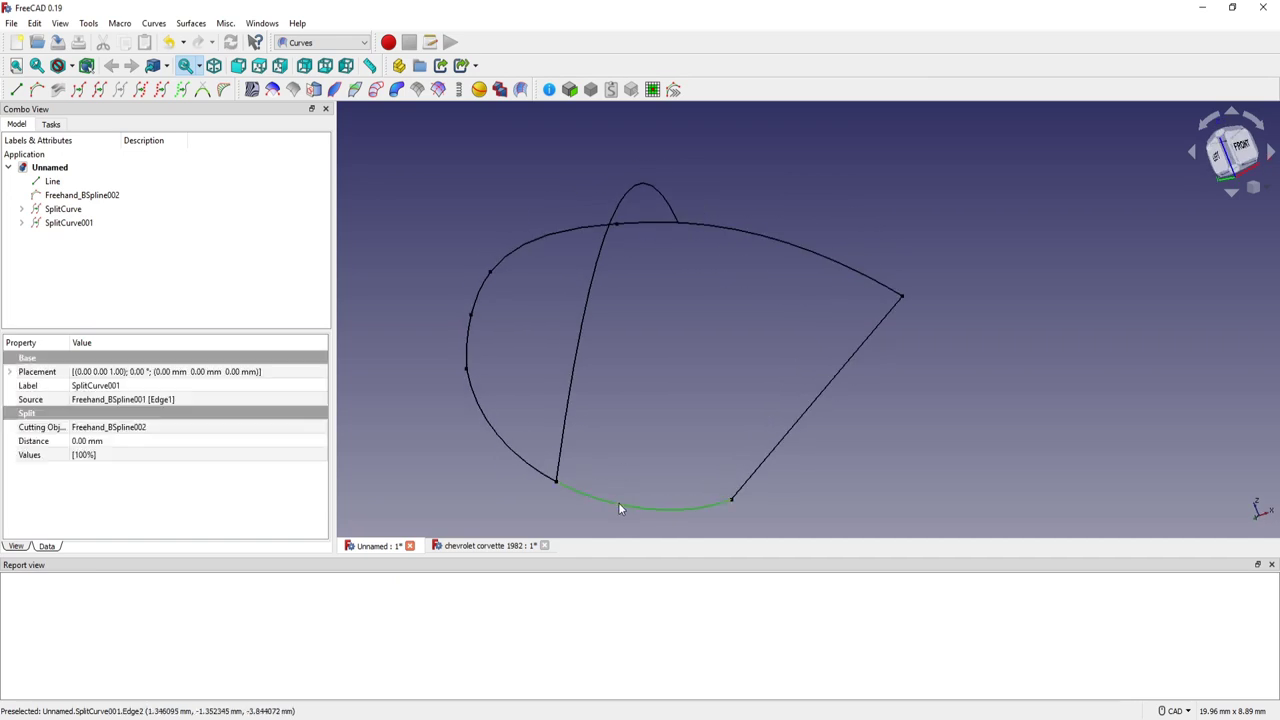
pyautogui.click(766, 236)
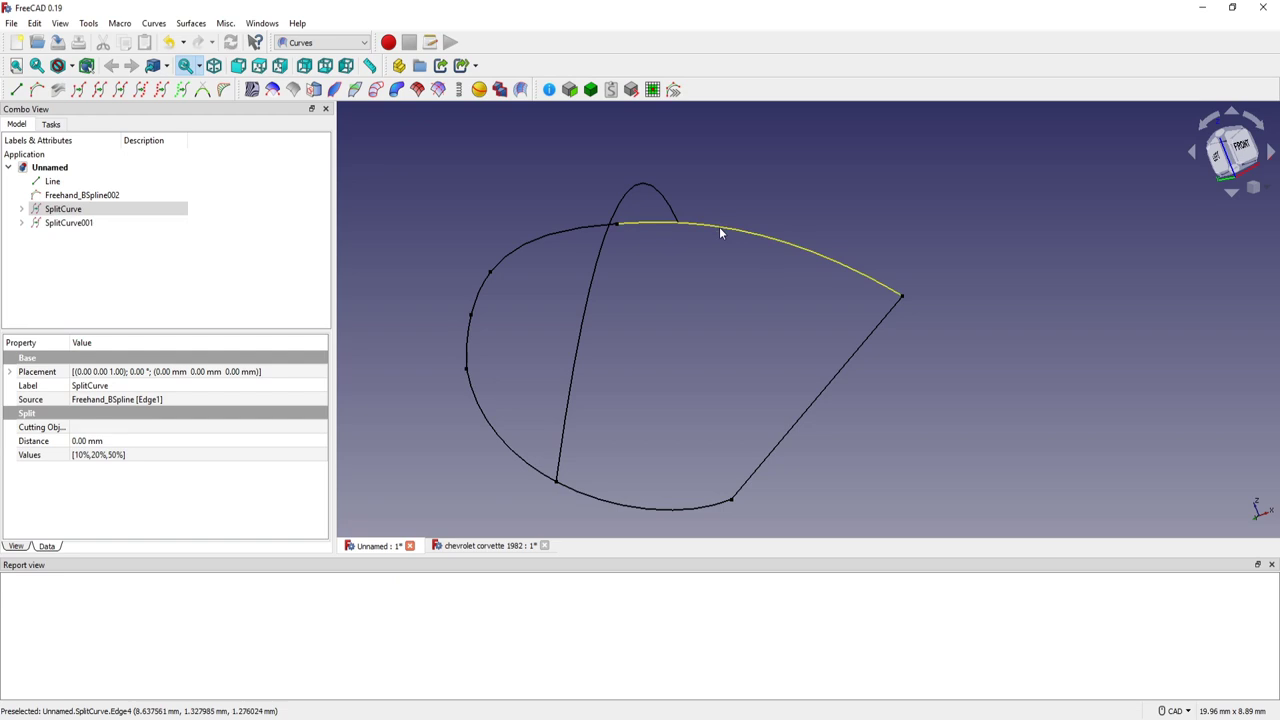
# - Create SplitCurve002 on the upper edge with Values 100% and Freehand_BSpline002 as the cutting object
pyautogui.click(121, 91)
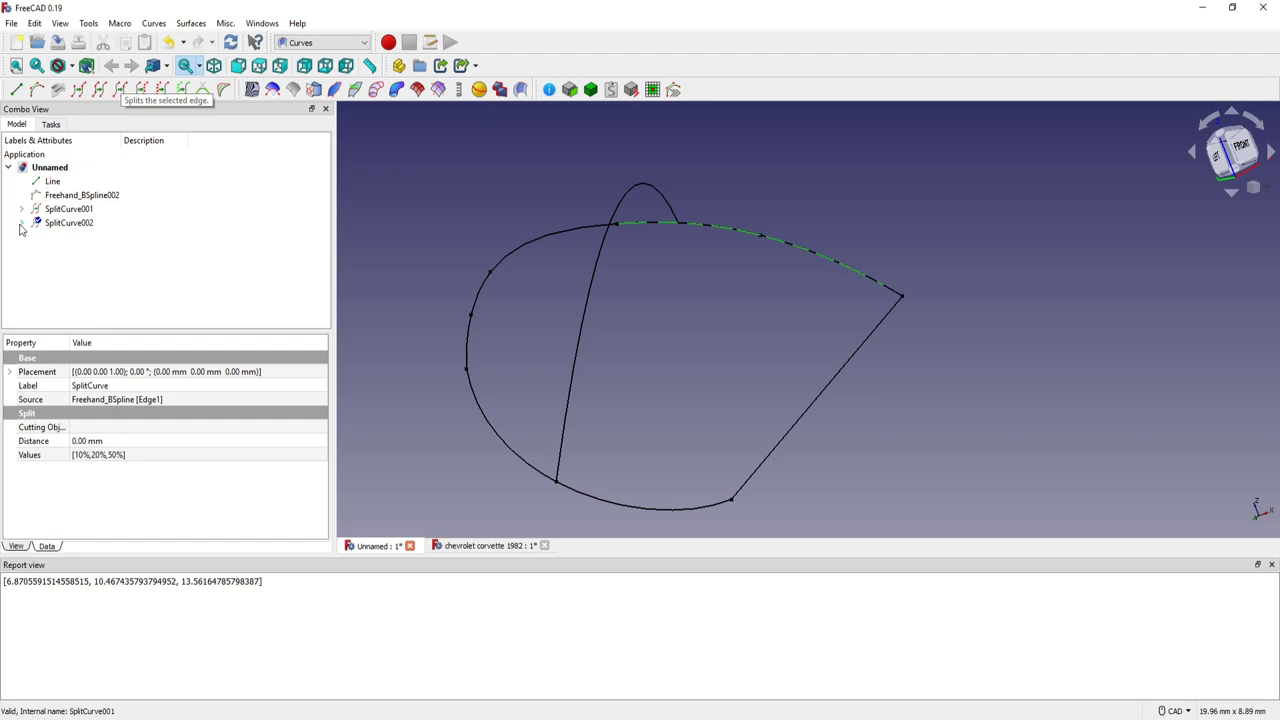
pyautogui.click(55, 222)
pyautogui.click(80, 455)
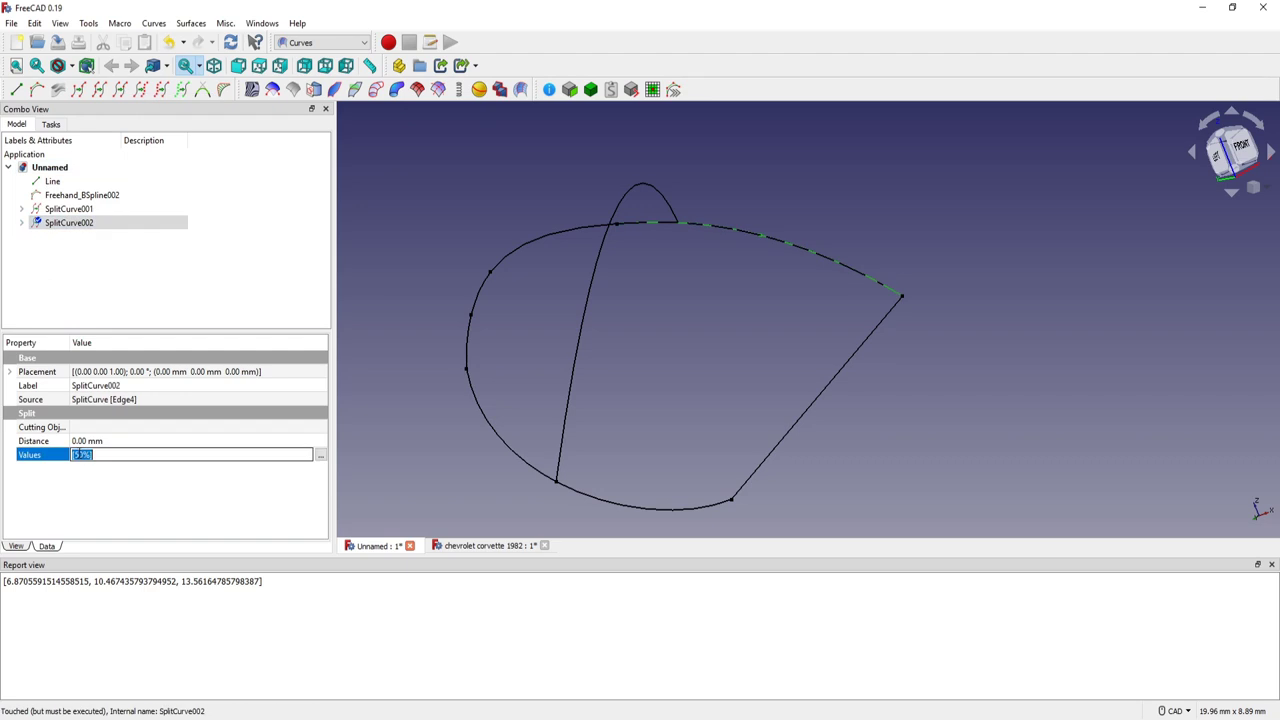
pyautogui.write('100')
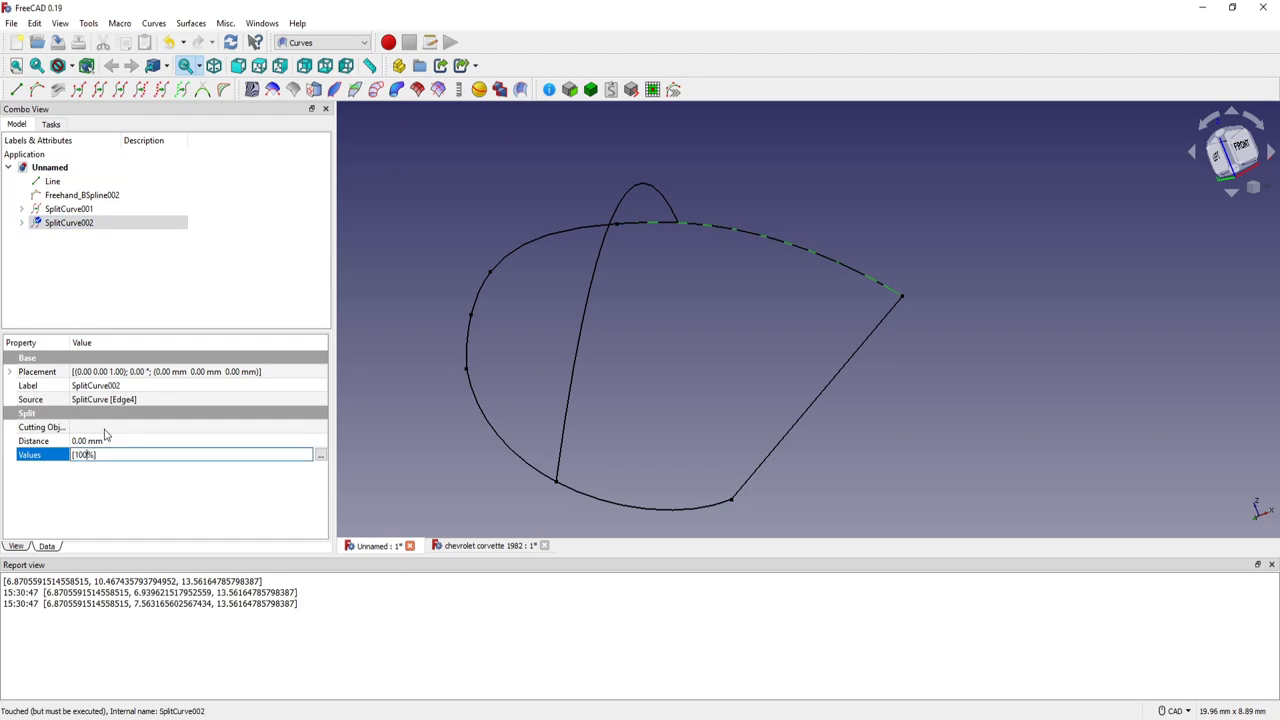
pyautogui.click(160, 426)
pyautogui.click(320, 428)
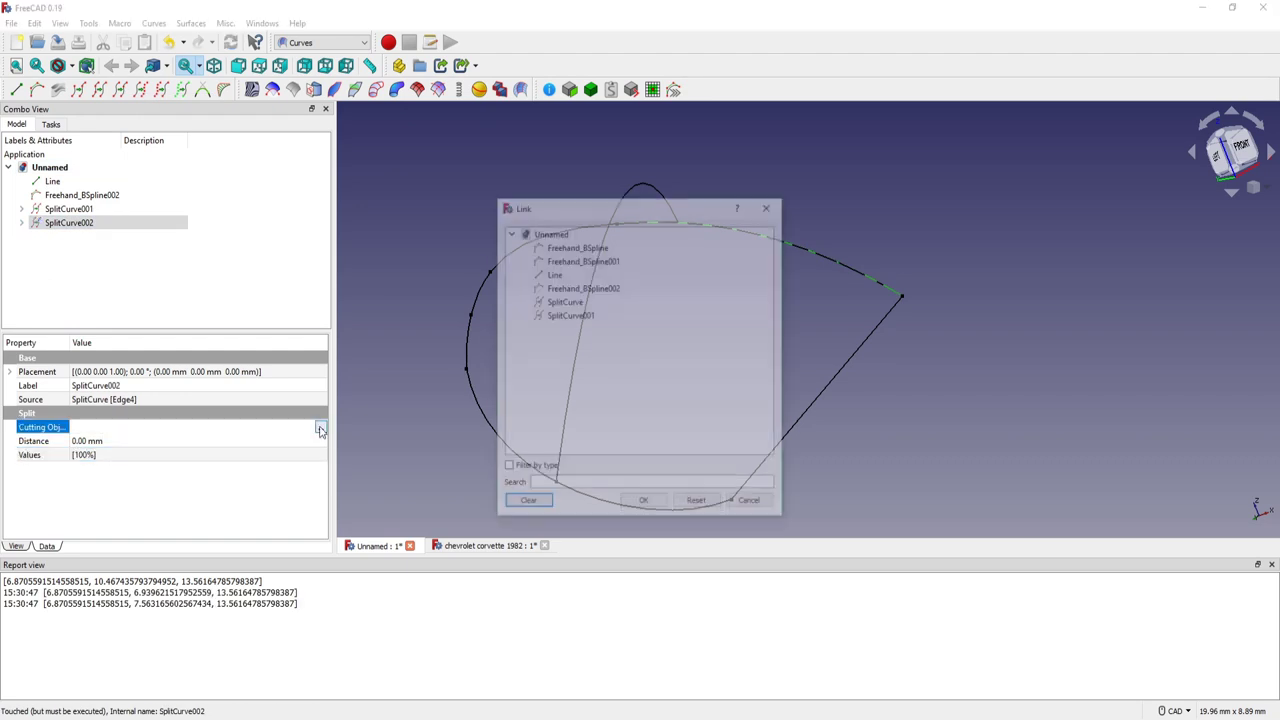
pyautogui.moveTo(689, 207); pyautogui.dragTo(1045, 200)
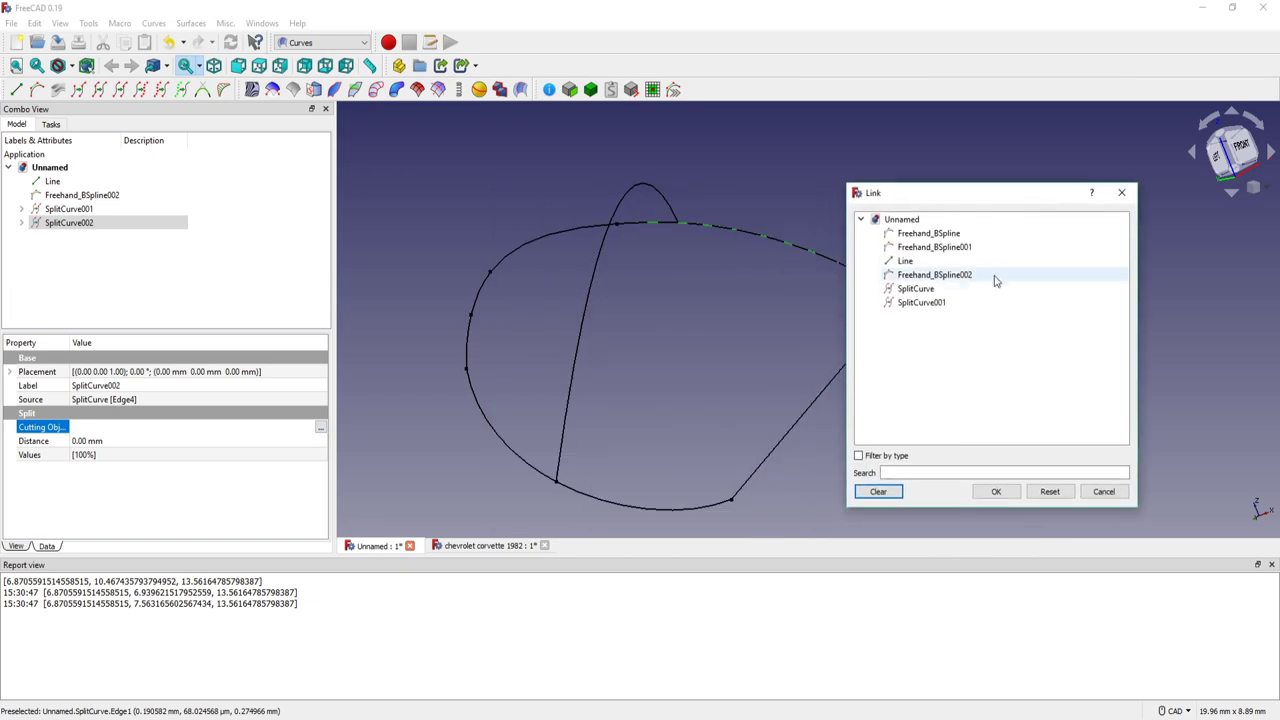
pyautogui.click(958, 276)
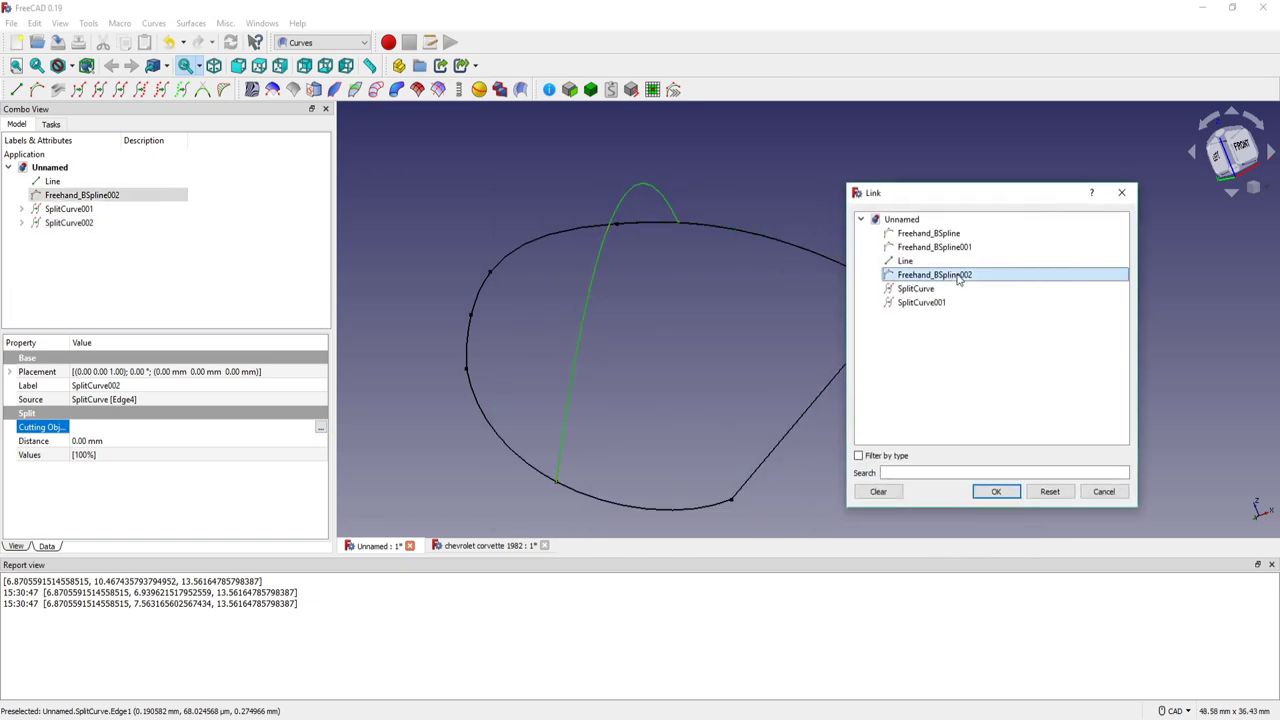
pyautogui.click(1000, 492)
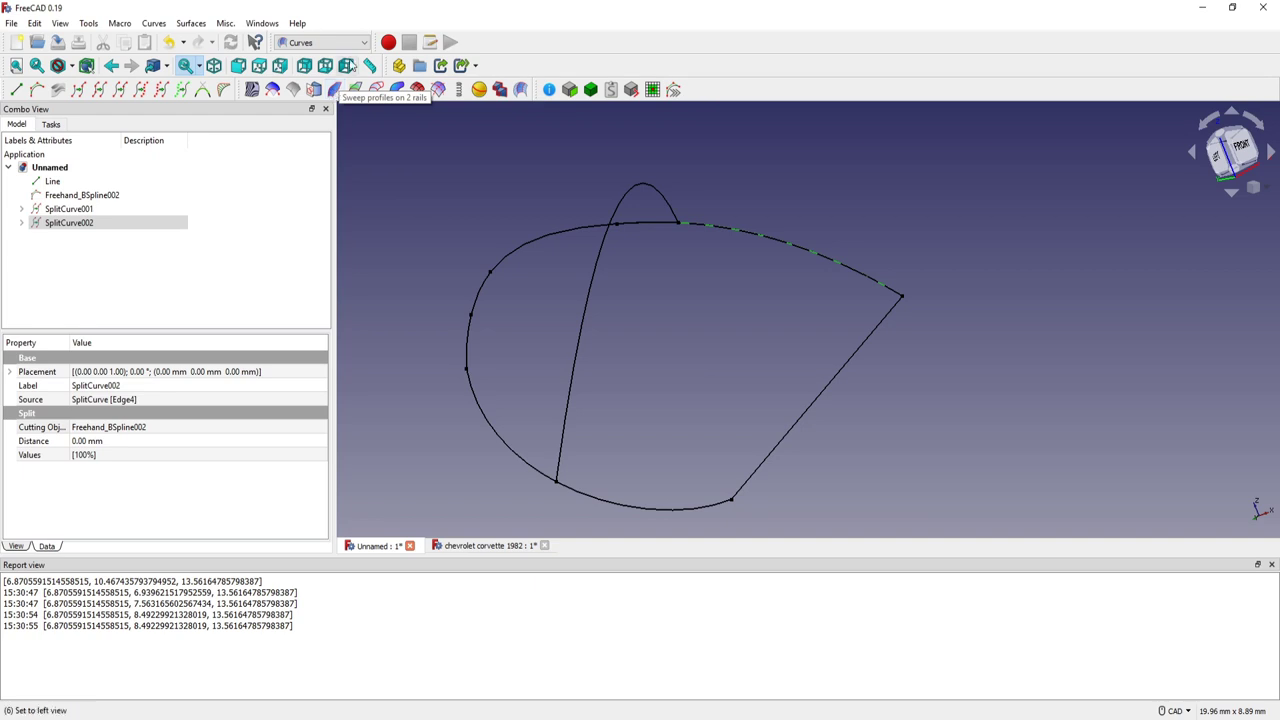
# - In Part, build a Ruled_Surface between the split upper edge and the bottom arc, then return to Curves
pyautogui.click(325, 43)
pyautogui.click(311, 190)
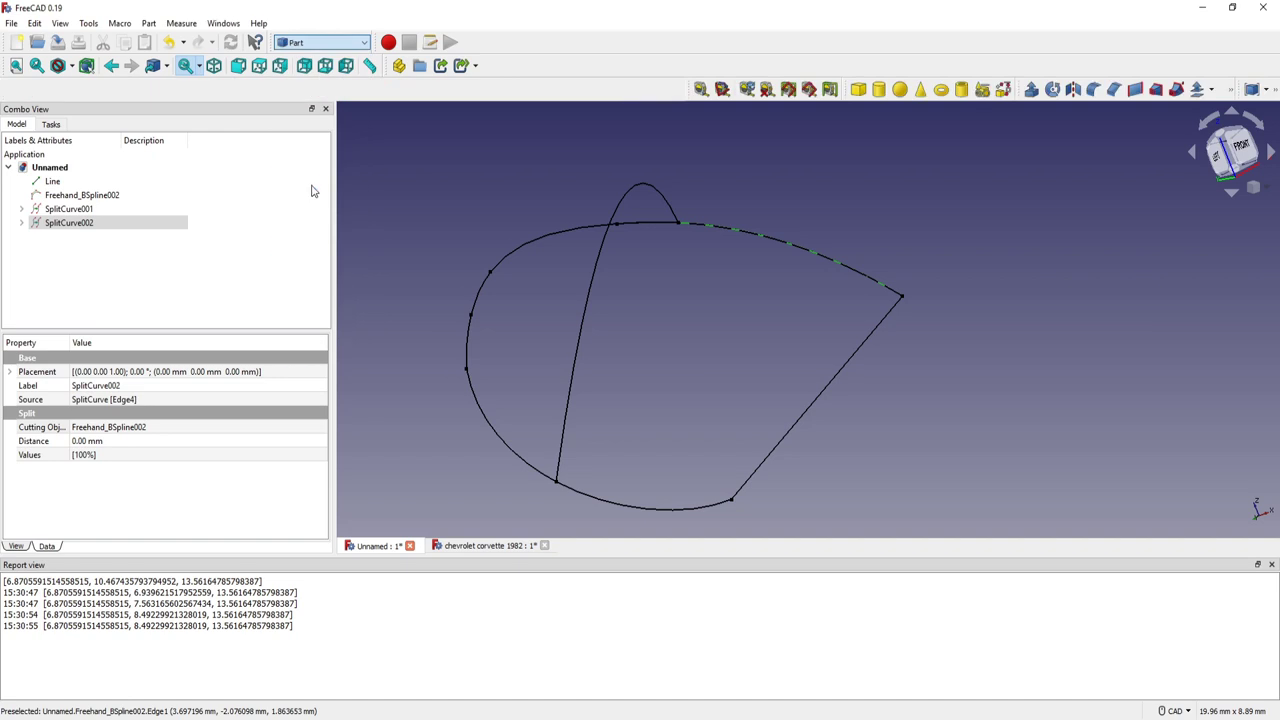
pyautogui.click(471, 189)
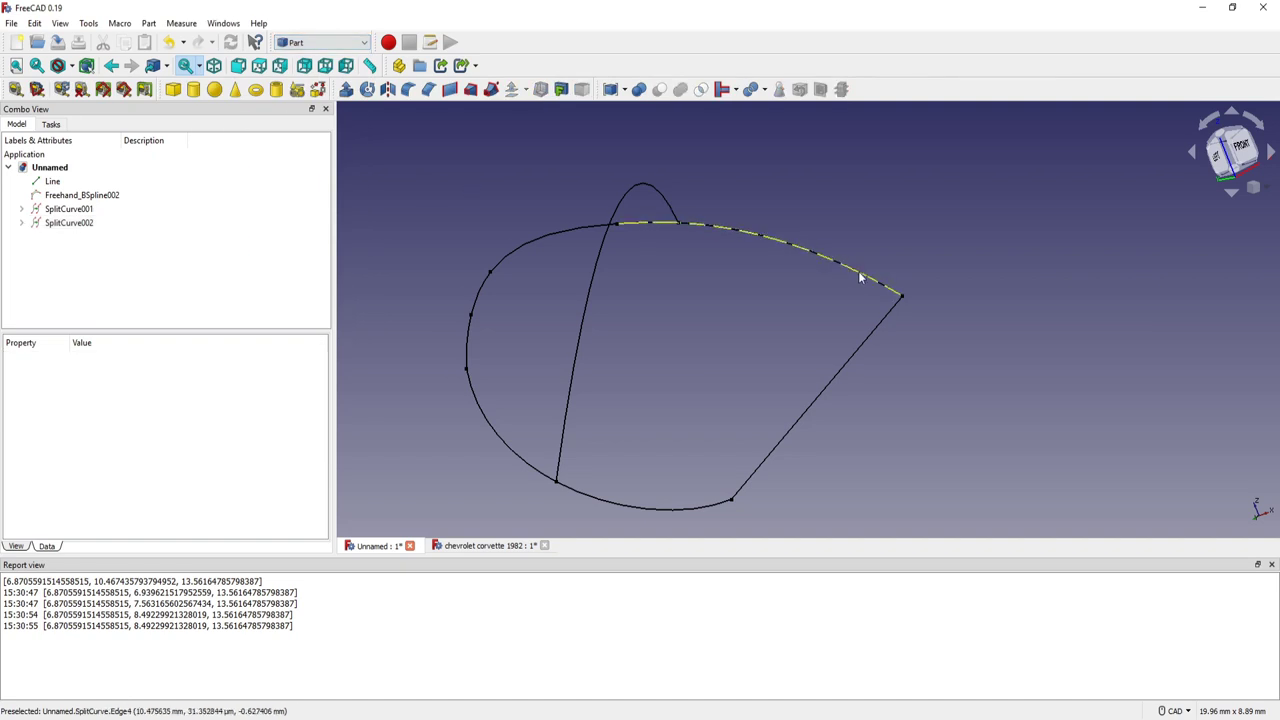
pyautogui.click(885, 288)
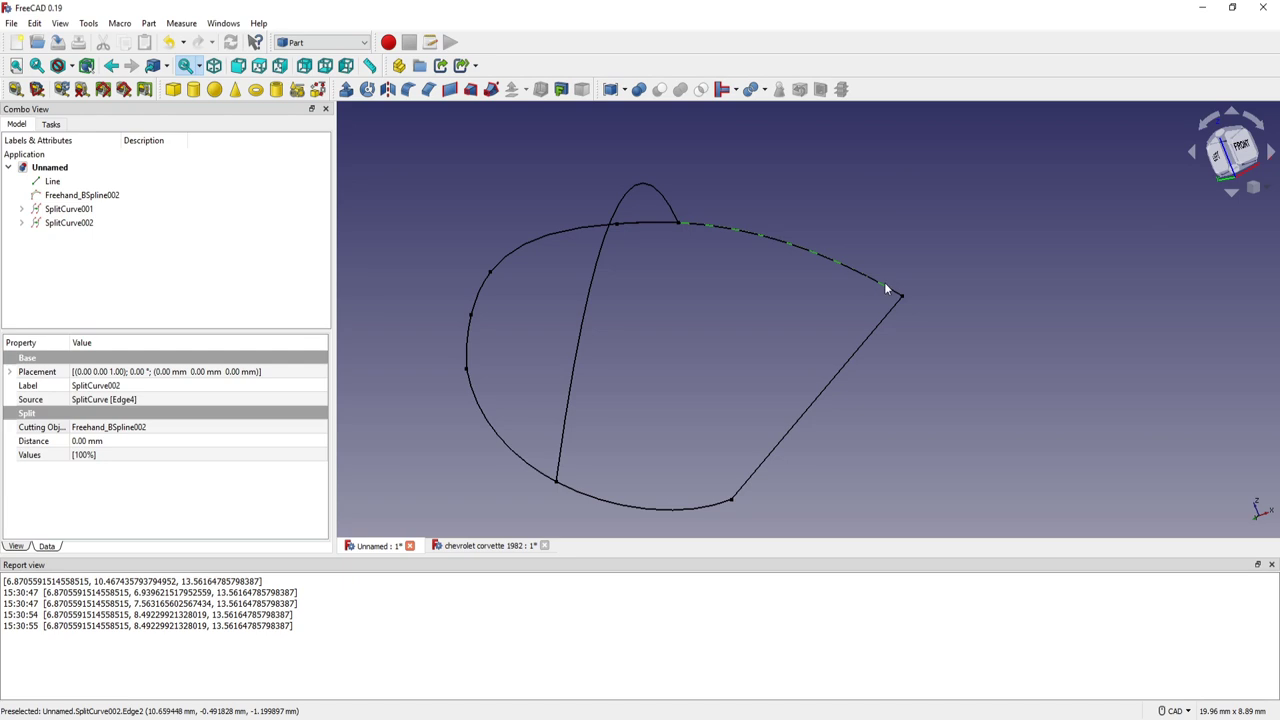
pyautogui.keyDown('ctrl'); pyautogui.click(706, 506); pyautogui.keyUp('ctrl')
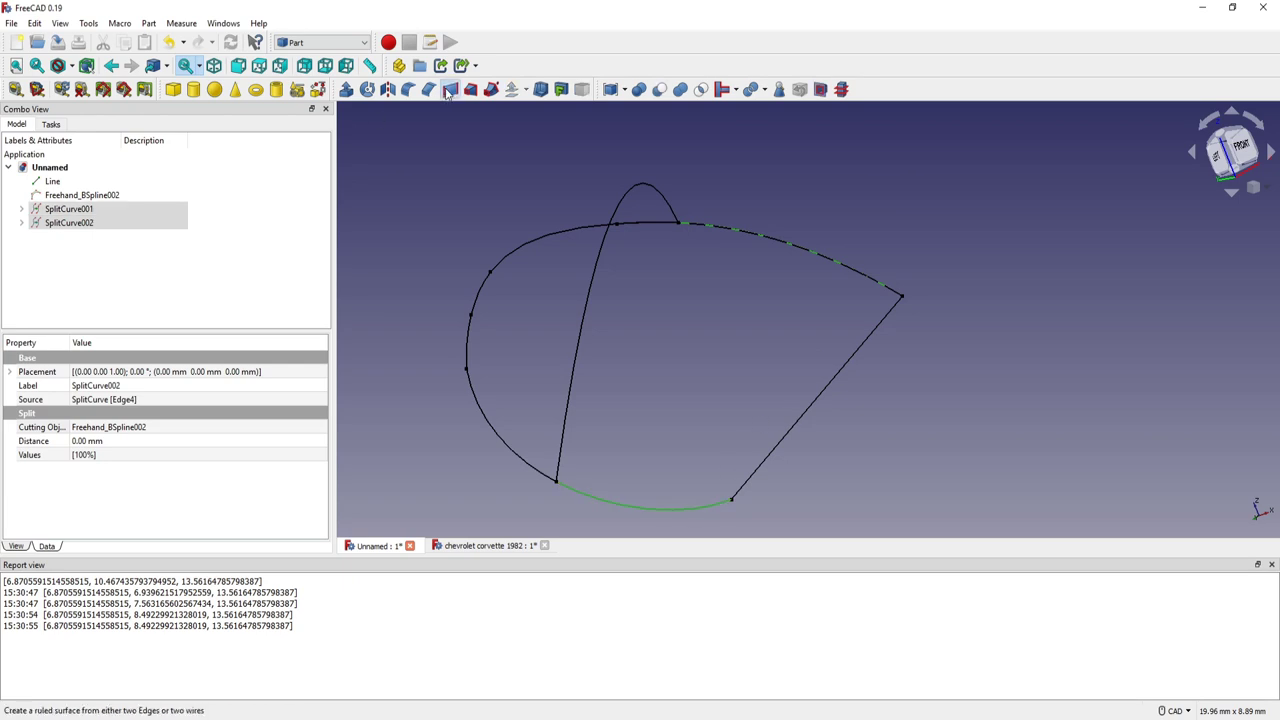
pyautogui.click(450, 89)
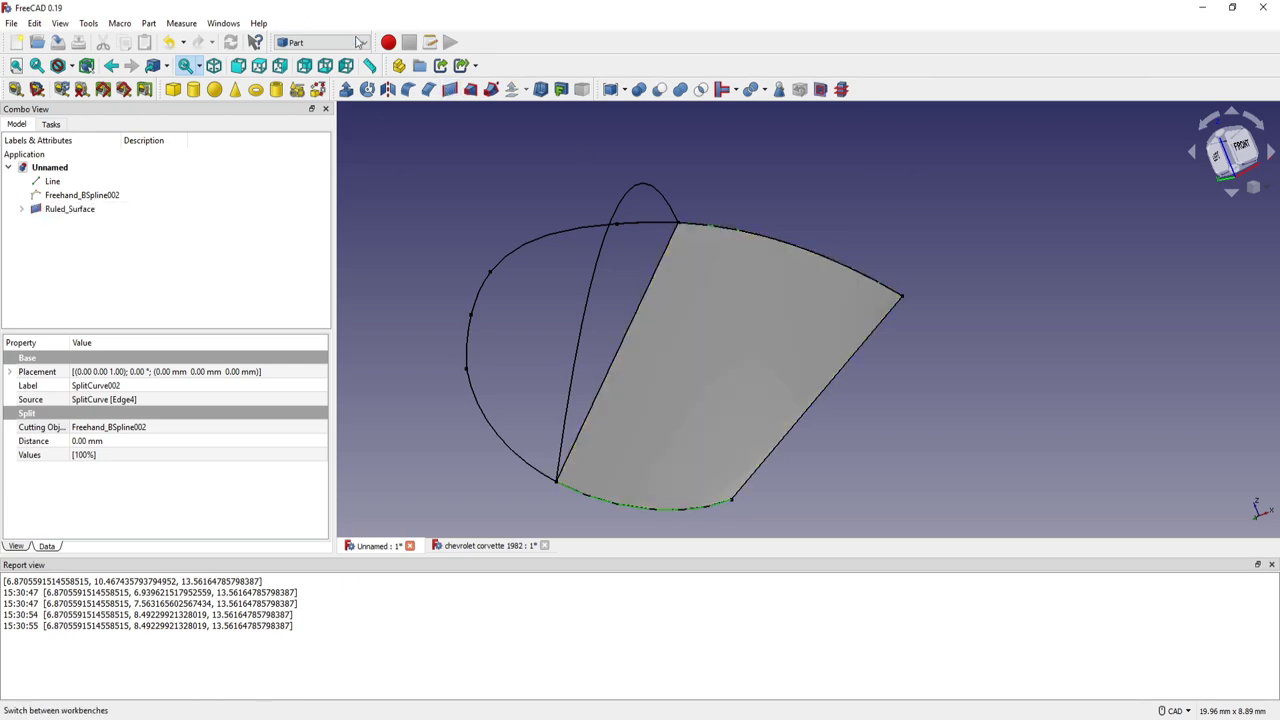
pyautogui.click(322, 42)
pyautogui.click(324, 80)
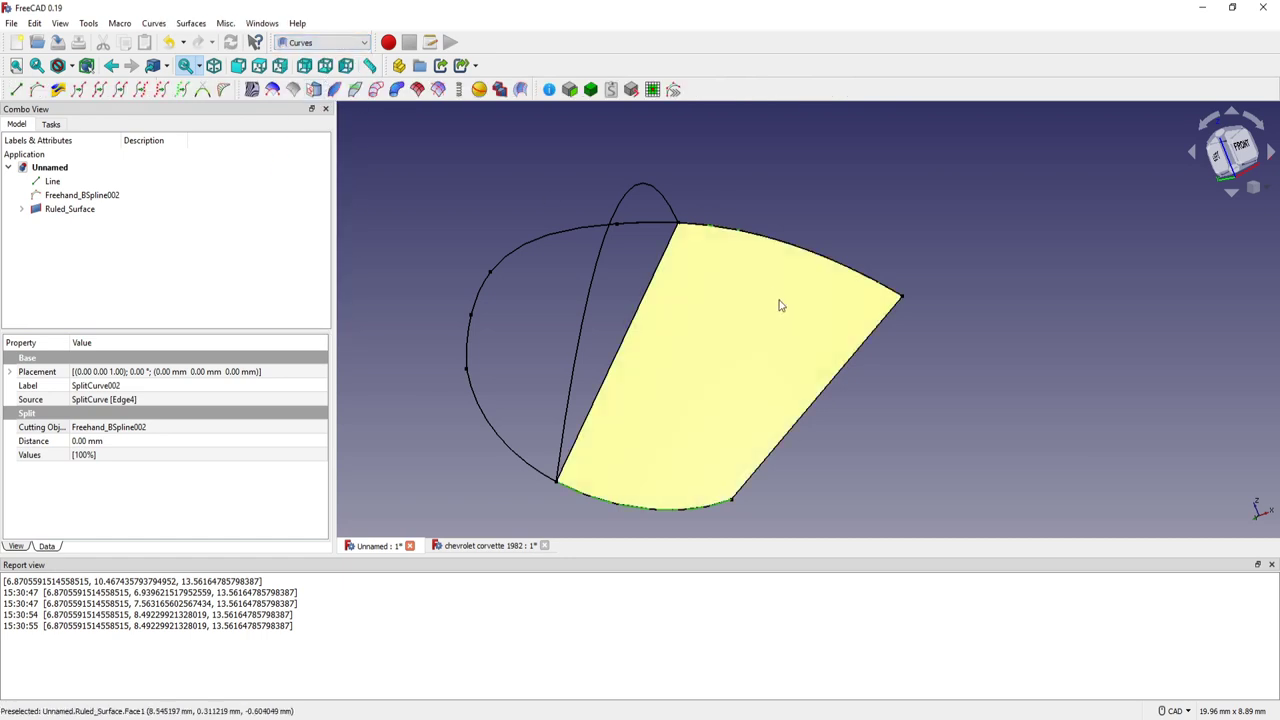
# - Sweep Freehand_BSpline002 and Line as profiles along the Ruled_Surface rails into Sweep_2_rails
pyautogui.click(717, 354)
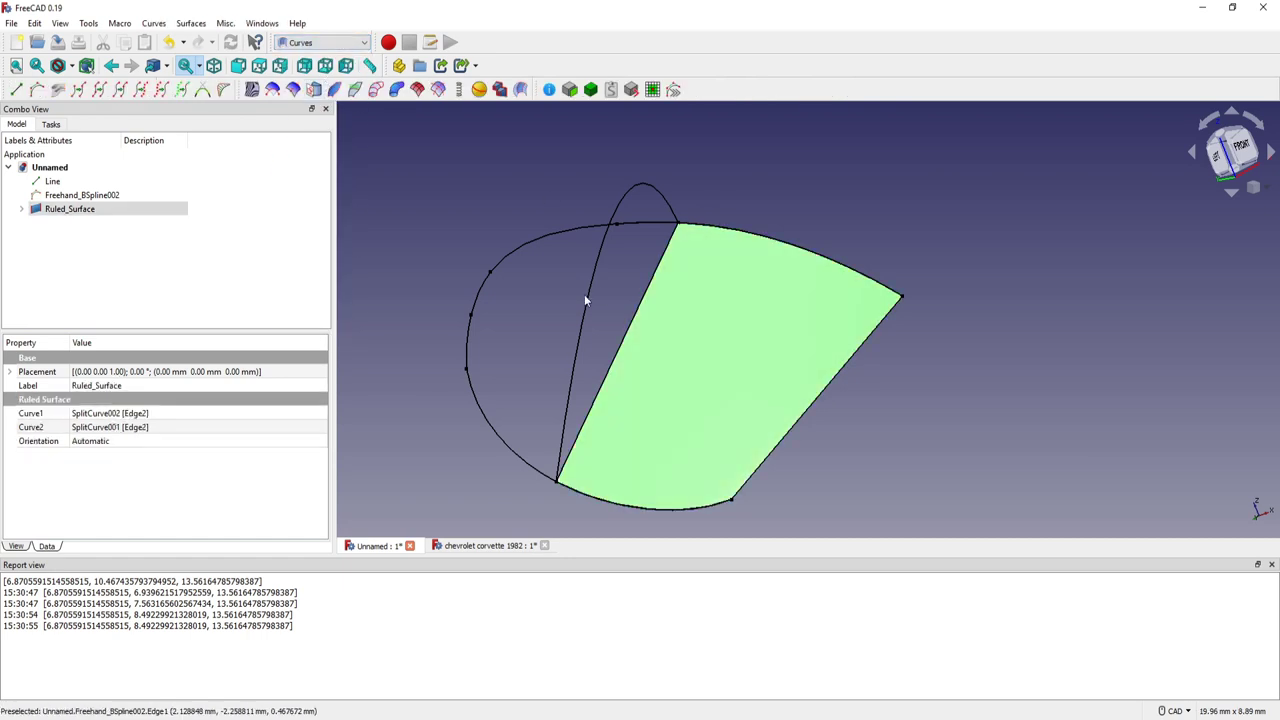
pyautogui.keyDown('ctrl'); pyautogui.click(588, 295); pyautogui.keyUp('ctrl')
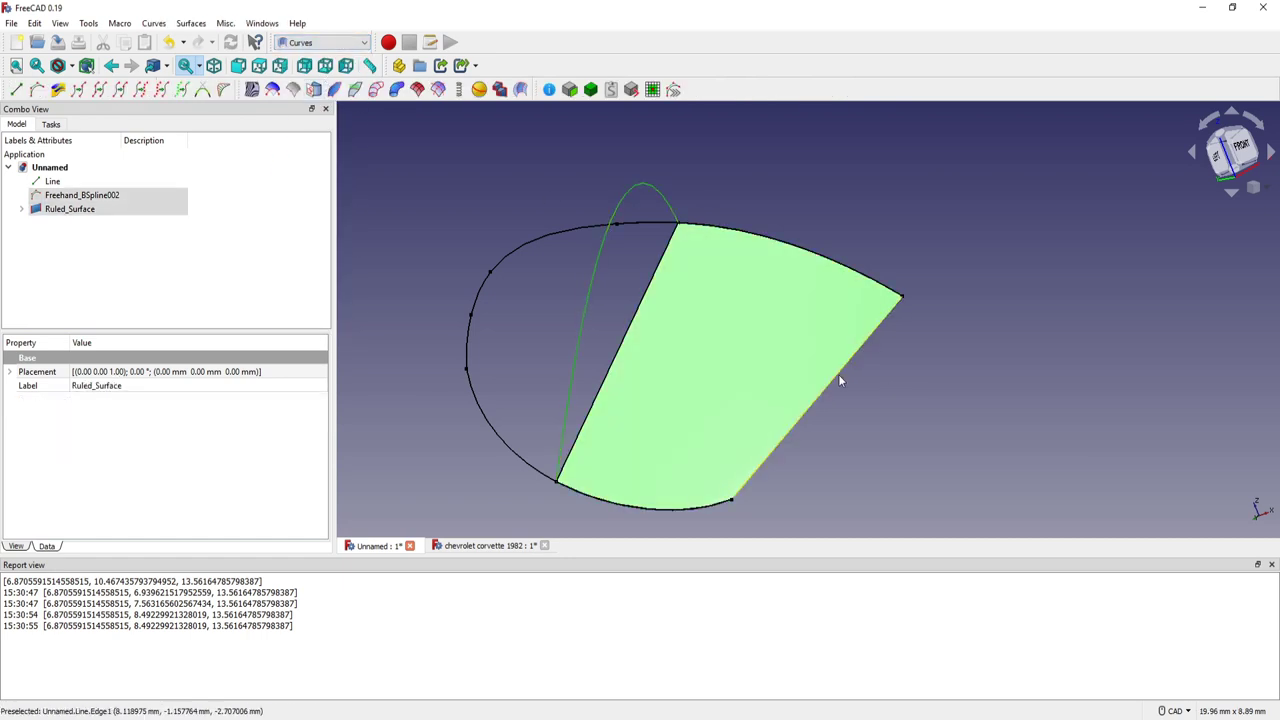
pyautogui.keyDown('ctrl'); pyautogui.click(859, 351); pyautogui.keyUp('ctrl')
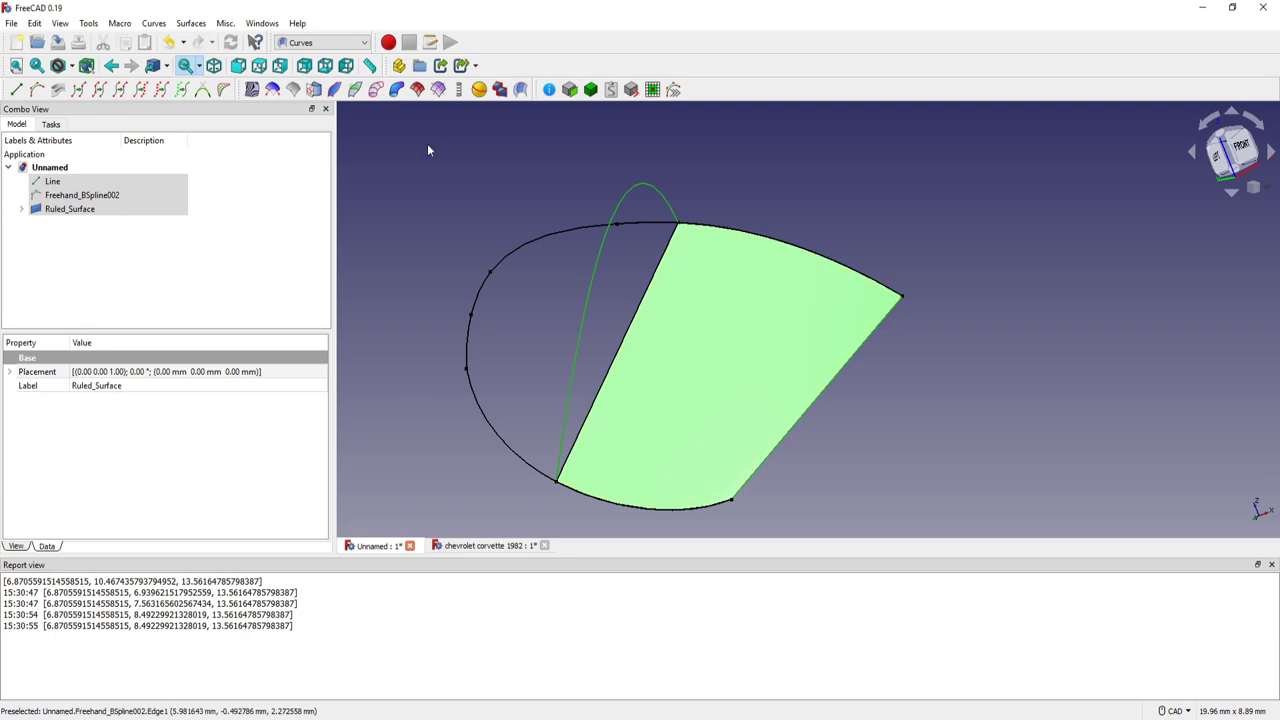
pyautogui.click(336, 93)
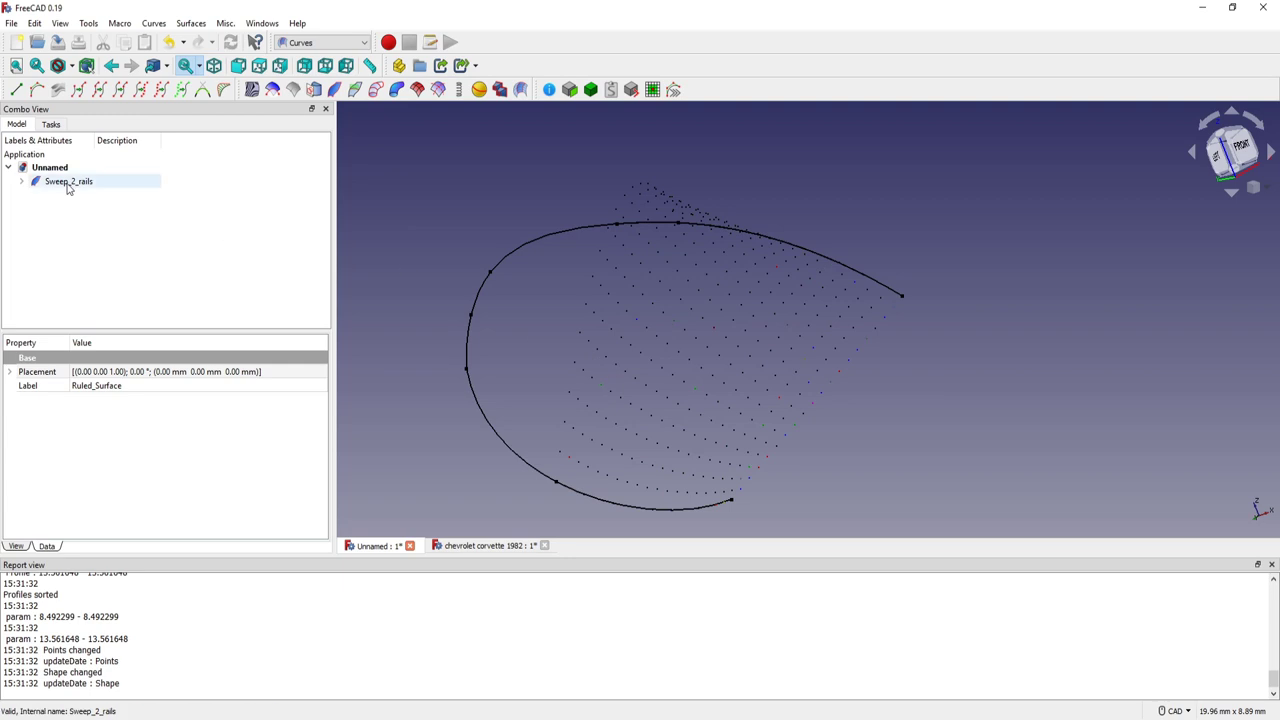
# - Approximate the Sweep_2_rails points into a NURBS surface, Approximation_Curve
pyautogui.click(68, 183)
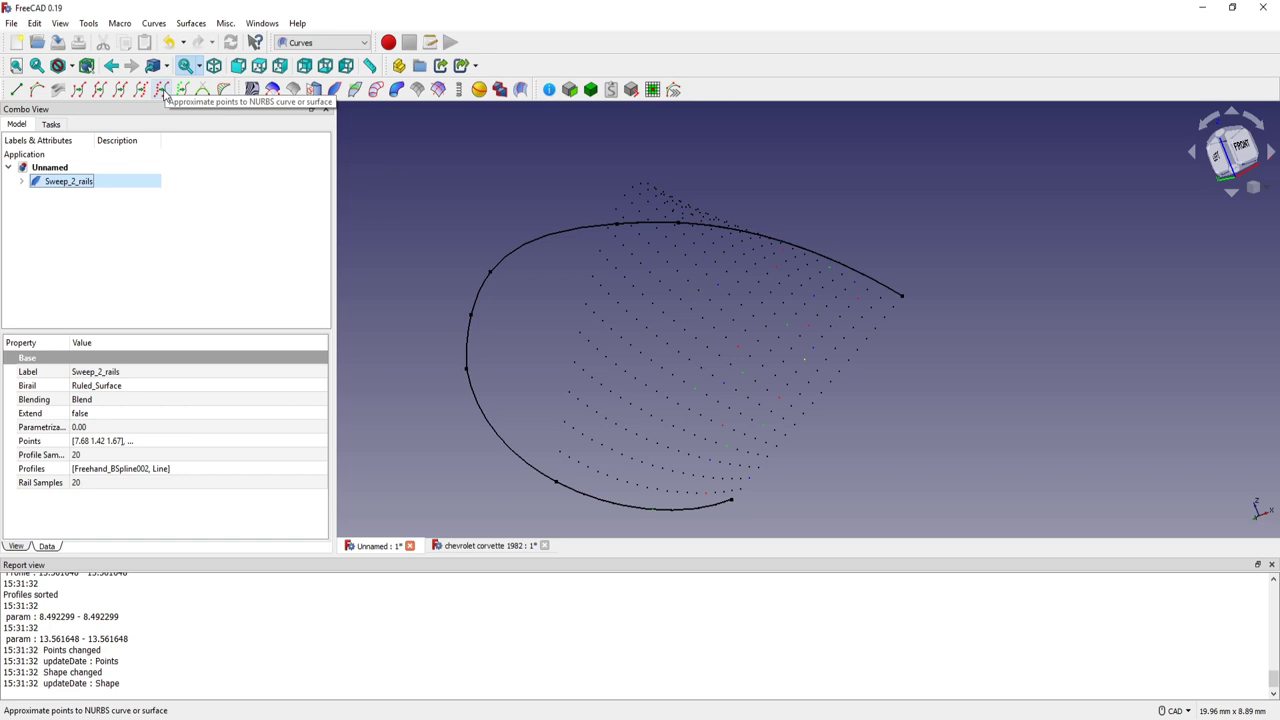
pyautogui.click(163, 92)
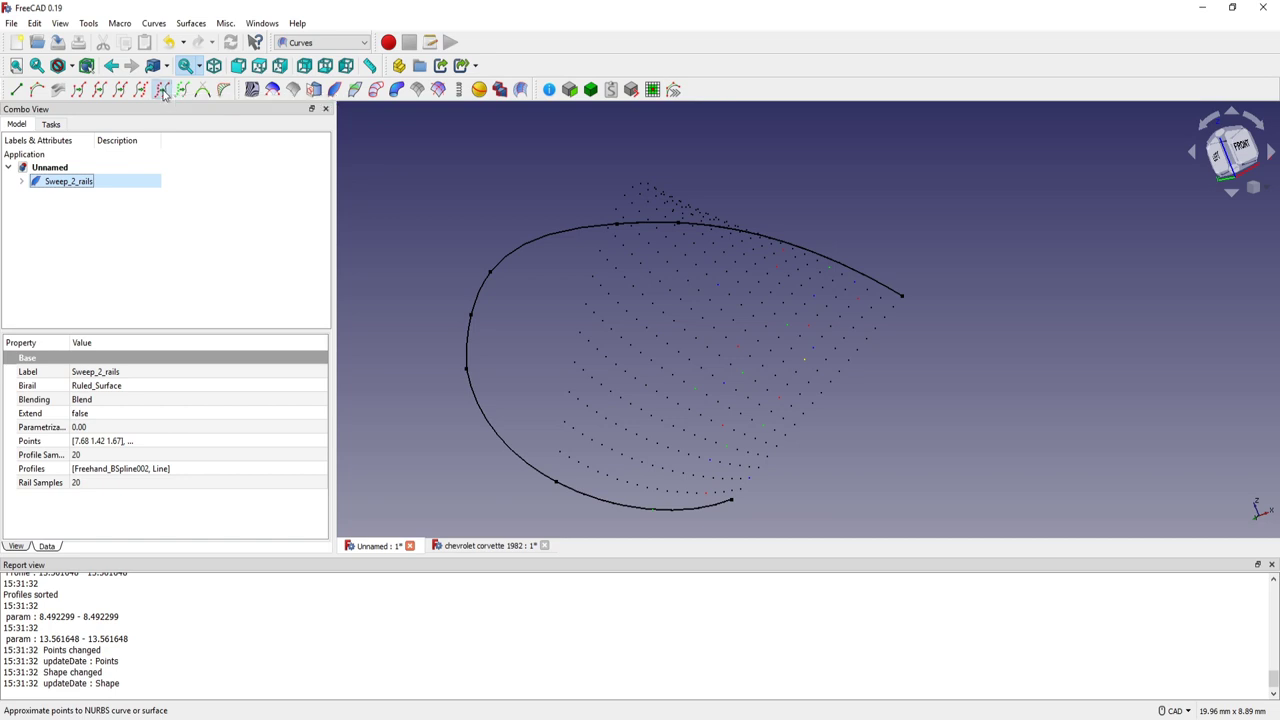
pyautogui.moveTo(704, 429)
pyautogui.mouseDown(button='middle')
pyautogui.moveTo(752, 354)
pyautogui.moveTo(777, 400)
pyautogui.moveTo(760, 420)
pyautogui.moveTo(736, 436)
pyautogui.moveTo(751, 391)
pyautogui.moveTo(677, 417)
pyautogui.mouseUp(button='middle')
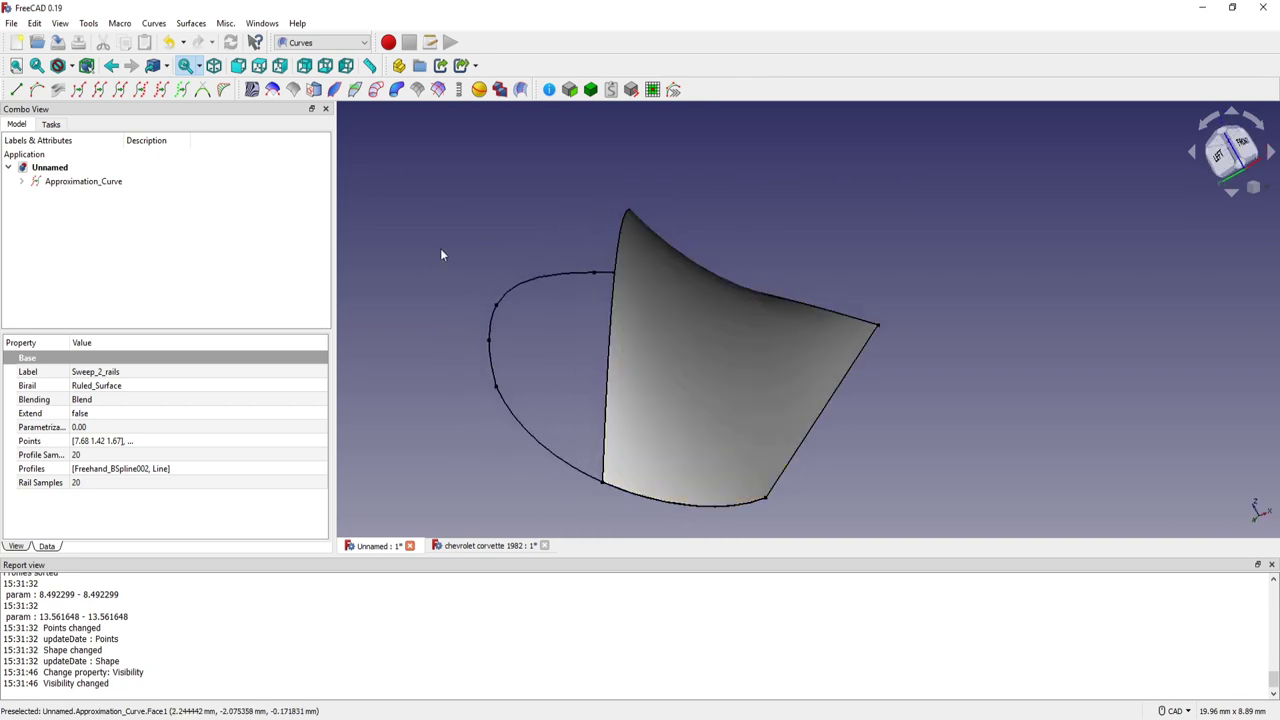
pyautogui.click(443, 194)
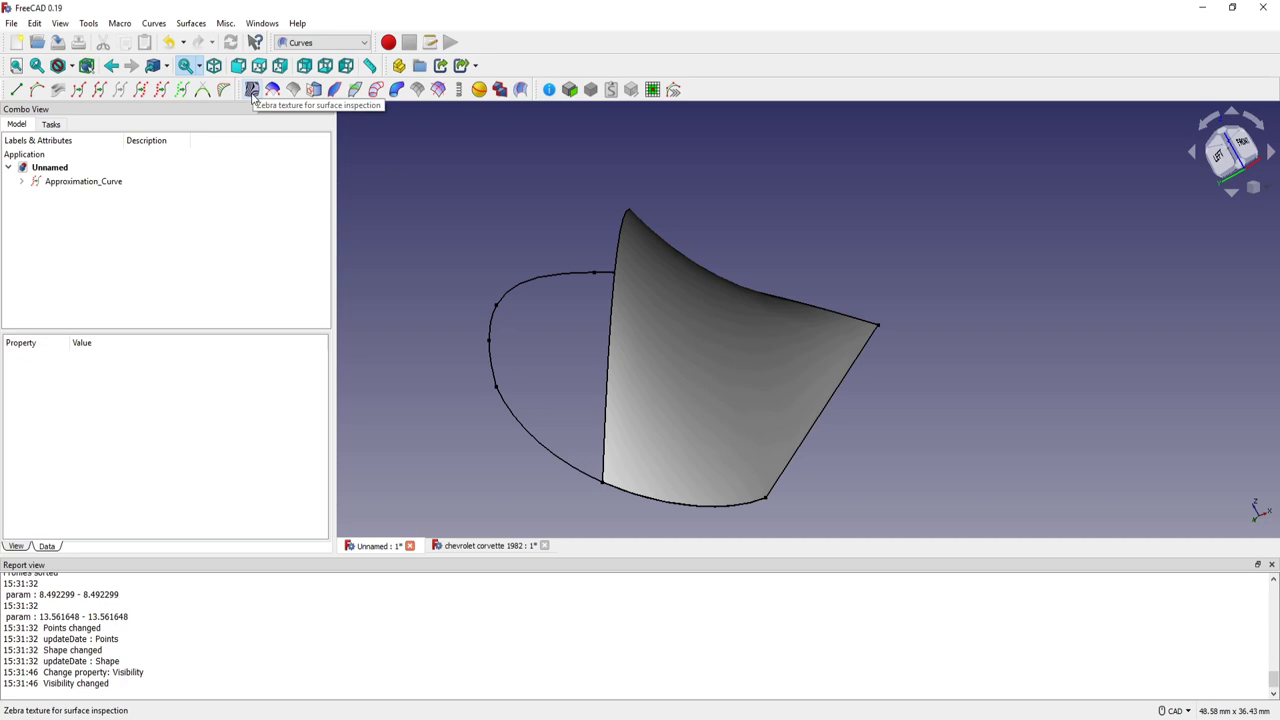
pyautogui.click(719, 337)
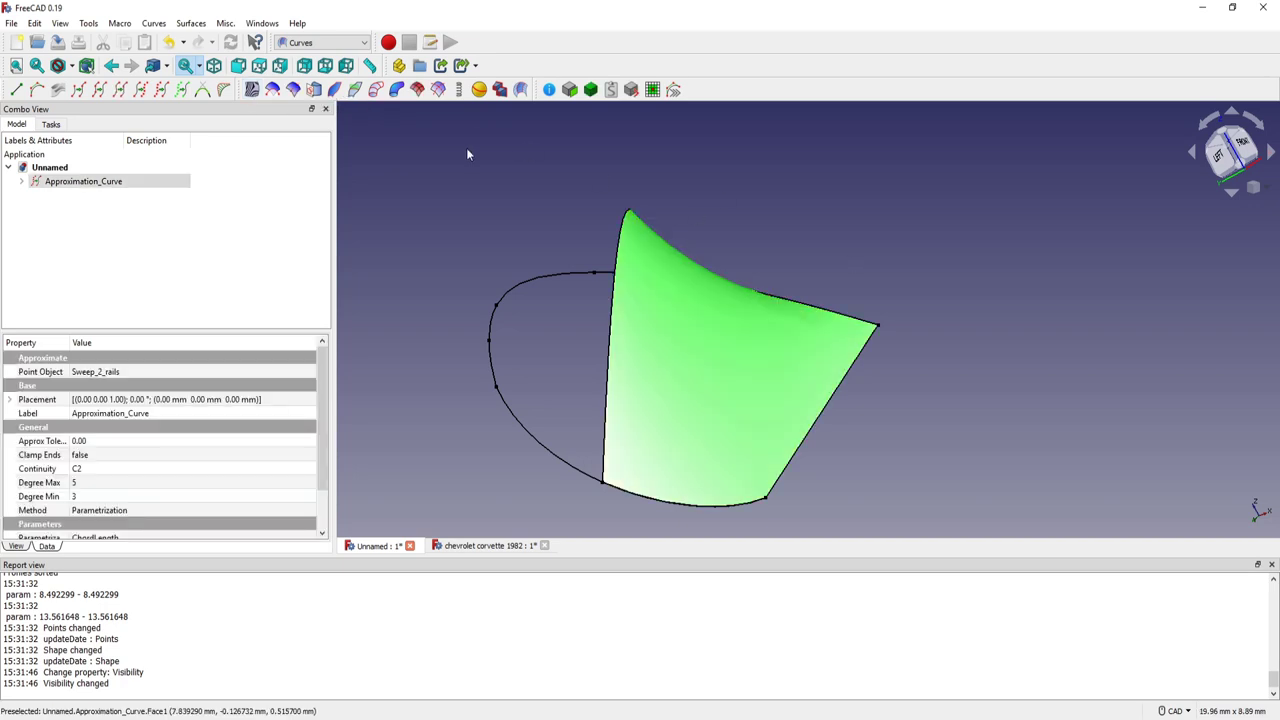
pyautogui.click(253, 91)
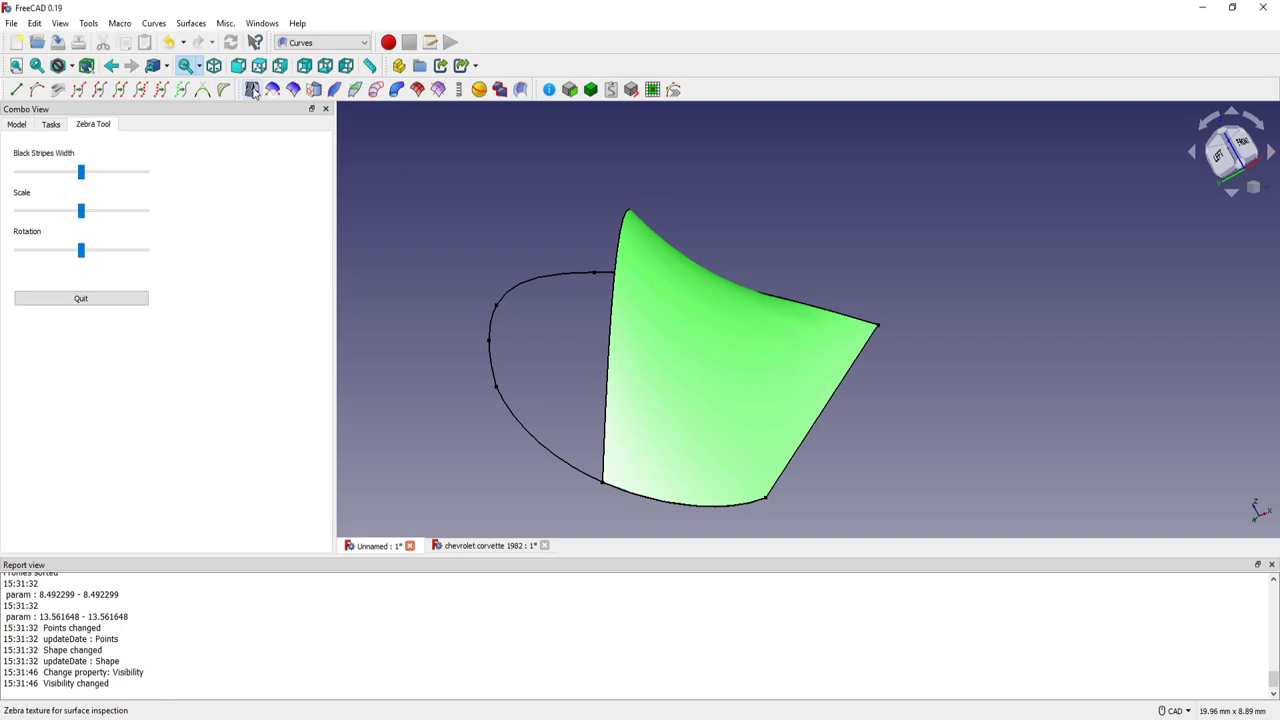
pyautogui.moveTo(605, 251)
pyautogui.mouseDown(button='middle')
pyautogui.moveTo(606, 303)
pyautogui.moveTo(754, 377)
pyautogui.moveTo(906, 317)
pyautogui.moveTo(892, 350)
pyautogui.mouseUp(button='middle')
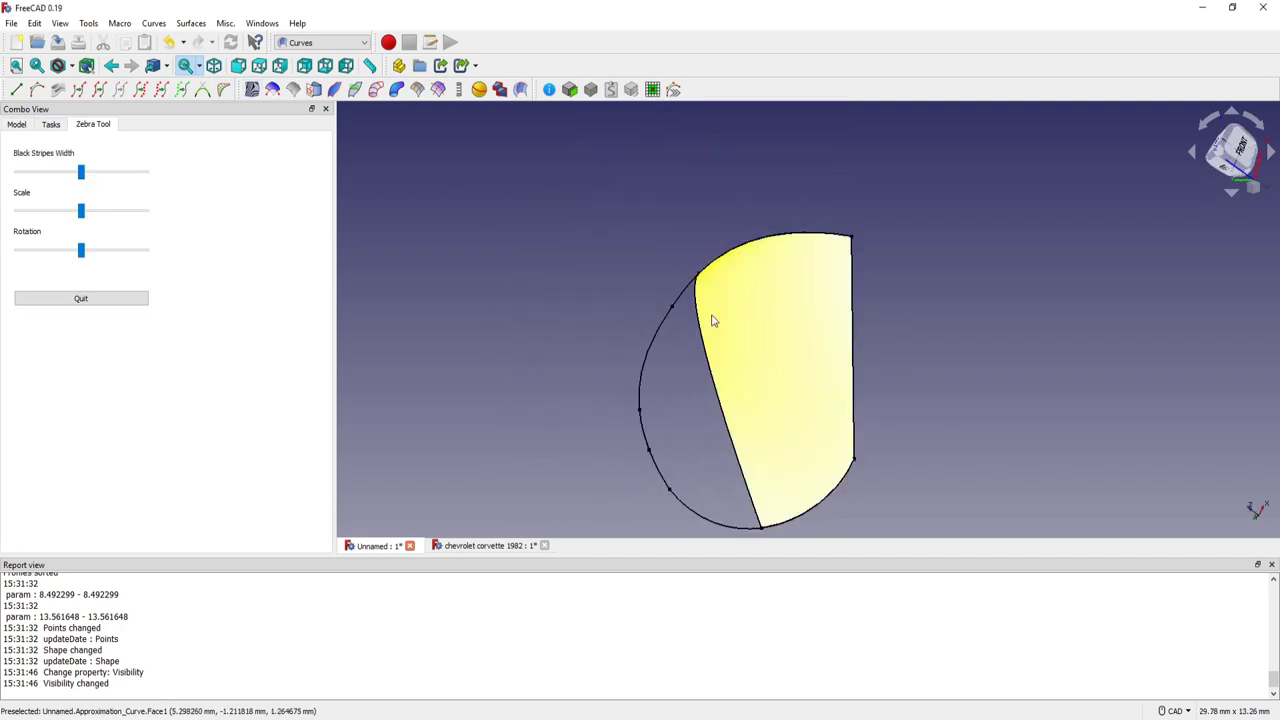
pyautogui.moveTo(83, 174)
pyautogui.mouseDown()
pyautogui.moveTo(69, 171)
pyautogui.moveTo(85, 173)
pyautogui.moveTo(97, 251)
pyautogui.moveTo(75, 253)
pyautogui.mouseUp()
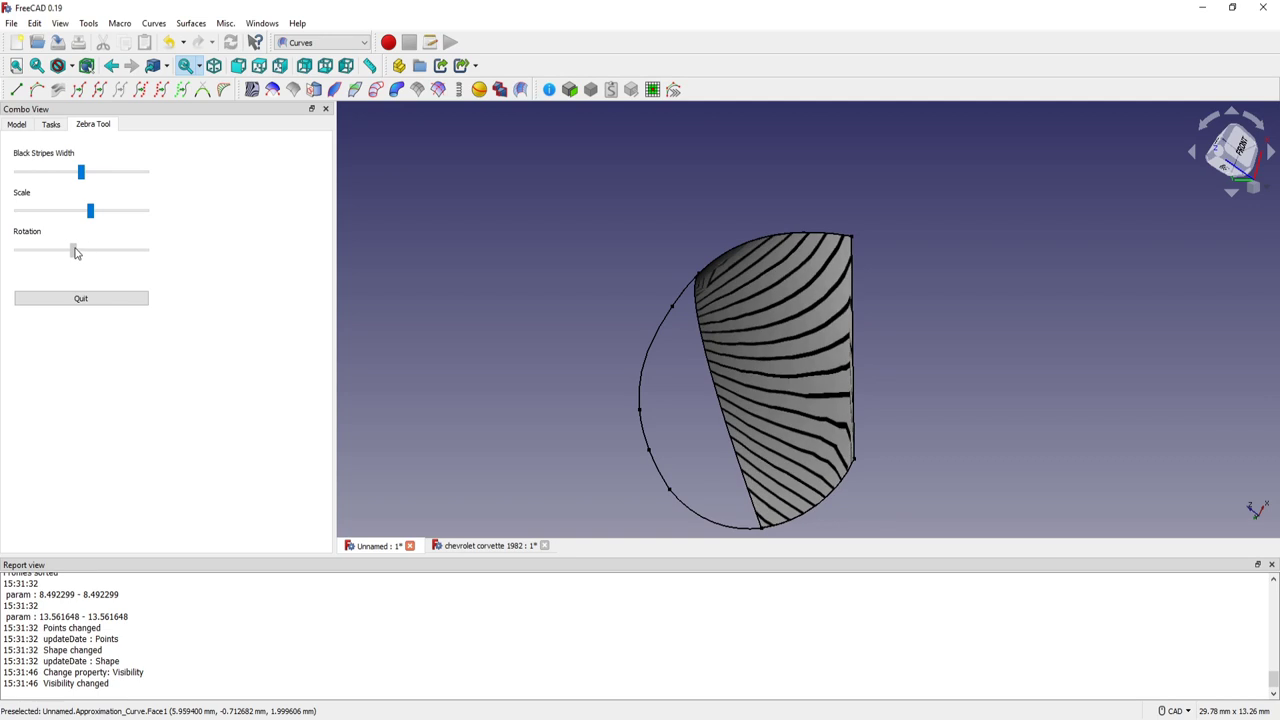
pyautogui.click(81, 300)
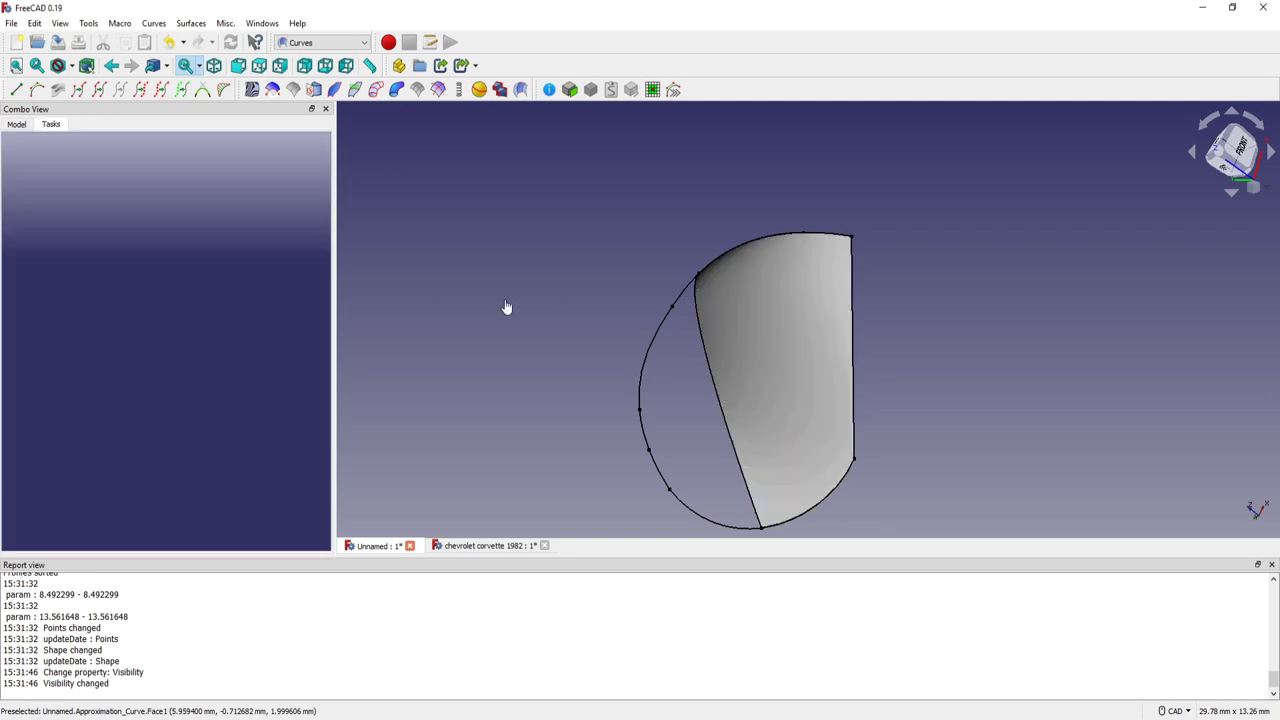
pyautogui.moveTo(506, 307)
pyautogui.mouseDown(button='middle')
pyautogui.moveTo(537, 363)
pyautogui.moveTo(534, 331)
pyautogui.mouseUp(button='middle')
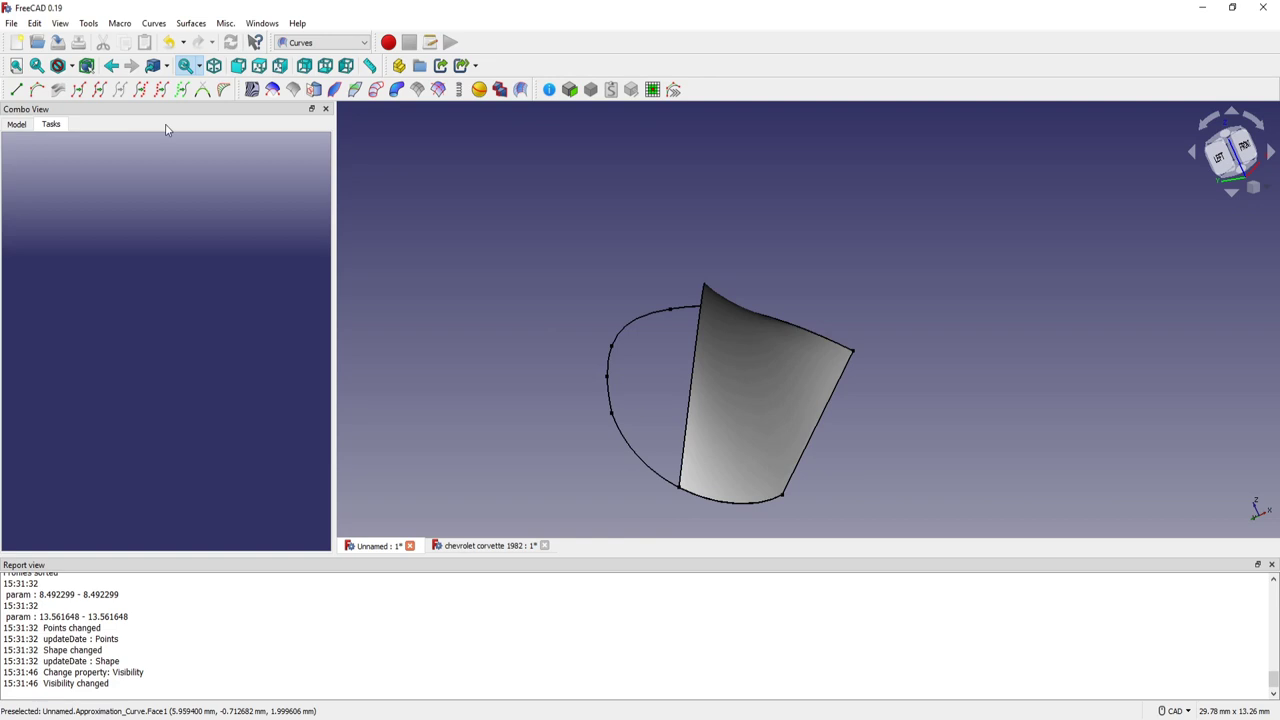
pyautogui.click(24, 126)
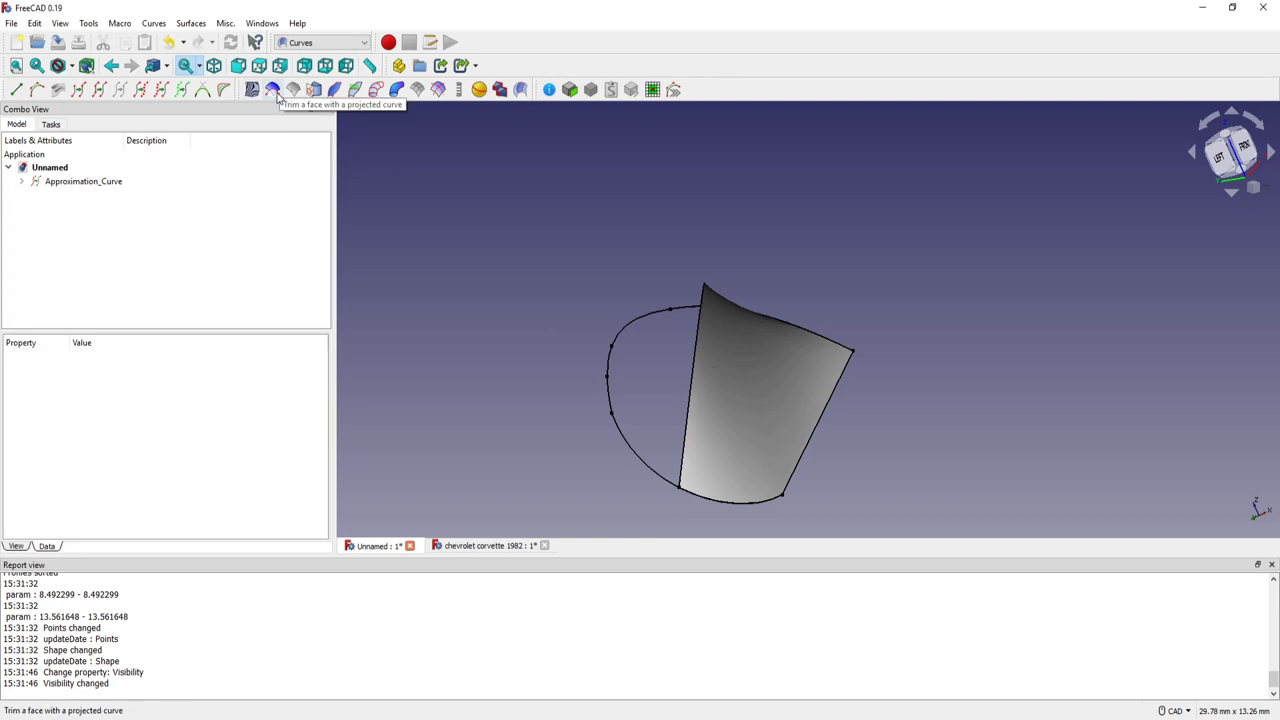
pyautogui.moveTo(715, 254); pyautogui.dragTo(723, 280, button='middle')
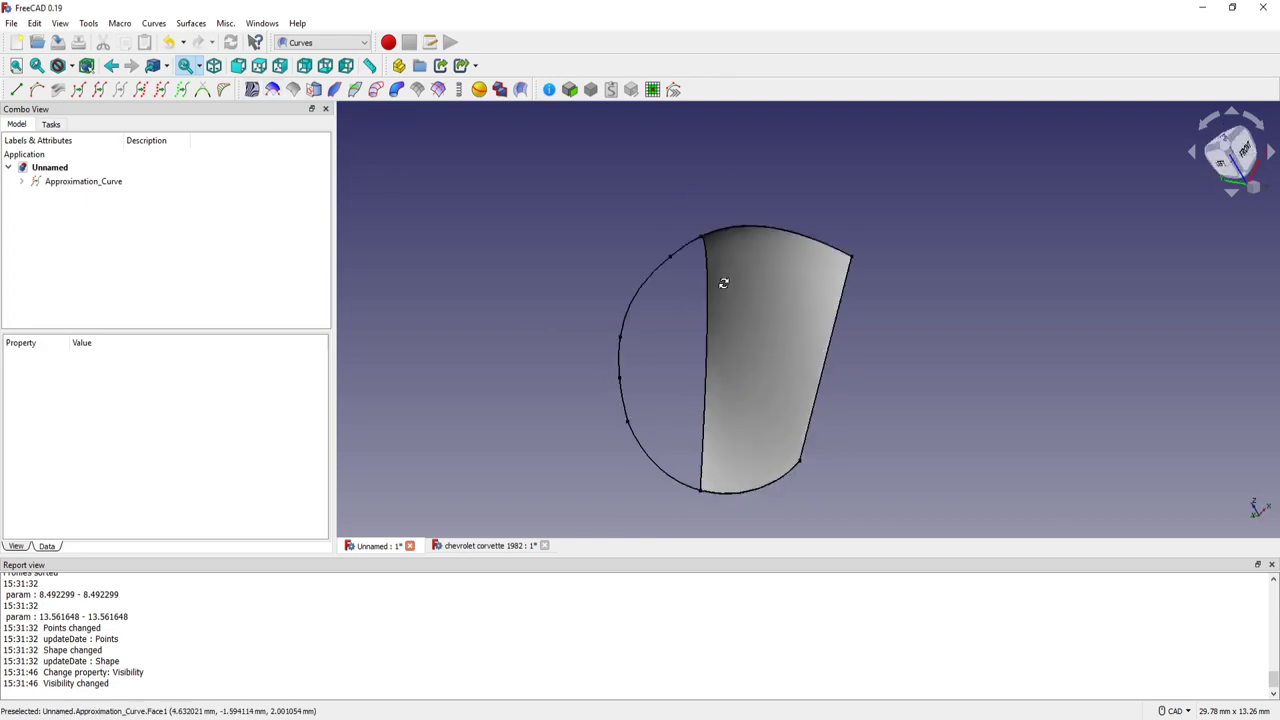
pyautogui.moveTo(786, 331)
pyautogui.mouseDown(button='middle')
pyautogui.moveTo(858, 312)
pyautogui.moveTo(868, 329)
pyautogui.moveTo(855, 324)
pyautogui.mouseUp(button='middle')
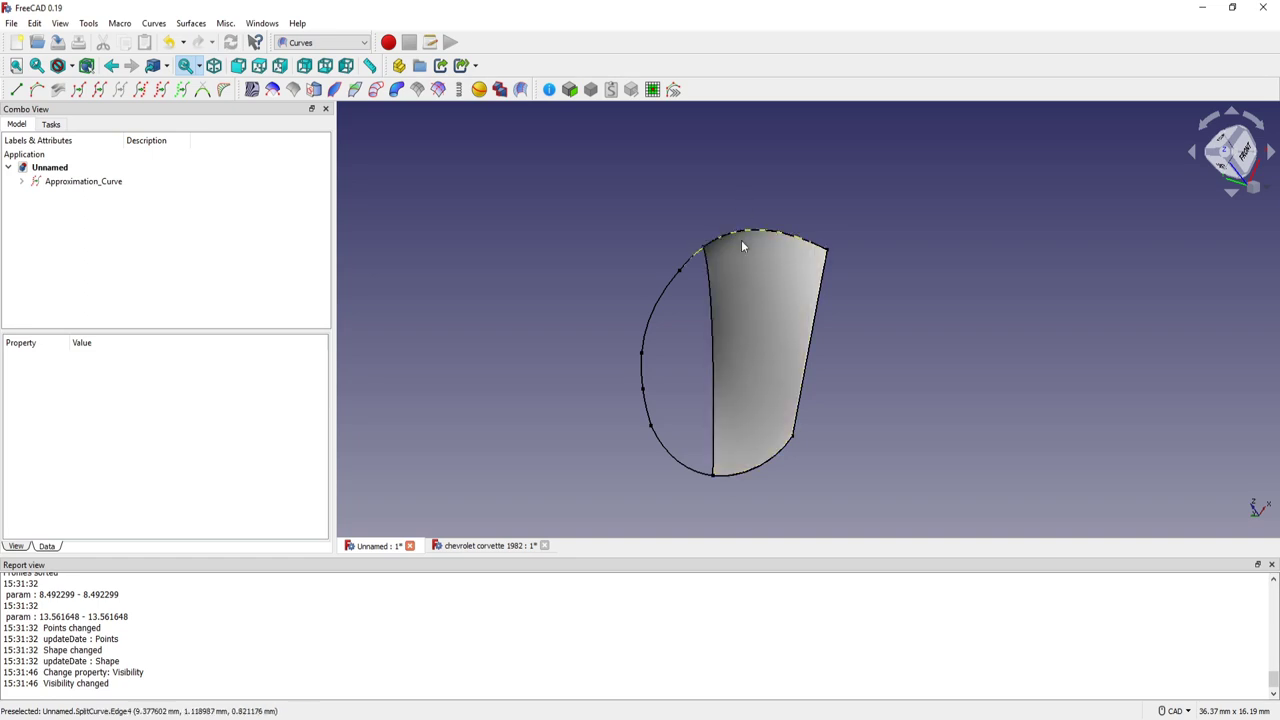
# - Draw a new freehand B-spline with ends extending below and above the surface
pyautogui.click(37, 91)
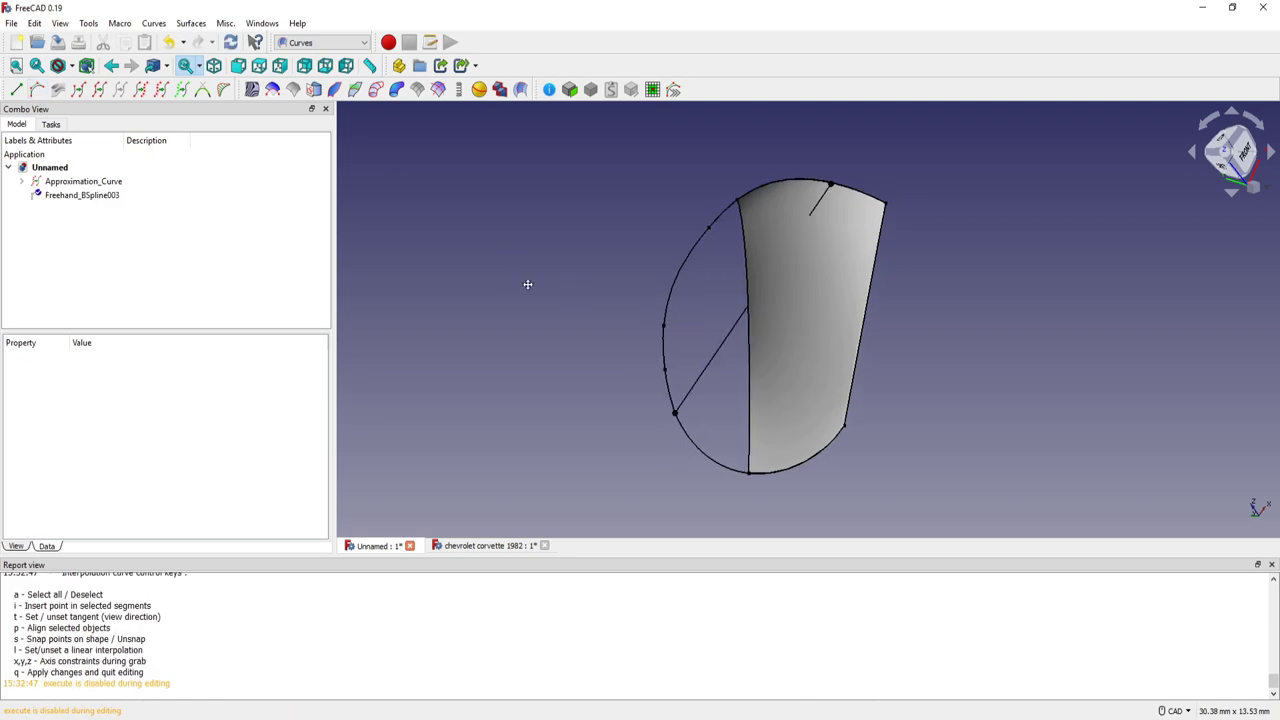
pyautogui.moveTo(578, 426); pyautogui.dragTo(673, 528)
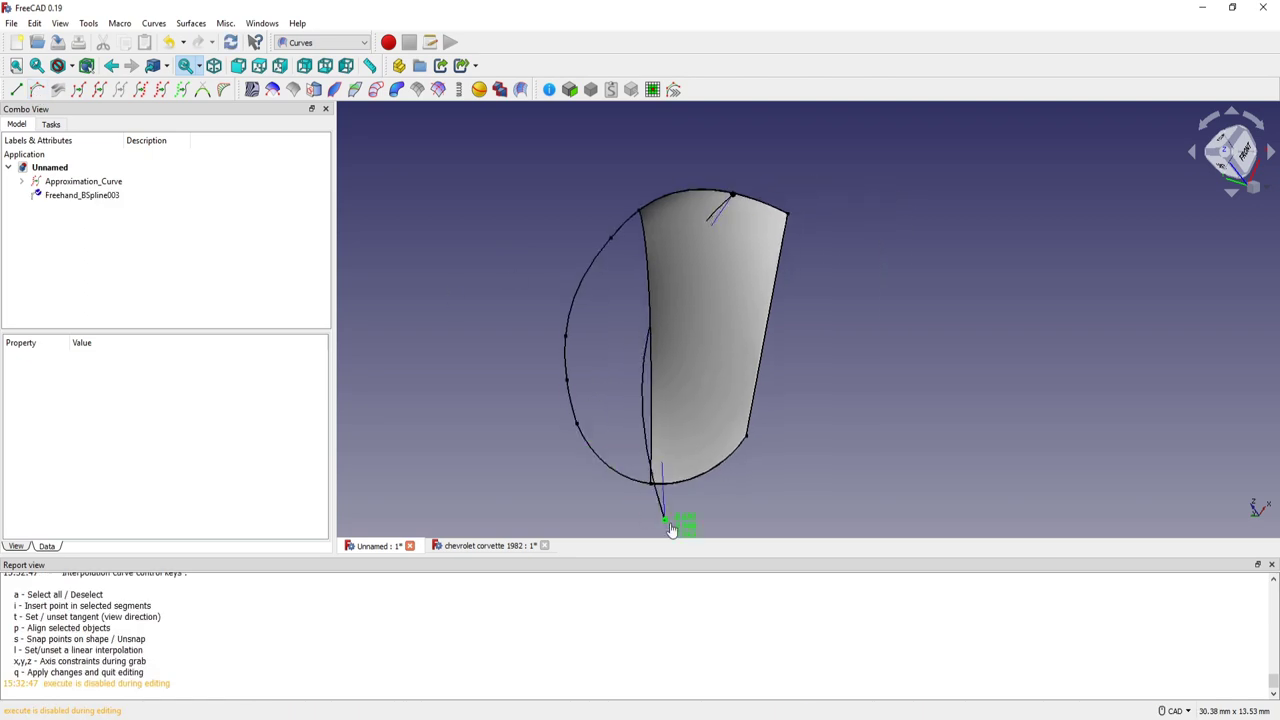
pyautogui.moveTo(733, 197); pyautogui.dragTo(681, 133)
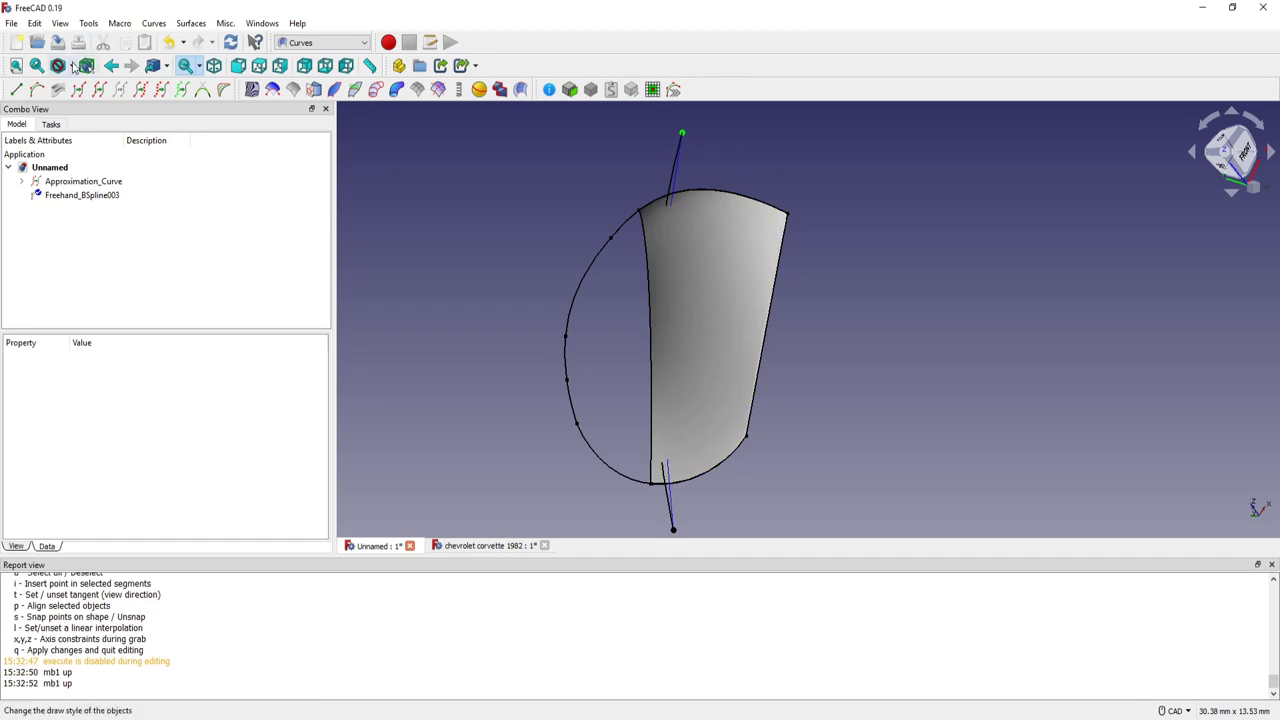
pyautogui.click(62, 65)
pyautogui.click(95, 116)
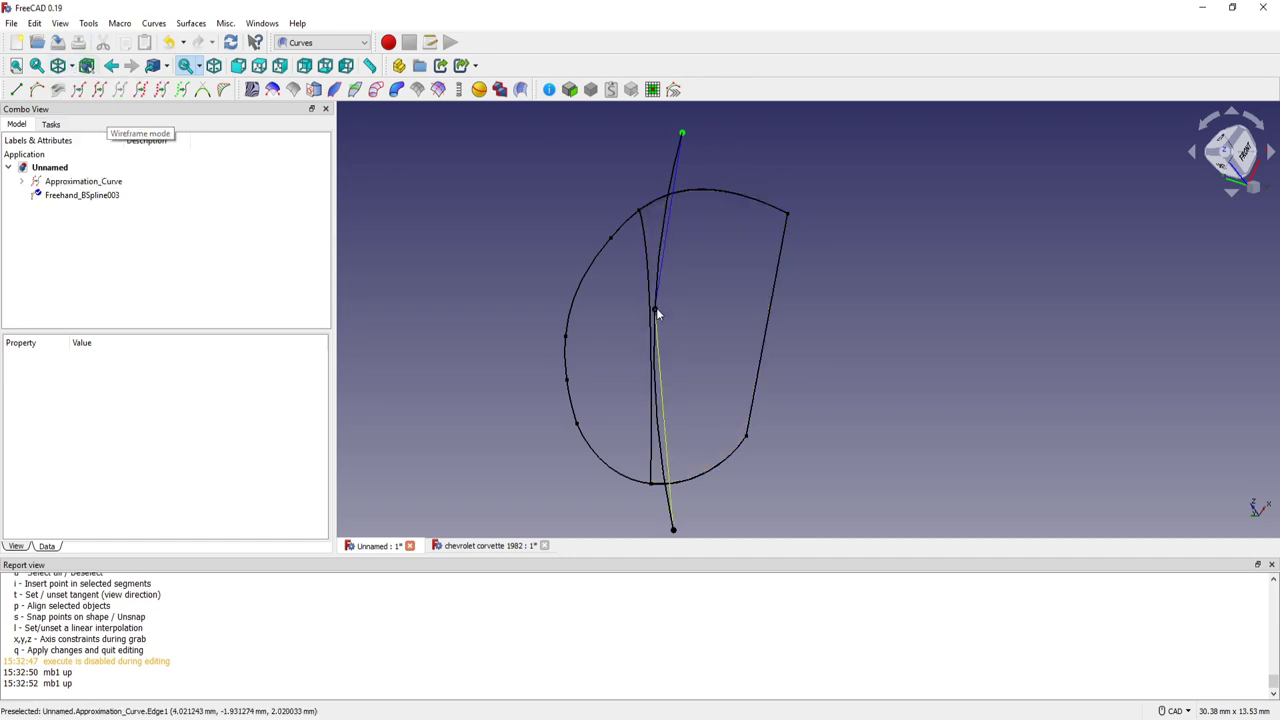
# - Straighten the curve into a vertical line in wireframe view, then restore the As is display
pyautogui.moveTo(655, 309); pyautogui.dragTo(682, 326)
pyautogui.moveTo(684, 435)
pyautogui.mouseDown(button='middle')
pyautogui.moveTo(700, 310)
pyautogui.moveTo(711, 373)
pyautogui.mouseUp(button='middle')
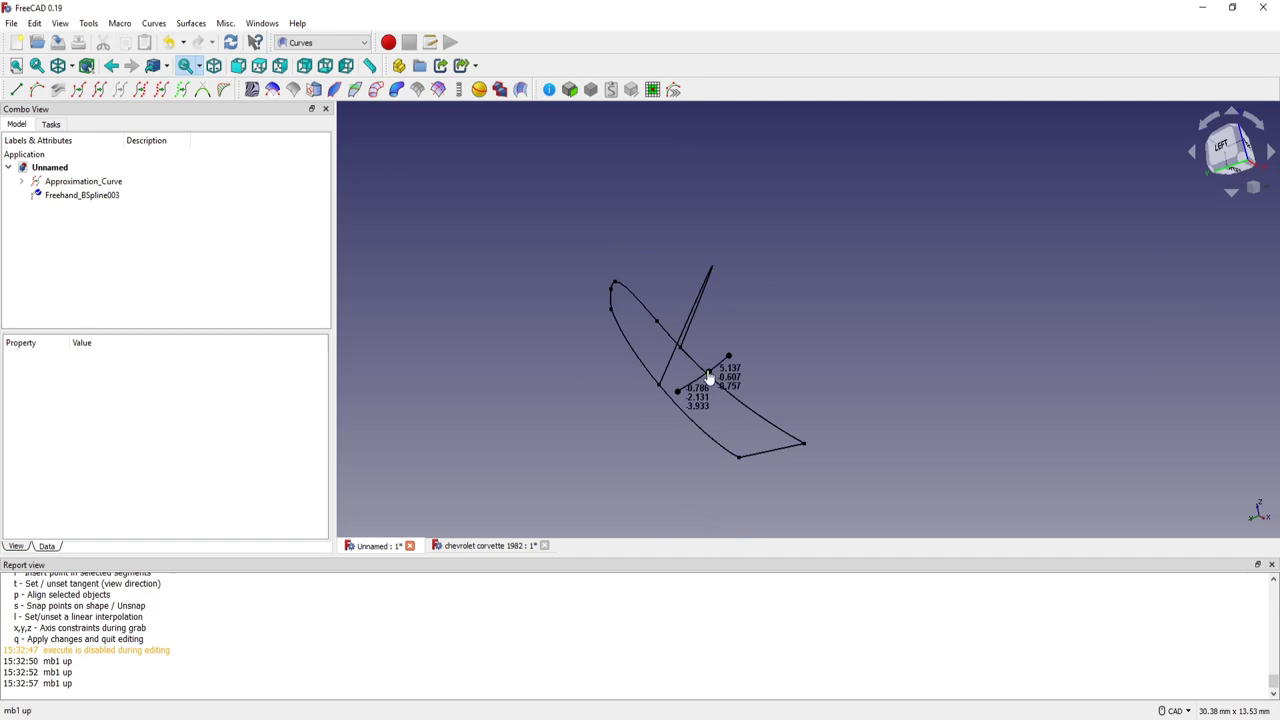
pyautogui.moveTo(711, 373)
pyautogui.mouseDown()
pyautogui.moveTo(695, 378)
pyautogui.moveTo(755, 240)
pyautogui.mouseUp()
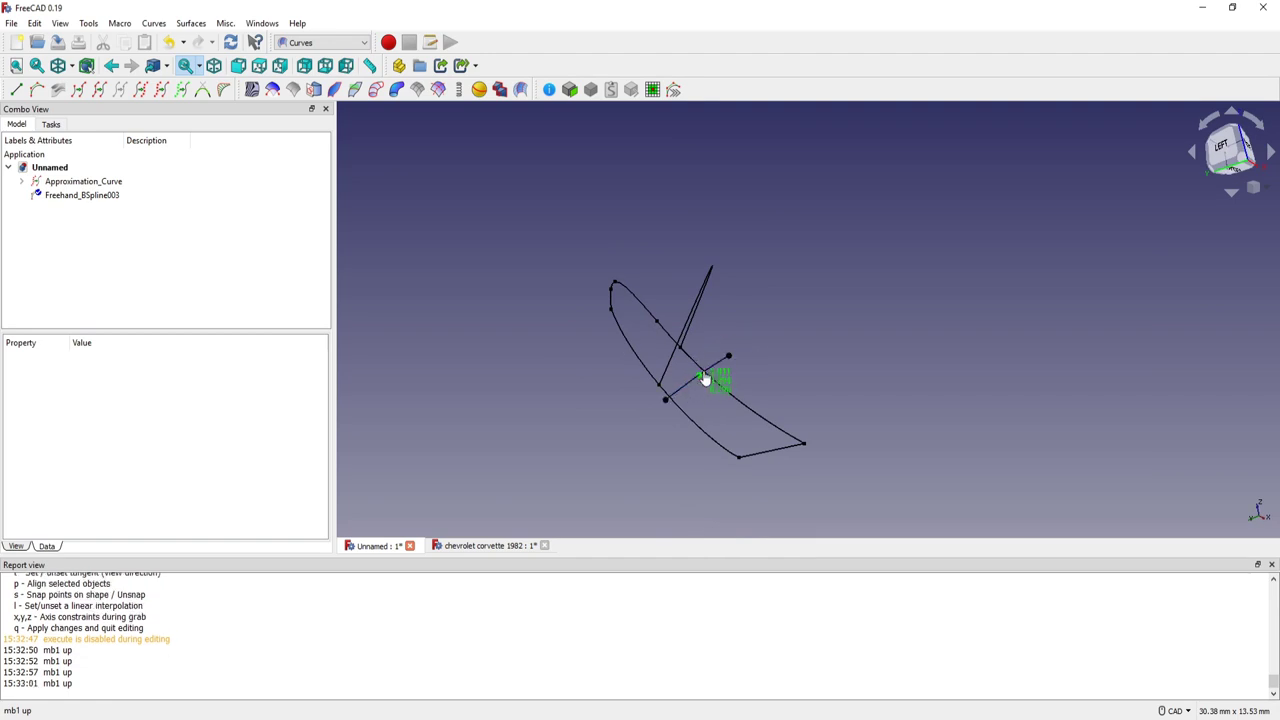
pyautogui.moveTo(710, 310)
pyautogui.mouseDown(button='middle')
pyautogui.moveTo(623, 323)
pyautogui.moveTo(640, 374)
pyautogui.moveTo(726, 354)
pyautogui.moveTo(716, 370)
pyautogui.moveTo(789, 295)
pyautogui.mouseUp(button='middle')
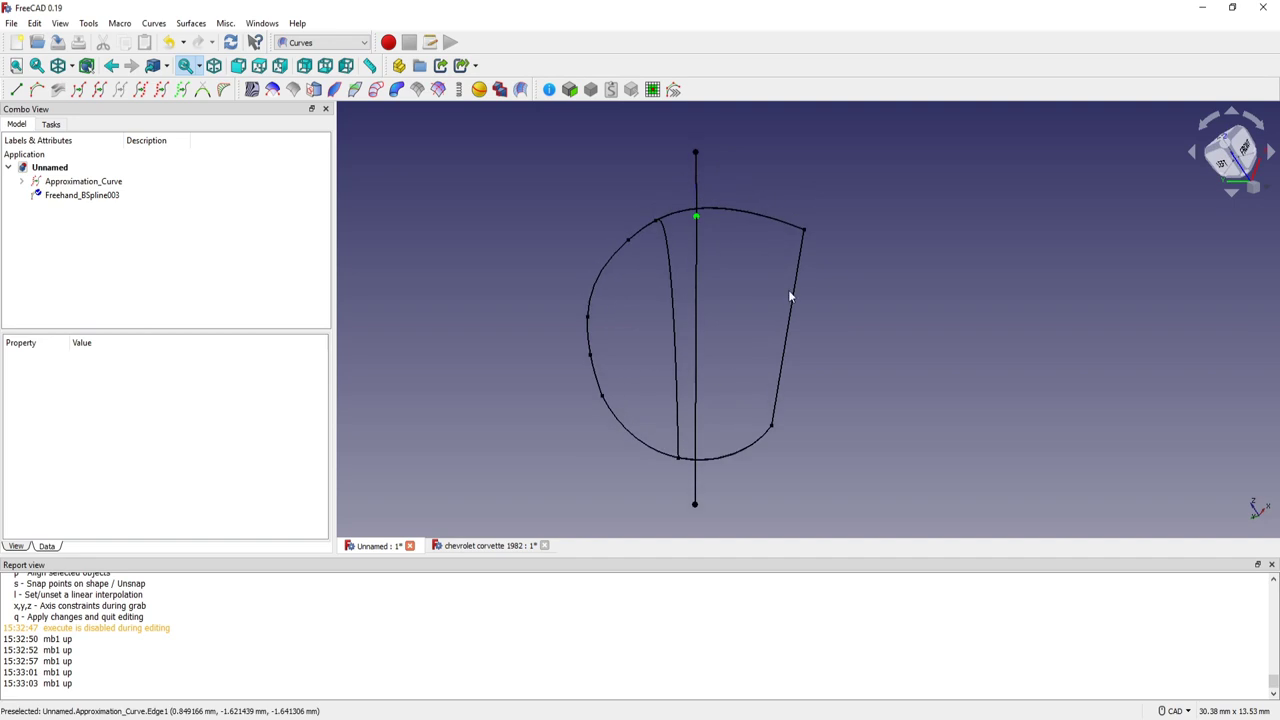
pyautogui.click(71, 66)
pyautogui.click(87, 90)
# - Adjust the view around Freehand_BSpline003 and select the Approximation_Curve surface
pyautogui.moveTo(831, 311); pyautogui.dragTo(826, 283, button='middle')
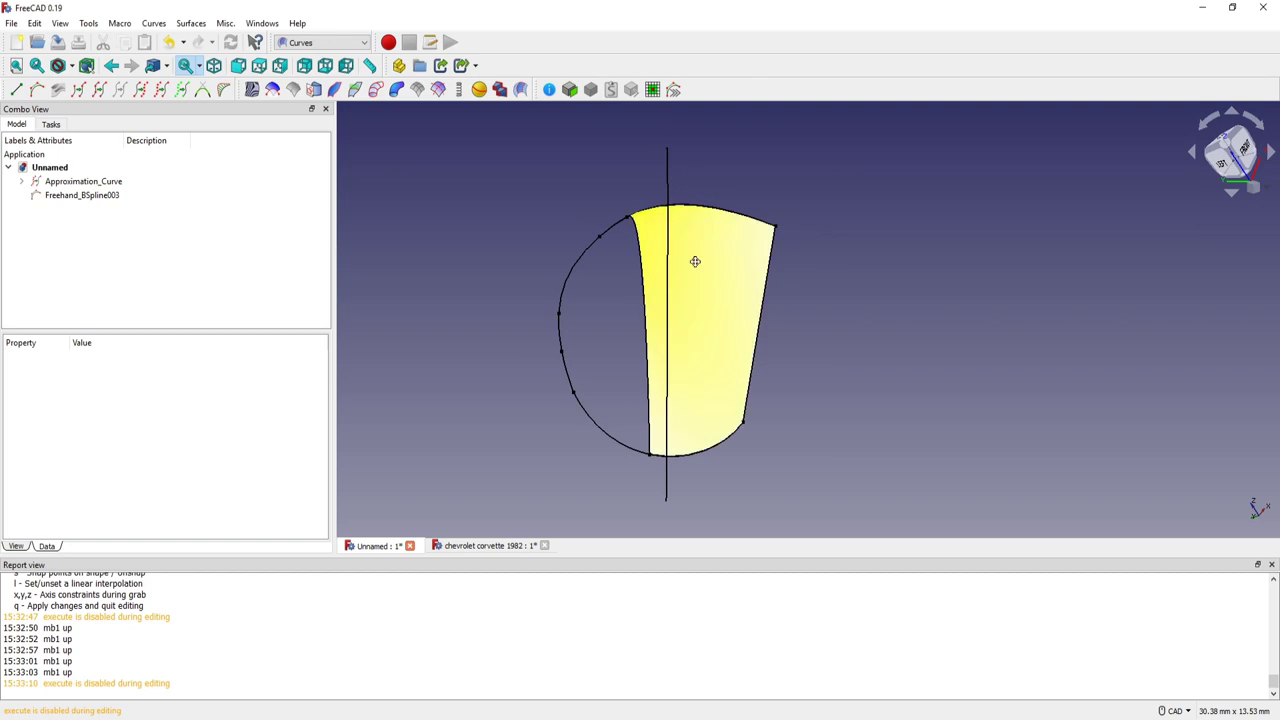
pyautogui.moveTo(694, 260)
pyautogui.mouseDown(button='middle')
pyautogui.moveTo(692, 217)
pyautogui.moveTo(686, 263)
pyautogui.mouseUp(button='middle')
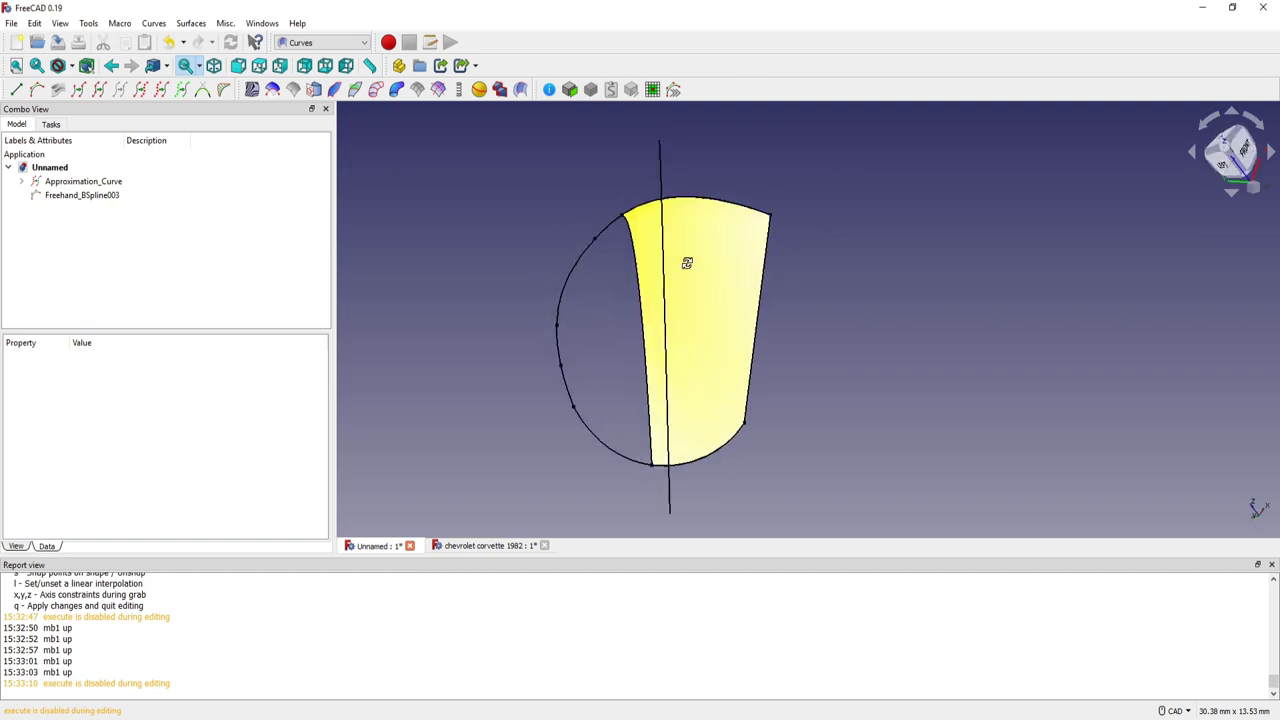
pyautogui.moveTo(786, 340); pyautogui.dragTo(784, 346, button='middle')
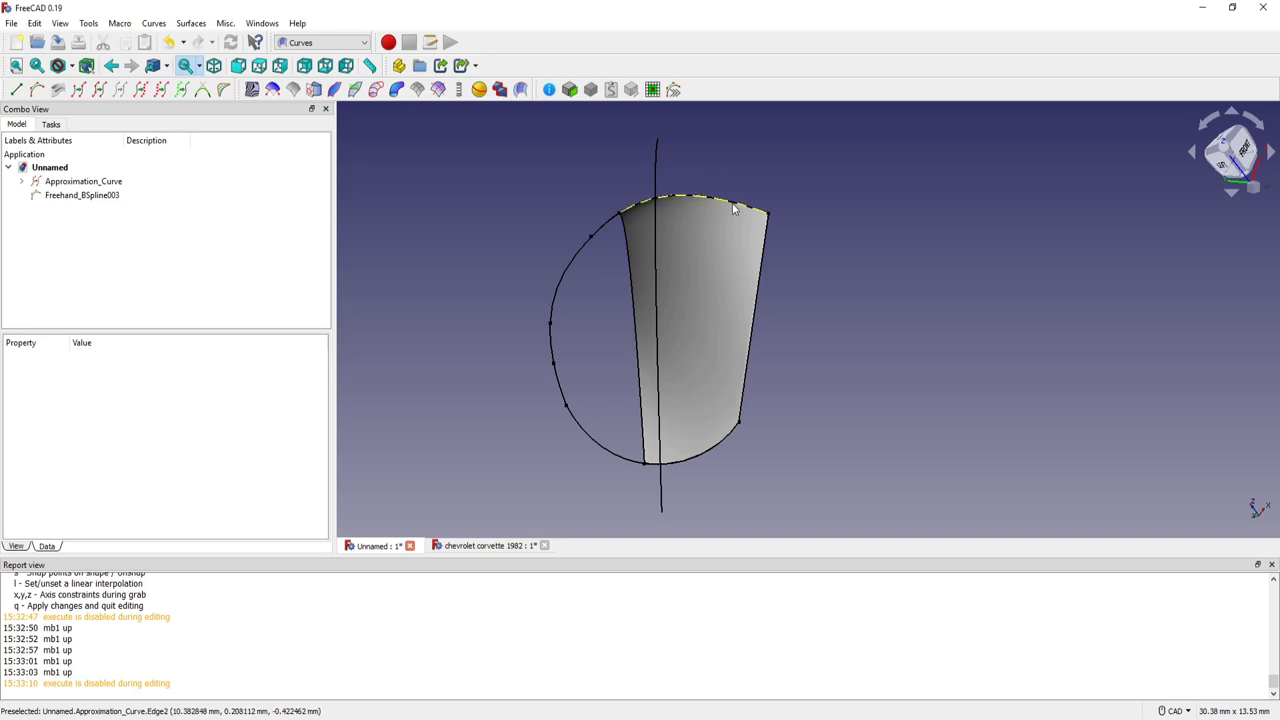
pyautogui.moveTo(797, 280)
pyautogui.mouseDown(button='middle')
pyautogui.moveTo(797, 311)
pyautogui.moveTo(786, 307)
pyautogui.mouseUp(button='middle')
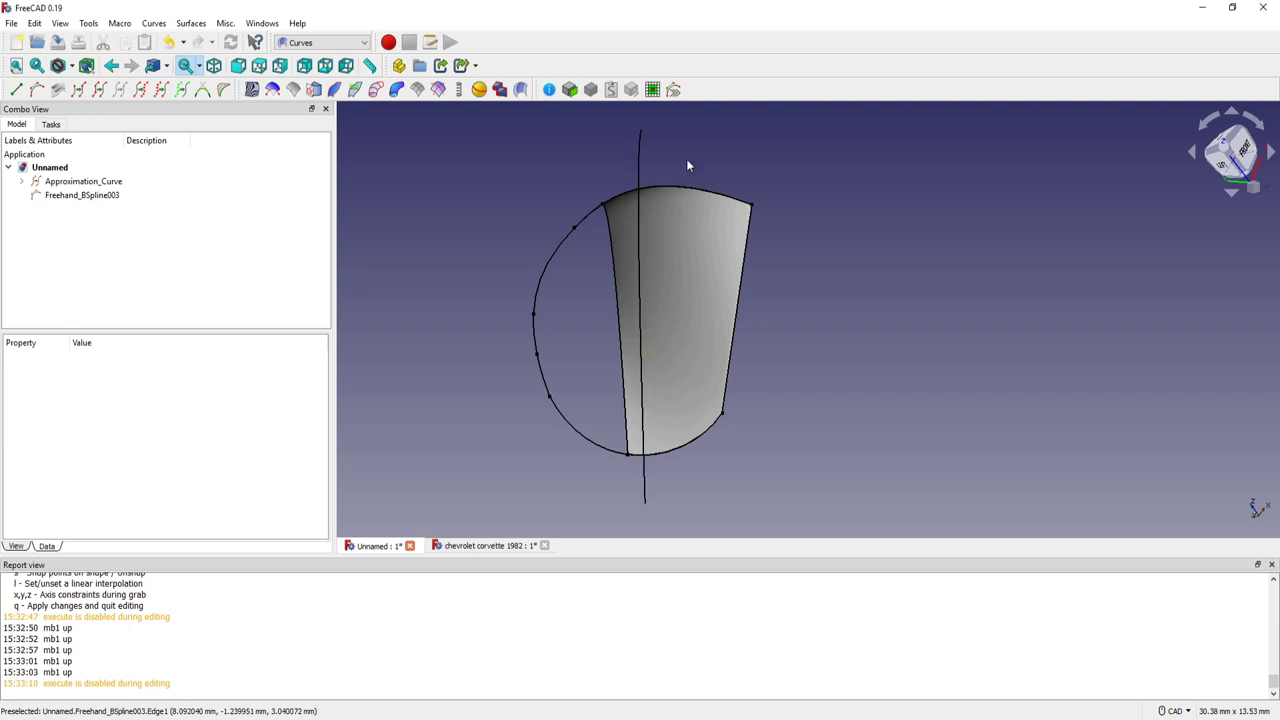
pyautogui.click(702, 258)
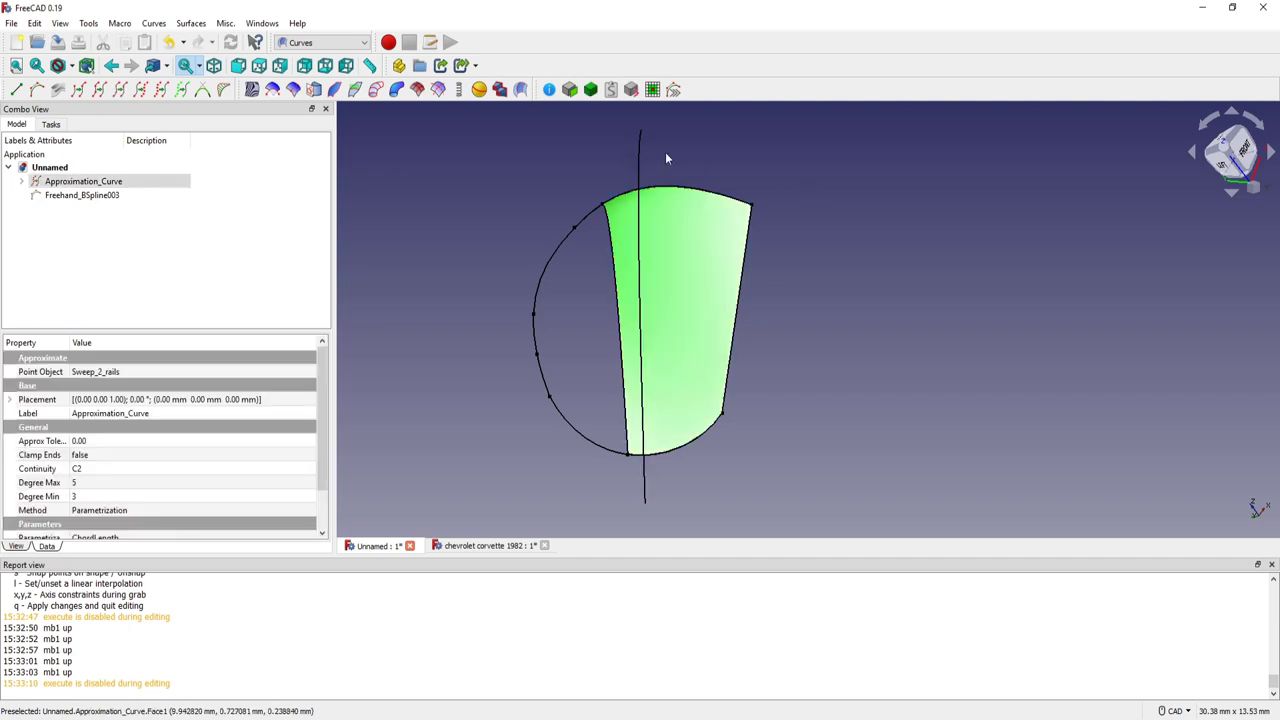
pyautogui.keyDown('ctrl'); pyautogui.click(640, 160); pyautogui.keyUp('ctrl')
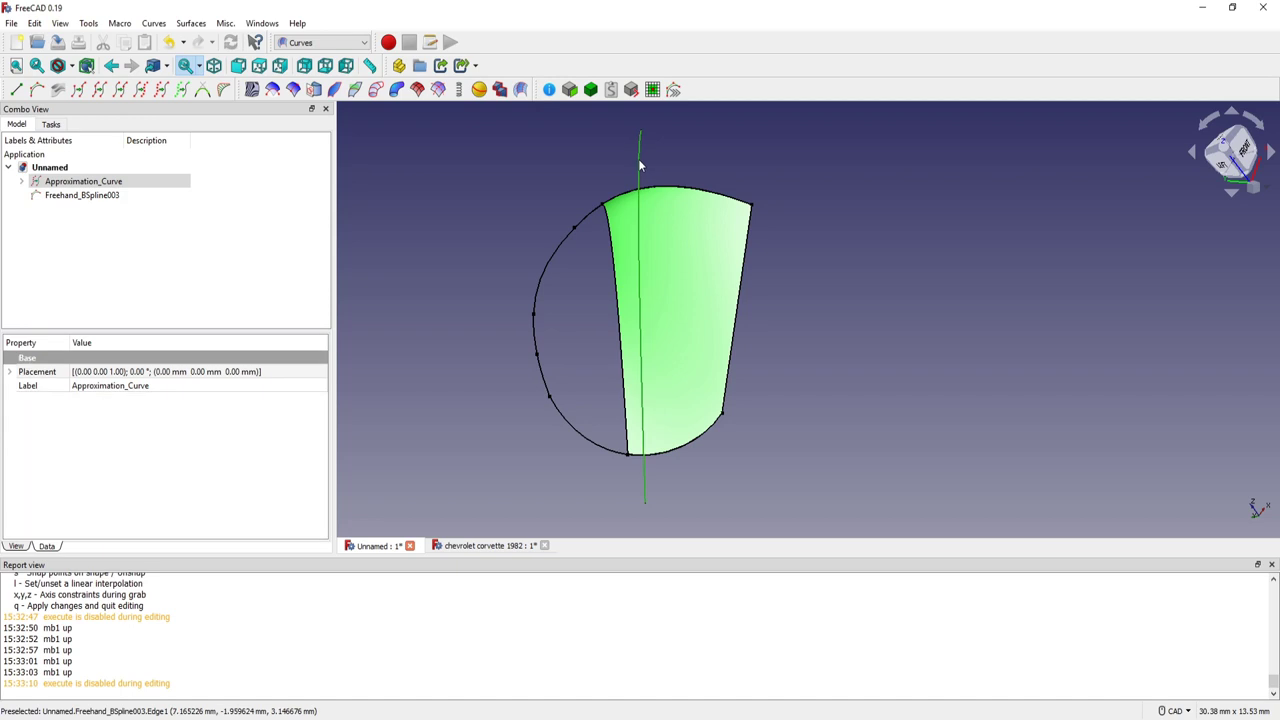
pyautogui.click(272, 89)
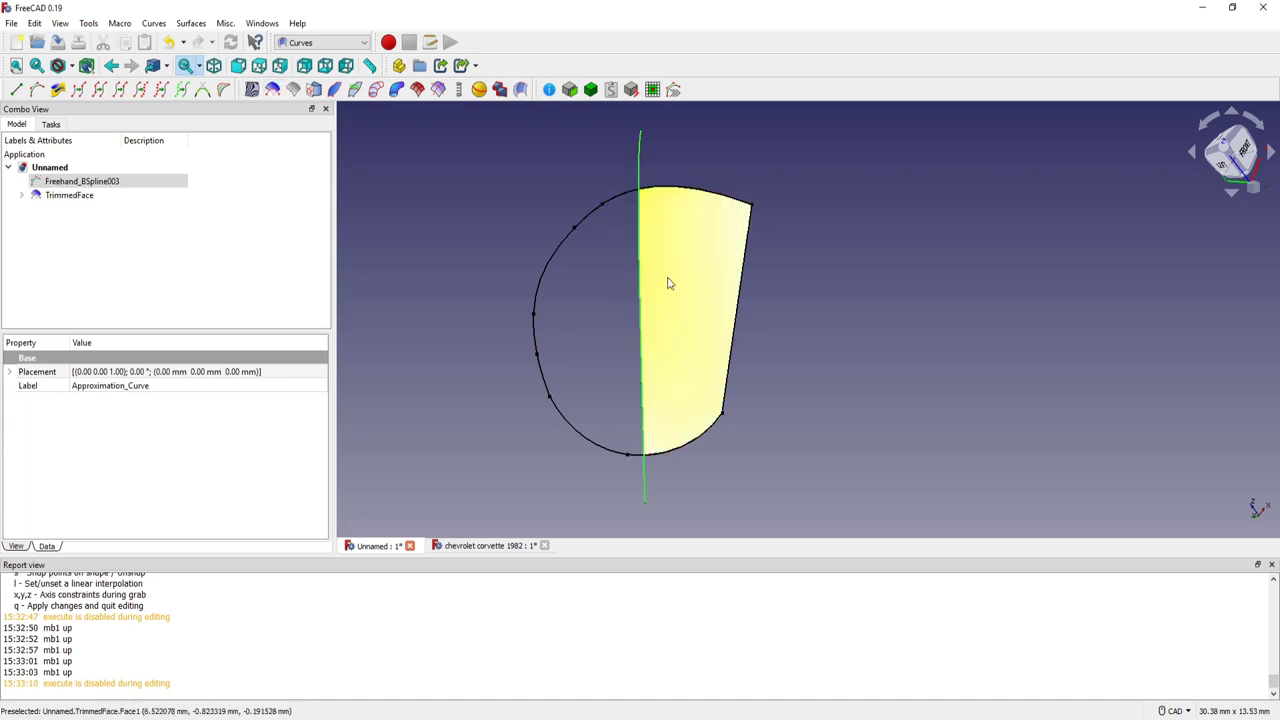
pyautogui.click(69, 196)
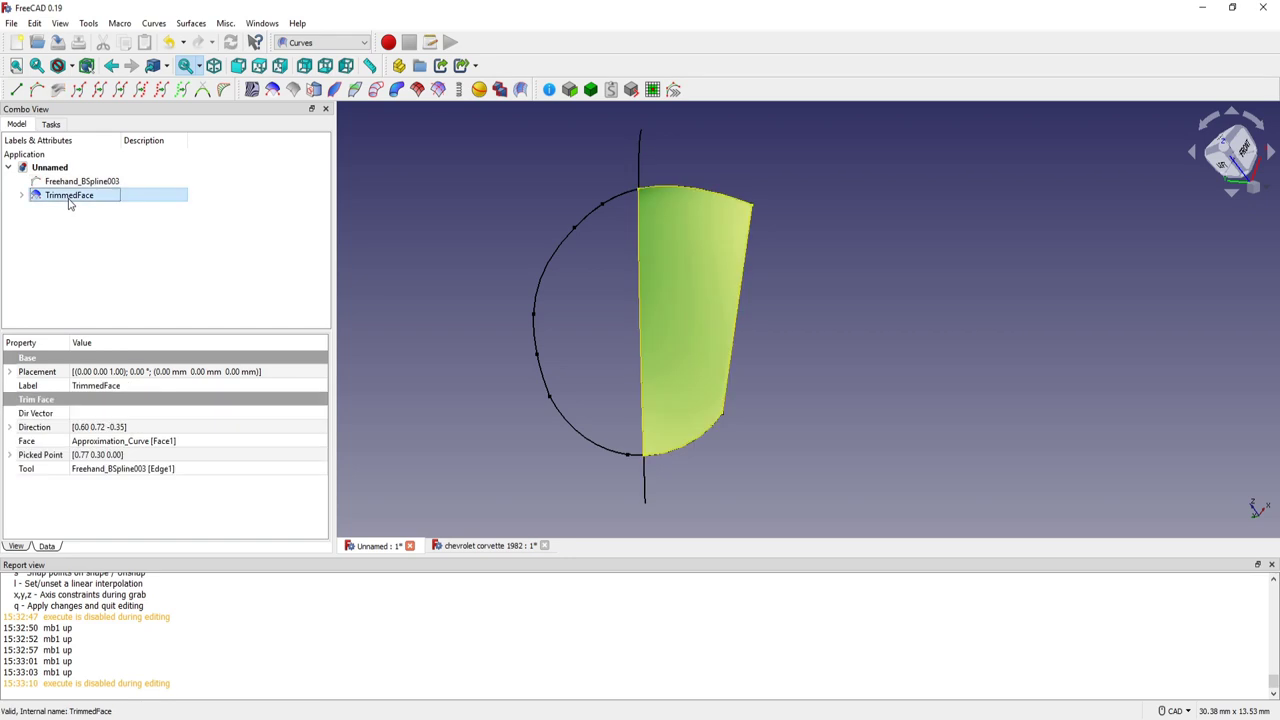
pyautogui.press('Delete')
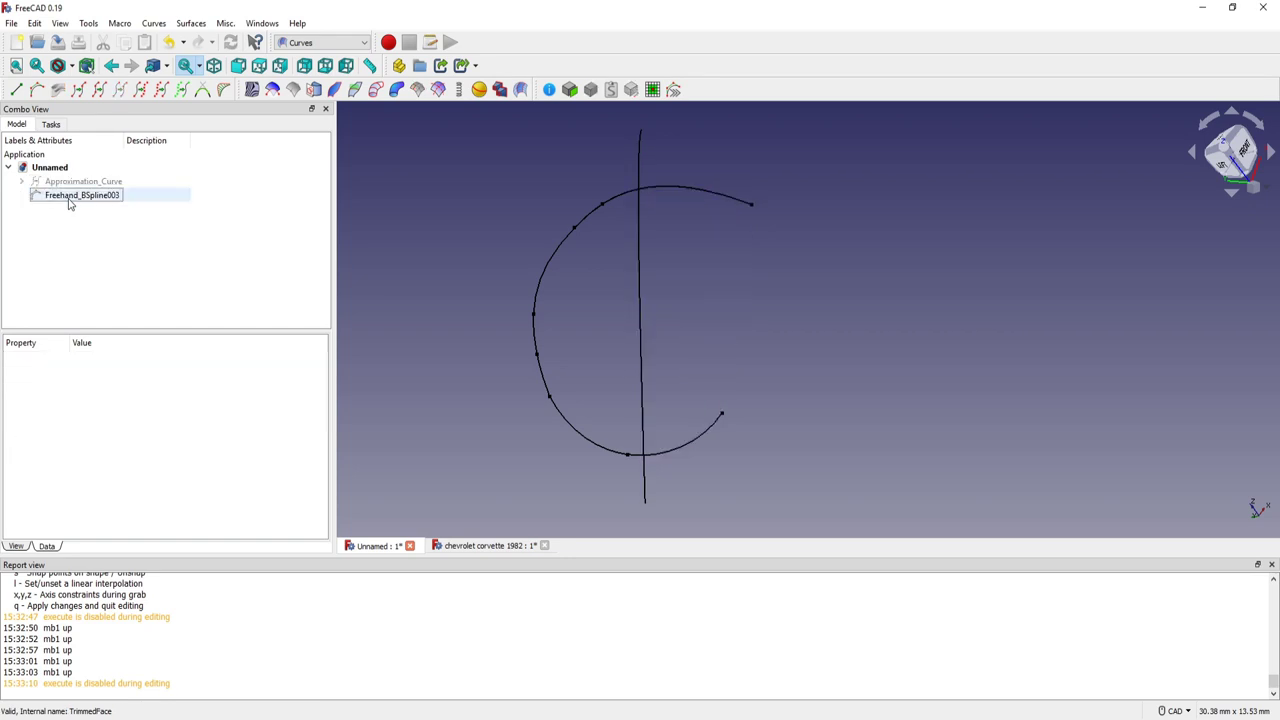
pyautogui.click(83, 181)
pyautogui.press('space')
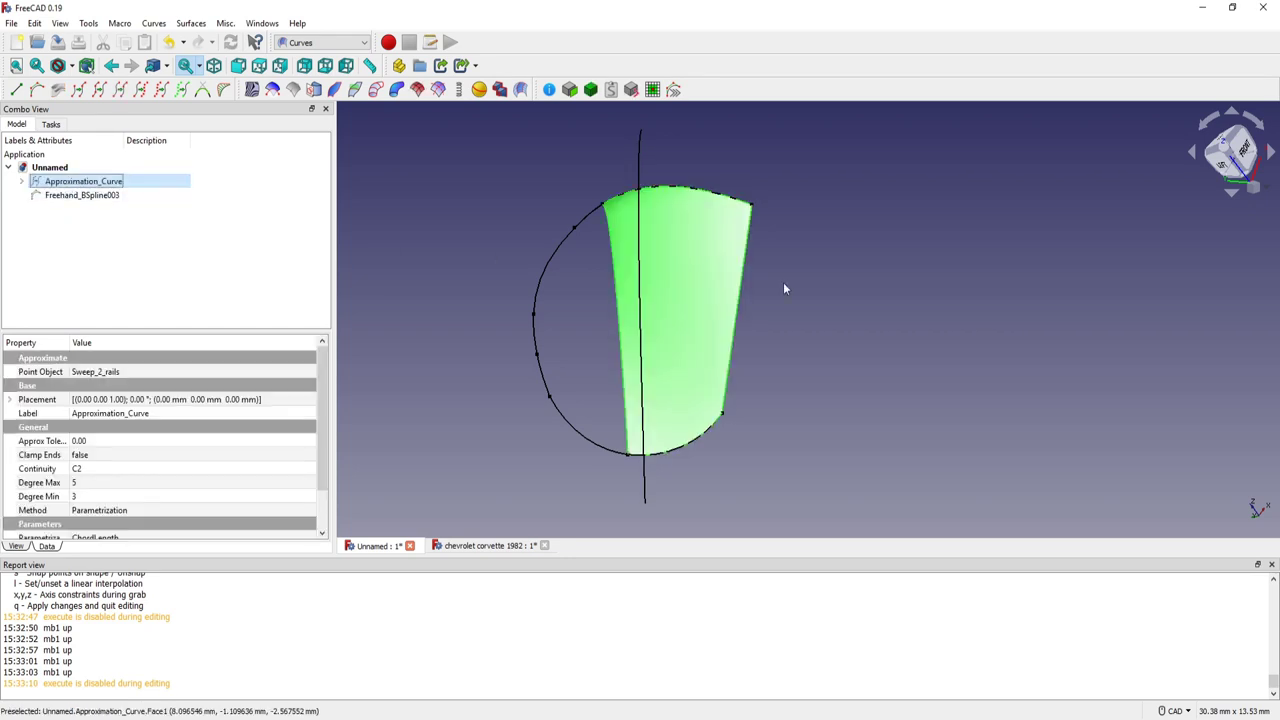
pyautogui.click(785, 289)
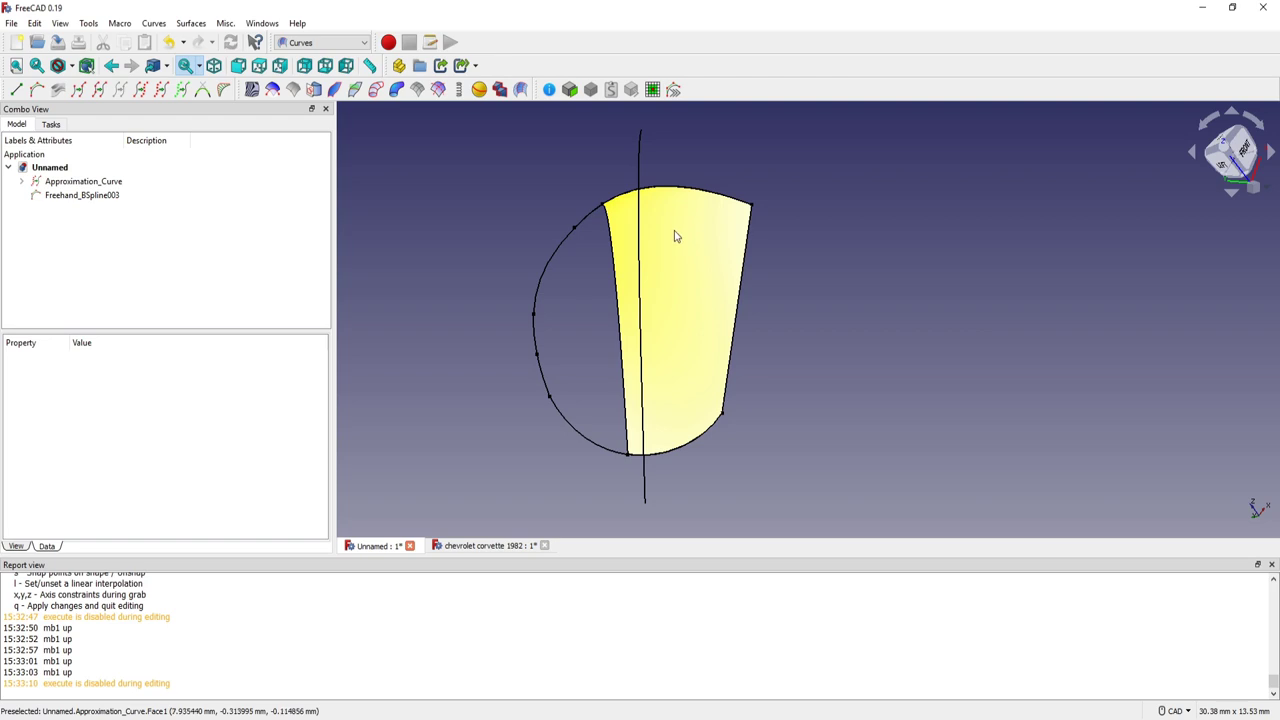
pyautogui.click(620, 228)
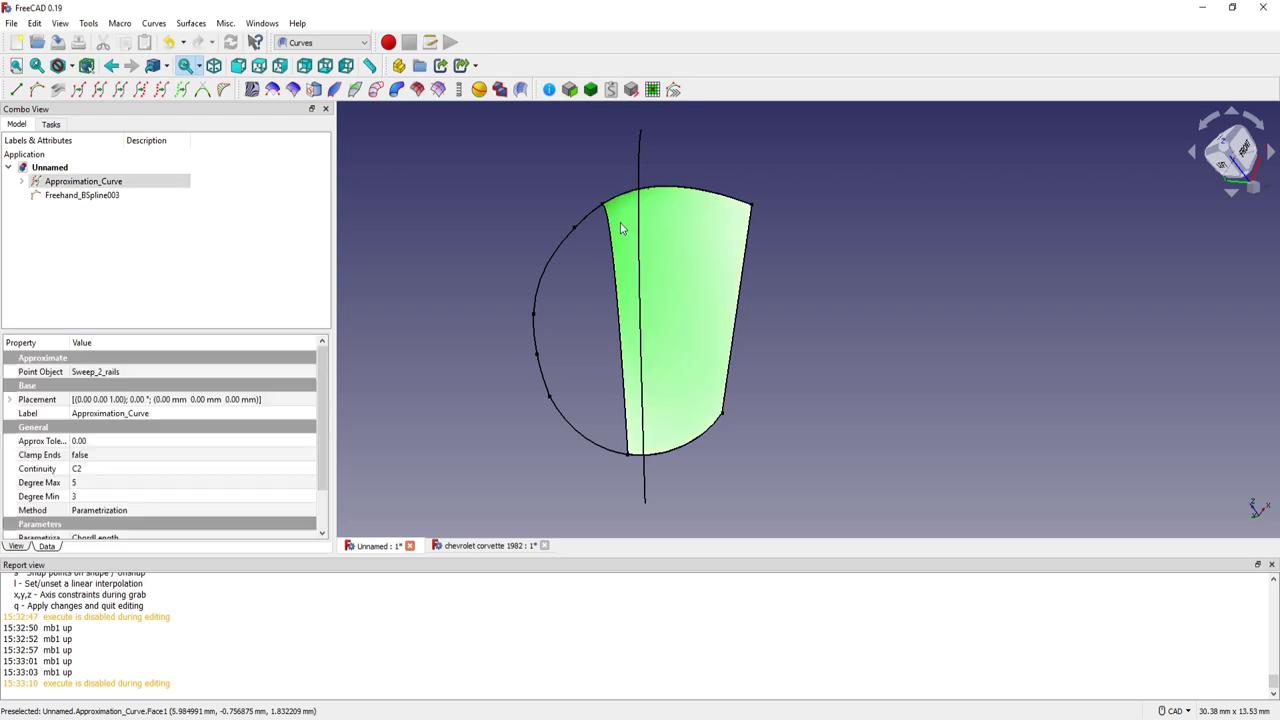
pyautogui.keyDown('ctrl'); pyautogui.click(639, 174); pyautogui.keyUp('ctrl')
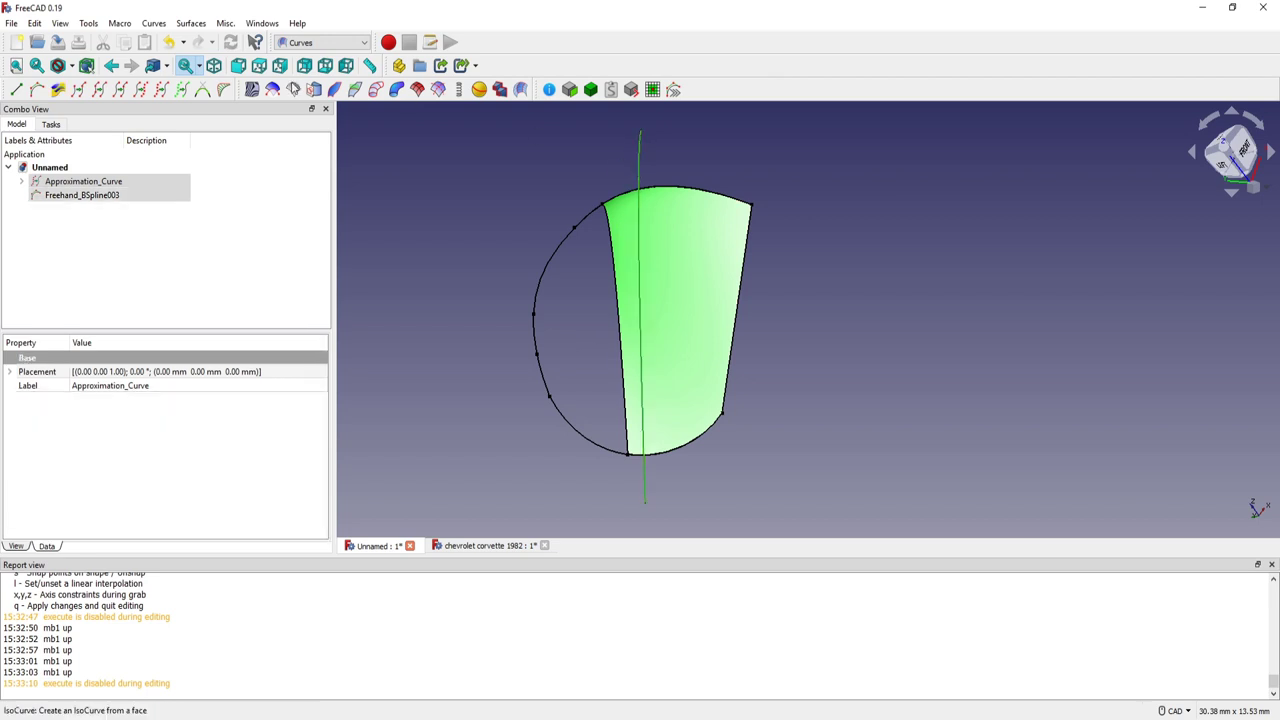
pyautogui.click(272, 89)
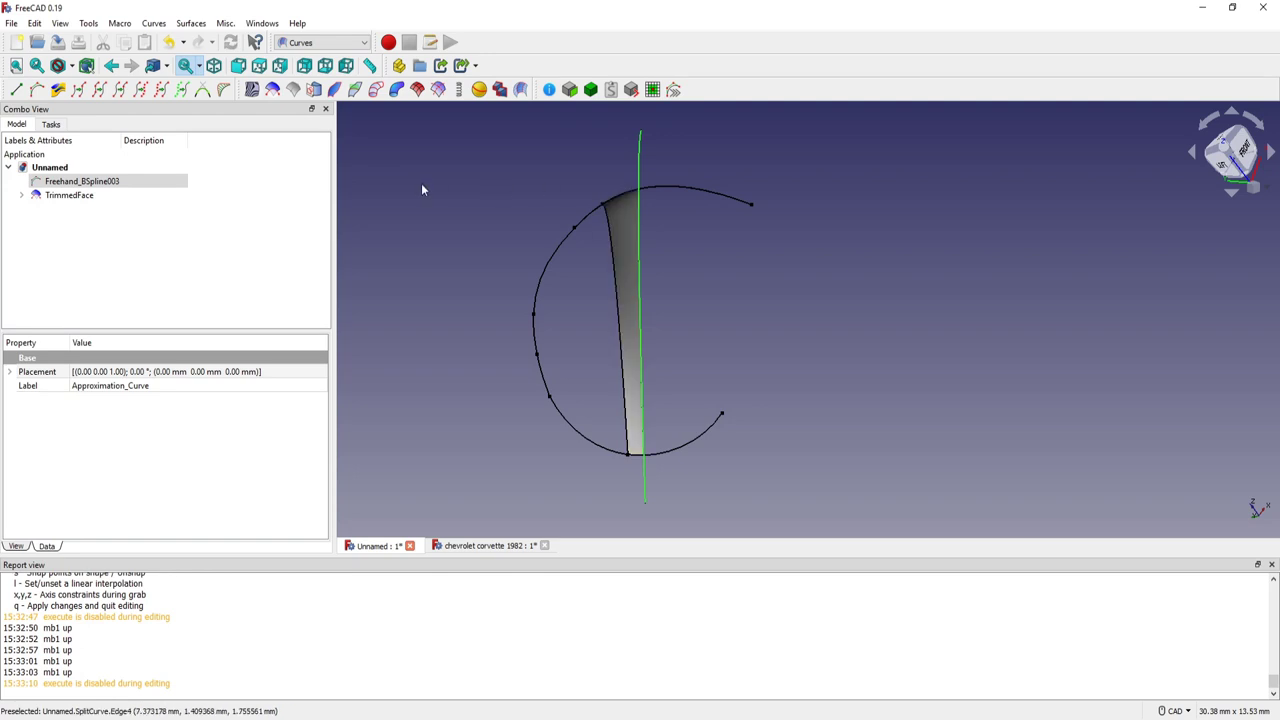
pyautogui.click(68, 196)
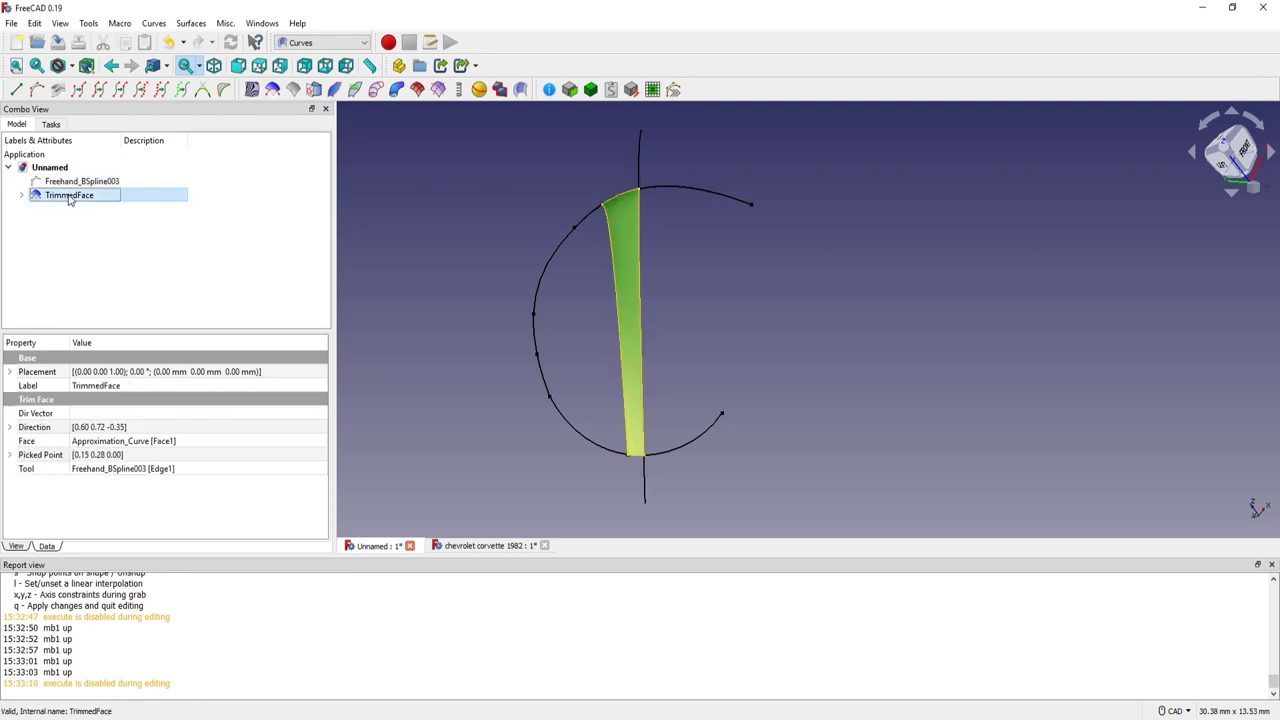
pyautogui.press('Delete')
pyautogui.click(83, 181)
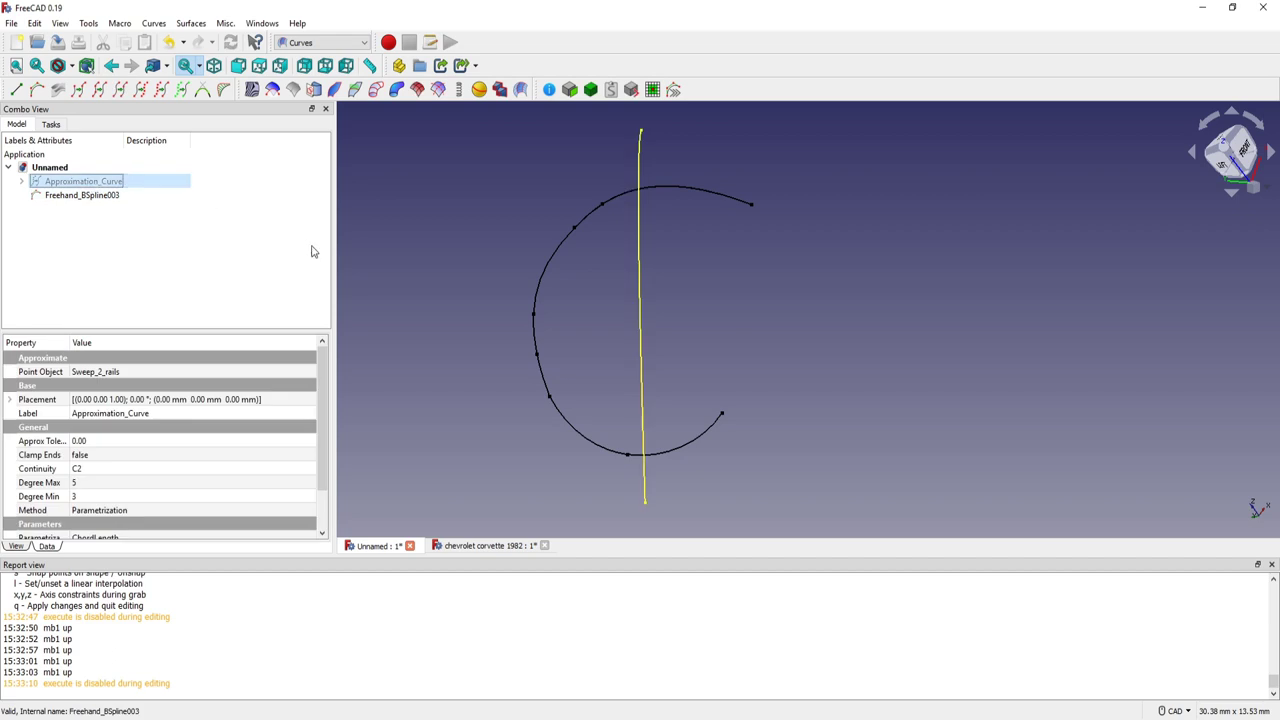
pyautogui.moveTo(688, 406)
pyautogui.mouseDown(button='middle')
pyautogui.moveTo(688, 349)
pyautogui.moveTo(684, 370)
pyautogui.mouseUp(button='middle')
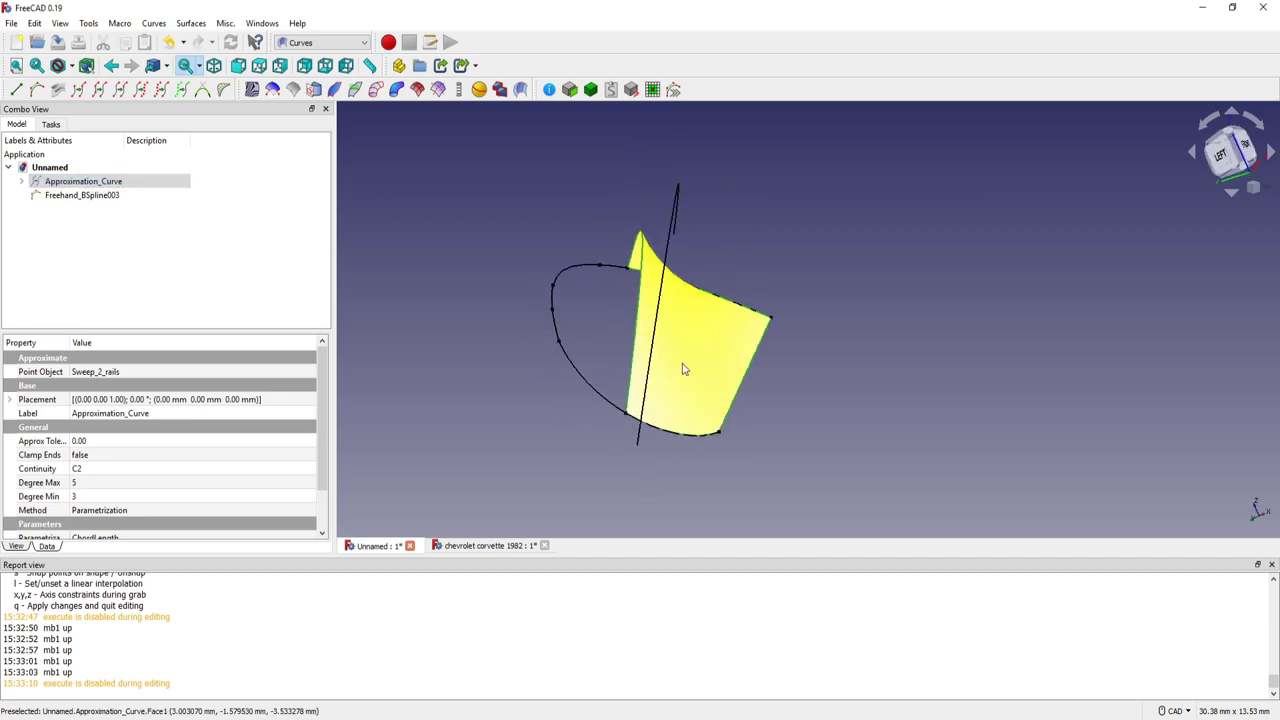
pyautogui.click(684, 370)
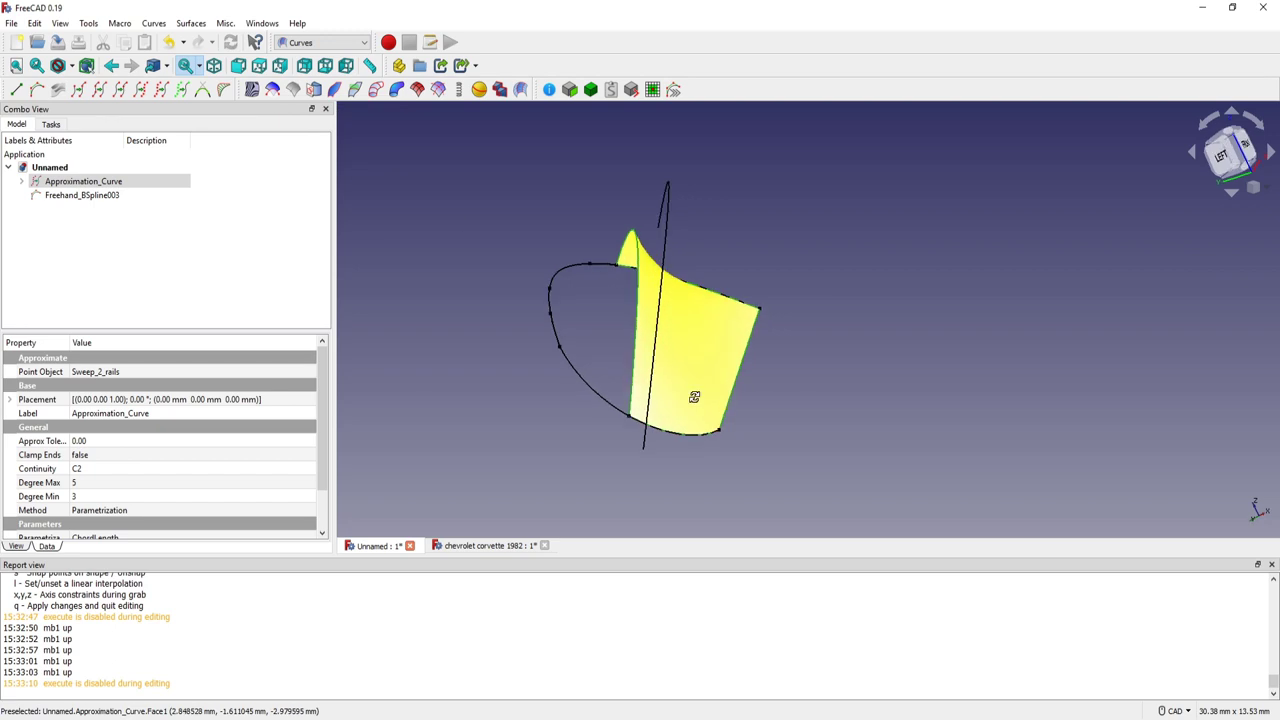
pyautogui.moveTo(690, 390)
pyautogui.mouseDown(button='middle')
pyautogui.moveTo(703, 397)
pyautogui.moveTo(700, 343)
pyautogui.moveTo(677, 292)
pyautogui.moveTo(734, 277)
pyautogui.moveTo(766, 297)
pyautogui.moveTo(777, 363)
pyautogui.moveTo(750, 251)
pyautogui.moveTo(752, 273)
pyautogui.mouseUp(button='middle')
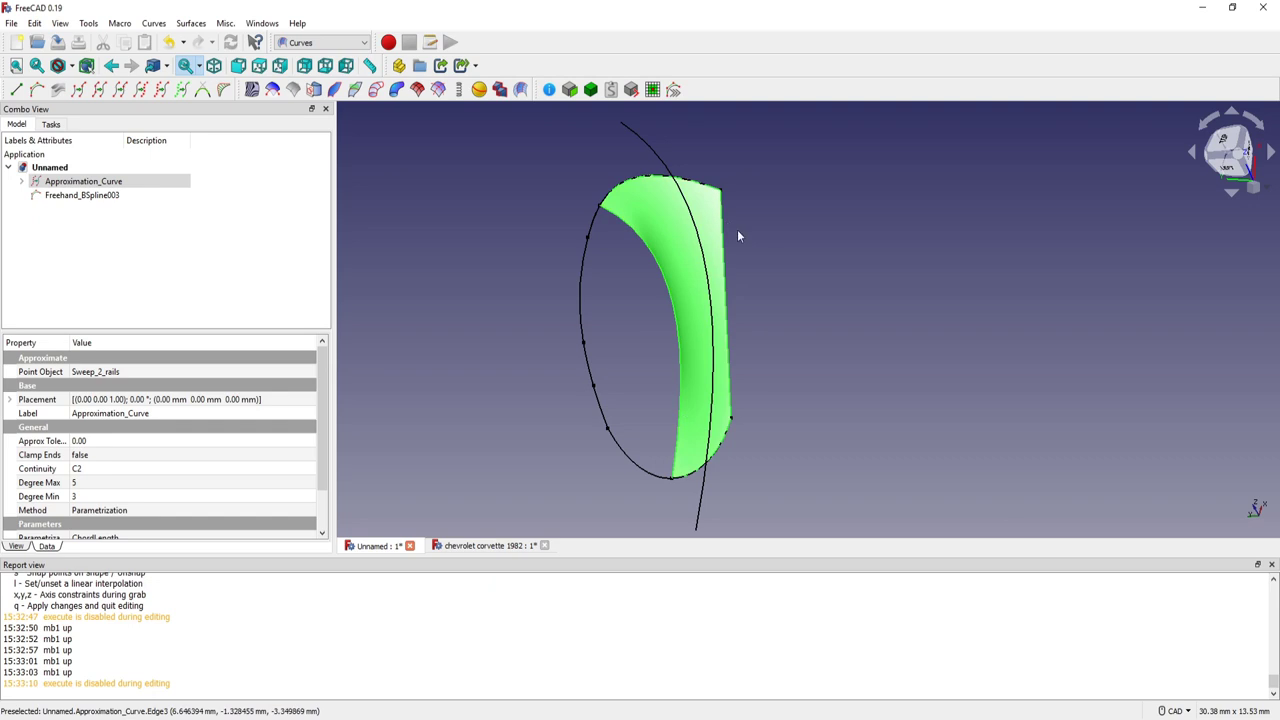
pyautogui.click(776, 200)
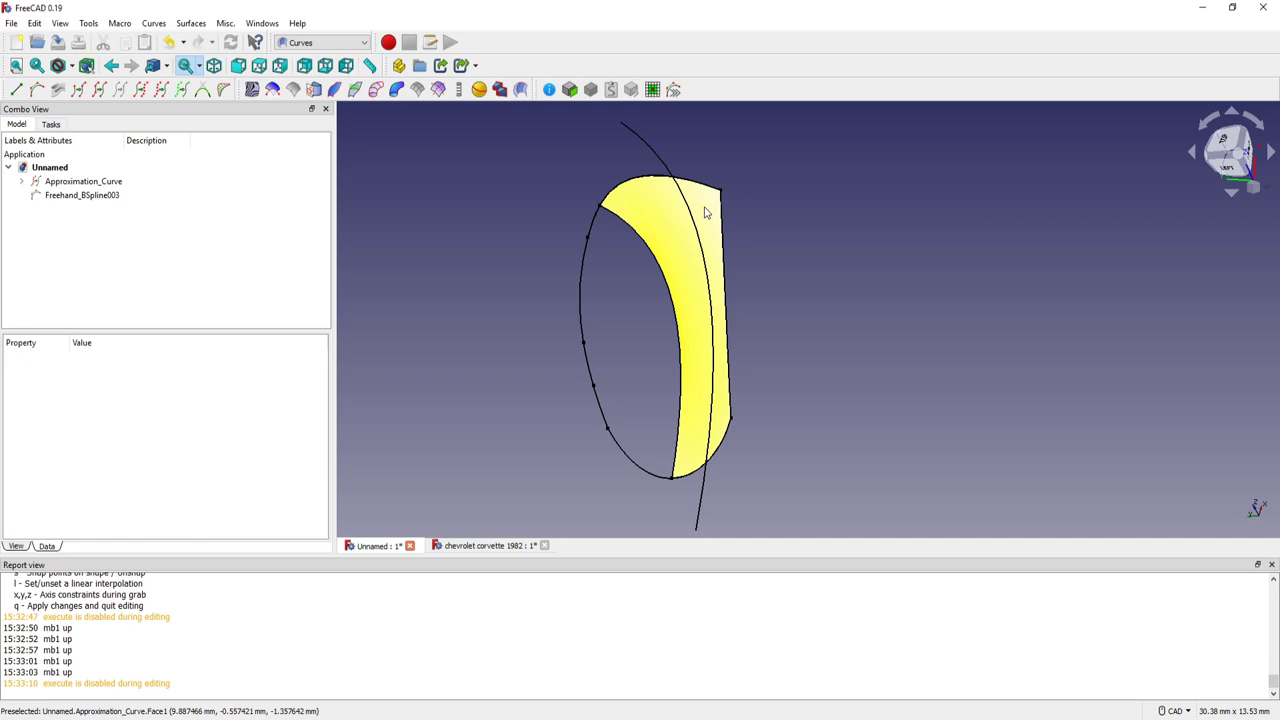
# - Trim the Approximation_Curve surface with the vertical Freehand_BSpline003
pyautogui.click(705, 213)
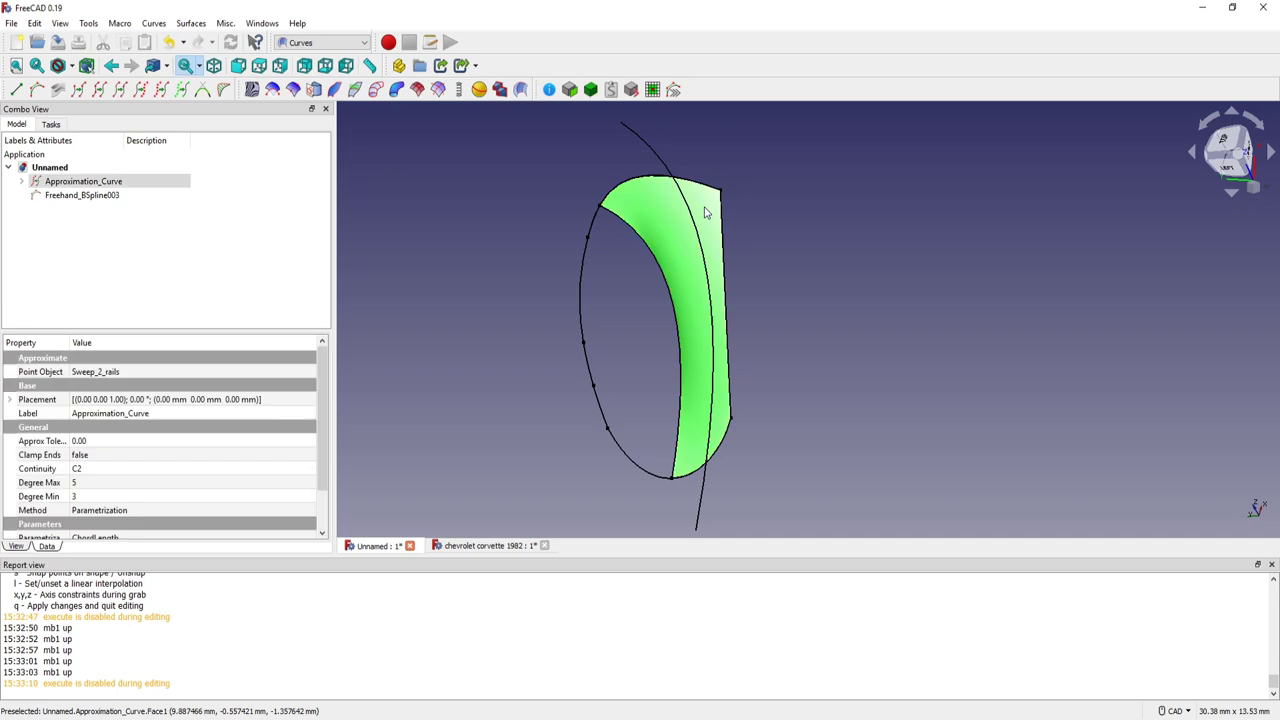
pyautogui.keyDown('ctrl'); pyautogui.click(663, 168); pyautogui.keyUp('ctrl')
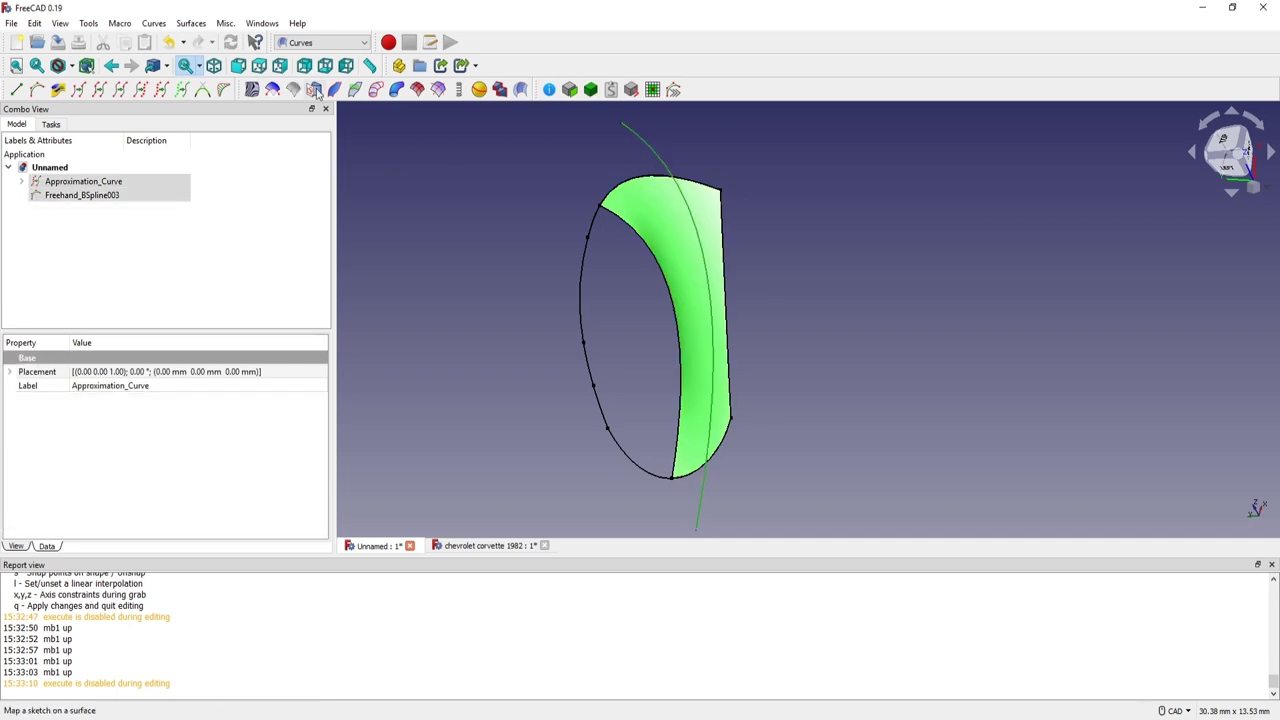
pyautogui.click(272, 89)
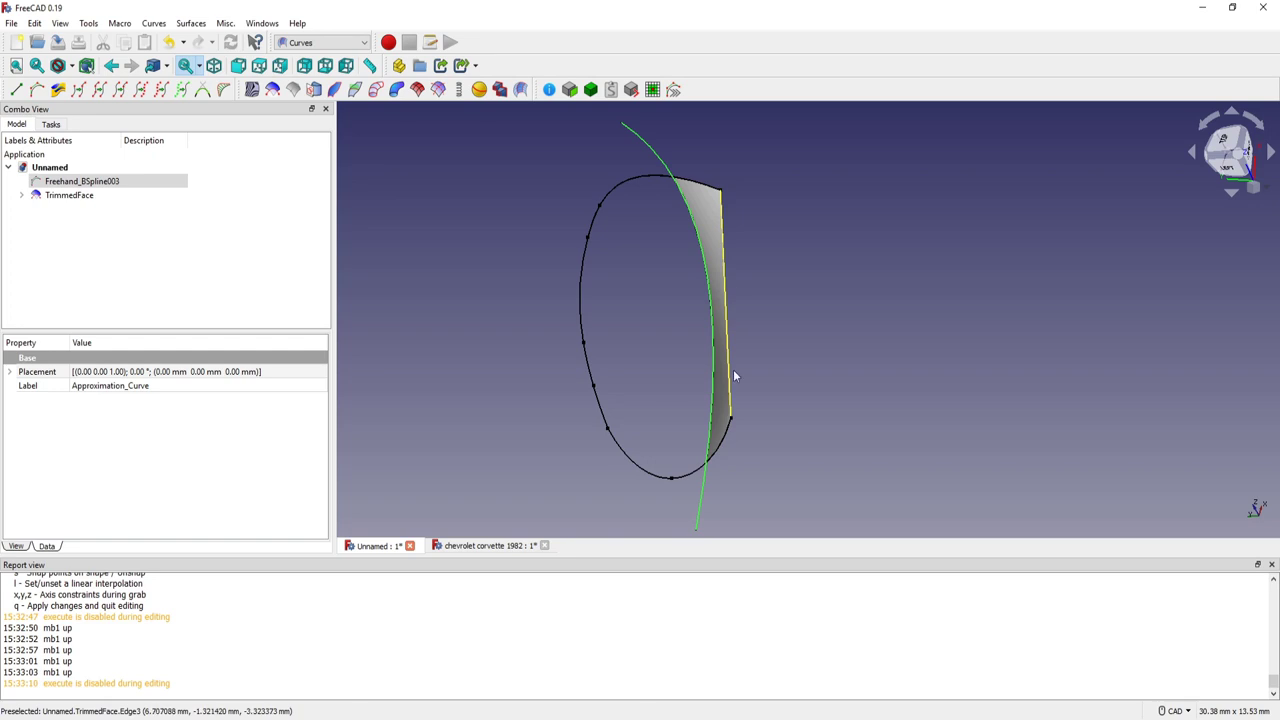
# - Delete the TrimmedFace and reselect the untrimmed Approximation_Curve face
pyautogui.click(62, 198)
pyautogui.press('Delete')
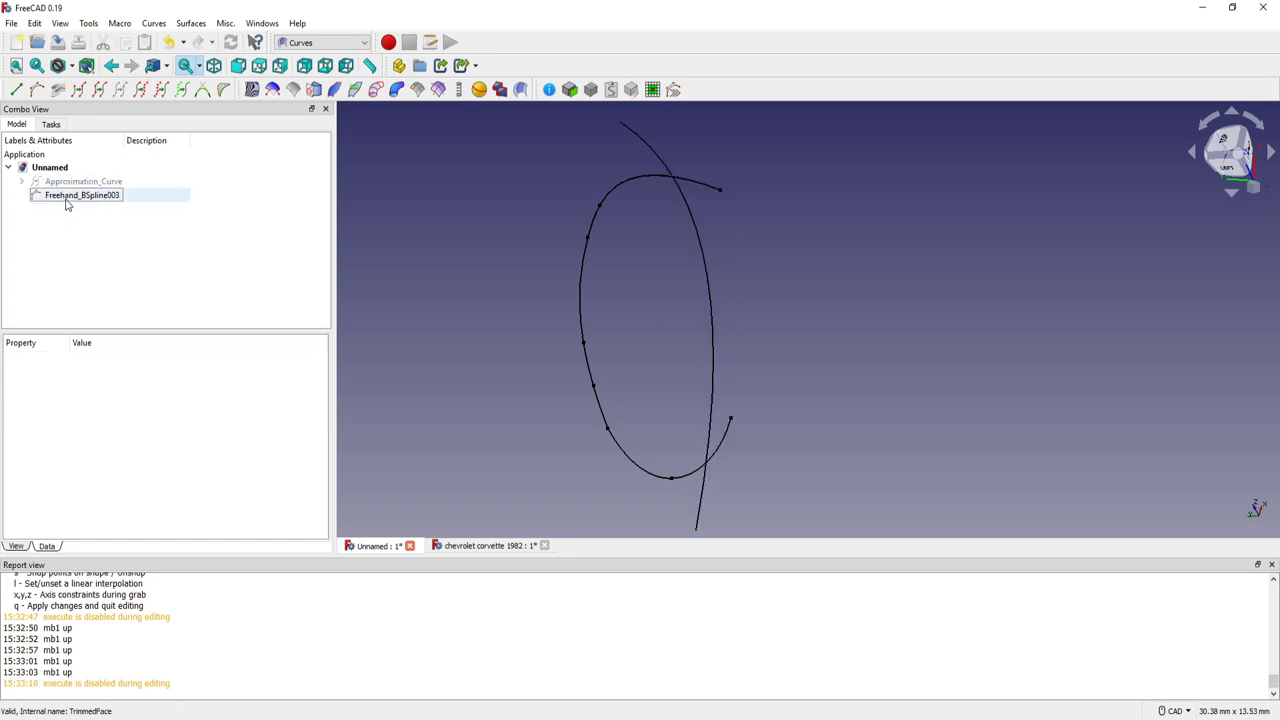
pyautogui.click(58, 183)
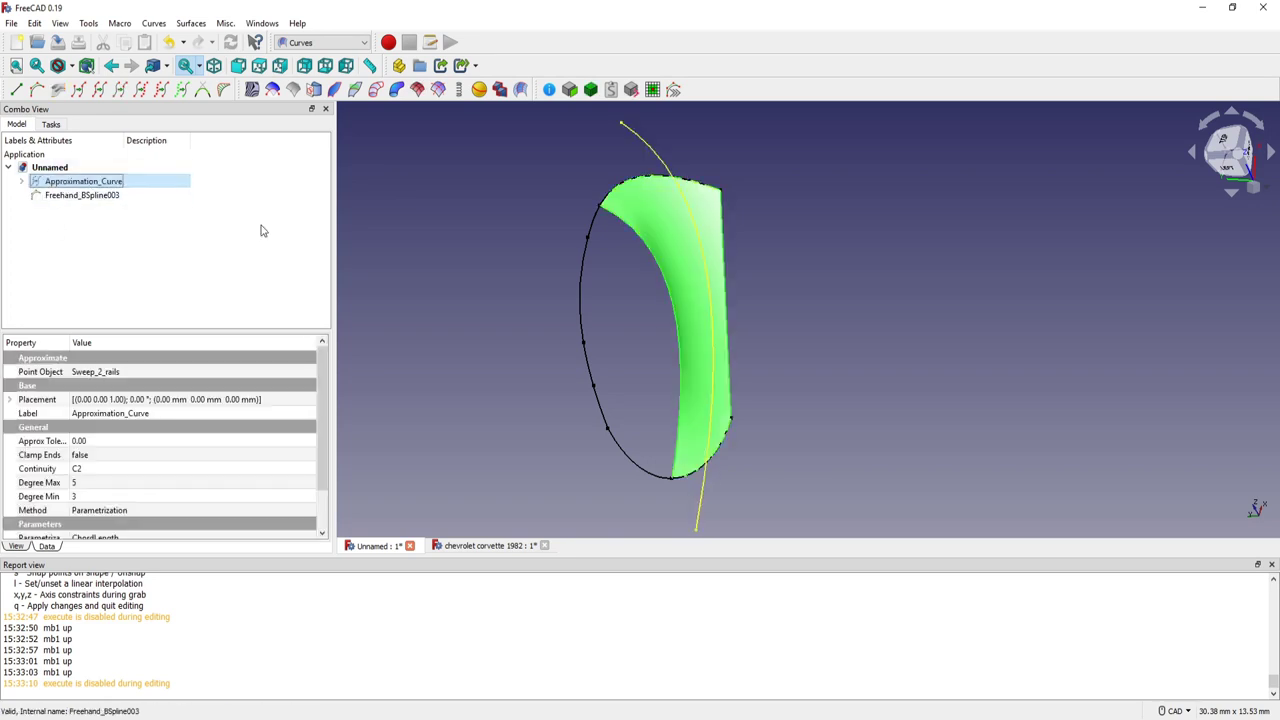
pyautogui.moveTo(794, 334)
pyautogui.mouseDown(button='middle')
pyautogui.moveTo(731, 326)
pyautogui.moveTo(763, 343)
pyautogui.mouseUp(button='middle')
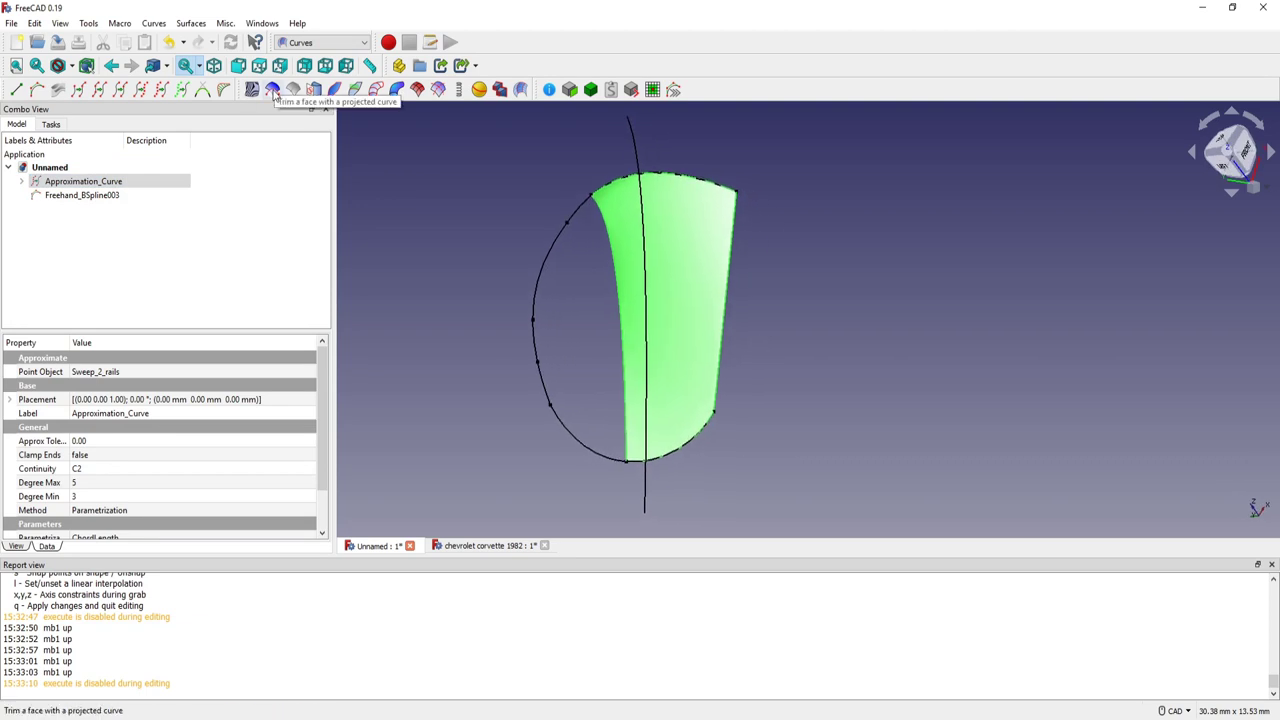
pyautogui.click(435, 167)
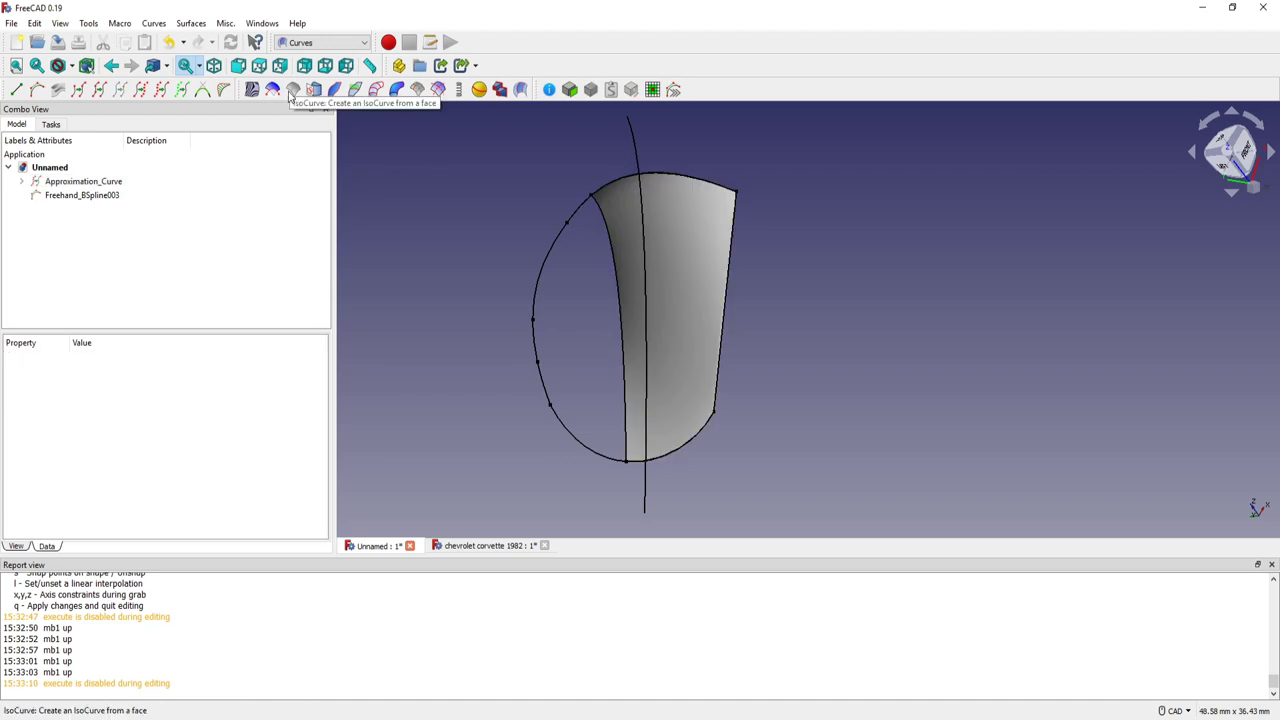
pyautogui.click(686, 223)
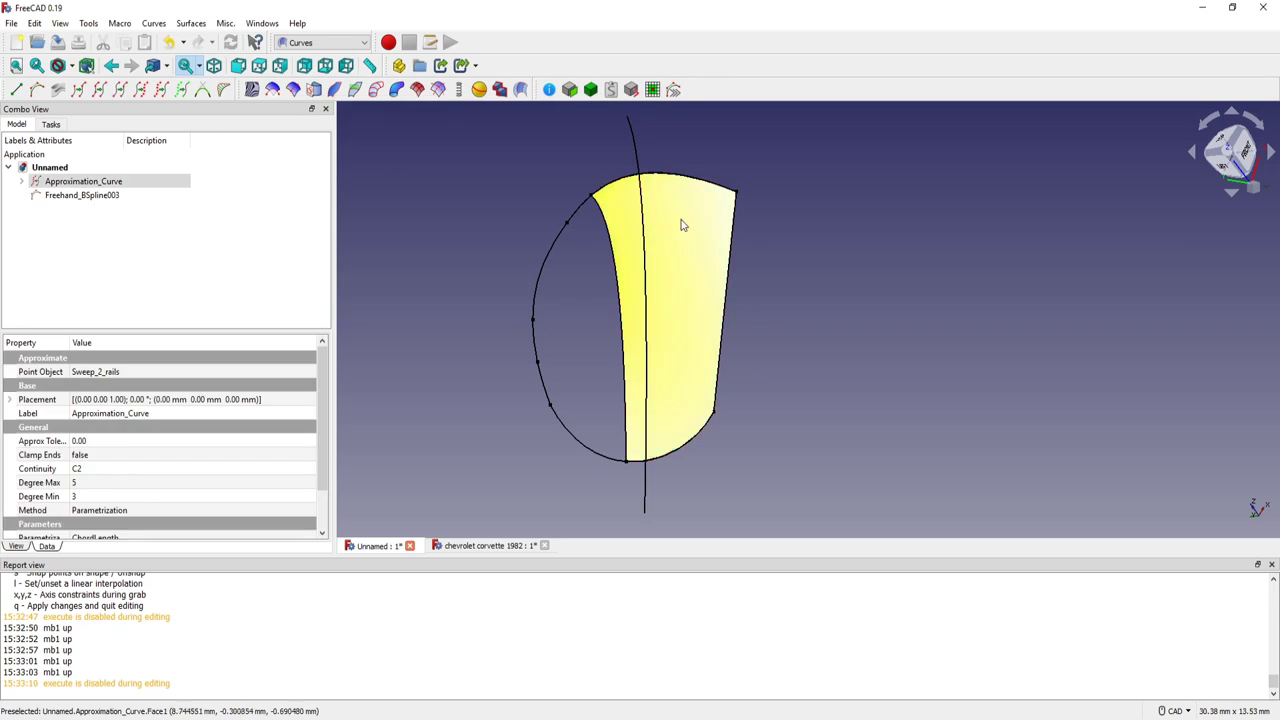
# - Add an IsoCurve to the surface and hide Freehand_BSpline003
pyautogui.click(293, 89)
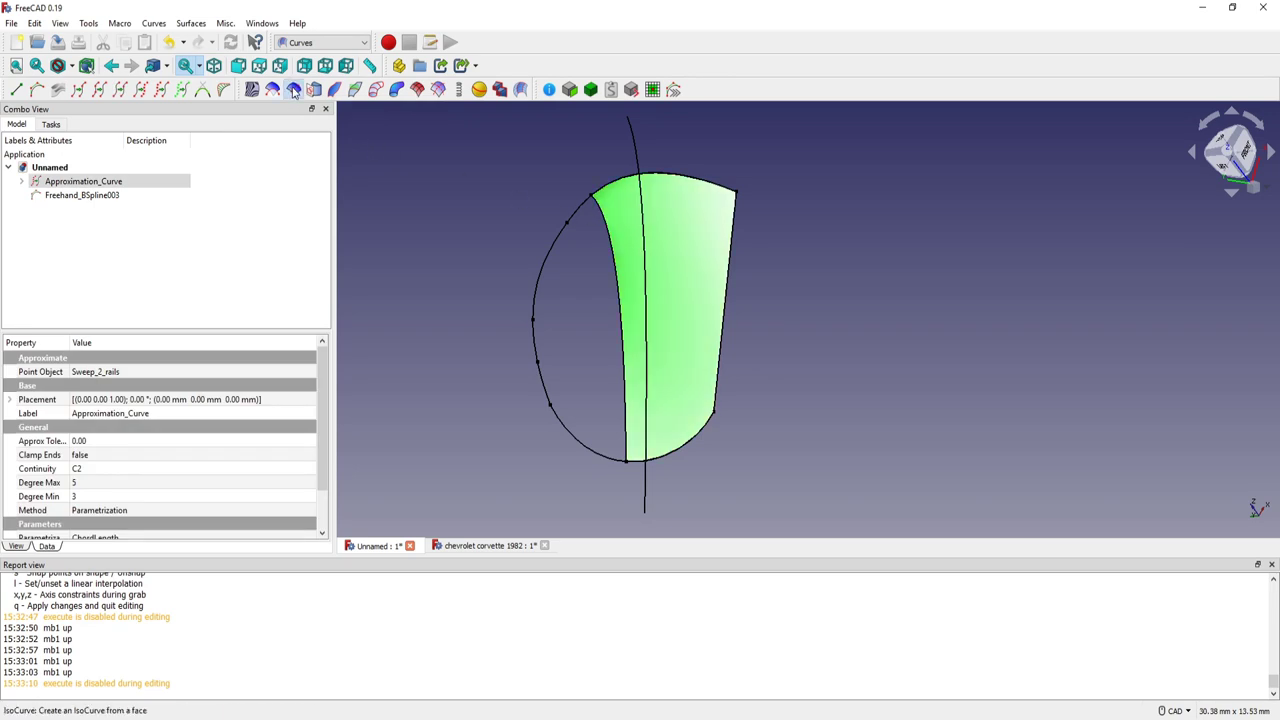
pyautogui.moveTo(618, 348)
pyautogui.mouseDown(button='middle')
pyautogui.moveTo(603, 300)
pyautogui.moveTo(661, 228)
pyautogui.mouseUp(button='middle')
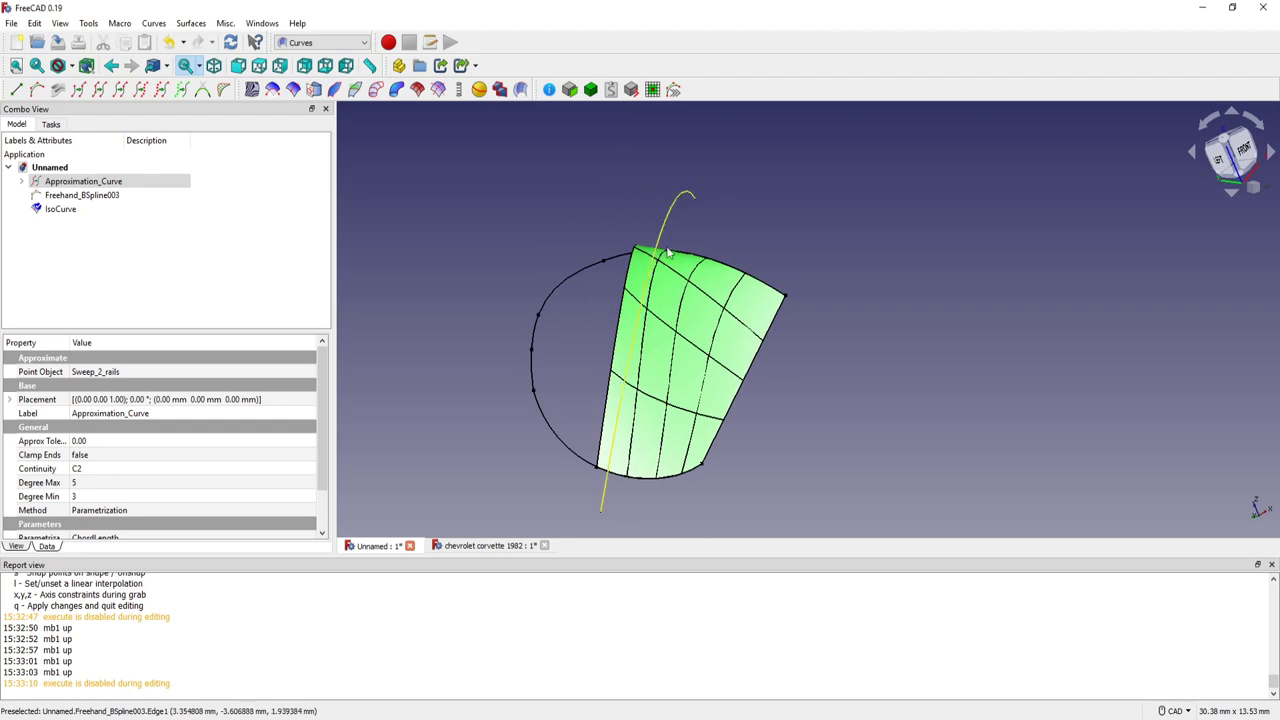
pyautogui.click(661, 228)
pyautogui.press('space')
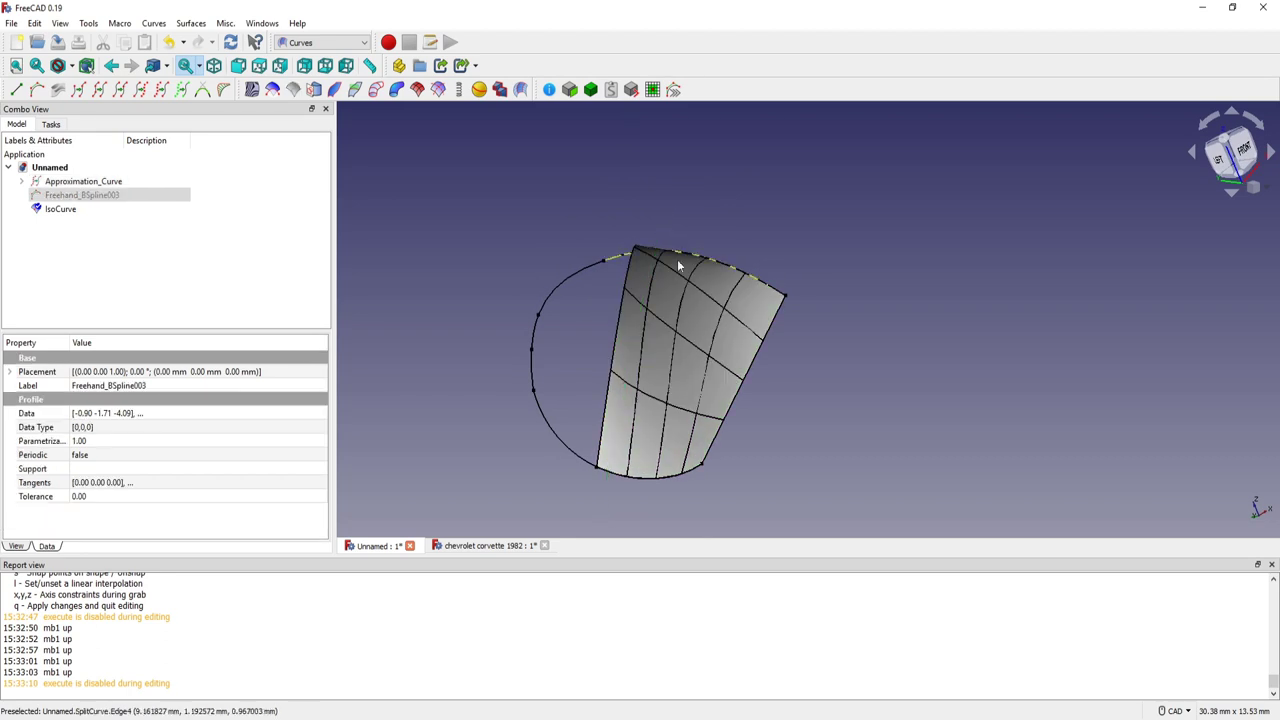
pyautogui.moveTo(640, 300)
pyautogui.mouseDown(button='middle')
pyautogui.moveTo(655, 328)
pyautogui.moveTo(680, 320)
pyautogui.mouseUp(button='middle')
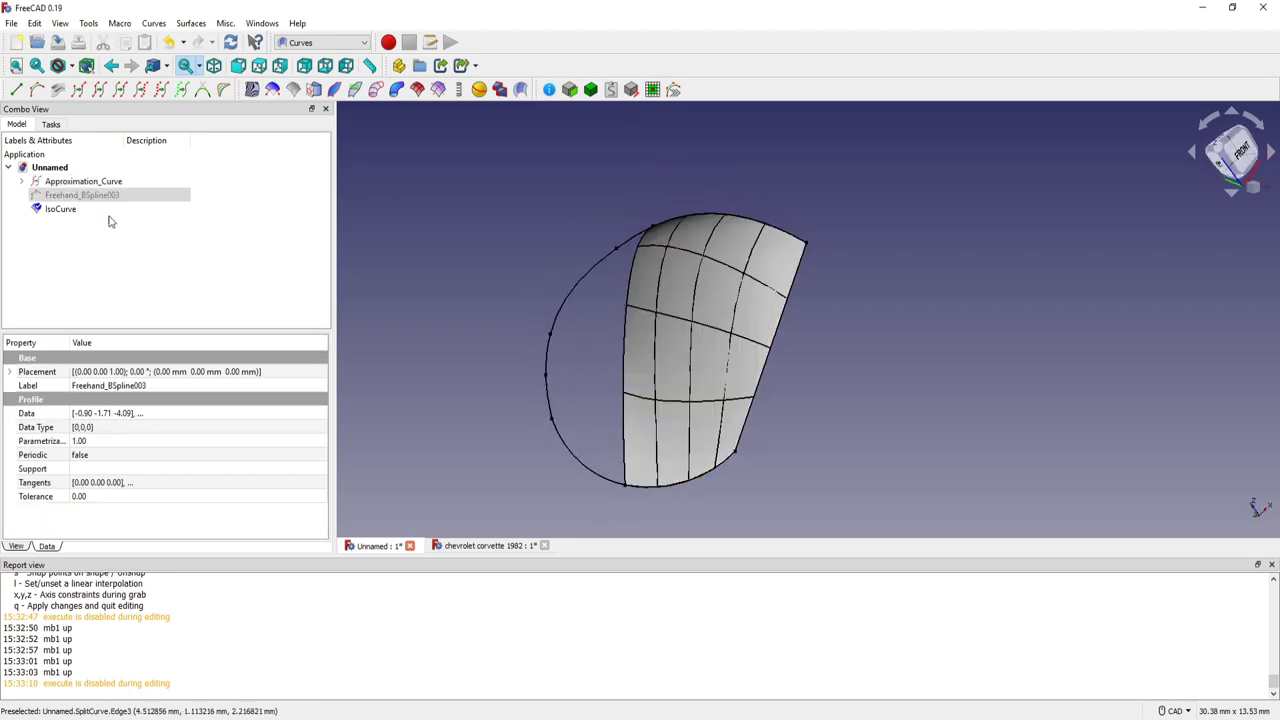
# - Set the IsoCurve grid to Number U 7 and Number V 9
pyautogui.click(60, 209)
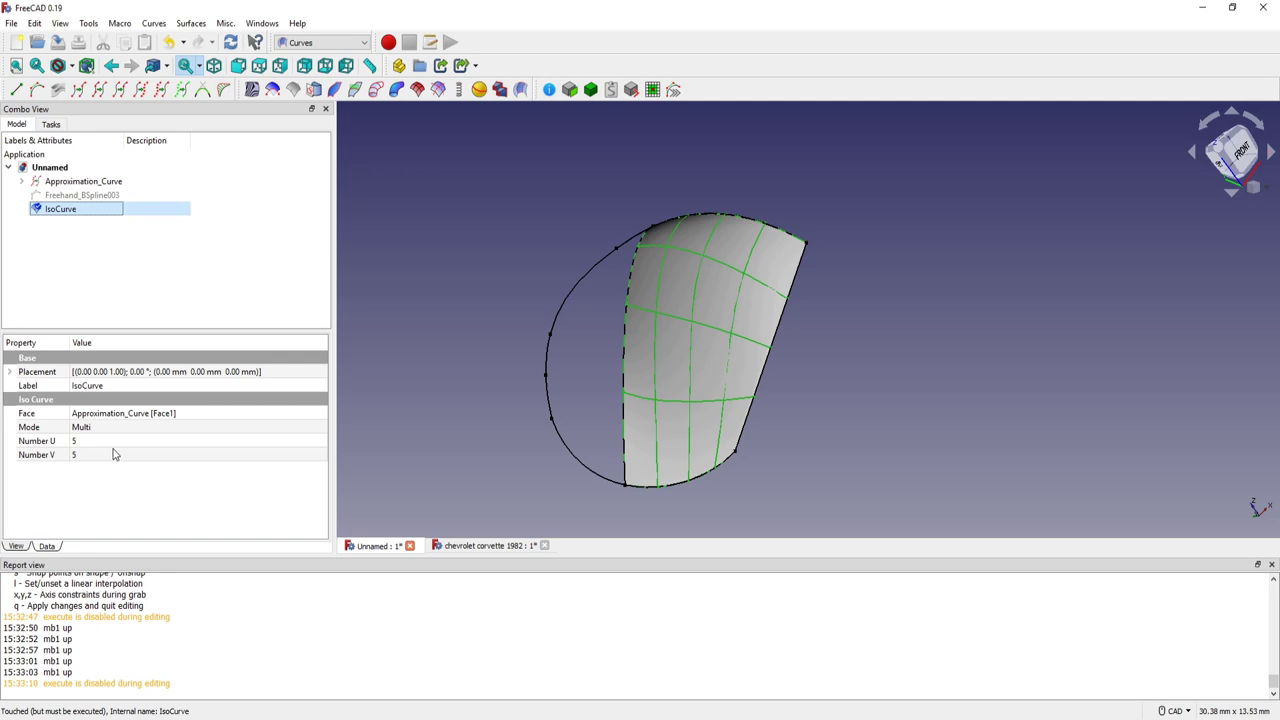
pyautogui.click(108, 441)
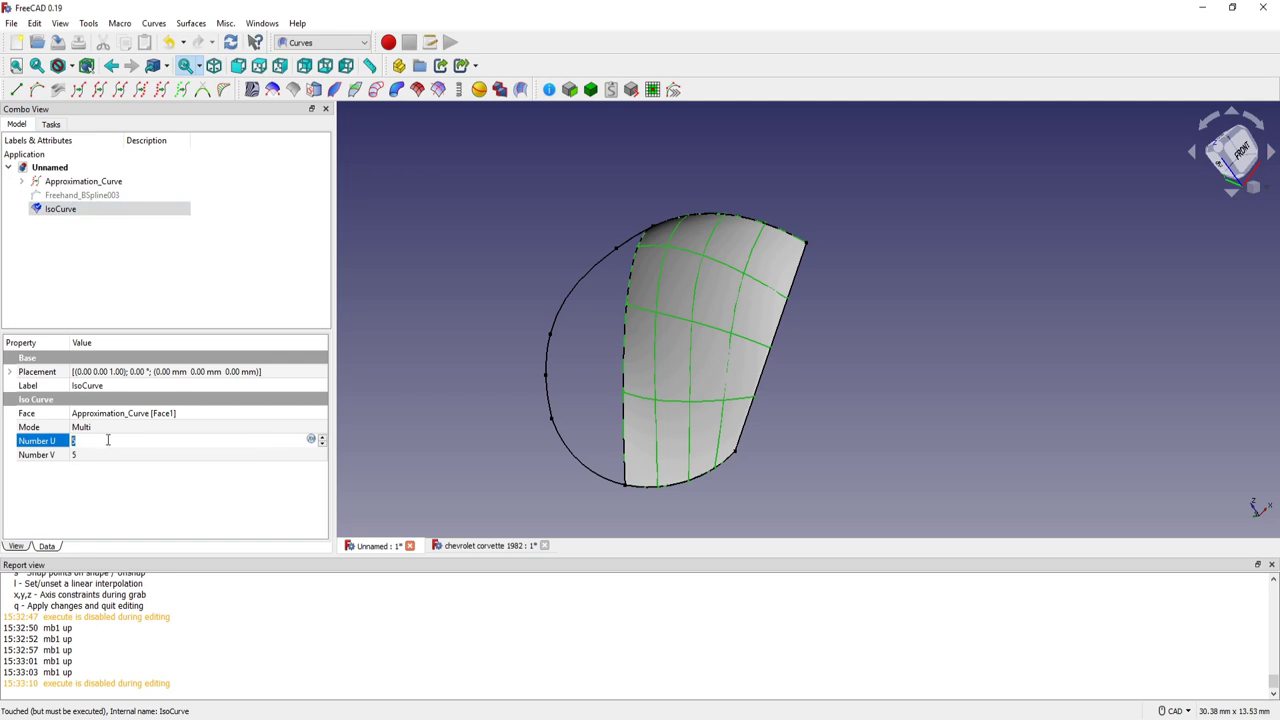
pyautogui.click(322, 438)
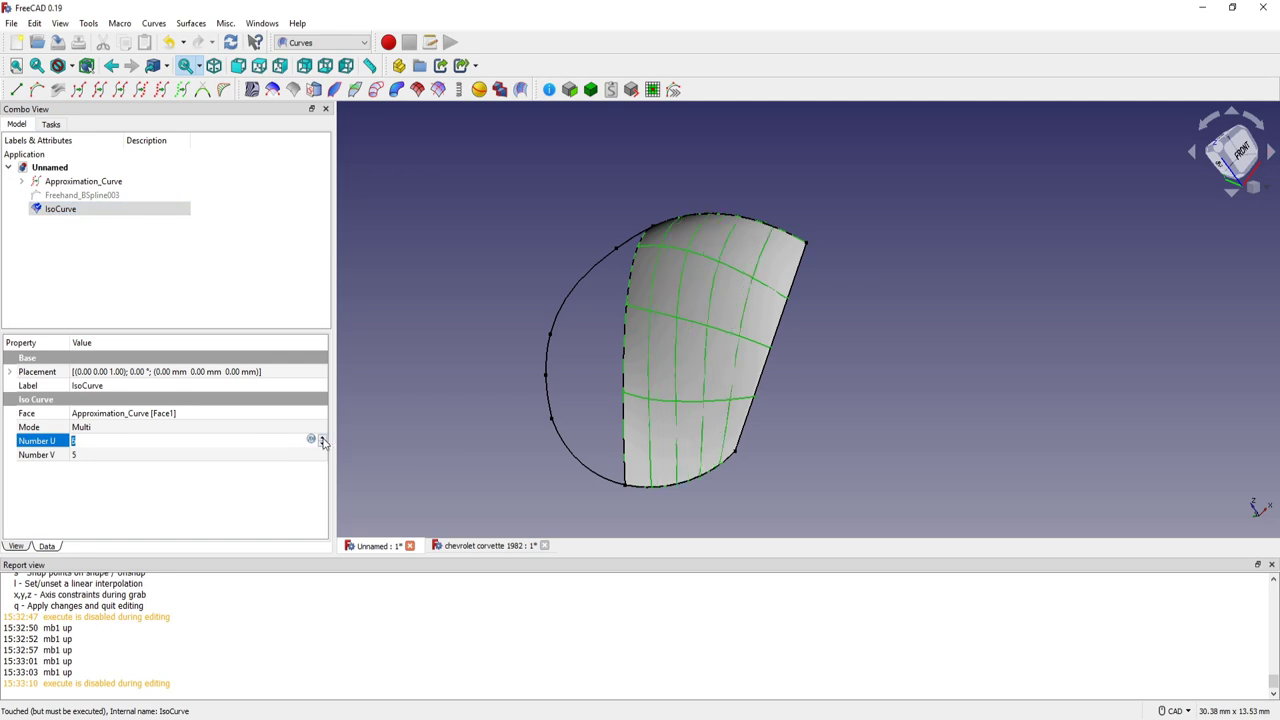
pyautogui.click(322, 438)
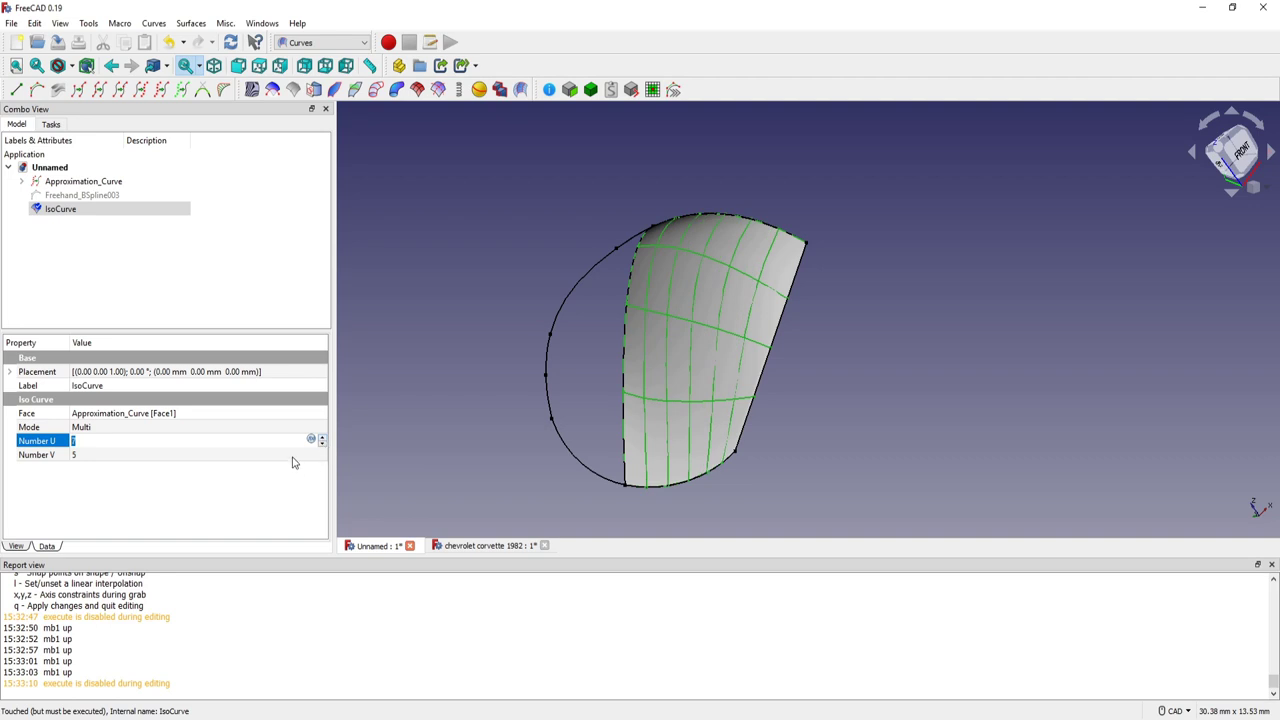
pyautogui.click(296, 456)
pyautogui.click(322, 455)
pyautogui.click(322, 455)
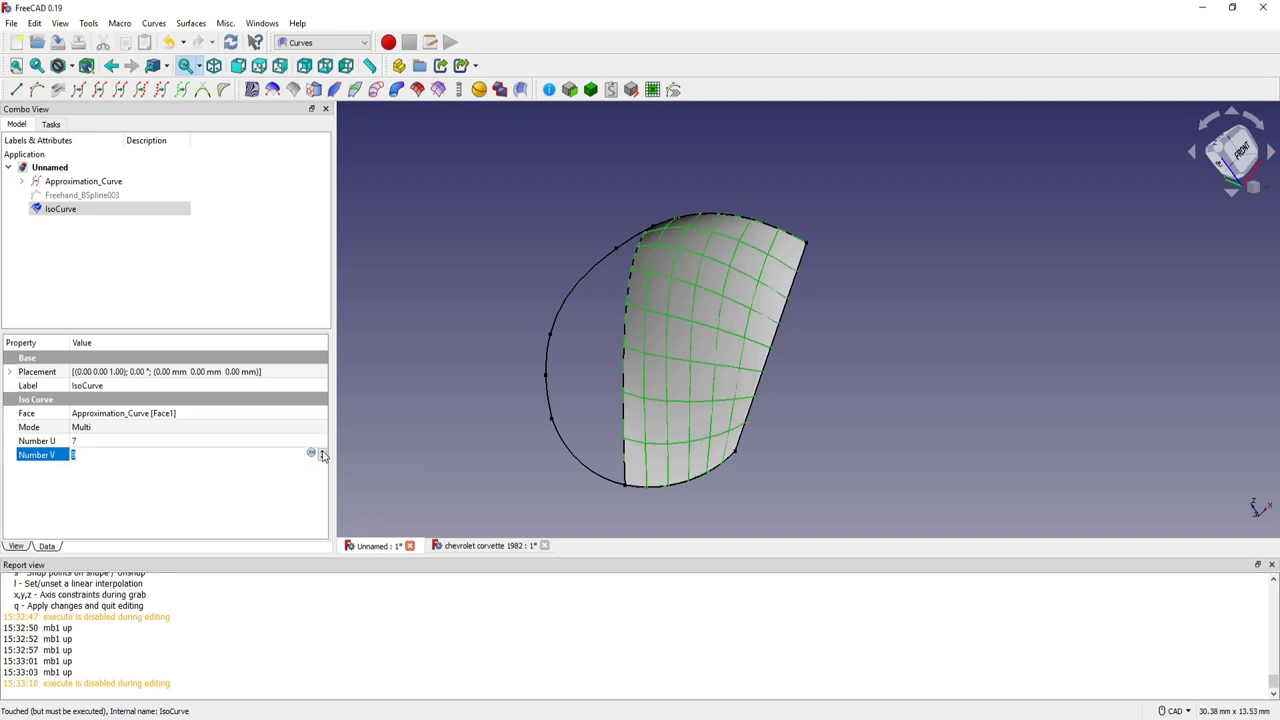
# - Delete the IsoCurve object
pyautogui.click(437, 273)
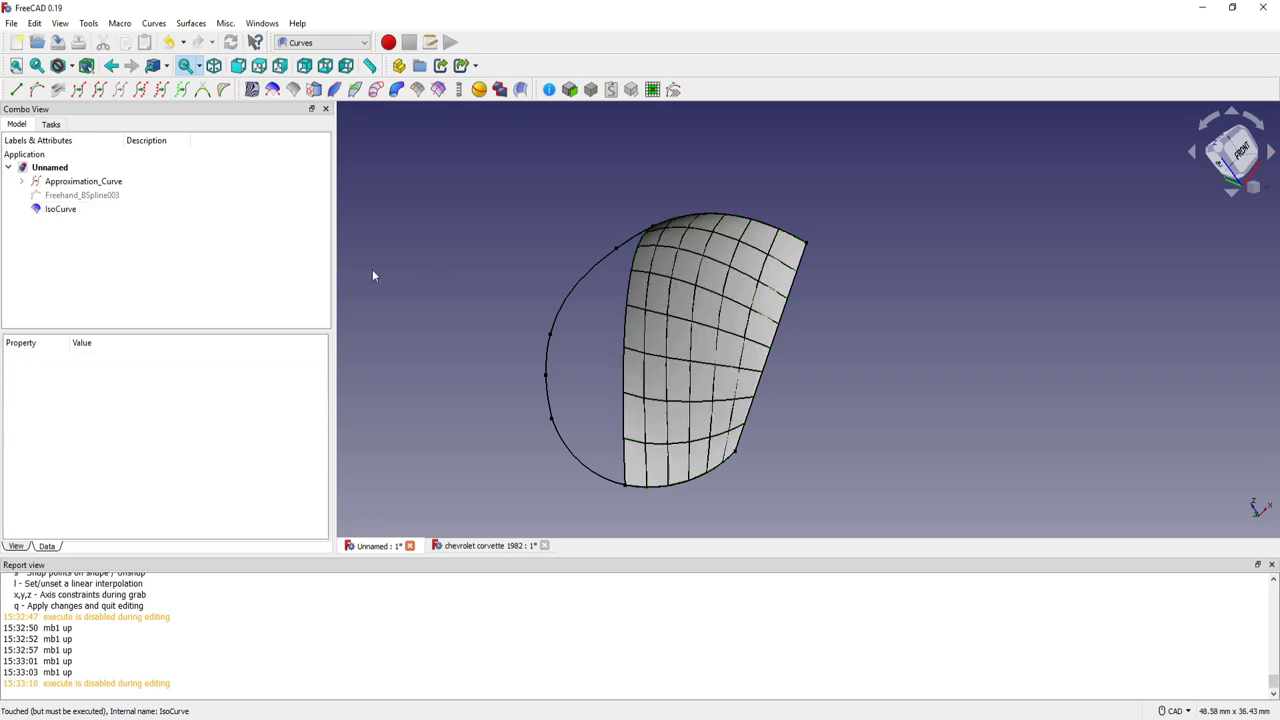
pyautogui.click(61, 212)
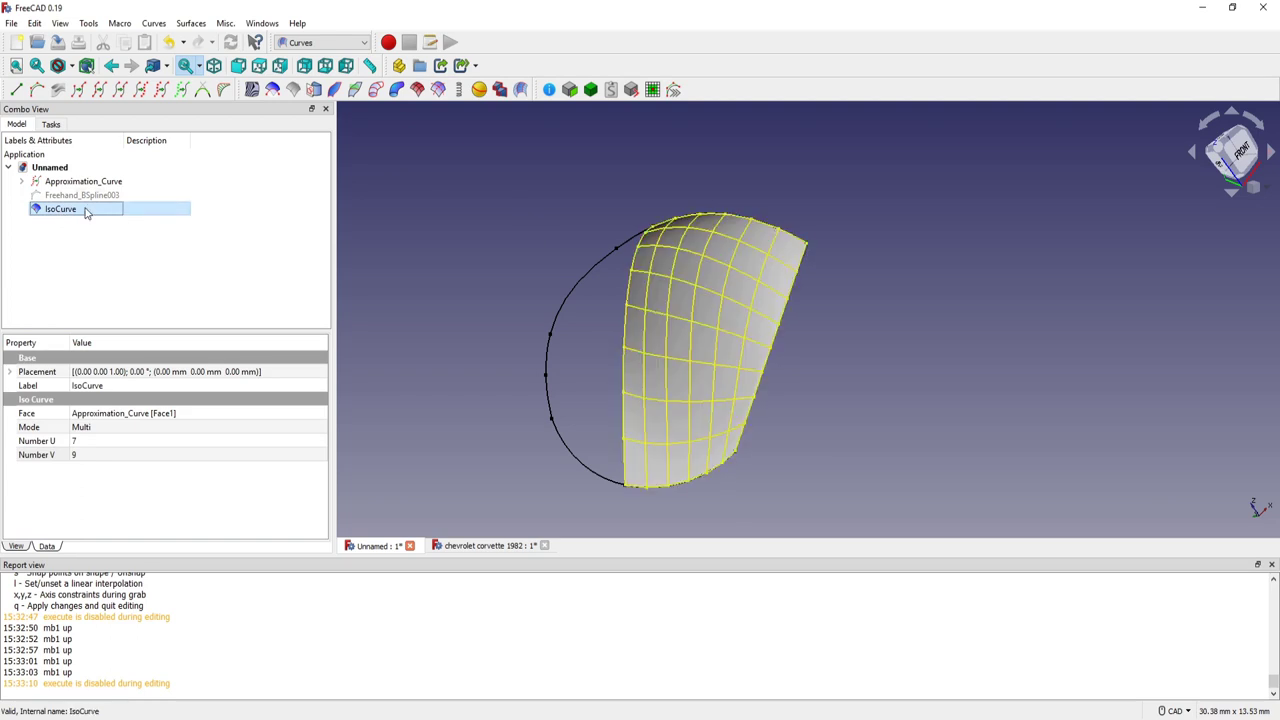
pyautogui.press('Delete')
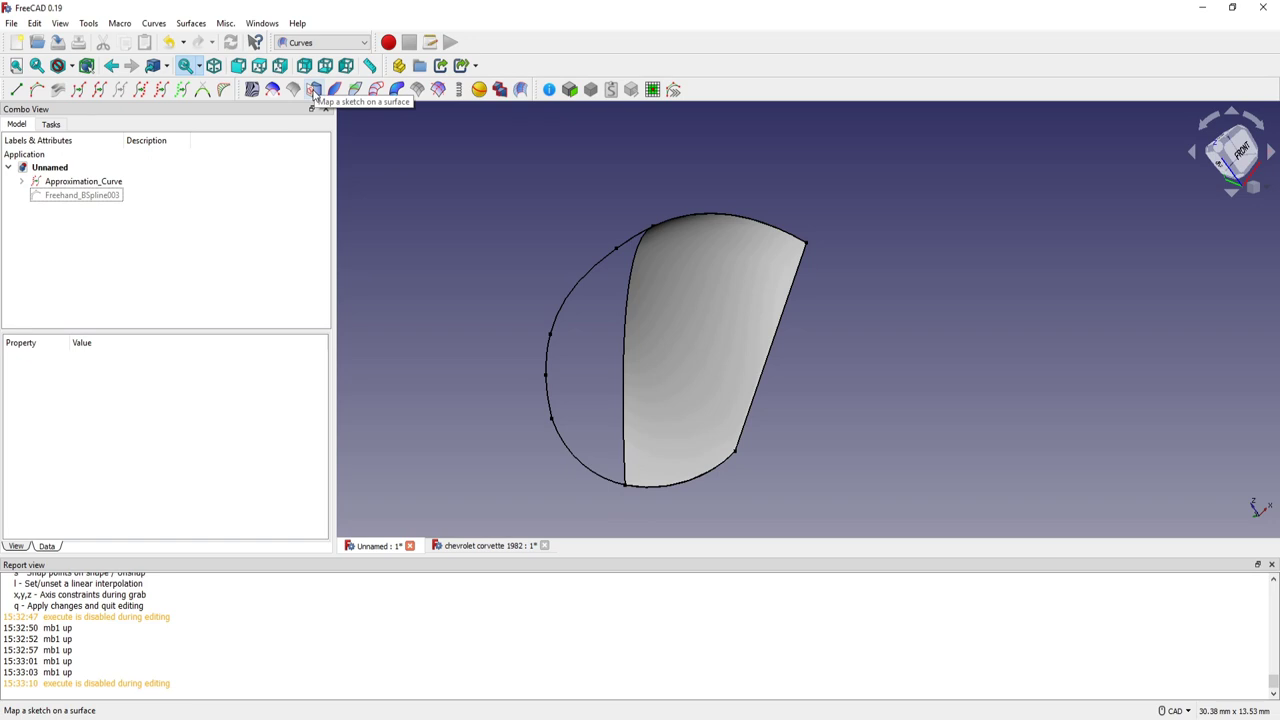
# - Switch to the Sketcher workbench and set a front view
pyautogui.moveTo(501, 302)
pyautogui.mouseDown(button='middle')
pyautogui.moveTo(543, 314)
pyautogui.moveTo(509, 283)
pyautogui.mouseUp(button='middle')
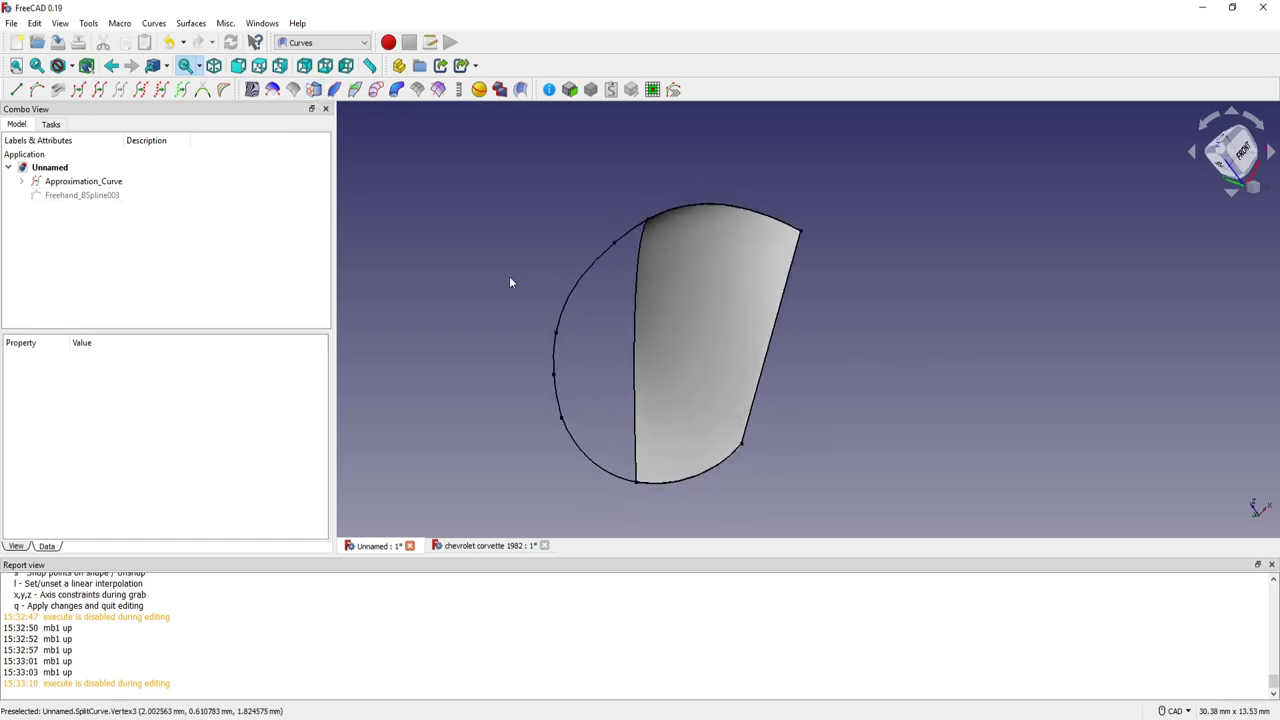
pyautogui.click(362, 43)
pyautogui.click(331, 267)
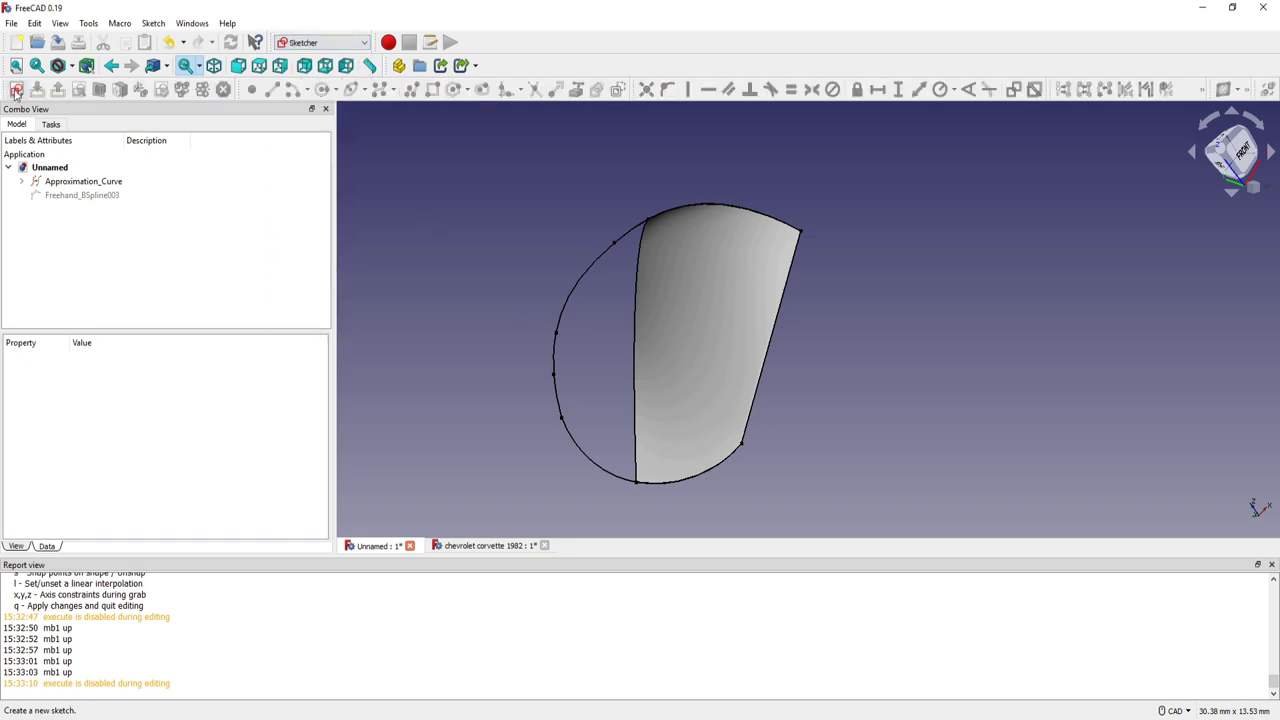
pyautogui.press('1')
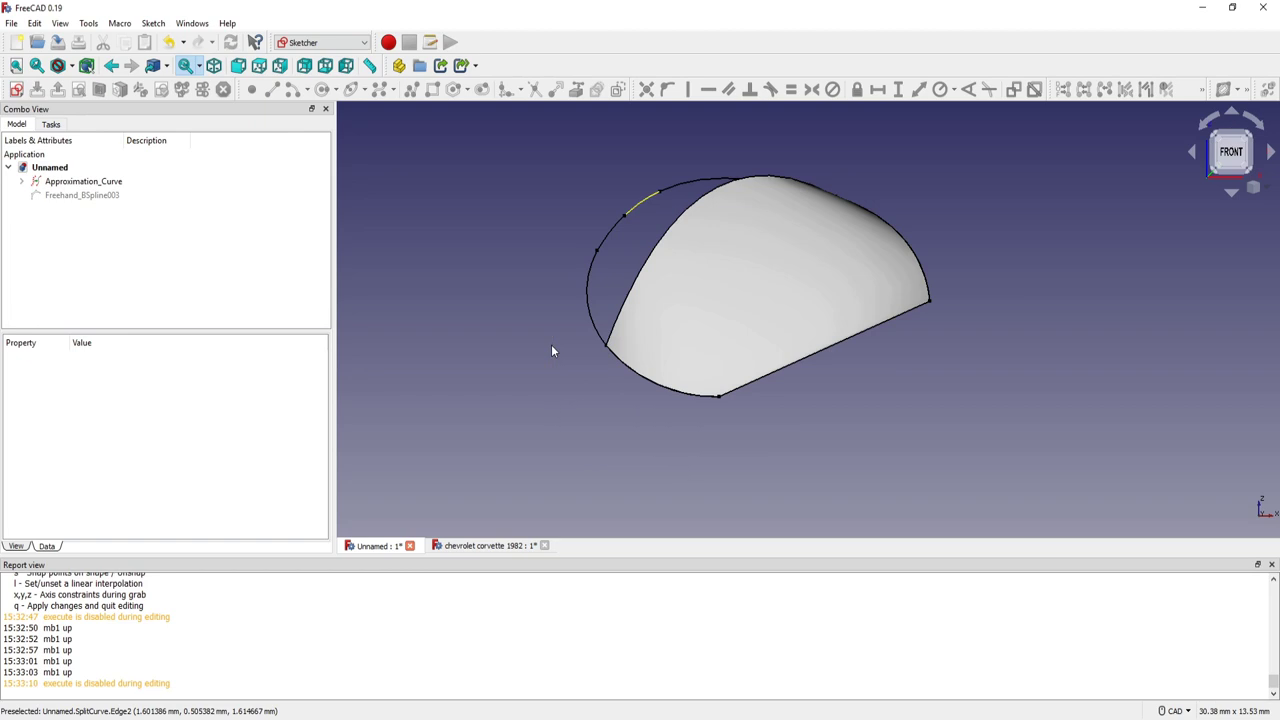
pyautogui.moveTo(577, 317); pyautogui.dragTo(554, 366, button='middle')
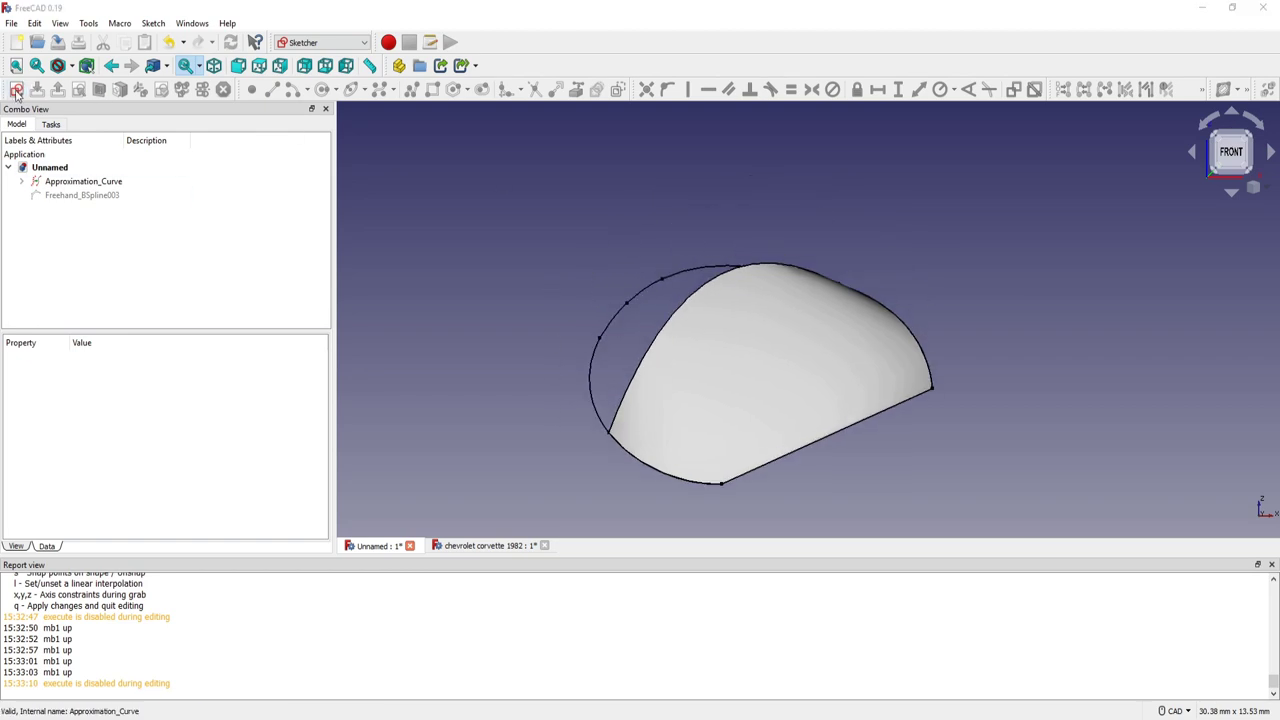
# - Create an XZ-plane sketch with a small circle centred on the origin
pyautogui.click(16, 89)
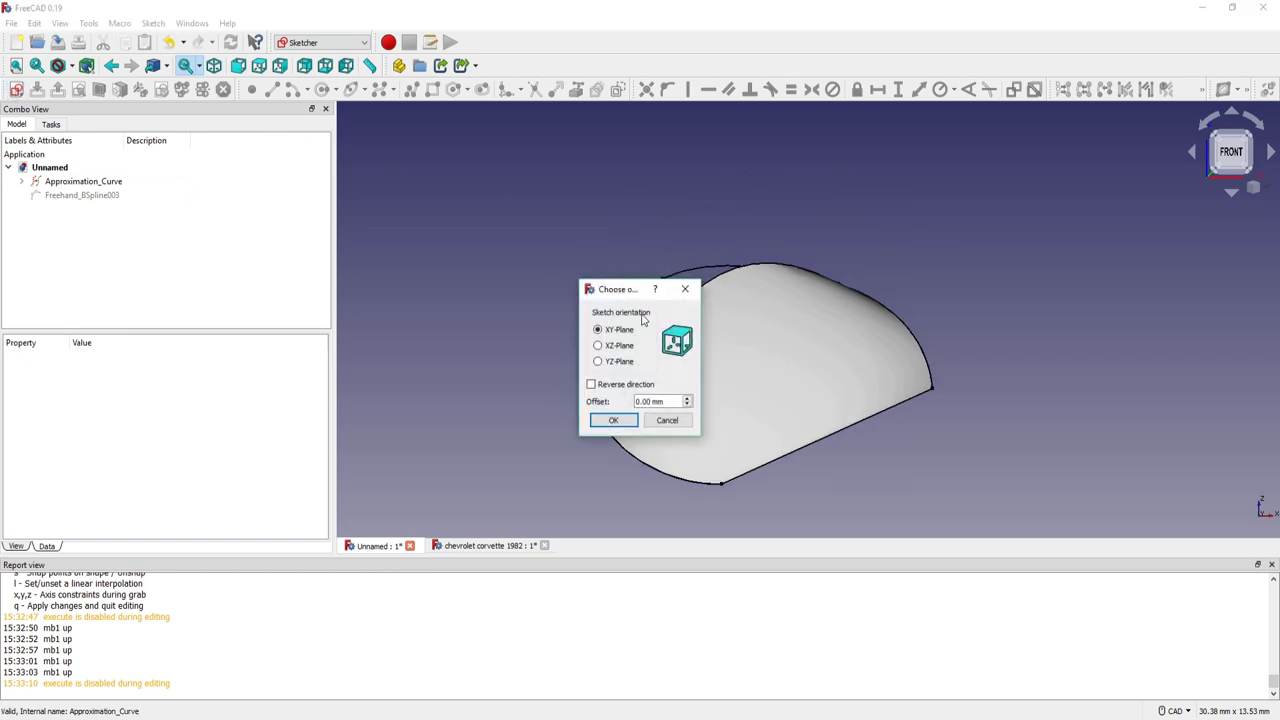
pyautogui.click(598, 345)
pyautogui.click(613, 420)
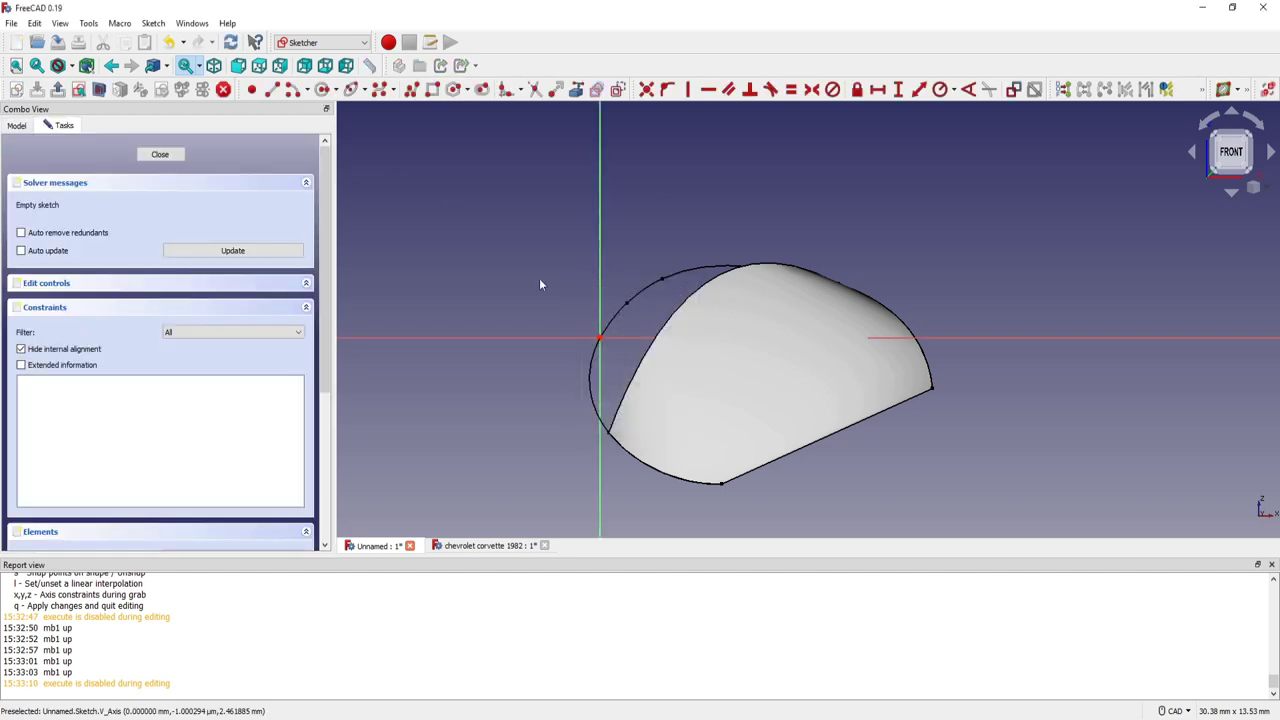
pyautogui.click(324, 92)
pyautogui.click(620, 343)
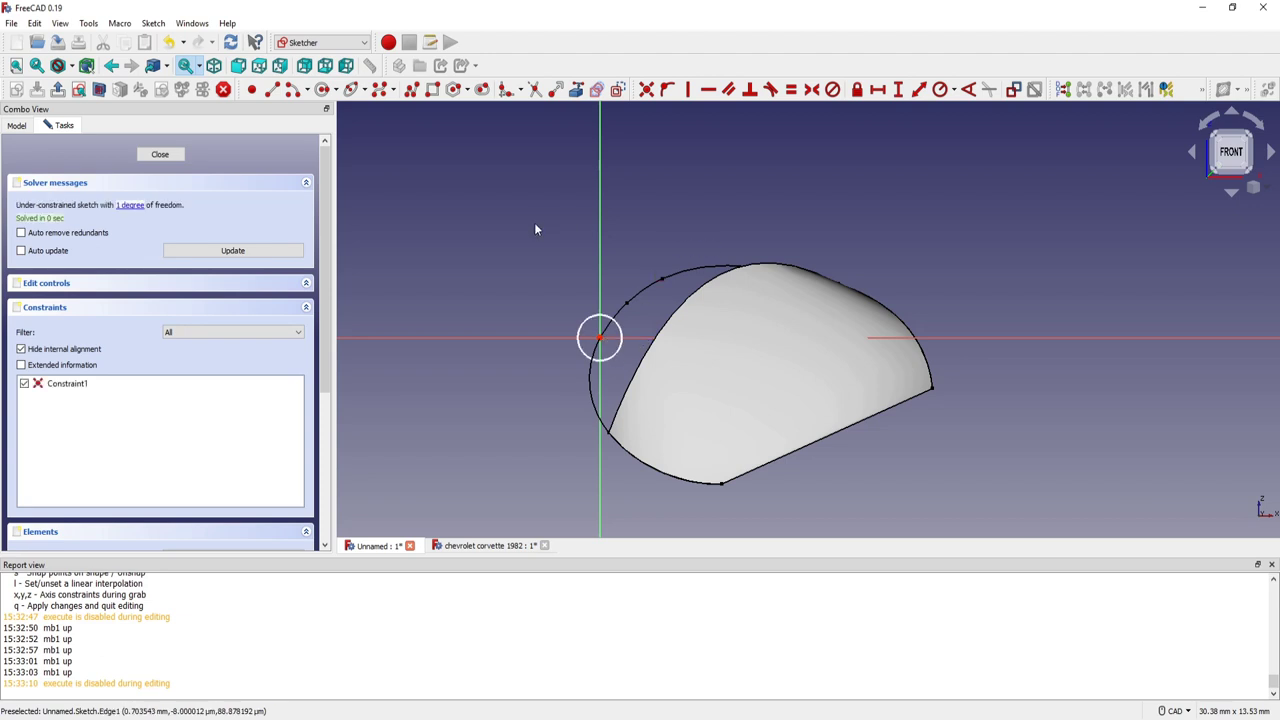
pyautogui.press('Escape')
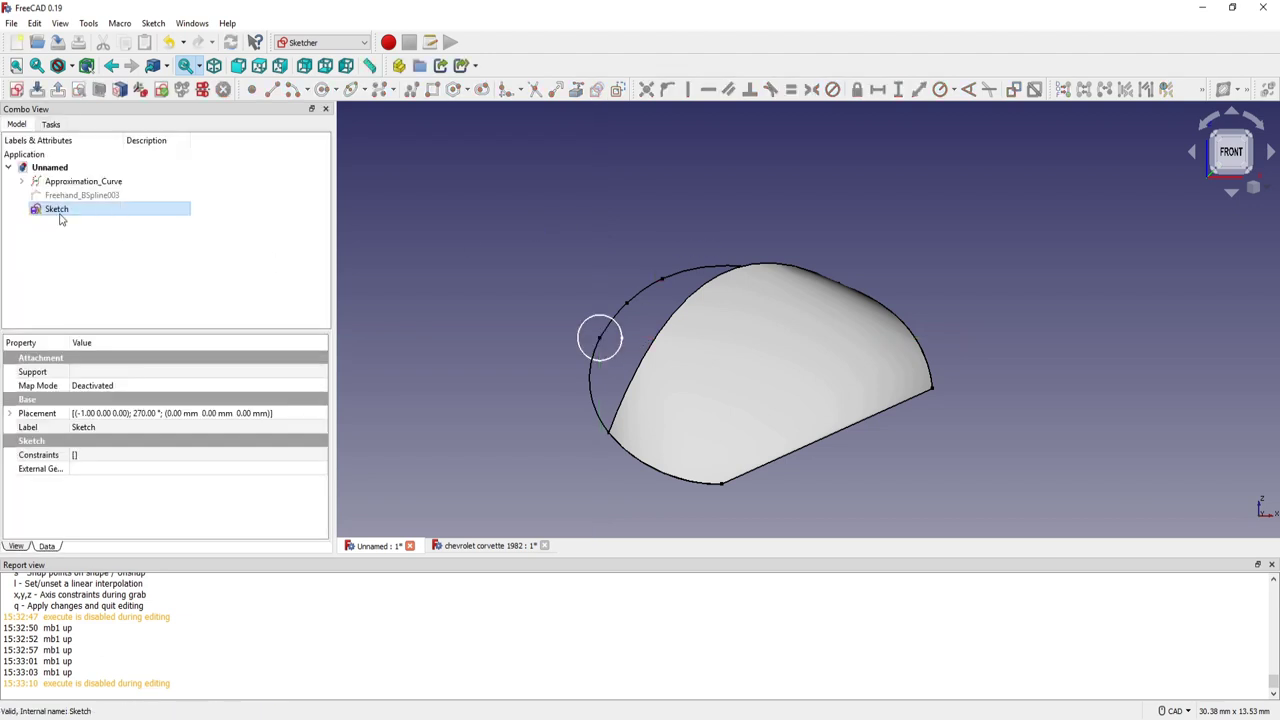
# - Add a construction square framing the circle and close the sketch
pyautogui.doubleClick(57, 209)
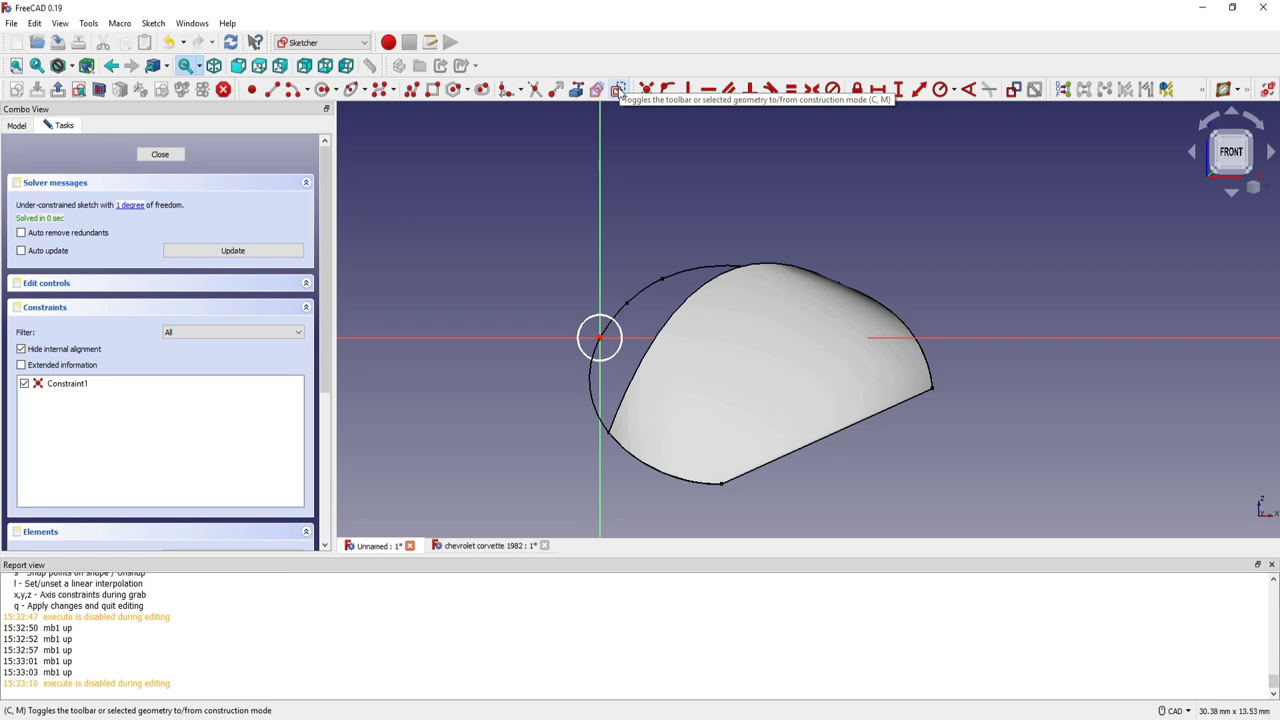
pyautogui.click(618, 90)
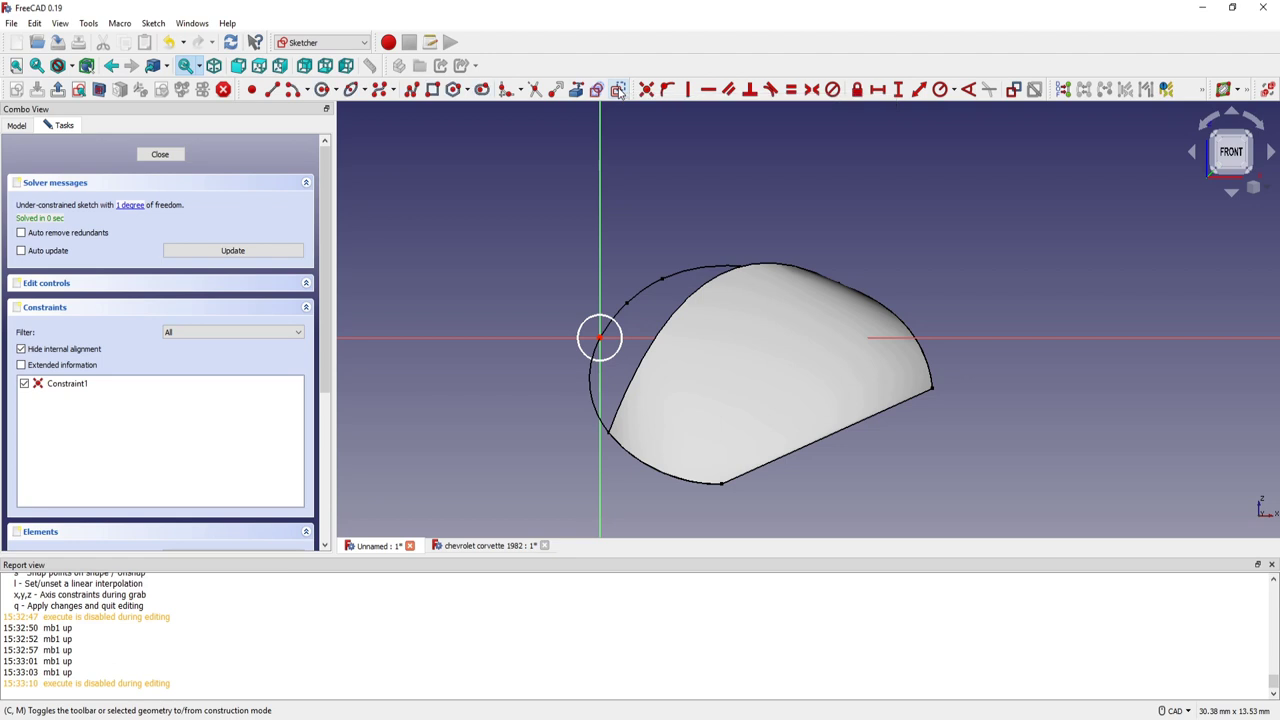
pyautogui.click(435, 90)
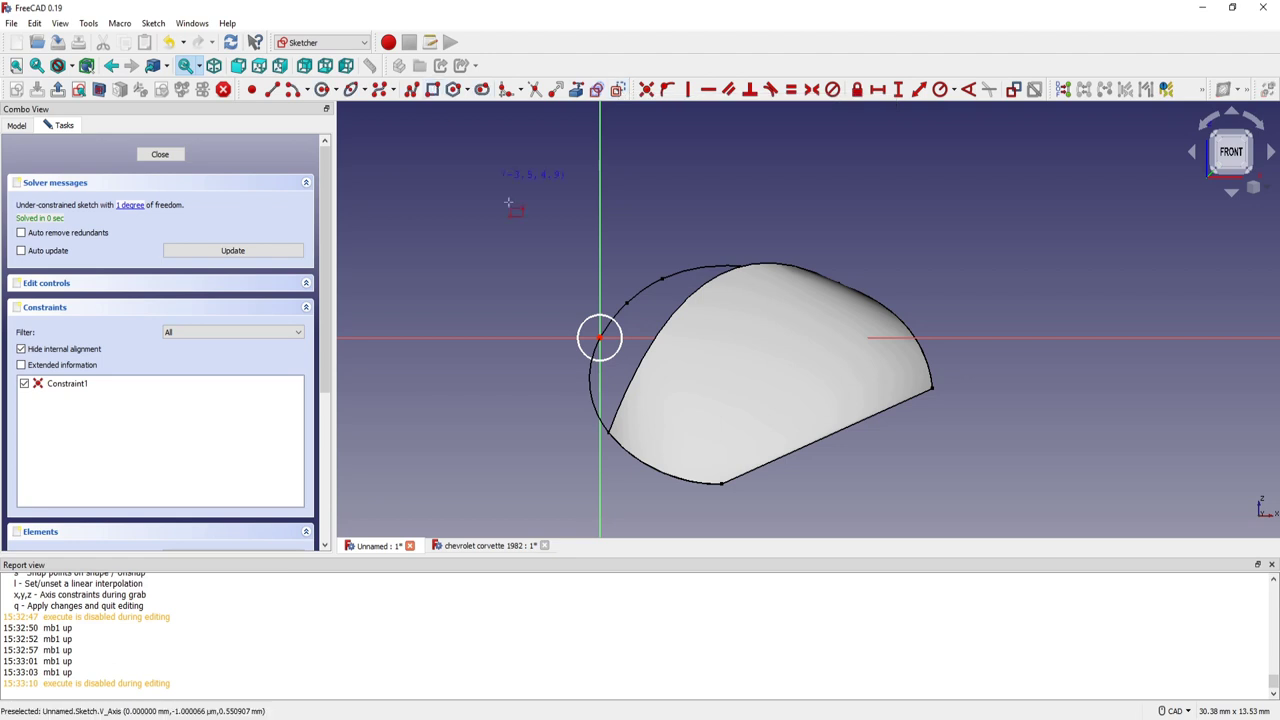
pyautogui.click(556, 298)
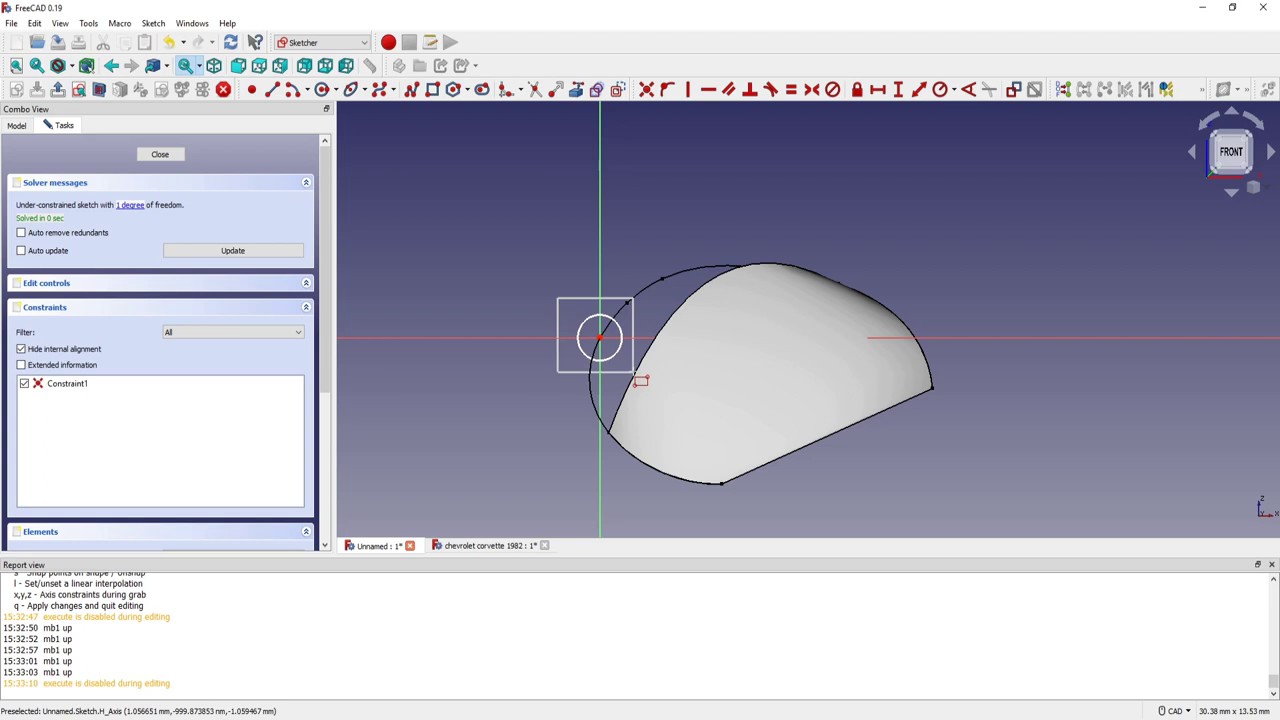
pyautogui.click(632, 376)
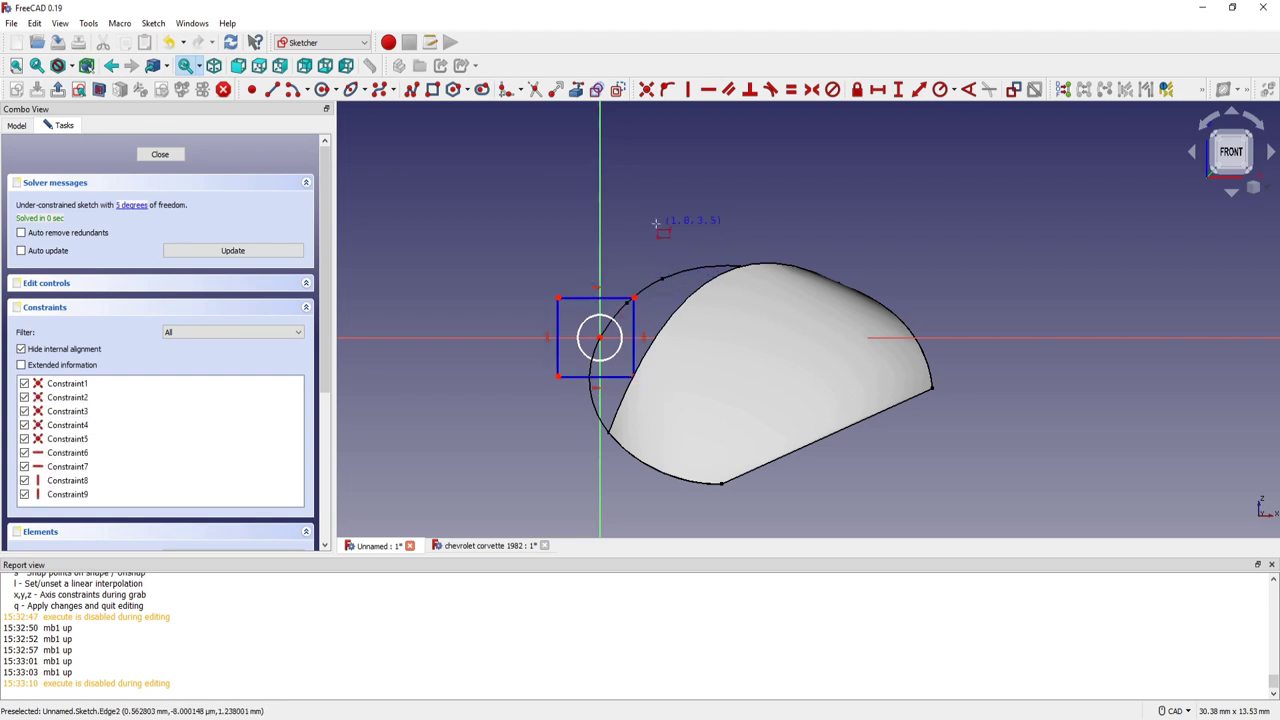
pyautogui.press('Escape')
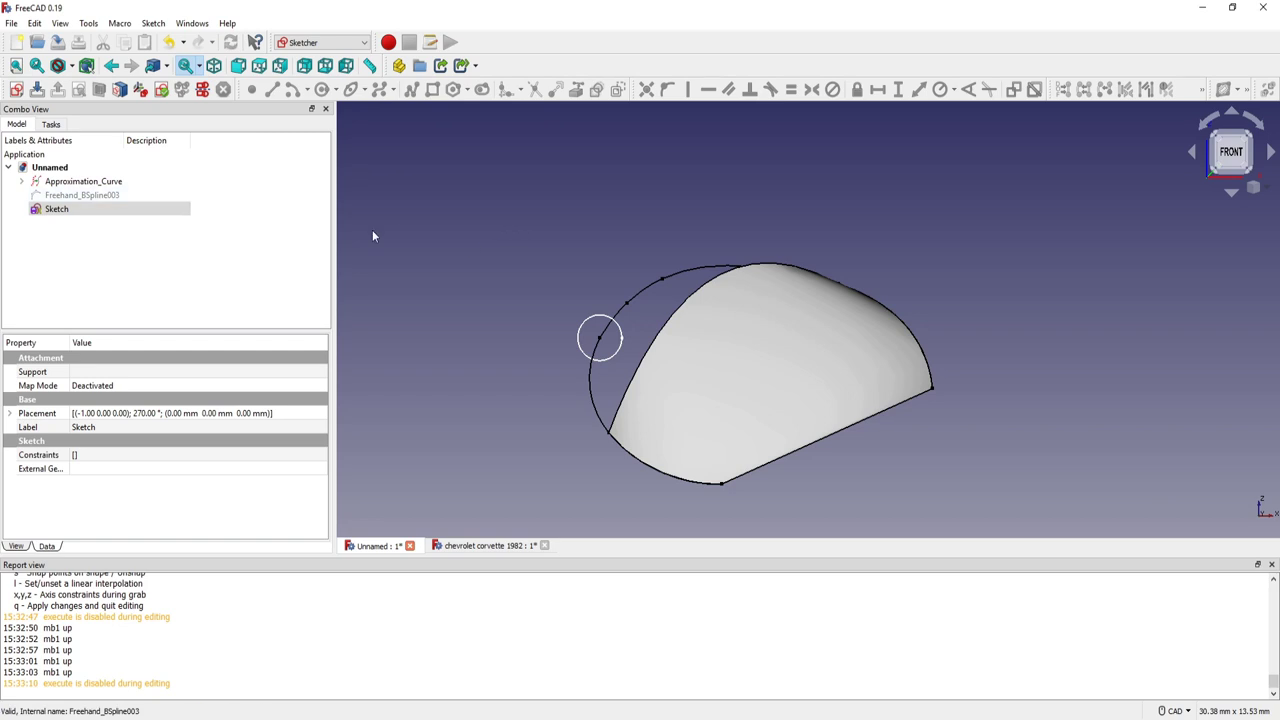
# - Attach the Sketch to Approximation_Curve's Face1 using Inertia 2-3 map mode
pyautogui.click(56, 214)
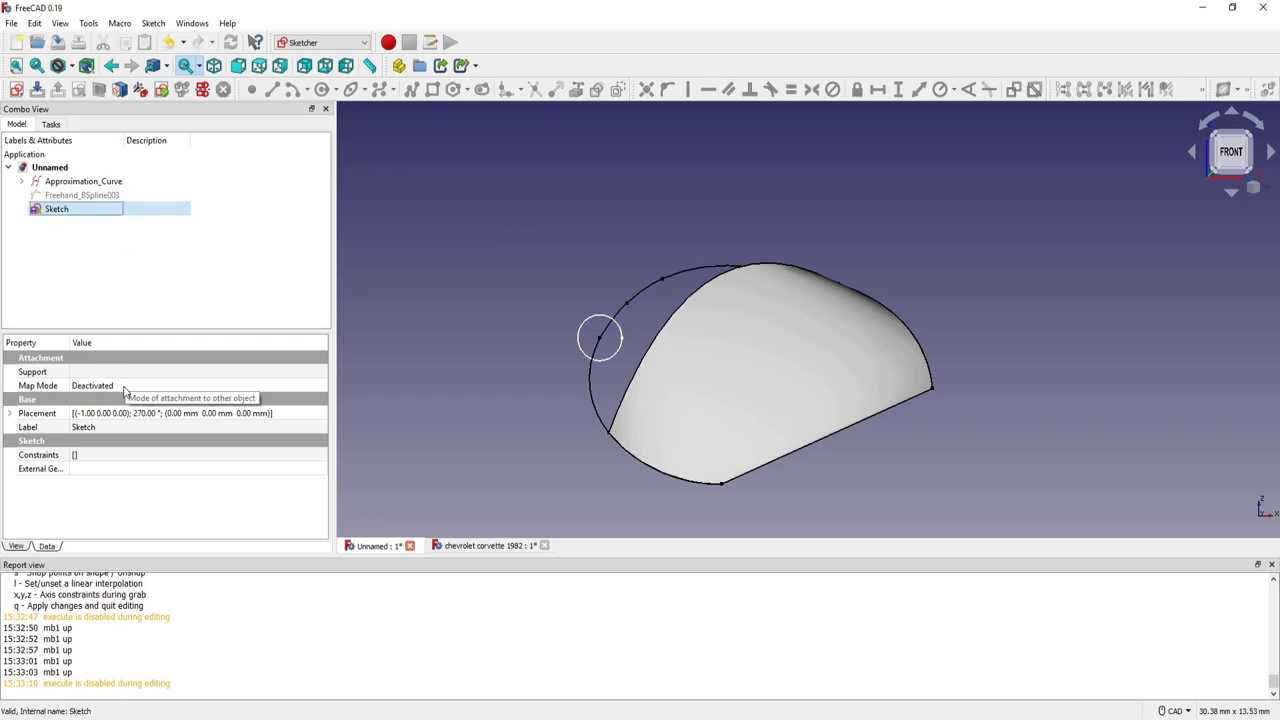
pyautogui.click(241, 384)
pyautogui.click(319, 388)
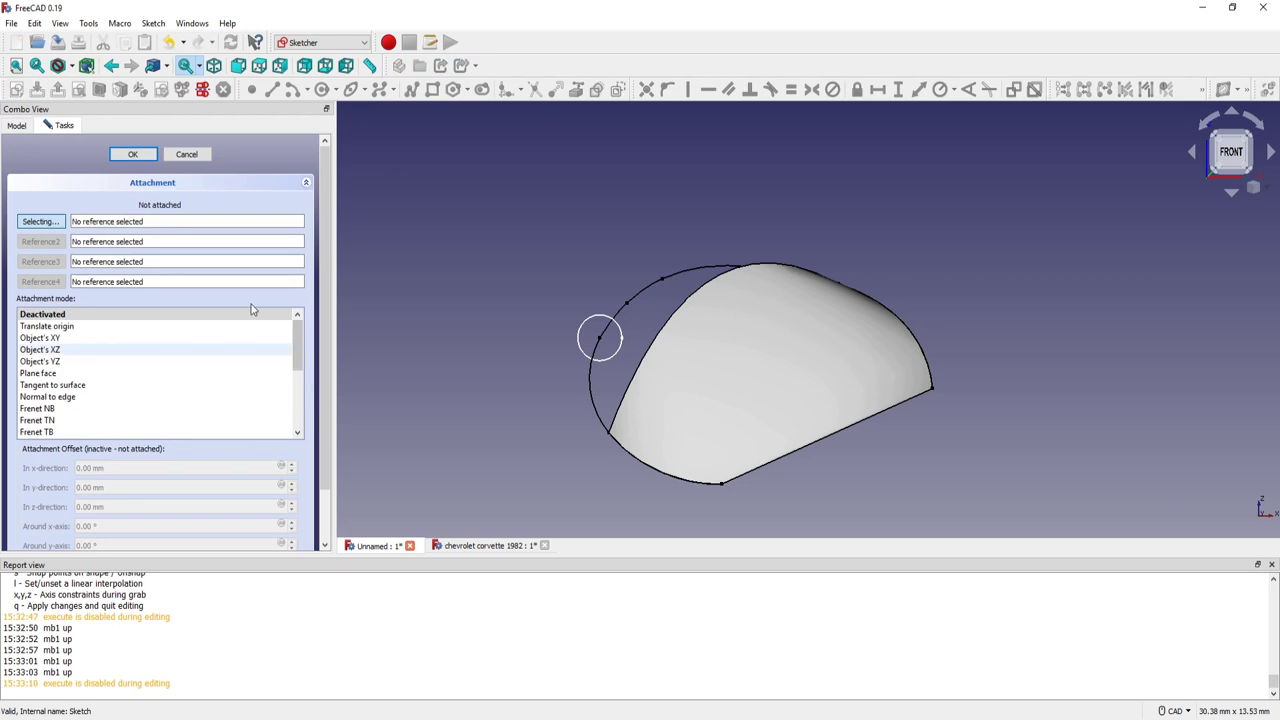
pyautogui.click(746, 360)
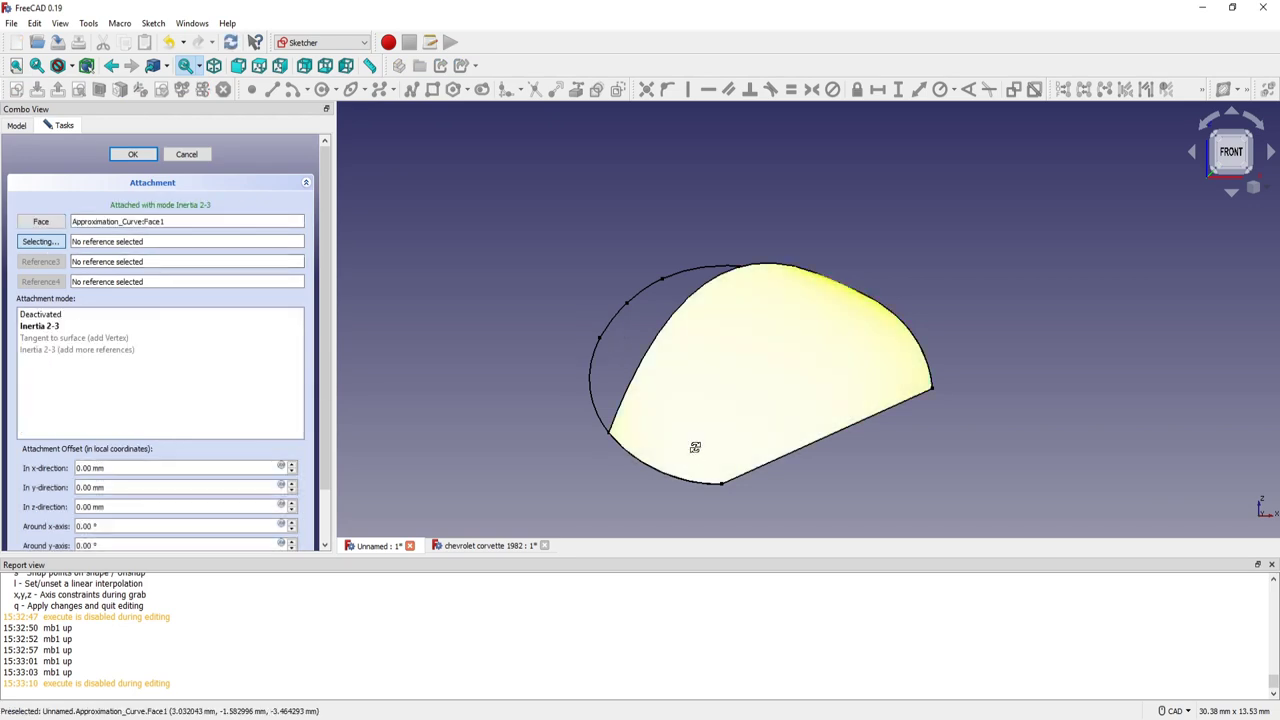
pyautogui.moveTo(694, 446)
pyautogui.mouseDown(button='middle')
pyautogui.moveTo(801, 303)
pyautogui.moveTo(792, 358)
pyautogui.moveTo(769, 301)
pyautogui.moveTo(780, 249)
pyautogui.moveTo(766, 323)
pyautogui.moveTo(778, 360)
pyautogui.moveTo(802, 276)
pyautogui.mouseUp(button='middle')
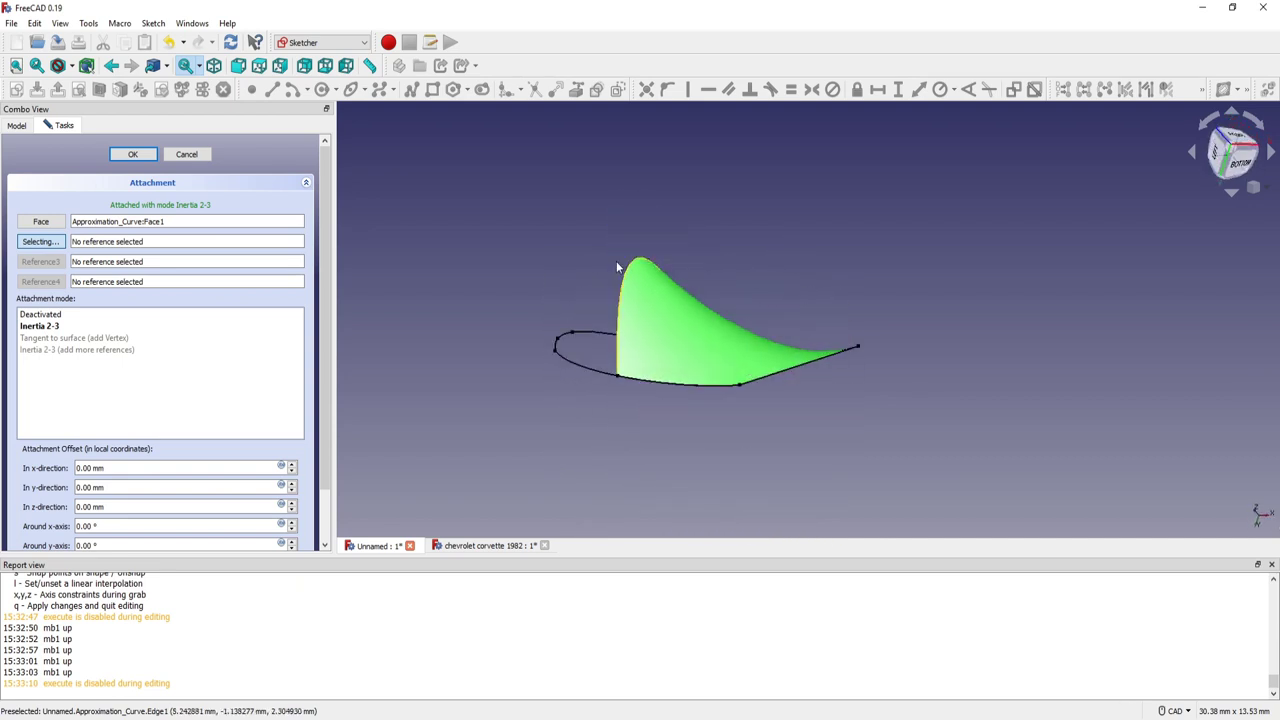
pyautogui.click(132, 154)
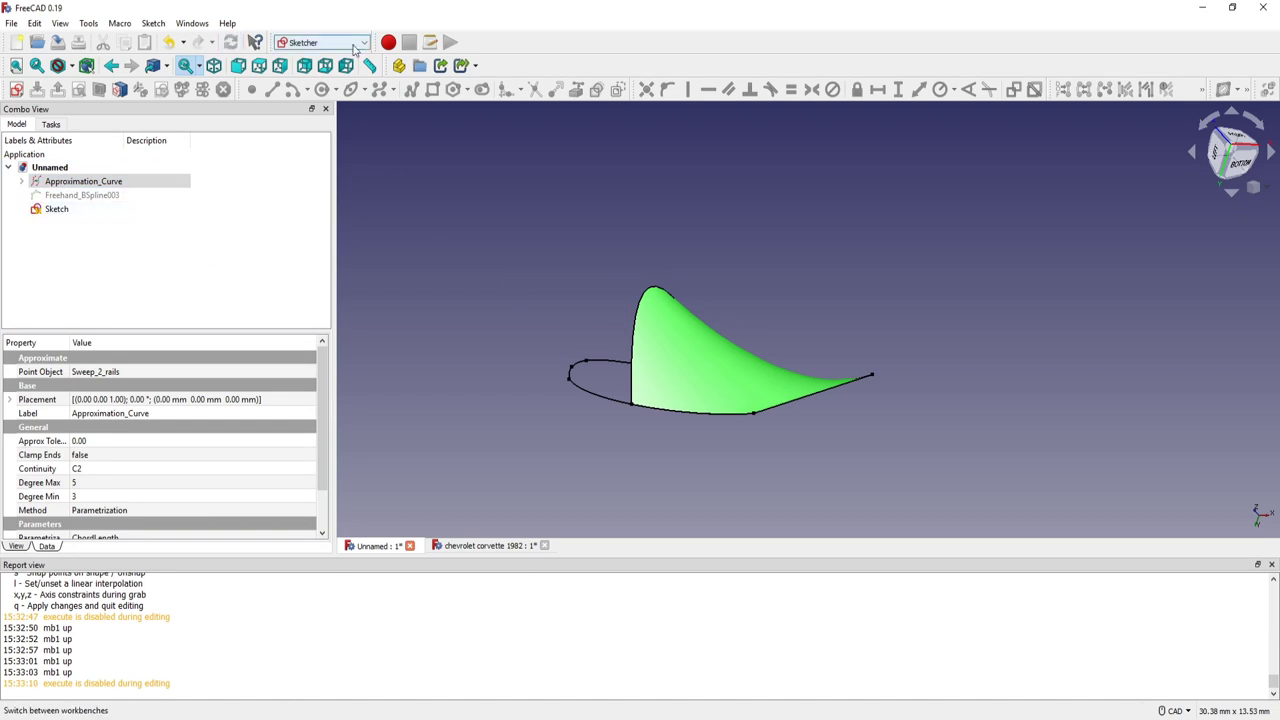
# - In the Curves workbench, map the circle Sketch onto the surface as Sketch_On_Surface
pyautogui.click(365, 47)
pyautogui.click(320, 80)
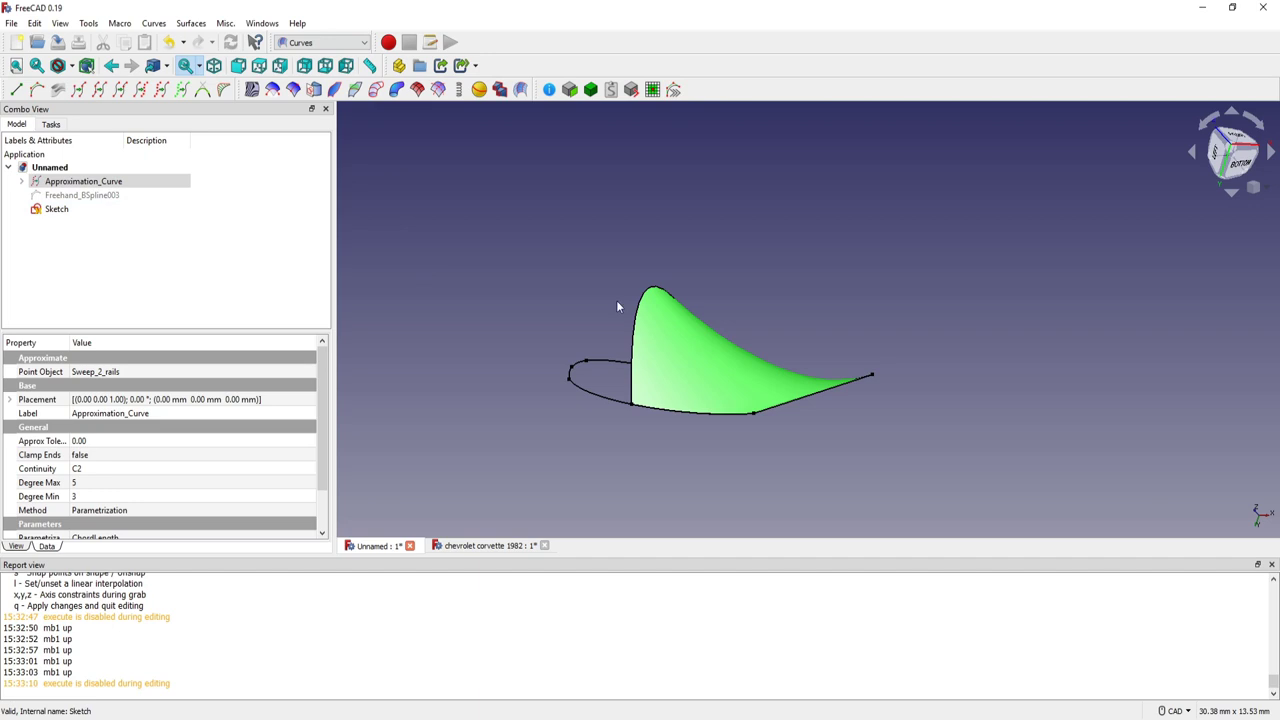
pyautogui.click(678, 326)
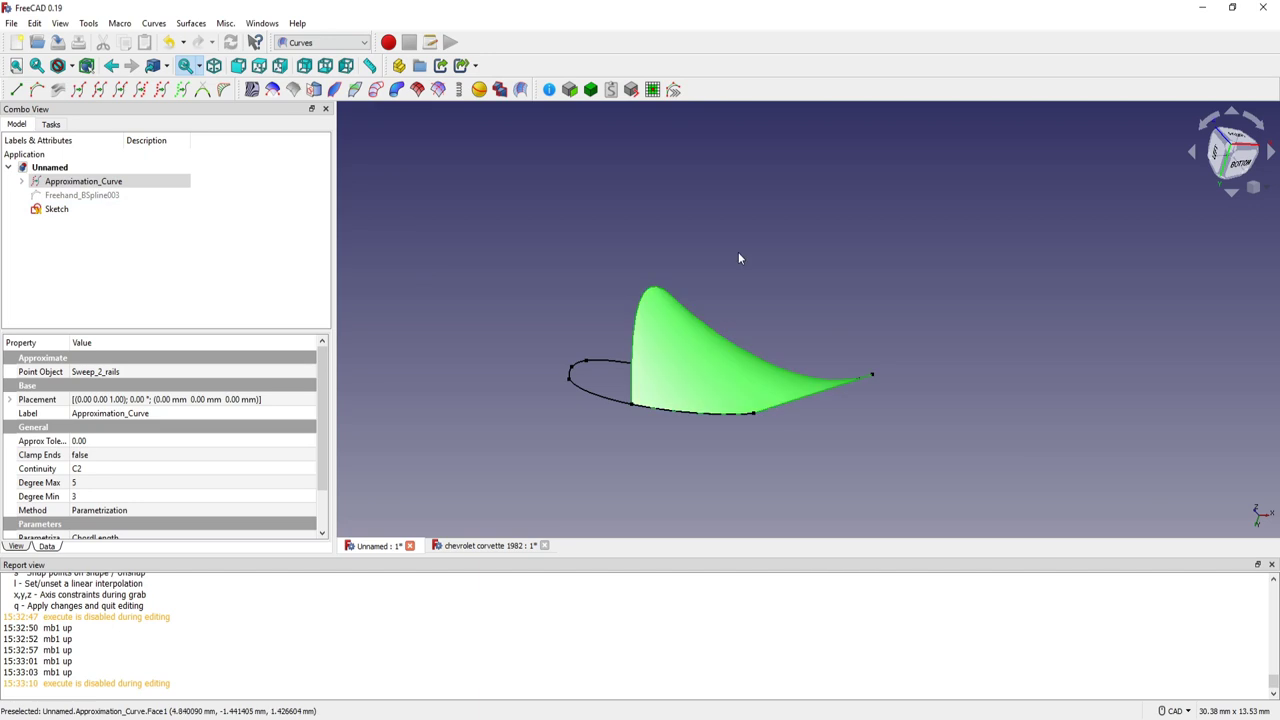
pyautogui.moveTo(704, 459)
pyautogui.mouseDown(button='middle')
pyautogui.moveTo(782, 431)
pyautogui.moveTo(729, 337)
pyautogui.mouseUp(button='middle')
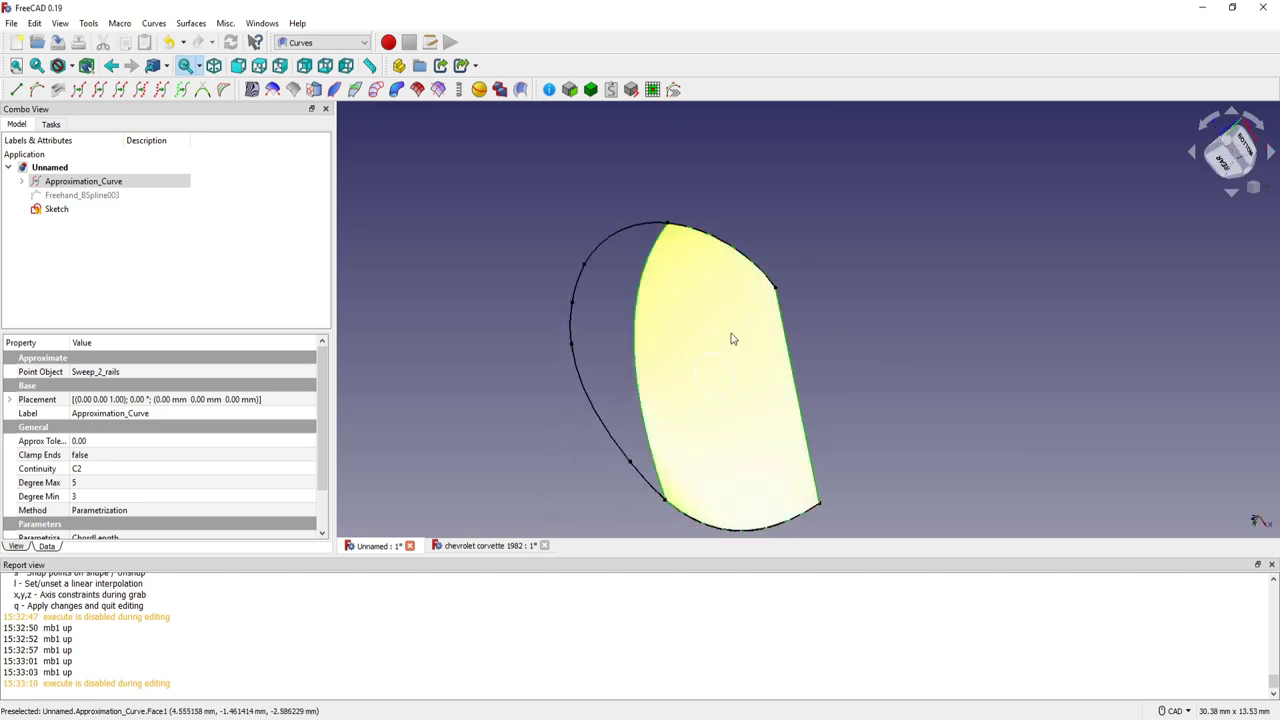
pyautogui.keyDown('ctrl'); pyautogui.click(718, 361); pyautogui.keyUp('ctrl')
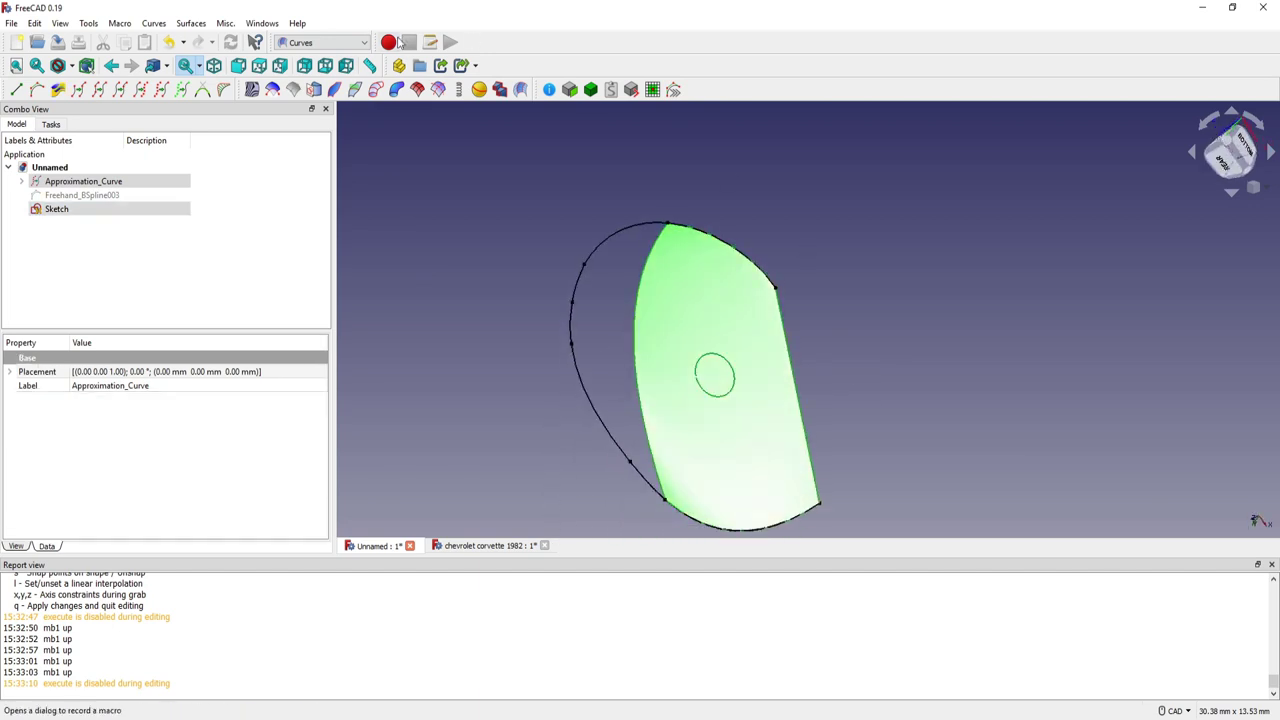
pyautogui.click(314, 92)
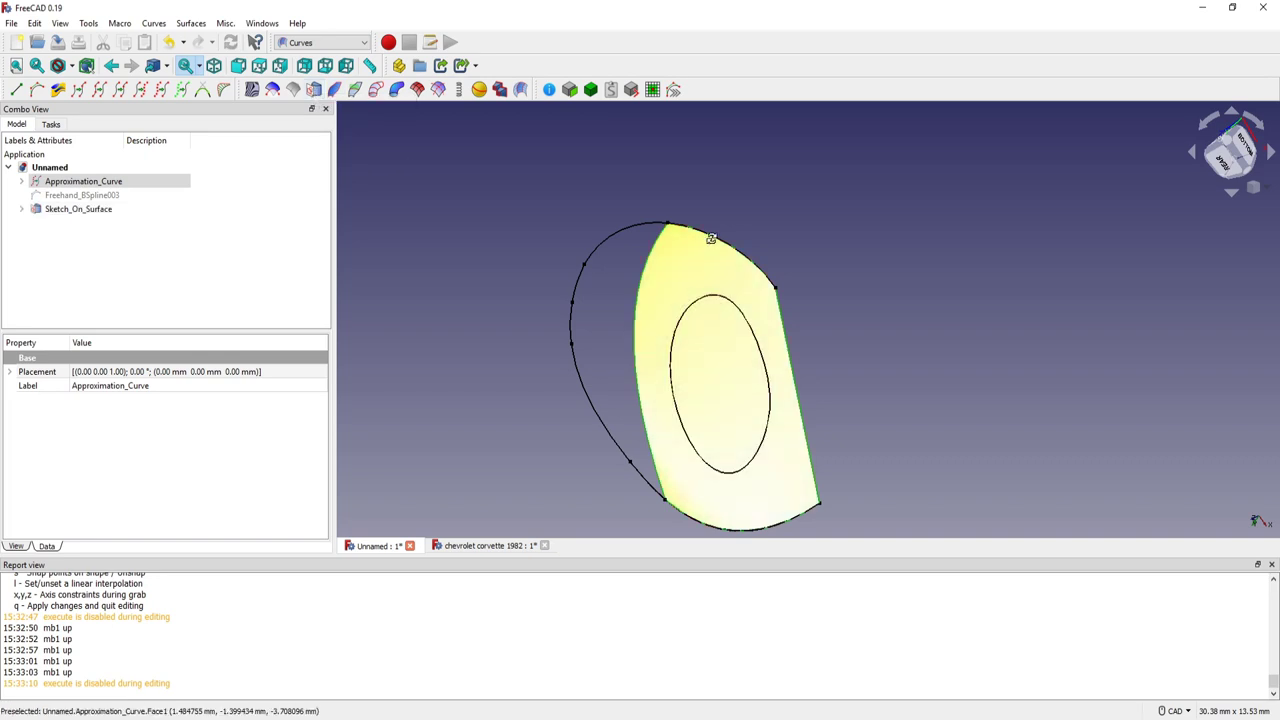
pyautogui.moveTo(711, 238)
pyautogui.mouseDown(button='middle')
pyautogui.moveTo(697, 323)
pyautogui.moveTo(743, 257)
pyautogui.moveTo(749, 309)
pyautogui.moveTo(782, 275)
pyautogui.moveTo(777, 371)
pyautogui.moveTo(737, 366)
pyautogui.mouseUp(button='middle')
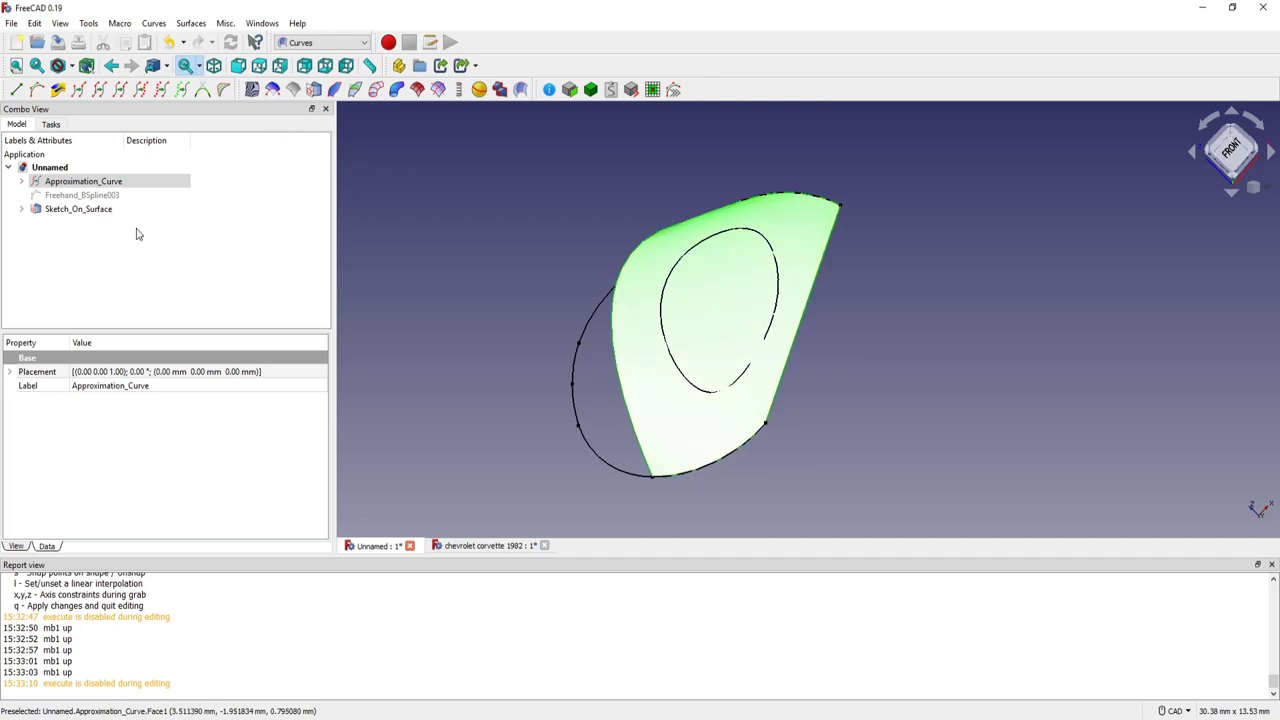
# - Open the Sketch inside Sketch_On_Surface for editing
pyautogui.click(21, 209)
pyautogui.click(65, 223)
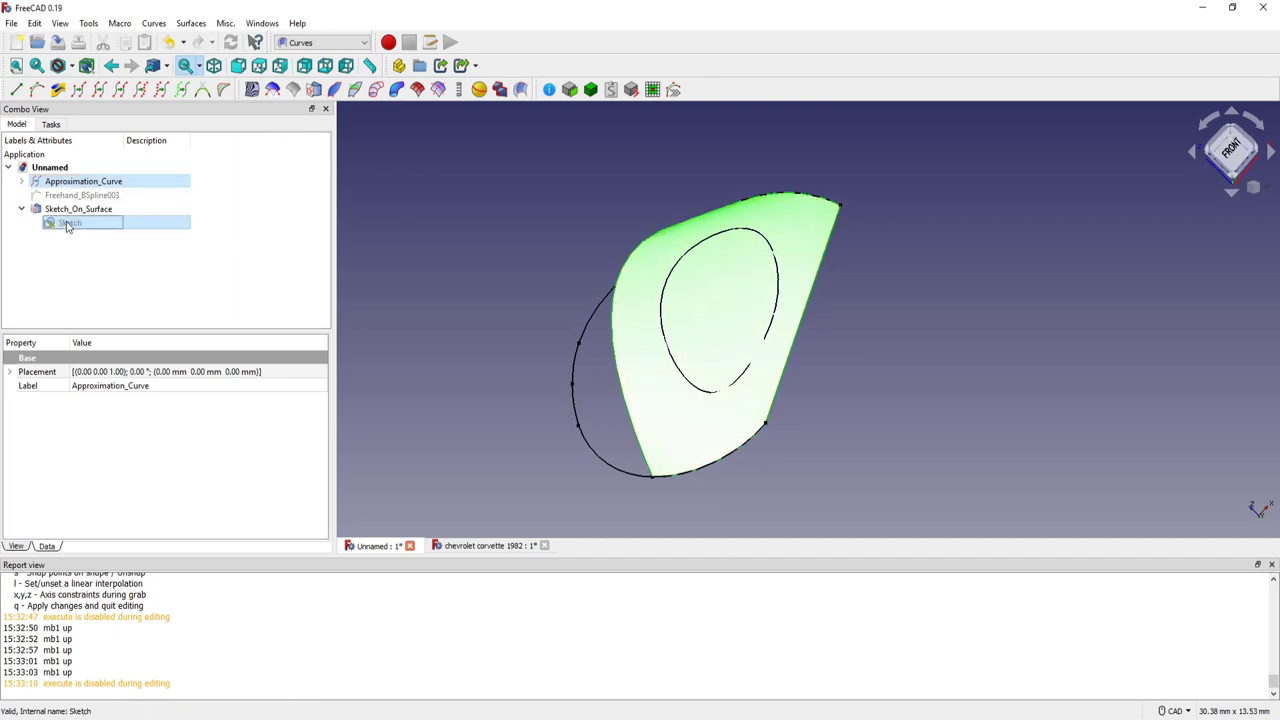
pyautogui.doubleClick(66, 225)
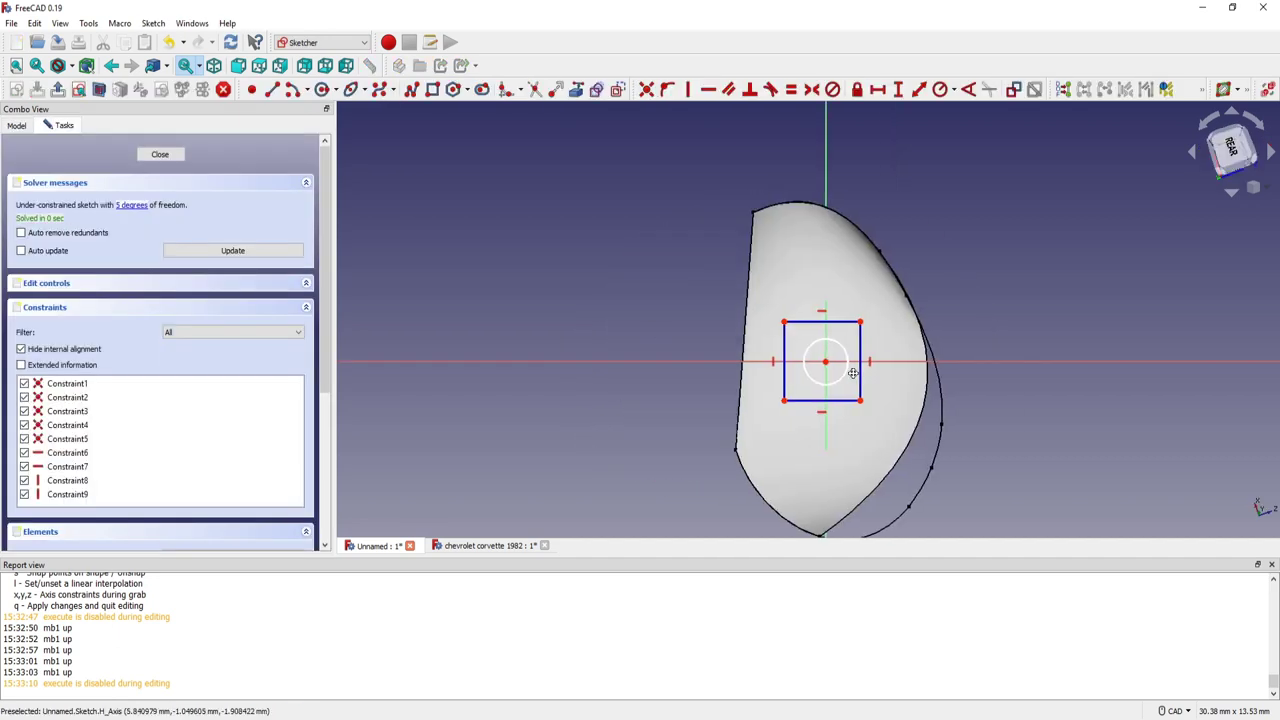
# - Drag the square's top-right and bottom-left corners outward to reshape it, then close the sketch
pyautogui.scroll(2, 797, 388)
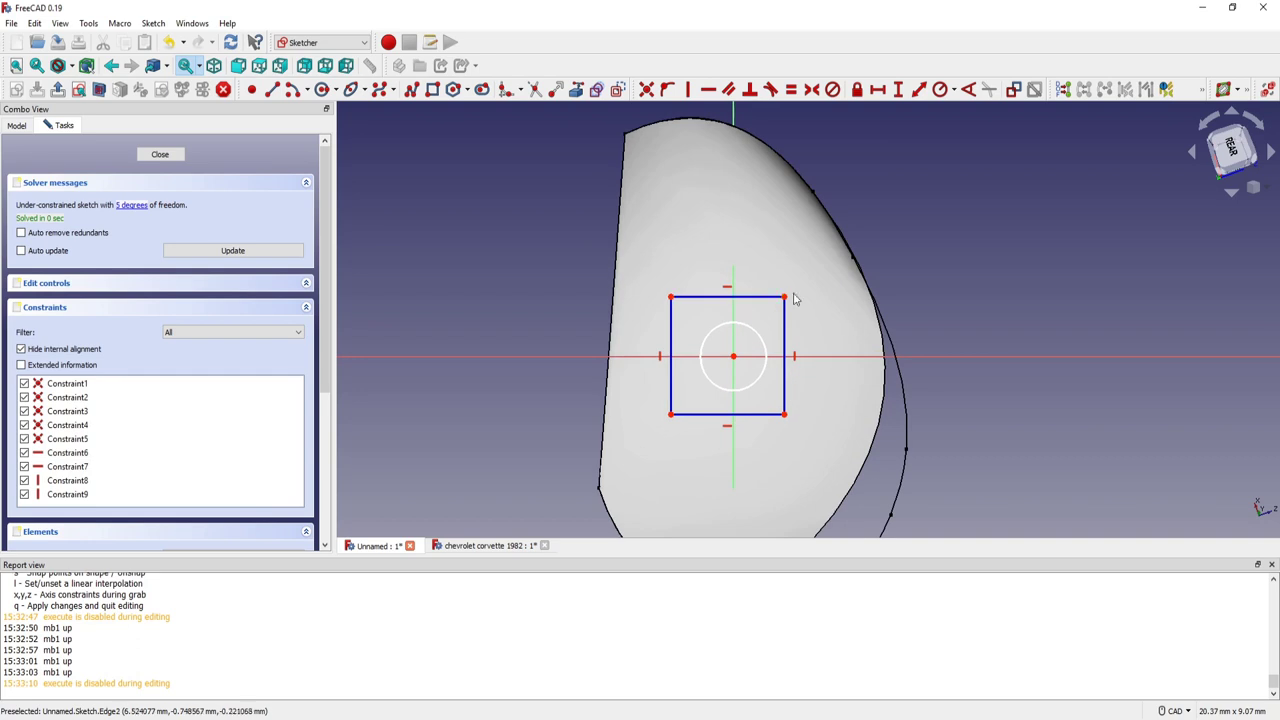
pyautogui.moveTo(784, 300)
pyautogui.mouseDown()
pyautogui.moveTo(814, 220)
pyautogui.moveTo(808, 243)
pyautogui.mouseUp()
pyautogui.moveTo(673, 422)
pyautogui.mouseDown()
pyautogui.moveTo(663, 457)
pyautogui.moveTo(700, 414)
pyautogui.mouseUp()
pyautogui.press('Escape')
# - Select the Sketch_On_Surface object in the tree for removal
pyautogui.moveTo(775, 324)
pyautogui.mouseDown(button='middle')
pyautogui.moveTo(837, 363)
pyautogui.moveTo(766, 346)
pyautogui.moveTo(786, 306)
pyautogui.moveTo(507, 233)
pyautogui.moveTo(577, 246)
pyautogui.mouseUp(button='middle')
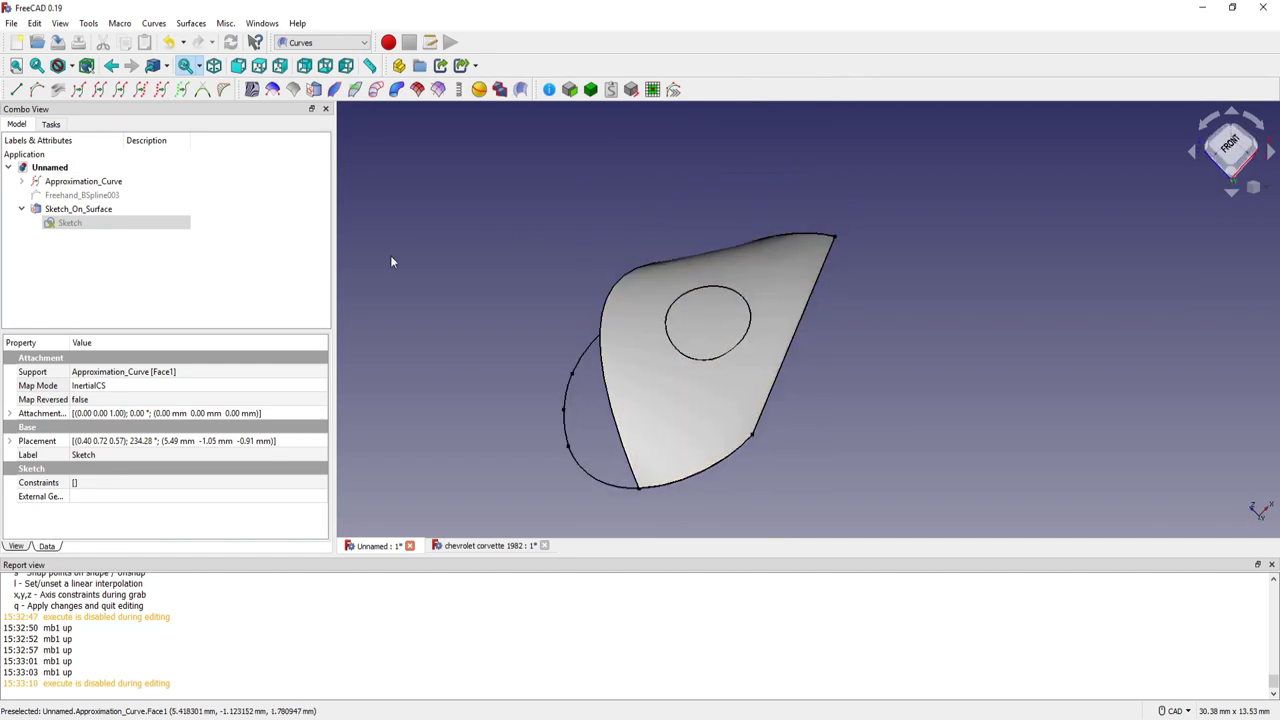
pyautogui.click(70, 211)
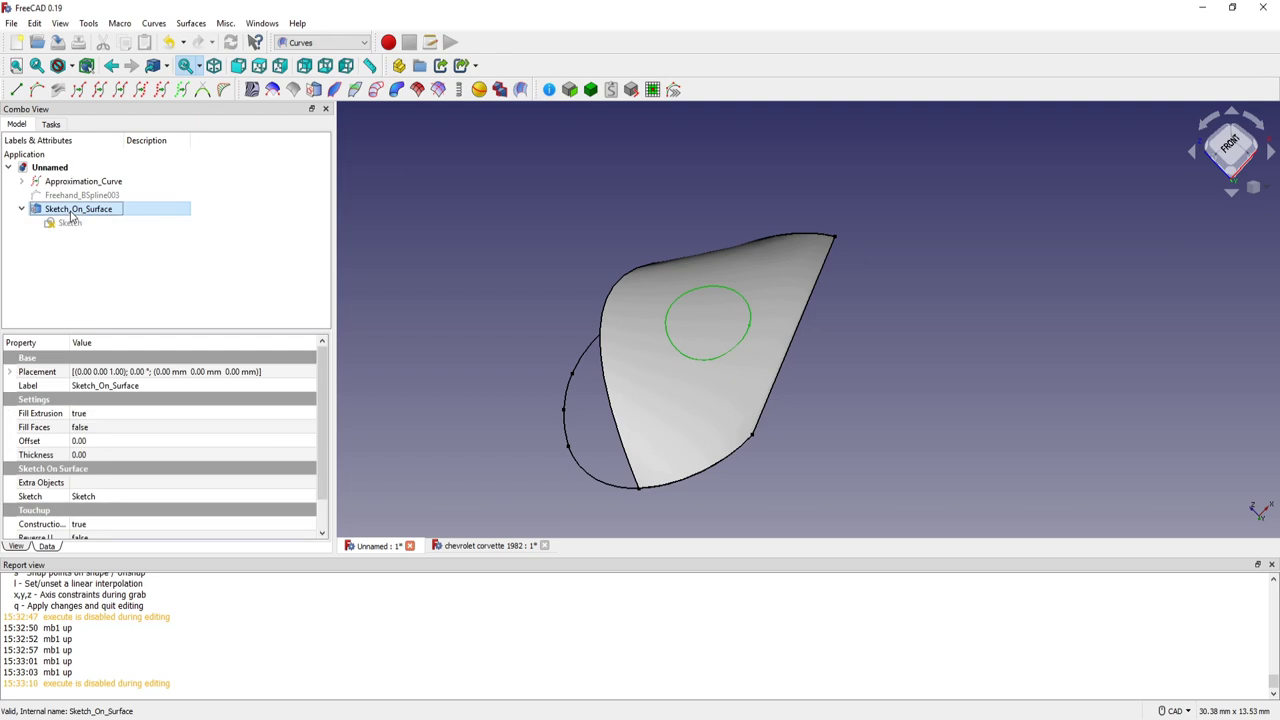
pyautogui.click(495, 226)
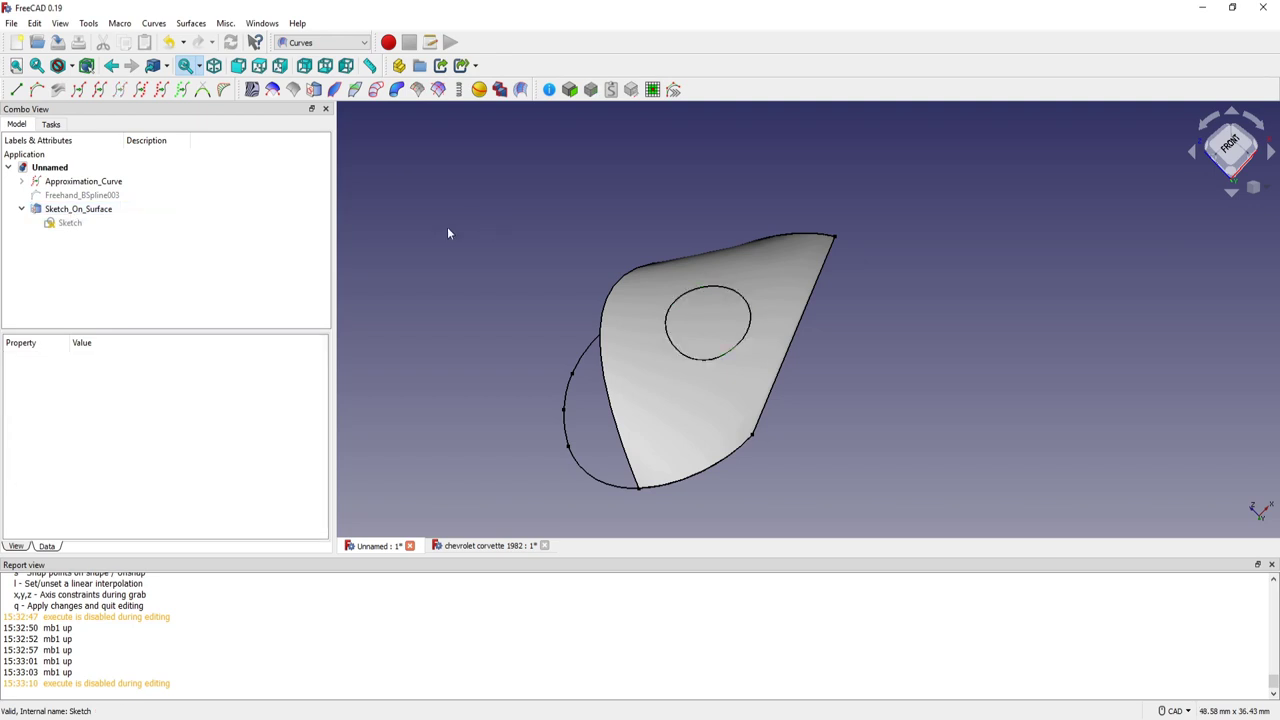
pyautogui.click(83, 215)
pyautogui.press('Delete')
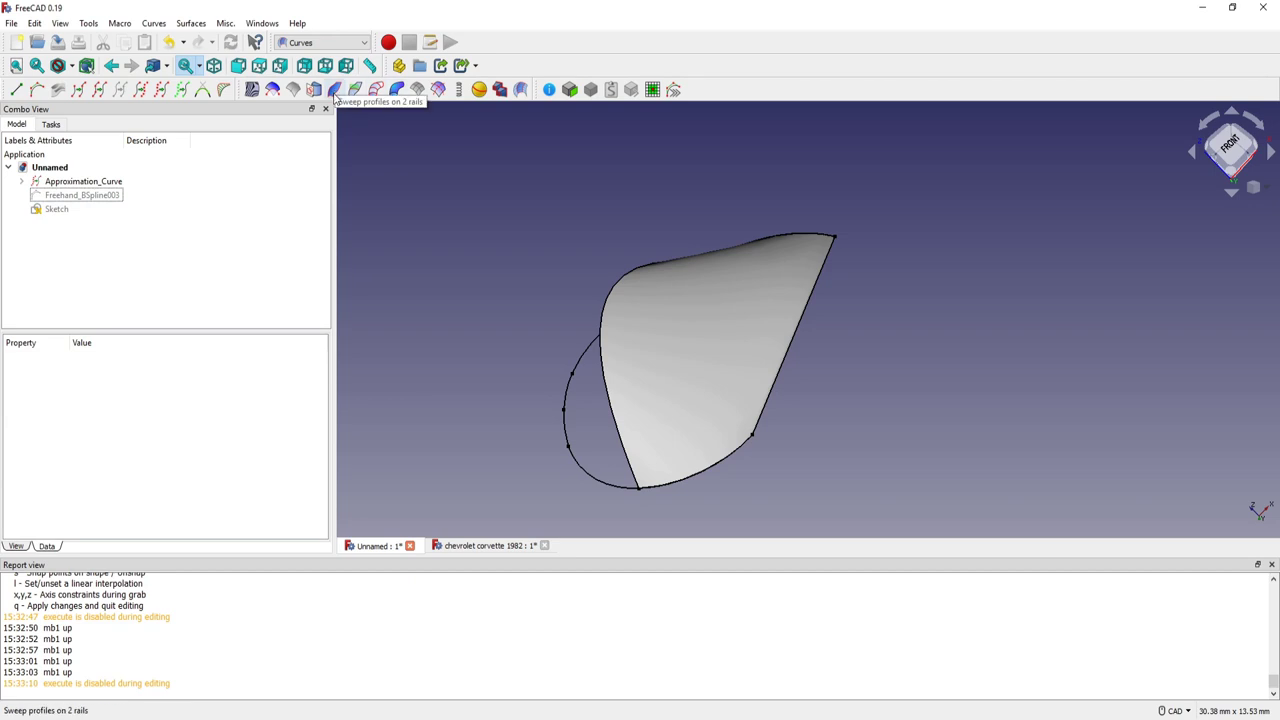
pyautogui.moveTo(515, 189); pyautogui.dragTo(717, 302, button='middle')
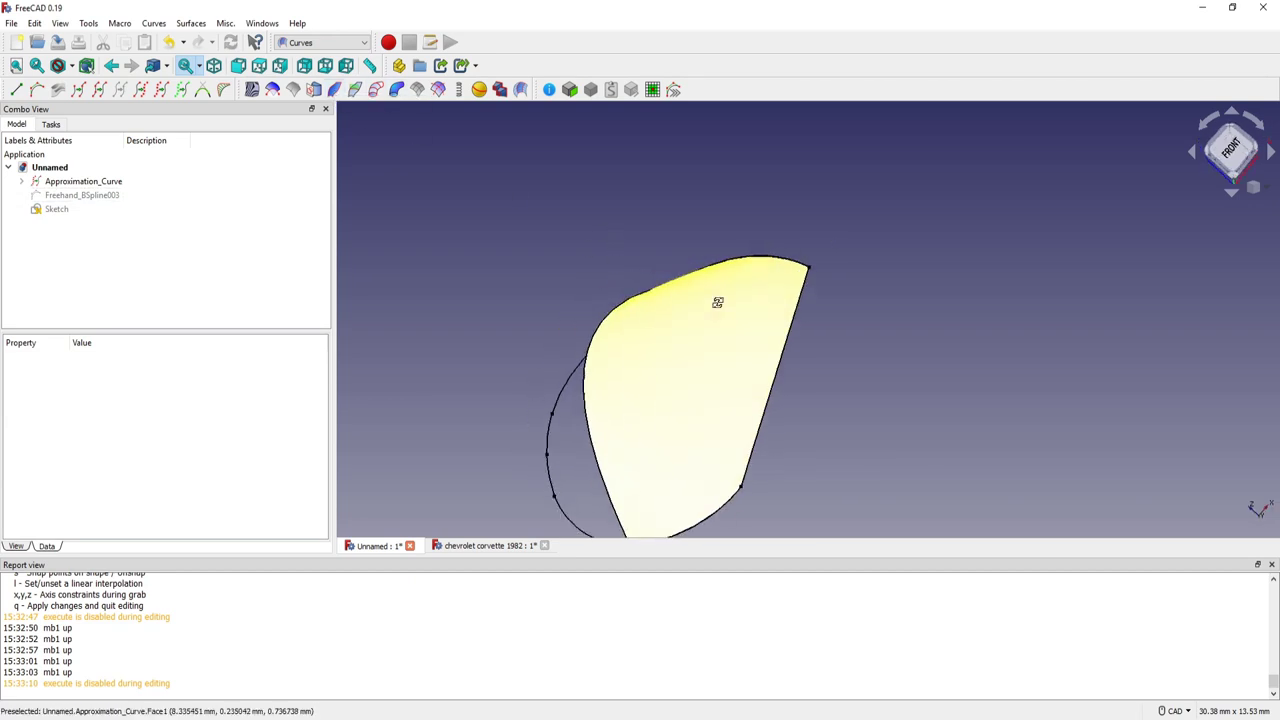
pyautogui.moveTo(680, 343)
pyautogui.mouseDown(button='middle')
pyautogui.moveTo(686, 331)
pyautogui.moveTo(743, 329)
pyautogui.mouseUp(button='middle')
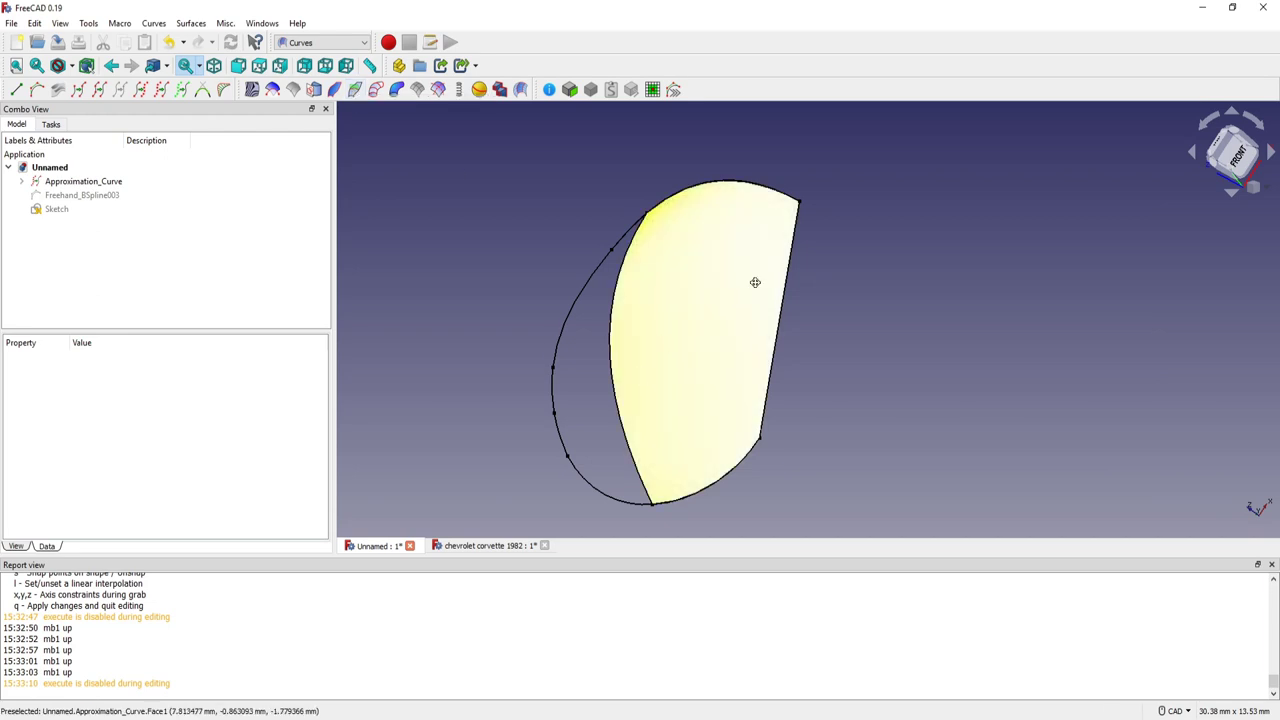
pyautogui.moveTo(757, 280)
pyautogui.mouseDown(button='middle')
pyautogui.moveTo(789, 286)
pyautogui.moveTo(643, 376)
pyautogui.moveTo(581, 333)
pyautogui.moveTo(548, 284)
pyautogui.moveTo(559, 284)
pyautogui.mouseUp(button='middle')
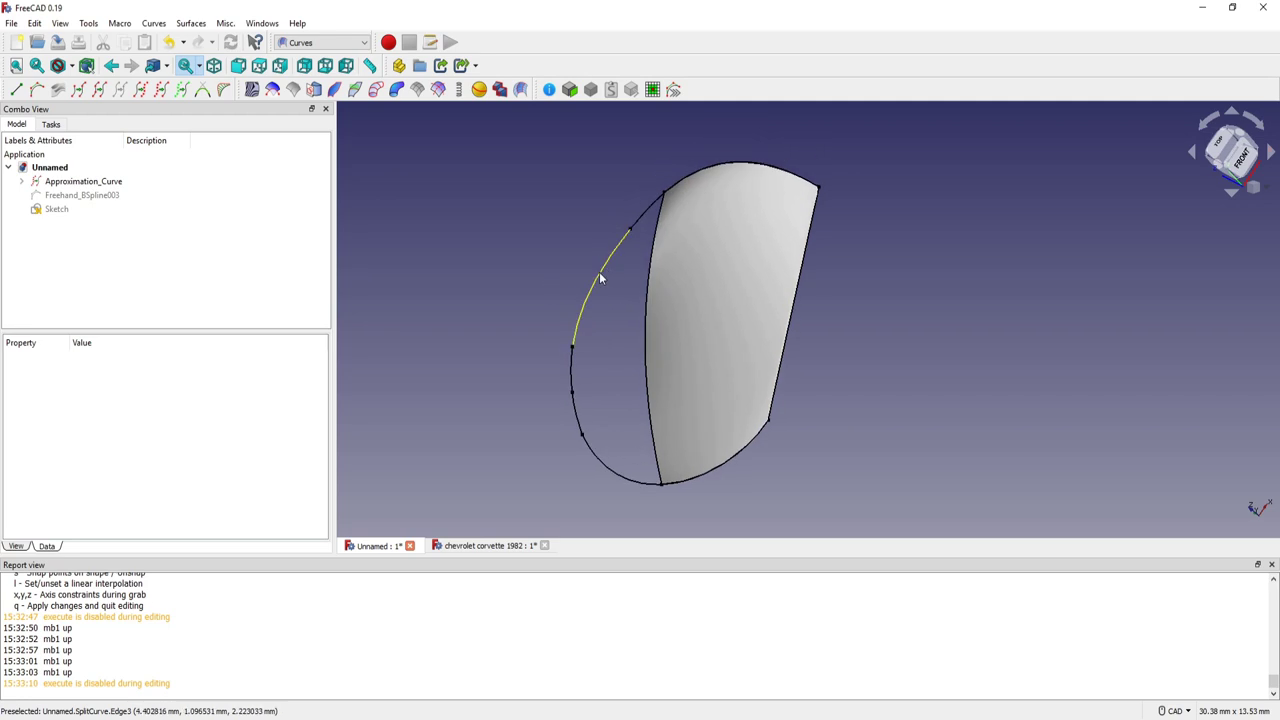
pyautogui.click(600, 278)
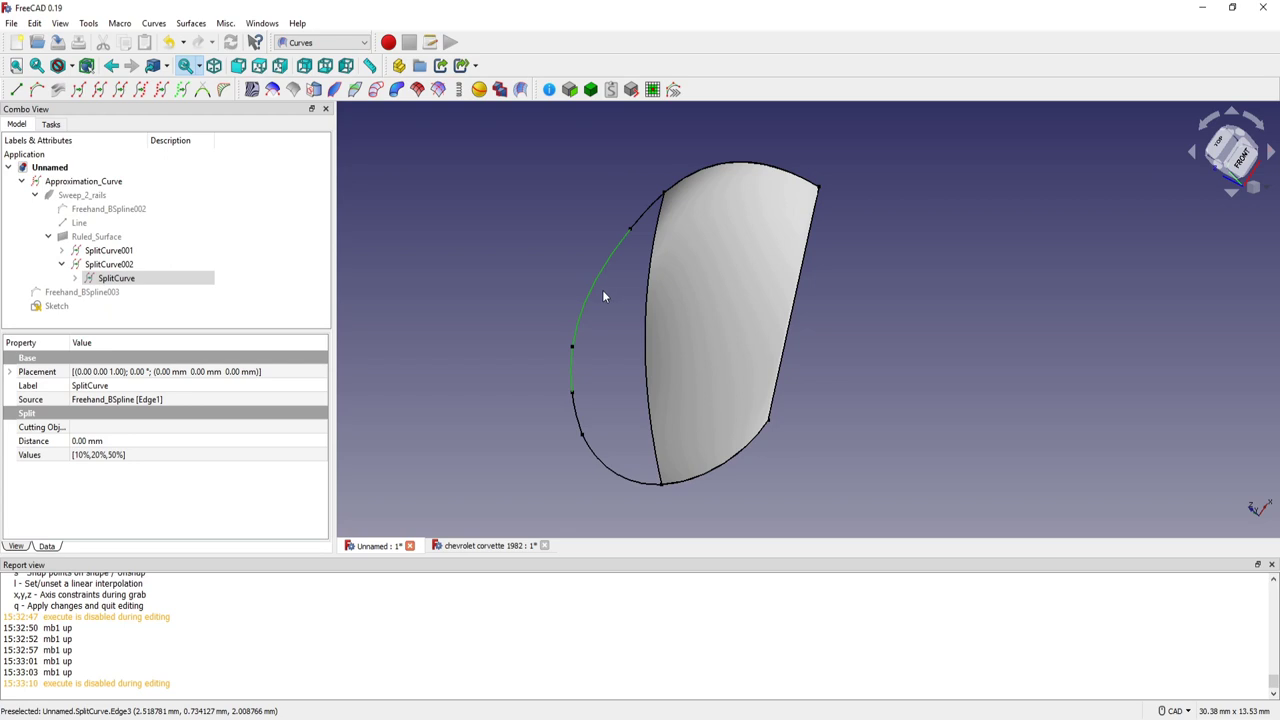
pyautogui.click(336, 90)
pyautogui.scroll(3, 585, 314)
pyautogui.moveTo(571, 308)
pyautogui.mouseDown(button='middle')
pyautogui.moveTo(559, 279)
pyautogui.moveTo(584, 344)
pyautogui.moveTo(606, 360)
pyautogui.moveTo(603, 311)
pyautogui.moveTo(543, 260)
pyautogui.mouseUp(button='middle')
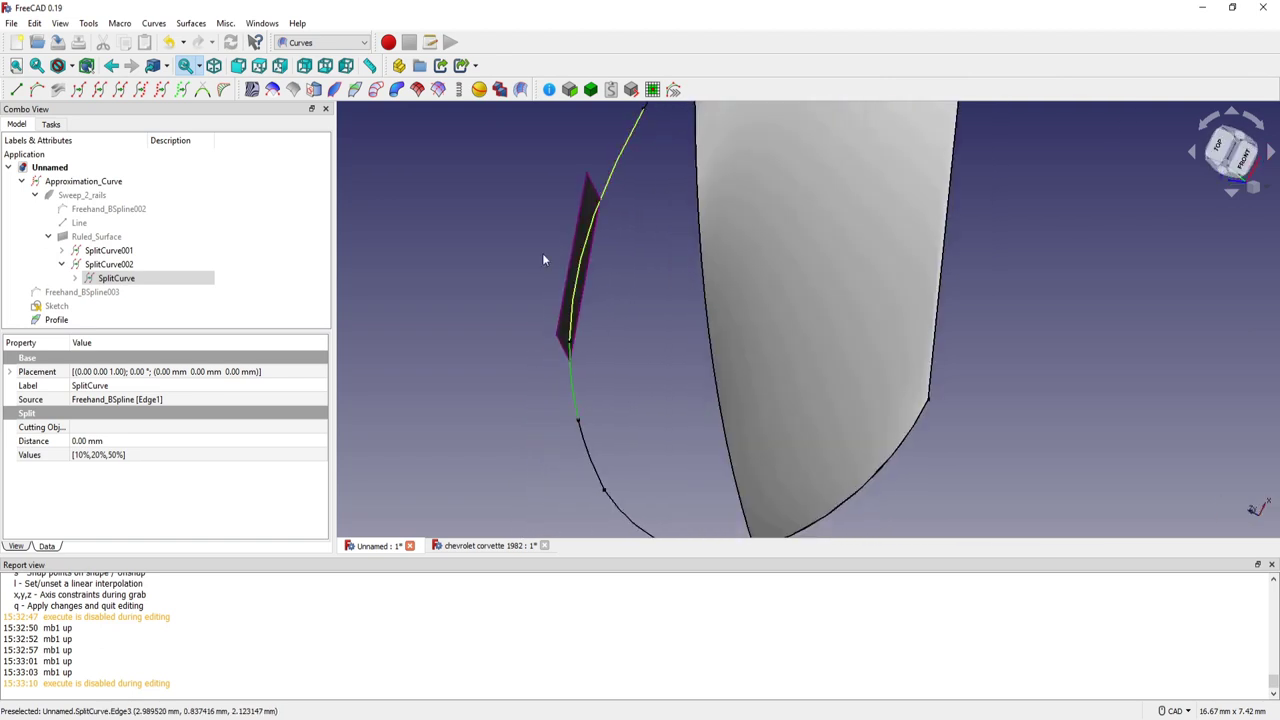
pyautogui.click(60, 319)
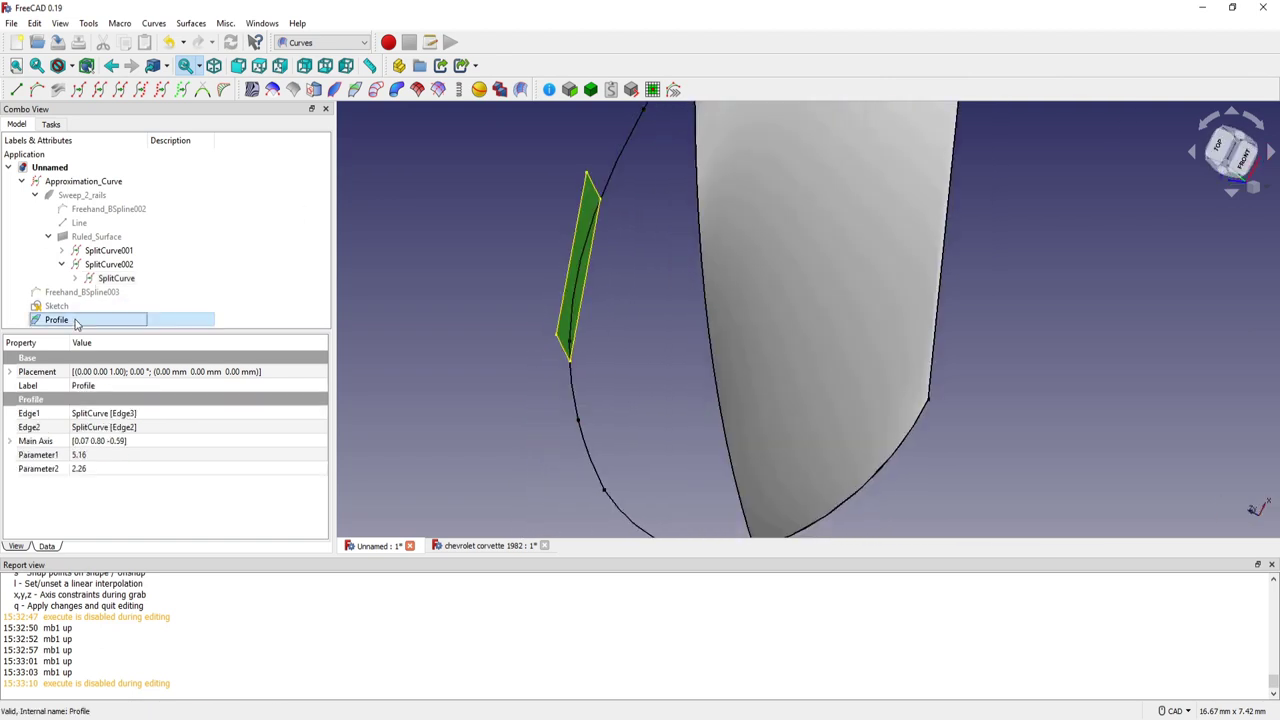
pyautogui.press('Delete')
pyautogui.moveTo(446, 156); pyautogui.dragTo(430, 176, button='middle')
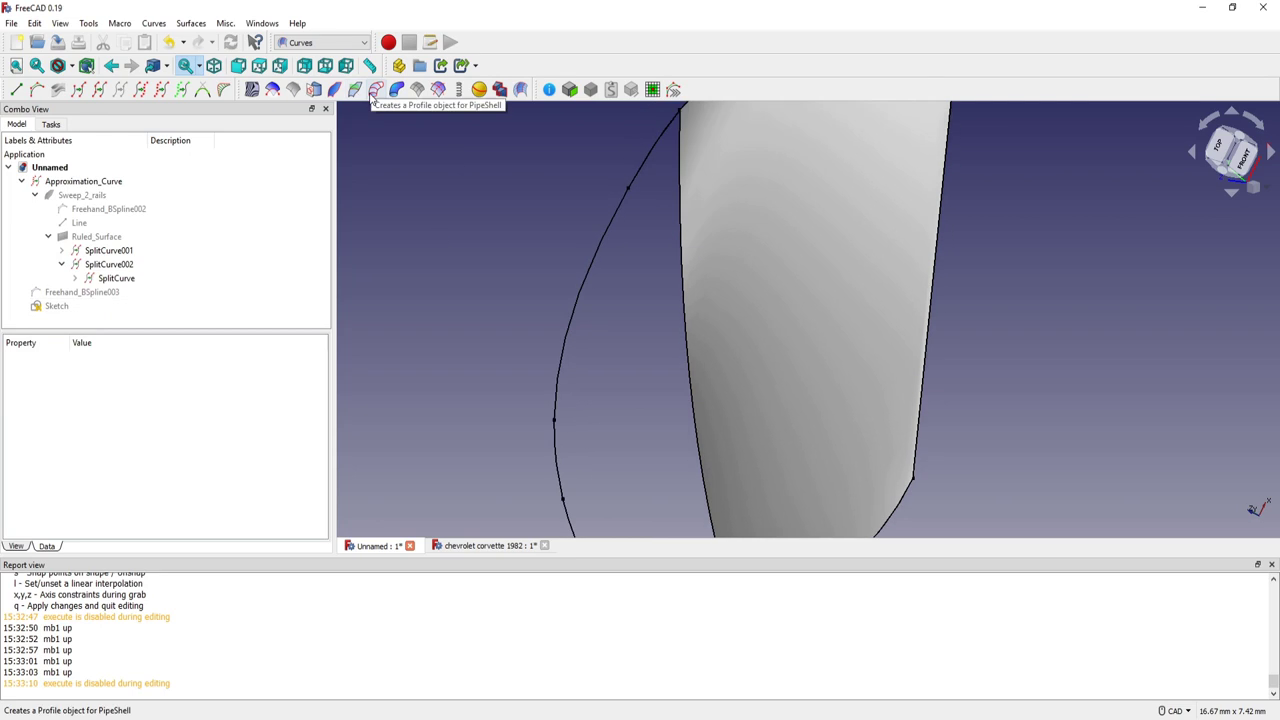
# - Create a PipeShell Profile object on SplitCurve's upper-left Edge3 segment
pyautogui.scroll(-3, 453, 237)
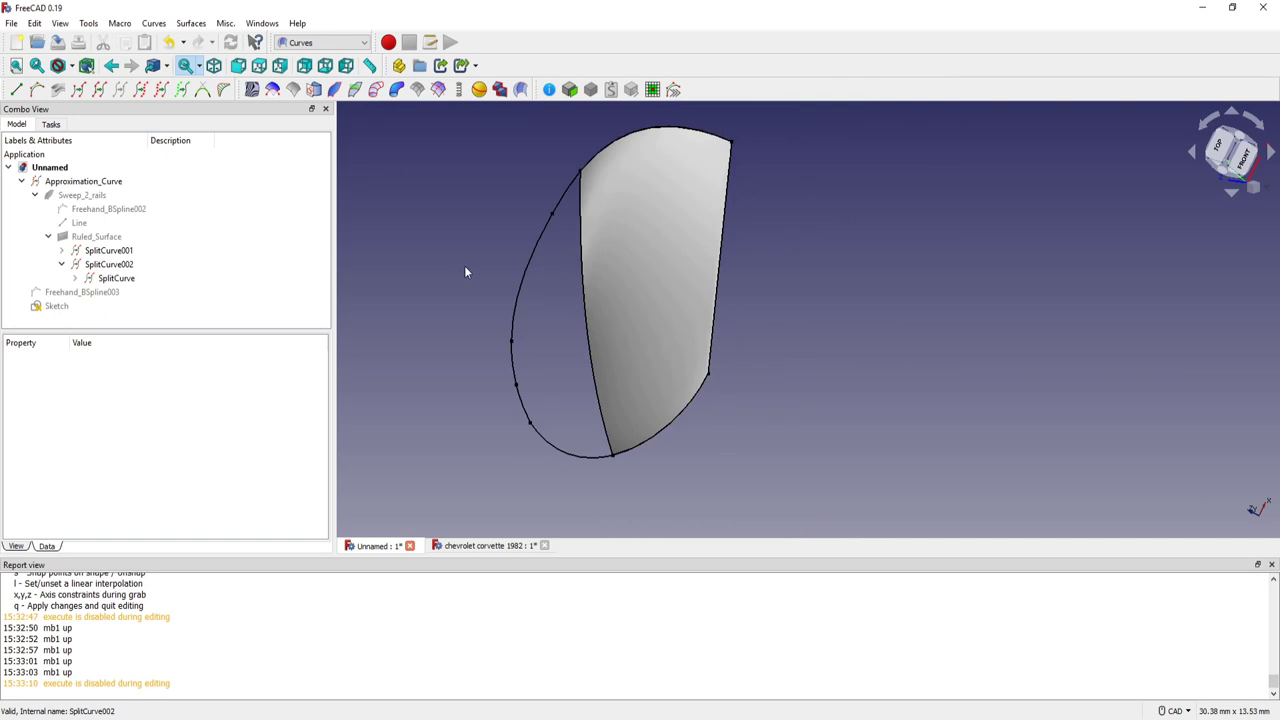
pyautogui.moveTo(464, 265)
pyautogui.mouseDown(button='middle')
pyautogui.moveTo(439, 291)
pyautogui.moveTo(483, 289)
pyautogui.mouseUp(button='middle')
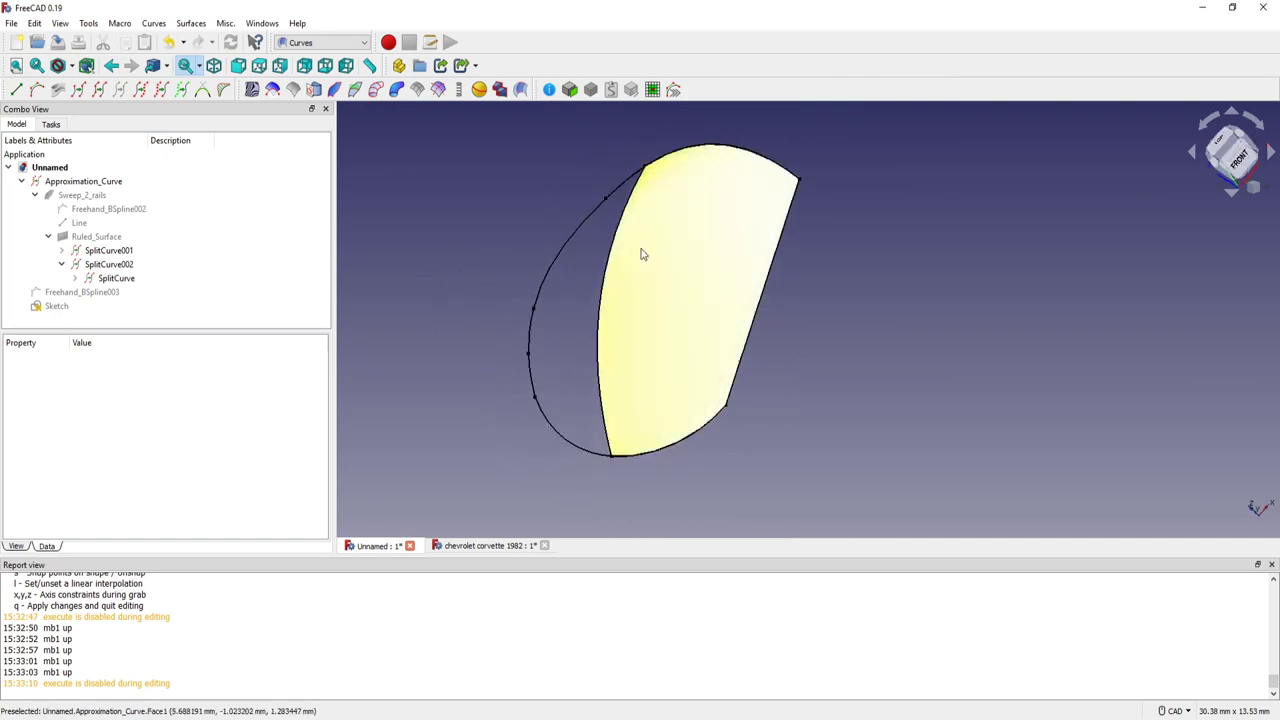
pyautogui.moveTo(574, 283)
pyautogui.mouseDown(button='middle')
pyautogui.moveTo(613, 284)
pyautogui.moveTo(620, 263)
pyautogui.moveTo(577, 283)
pyautogui.moveTo(611, 271)
pyautogui.moveTo(603, 250)
pyautogui.mouseUp(button='middle')
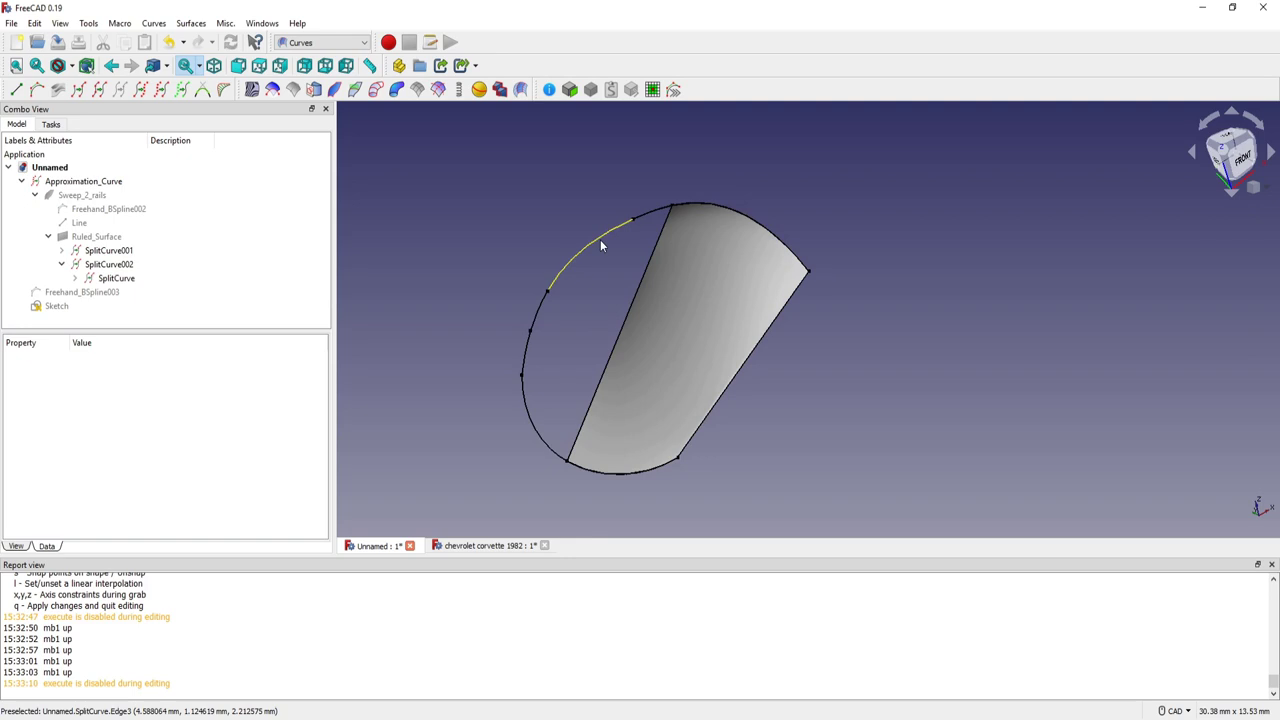
pyautogui.click(601, 245)
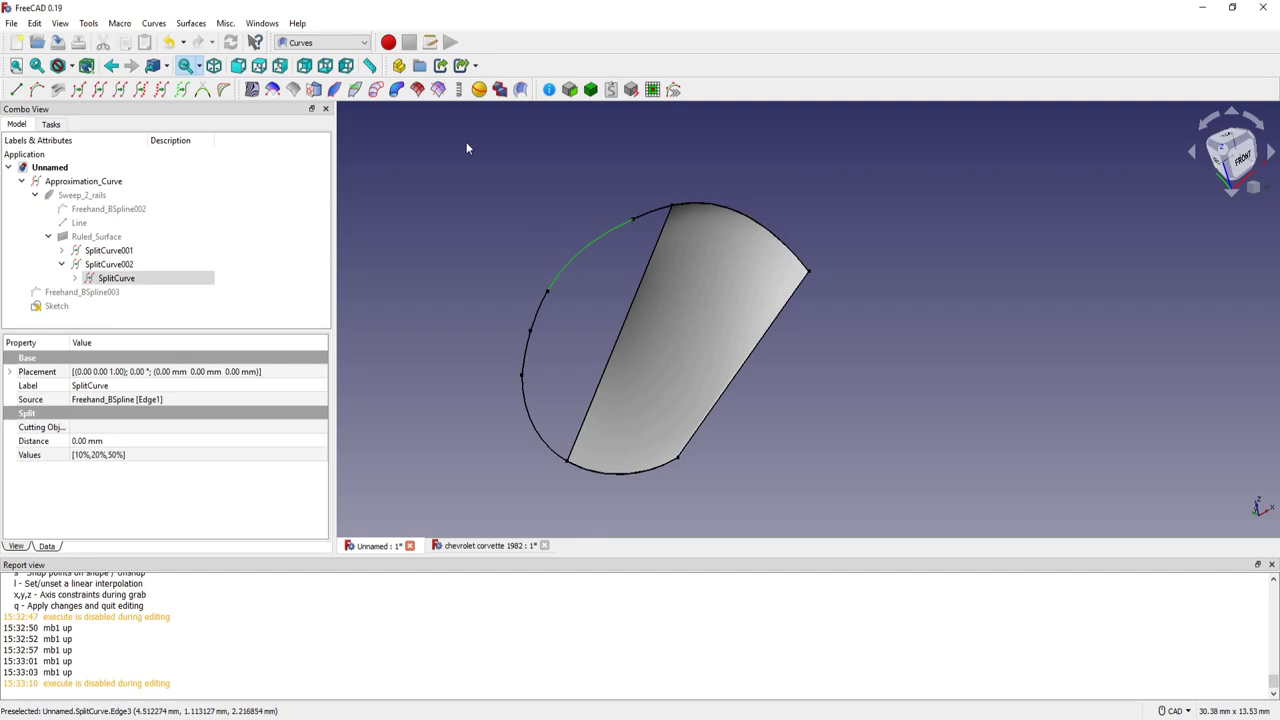
pyautogui.click(376, 91)
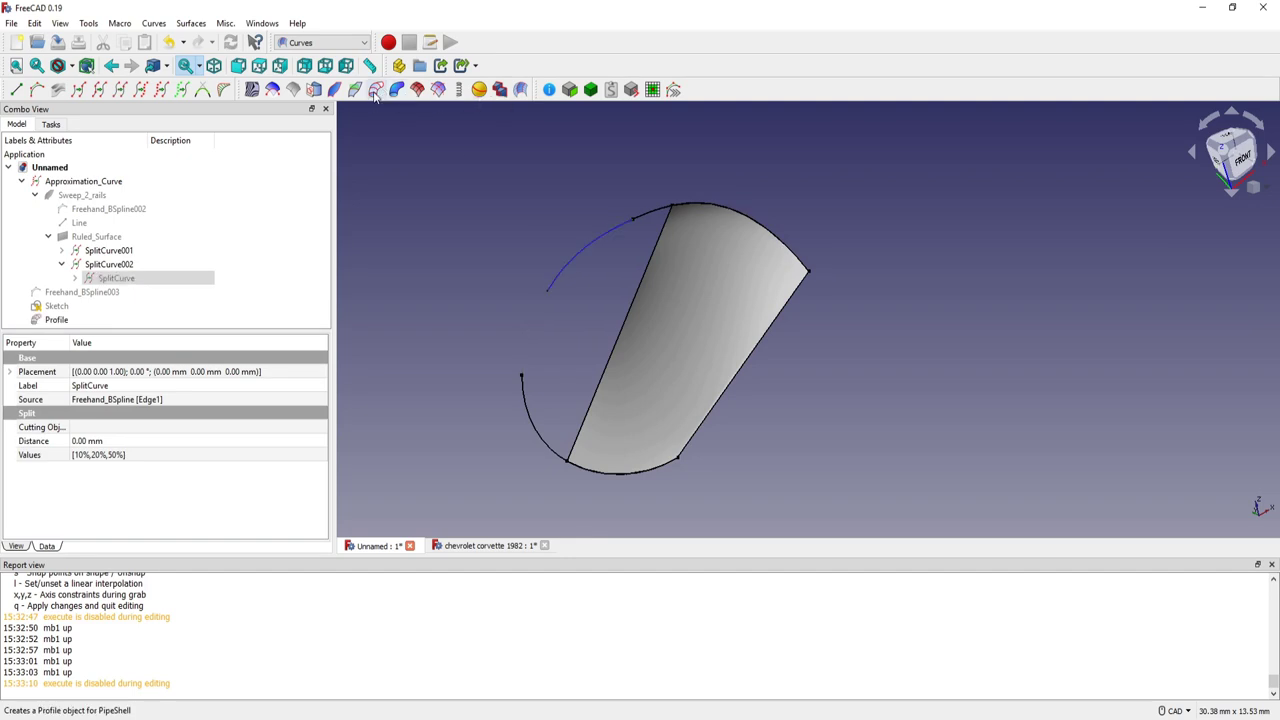
pyautogui.click(57, 321)
pyautogui.click(478, 242)
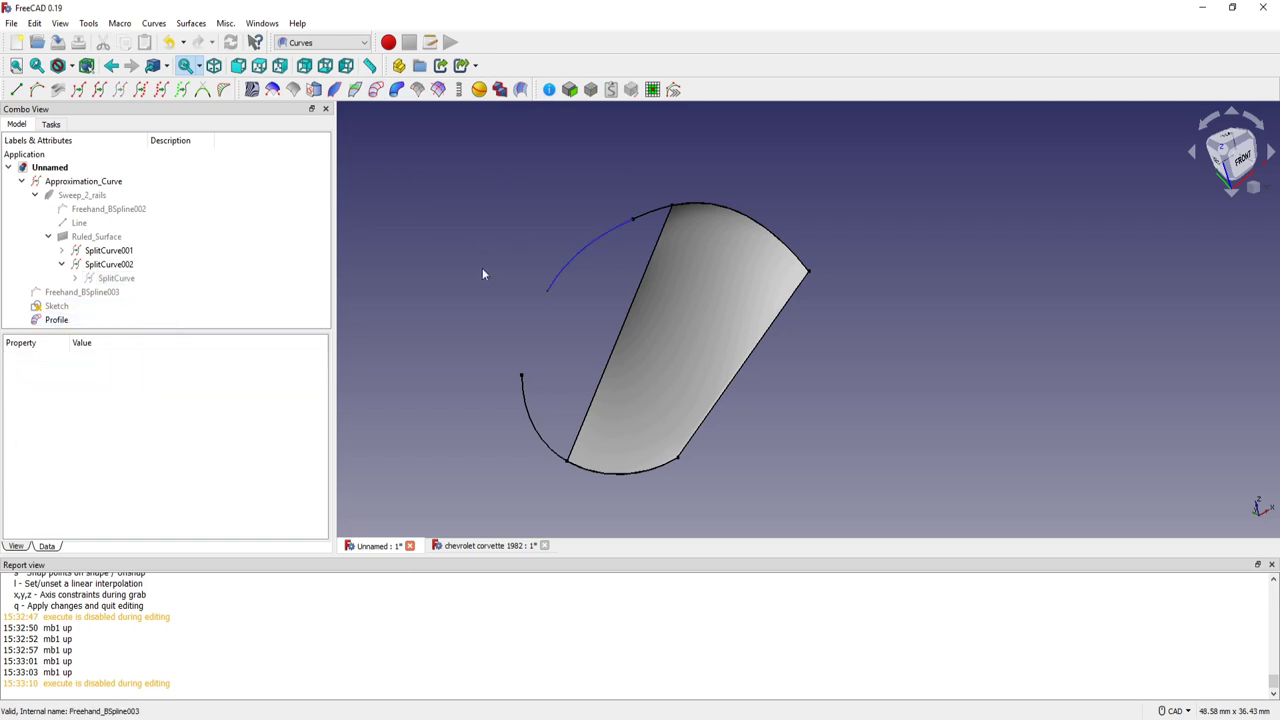
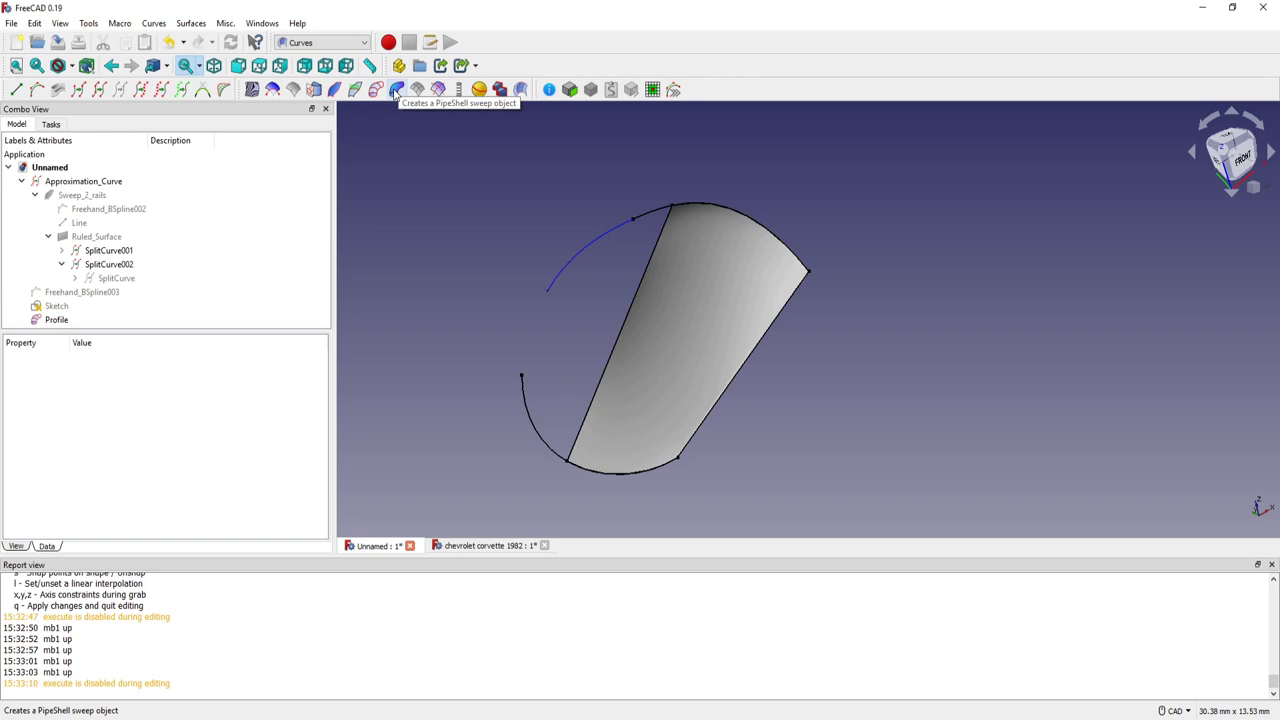
# - Select the Approximation_Curve edge as the sweep path and add Profile as the profile
pyautogui.click(397, 91)
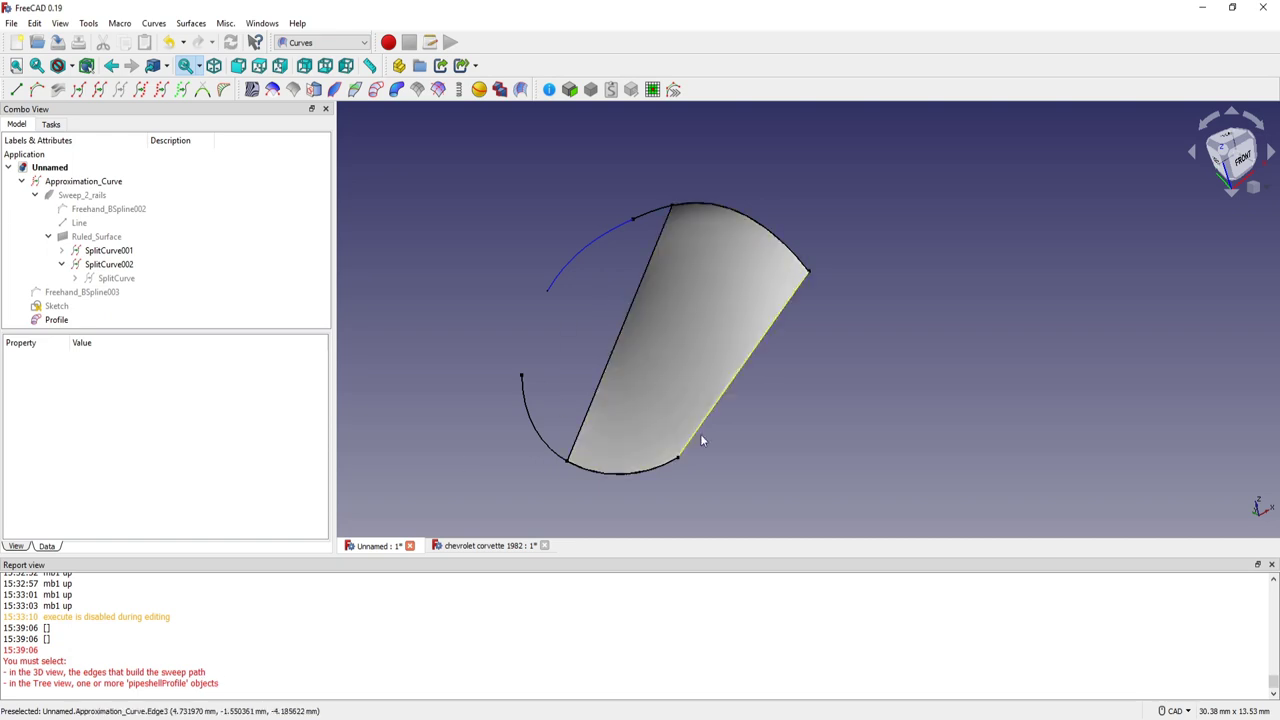
pyautogui.rightClick(737, 398)
pyautogui.click(847, 345)
pyautogui.moveTo(654, 423); pyautogui.dragTo(688, 313, button='middle')
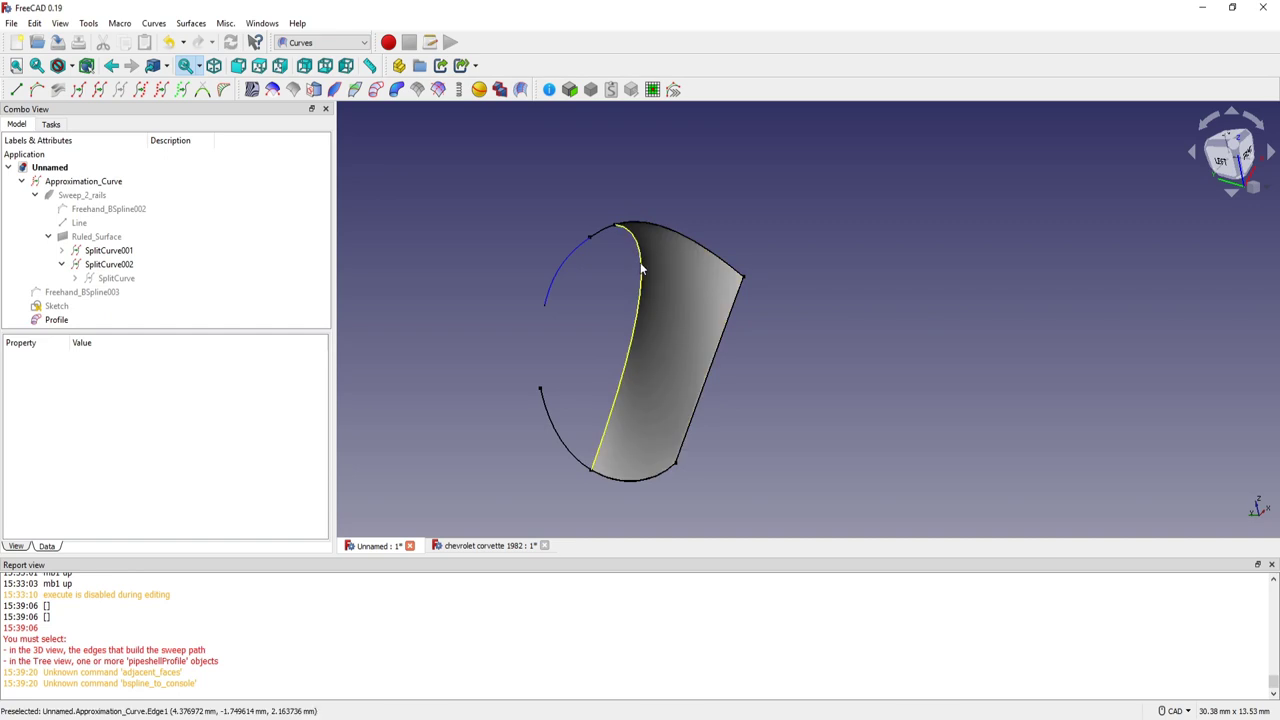
pyautogui.click(642, 268)
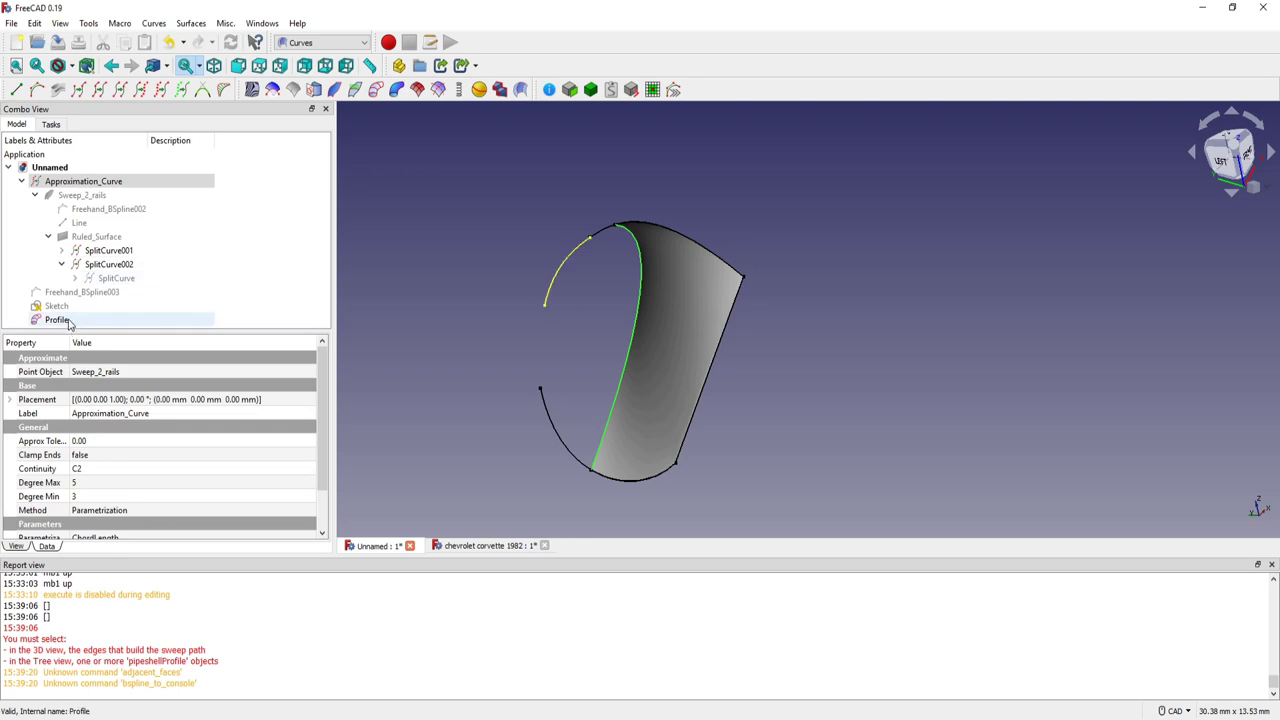
pyautogui.keyDown('ctrl'); pyautogui.click(62, 320); pyautogui.keyUp('ctrl')
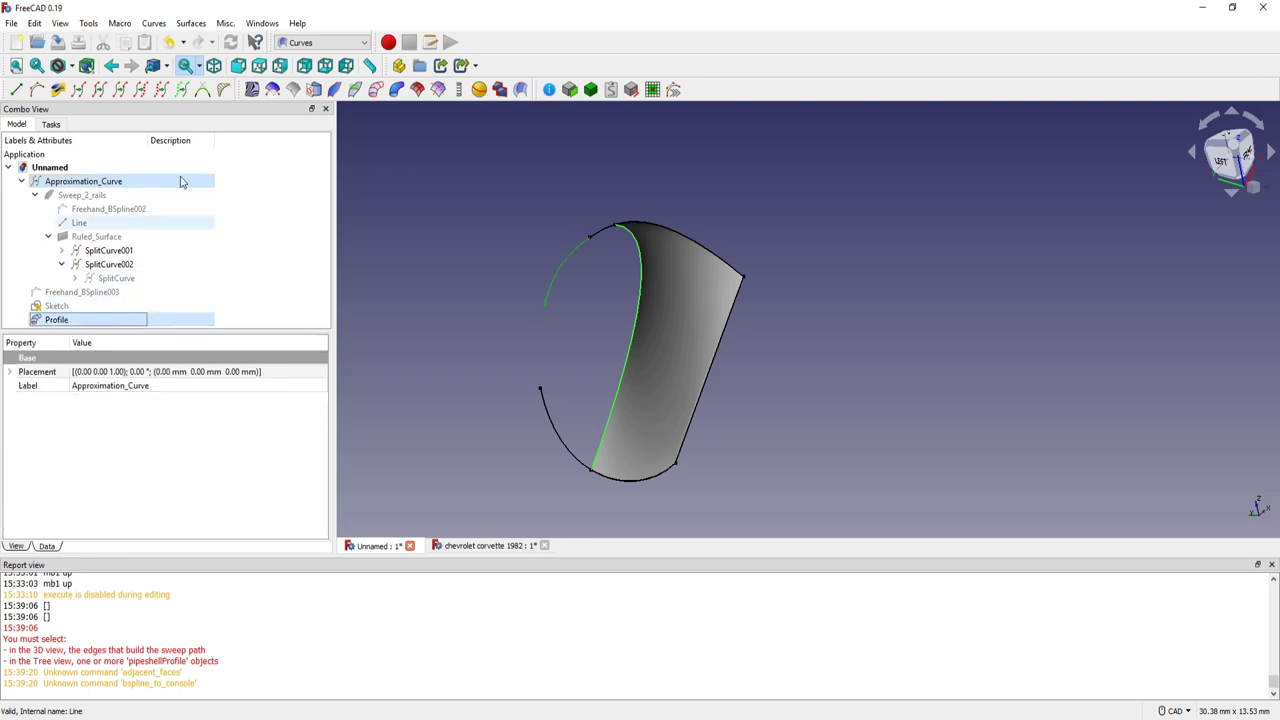
# - Create the PipeShell sweep of Profile along the selected edge
pyautogui.click(396, 89)
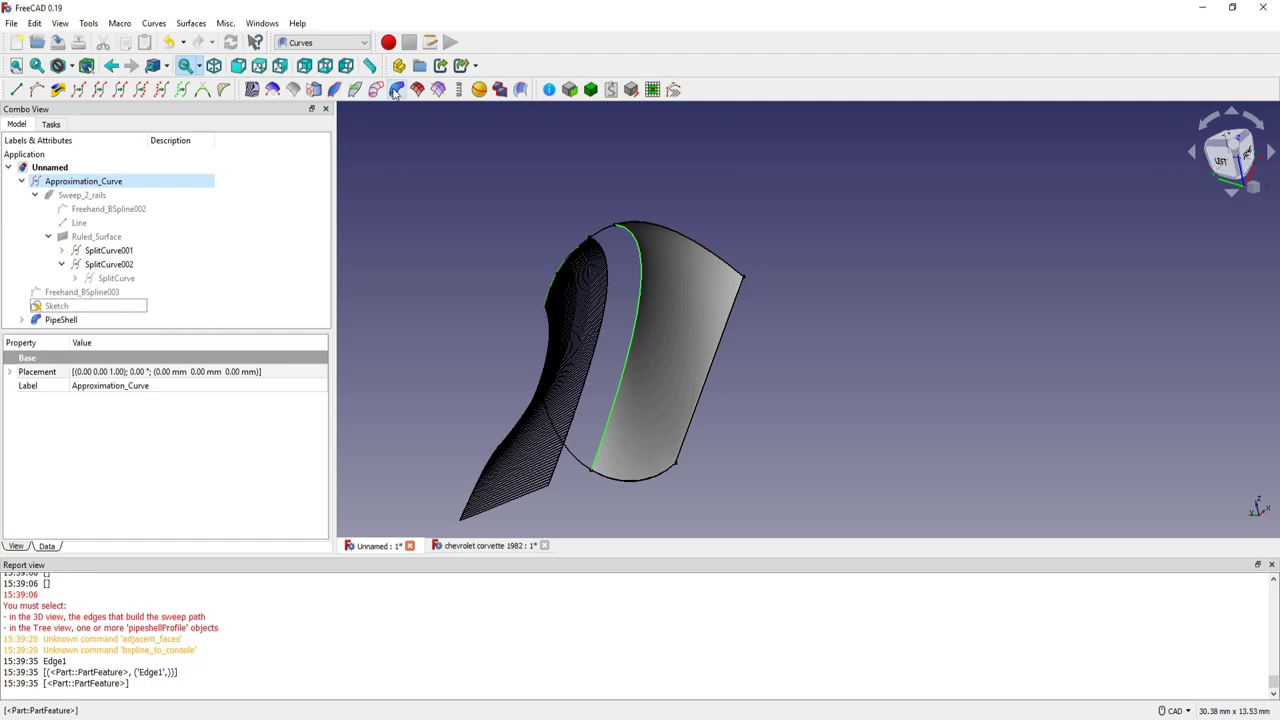
pyautogui.moveTo(533, 327); pyautogui.dragTo(662, 263, button='middle')
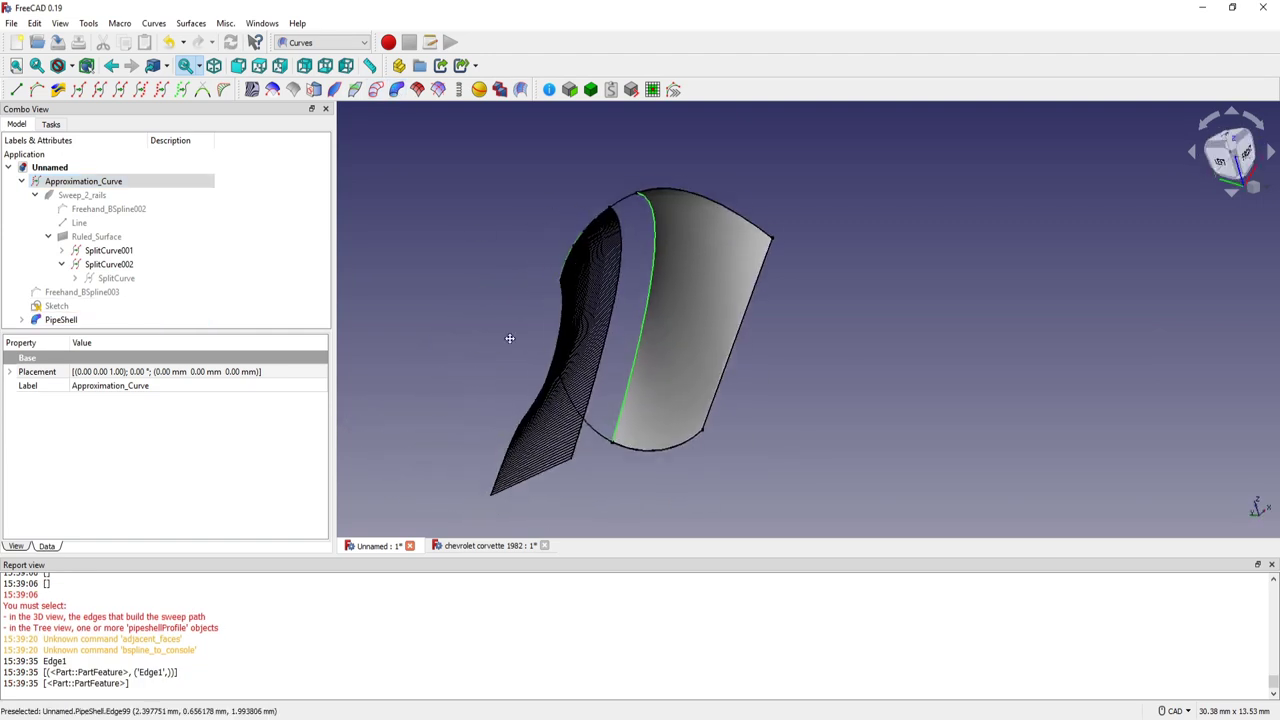
pyautogui.moveTo(662, 263); pyautogui.dragTo(509, 337, button='middle')
# - Change PipeShell's Output property from Sections to Surface
pyautogui.click(72, 321)
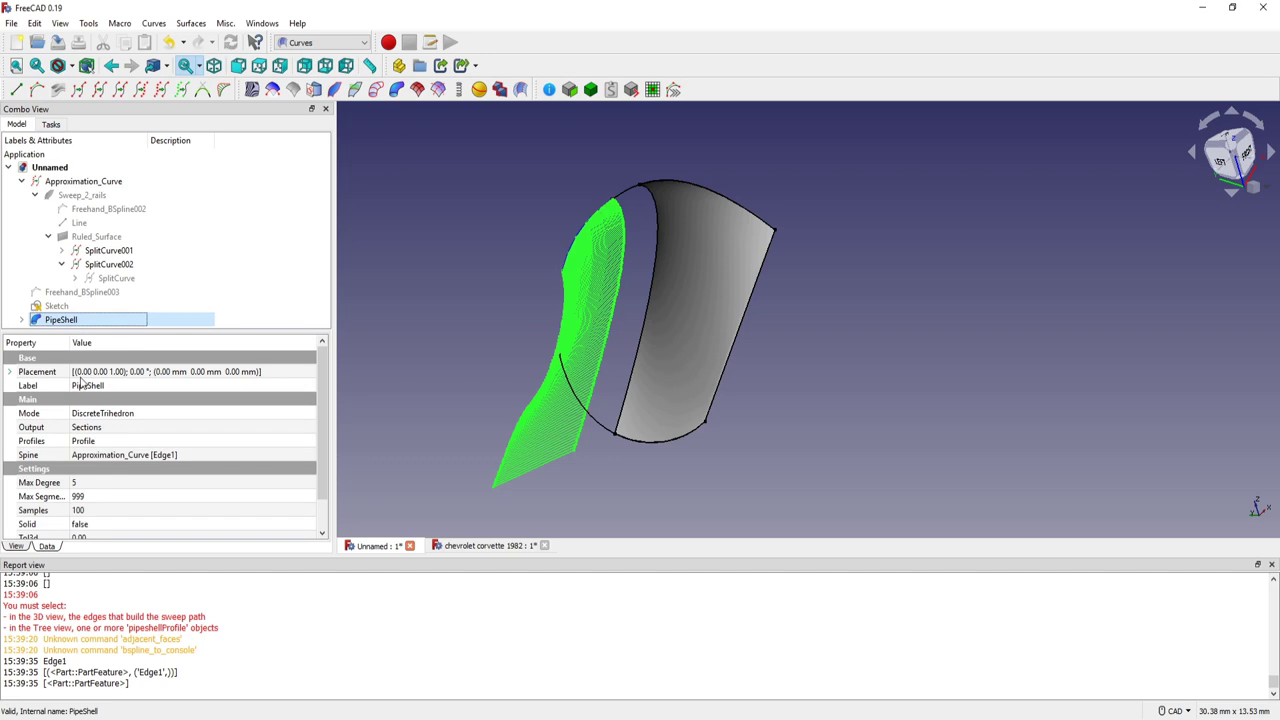
pyautogui.click(121, 430)
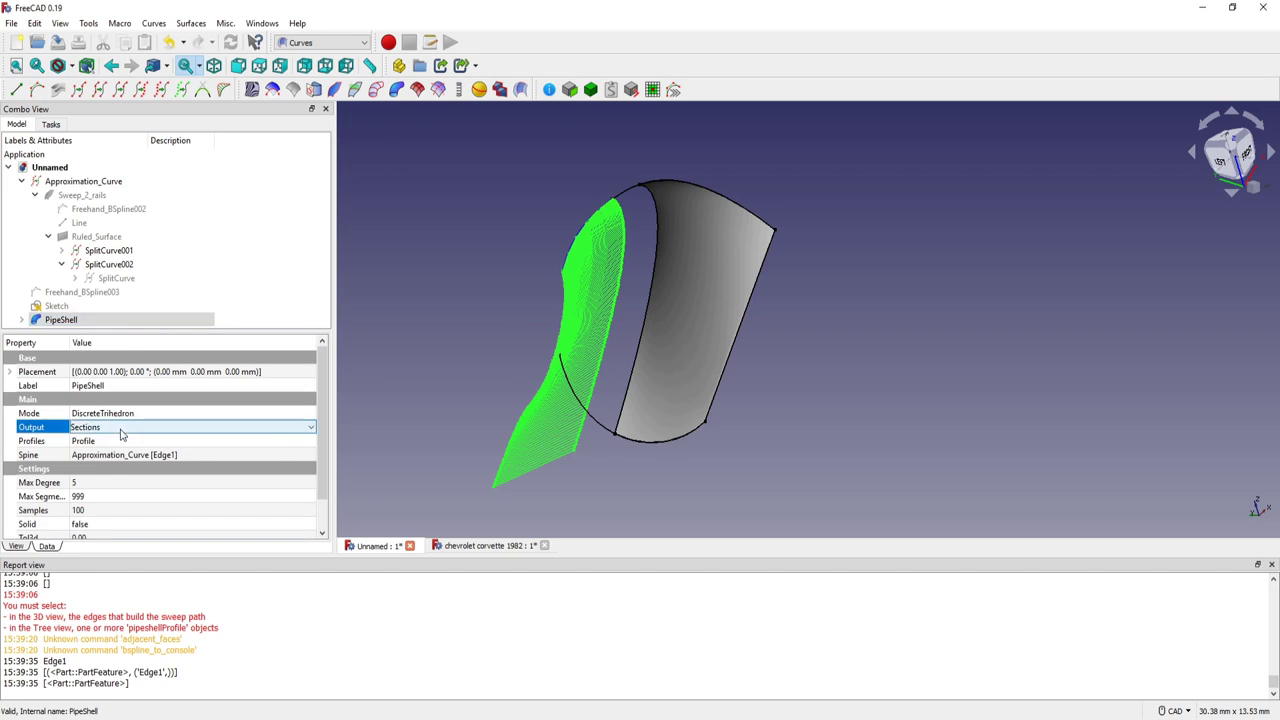
pyautogui.scroll(3, 593, 447)
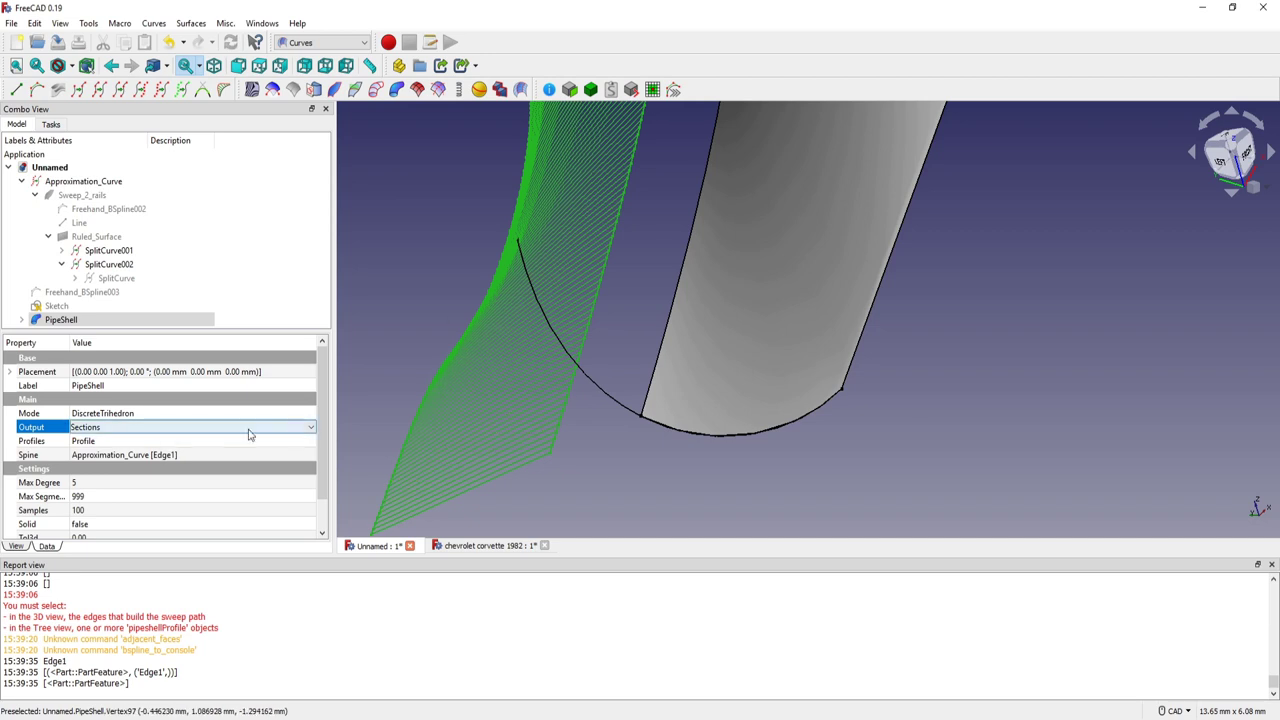
pyautogui.click(309, 430)
pyautogui.click(228, 466)
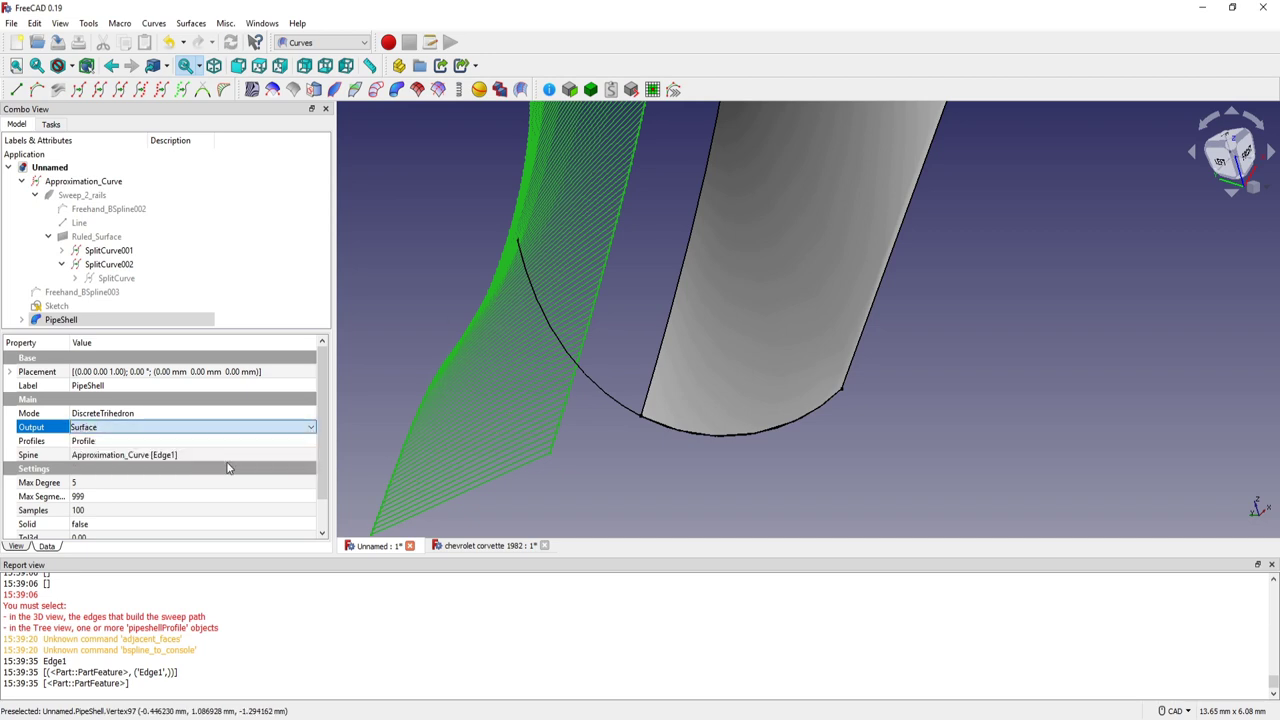
pyautogui.click(383, 326)
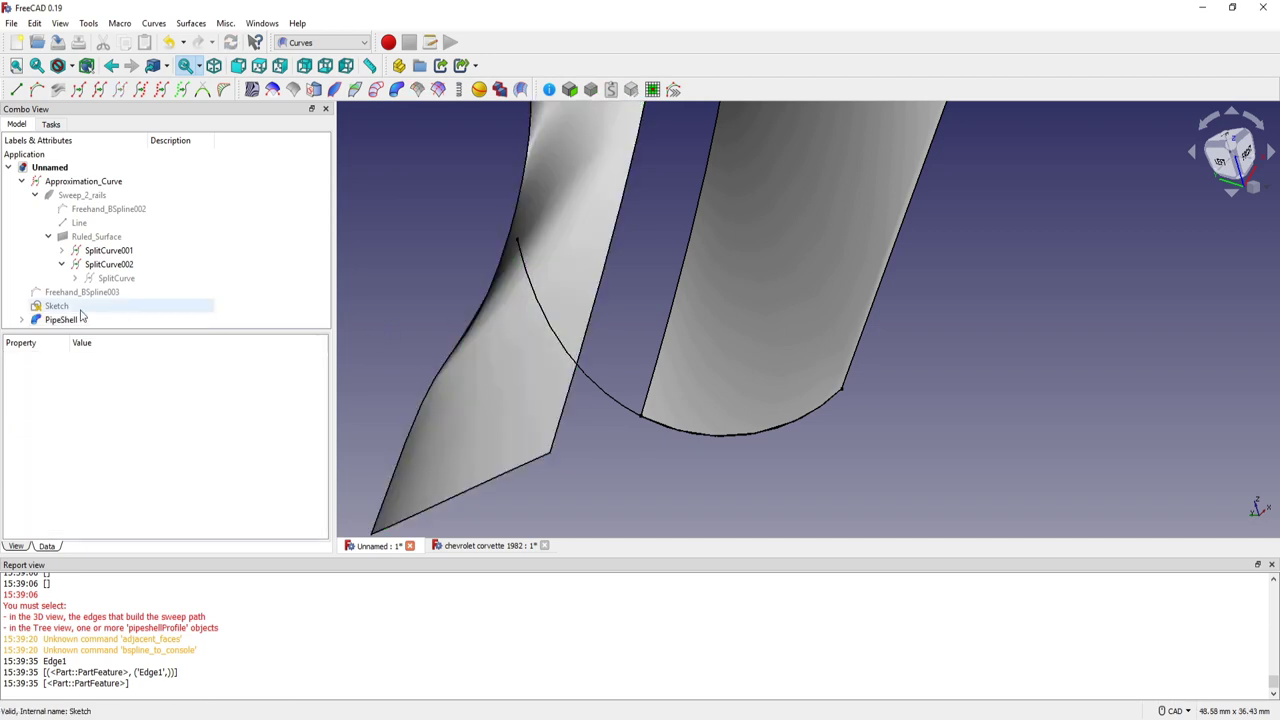
pyautogui.click(130, 320)
pyautogui.moveTo(486, 349)
pyautogui.mouseDown(button='middle')
pyautogui.moveTo(571, 243)
pyautogui.moveTo(498, 290)
pyautogui.moveTo(537, 394)
pyautogui.moveTo(518, 306)
pyautogui.moveTo(577, 249)
pyautogui.moveTo(760, 311)
pyautogui.moveTo(783, 349)
pyautogui.moveTo(676, 292)
pyautogui.moveTo(654, 346)
pyautogui.moveTo(500, 363)
pyautogui.moveTo(483, 390)
pyautogui.mouseUp(button='middle')
pyautogui.click(50, 322)
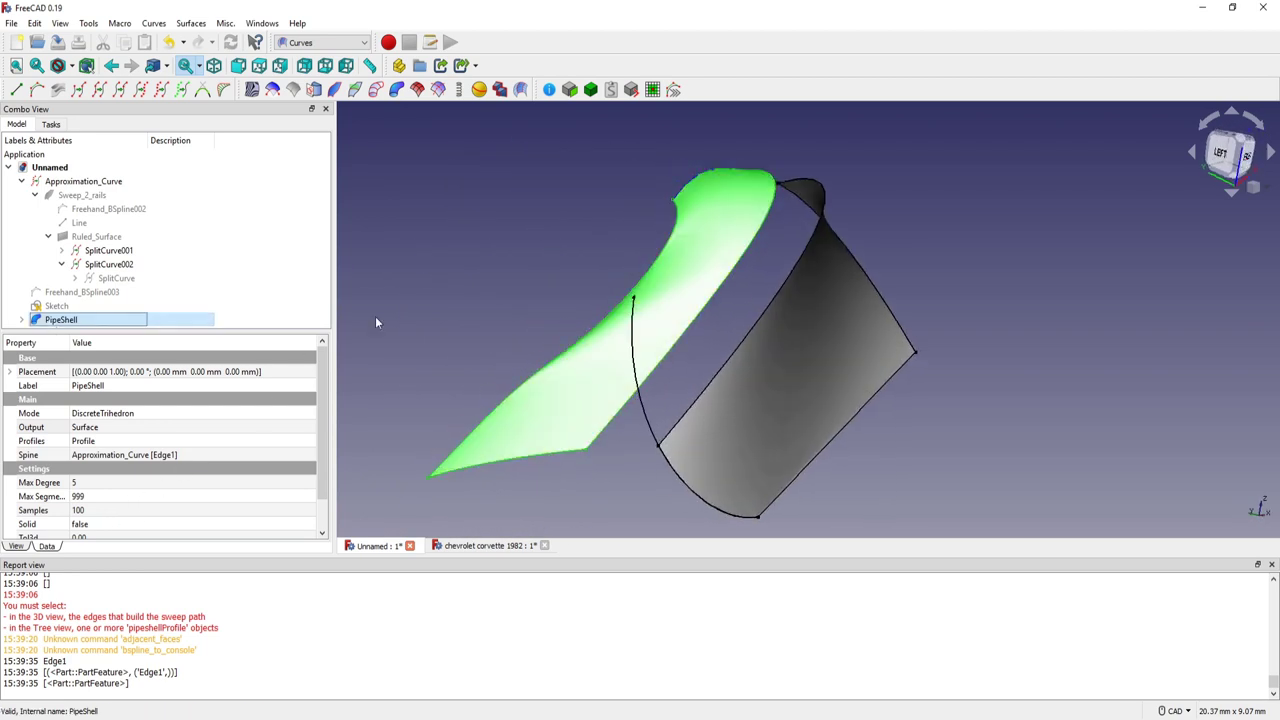
pyautogui.moveTo(376, 322)
pyautogui.mouseDown(button='middle')
pyautogui.moveTo(443, 251)
pyautogui.moveTo(749, 371)
pyautogui.moveTo(808, 320)
pyautogui.moveTo(588, 324)
pyautogui.moveTo(585, 294)
pyautogui.moveTo(588, 357)
pyautogui.moveTo(582, 300)
pyautogui.mouseUp(button='middle')
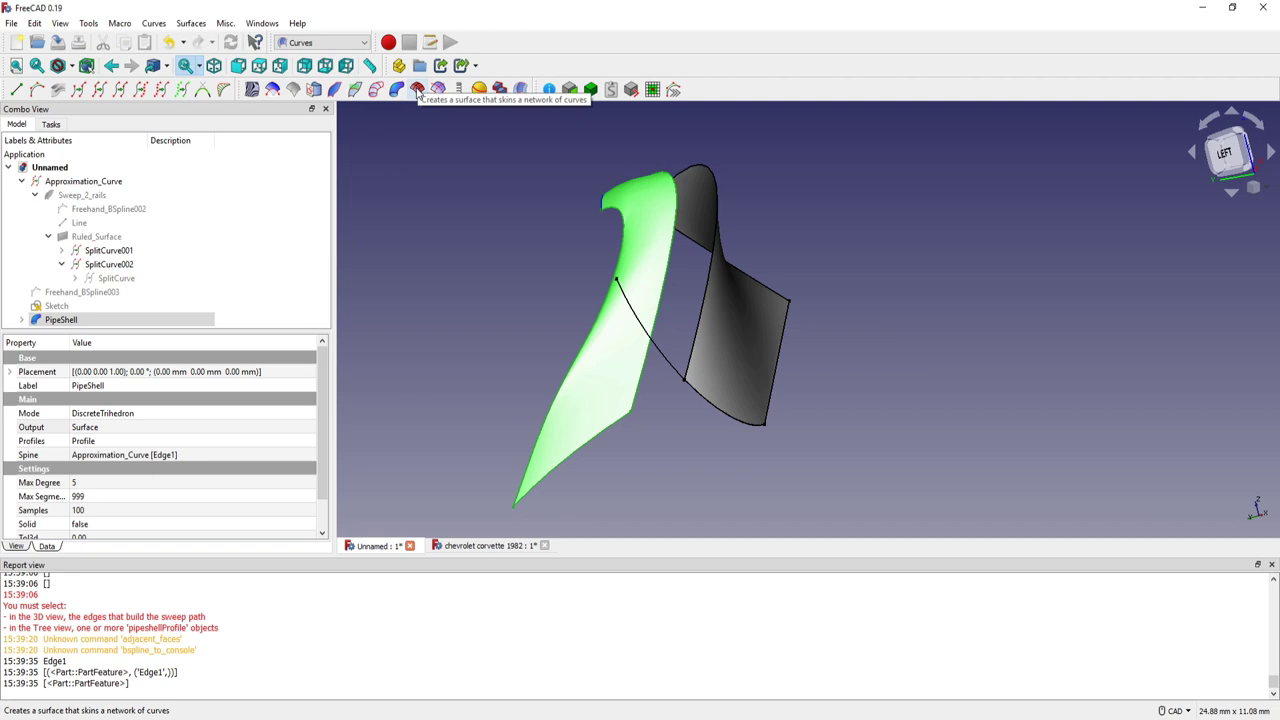
pyautogui.moveTo(502, 208); pyautogui.dragTo(604, 257, button='middle')
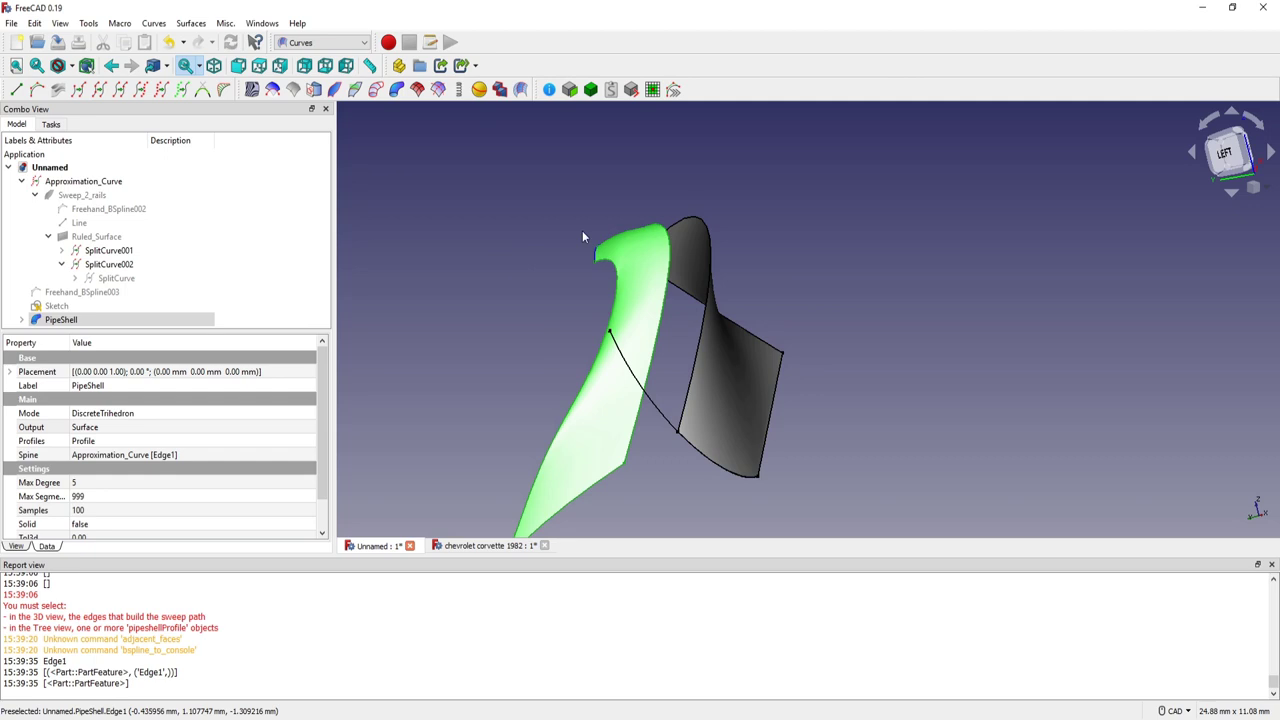
pyautogui.moveTo(631, 262)
pyautogui.mouseDown(button='middle')
pyautogui.moveTo(674, 279)
pyautogui.moveTo(658, 277)
pyautogui.mouseUp(button='middle')
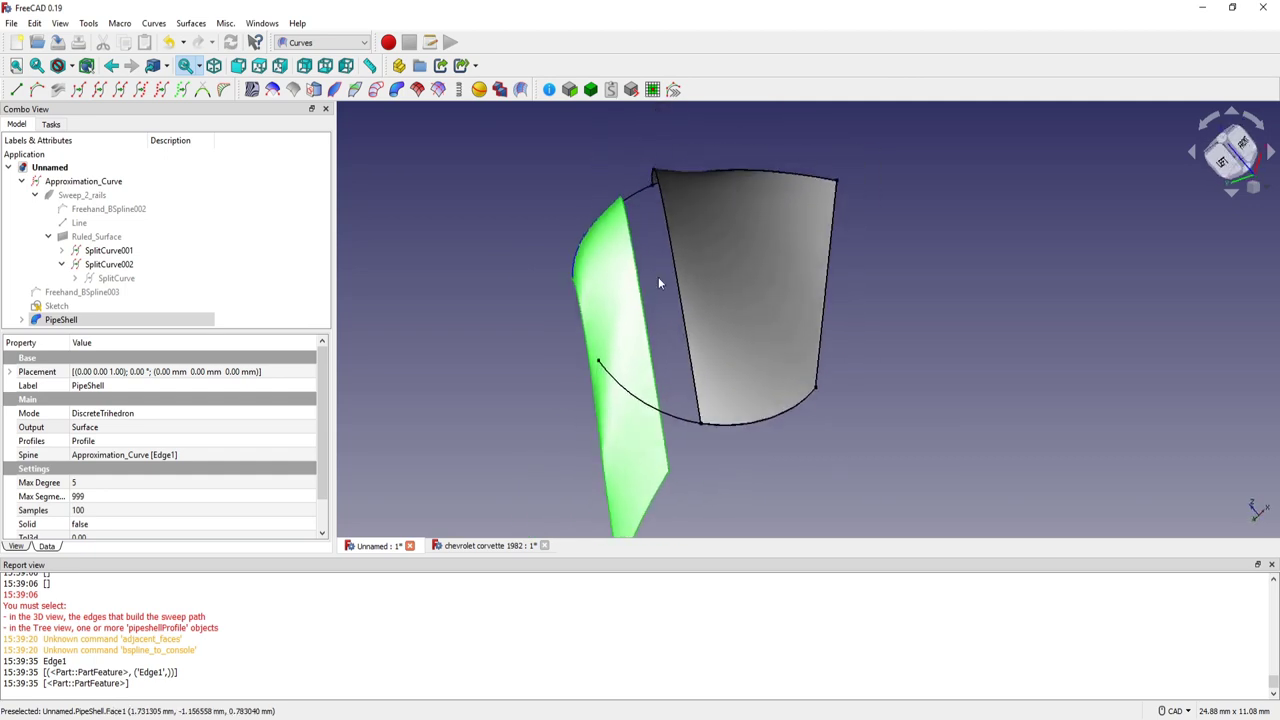
pyautogui.moveTo(832, 292); pyautogui.dragTo(799, 301, button='middle')
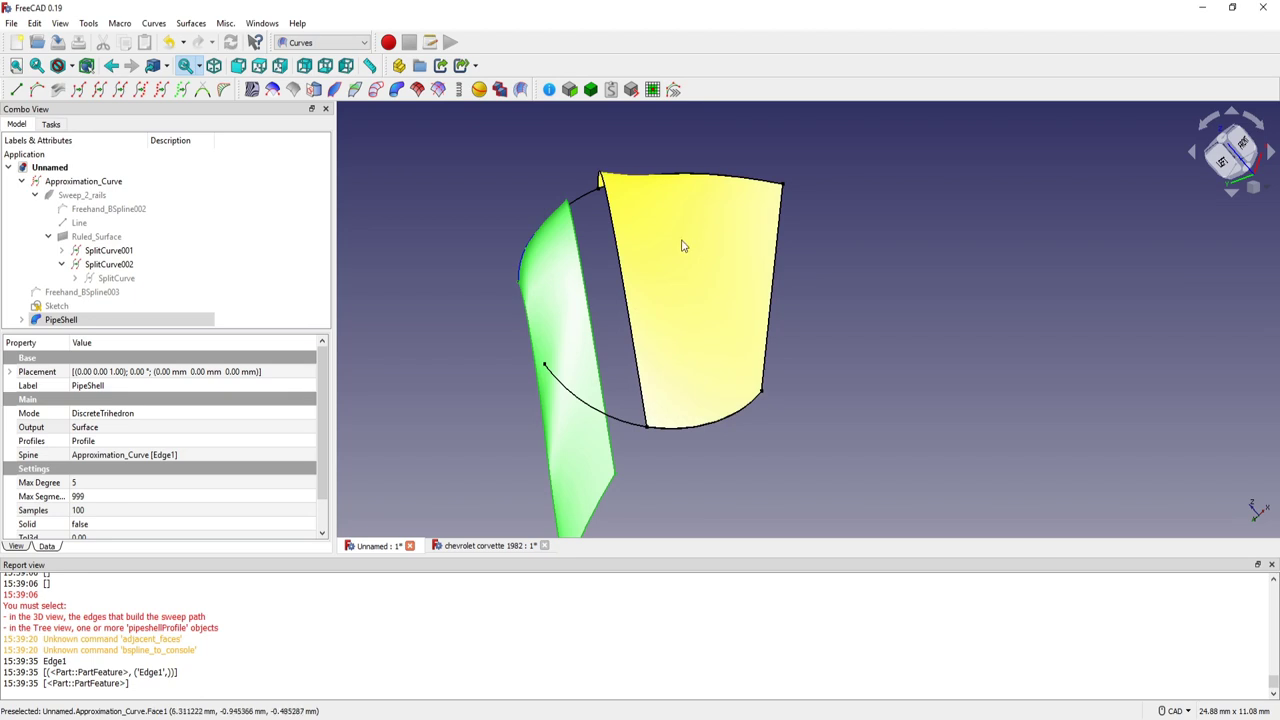
pyautogui.click(520, 300)
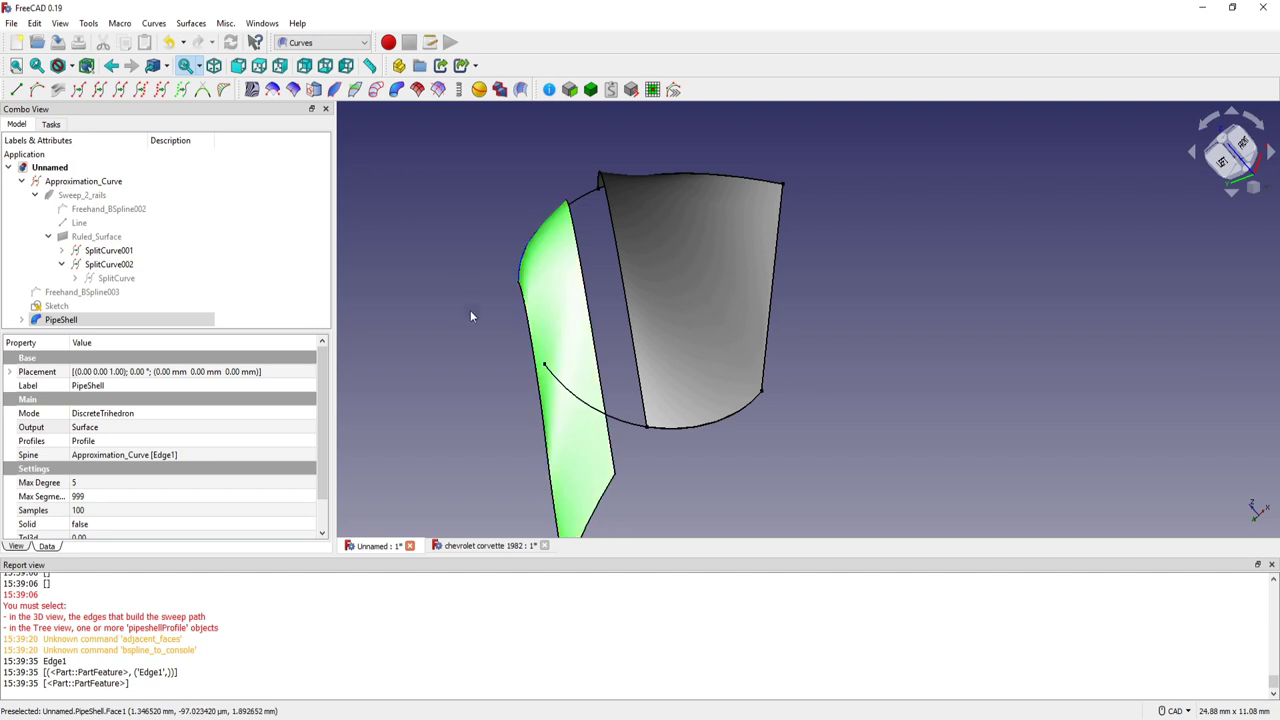
pyautogui.moveTo(470, 310)
pyautogui.mouseDown(button='middle')
pyautogui.moveTo(511, 330)
pyautogui.moveTo(447, 312)
pyautogui.mouseUp(button='middle')
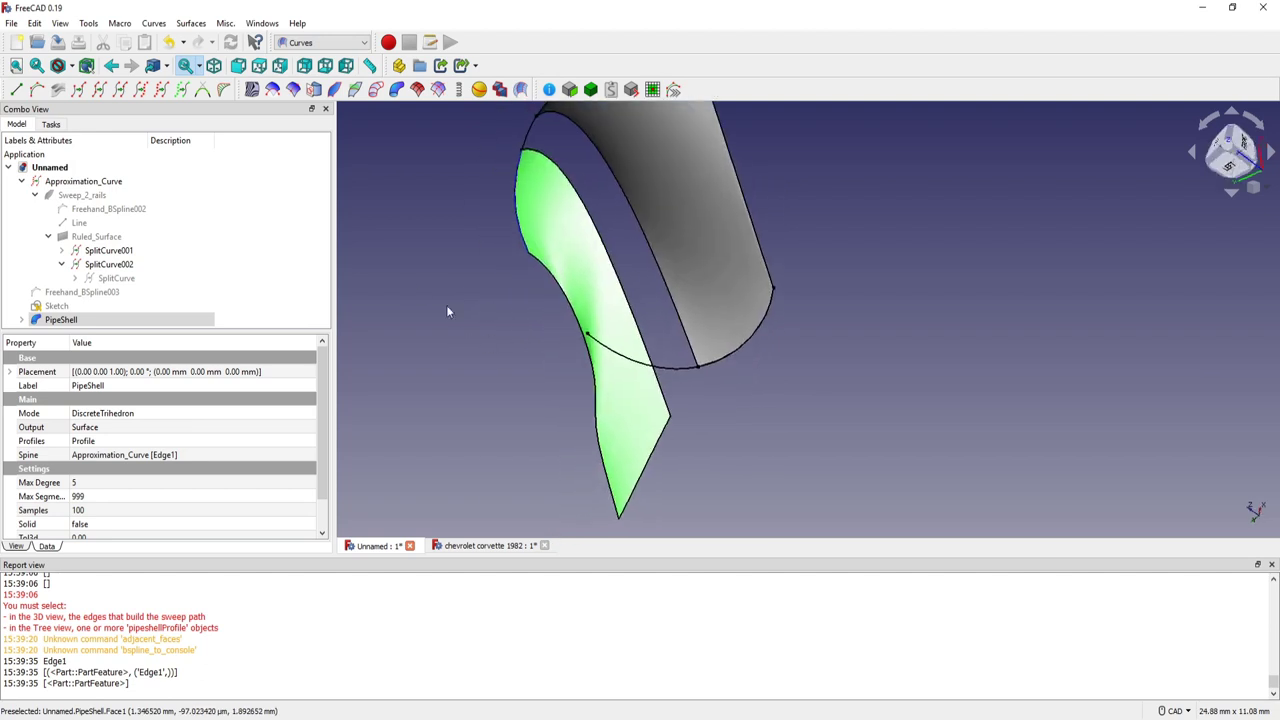
# - Create a 5×5 IsoCurve network on the PipeShell face and recompute
pyautogui.click(293, 90)
pyautogui.moveTo(555, 380)
pyautogui.mouseDown(button='middle')
pyautogui.moveTo(486, 354)
pyautogui.moveTo(374, 354)
pyautogui.moveTo(509, 357)
pyautogui.mouseUp(button='middle')
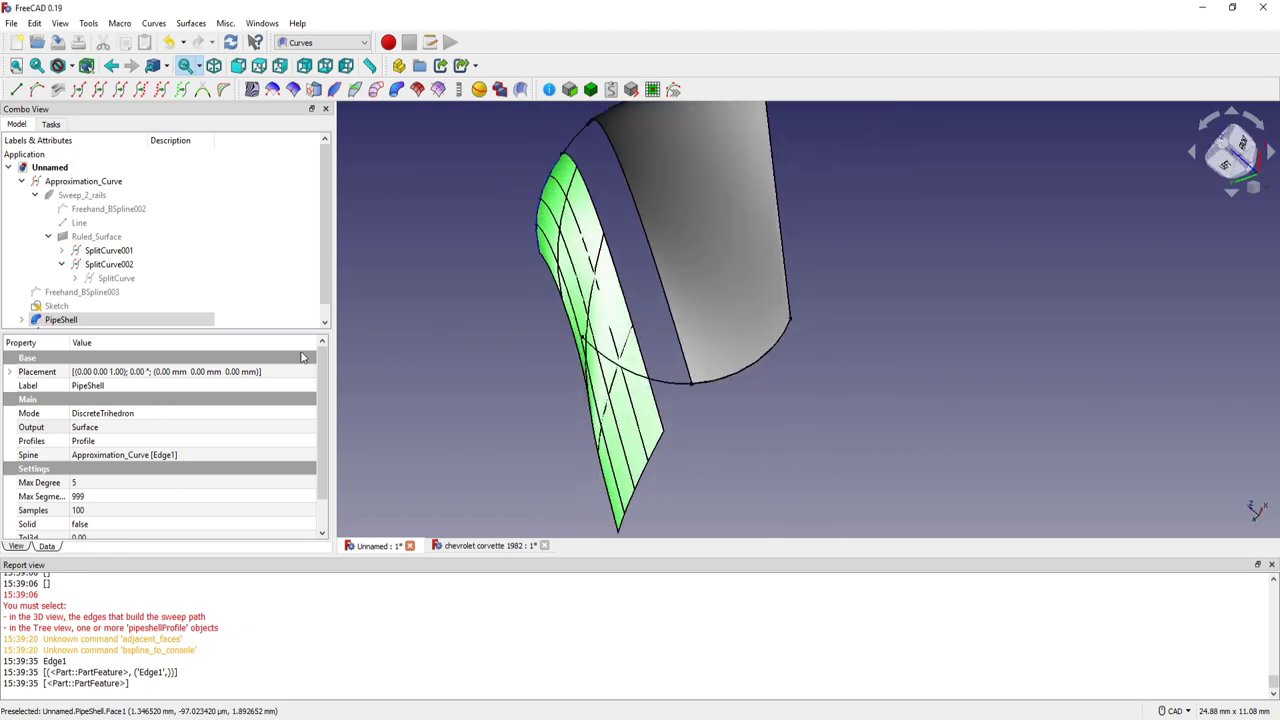
pyautogui.scroll(-1, 308, 283)
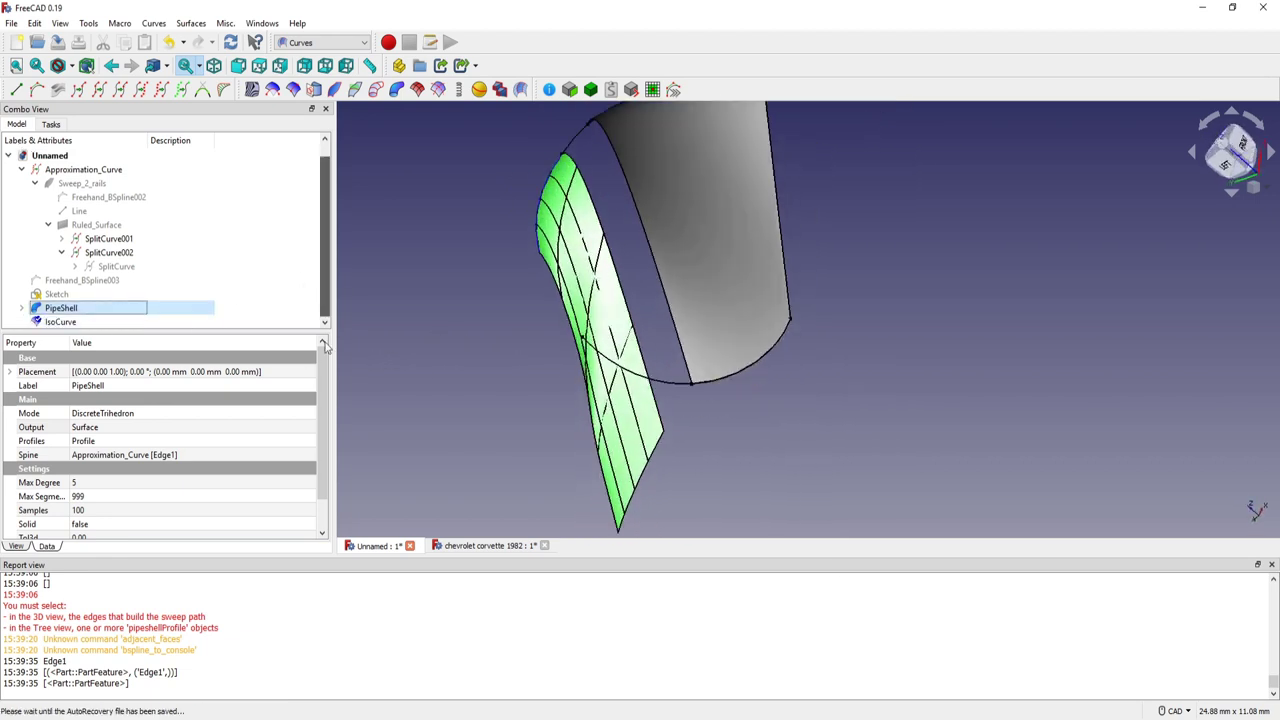
pyautogui.click(88, 322)
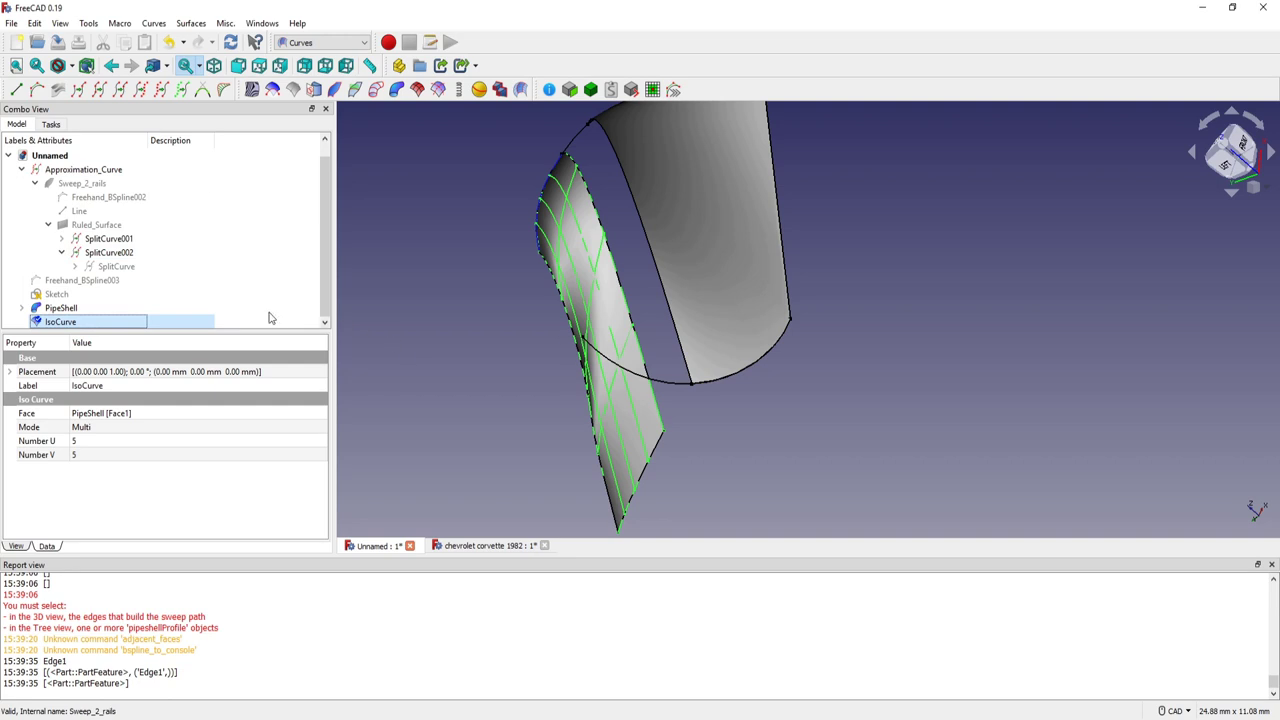
pyautogui.click(230, 44)
# - Hide the PipeShell surface and select the IsoCurve object
pyautogui.moveTo(488, 338); pyautogui.dragTo(466, 309, button='middle')
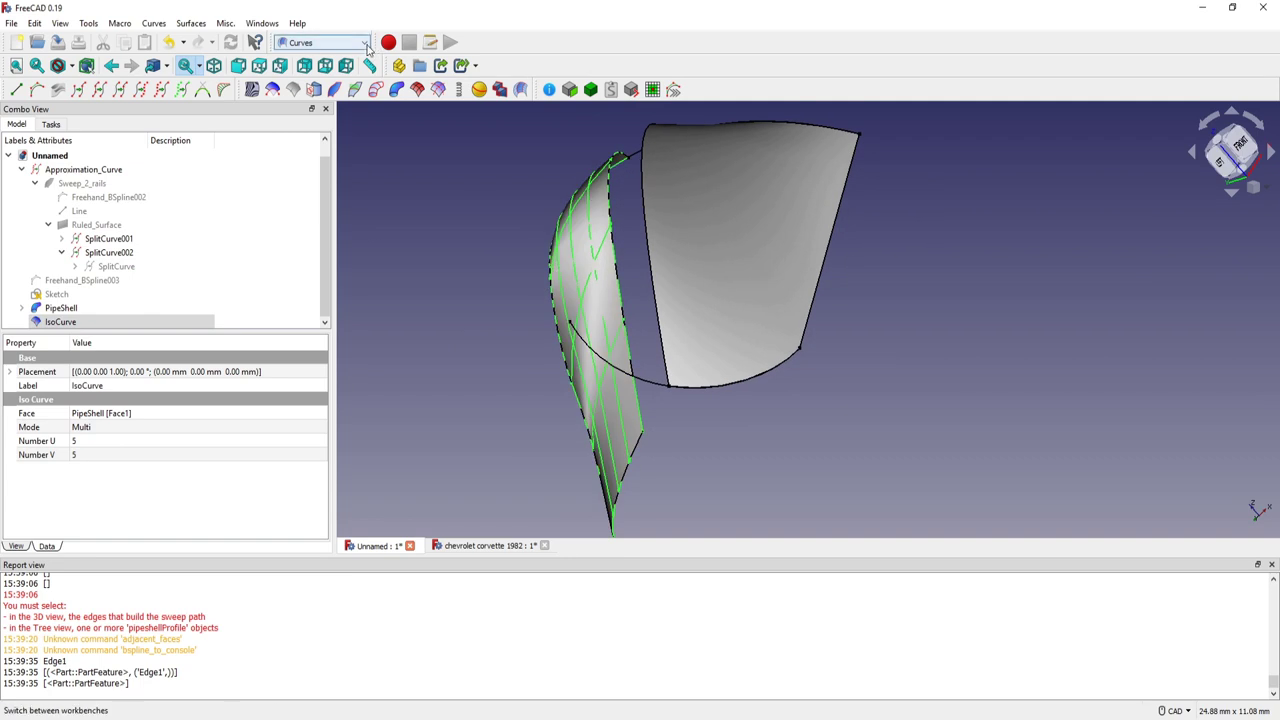
pyautogui.click(616, 309)
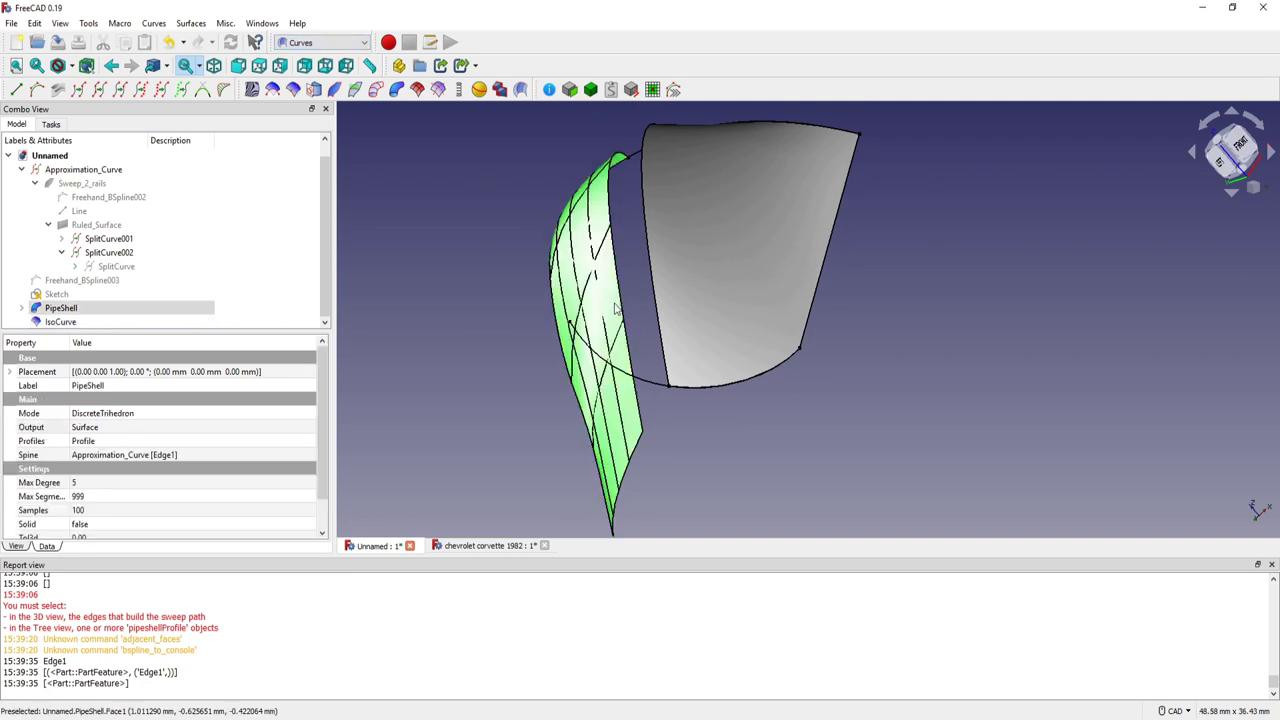
pyautogui.press('space')
pyautogui.click(70, 323)
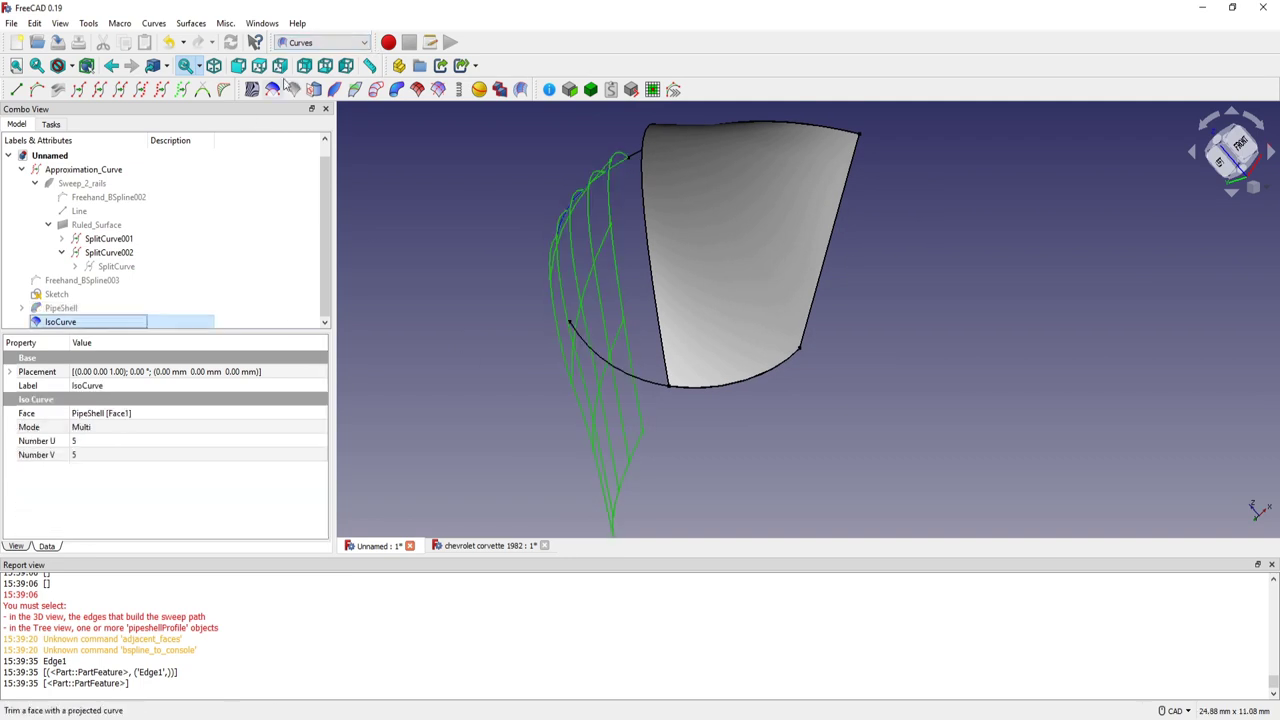
pyautogui.click(320, 42)
# - Switch to the Draft workbench and turn off the drawing grid
pyautogui.press('Escape')
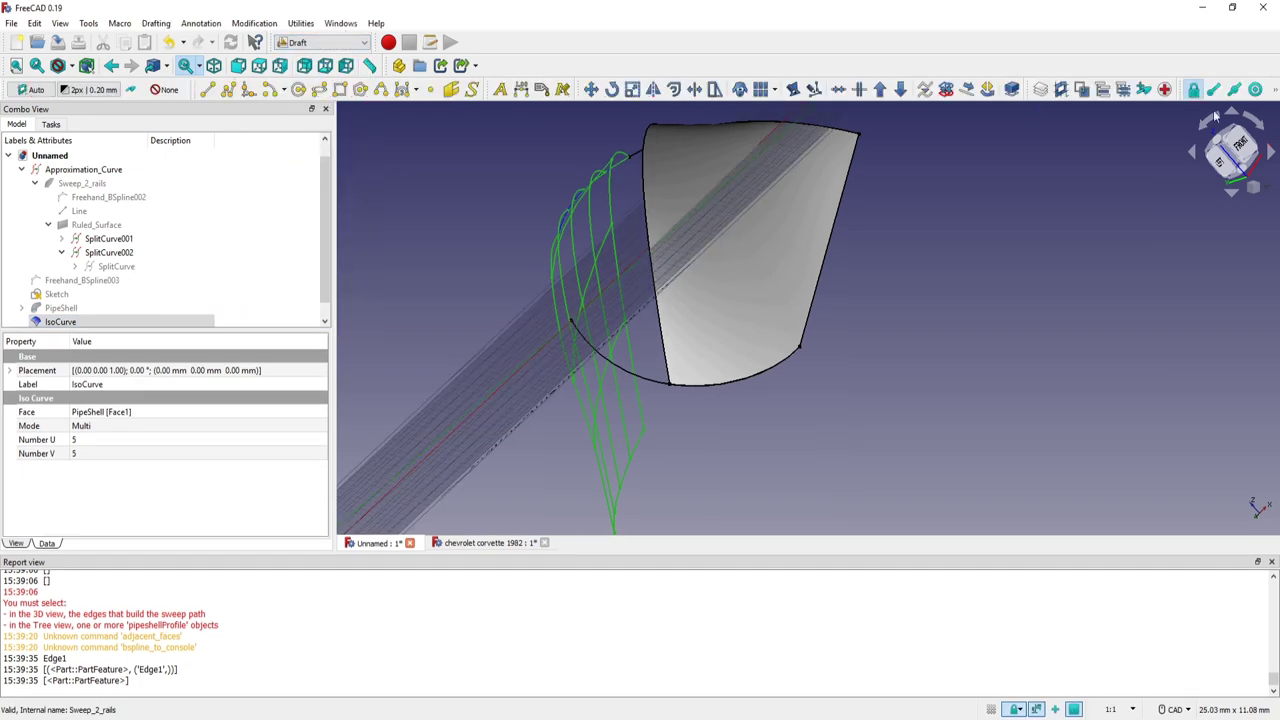
pyautogui.click(1274, 92)
pyautogui.click(1256, 156)
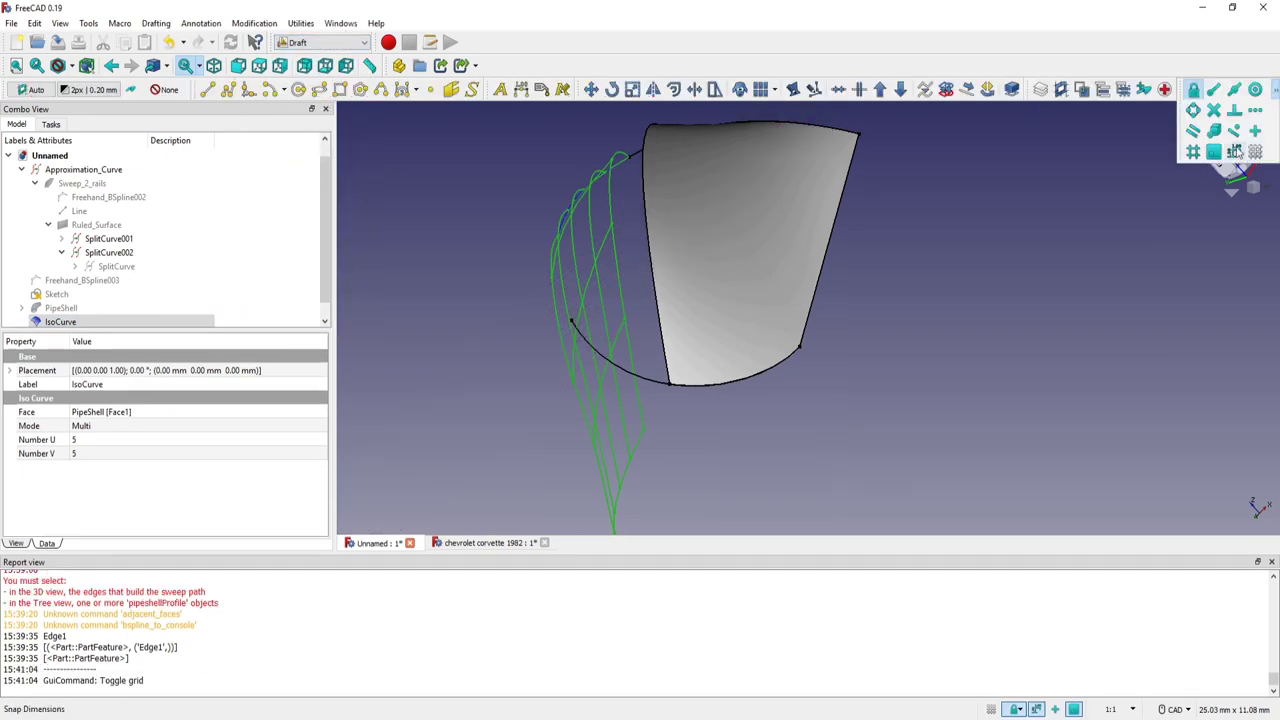
pyautogui.moveTo(474, 260); pyautogui.dragTo(830, 290, button='middle')
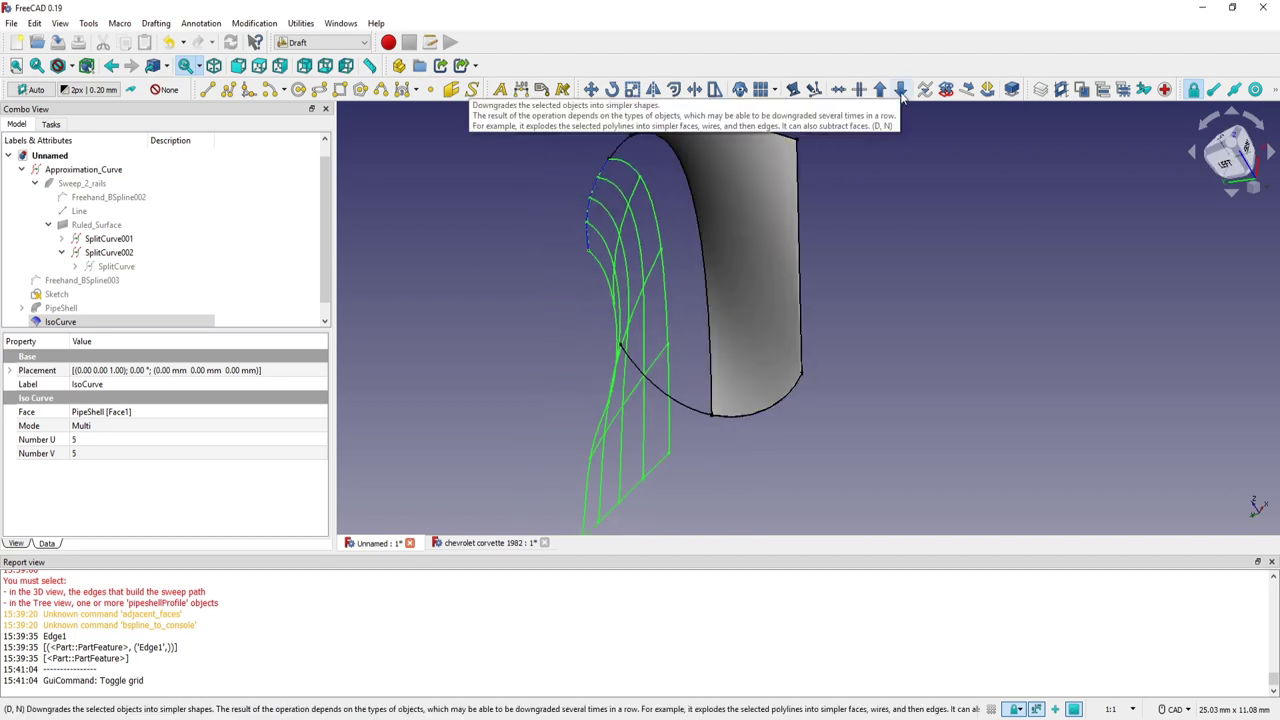
# - Downgrade IsoCurve into separate edges Edge through Edge009 and locate several of them
pyautogui.click(900, 90)
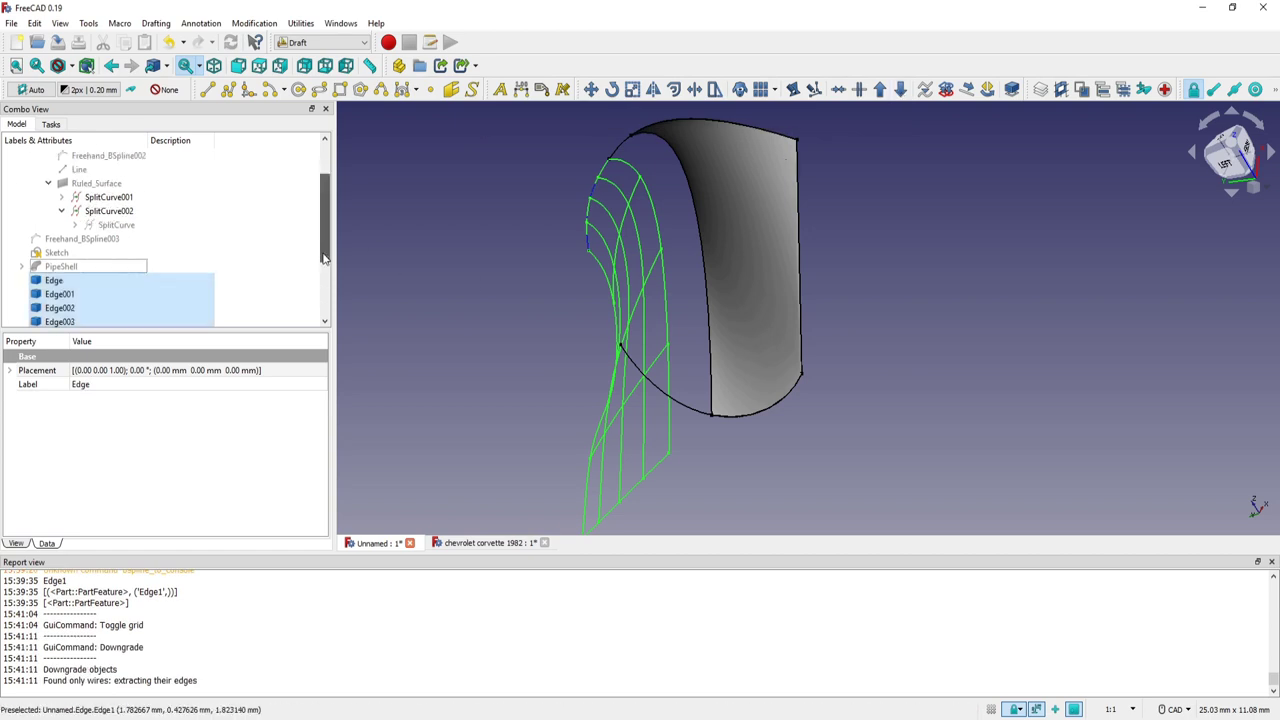
pyautogui.click(606, 240)
pyautogui.click(612, 220)
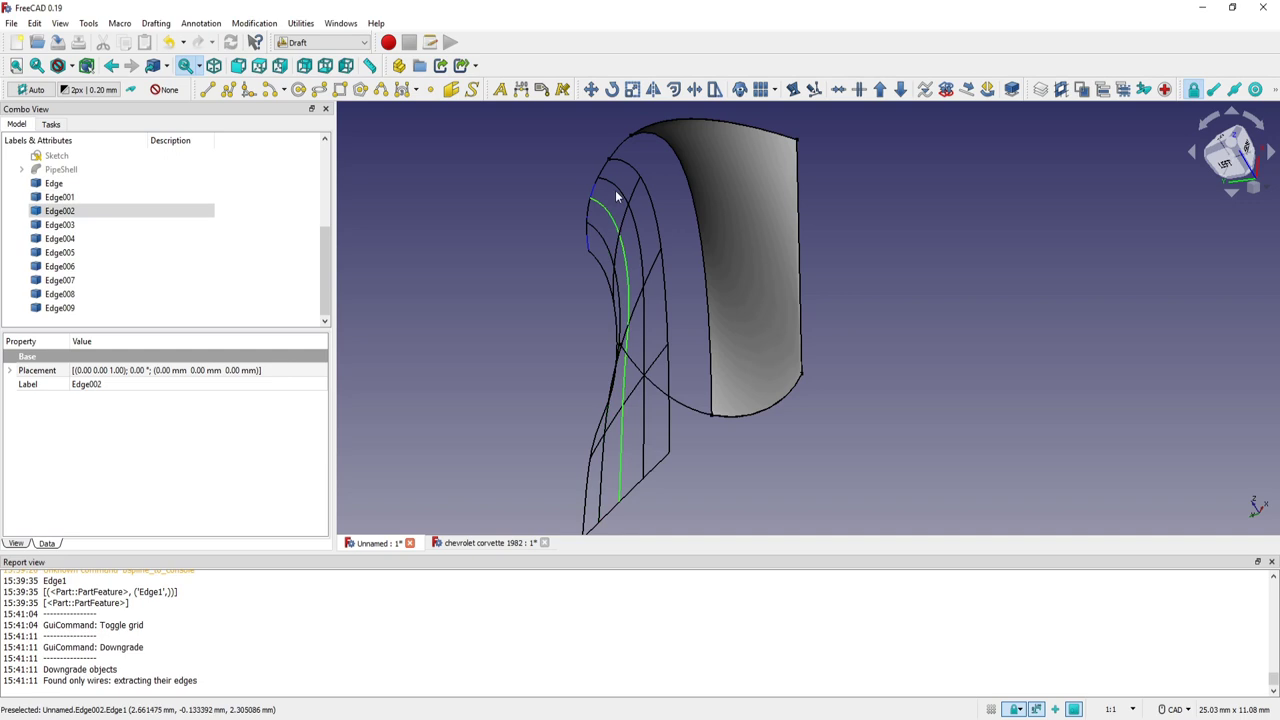
pyautogui.click(616, 200)
pyautogui.click(600, 182)
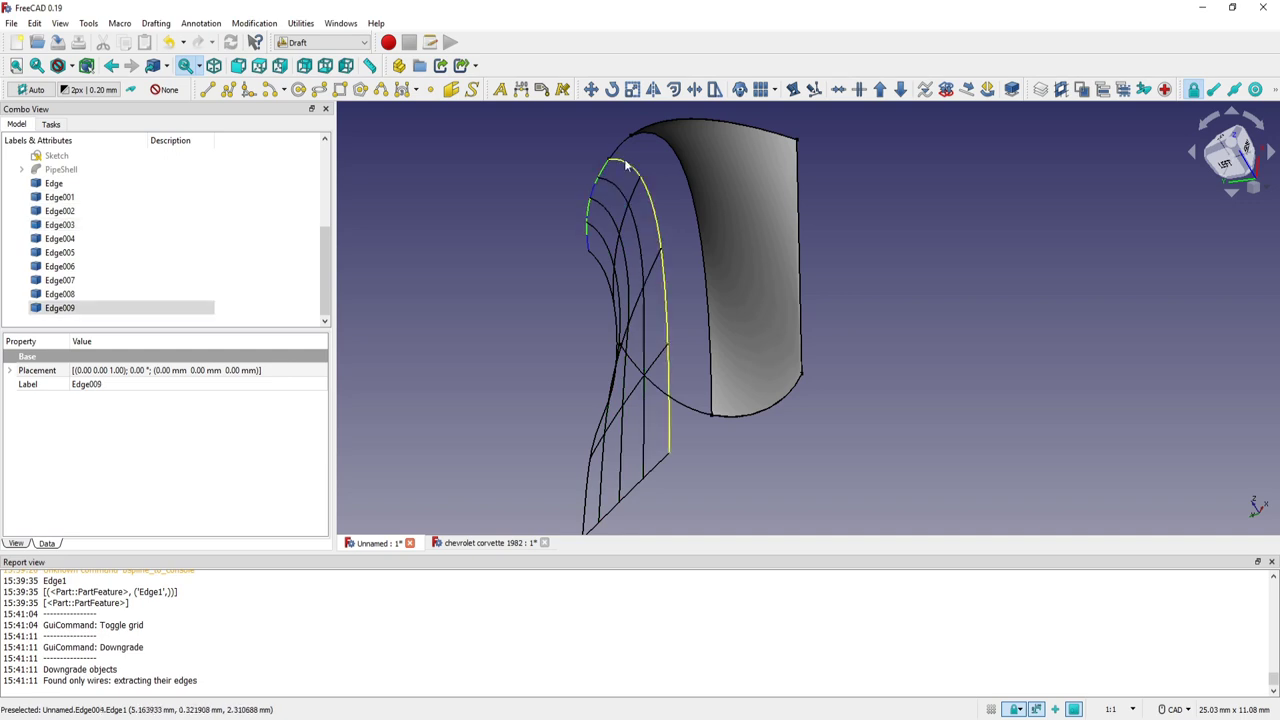
pyautogui.click(586, 180)
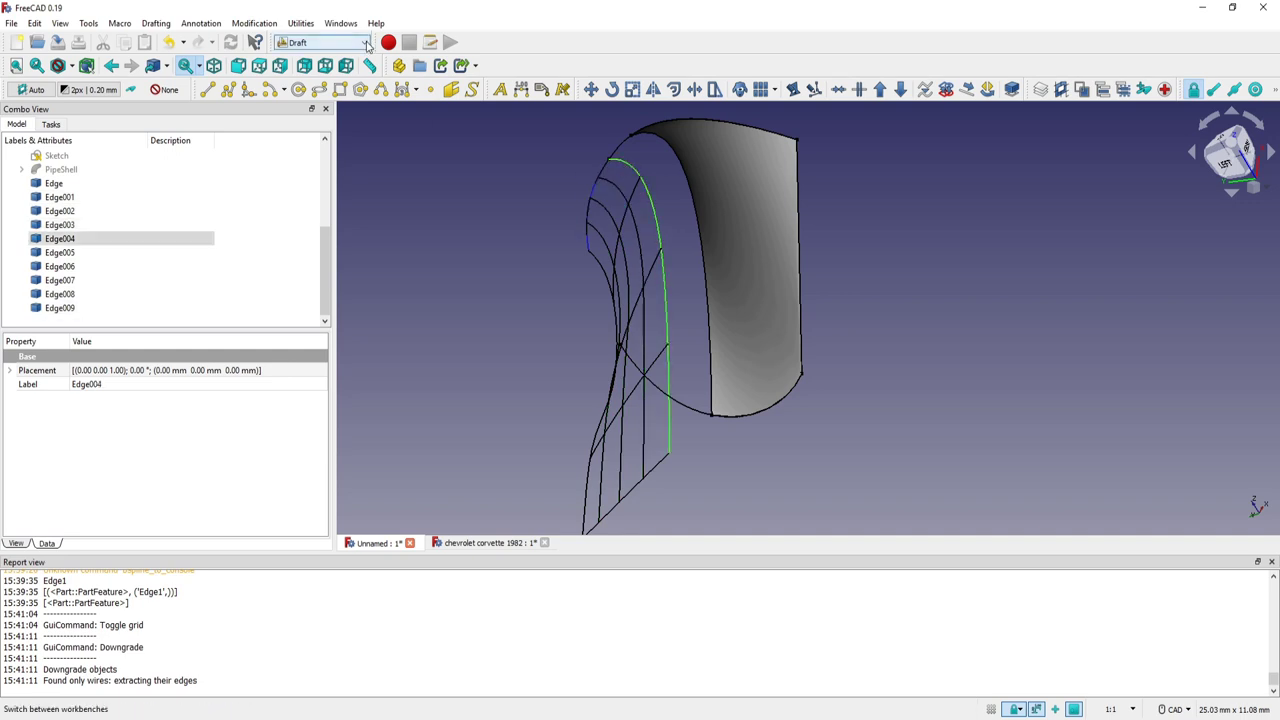
pyautogui.click(330, 42)
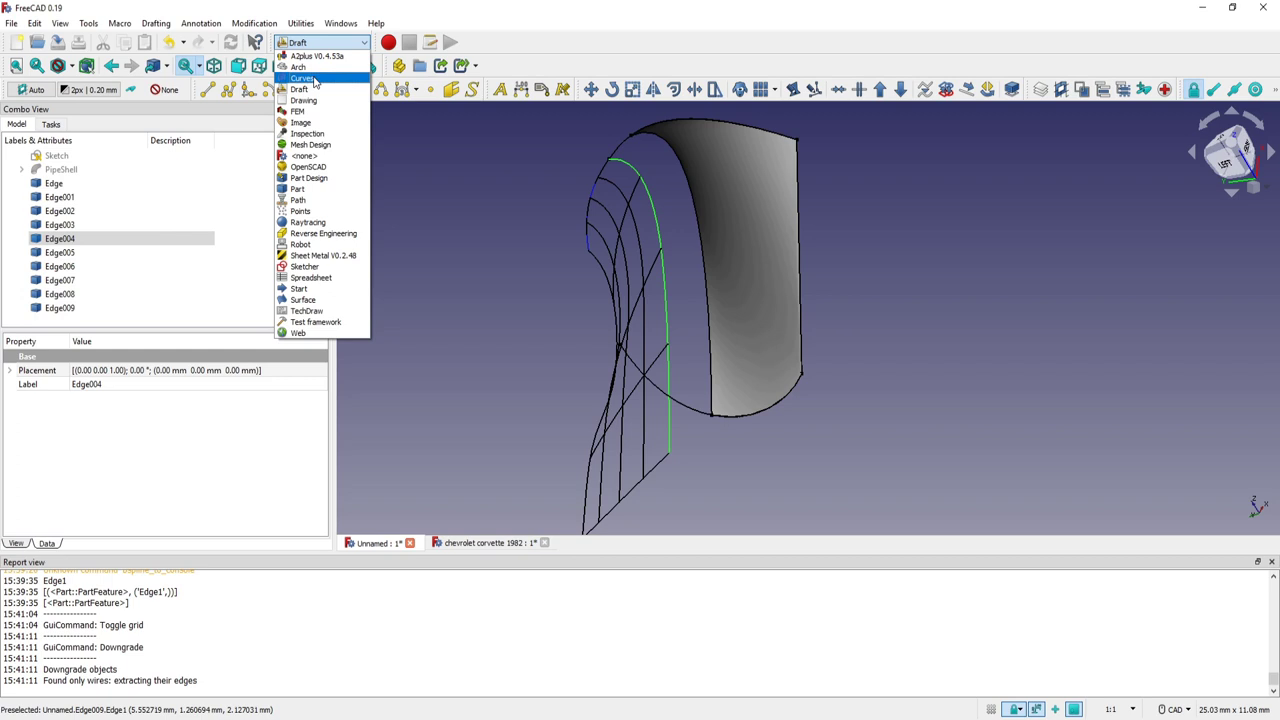
# - In Curves, build Gordon from Edge002–Edge004, Profile, Edge007 and Edge008
pyautogui.click(314, 80)
pyautogui.moveTo(415, 237)
pyautogui.mouseDown(button='middle')
pyautogui.moveTo(560, 351)
pyautogui.moveTo(485, 342)
pyautogui.mouseUp(button='middle')
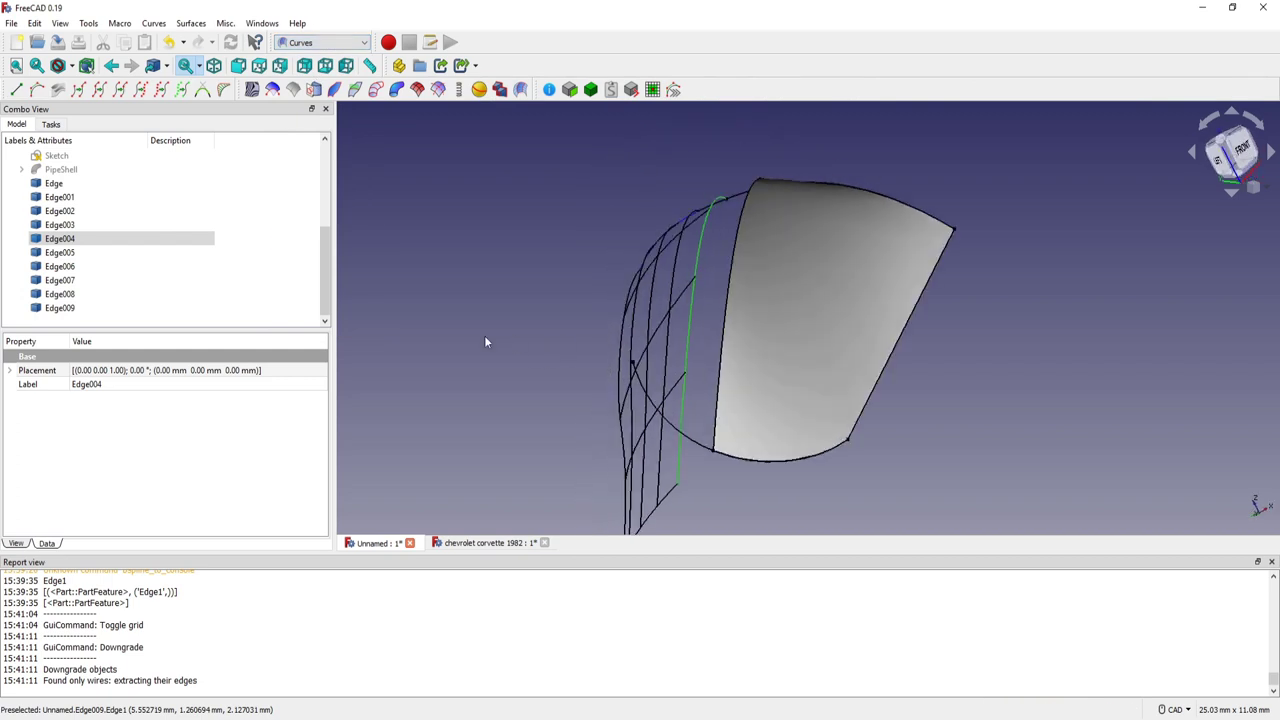
pyautogui.moveTo(551, 368)
pyautogui.mouseDown(button='middle')
pyautogui.moveTo(580, 371)
pyautogui.moveTo(523, 306)
pyautogui.moveTo(557, 329)
pyautogui.moveTo(644, 252)
pyautogui.moveTo(632, 255)
pyautogui.mouseUp(button='middle')
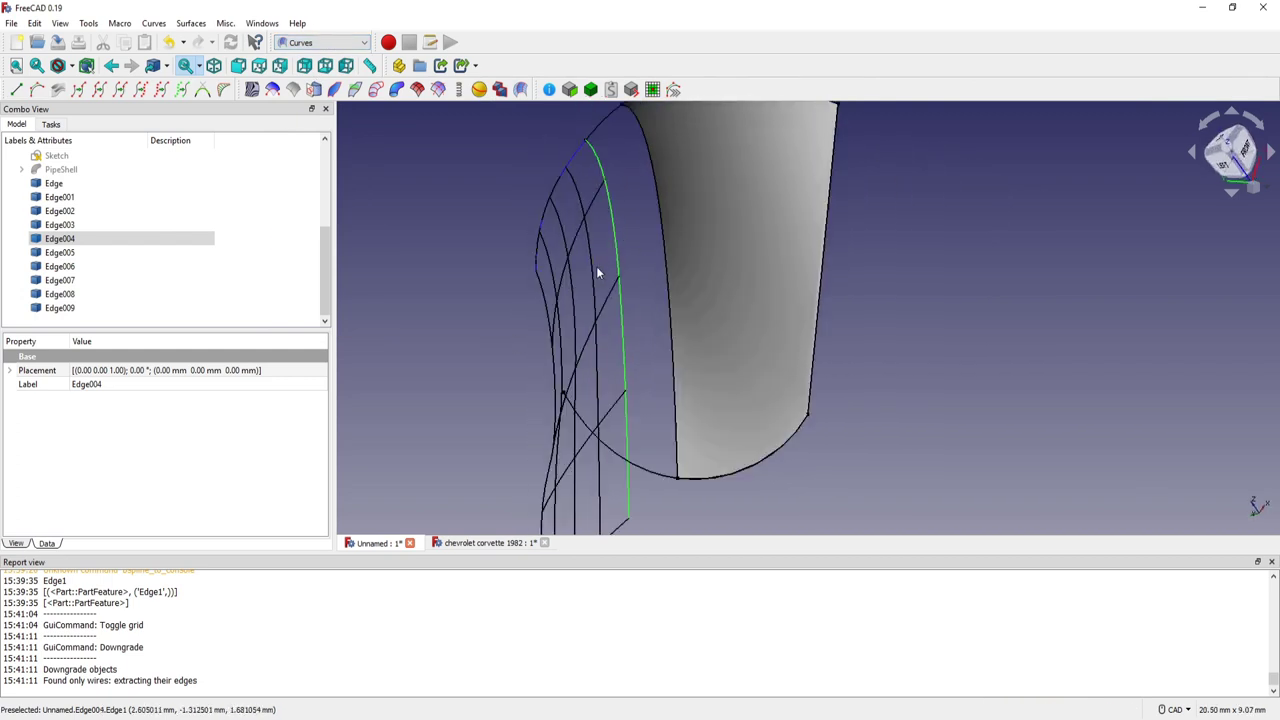
pyautogui.click(636, 228)
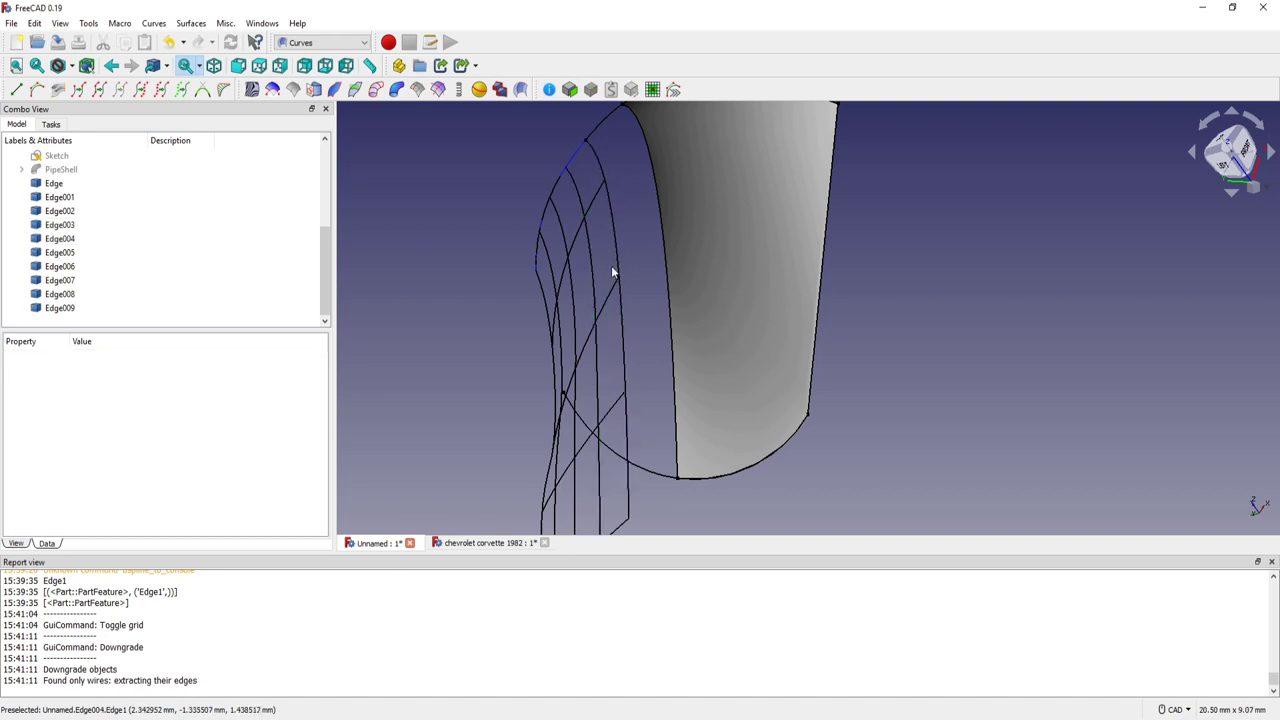
pyautogui.click(618, 246)
pyautogui.keyDown('ctrl'); pyautogui.click(595, 267); pyautogui.keyUp('ctrl')
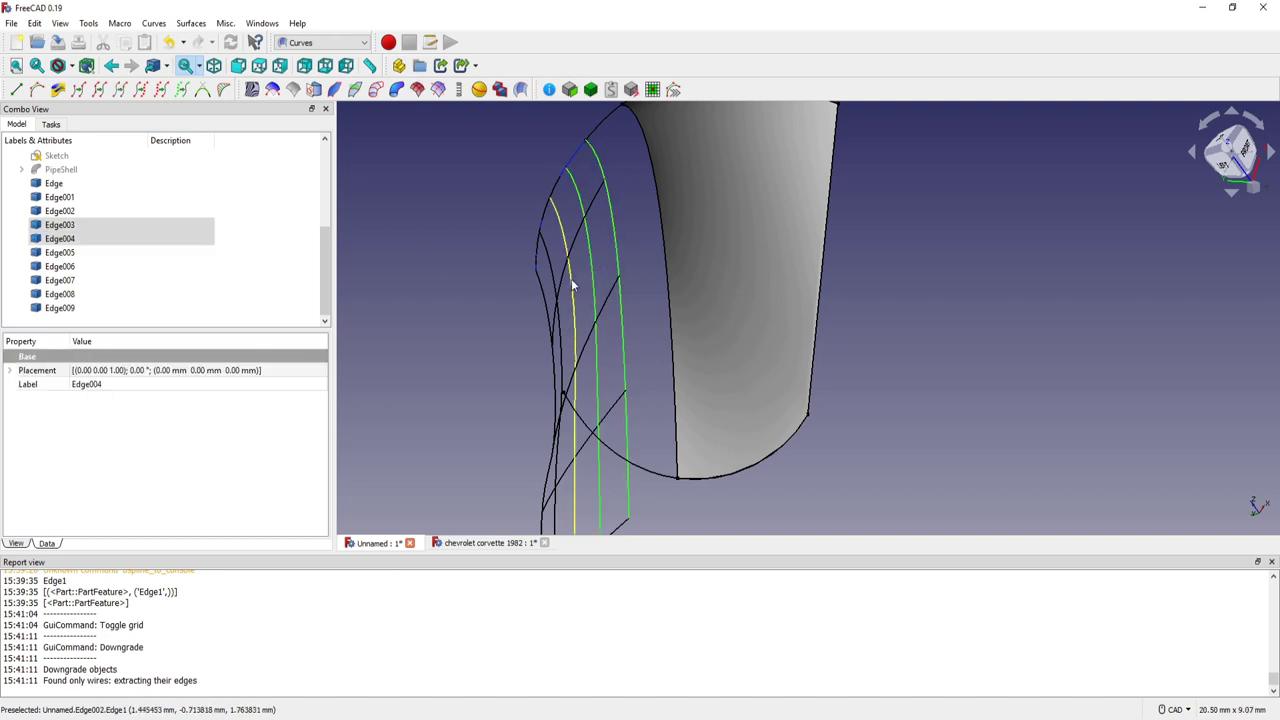
pyautogui.keyDown('ctrl'); pyautogui.click(573, 282); pyautogui.keyUp('ctrl')
pyautogui.keyDown('ctrl'); pyautogui.click(573, 282); pyautogui.keyUp('ctrl')
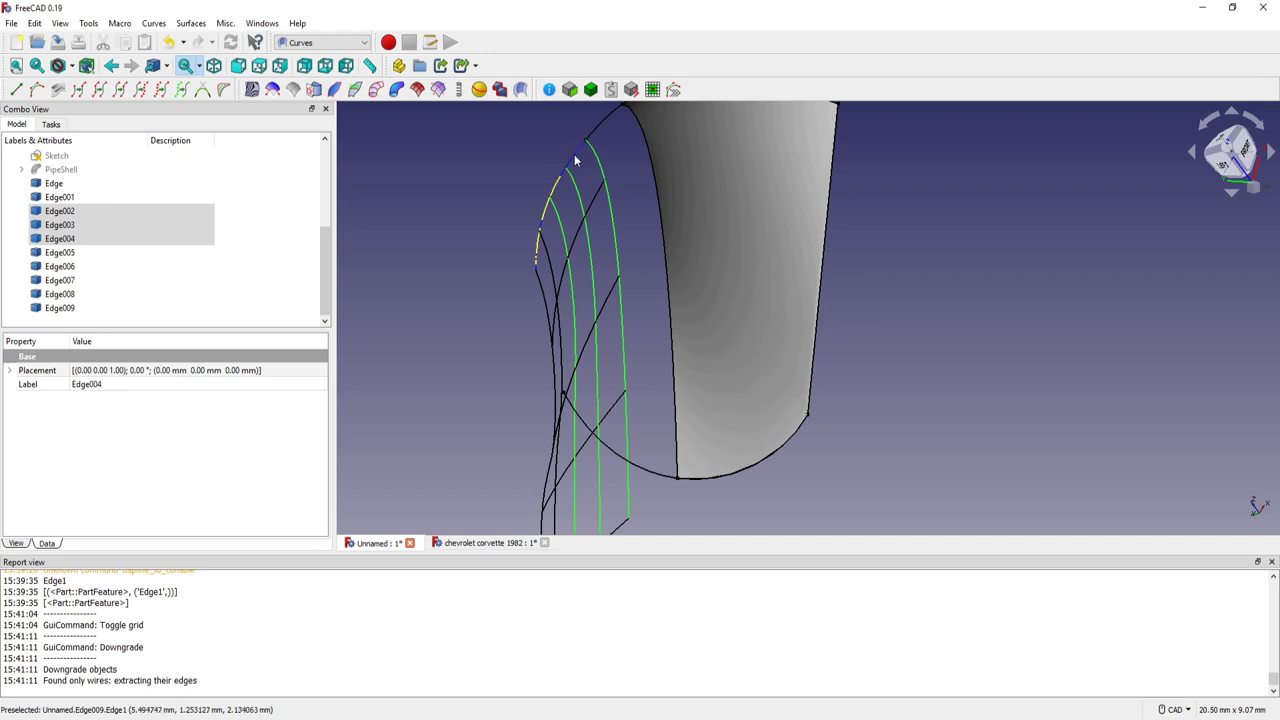
pyautogui.keyDown('ctrl'); pyautogui.click(574, 160); pyautogui.keyUp('ctrl')
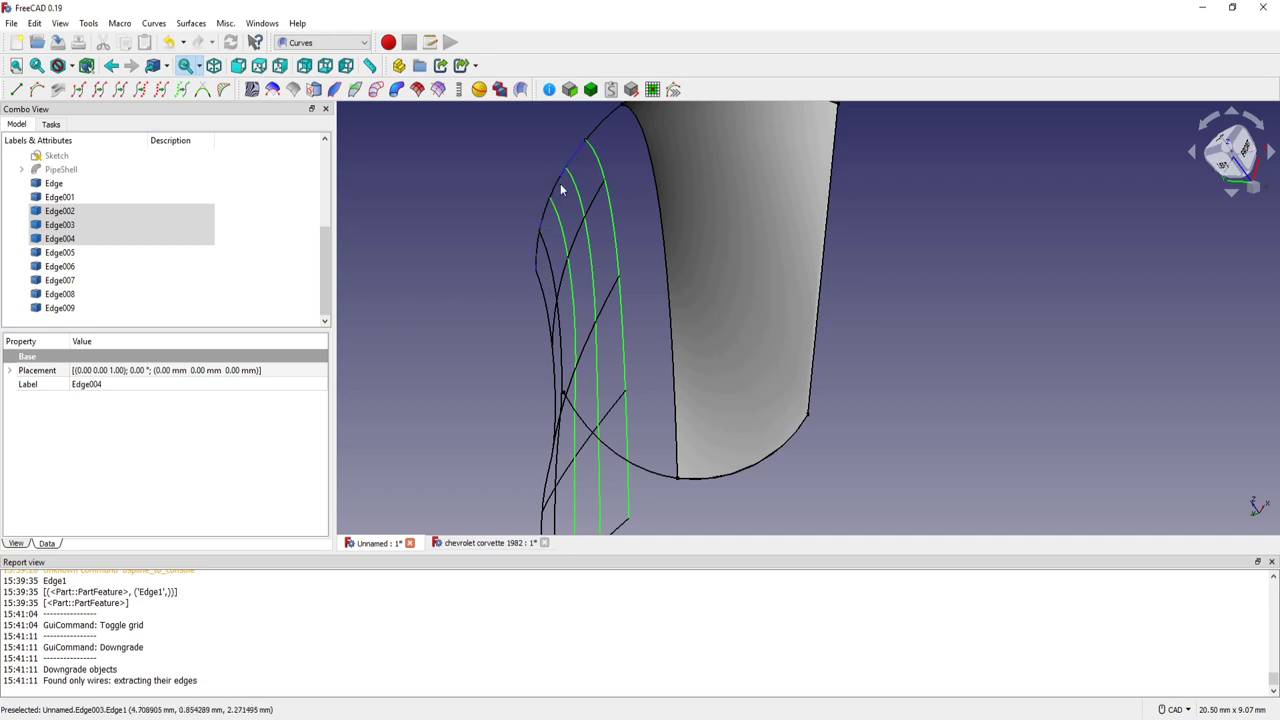
pyautogui.keyDown('ctrl'); pyautogui.click(575, 240); pyautogui.keyUp('ctrl')
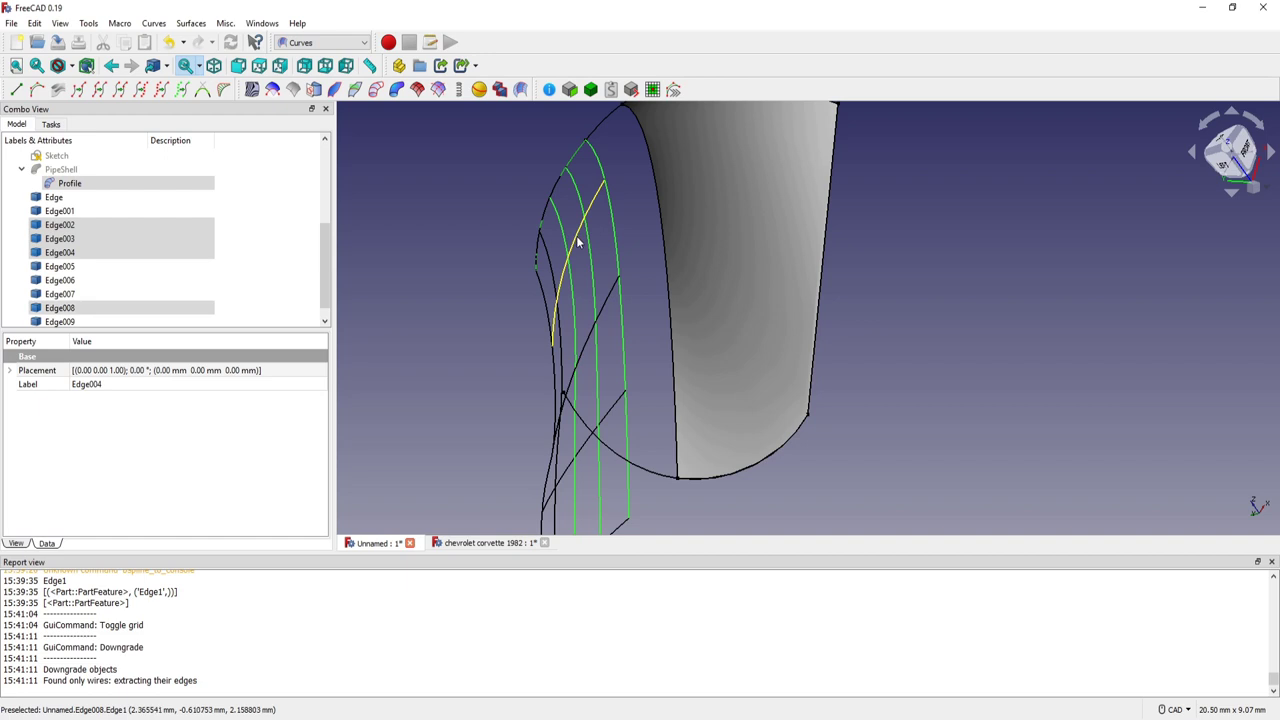
pyautogui.keyDown('ctrl'); pyautogui.click(596, 310); pyautogui.keyUp('ctrl')
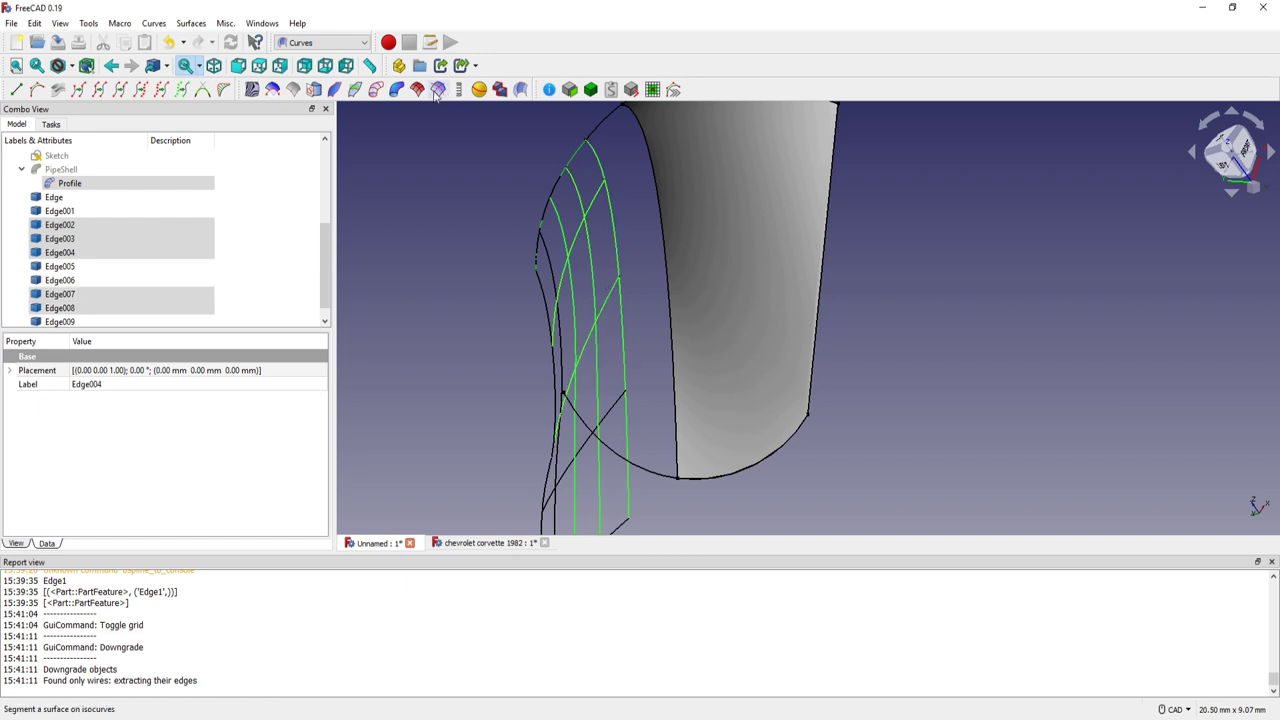
pyautogui.click(417, 90)
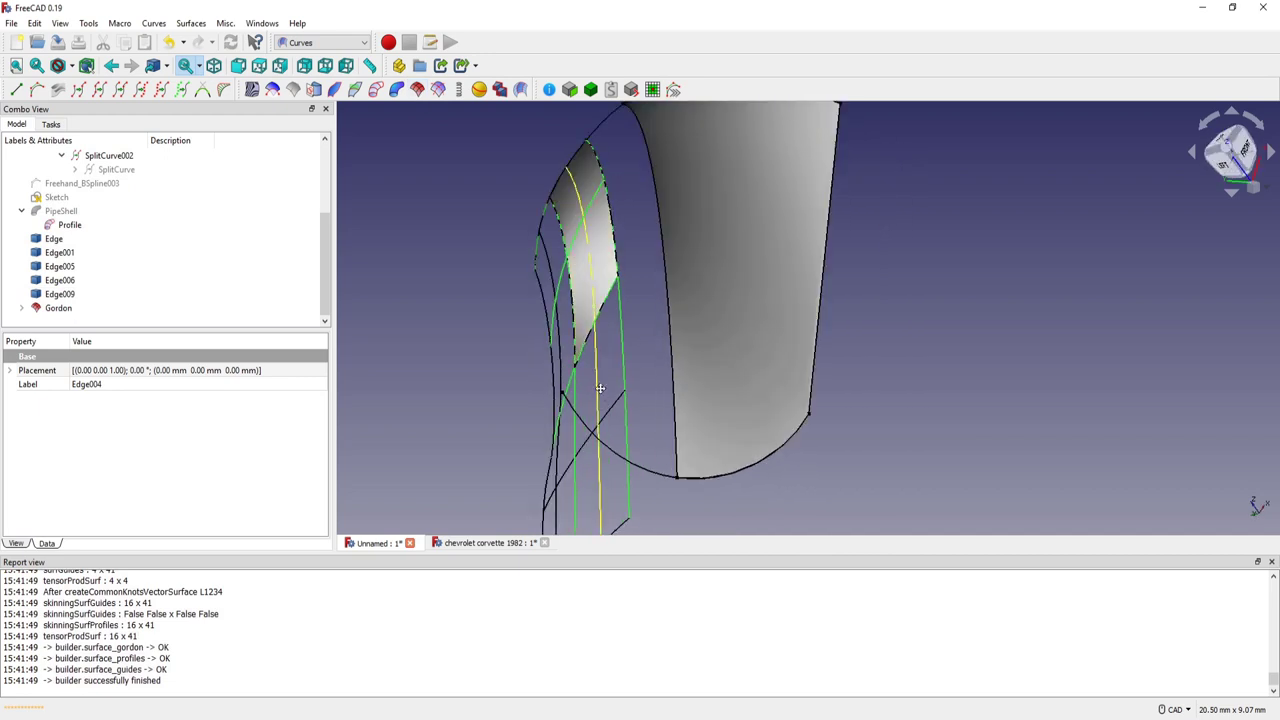
# - Build Gordon001 from Edge, Edge001, Edge005, Edge006 and Edge009
pyautogui.moveTo(596, 272)
pyautogui.mouseDown(button='middle')
pyautogui.moveTo(610, 330)
pyautogui.moveTo(612, 317)
pyautogui.mouseUp(button='middle')
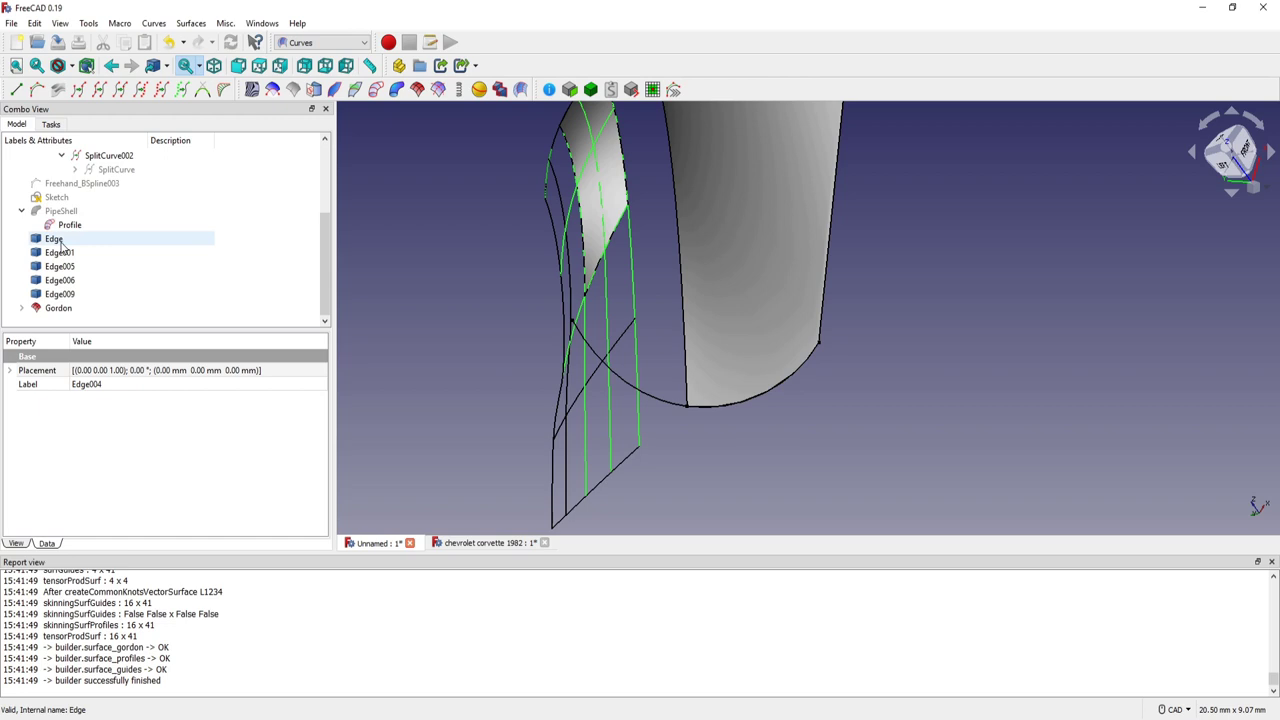
pyautogui.click(60, 245)
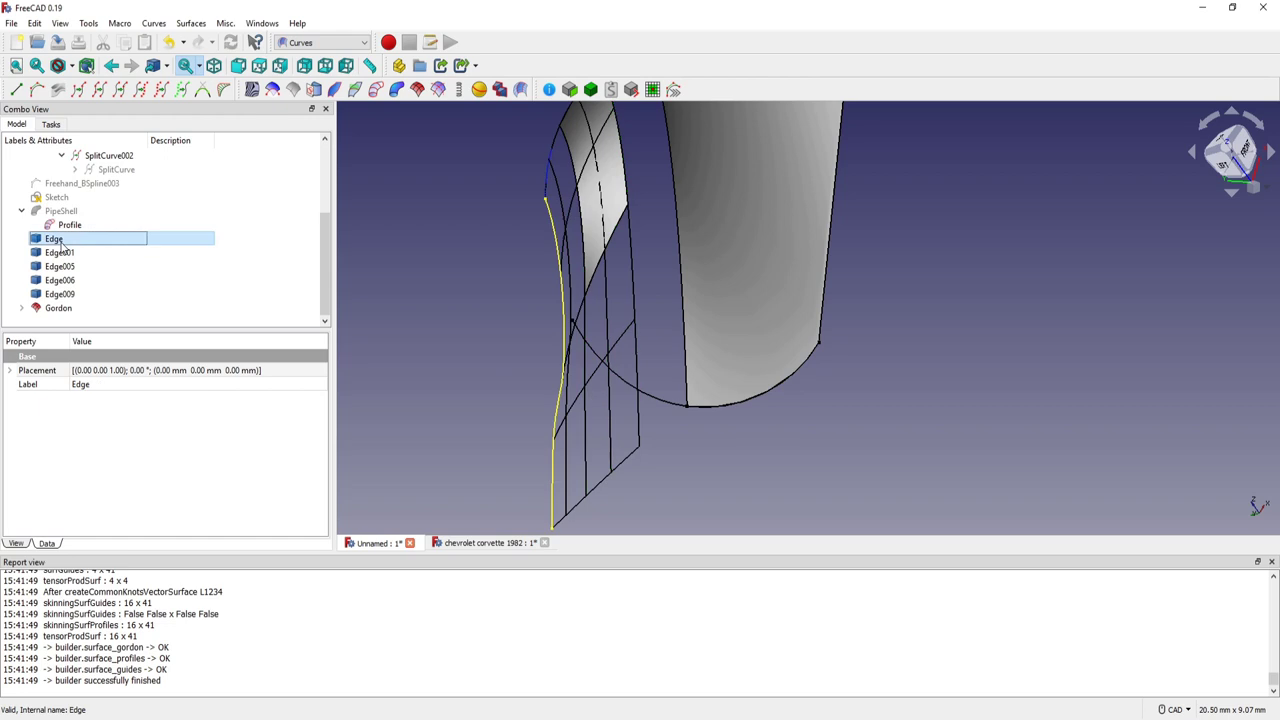
pyautogui.keyDown('shift'); pyautogui.click(63, 295); pyautogui.keyUp('shift')
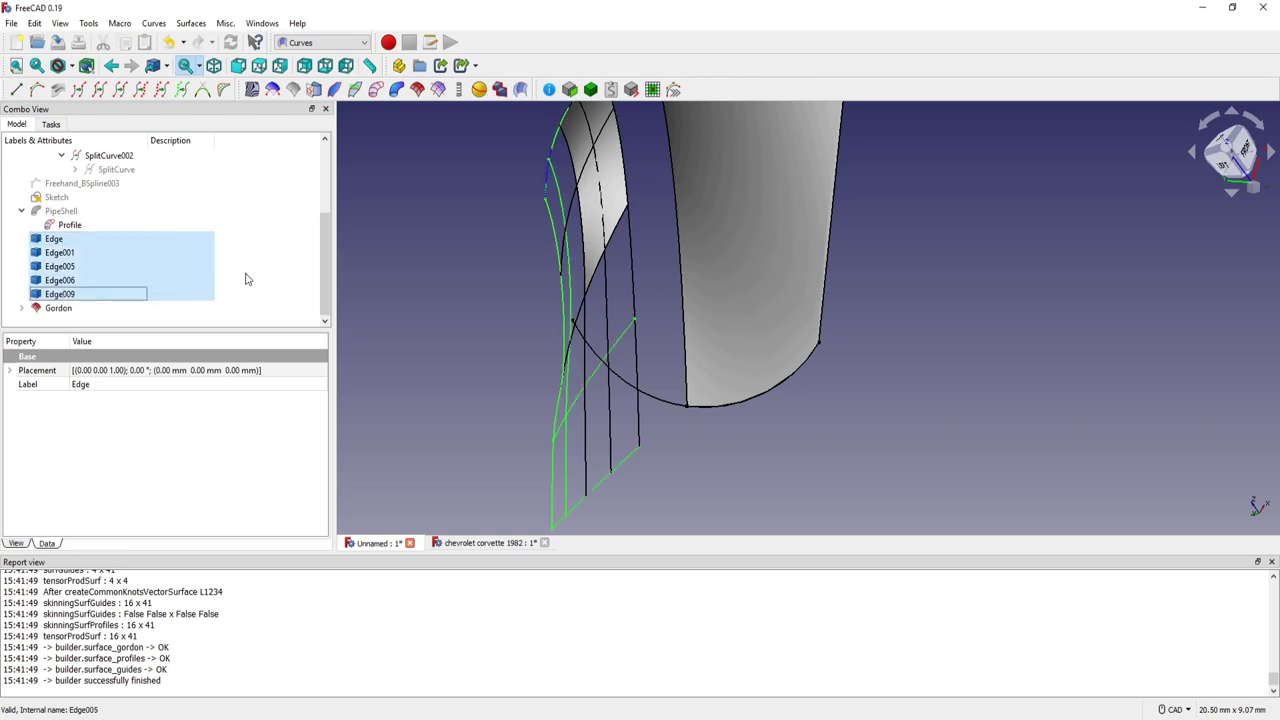
pyautogui.moveTo(558, 358)
pyautogui.mouseDown(button='middle')
pyautogui.moveTo(600, 377)
pyautogui.moveTo(548, 415)
pyautogui.mouseUp(button='middle')
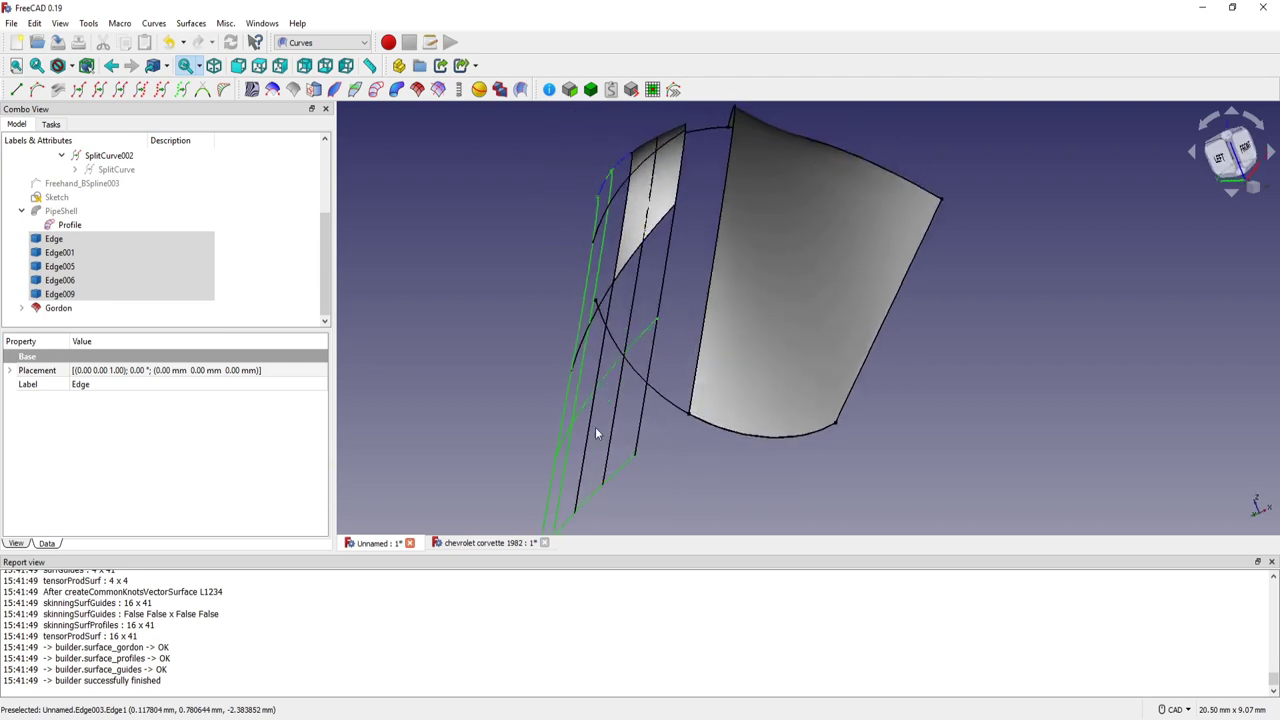
pyautogui.moveTo(609, 448); pyautogui.dragTo(620, 371, button='middle')
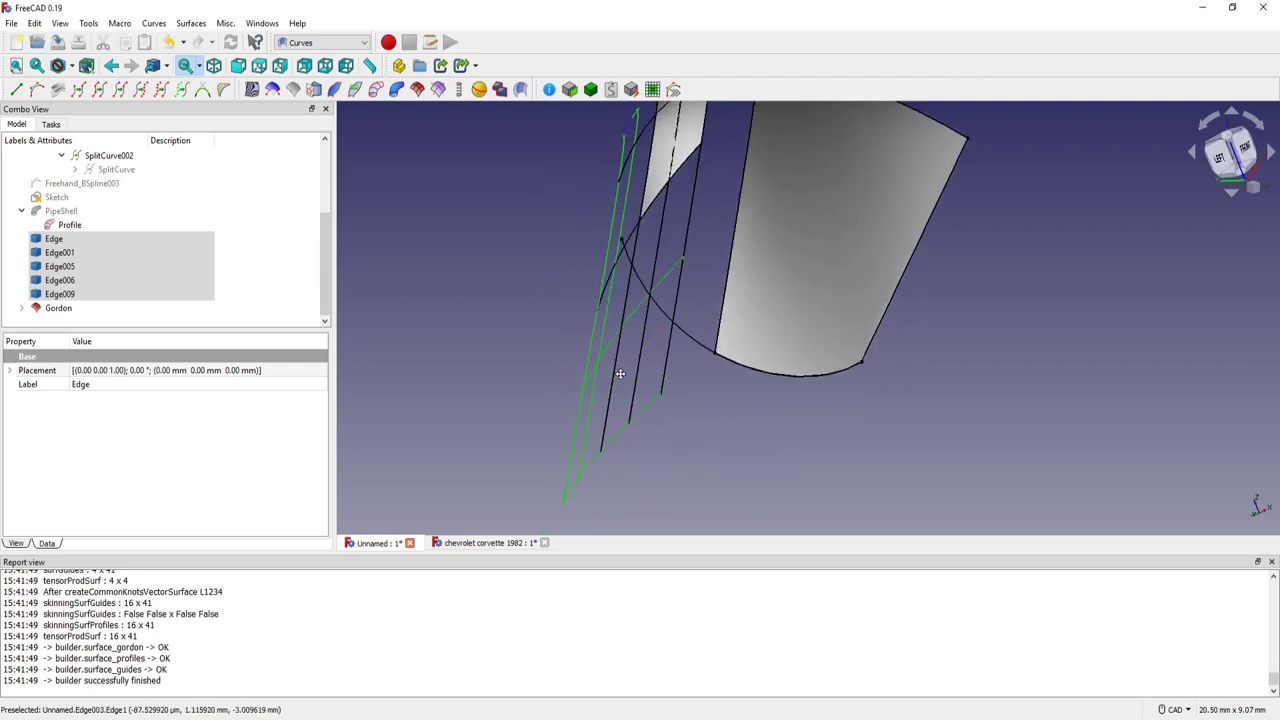
pyautogui.click(419, 92)
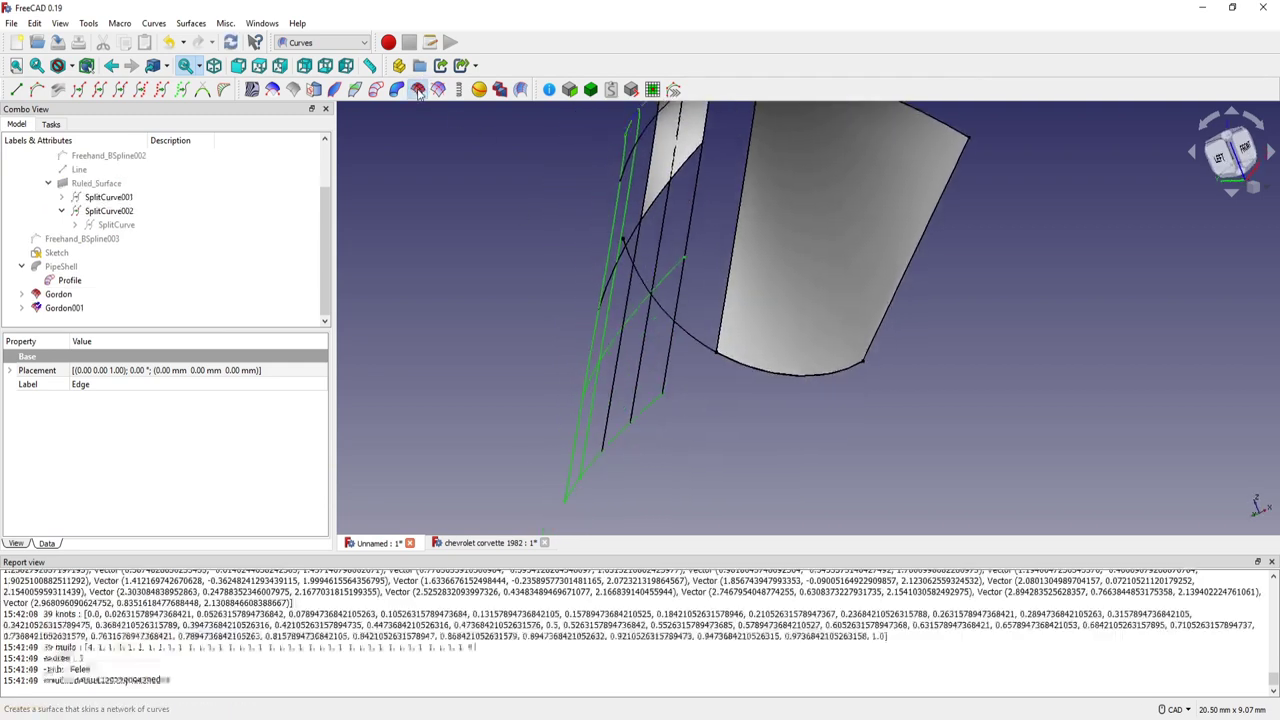
# - Orbit around the new Gordon surfaces and select the Gordon surface
pyautogui.moveTo(665, 255)
pyautogui.mouseDown(button='middle')
pyautogui.moveTo(650, 260)
pyautogui.moveTo(737, 303)
pyautogui.moveTo(589, 270)
pyautogui.moveTo(595, 286)
pyautogui.mouseUp(button='middle')
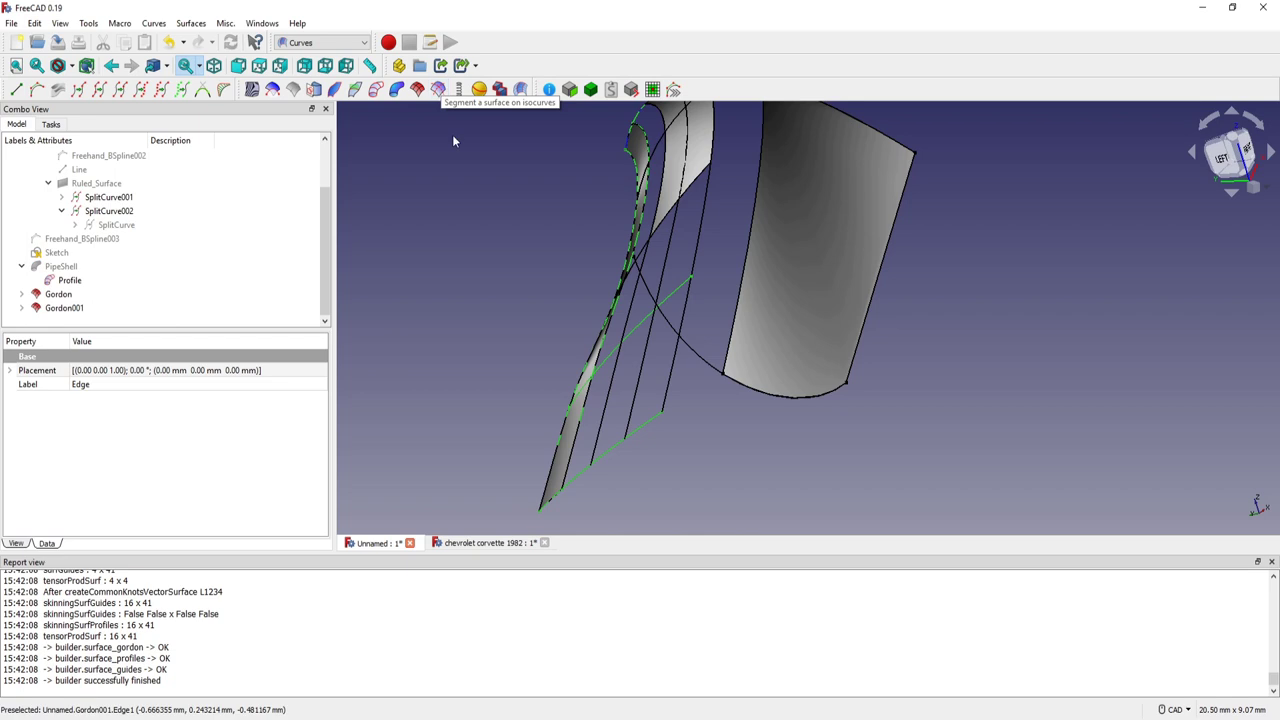
pyautogui.moveTo(481, 191); pyautogui.dragTo(425, 332, button='middle')
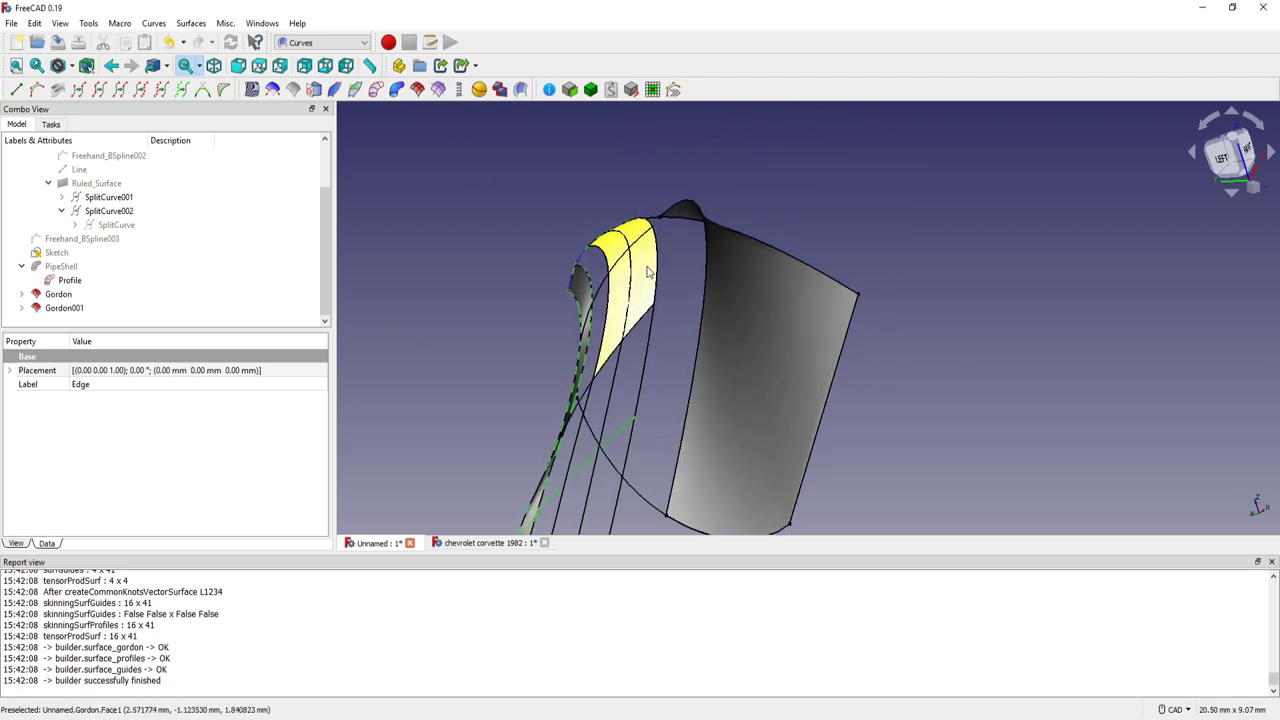
pyautogui.click(22, 308)
pyautogui.click(22, 294)
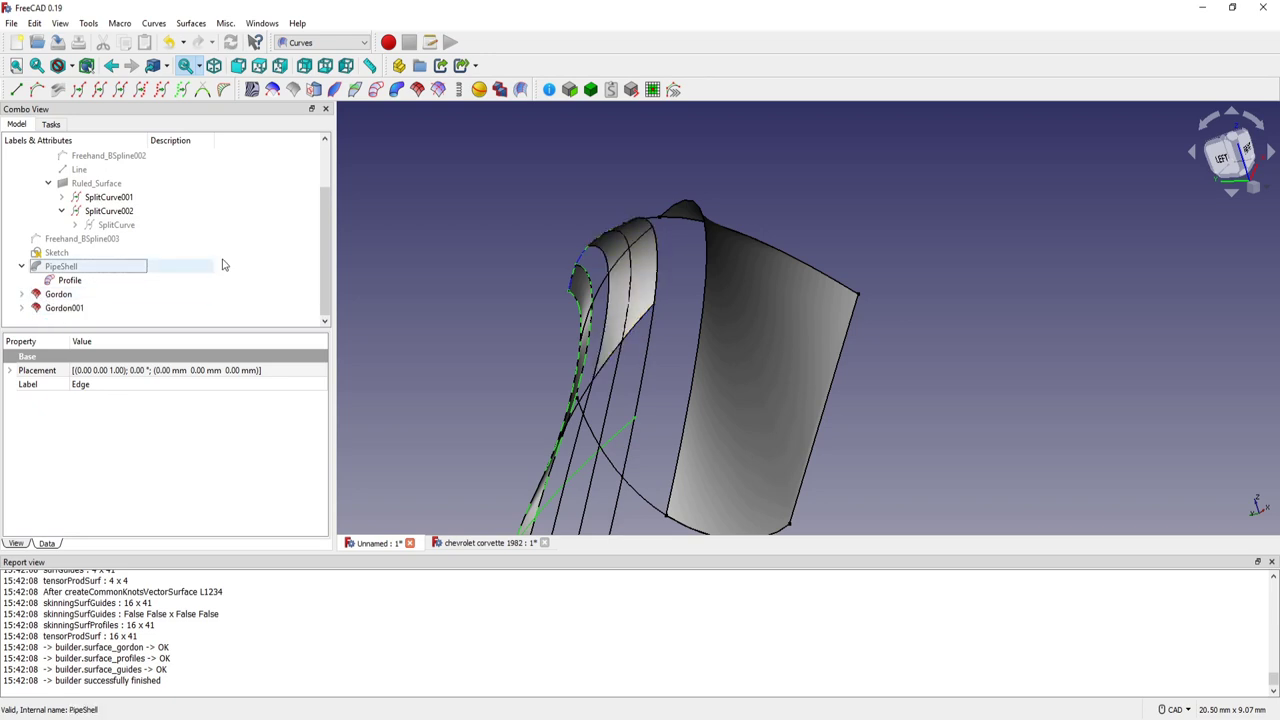
pyautogui.click(648, 274)
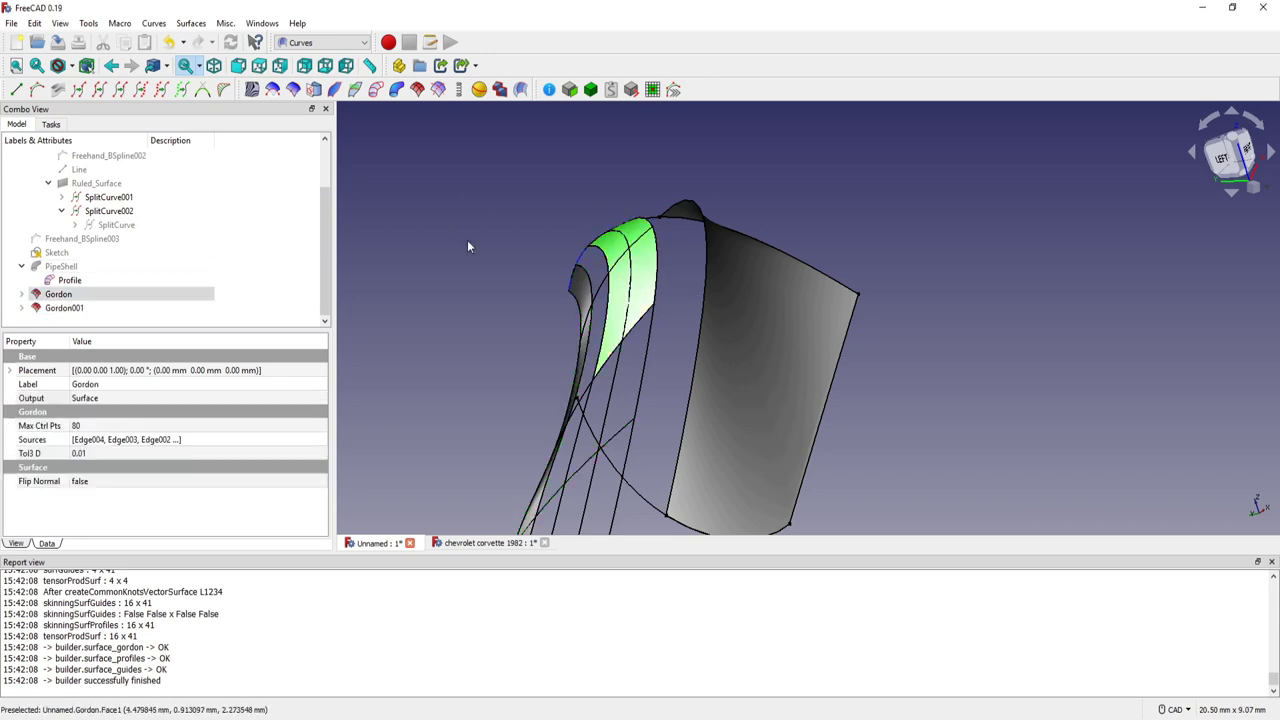
# - Segment Gordon on its isocurves and set Segment_Surface Direction to Both
pyautogui.click(438, 90)
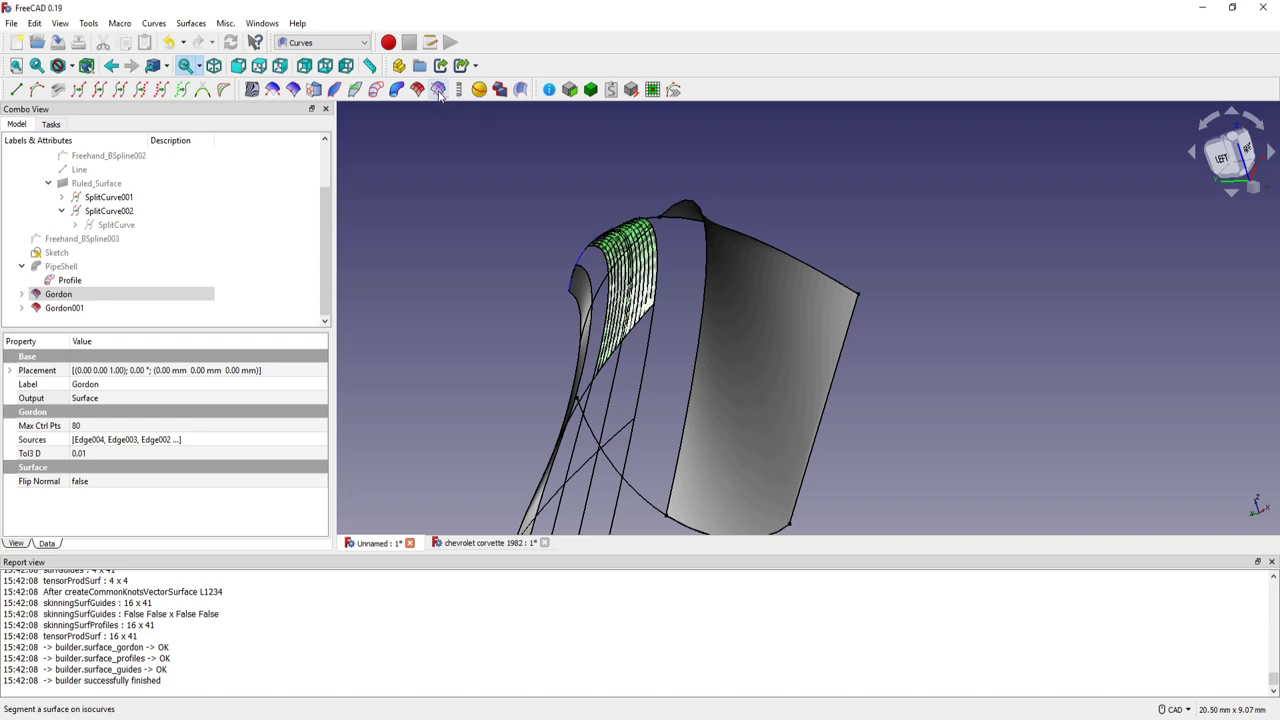
pyautogui.moveTo(681, 319)
pyautogui.mouseDown(button='middle')
pyautogui.moveTo(620, 316)
pyautogui.moveTo(640, 330)
pyautogui.moveTo(590, 305)
pyautogui.mouseUp(button='middle')
pyautogui.scroll(2, 640, 325)
pyautogui.scroll(2, 640, 315)
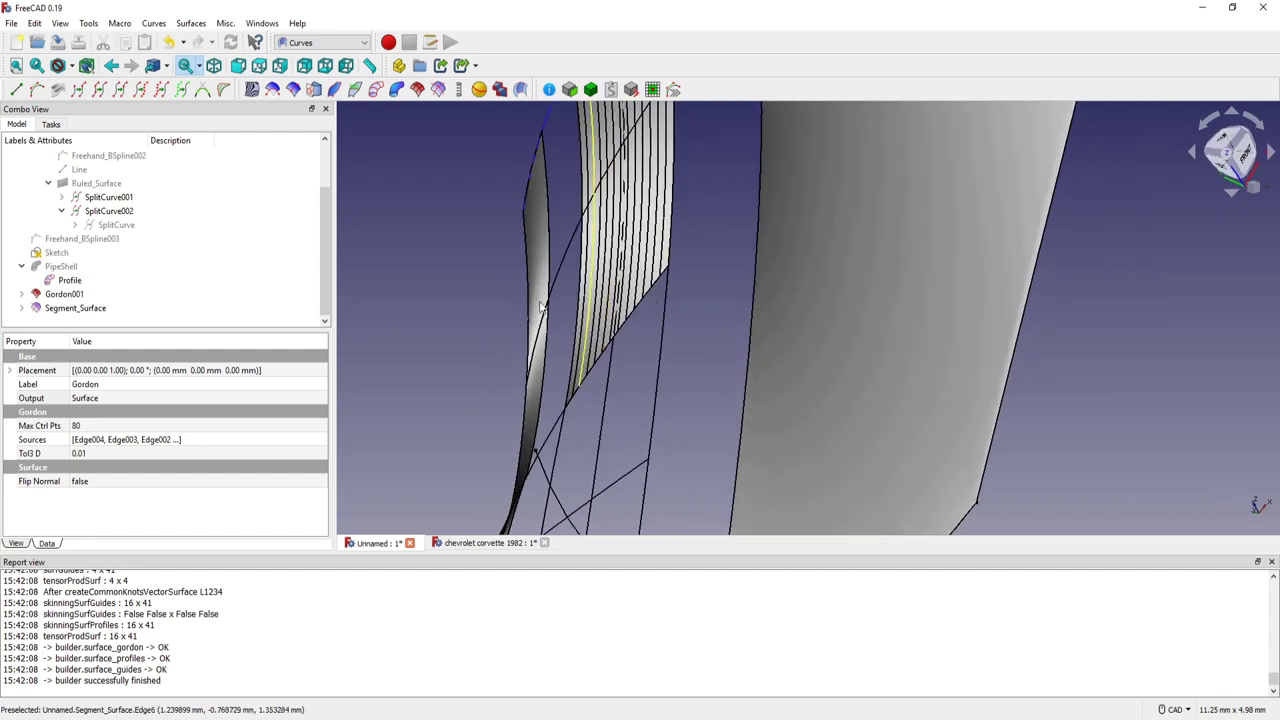
pyautogui.click(70, 308)
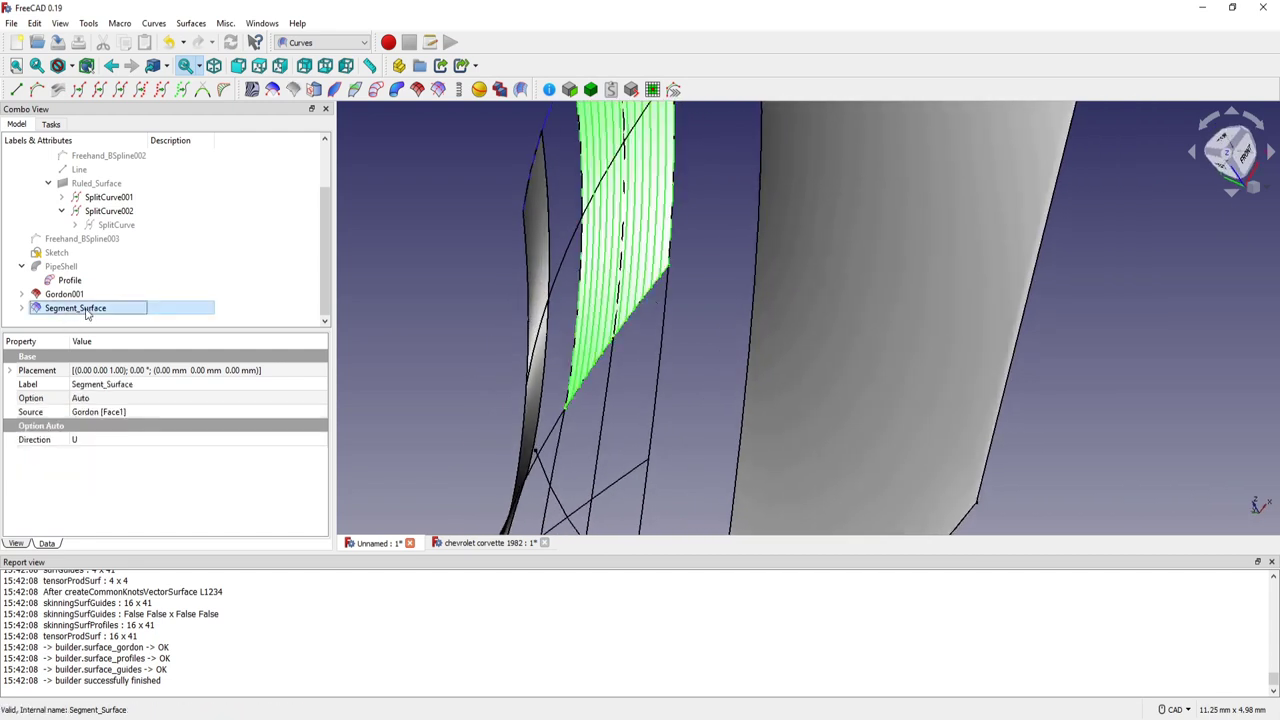
pyautogui.click(222, 441)
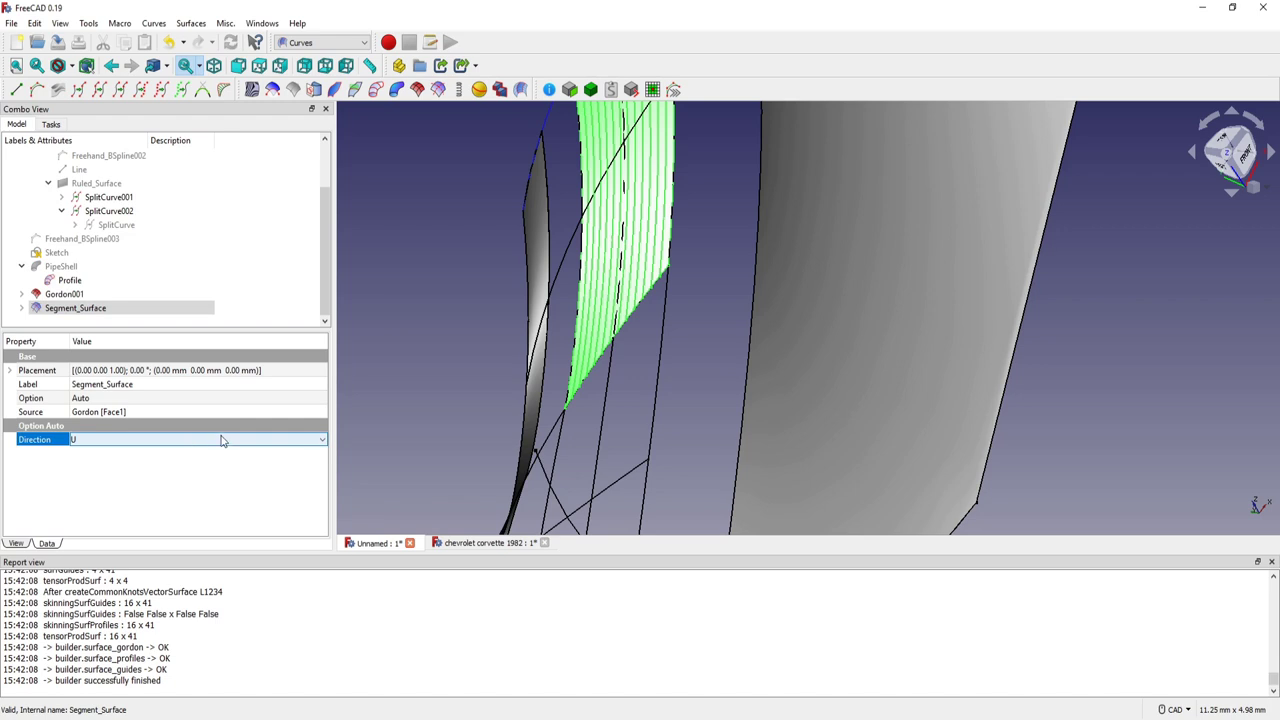
pyautogui.click(321, 445)
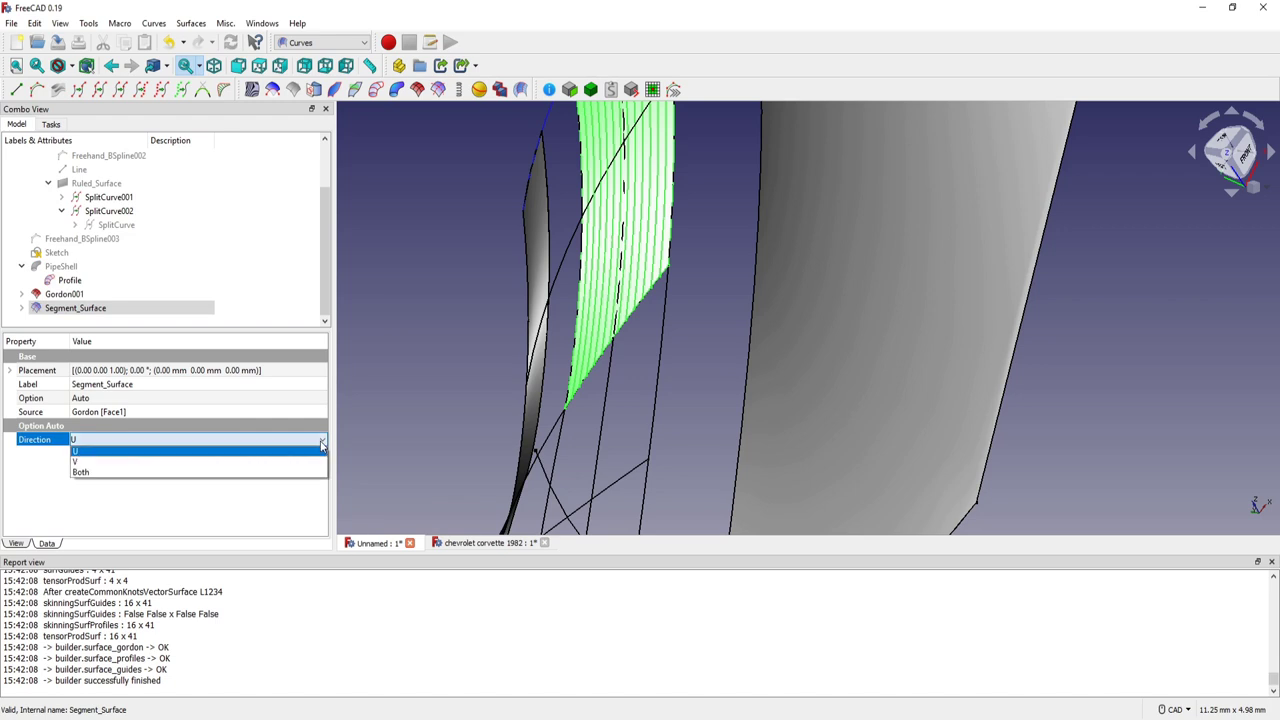
pyautogui.click(124, 475)
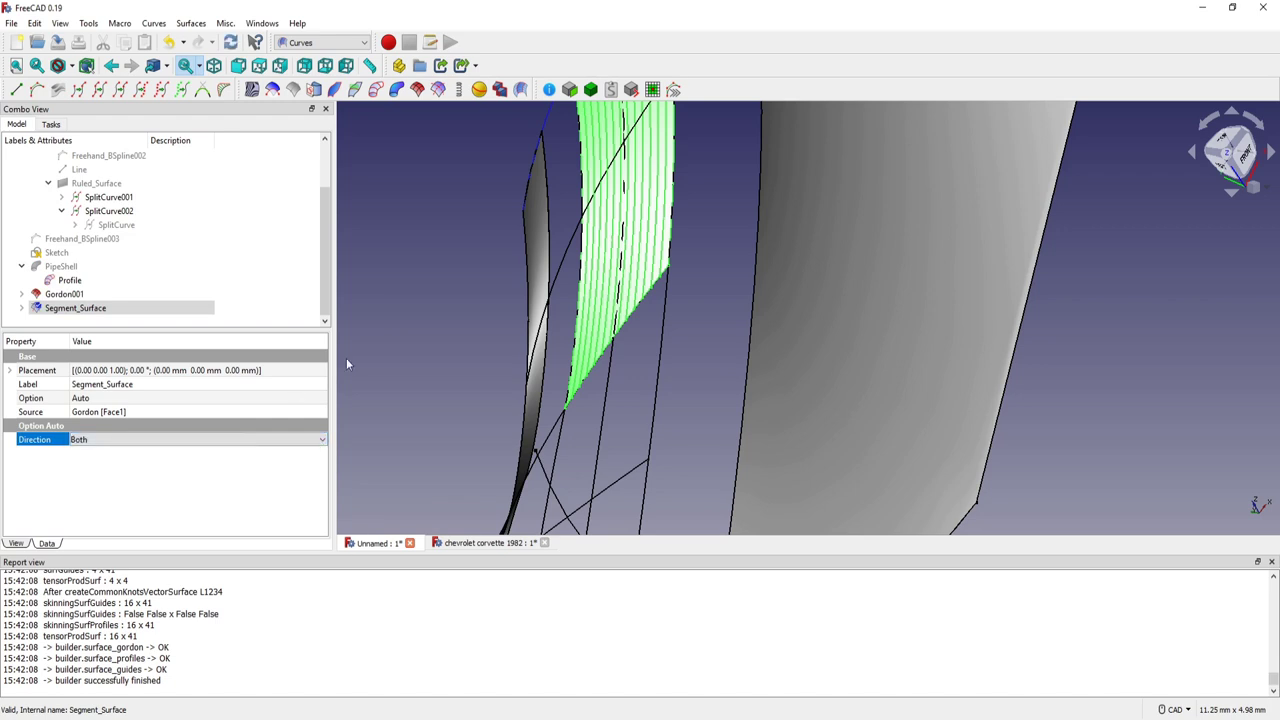
# - Inspect the resulting patch grid, then select the Gordon001 surface
pyautogui.click(418, 344)
pyautogui.moveTo(420, 346)
pyautogui.mouseDown(button='middle')
pyautogui.moveTo(686, 349)
pyautogui.moveTo(644, 325)
pyautogui.moveTo(697, 334)
pyautogui.mouseUp(button='middle')
pyautogui.scroll(2, 697, 334)
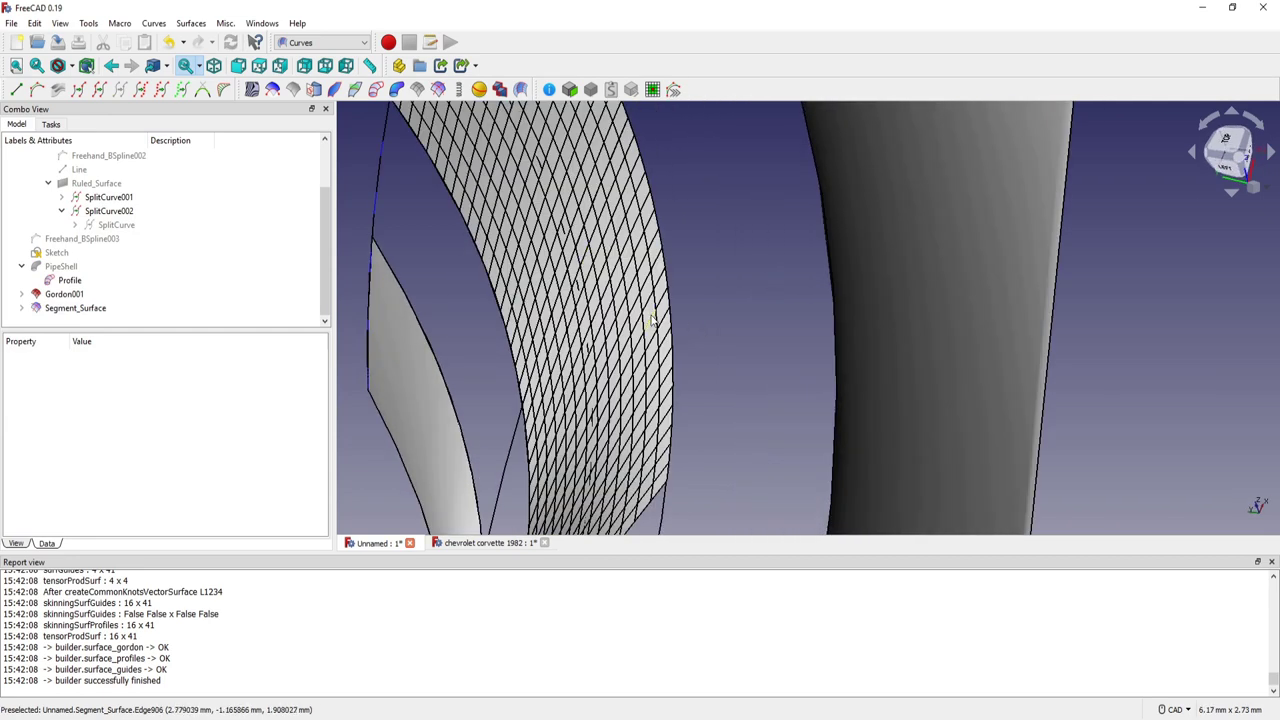
pyautogui.click(585, 250)
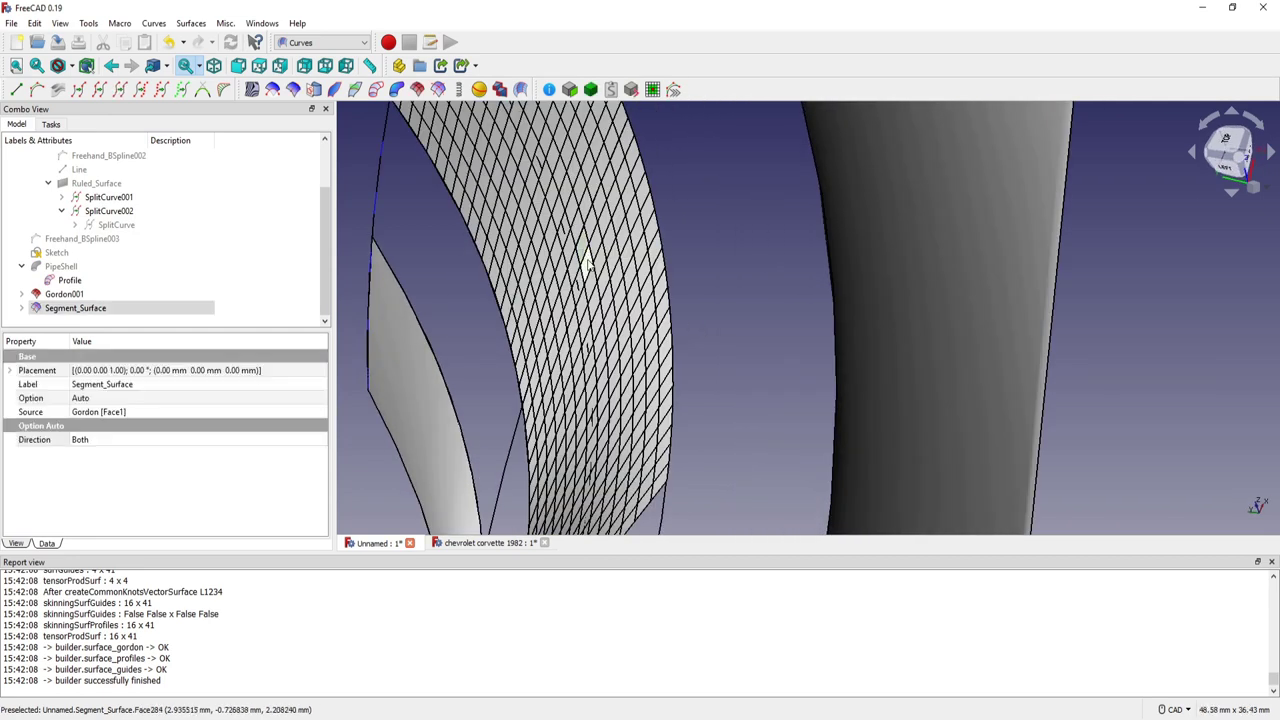
pyautogui.scroll(-2, 530, 275)
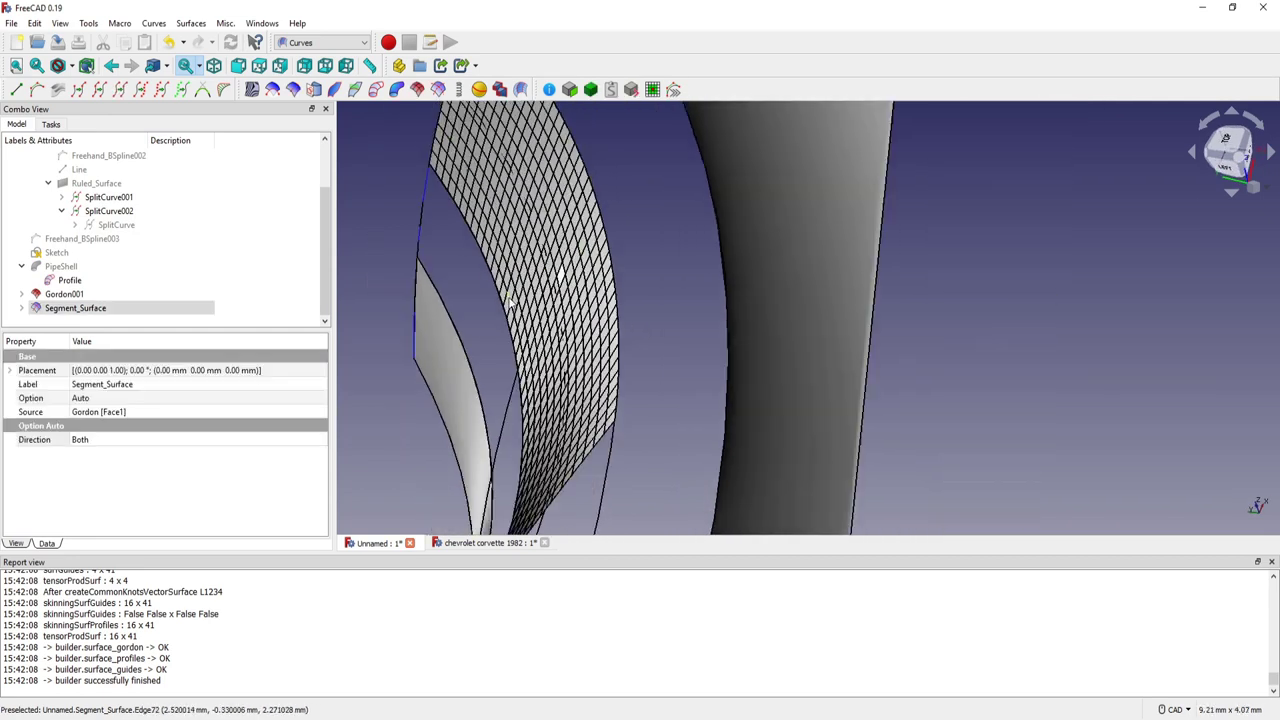
pyautogui.click(377, 218)
pyautogui.click(92, 296)
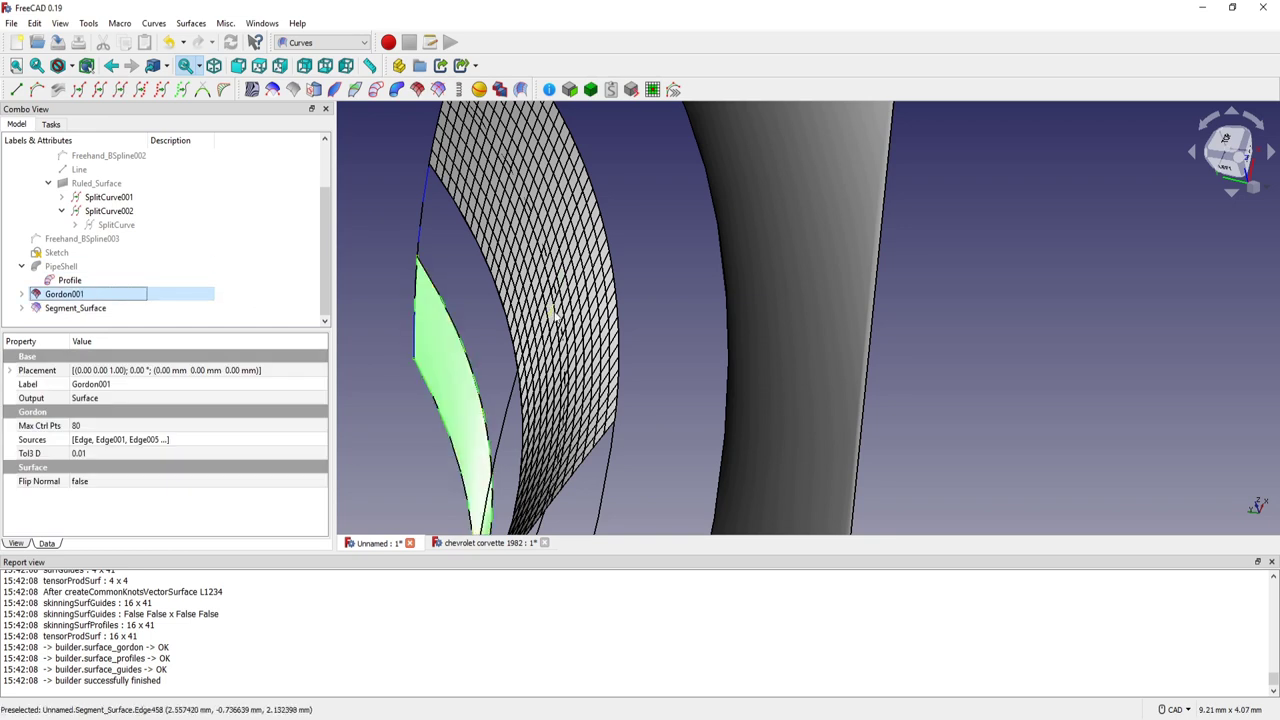
pyautogui.moveTo(552, 300)
pyautogui.mouseDown(button='middle')
pyautogui.moveTo(622, 345)
pyautogui.moveTo(586, 340)
pyautogui.mouseUp(button='middle')
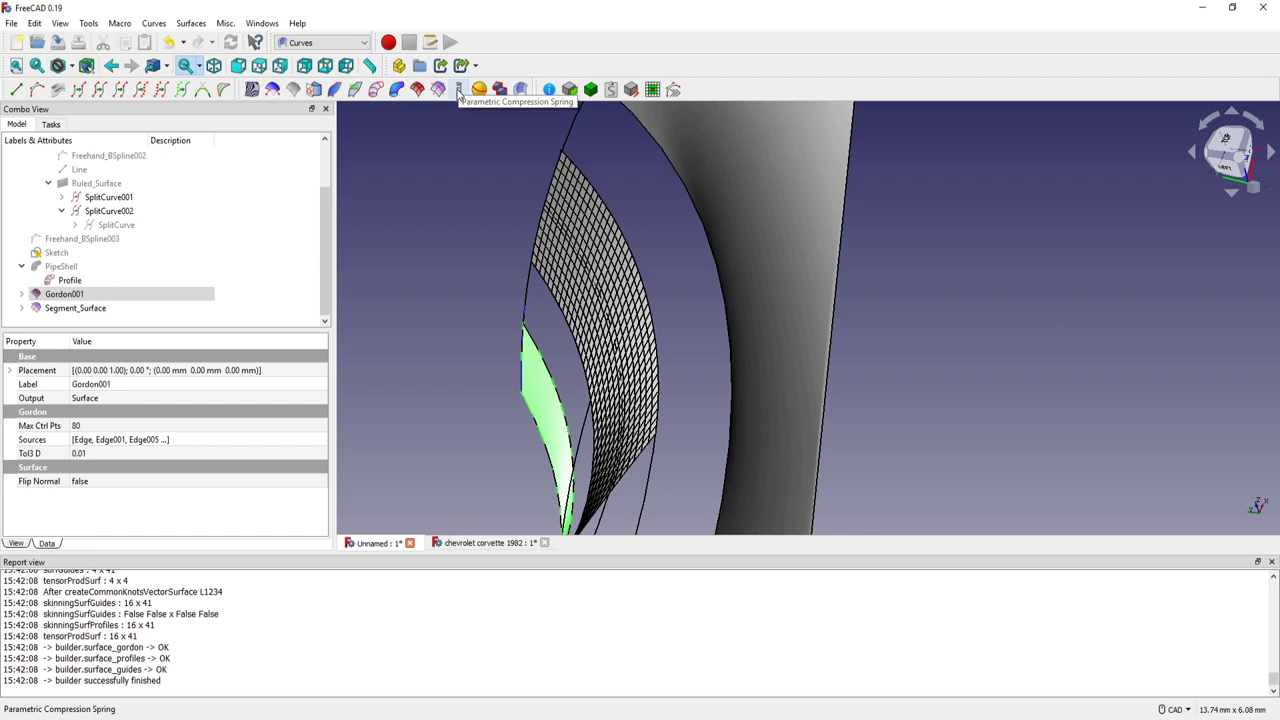
# - Create a parametric compression spring, CompSpring
pyautogui.click(459, 90)
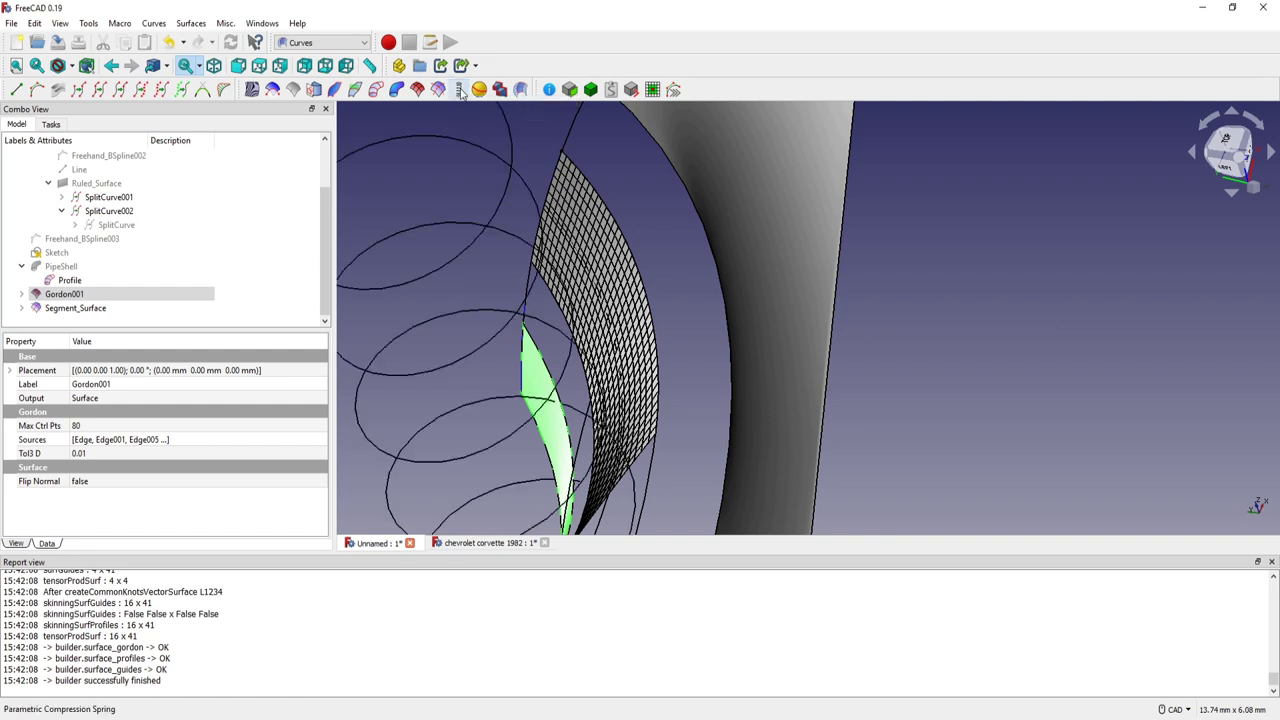
pyautogui.scroll(-5, 504, 200)
pyautogui.moveTo(500, 205); pyautogui.dragTo(465, 218, button='middle')
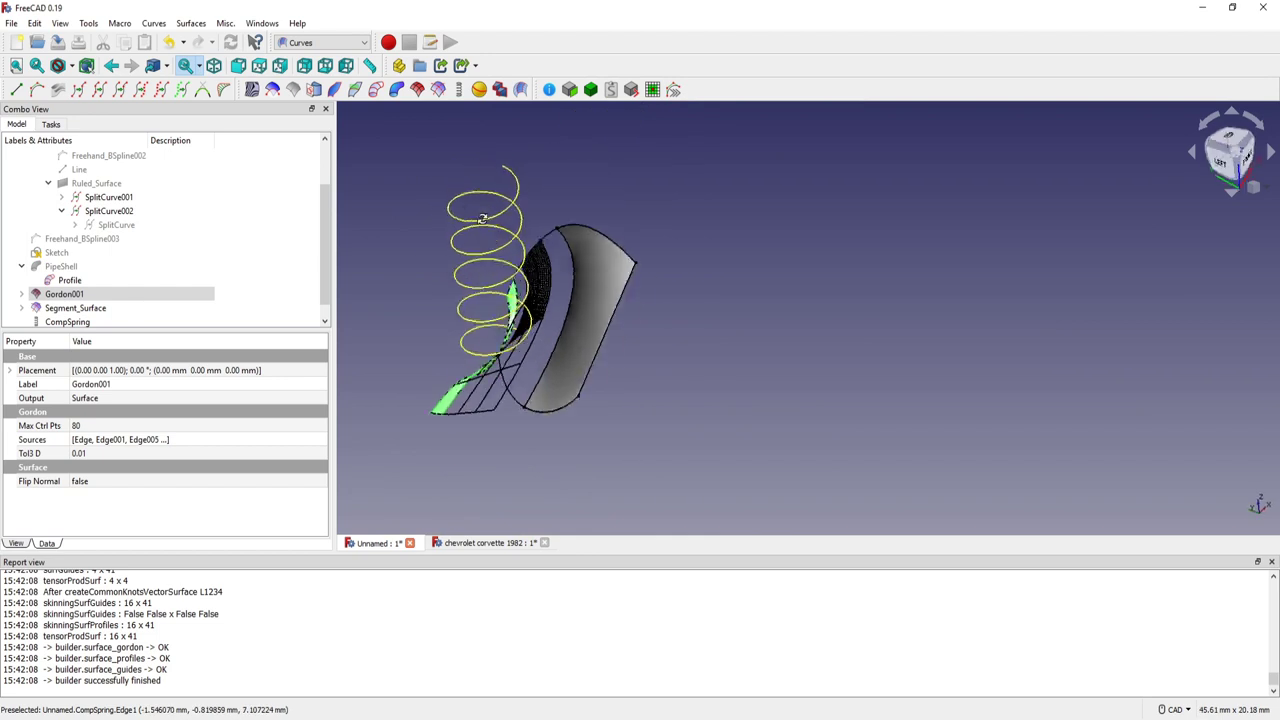
# - Set CompSpring's Wire Output to false so it shows as a solid coil
pyautogui.click(78, 322)
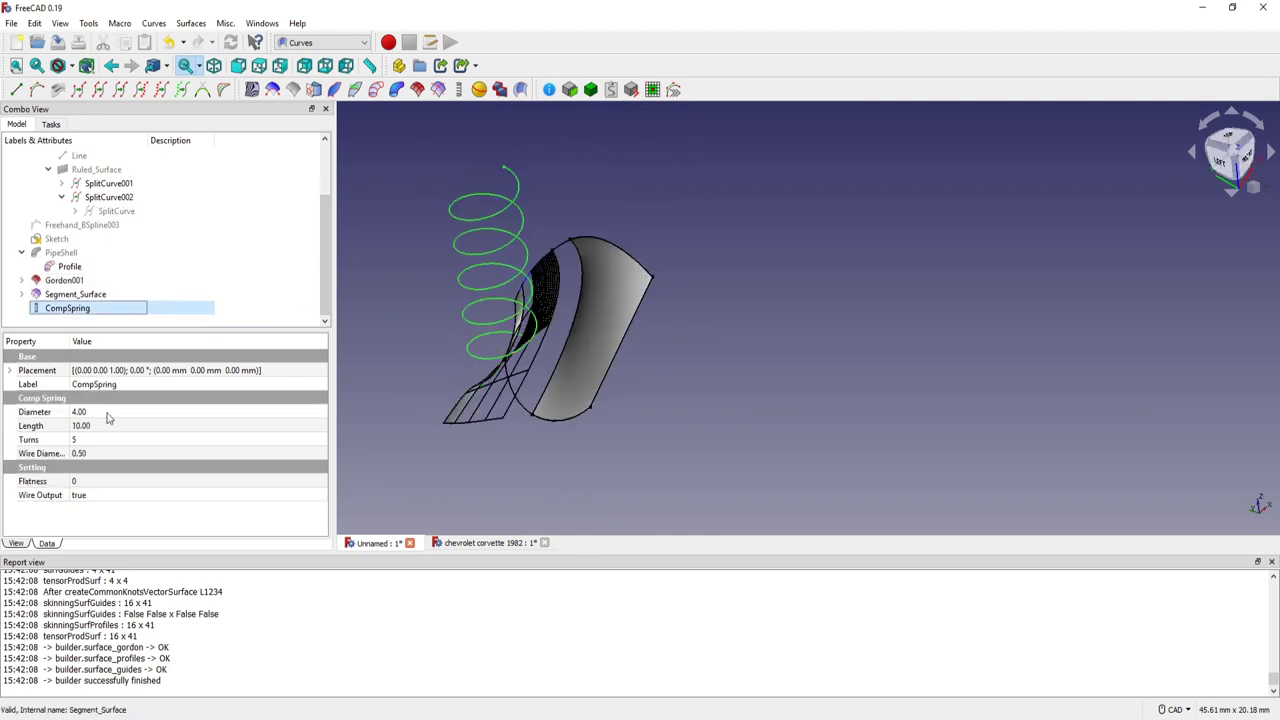
pyautogui.click(137, 497)
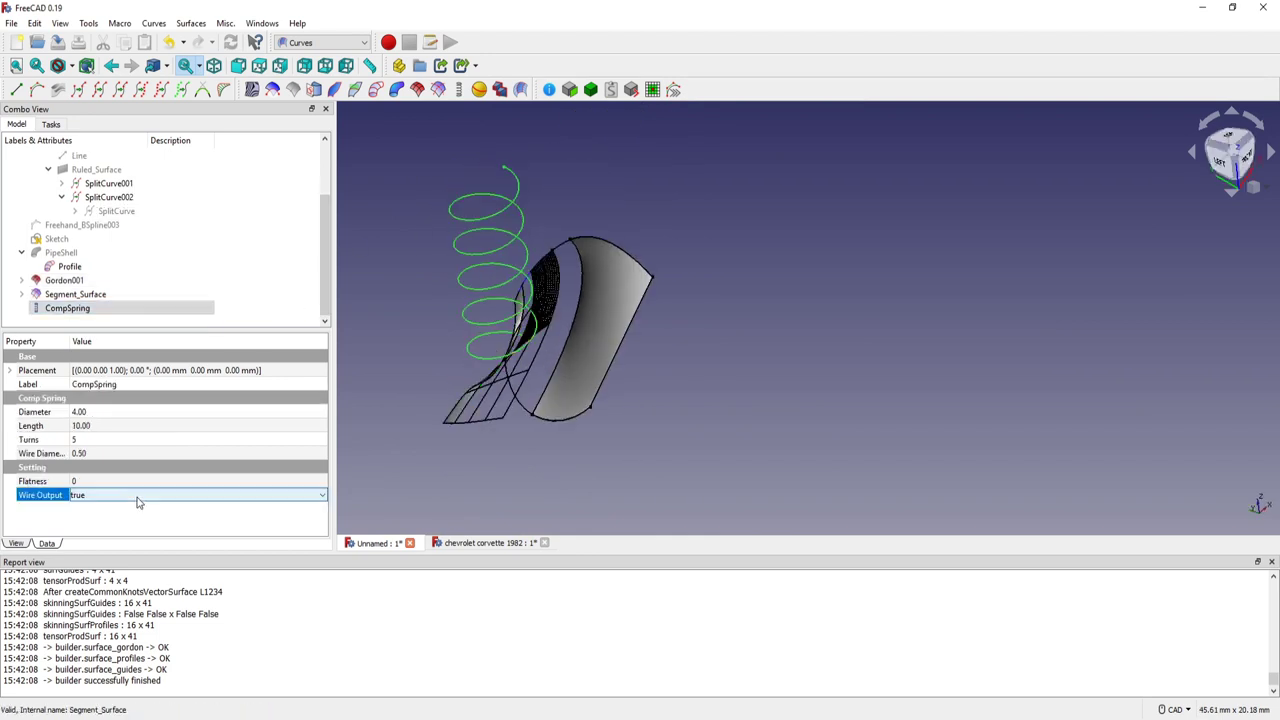
pyautogui.click(322, 497)
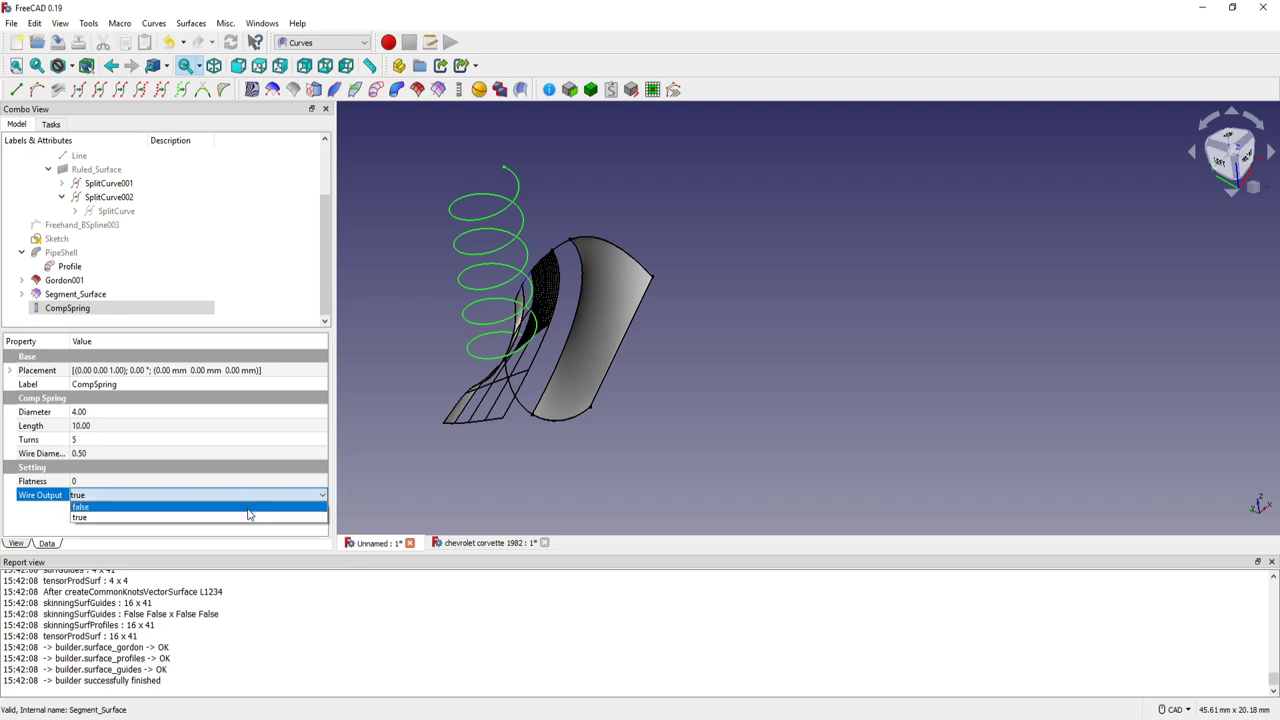
pyautogui.click(248, 508)
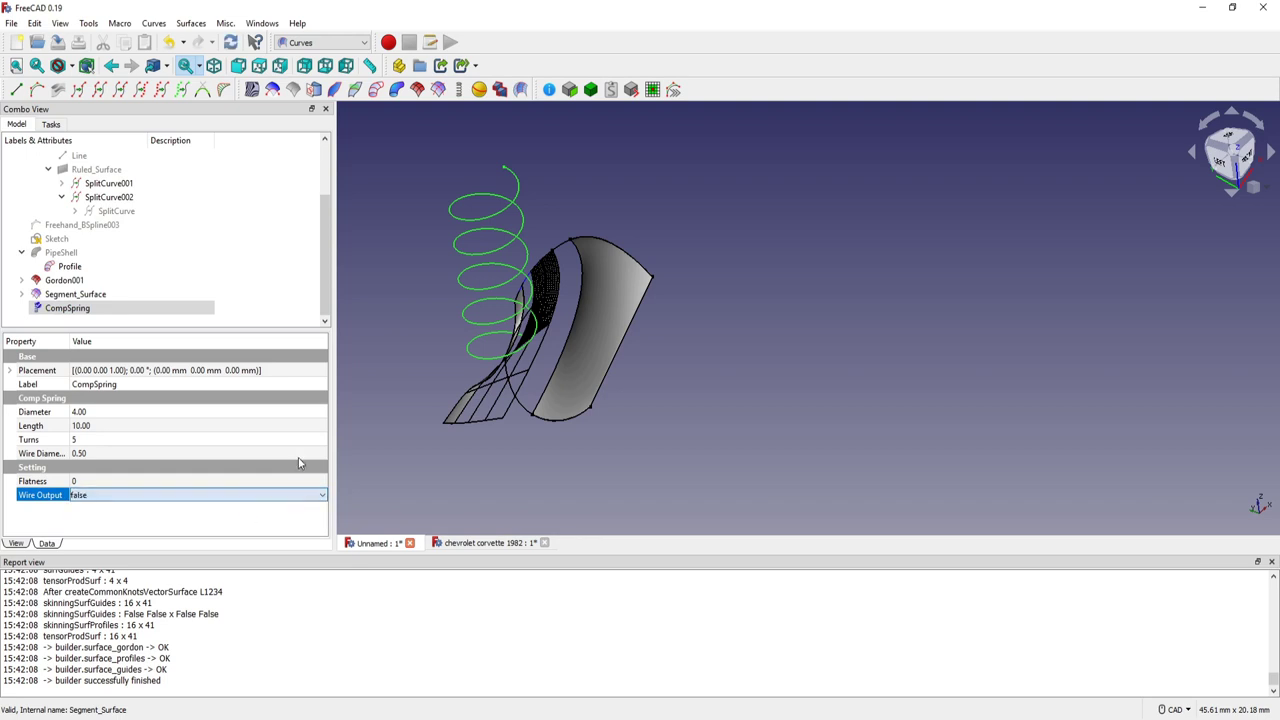
pyautogui.click(396, 386)
pyautogui.moveTo(408, 294); pyautogui.dragTo(448, 311, button='middle')
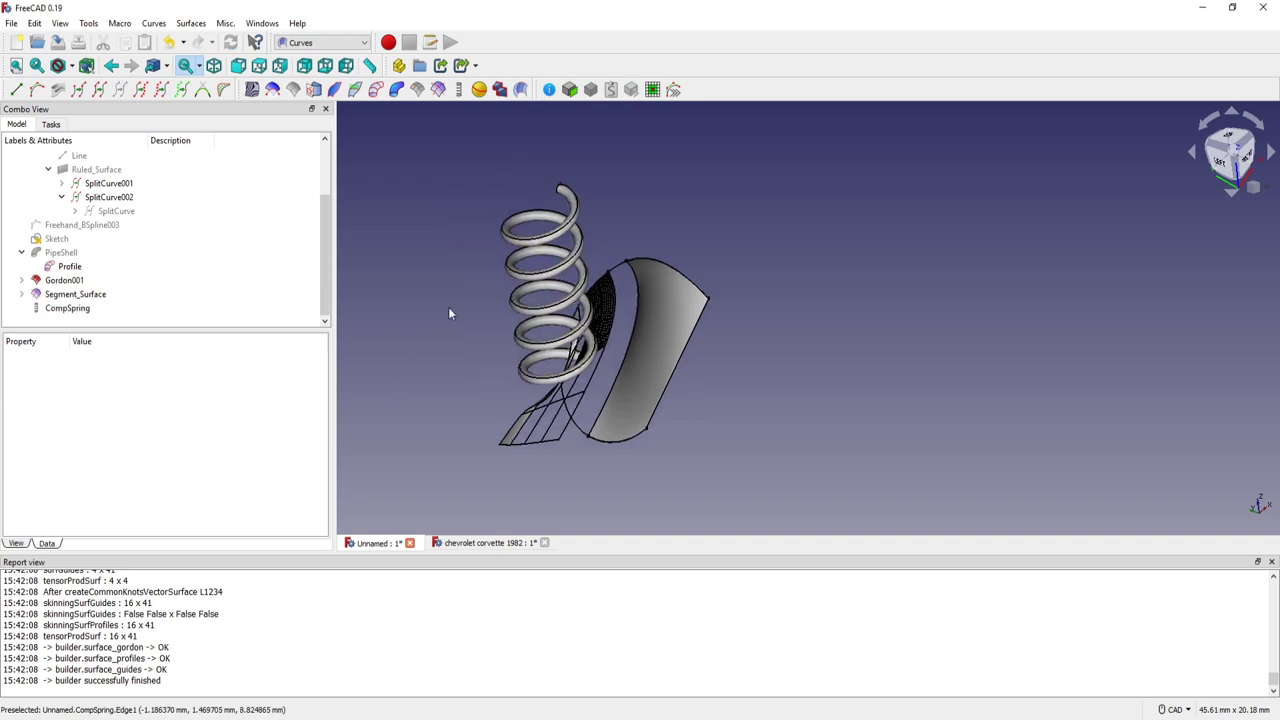
pyautogui.click(91, 310)
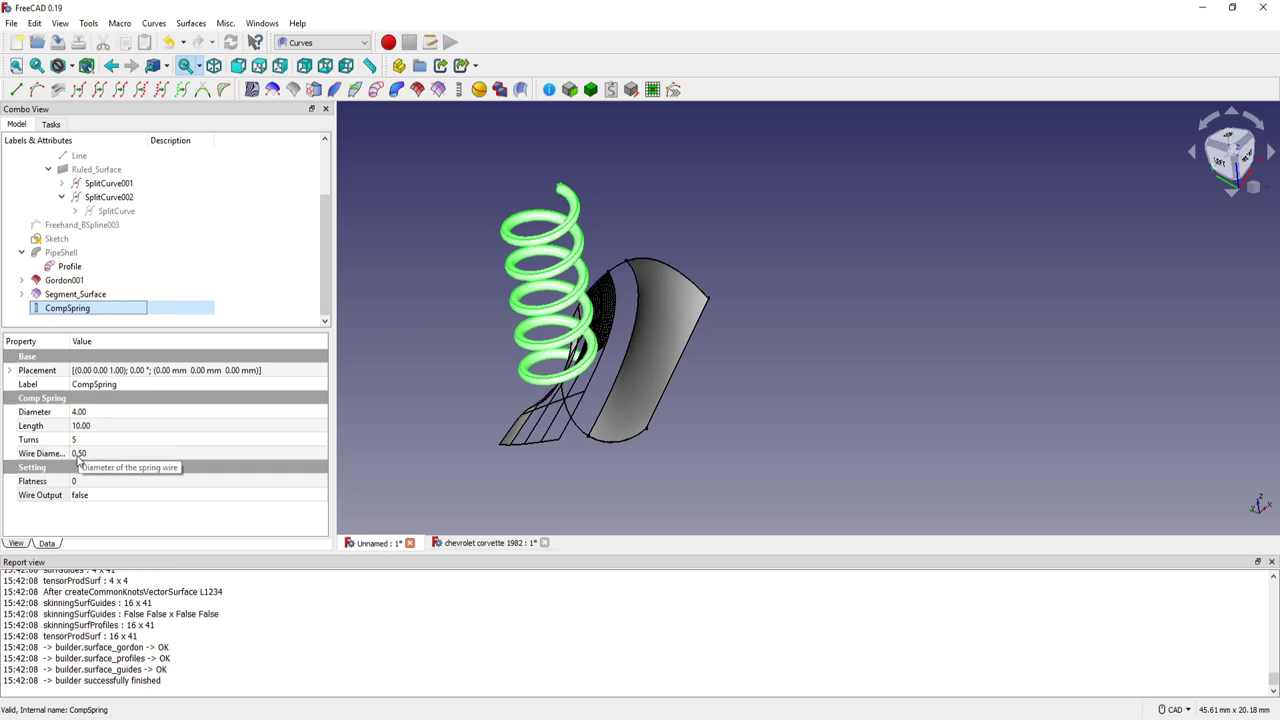
pyautogui.click(410, 293)
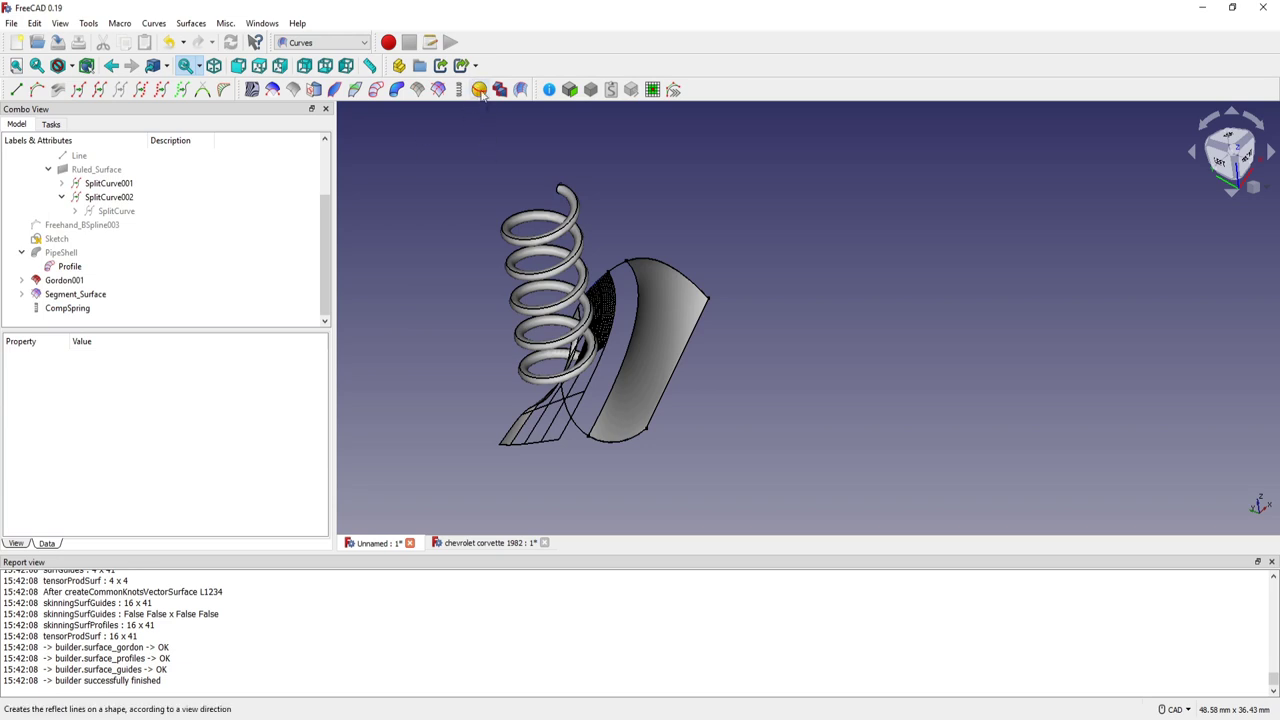
pyautogui.click(522, 228)
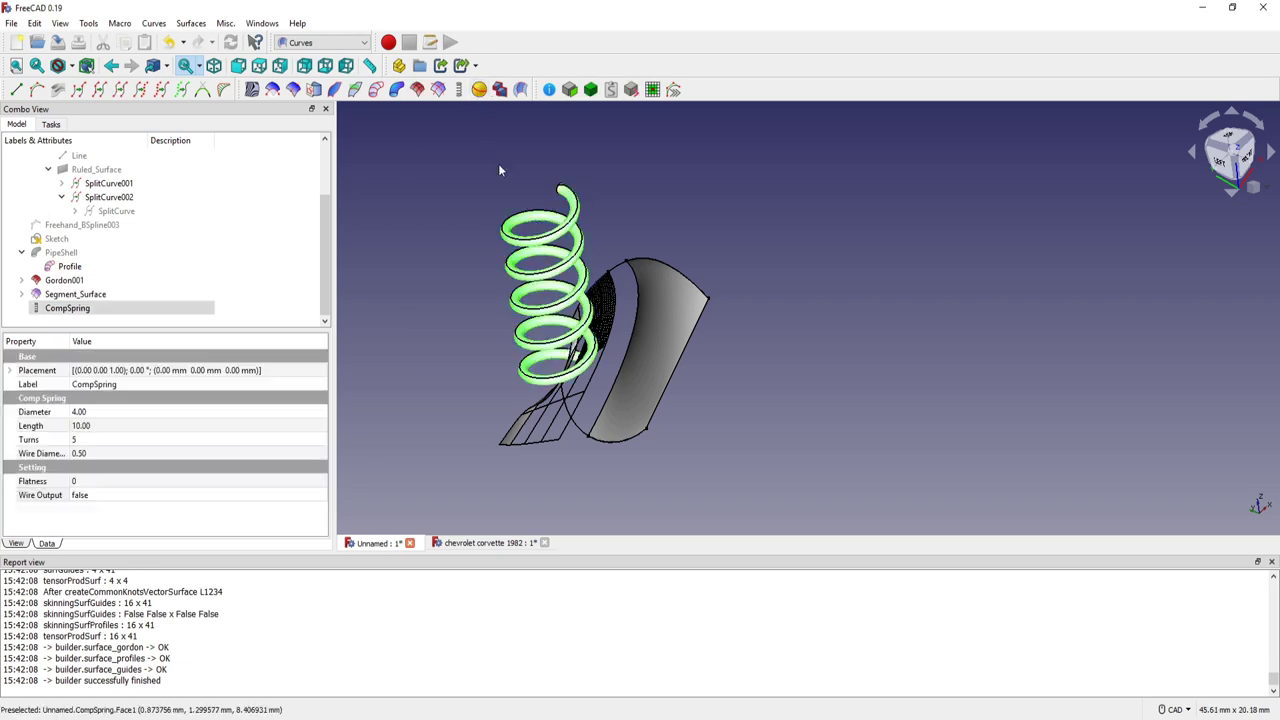
pyautogui.click(480, 90)
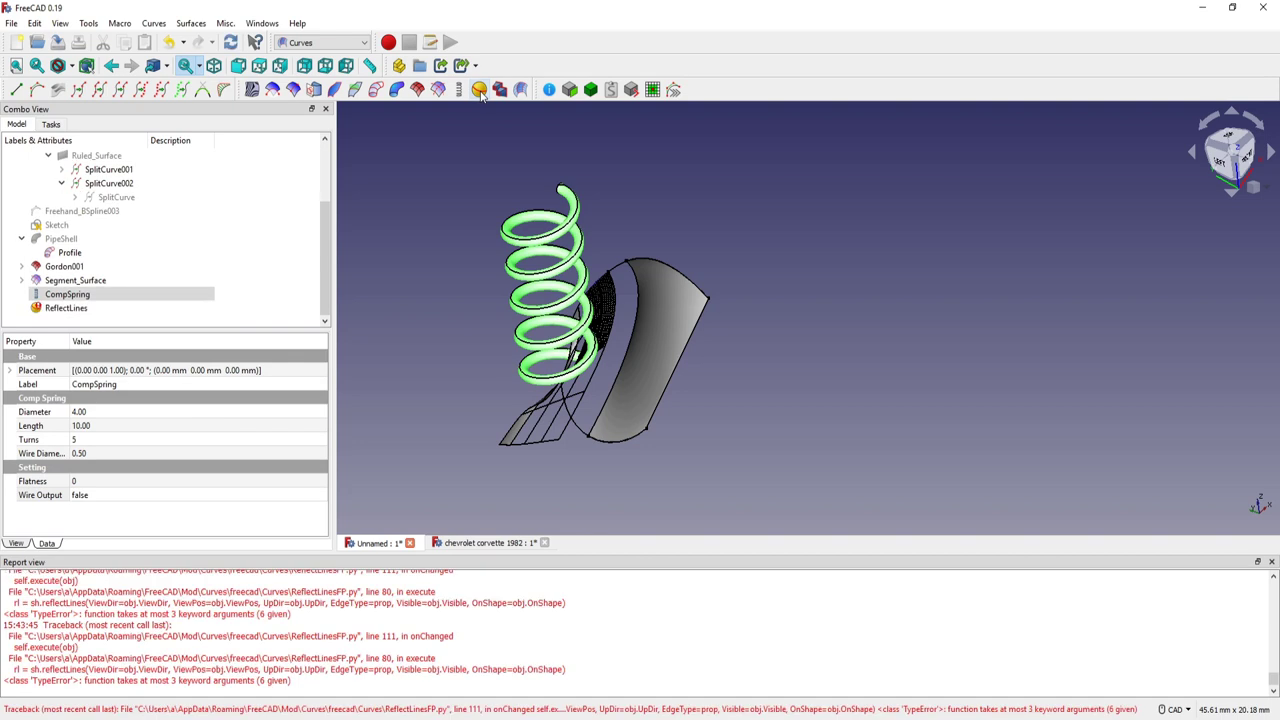
pyautogui.moveTo(66, 308)
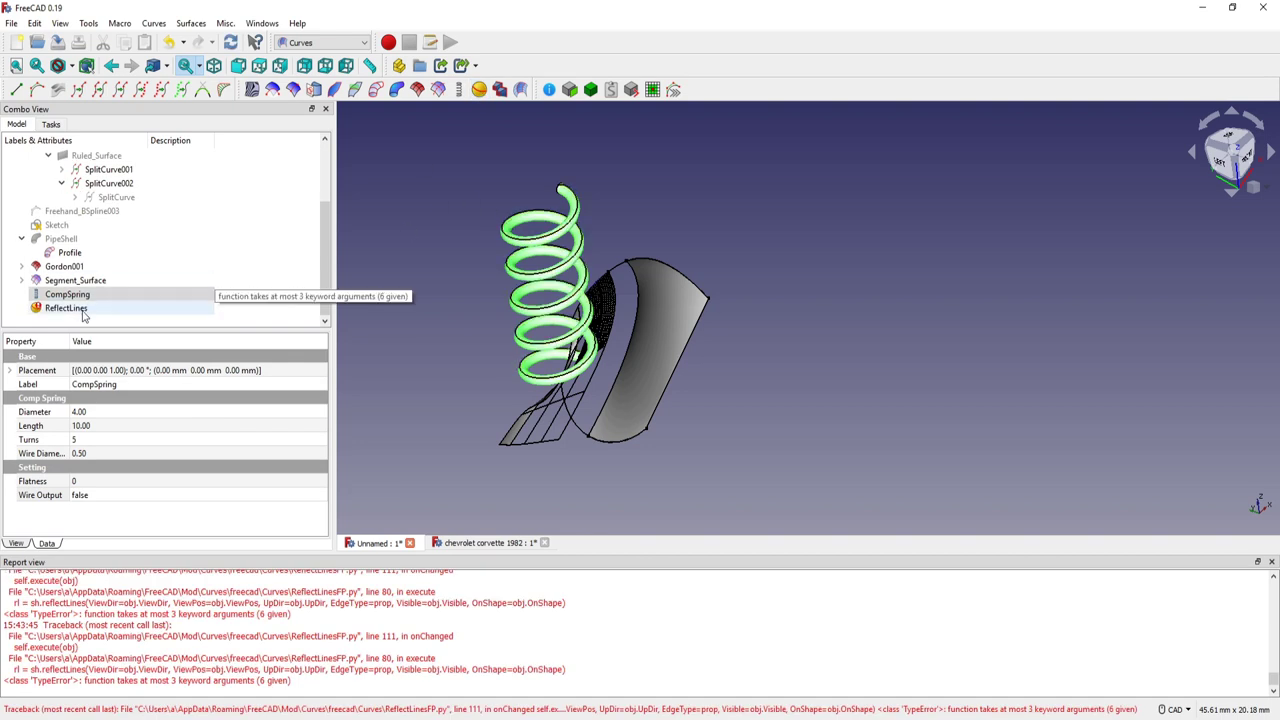
pyautogui.click(84, 312)
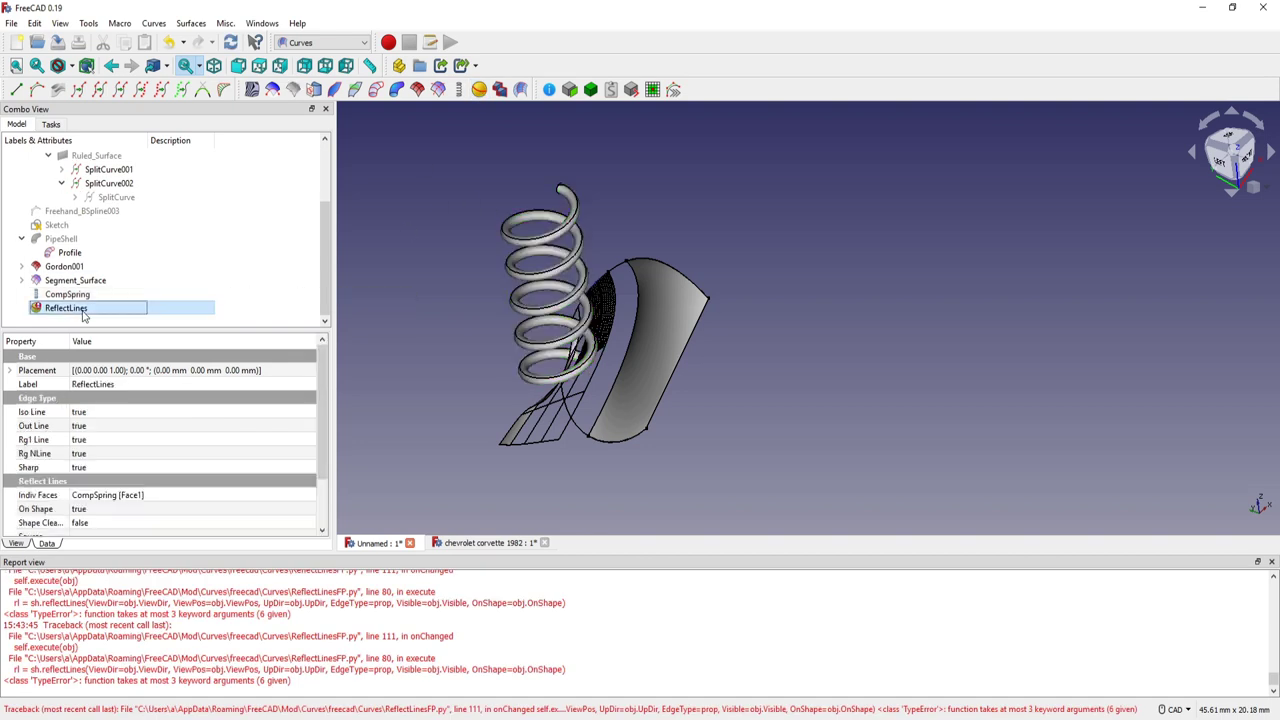
pyautogui.press('Delete')
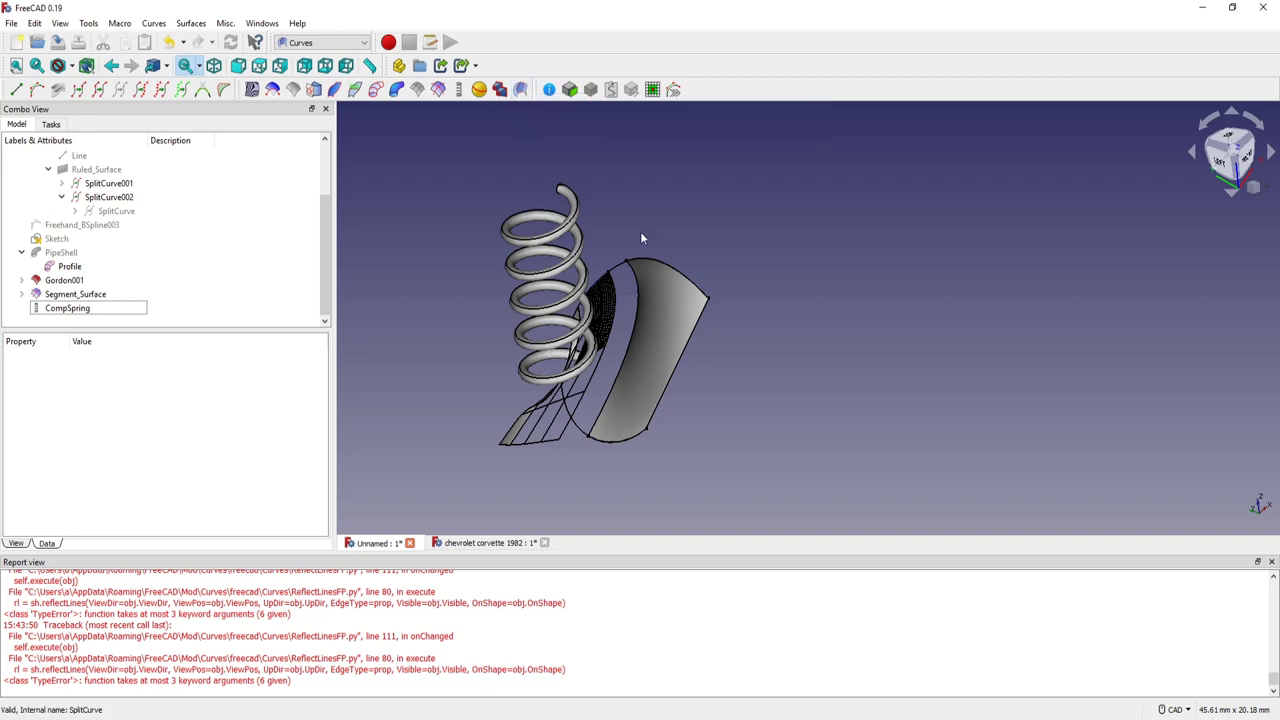
# - Orbit to a front view of the approximation surface and display it as Wireframe
pyautogui.moveTo(646, 357)
pyautogui.mouseDown(button='middle')
pyautogui.moveTo(576, 410)
pyautogui.moveTo(734, 374)
pyautogui.moveTo(796, 381)
pyautogui.moveTo(694, 346)
pyautogui.mouseUp(button='middle')
pyautogui.scroll(2, 694, 346)
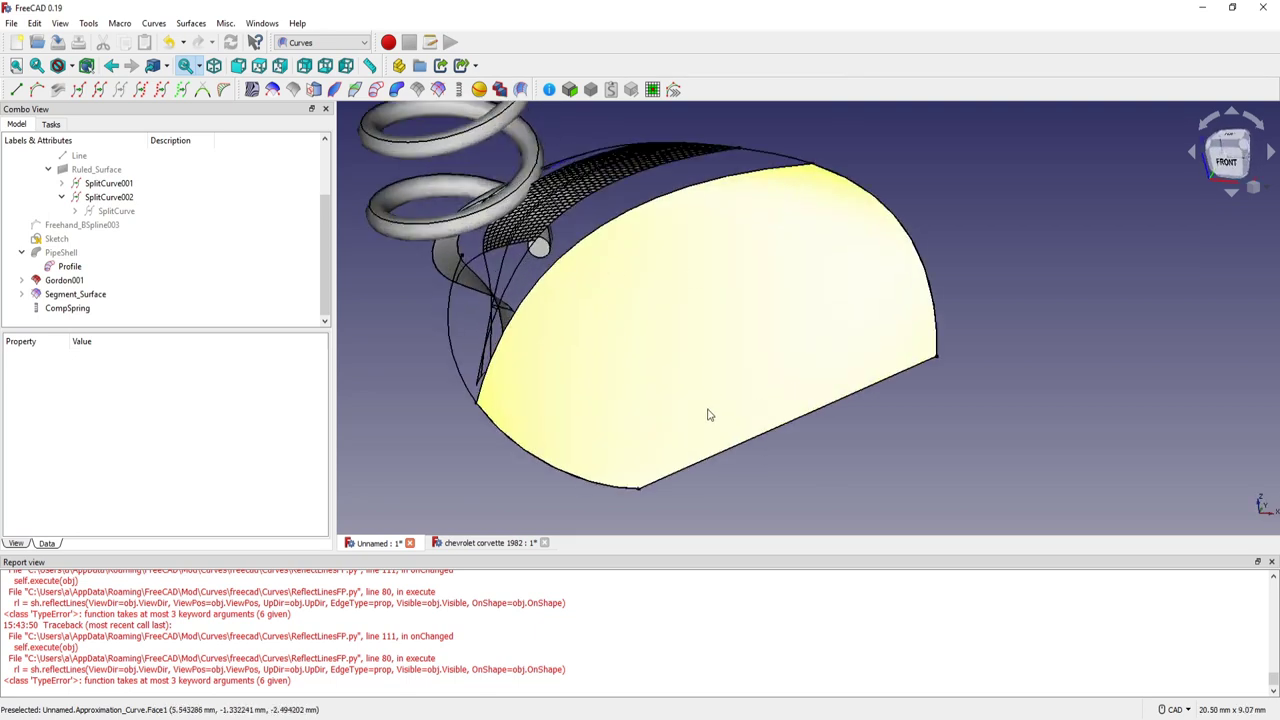
pyautogui.scroll(-2, 690, 400)
pyautogui.click(689, 350)
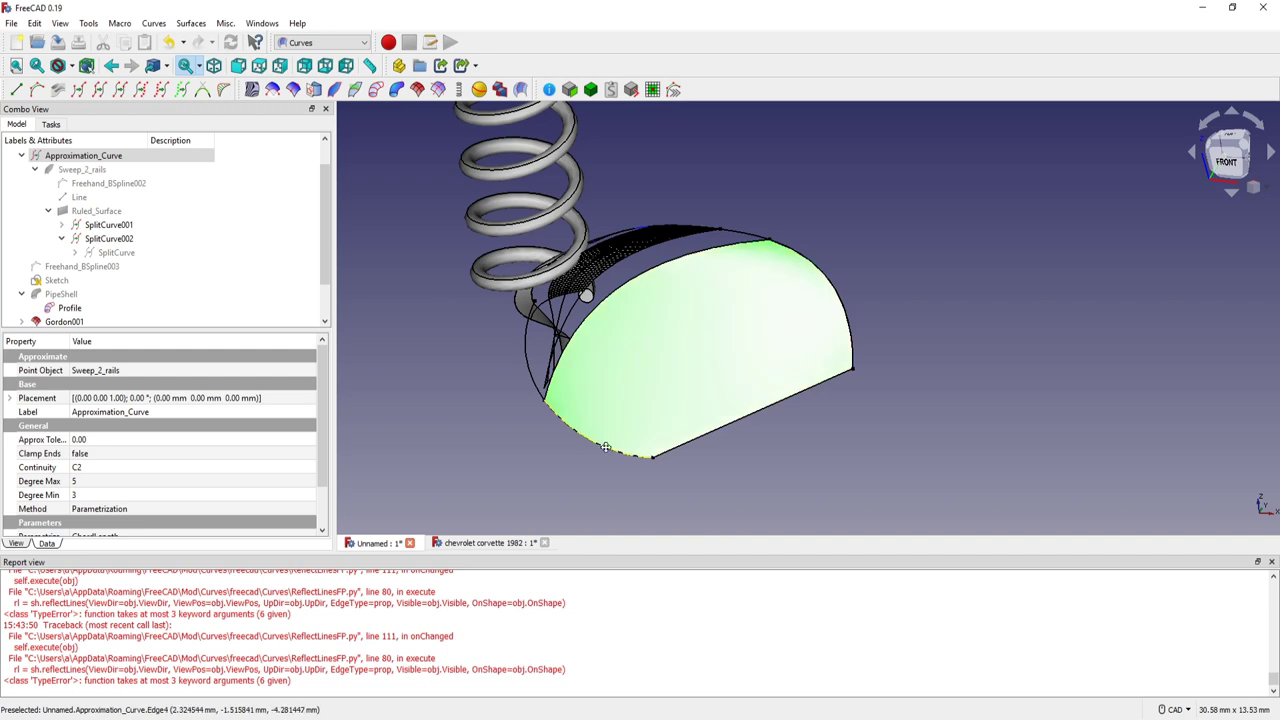
pyautogui.moveTo(640, 390); pyautogui.dragTo(514, 403, button='middle')
pyautogui.moveTo(726, 413)
pyautogui.mouseDown(button='middle')
pyautogui.moveTo(611, 363)
pyautogui.moveTo(634, 354)
pyautogui.moveTo(626, 366)
pyautogui.mouseUp(button='middle')
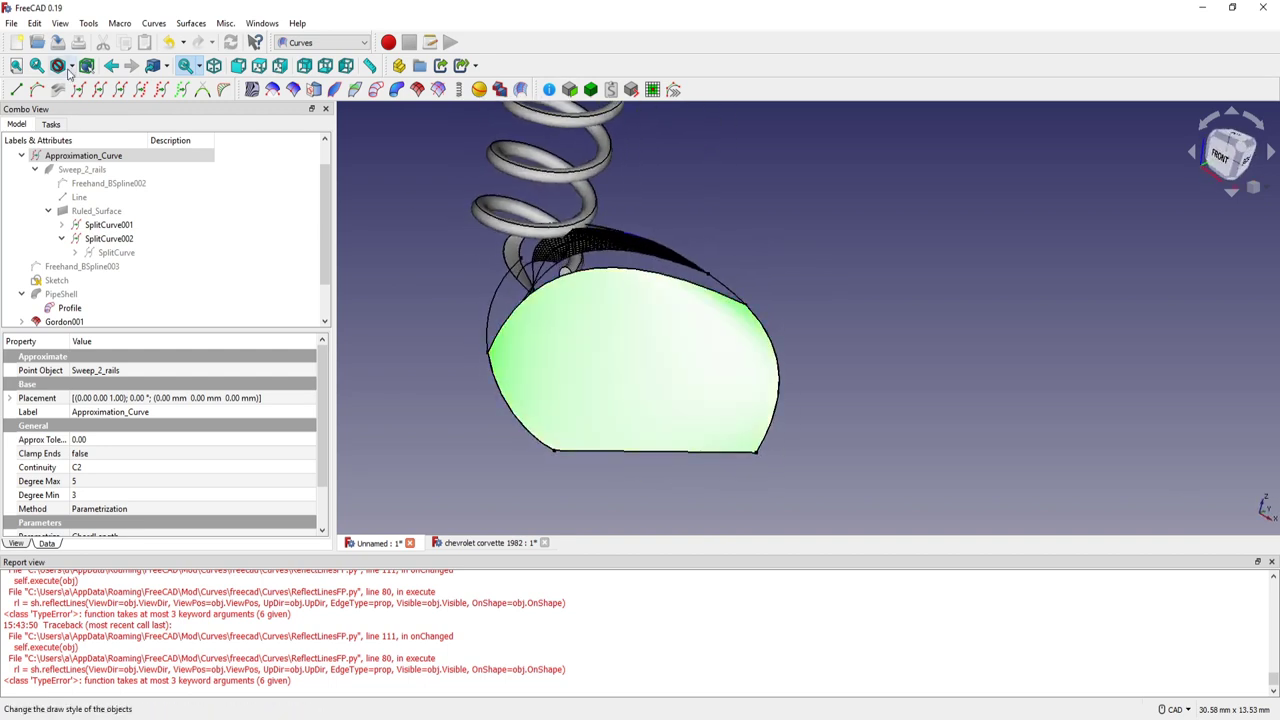
pyautogui.click(71, 67)
pyautogui.click(90, 118)
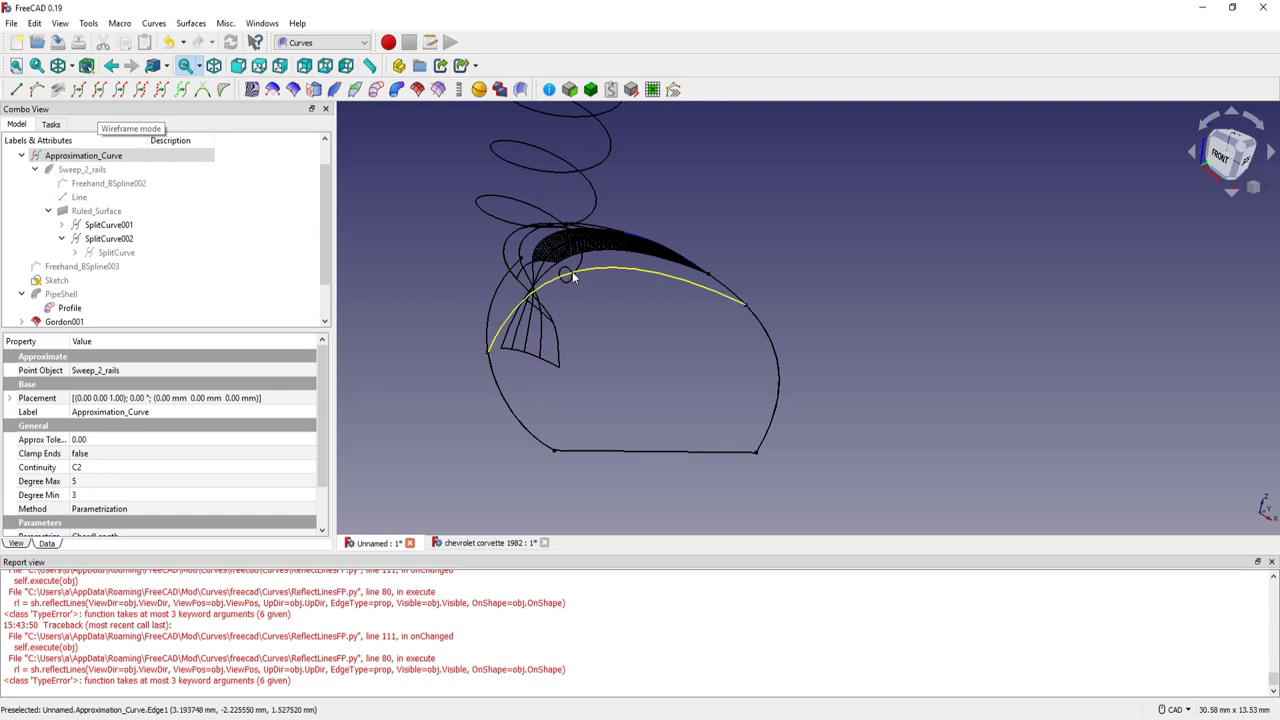
# - Return Draw Style to As is and clear the selection
pyautogui.moveTo(603, 294)
pyautogui.mouseDown(button='middle')
pyautogui.moveTo(626, 214)
pyautogui.moveTo(641, 216)
pyautogui.moveTo(674, 294)
pyautogui.mouseUp(button='middle')
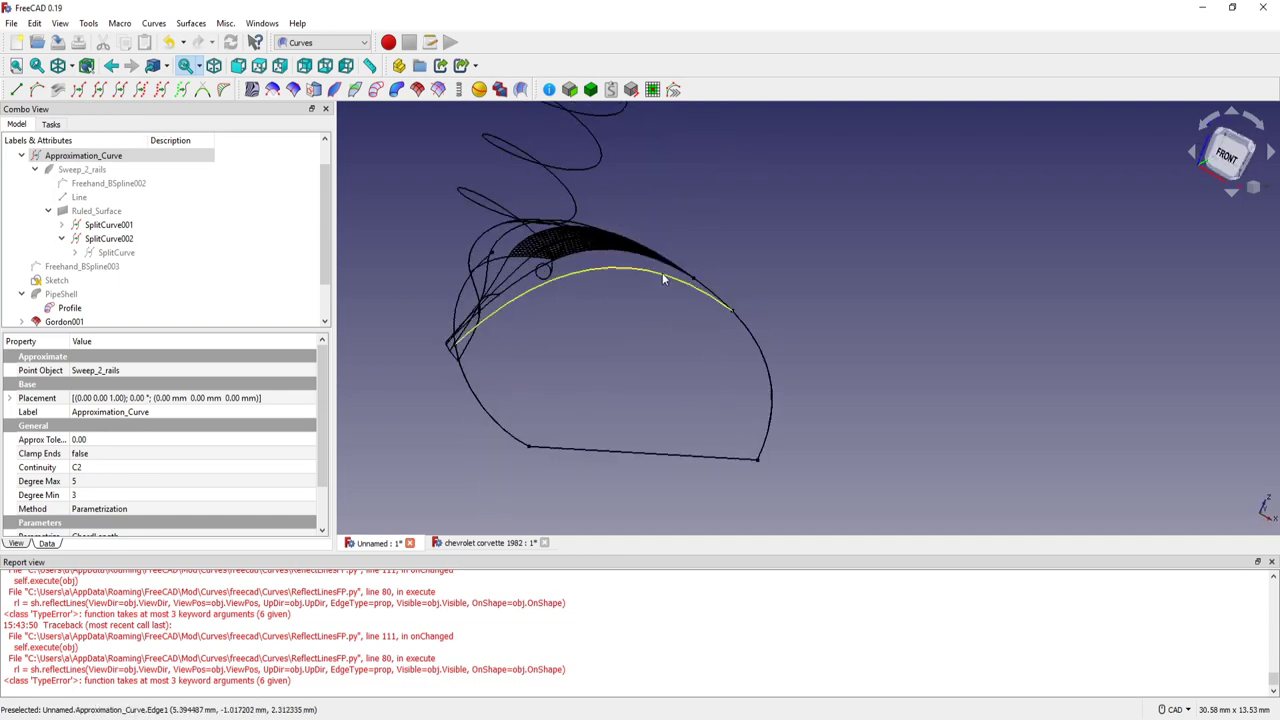
pyautogui.click(71, 66)
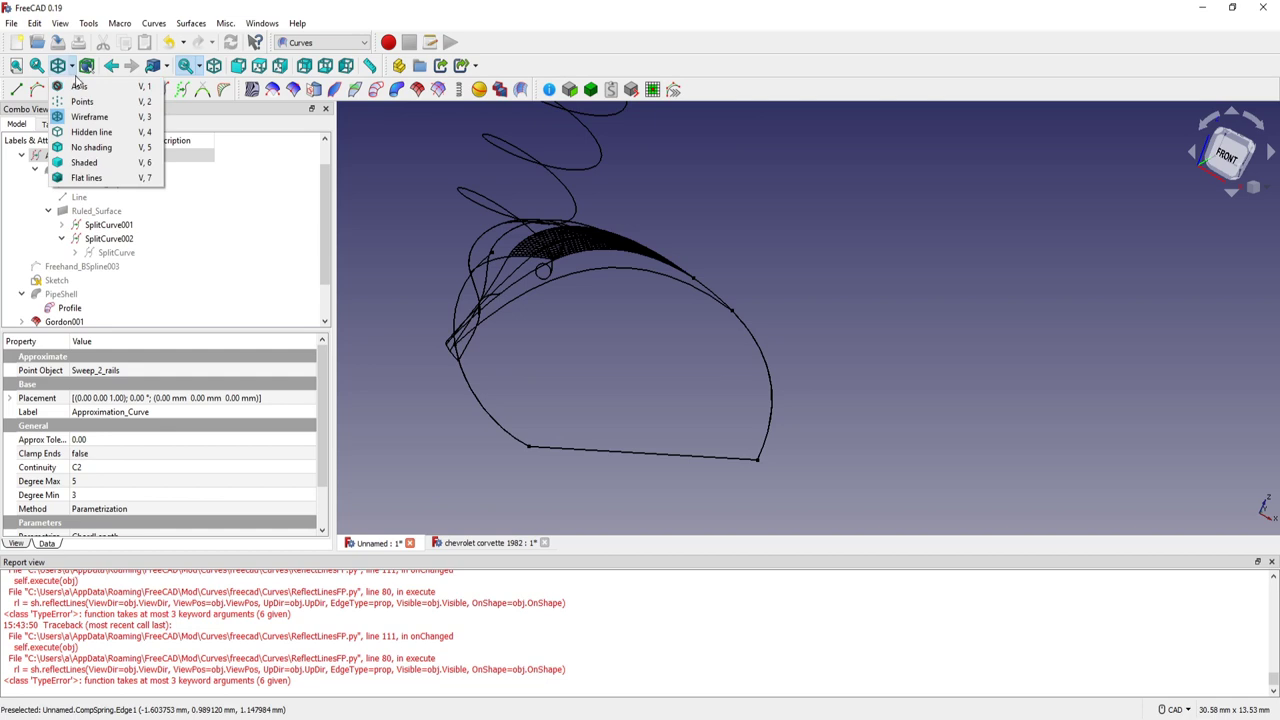
pyautogui.click(80, 87)
pyautogui.moveTo(508, 255); pyautogui.dragTo(546, 257, button='middle')
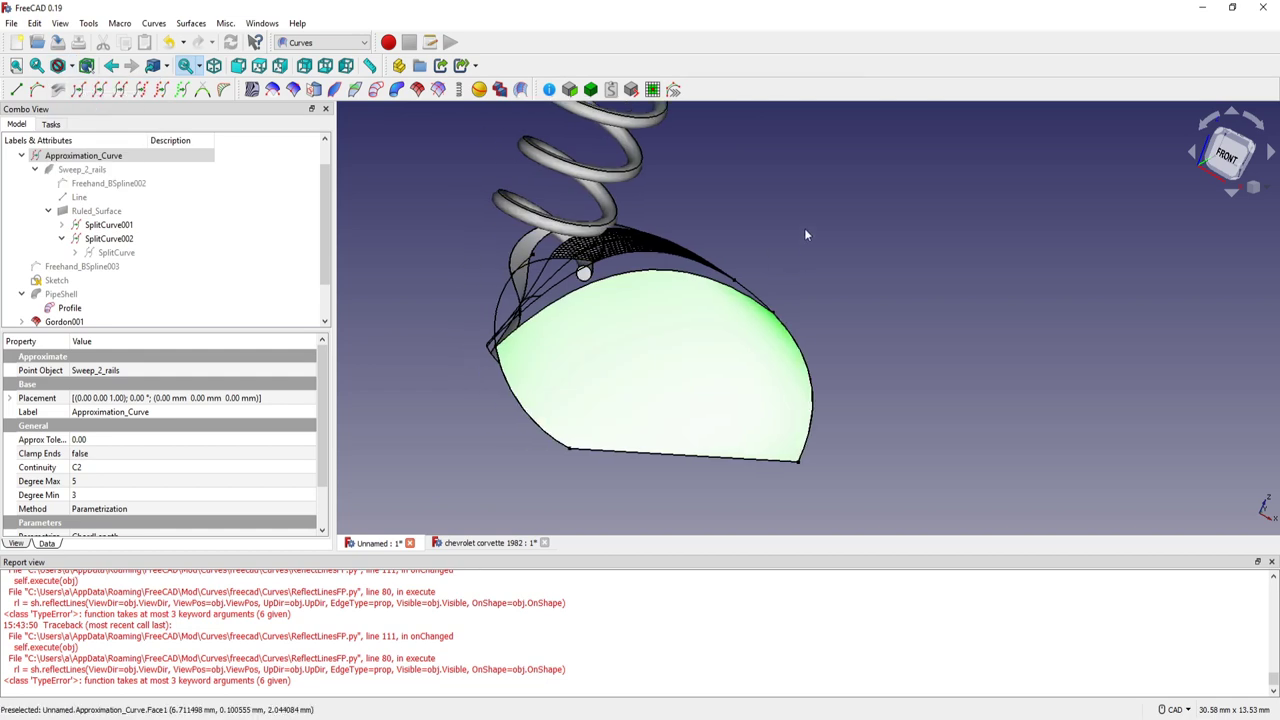
pyautogui.click(467, 180)
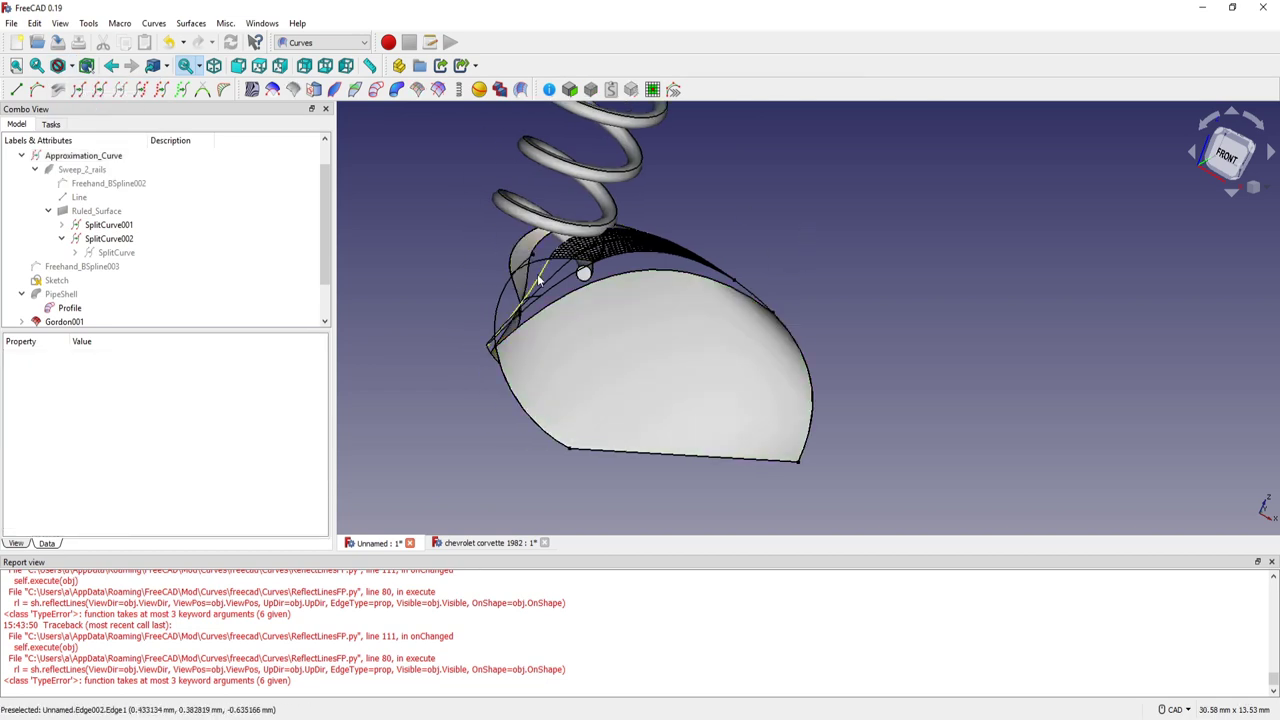
# - Draw the first interpolation curve, Freehand_BSpline004, across the surface in Wireframe display
pyautogui.click(36, 93)
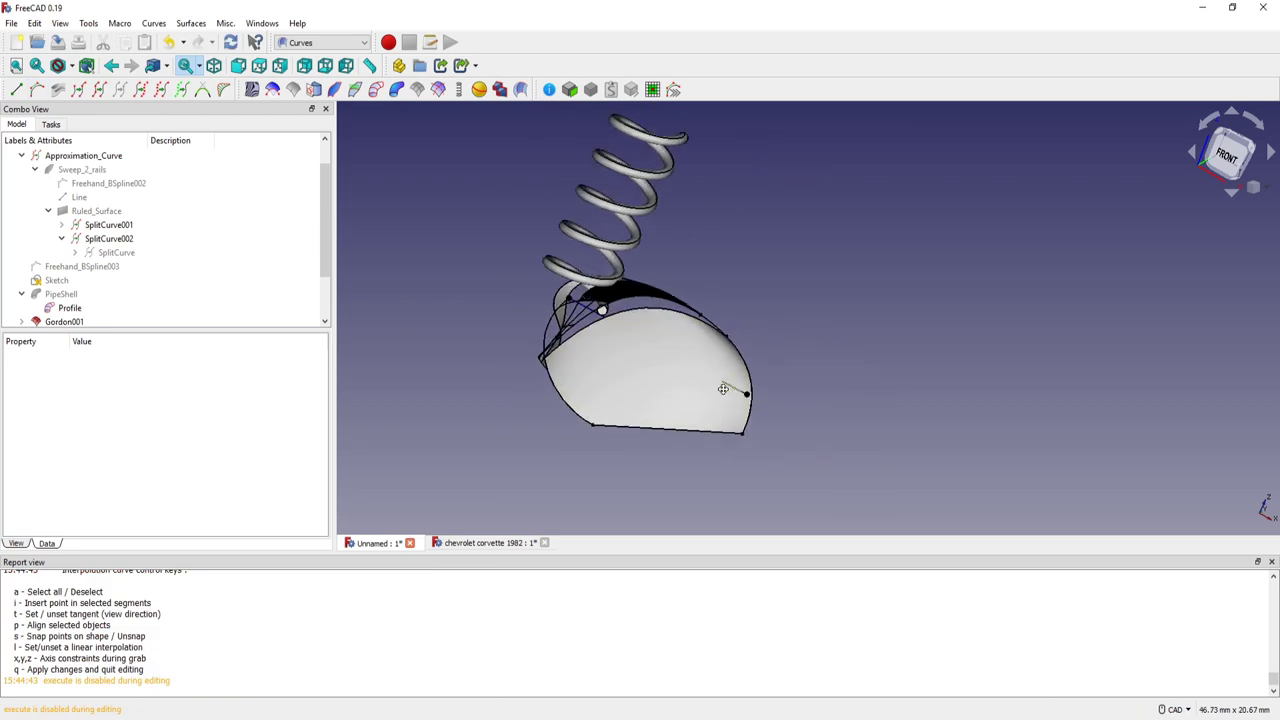
pyautogui.moveTo(772, 406); pyautogui.dragTo(758, 400, button='middle')
pyautogui.moveTo(734, 398); pyautogui.dragTo(616, 453)
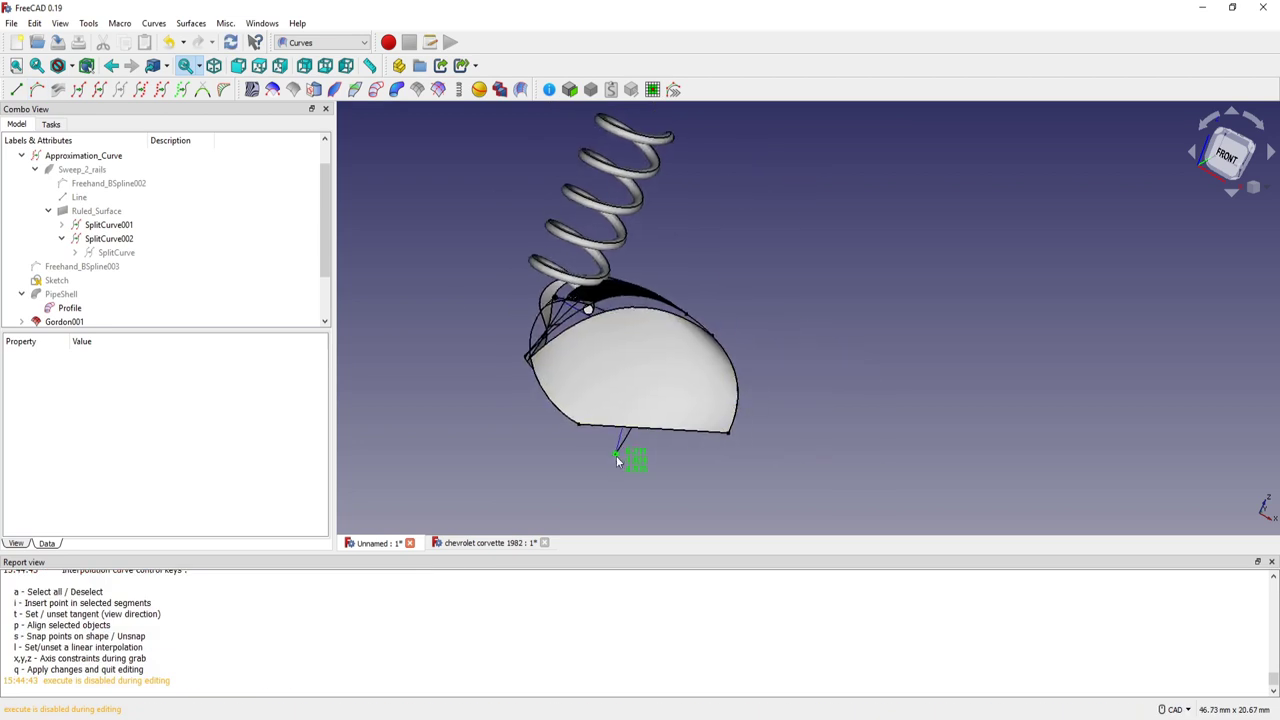
pyautogui.click(68, 66)
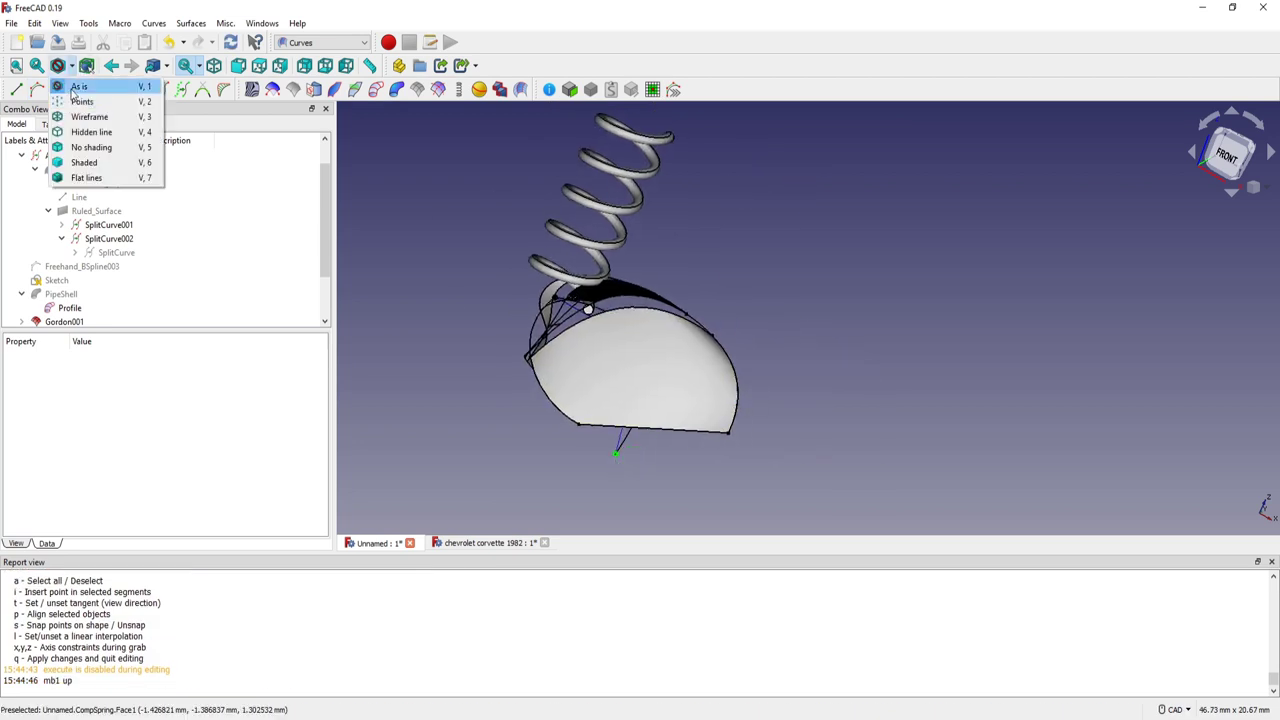
pyautogui.click(84, 122)
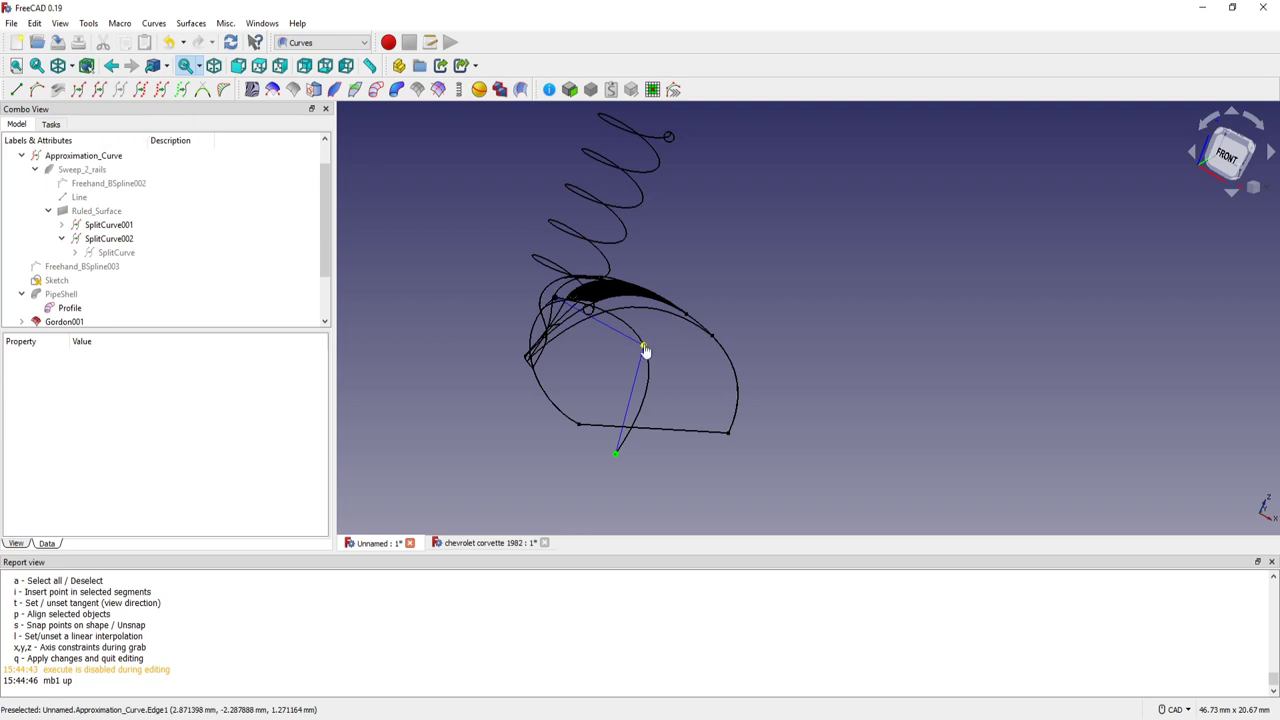
pyautogui.moveTo(643, 345); pyautogui.dragTo(590, 388)
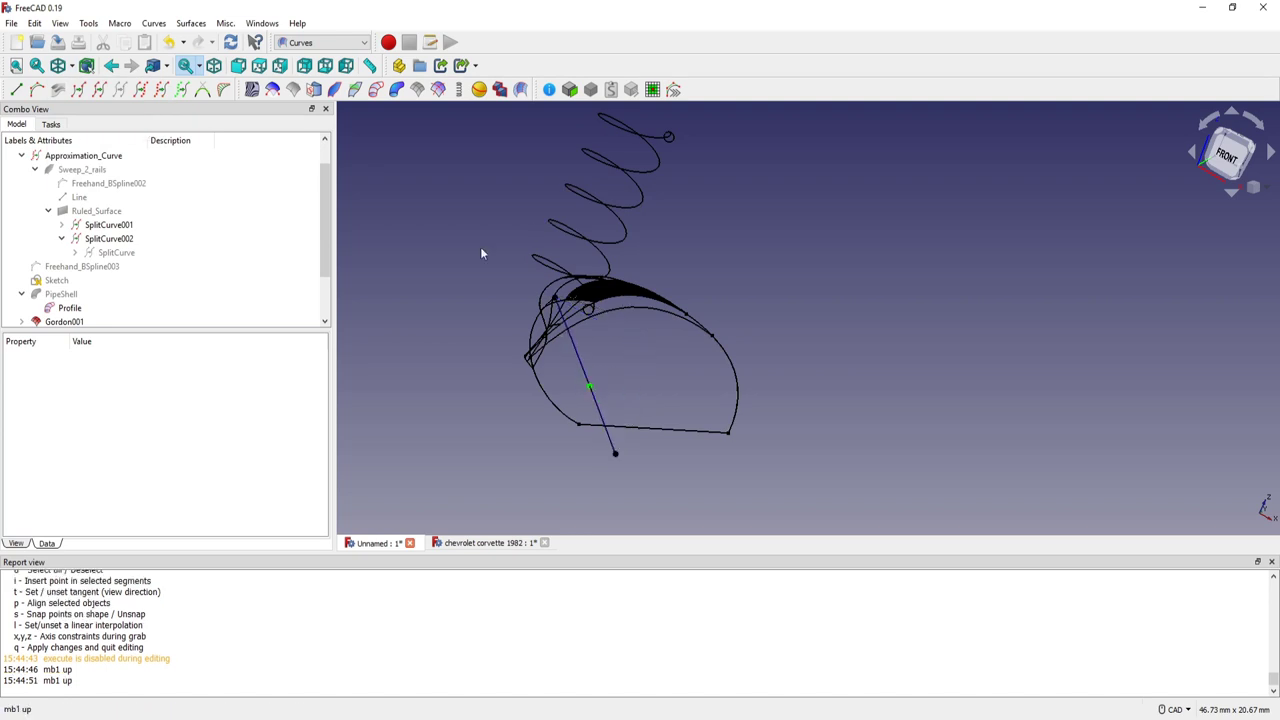
pyautogui.press('q')
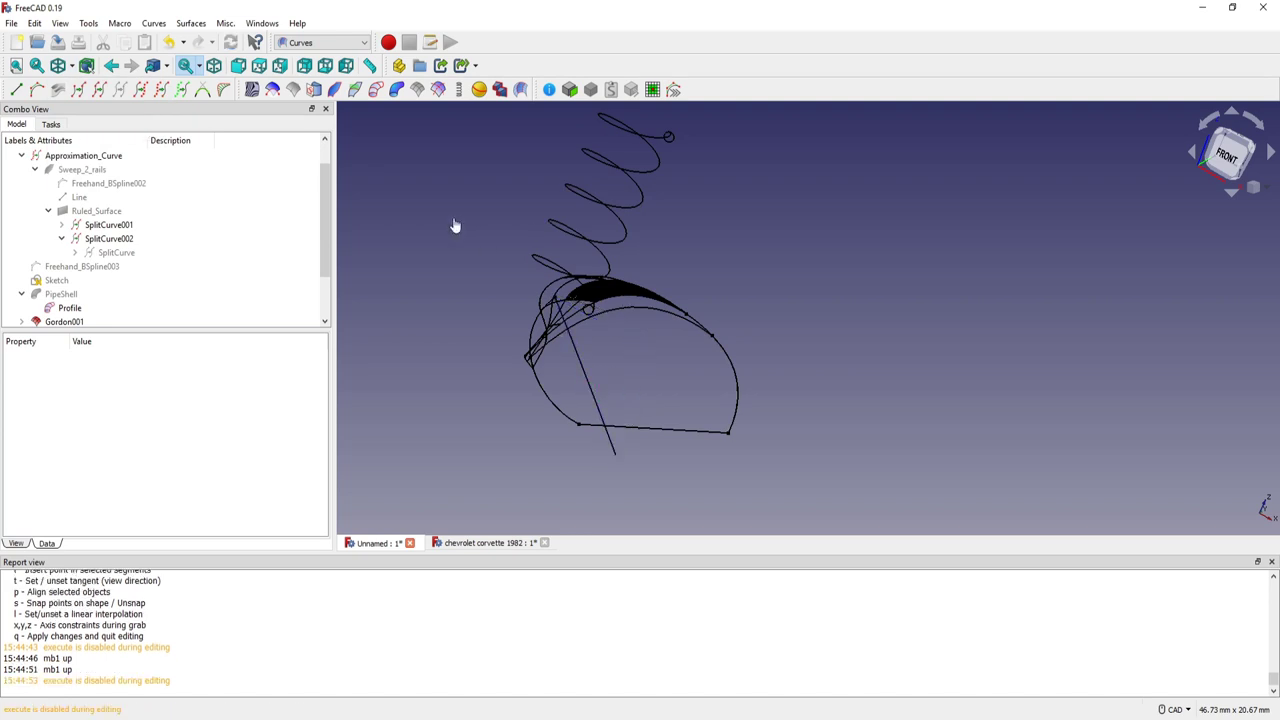
# - Draw a second interpolation curve, Freehand_BSpline005, across the surface
pyautogui.click(37, 89)
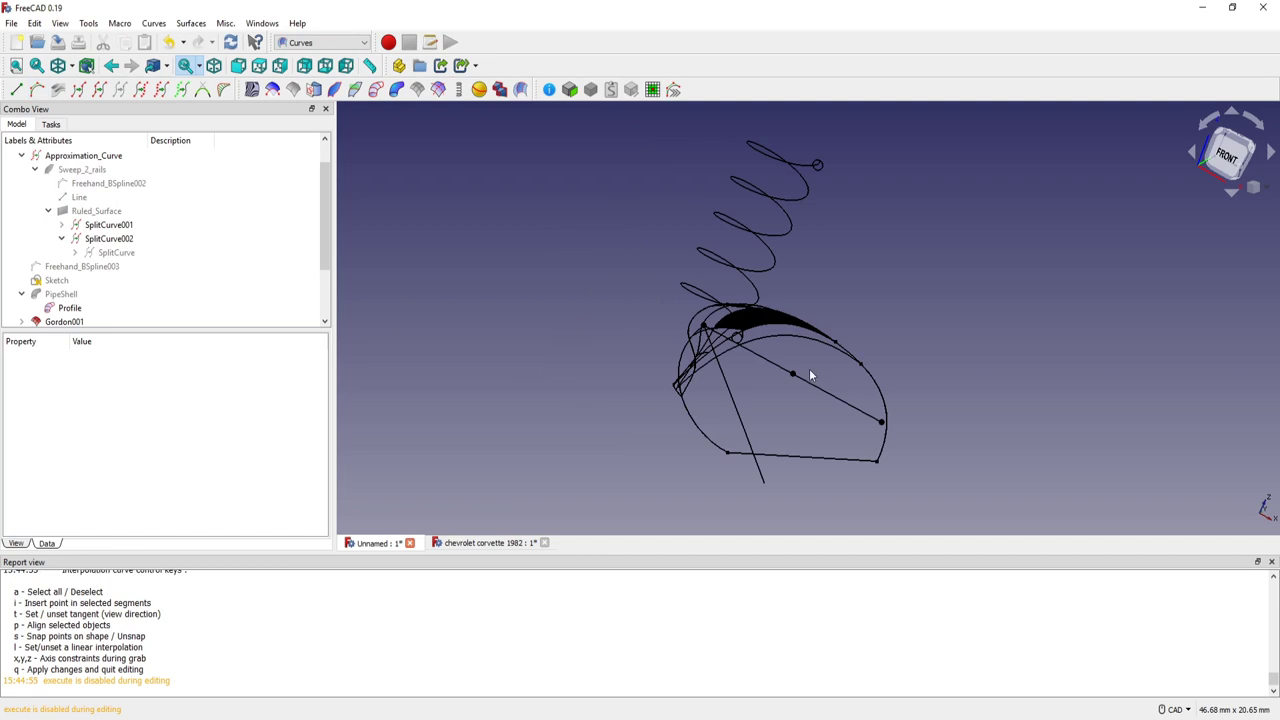
pyautogui.moveTo(793, 375); pyautogui.dragTo(844, 410)
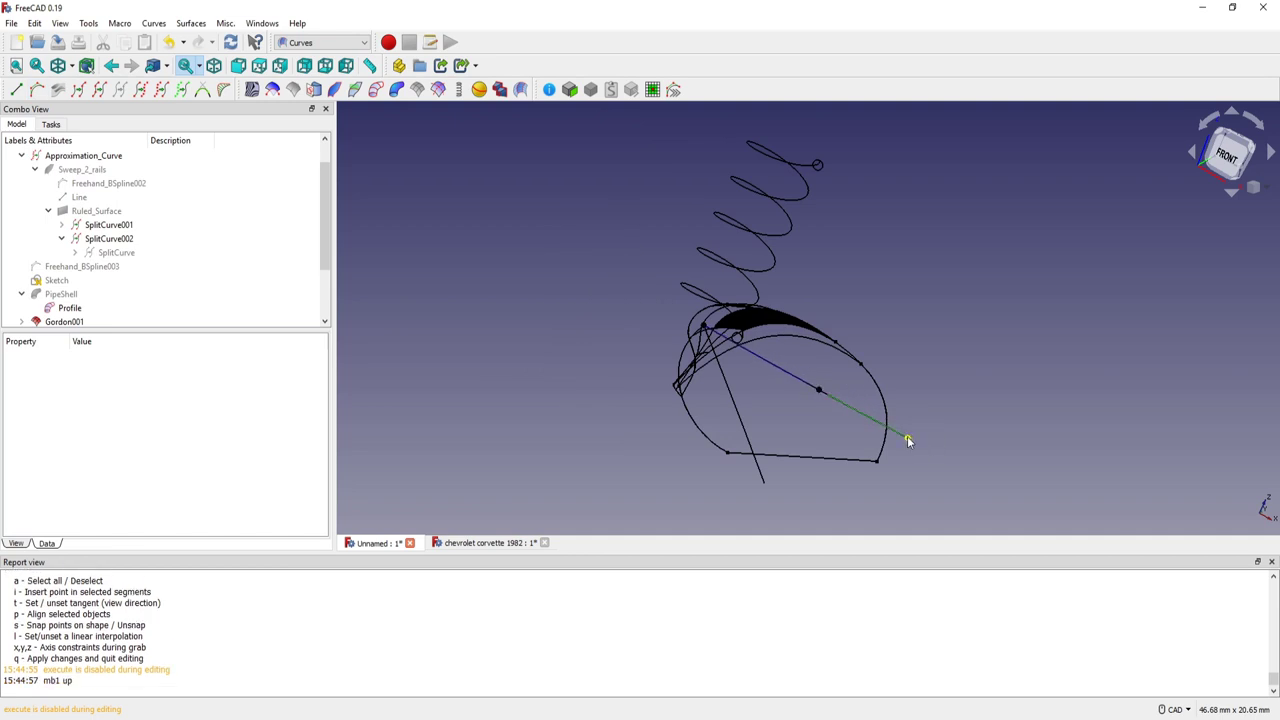
pyautogui.moveTo(907, 441); pyautogui.dragTo(855, 487)
pyautogui.moveTo(816, 389); pyautogui.dragTo(836, 396)
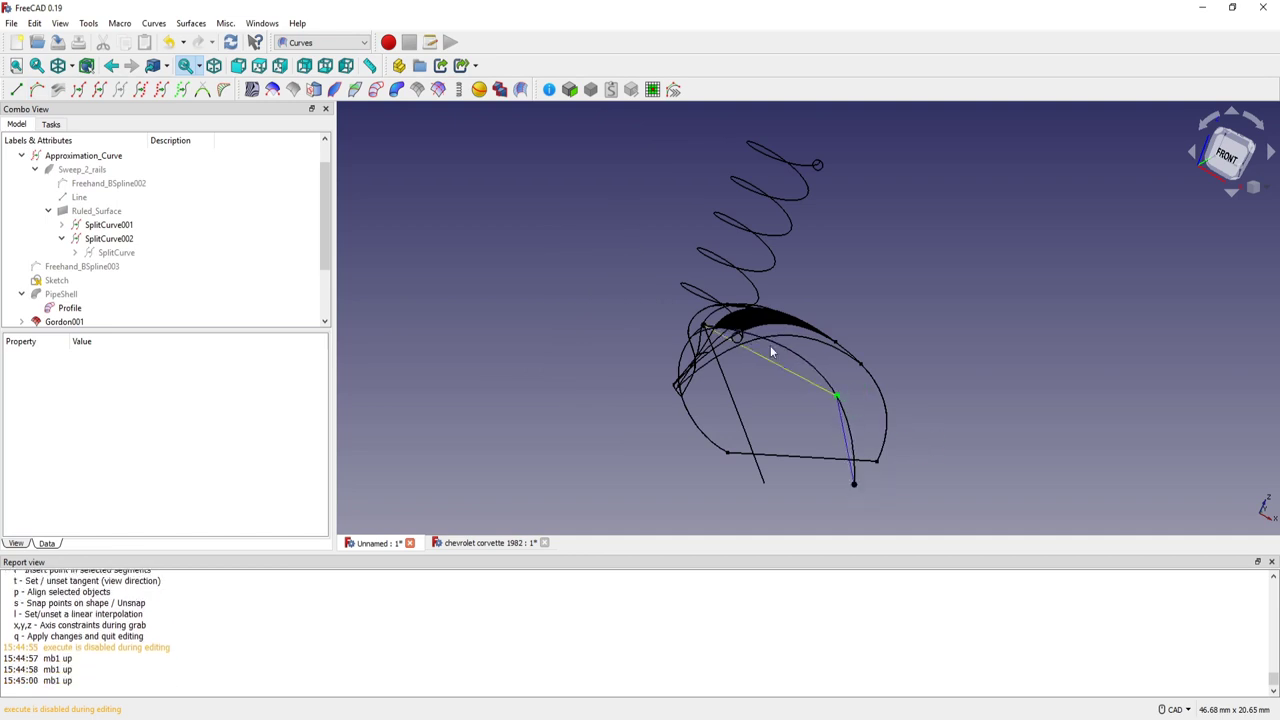
pyautogui.moveTo(736, 337)
pyautogui.mouseDown()
pyautogui.moveTo(822, 312)
pyautogui.moveTo(821, 295)
pyautogui.mouseUp()
pyautogui.moveTo(910, 331); pyautogui.dragTo(858, 320, button='middle')
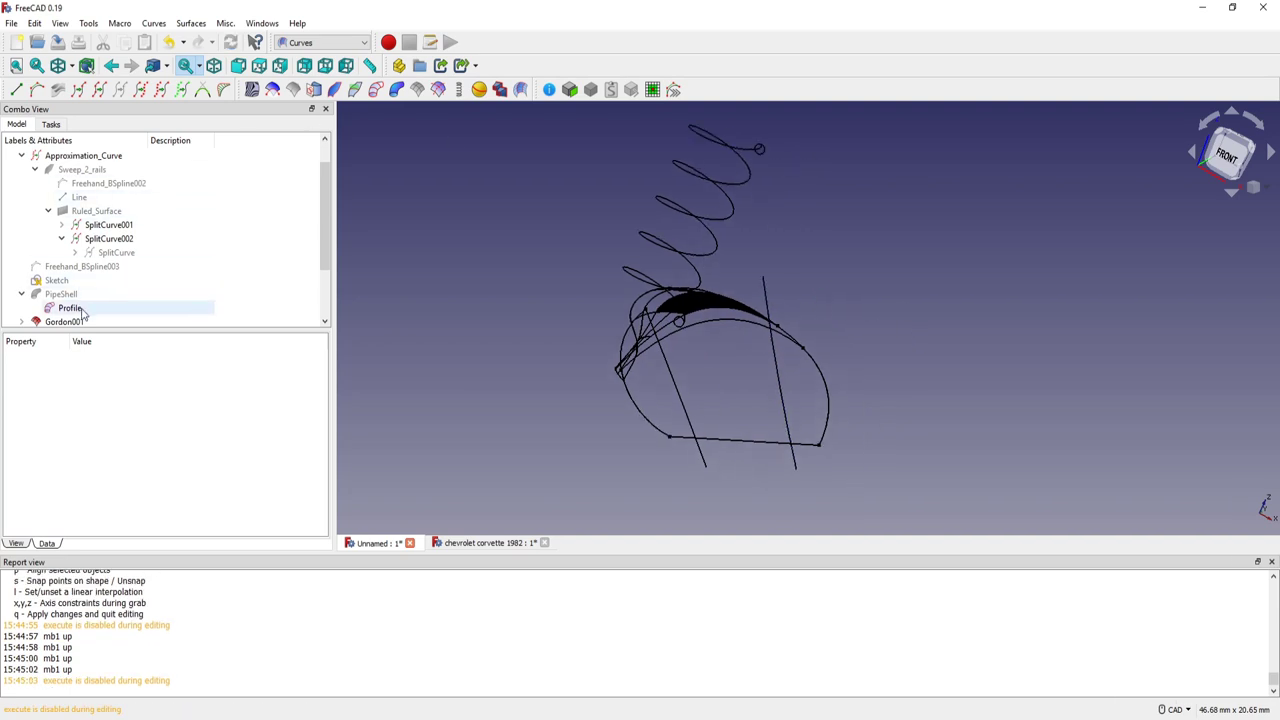
pyautogui.moveTo(324, 263)
pyautogui.mouseDown()
pyautogui.moveTo(327, 313)
pyautogui.moveTo(320, 255)
pyautogui.mouseUp()
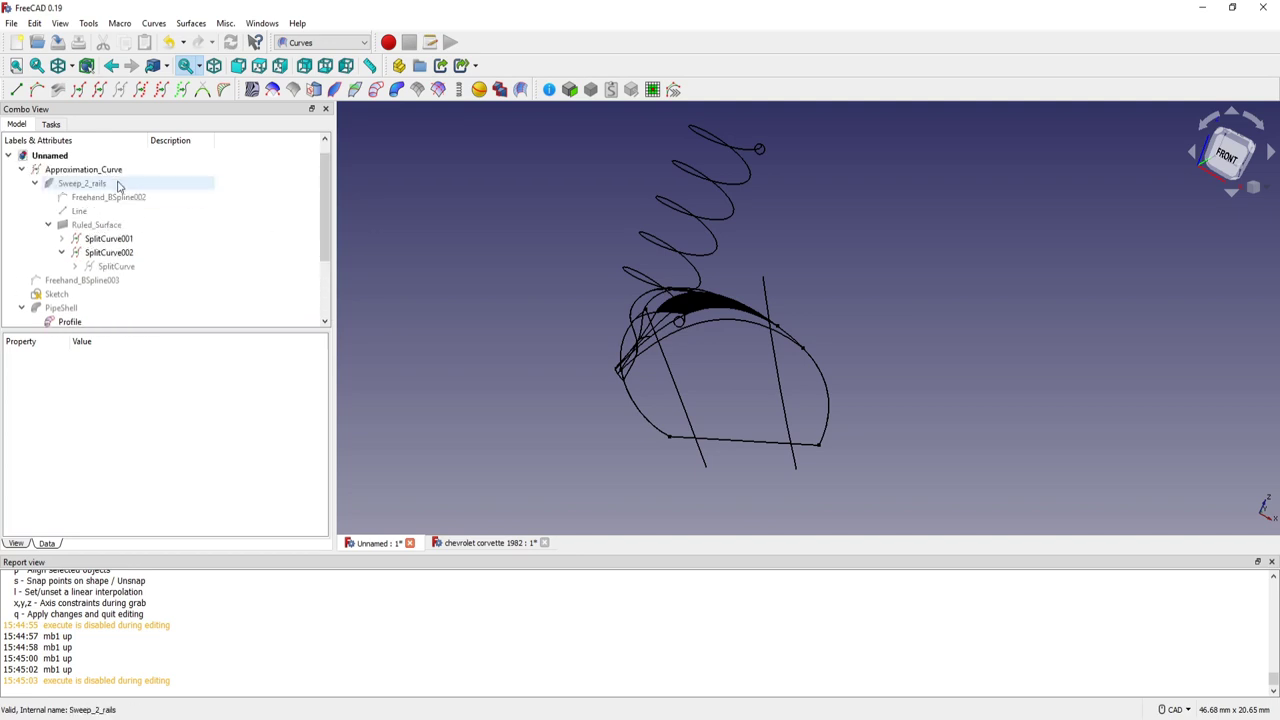
# - Return the model to shaded display and trim the approximation surface with Freehand_BSpline004
pyautogui.click(71, 66)
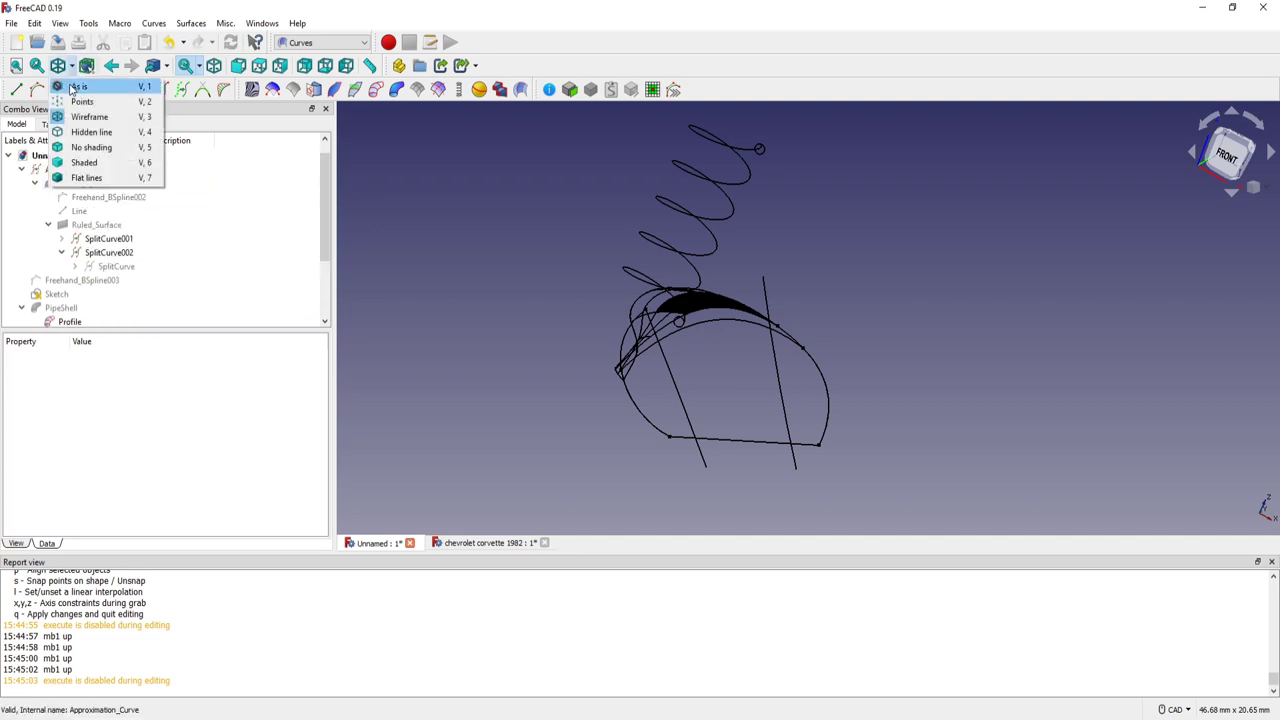
pyautogui.click(75, 87)
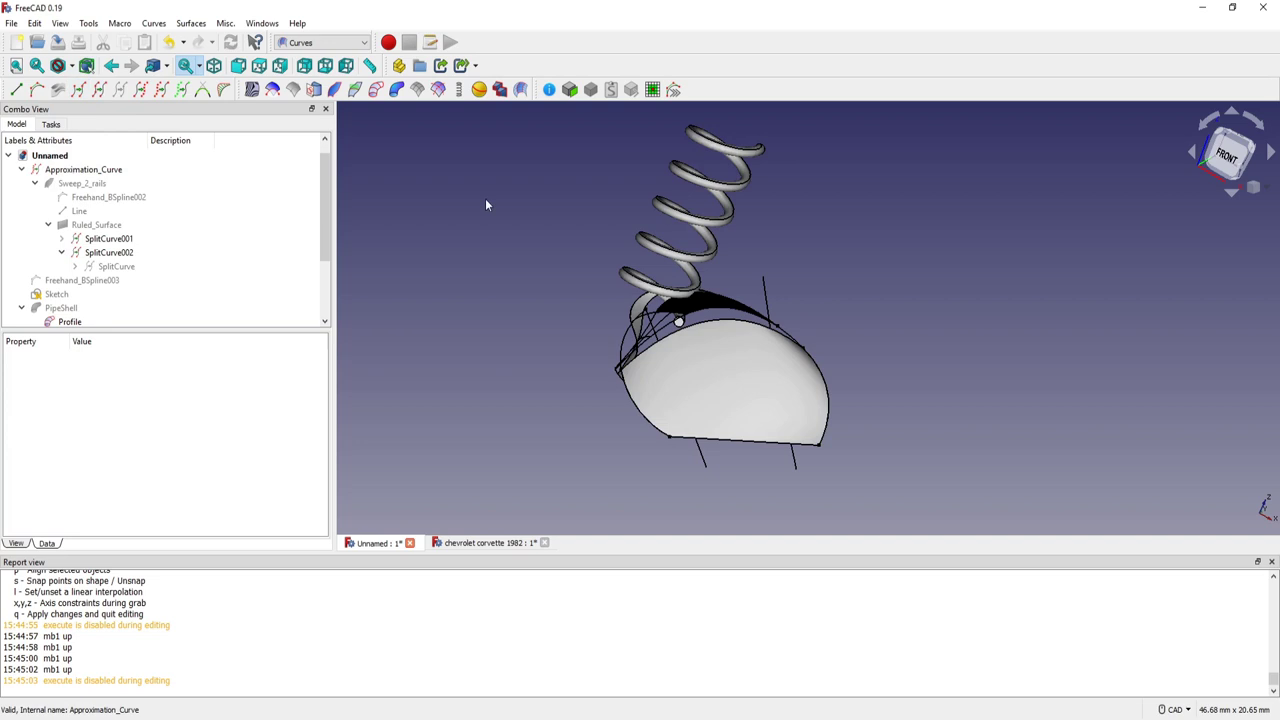
pyautogui.click(692, 355)
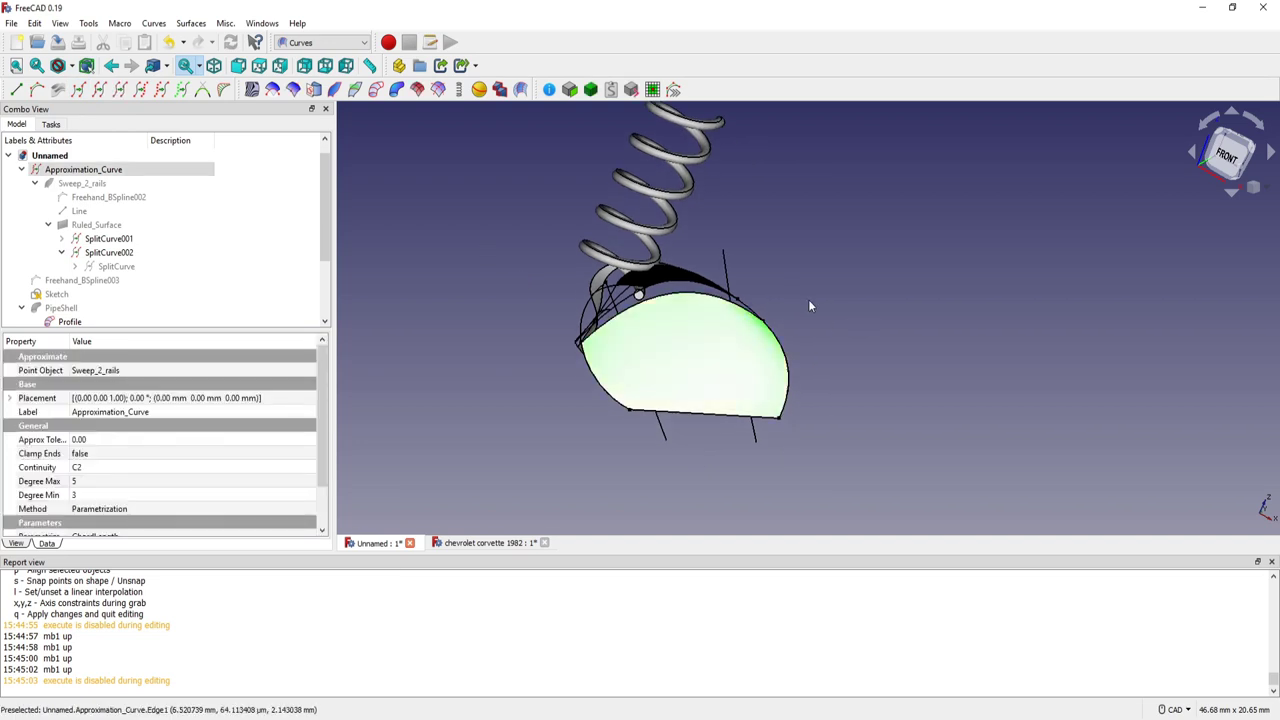
pyautogui.scroll(1, 808, 299)
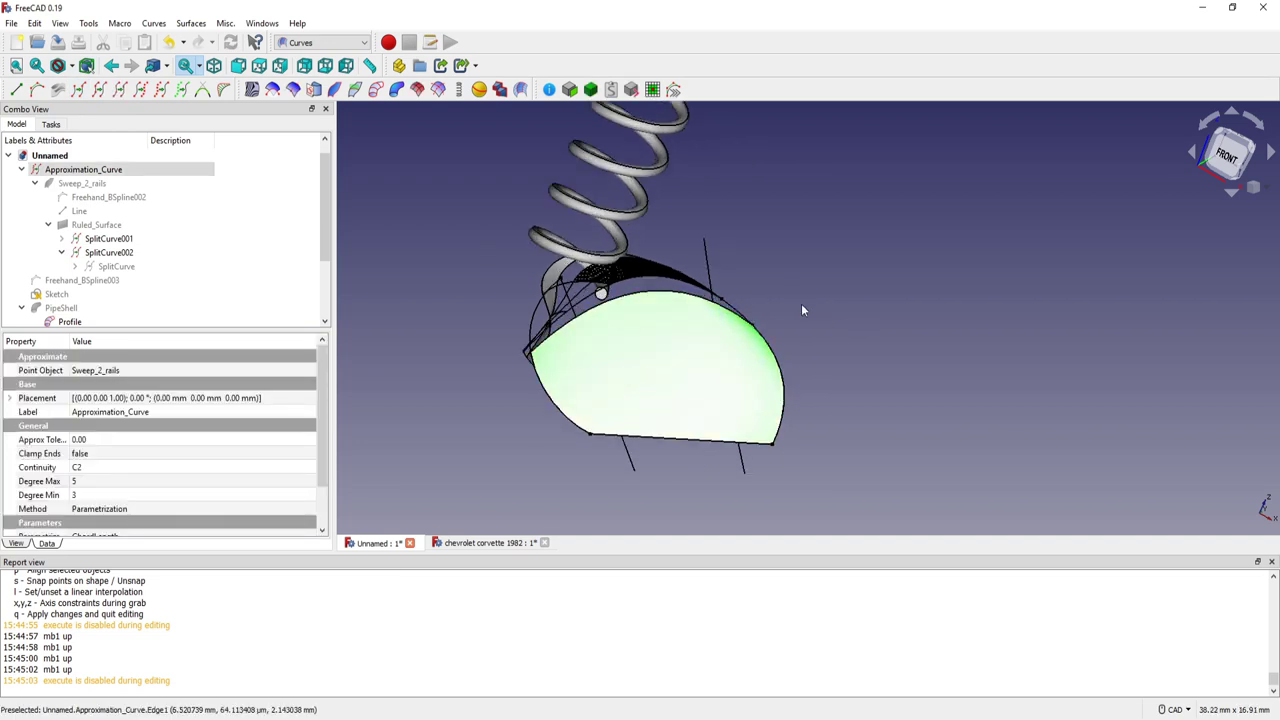
pyautogui.click(785, 378)
pyautogui.click(578, 399)
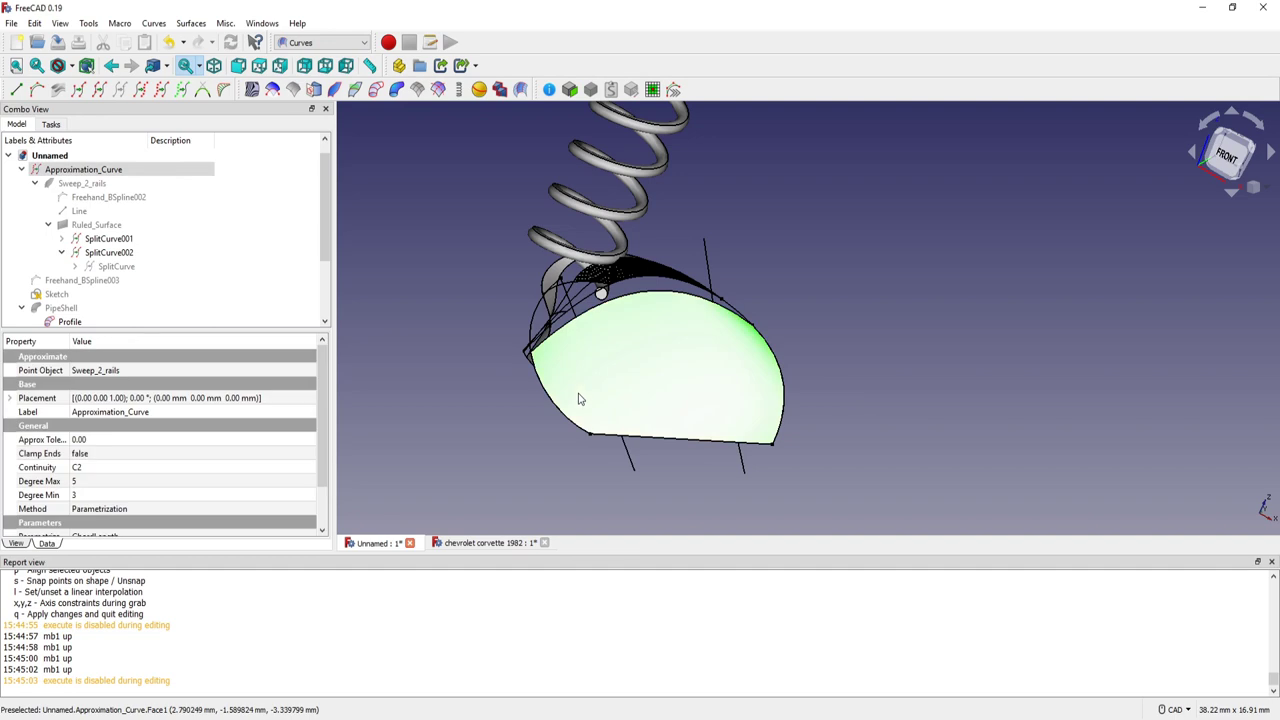
pyautogui.keyDown('ctrl'); pyautogui.click(626, 452); pyautogui.keyUp('ctrl')
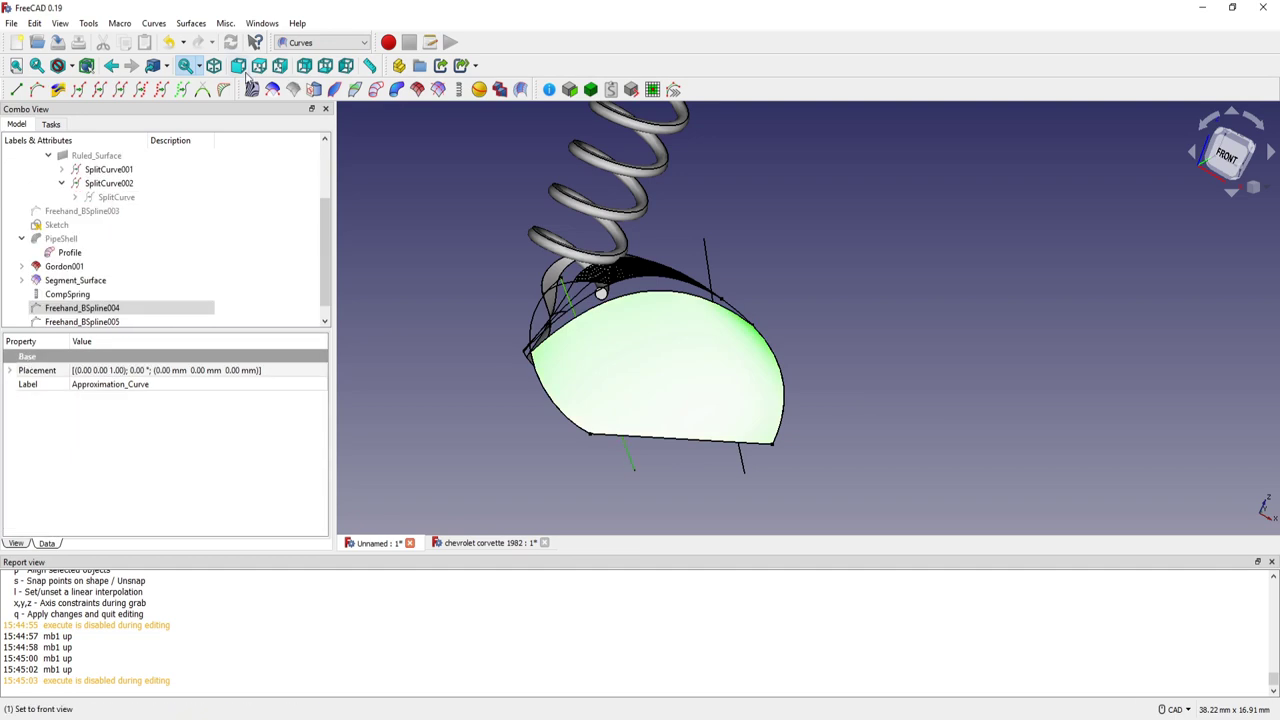
pyautogui.click(273, 89)
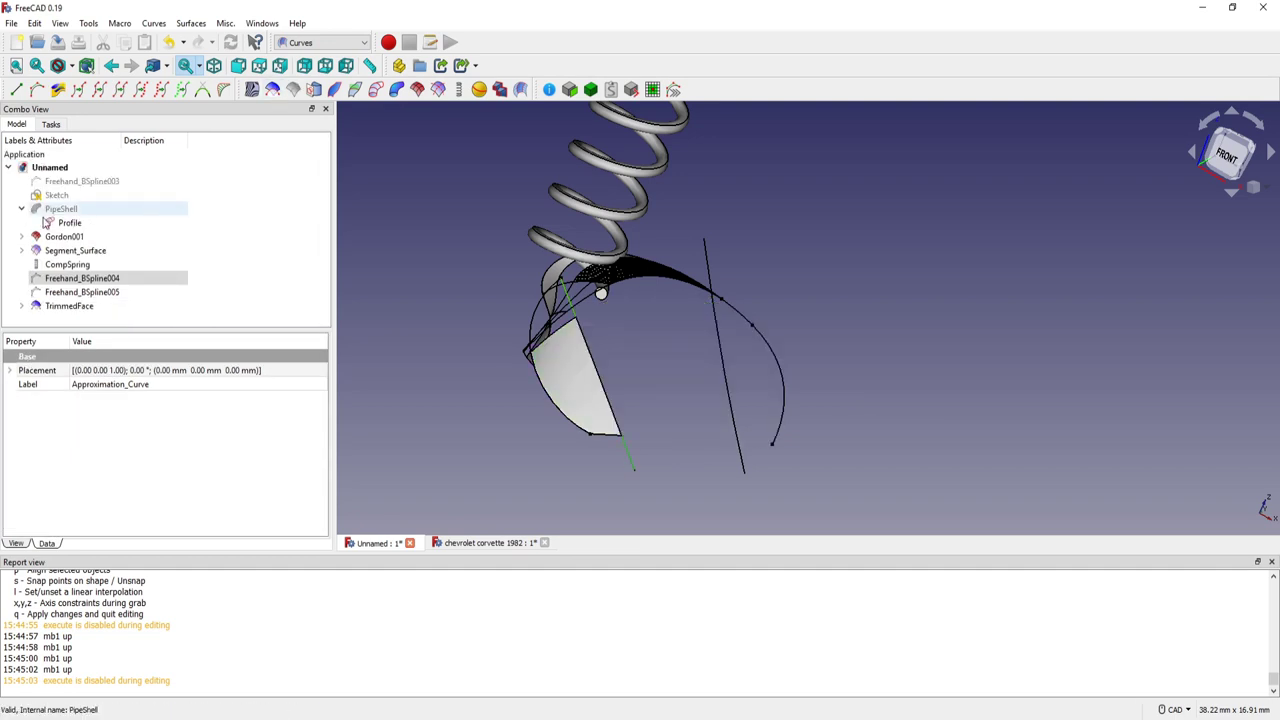
# - Show the original Approximation_Curve surface again, then select it with the second freehand curve
pyautogui.click(22, 306)
pyautogui.click(89, 320)
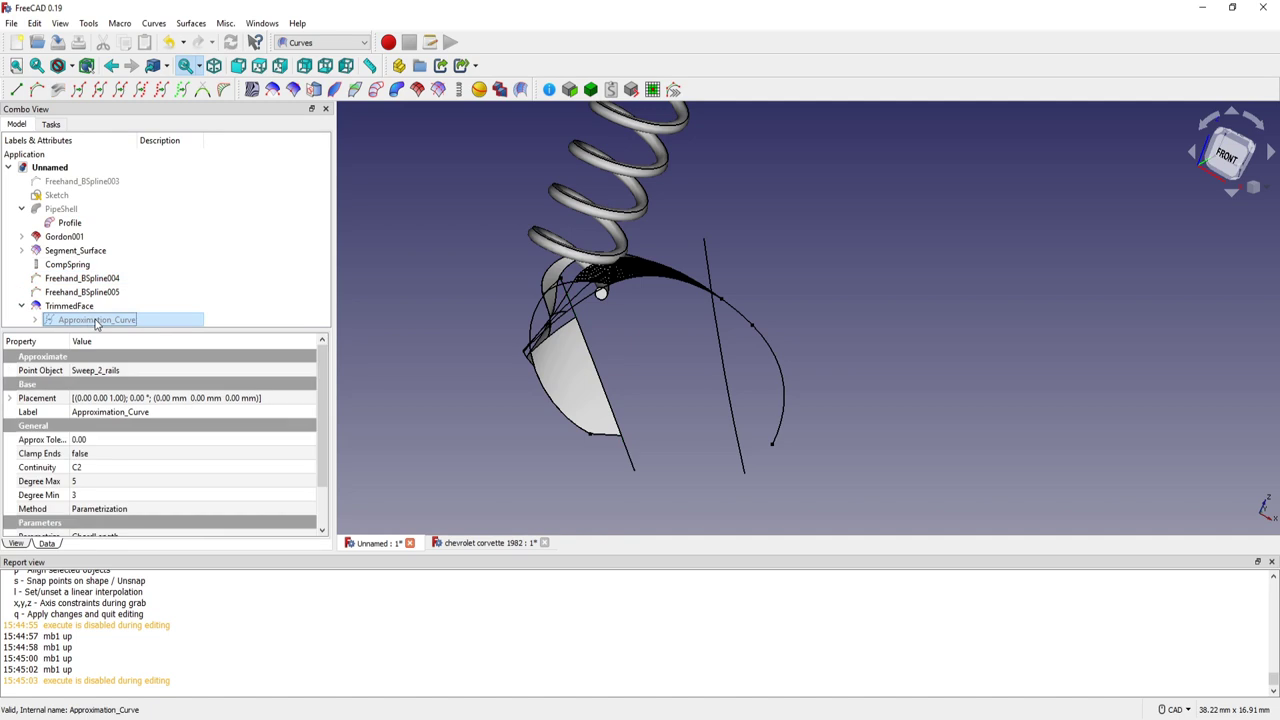
pyautogui.press('space')
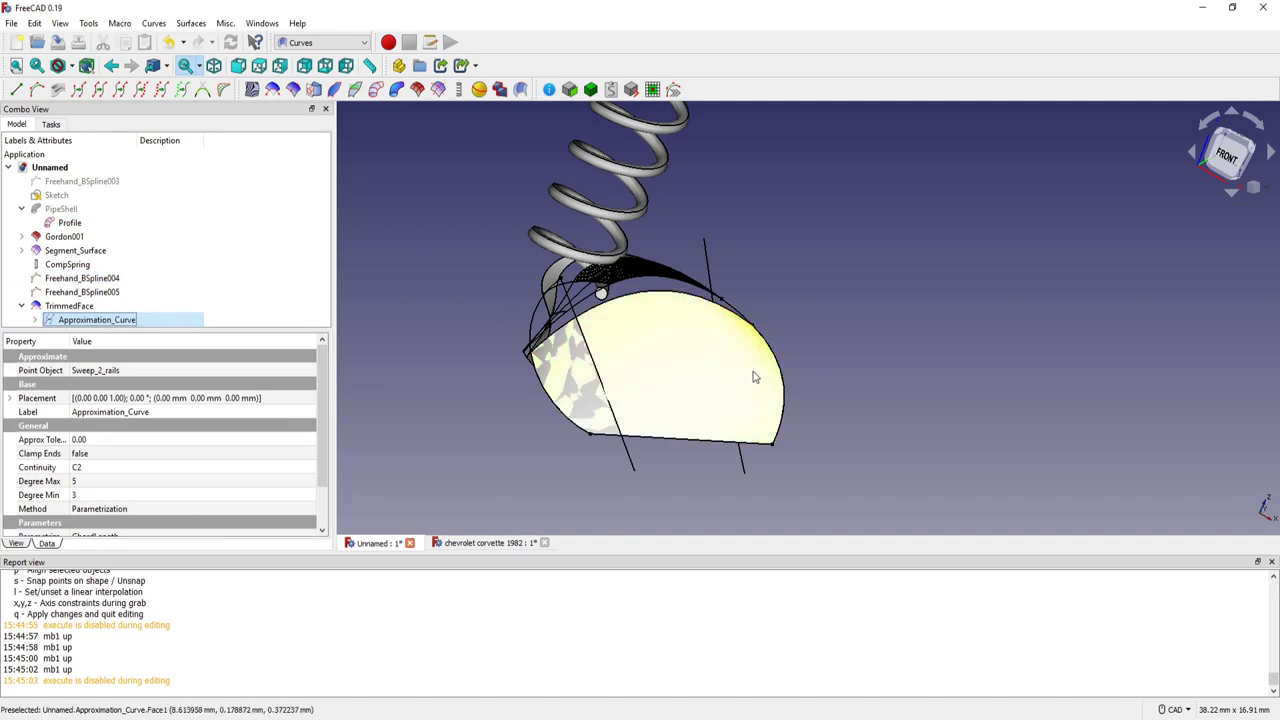
pyautogui.click(755, 371)
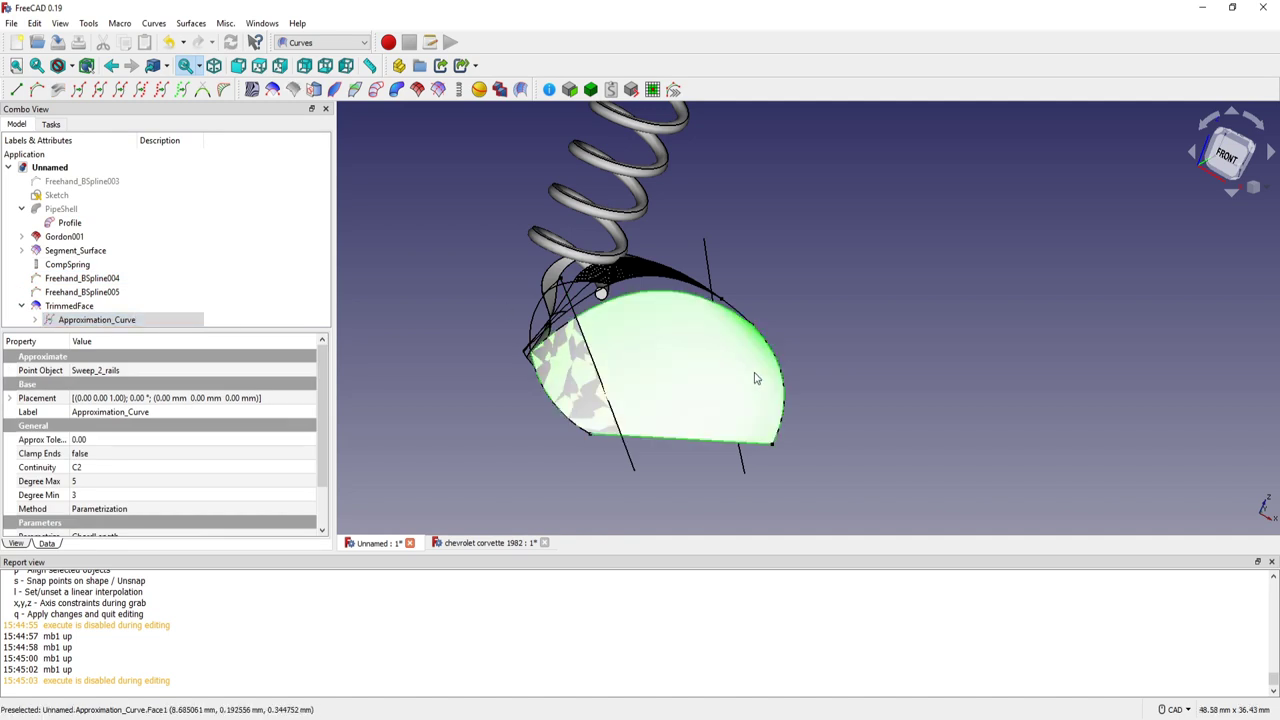
pyautogui.keyDown('ctrl'); pyautogui.click(744, 460); pyautogui.keyUp('ctrl')
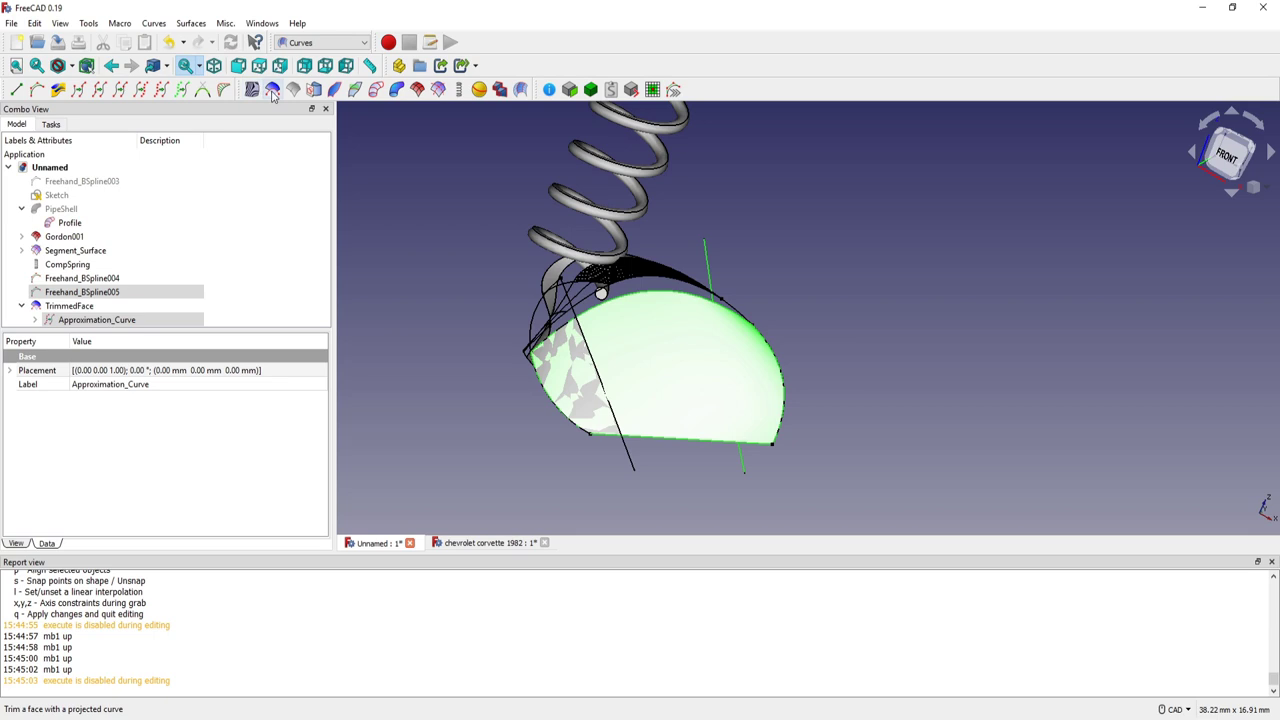
# - Trim the approximation surface with the vertical Freehand_BSpline005 curve, creating TrimmedFace001
pyautogui.click(408, 172)
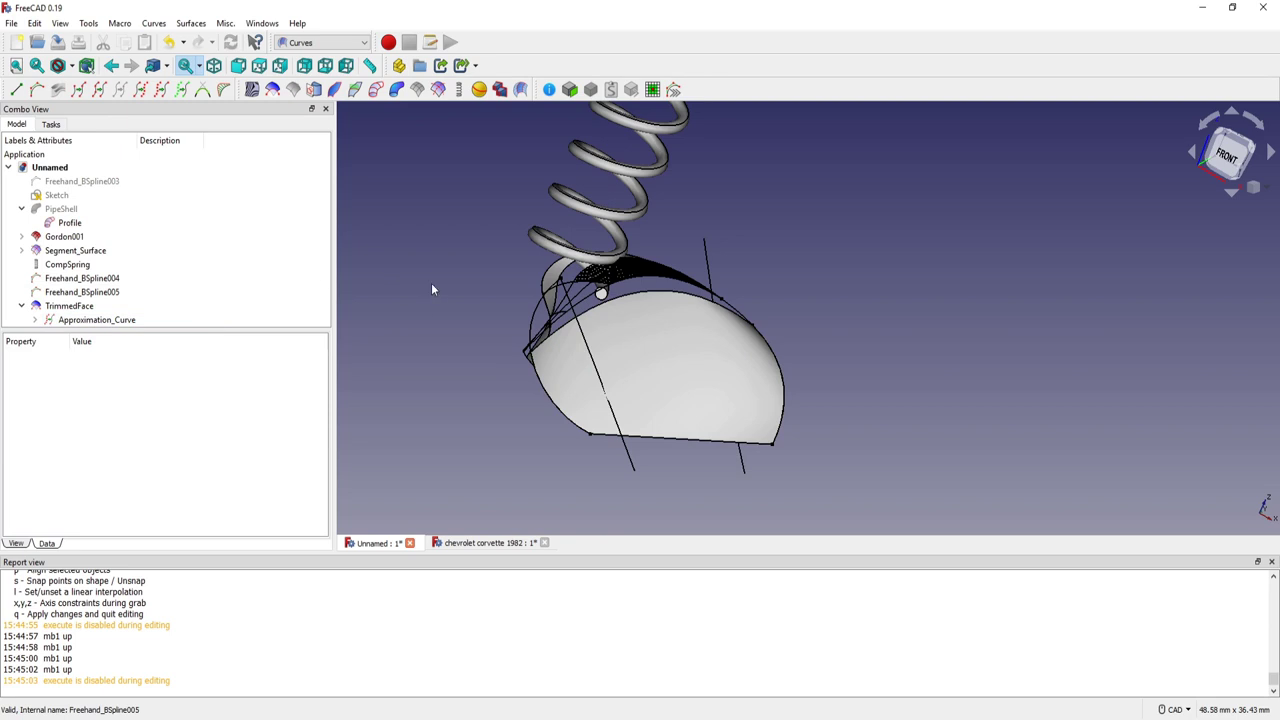
pyautogui.click(759, 372)
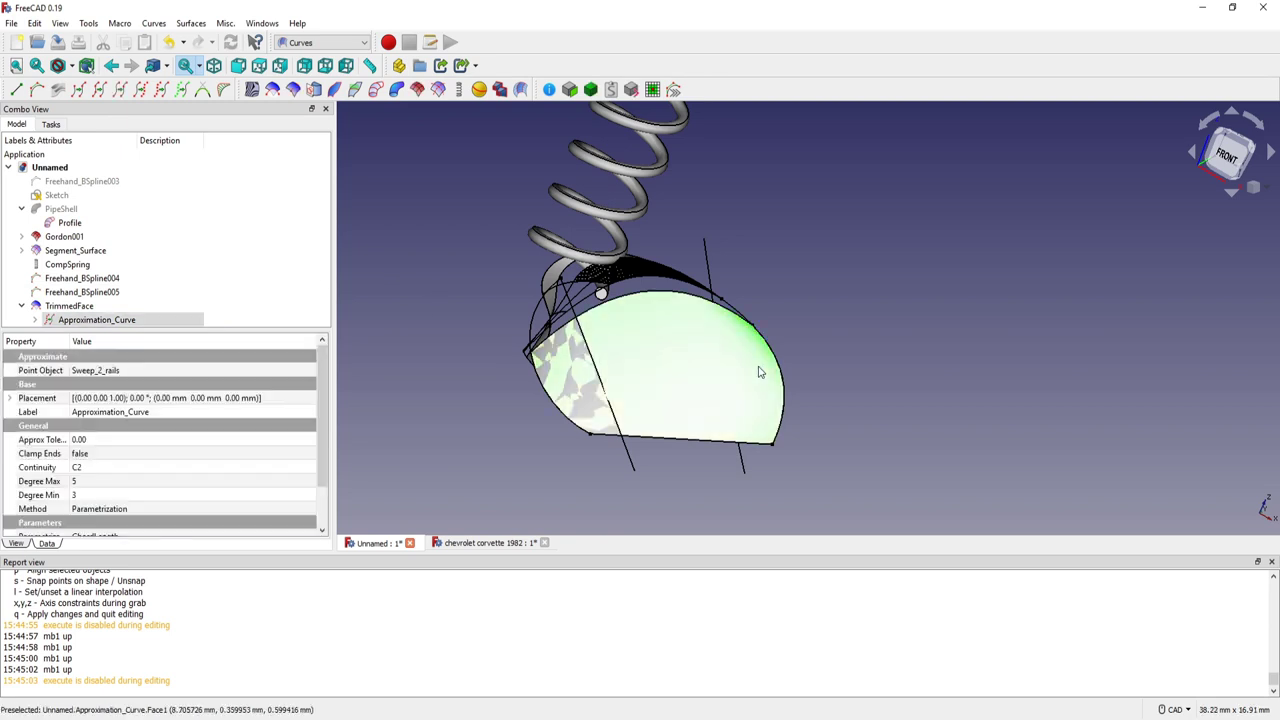
pyautogui.keyDown('ctrl'); pyautogui.click(742, 458); pyautogui.keyUp('ctrl')
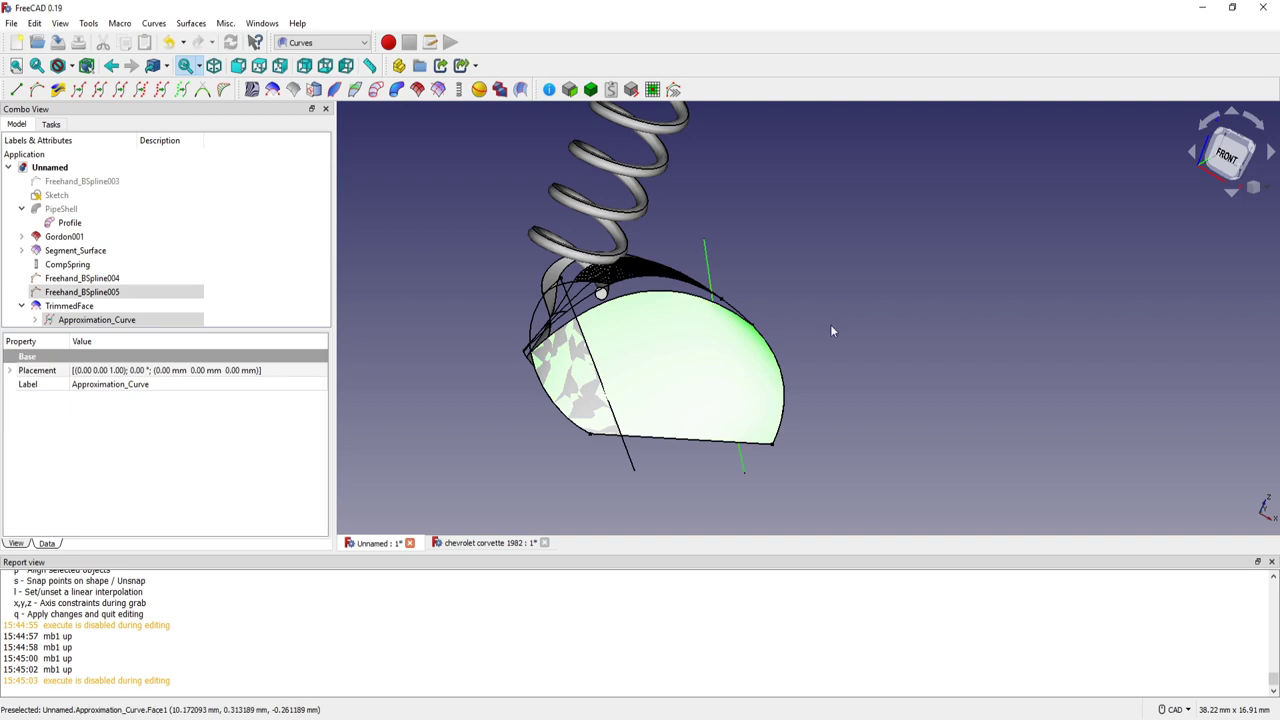
pyautogui.click(273, 89)
pyautogui.scroll(2, 682, 378)
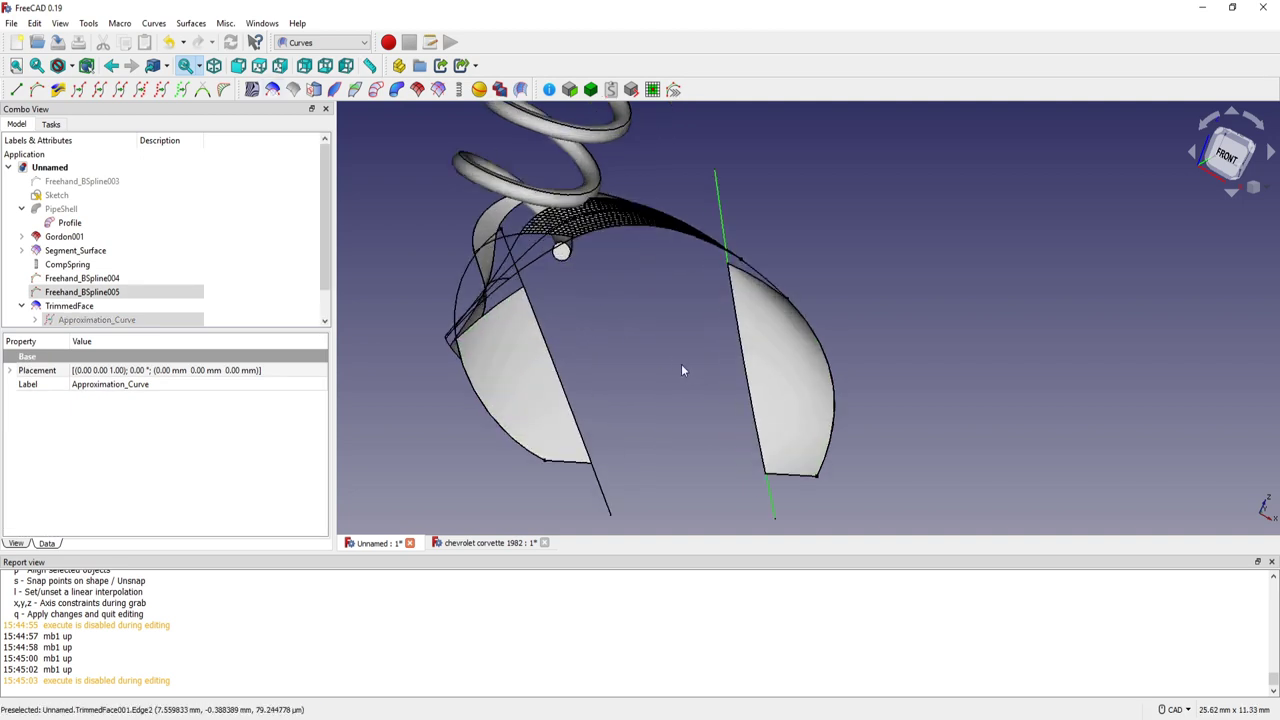
pyautogui.scroll(1, 677, 364)
pyautogui.scroll(-1, 636, 331)
pyautogui.scroll(-1, 620, 330)
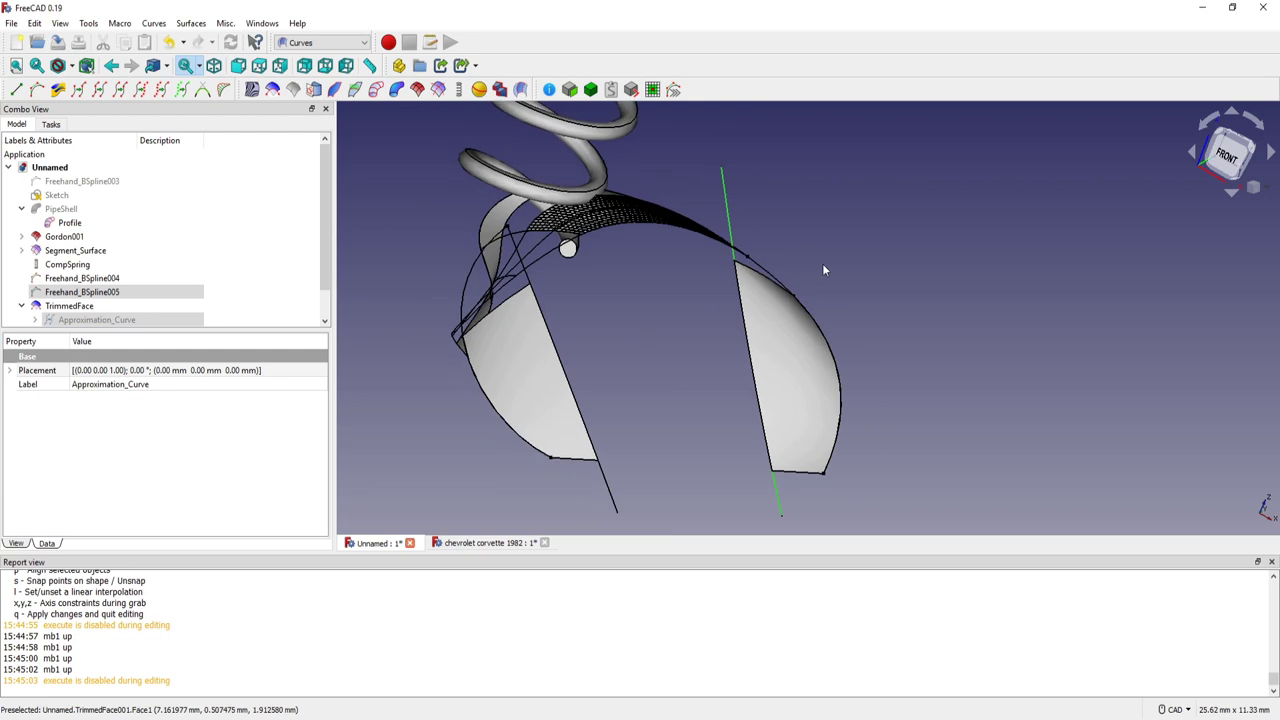
# - Hide both freehand curves, then select the cut edges and the left trimmed face
pyautogui.click(857, 245)
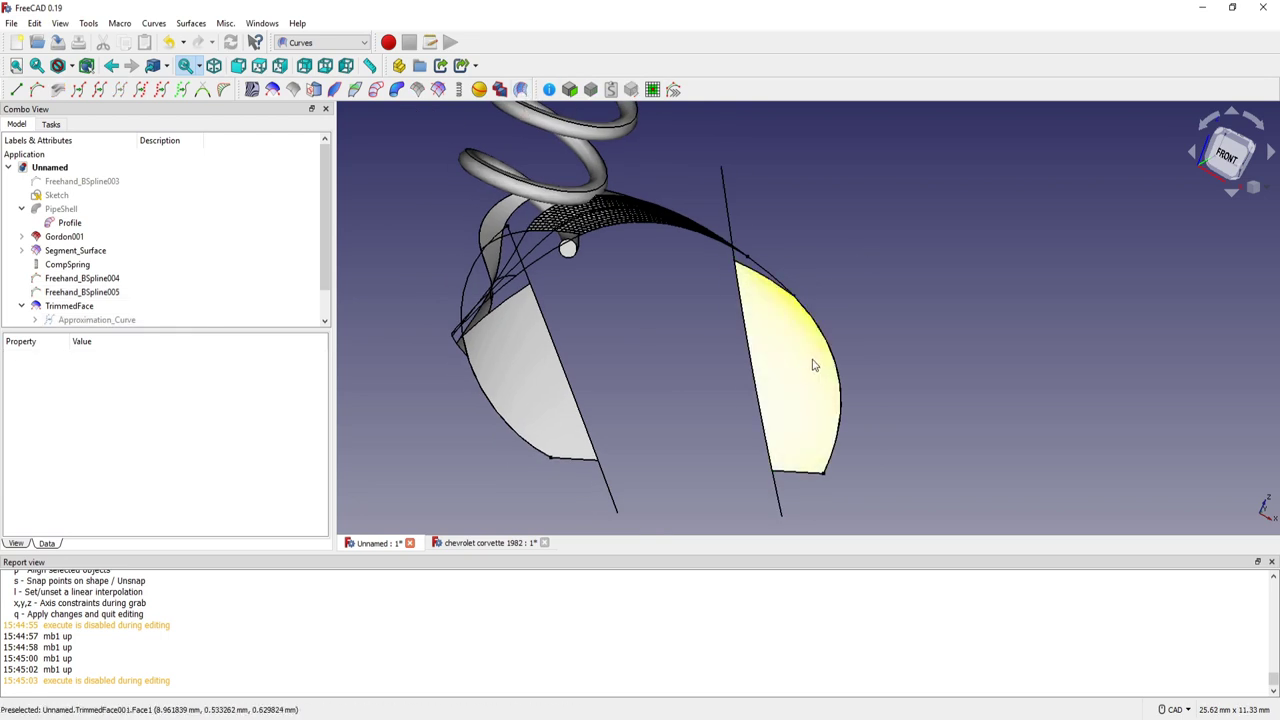
pyautogui.click(606, 478)
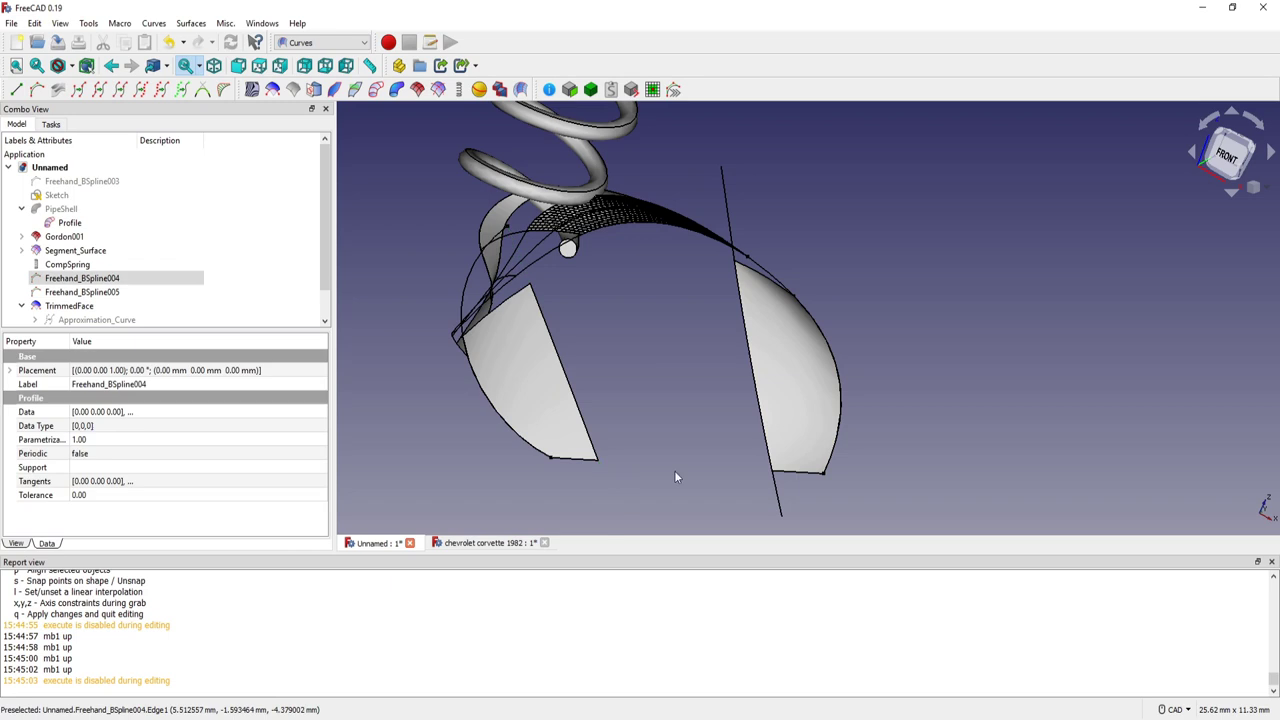
pyautogui.press('space')
pyautogui.click(779, 501)
pyautogui.press('space')
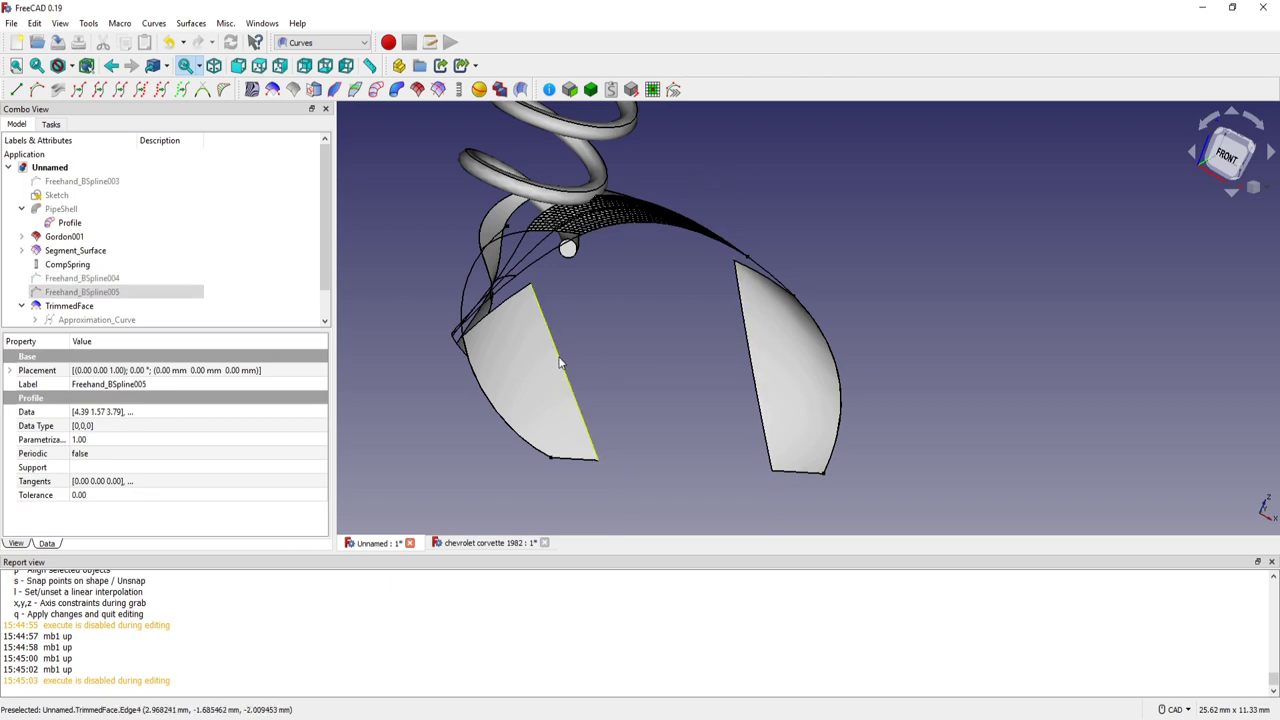
pyautogui.click(560, 363)
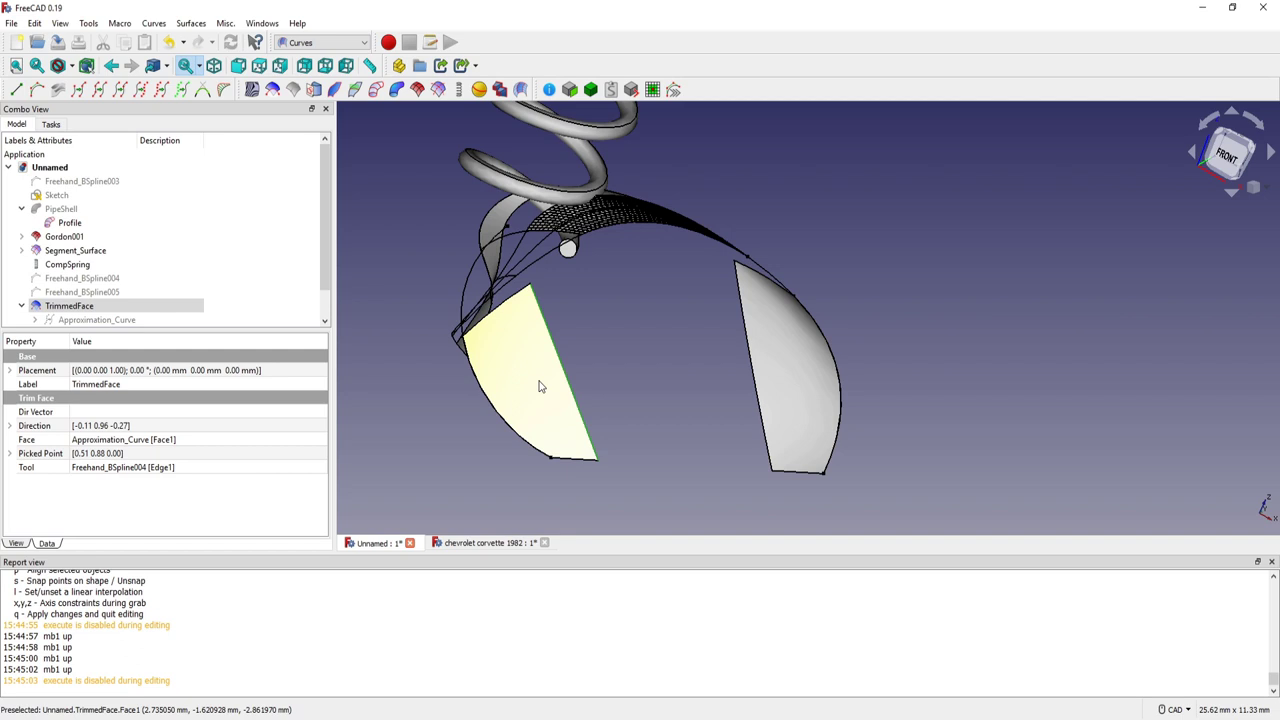
pyautogui.click(539, 386)
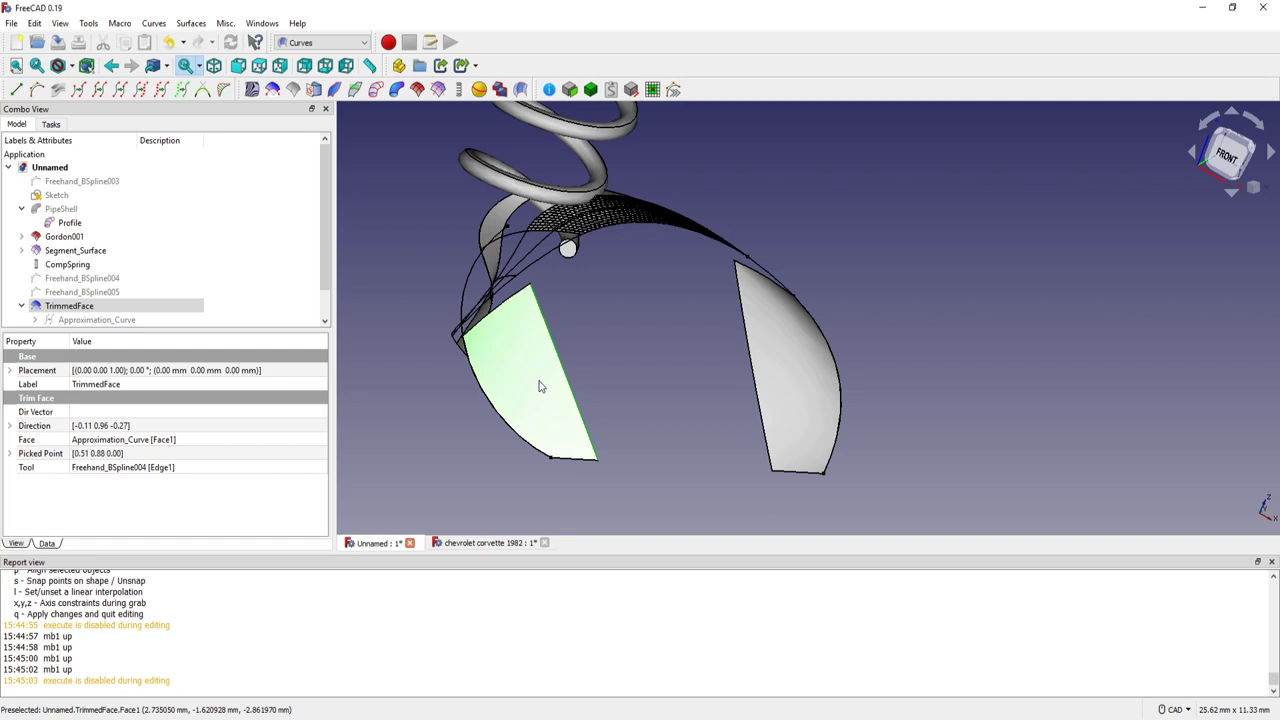
pyautogui.keyDown('ctrl'); pyautogui.click(760, 345); pyautogui.keyUp('ctrl')
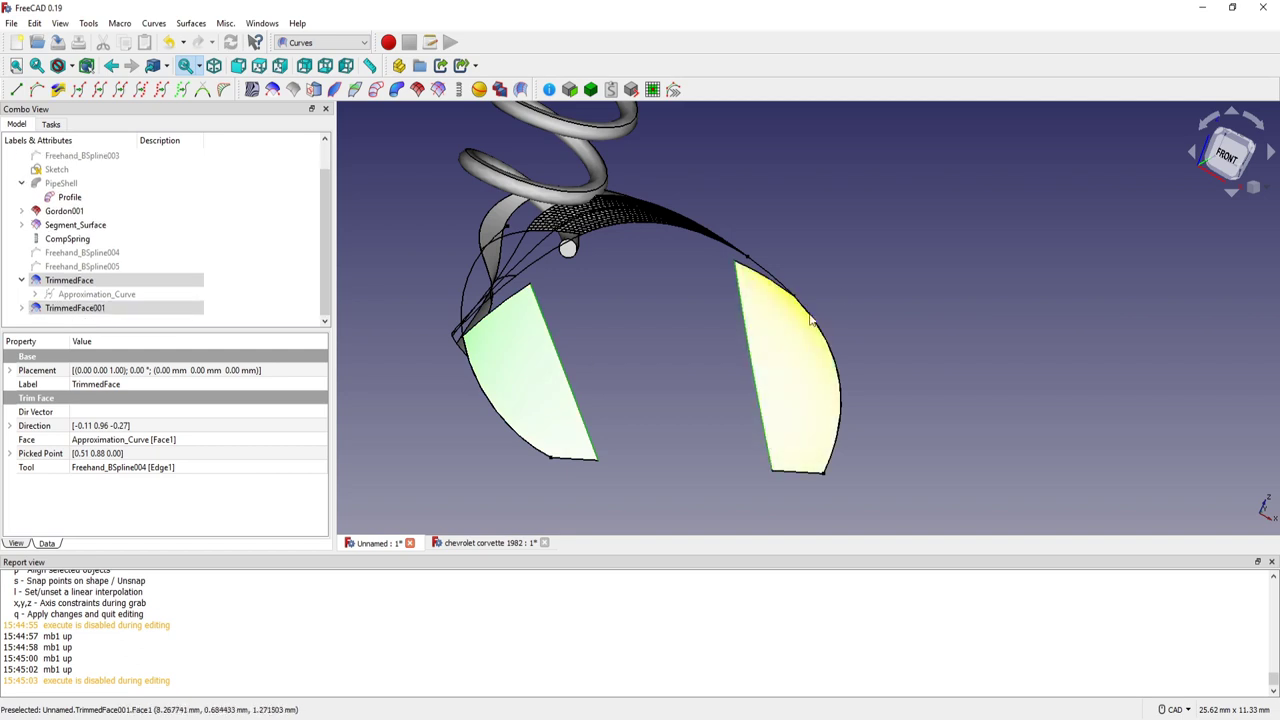
# - Create a Blend_Surface between the two trimmed patches and inspect it from below
pyautogui.click(520, 89)
pyautogui.moveTo(666, 363)
pyautogui.mouseDown(button='middle')
pyautogui.moveTo(812, 233)
pyautogui.moveTo(697, 320)
pyautogui.mouseUp(button='middle')
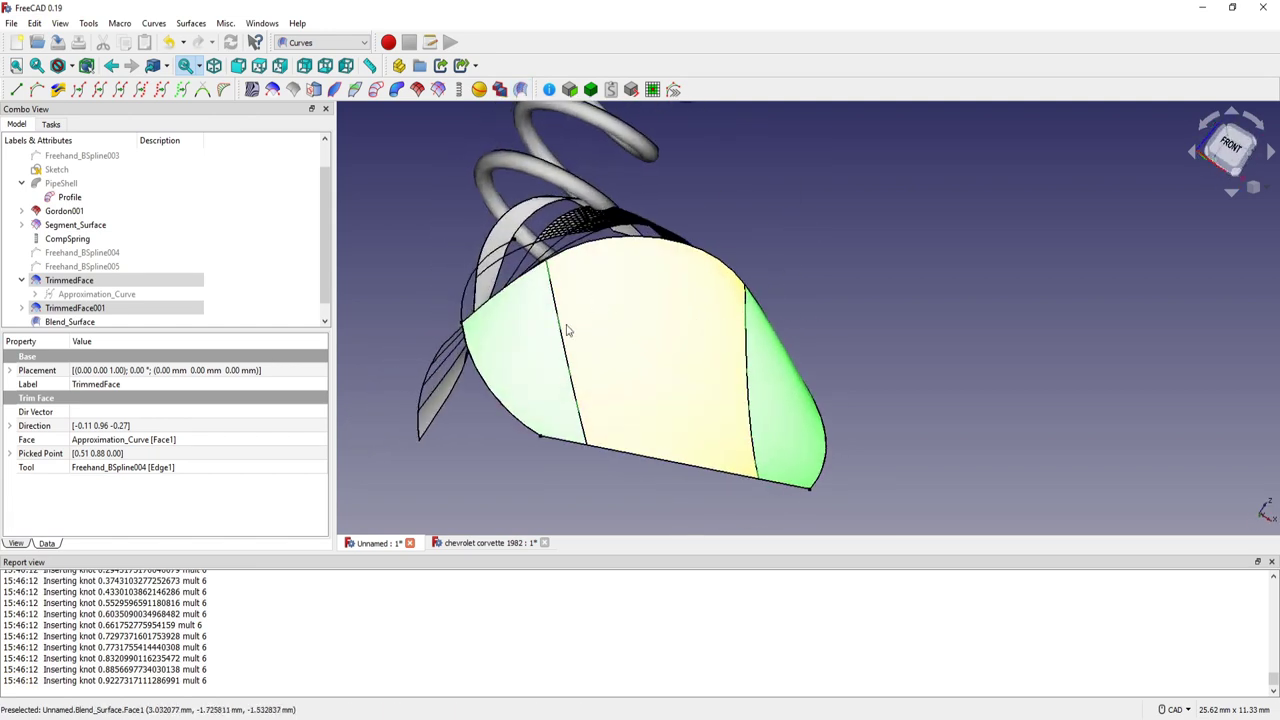
pyautogui.moveTo(569, 334); pyautogui.dragTo(676, 291, button='middle')
pyautogui.click(858, 236)
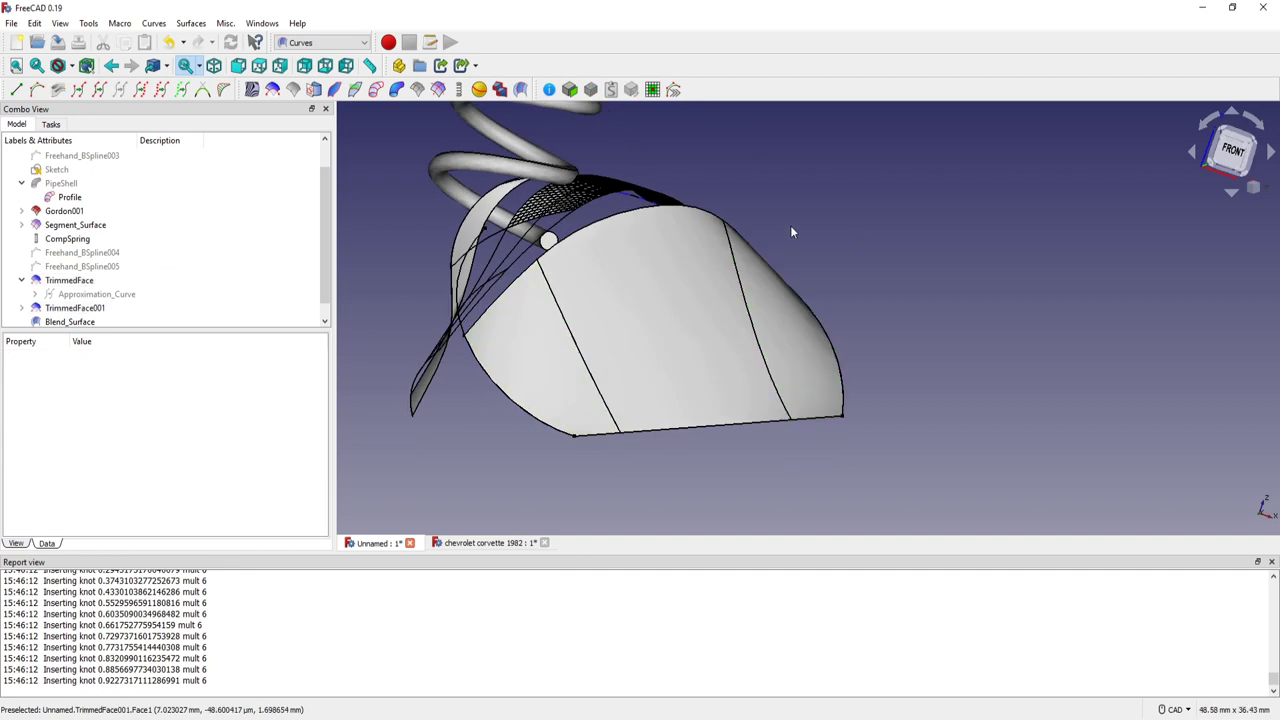
pyautogui.moveTo(790, 225); pyautogui.dragTo(812, 247, button='middle')
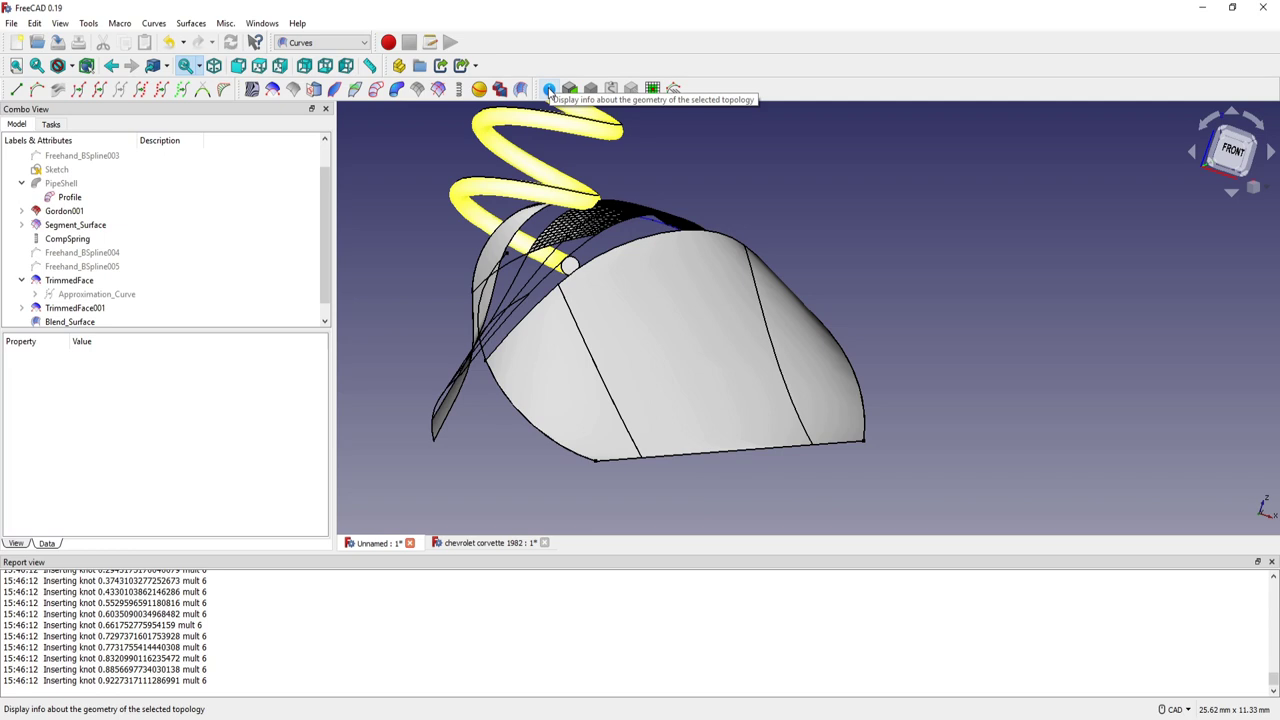
pyautogui.click(549, 346)
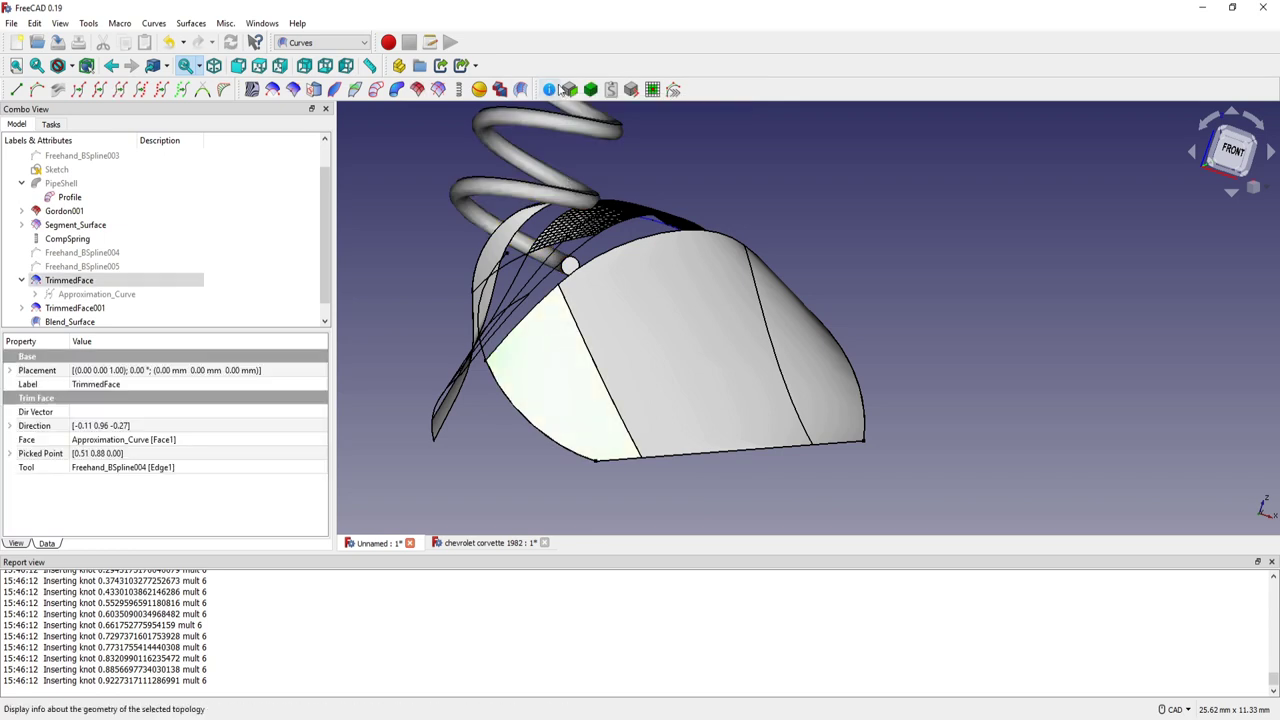
pyautogui.click(549, 89)
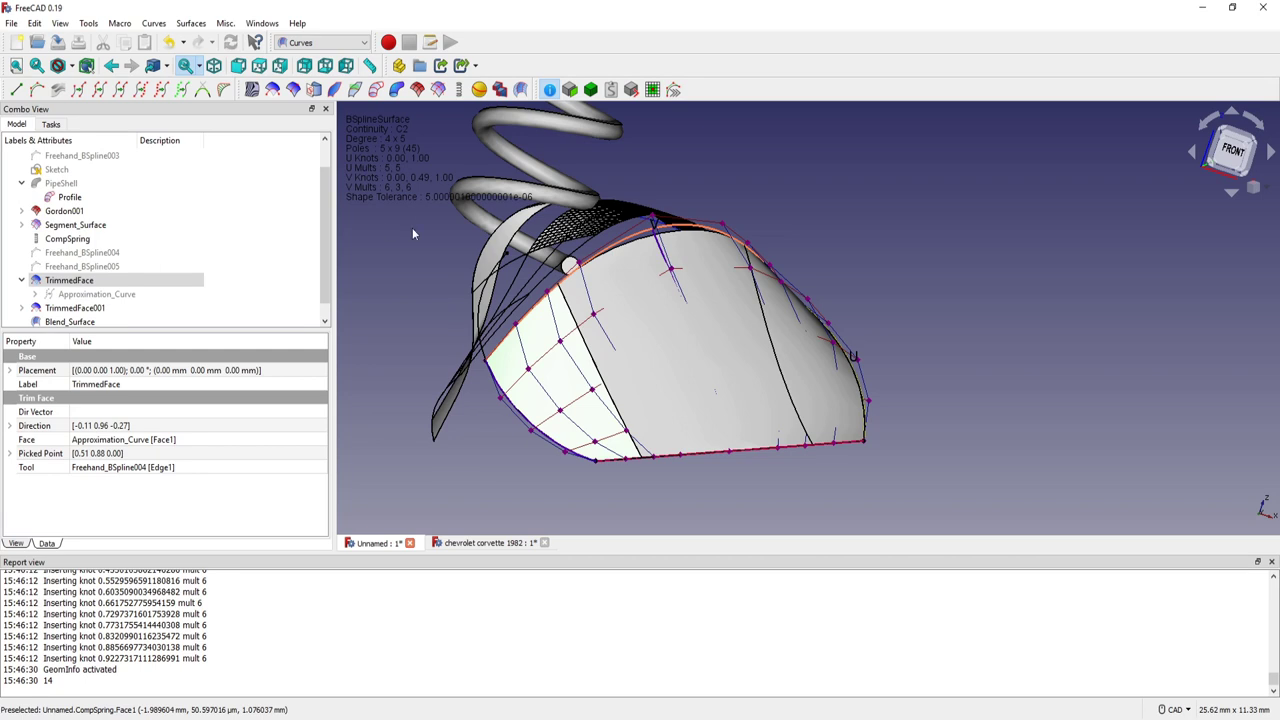
pyautogui.click(549, 90)
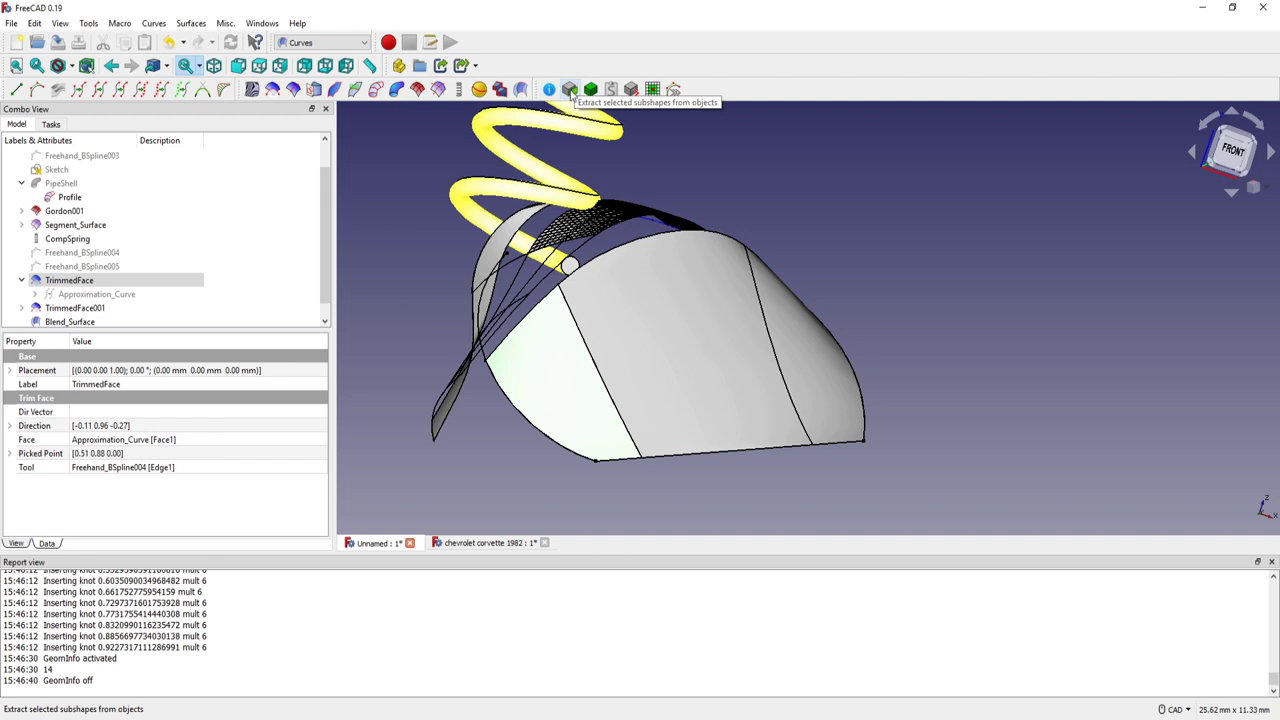
# - Bring the whole spring into view, select it, and switch to the Part workbench
pyautogui.moveTo(598, 133); pyautogui.dragTo(728, 198, button='middle')
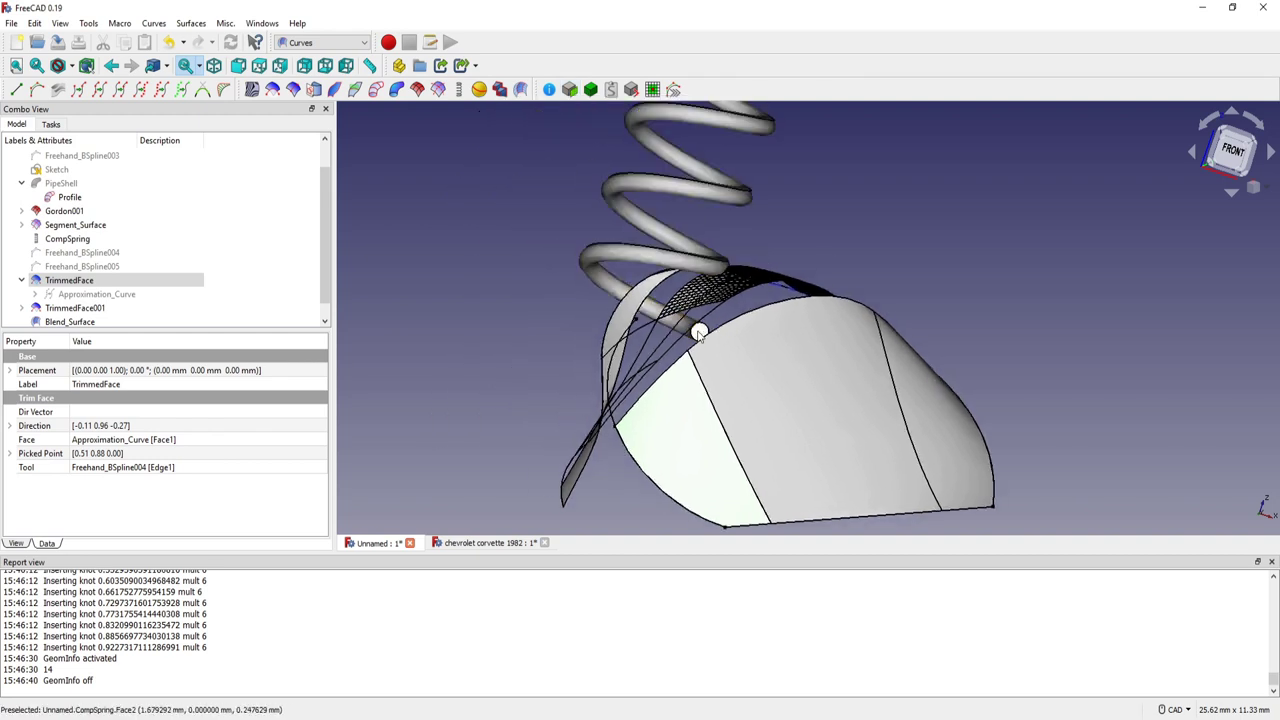
pyautogui.moveTo(720, 183); pyautogui.dragTo(693, 280, button='middle')
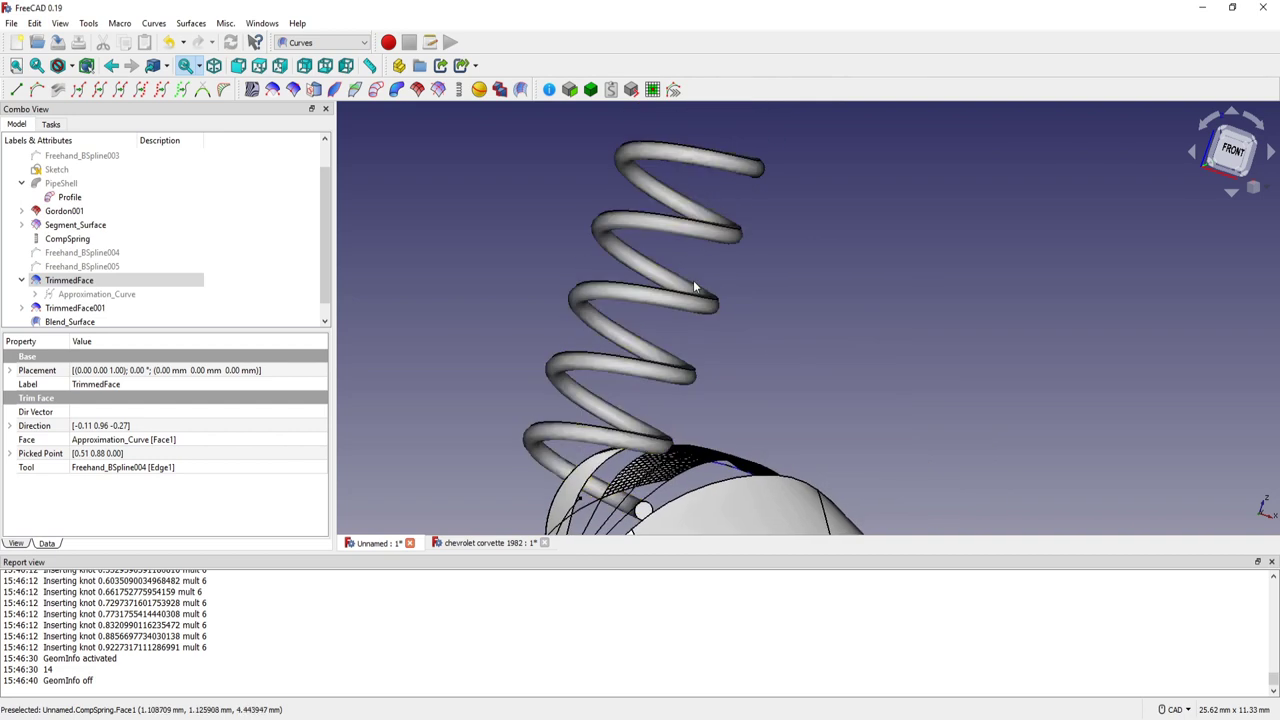
pyautogui.click(718, 167)
pyautogui.scroll(-2, 472, 200)
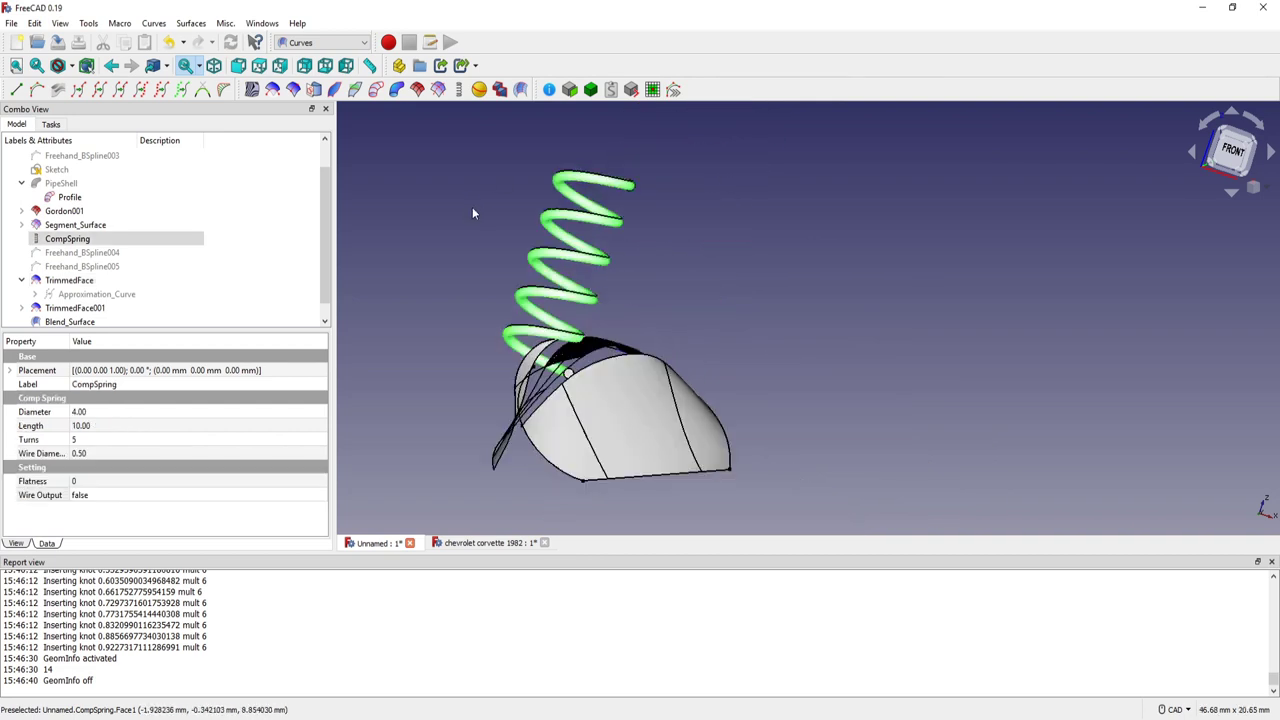
pyautogui.scroll(-2, 485, 215)
pyautogui.click(320, 42)
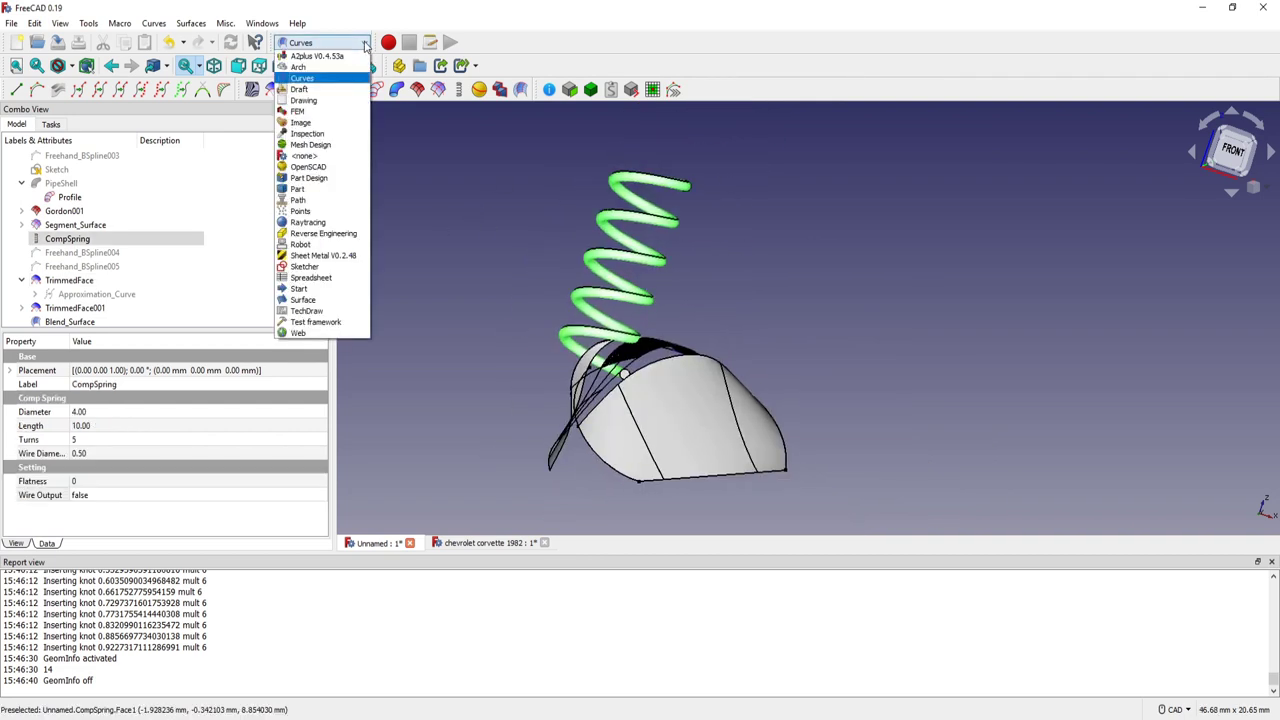
pyautogui.click(314, 192)
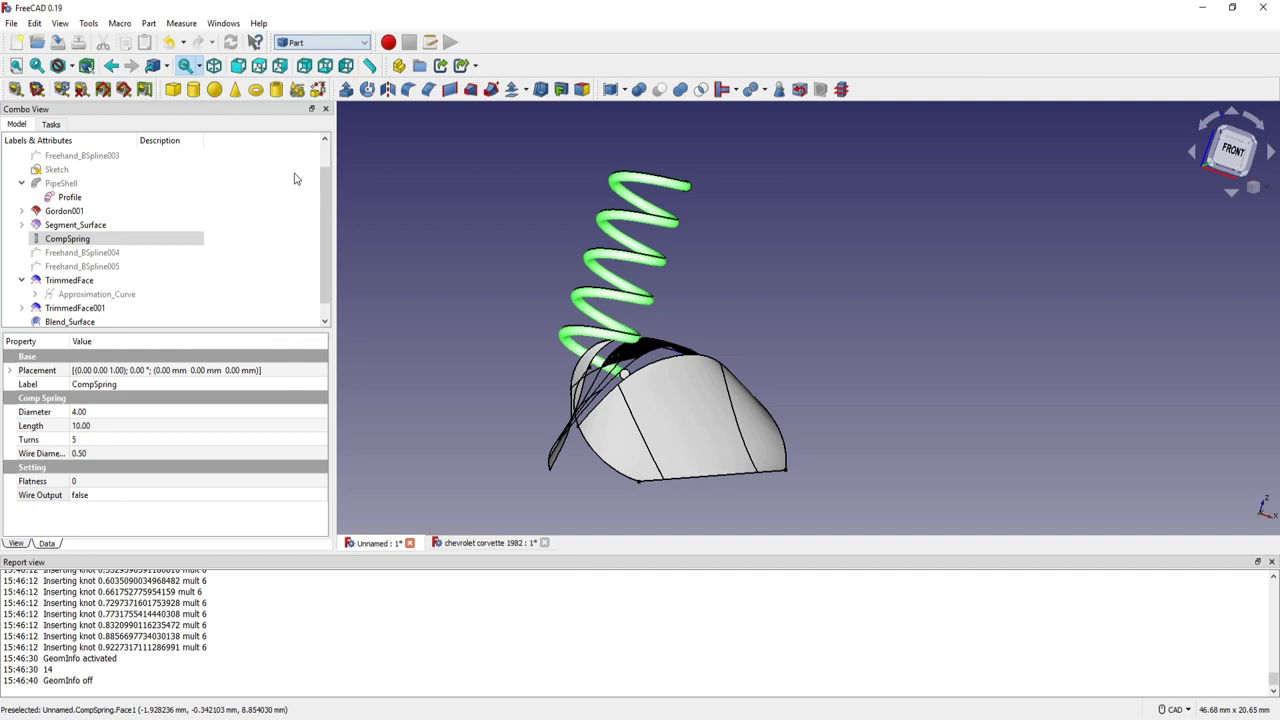
# - Add a Part cube beside the spring and view it from several angles
pyautogui.click(174, 95)
pyautogui.moveTo(840, 303); pyautogui.dragTo(749, 314, button='middle')
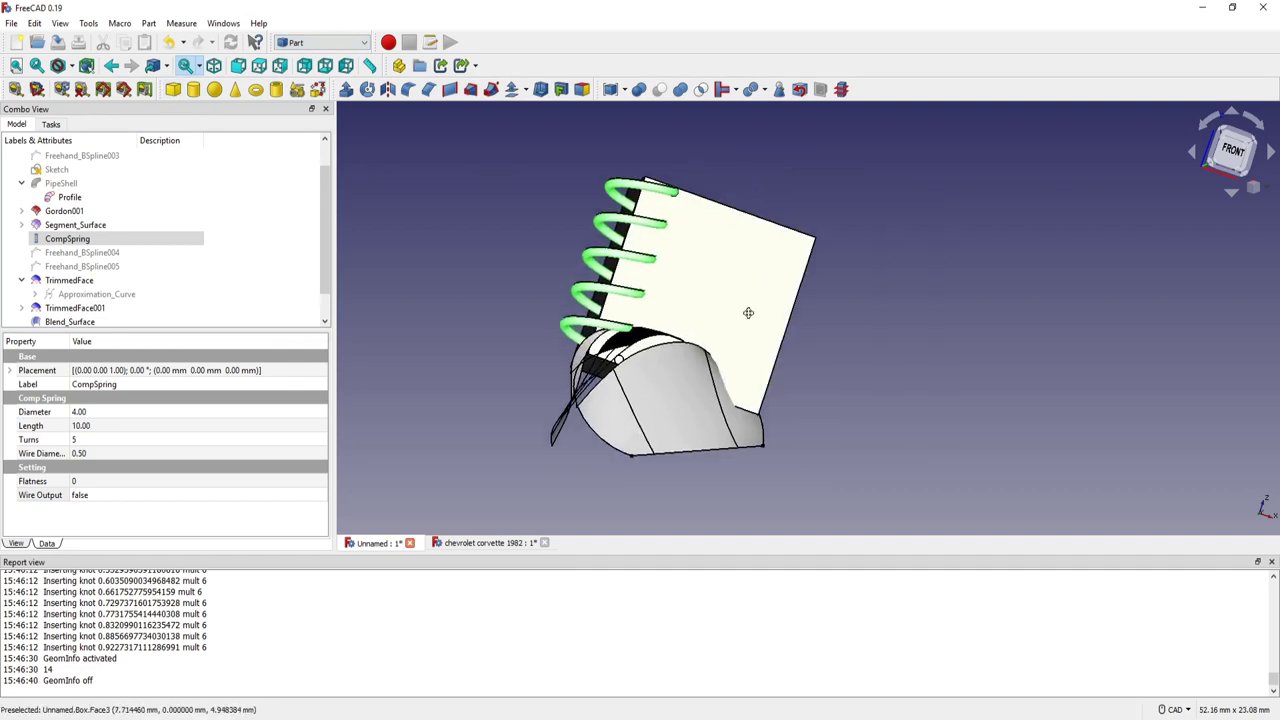
pyautogui.moveTo(664, 273); pyautogui.dragTo(677, 323, button='middle')
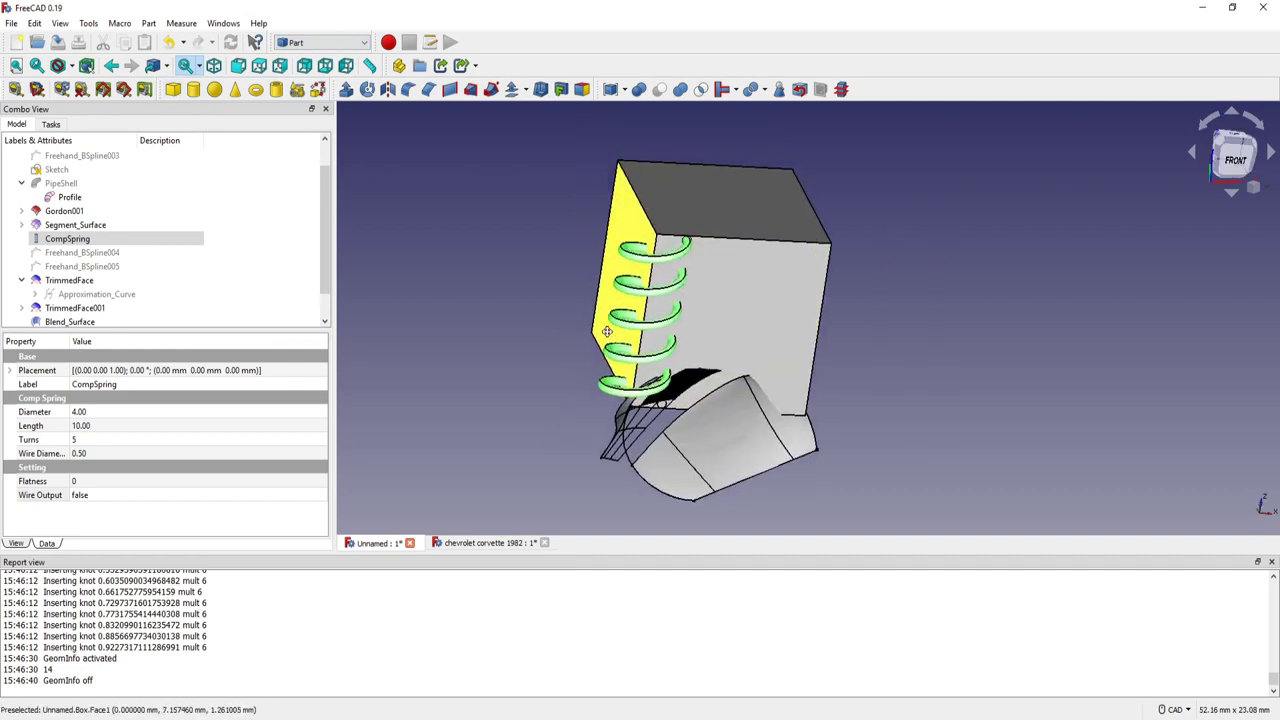
pyautogui.moveTo(587, 288); pyautogui.dragTo(540, 285, button='middle')
pyautogui.click(500, 282)
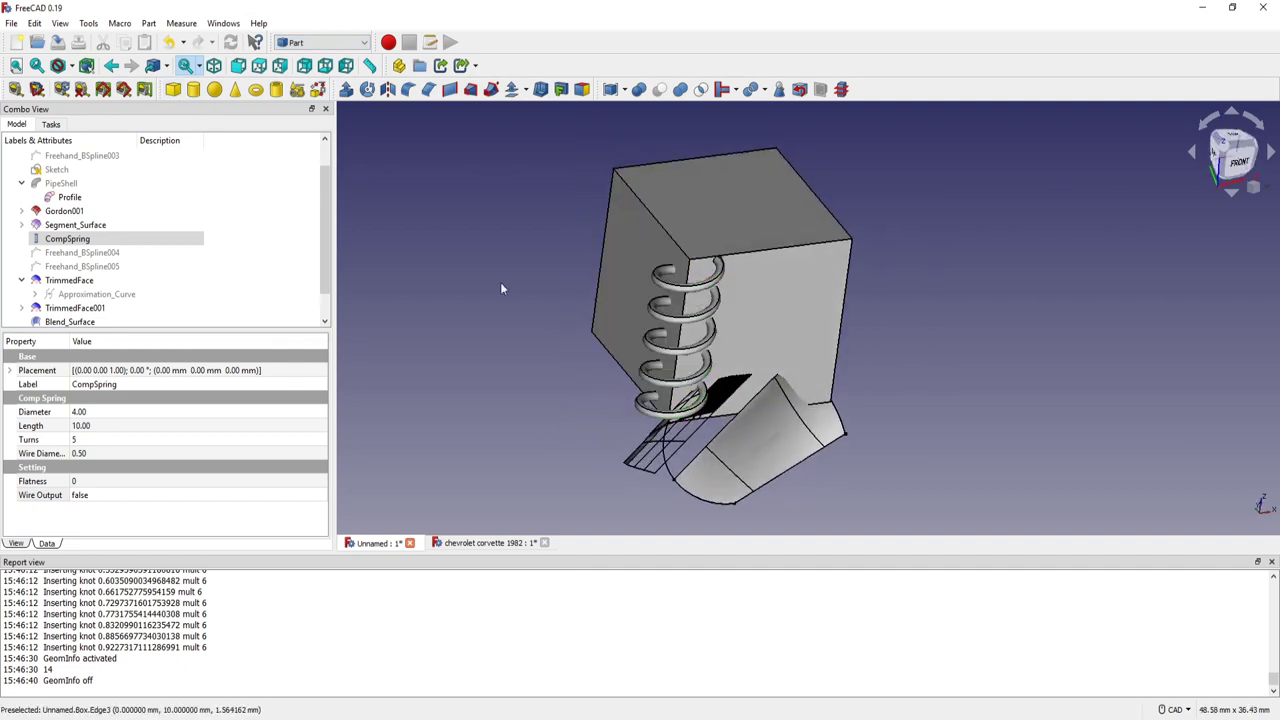
pyautogui.click(362, 42)
# - In Curves, extract the cube's top face as Box_Face6, then delete it and reshow Cube
pyautogui.click(302, 78)
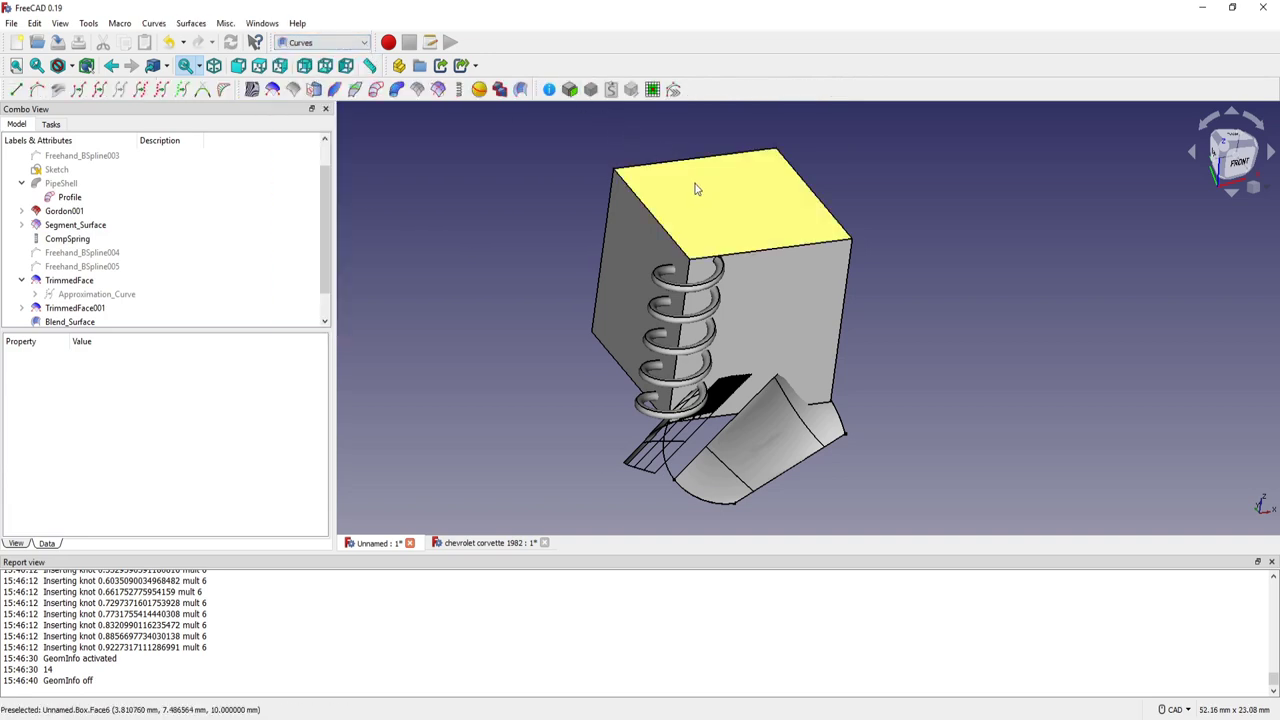
pyautogui.click(730, 200)
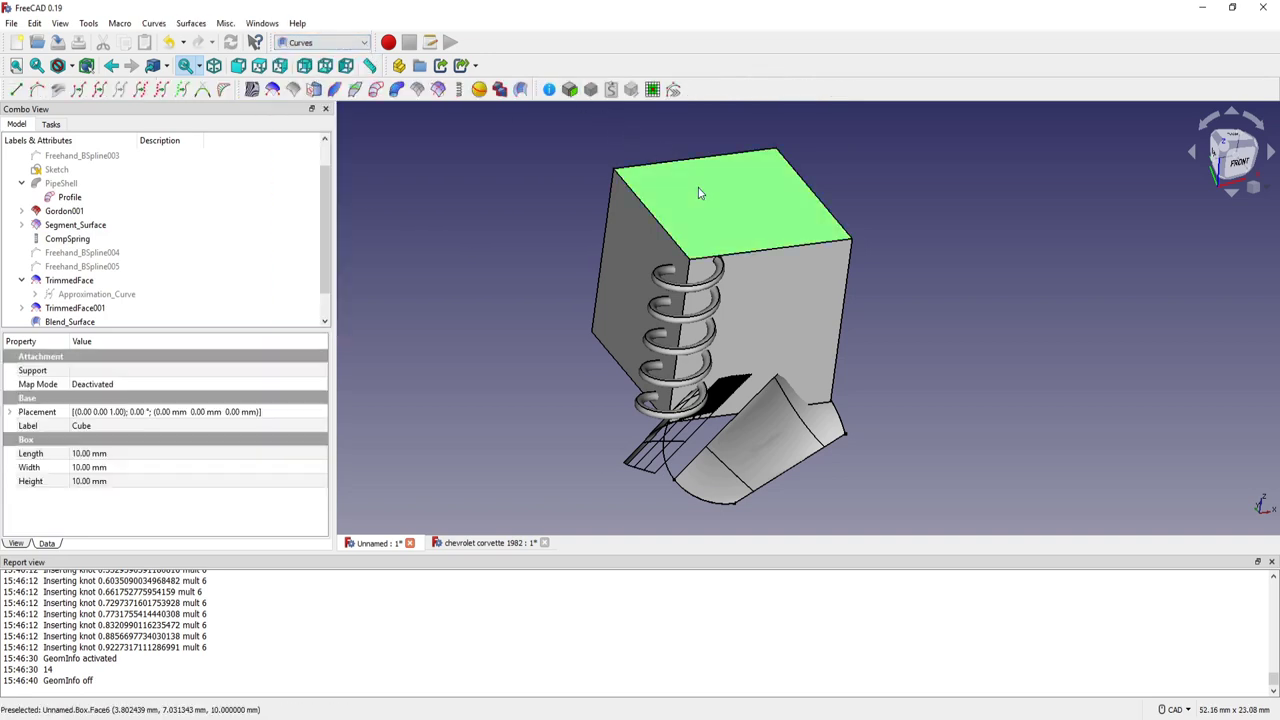
pyautogui.click(570, 90)
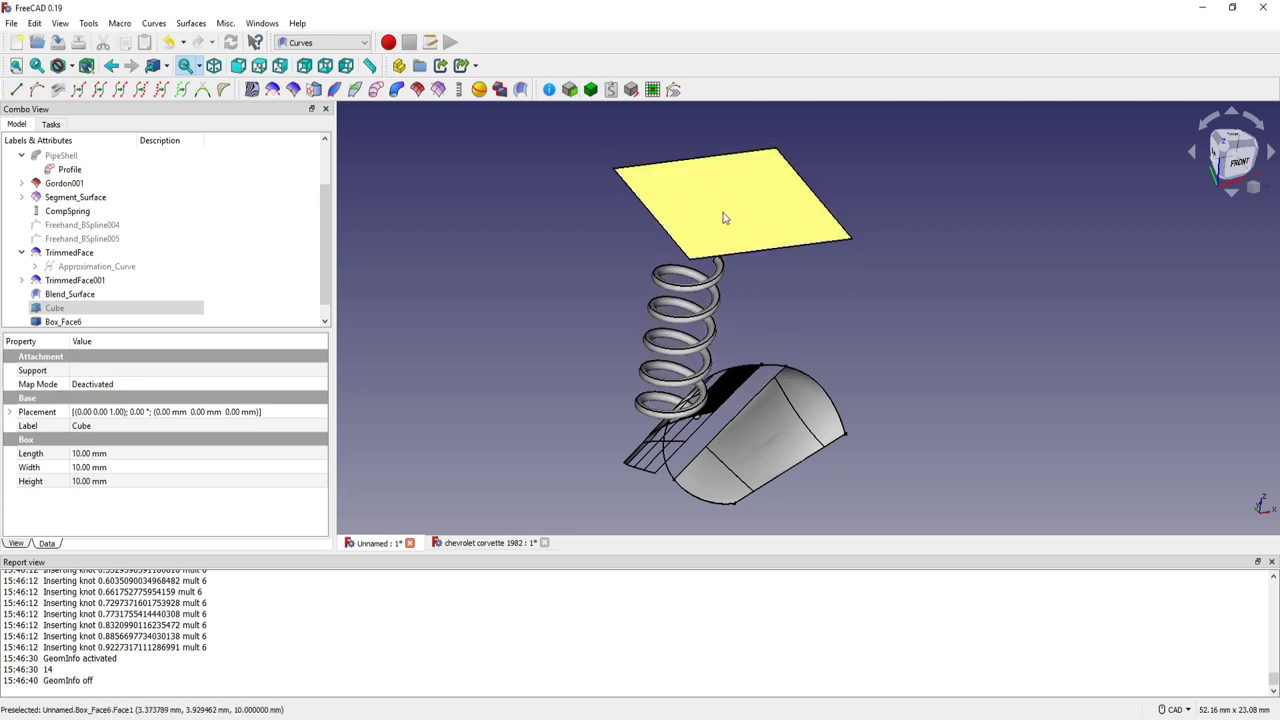
pyautogui.scroll(-1, 330, 300)
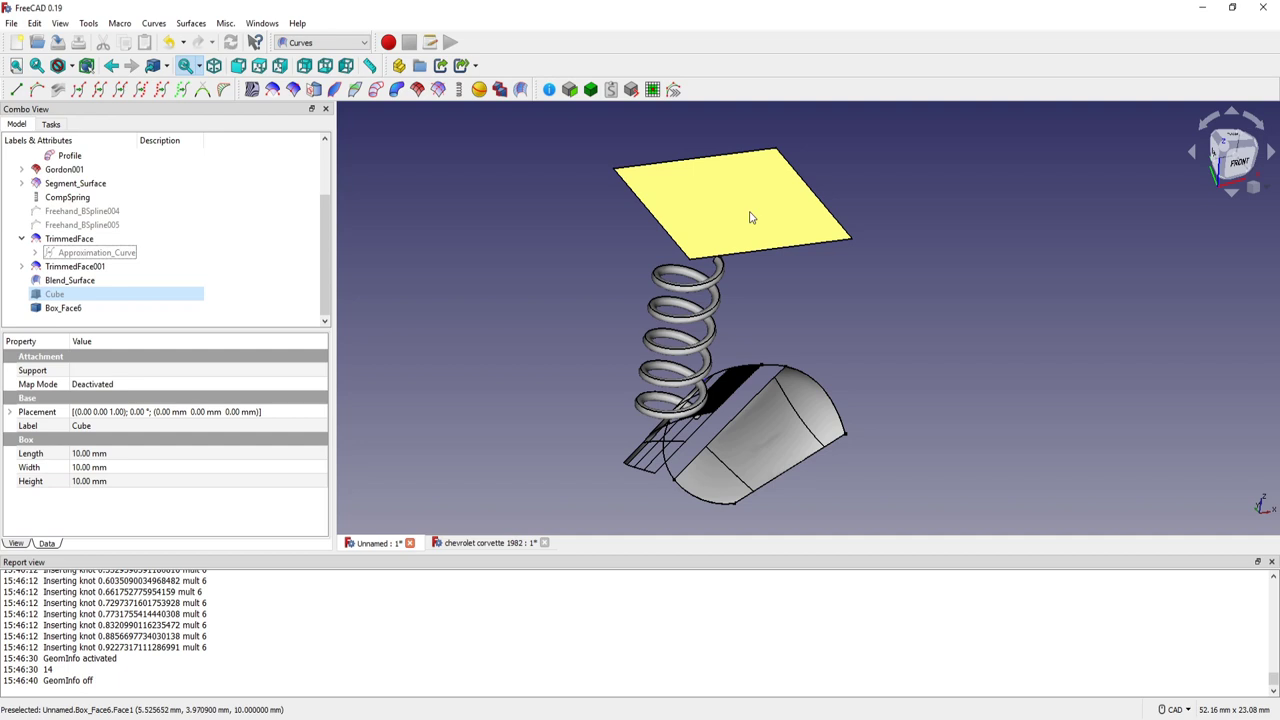
pyautogui.click(87, 312)
pyautogui.press('Delete')
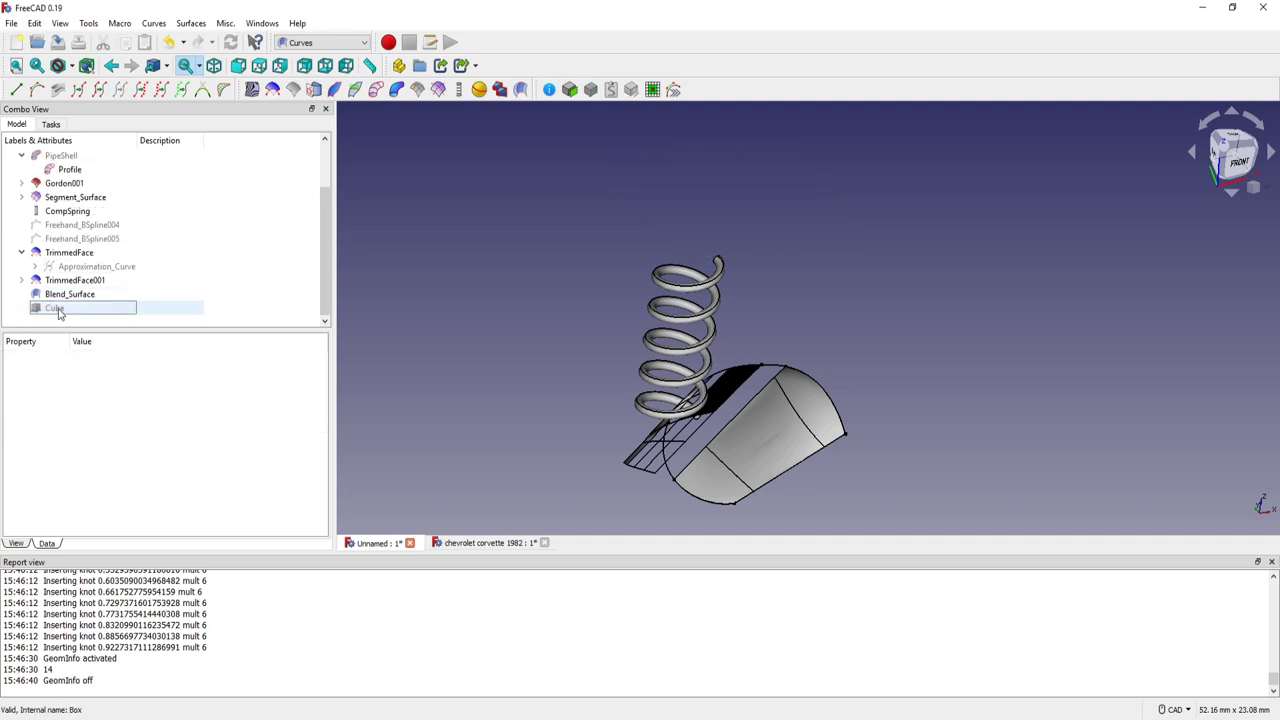
pyautogui.click(60, 310)
pyautogui.press('space')
pyautogui.click(1001, 241)
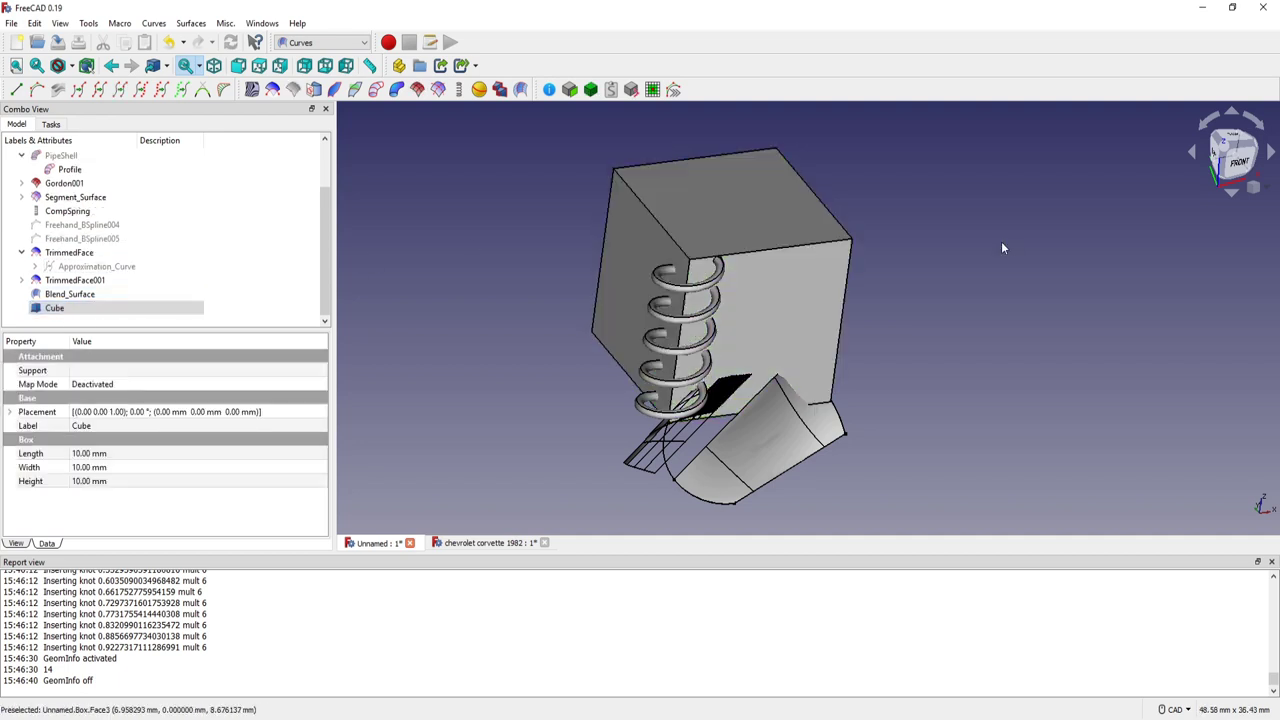
# - Extract the cube's top front edge as Box_Edge10, then delete it and reshow Cube
pyautogui.click(785, 248)
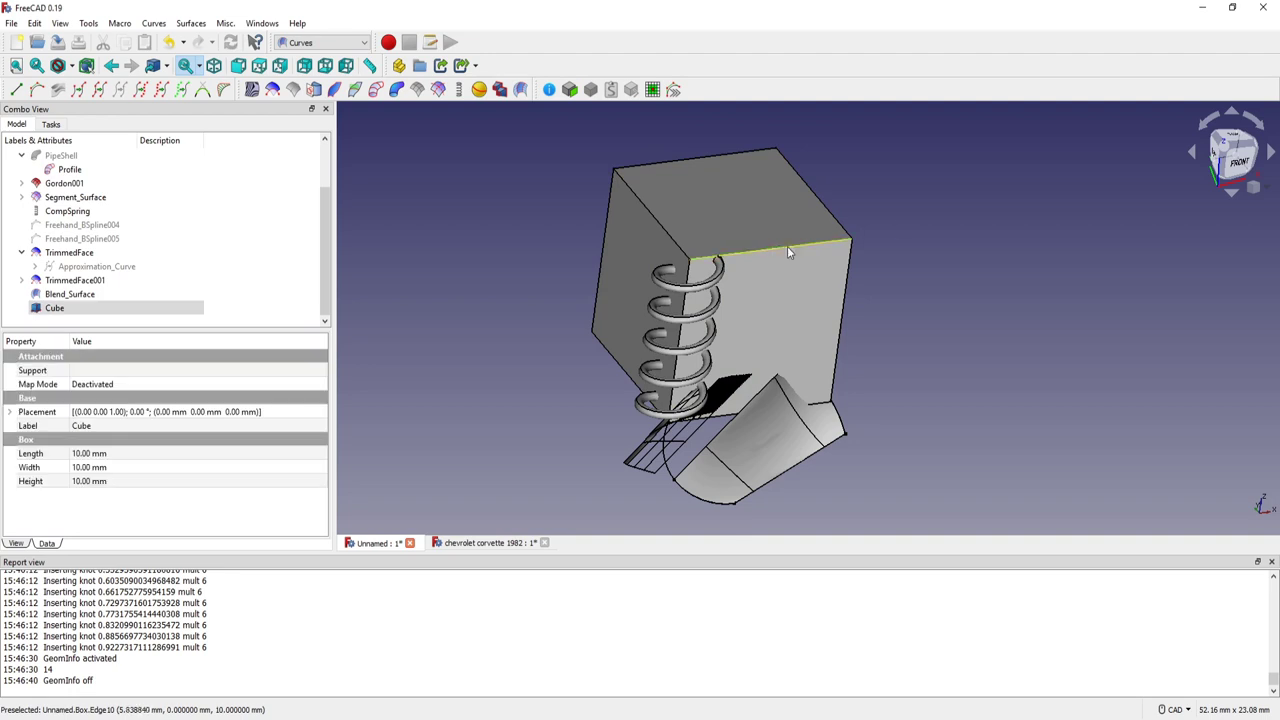
pyautogui.click(570, 89)
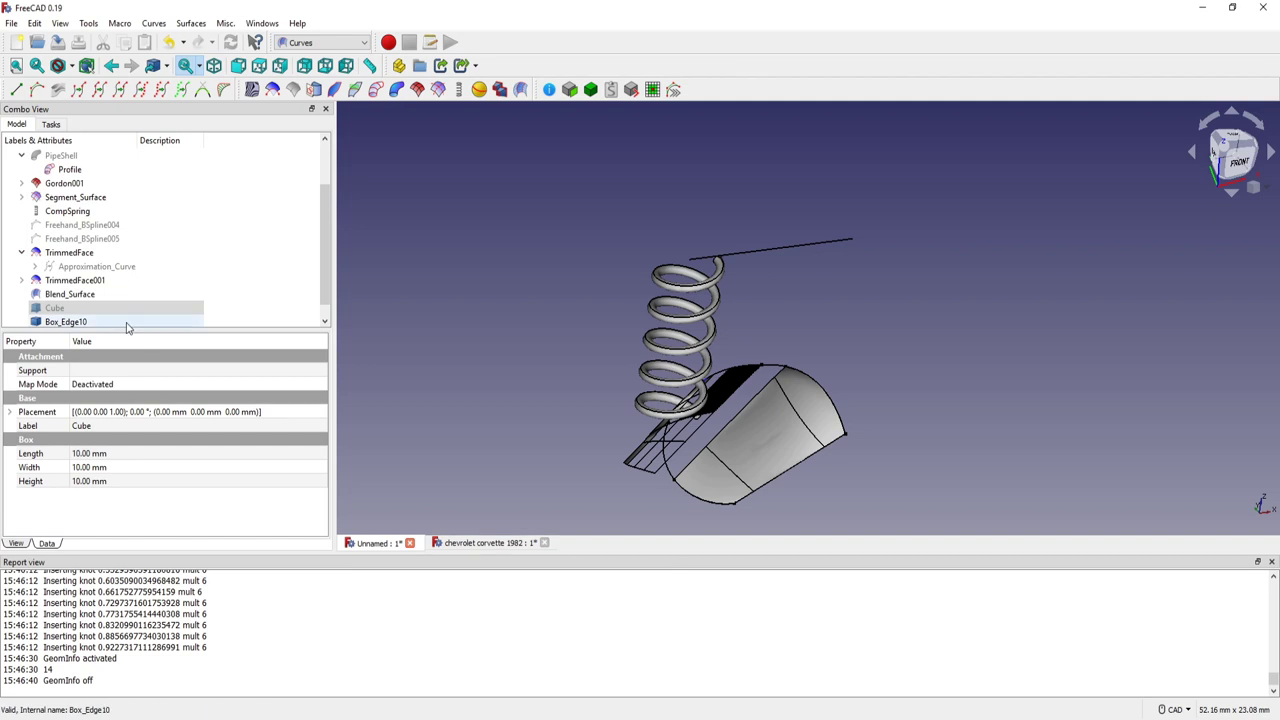
pyautogui.click(90, 323)
pyautogui.press('Delete')
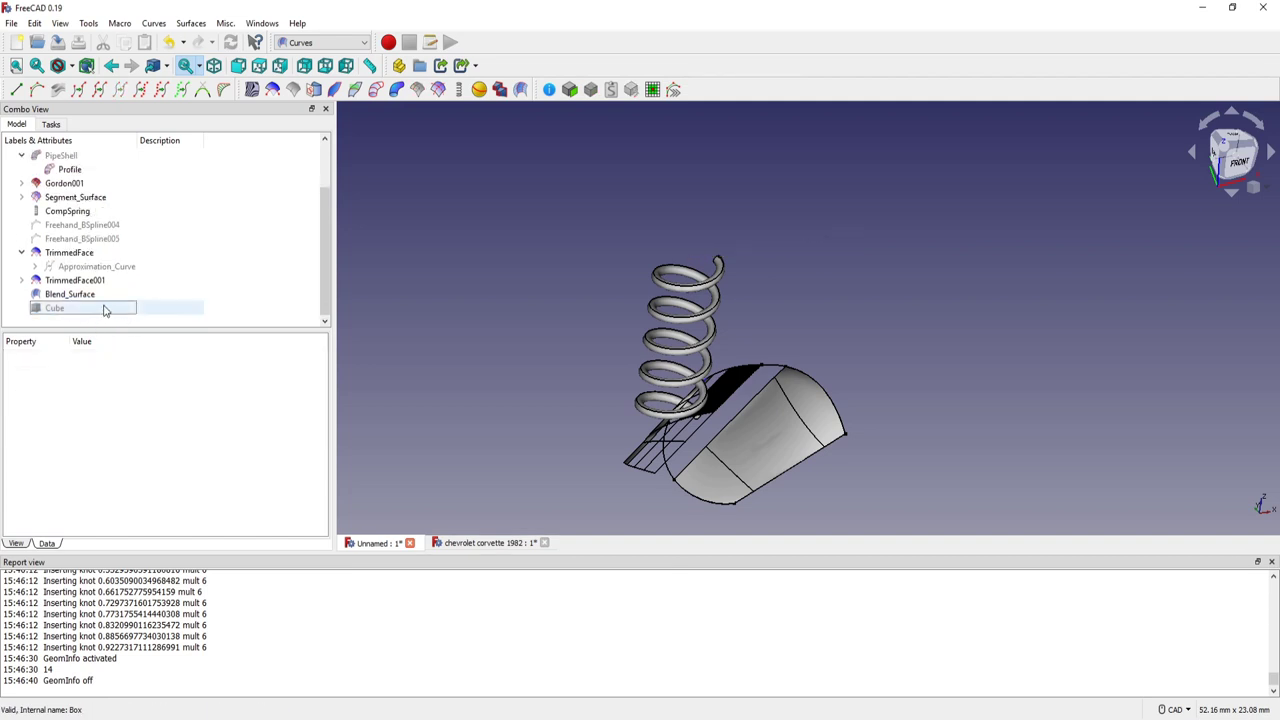
pyautogui.click(110, 307)
pyautogui.press('space')
pyautogui.click(516, 176)
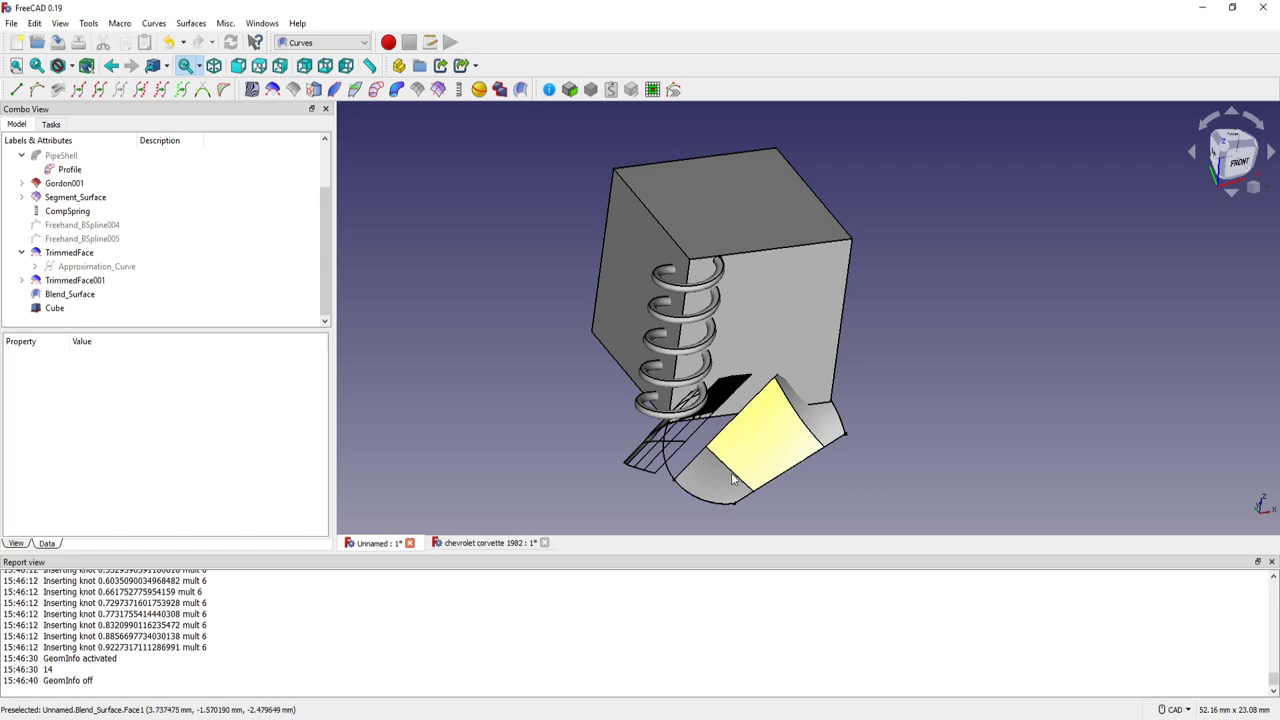
# - Make a Solid from the trimmed approximation face
pyautogui.moveTo(733, 452); pyautogui.dragTo(688, 347, button='middle')
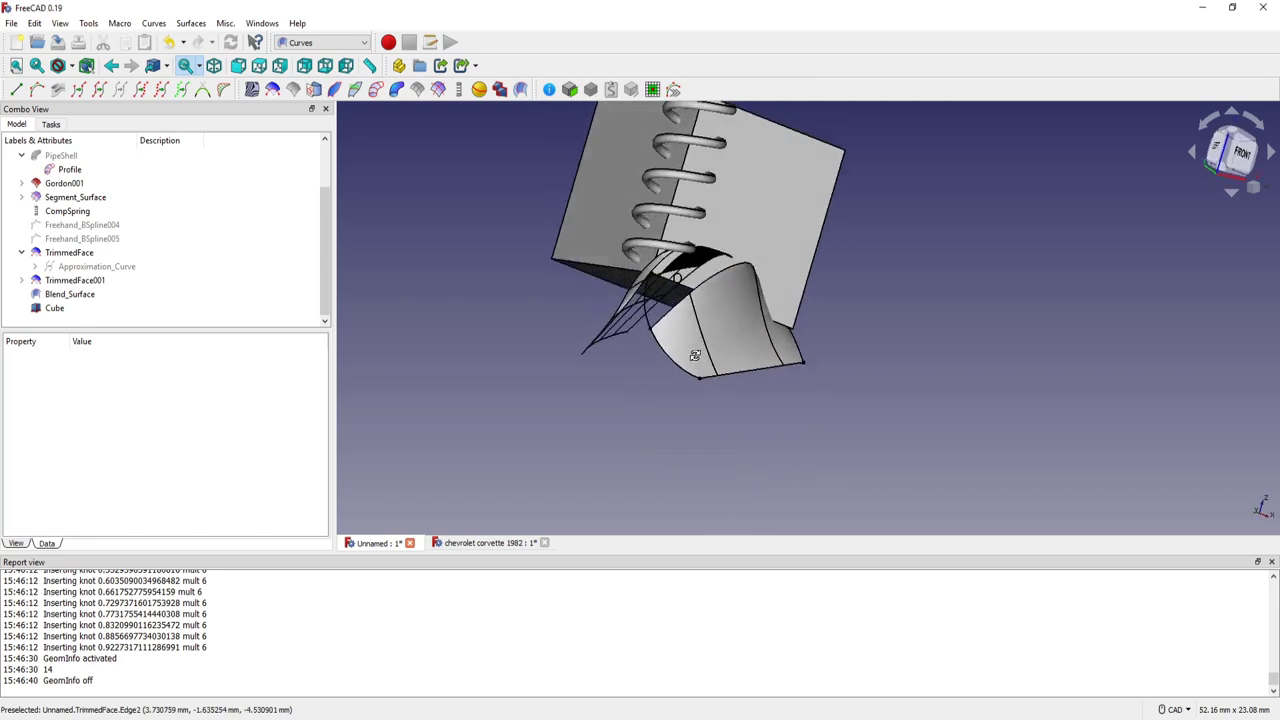
pyautogui.scroll(3, 692, 360)
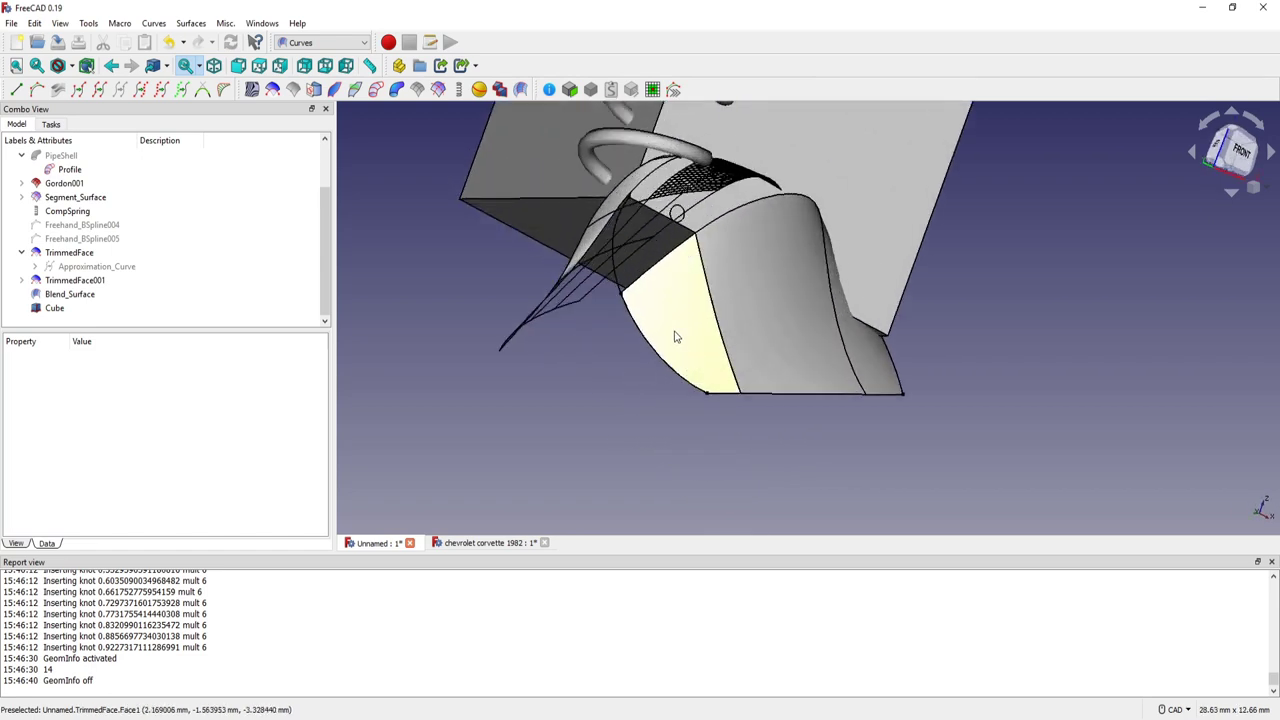
pyautogui.click(674, 337)
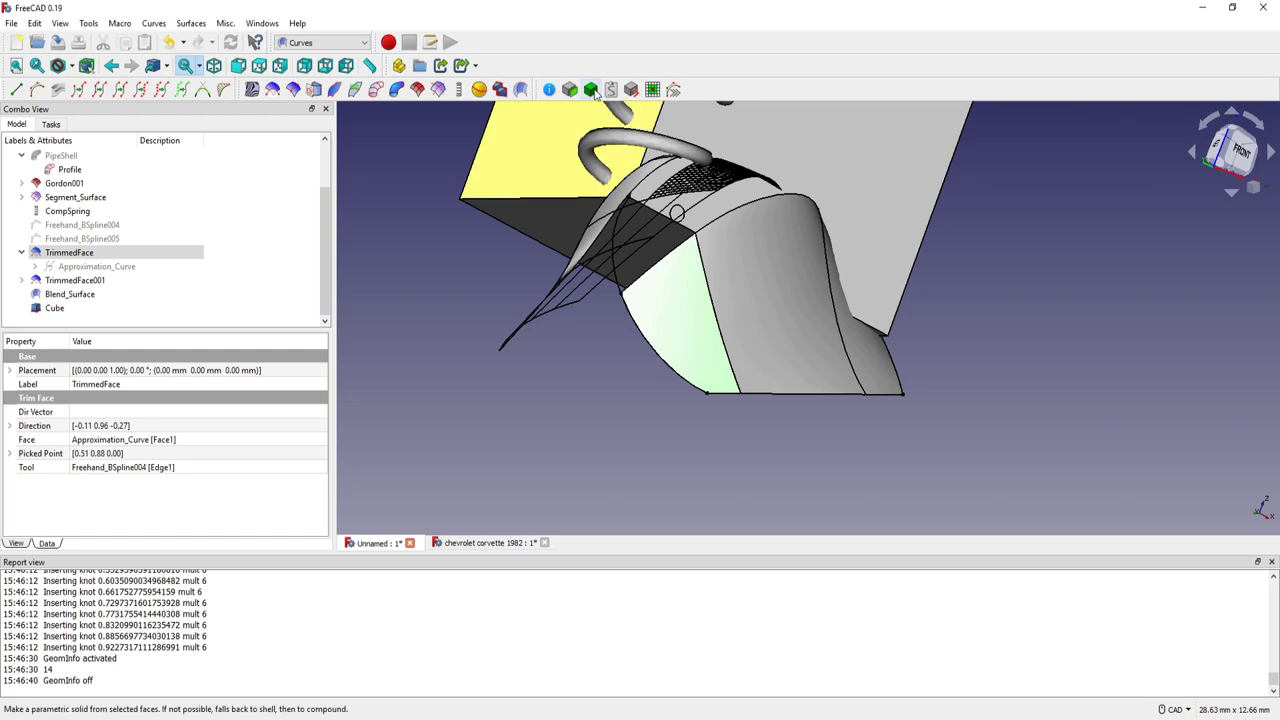
pyautogui.click(591, 90)
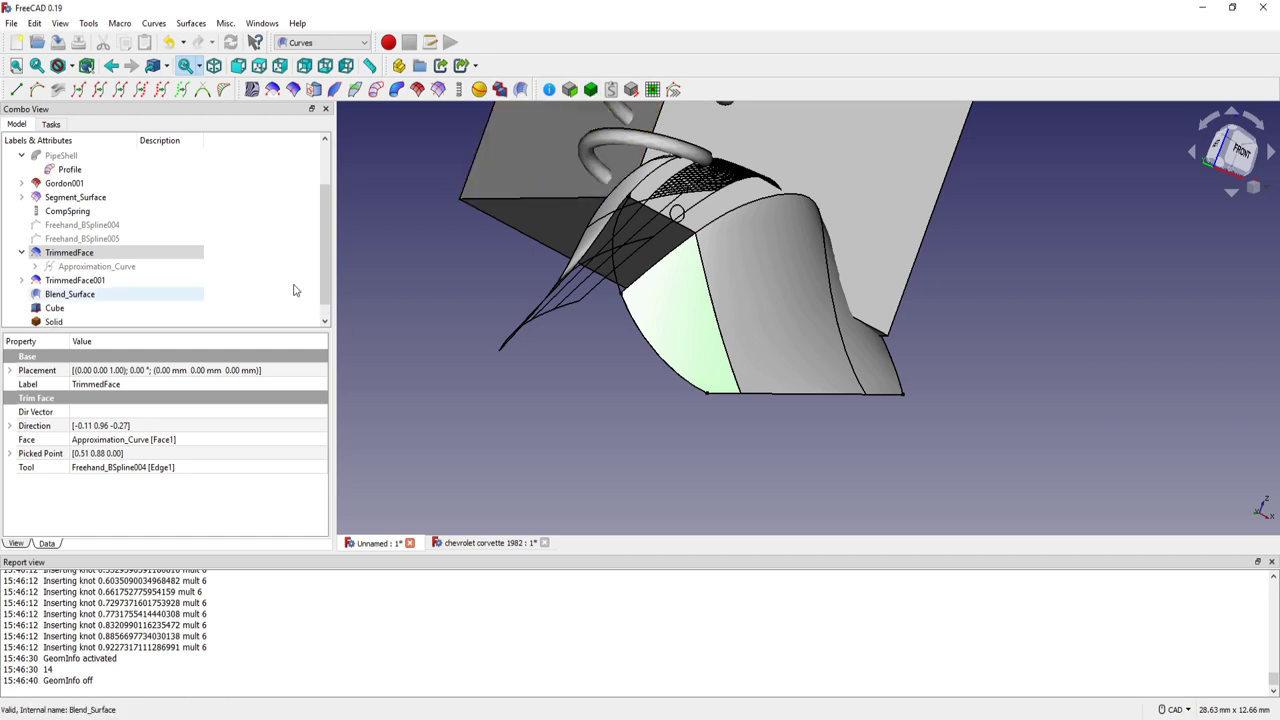
pyautogui.click(324, 321)
pyautogui.click(68, 309)
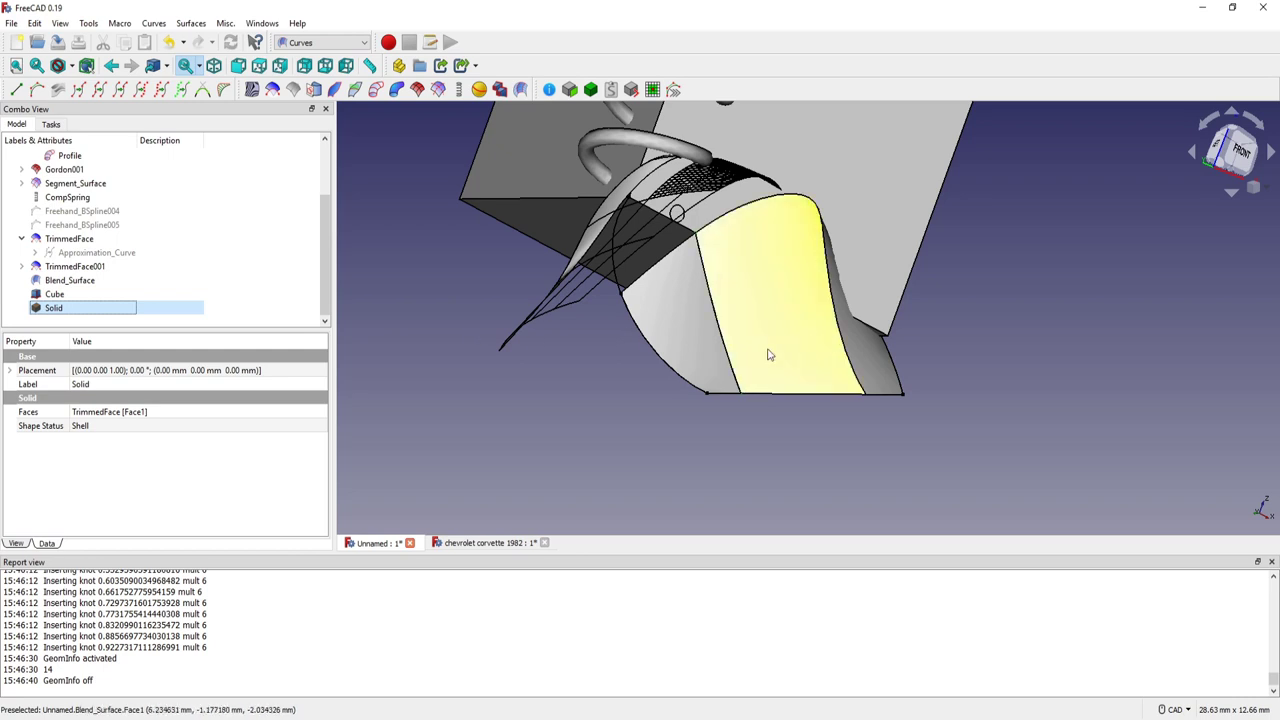
# - Make Solid001 from the Blend_Surface and TrimmedFace001 faces and orbit to inspect it
pyautogui.click(803, 360)
pyautogui.keyDown('ctrl'); pyautogui.click(886, 368); pyautogui.keyUp('ctrl')
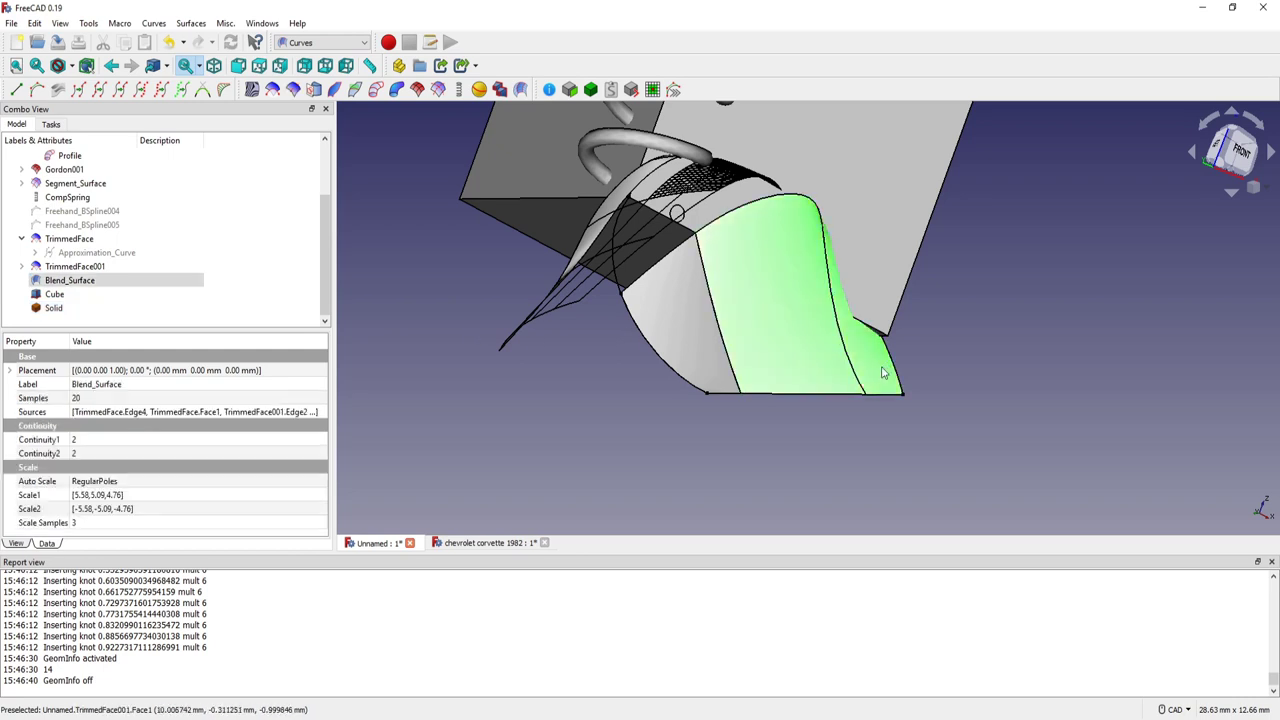
pyautogui.click(590, 90)
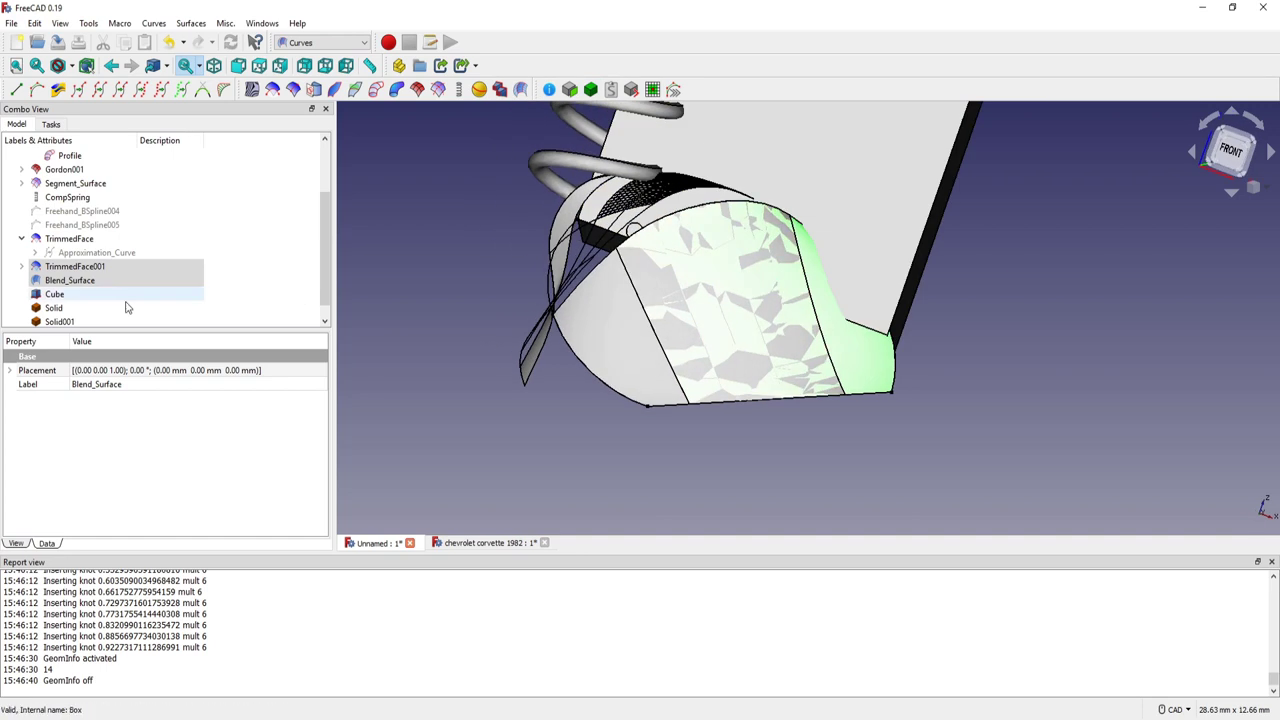
pyautogui.click(60, 320)
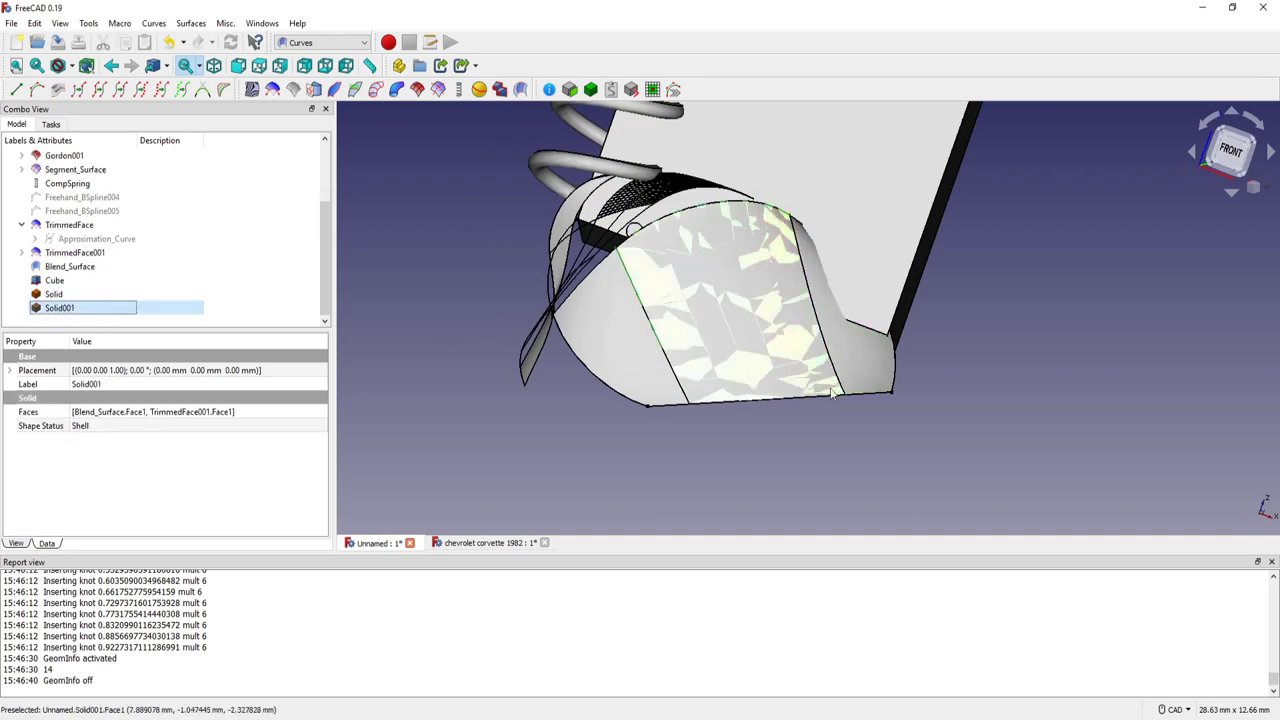
pyautogui.moveTo(831, 393)
pyautogui.mouseDown(button='middle')
pyautogui.moveTo(708, 347)
pyautogui.moveTo(709, 393)
pyautogui.mouseUp(button='middle')
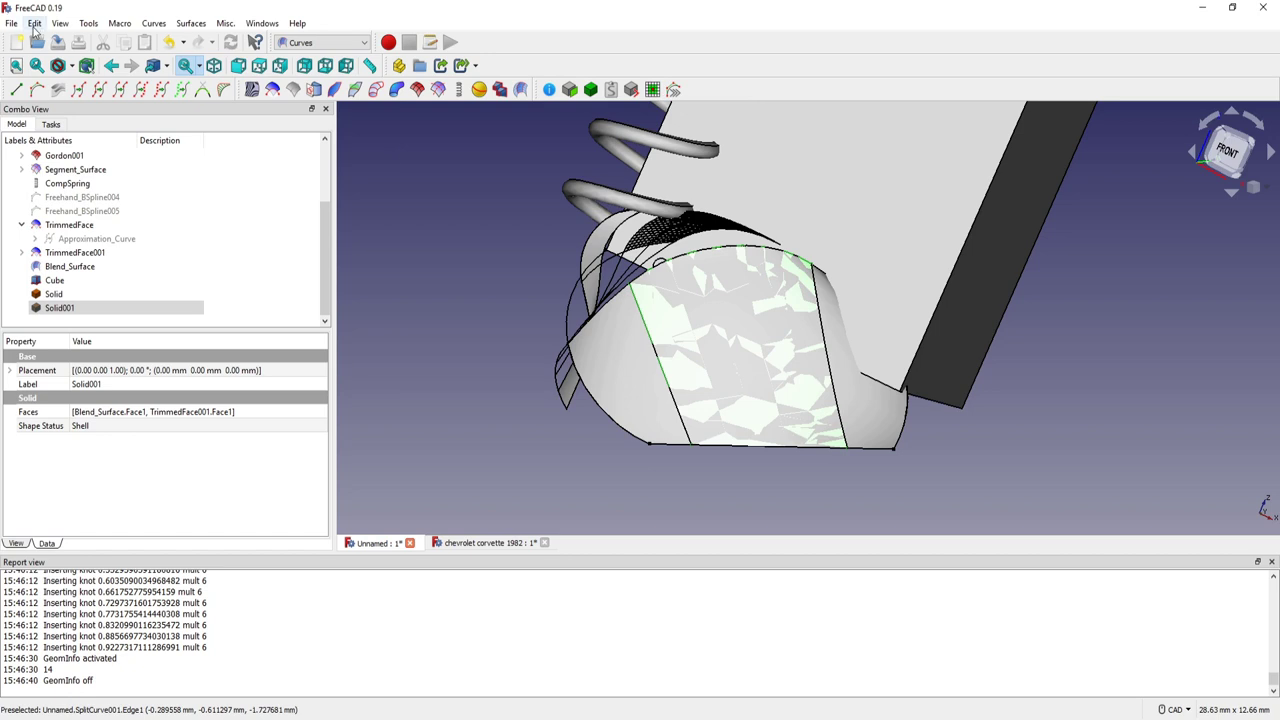
pyautogui.click(12, 24)
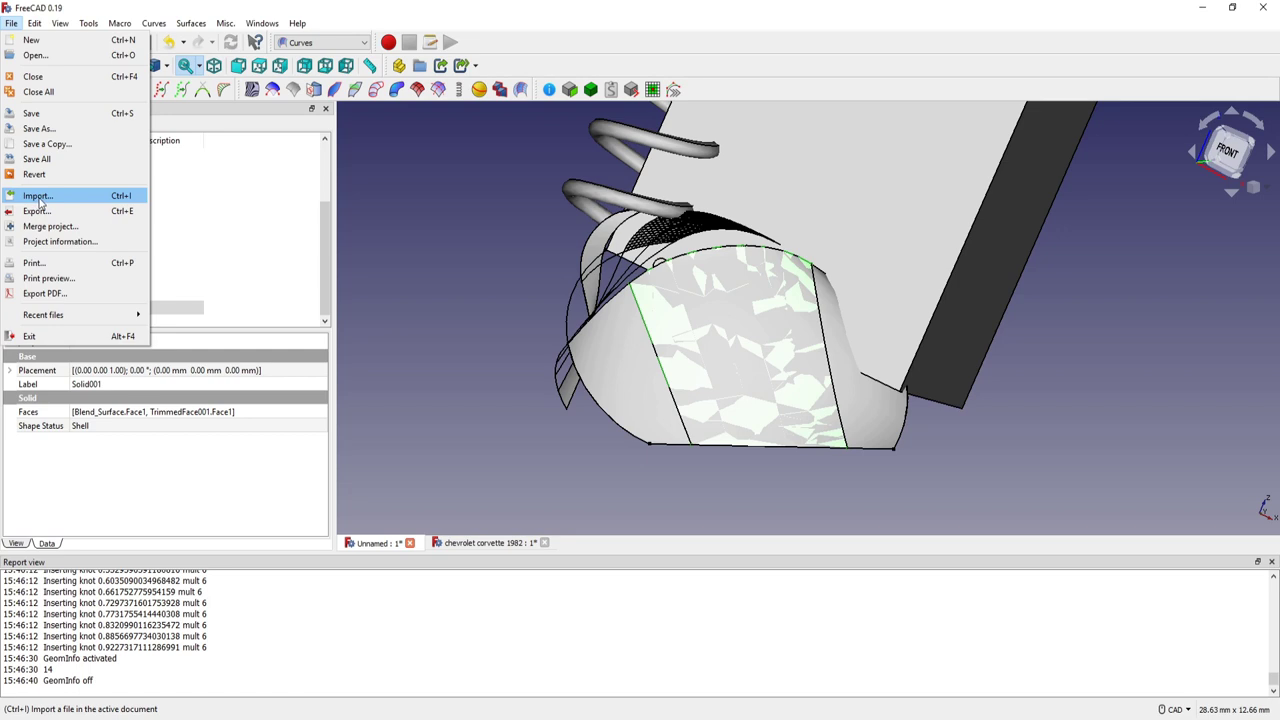
pyautogui.click(504, 194)
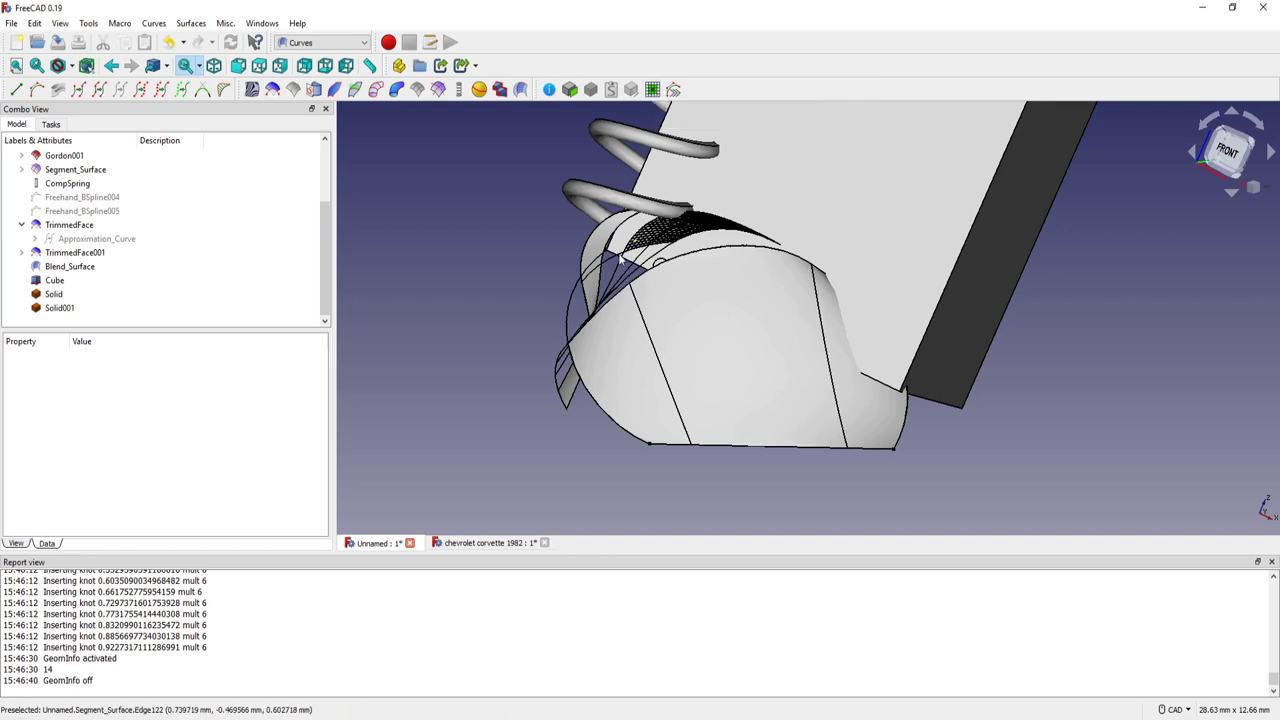
pyautogui.moveTo(700, 300); pyautogui.dragTo(727, 251, button='middle')
pyautogui.scroll(5, 727, 251)
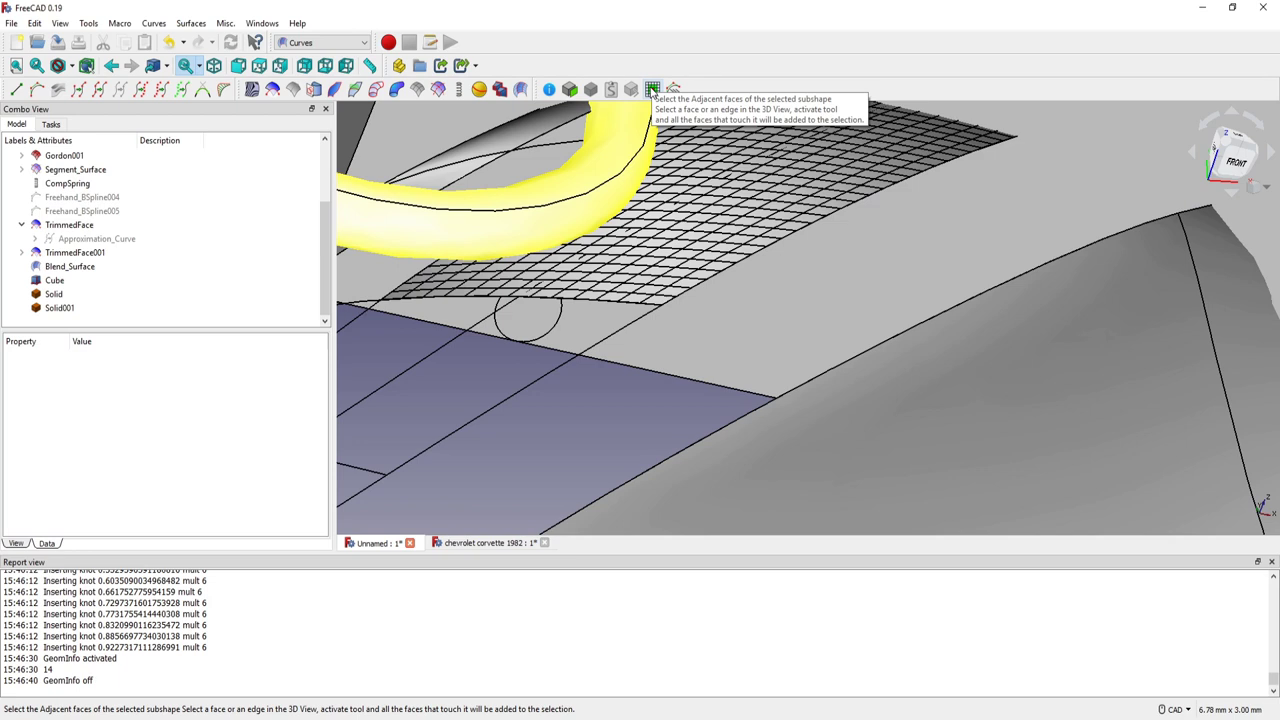
pyautogui.click(676, 209)
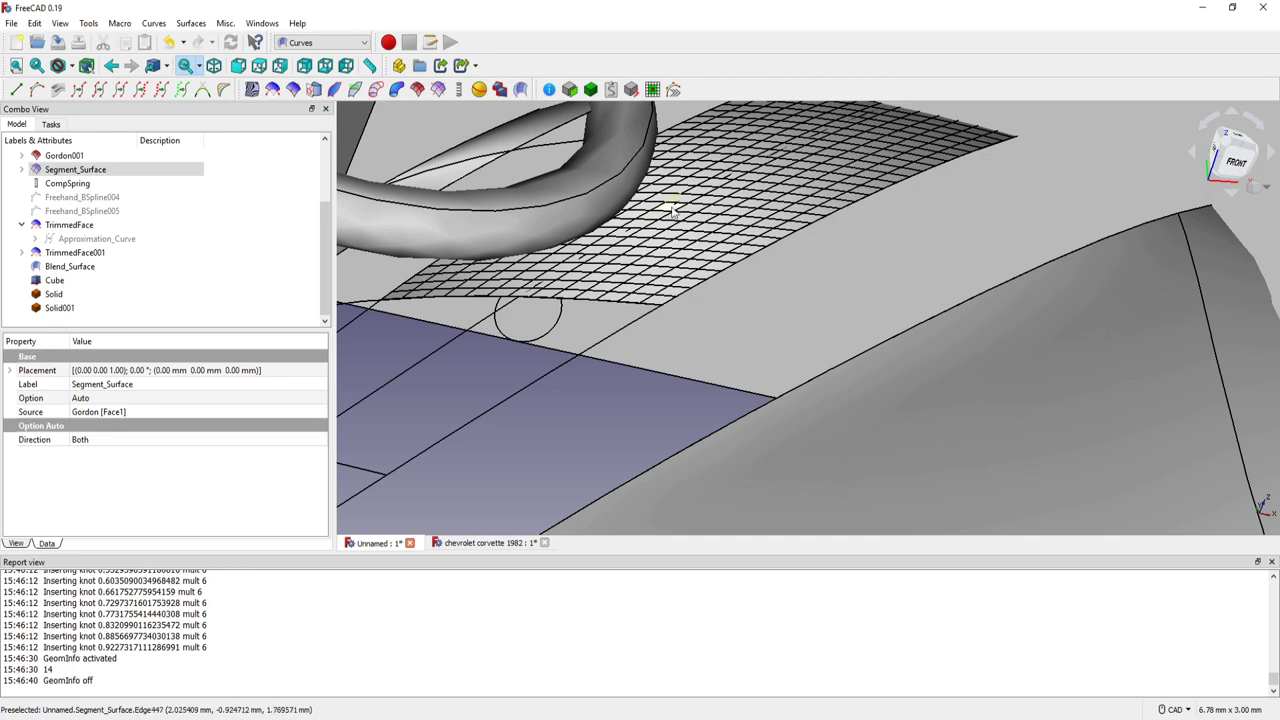
pyautogui.scroll(3, 662, 216)
pyautogui.moveTo(658, 220); pyautogui.dragTo(665, 245, button='middle')
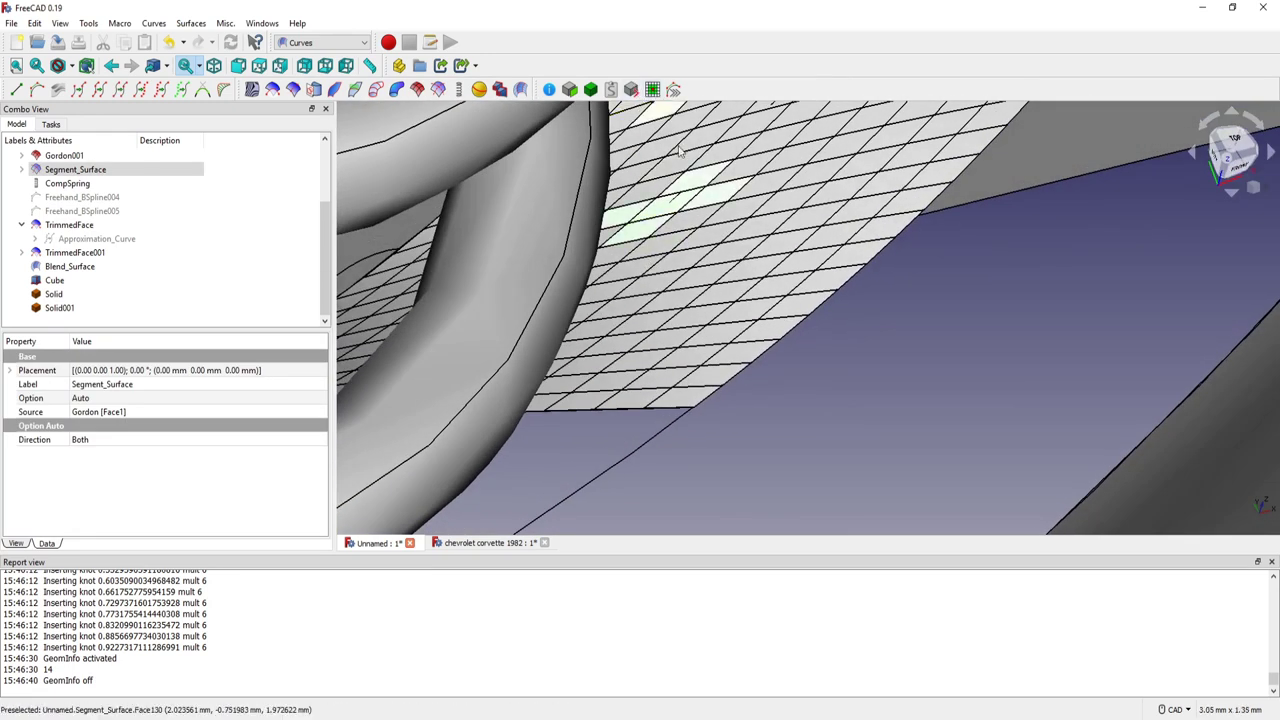
pyautogui.moveTo(655, 210)
pyautogui.mouseDown(button='middle')
pyautogui.moveTo(660, 250)
pyautogui.moveTo(698, 287)
pyautogui.mouseUp(button='middle')
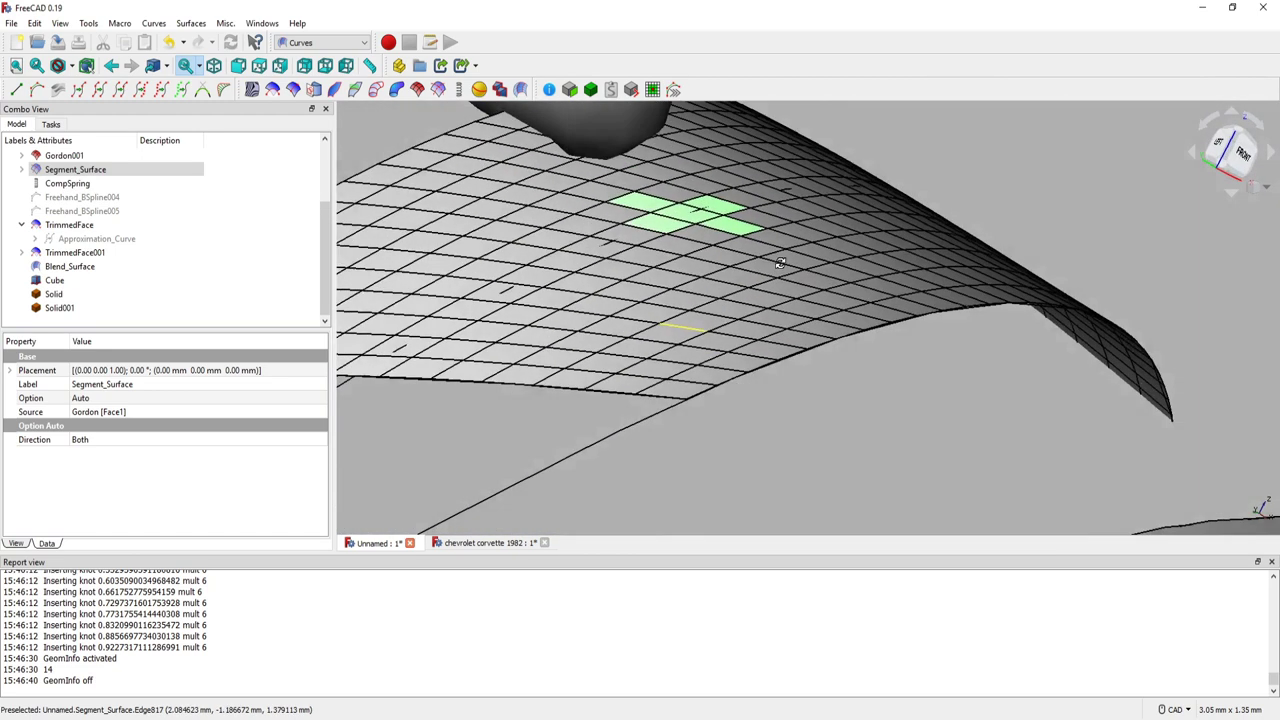
pyautogui.scroll(-3, 757, 277)
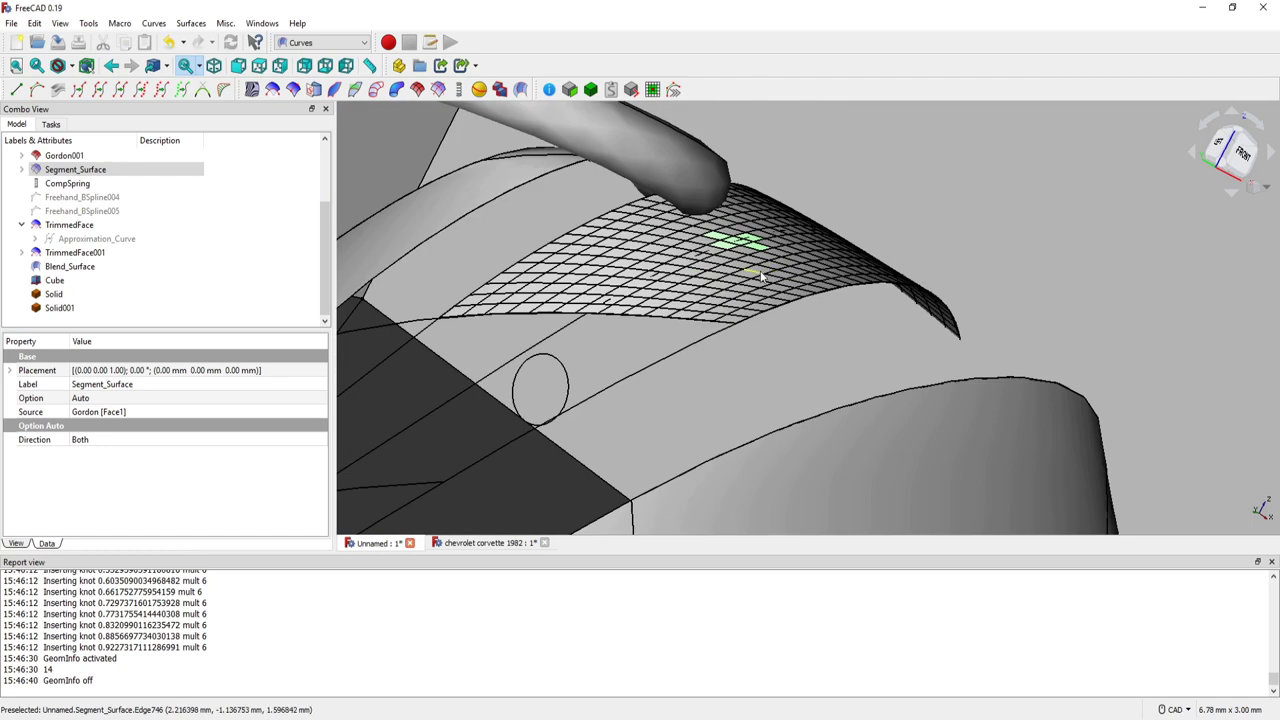
pyautogui.scroll(-2, 757, 277)
pyautogui.scroll(-3, 757, 277)
pyautogui.scroll(-2, 757, 277)
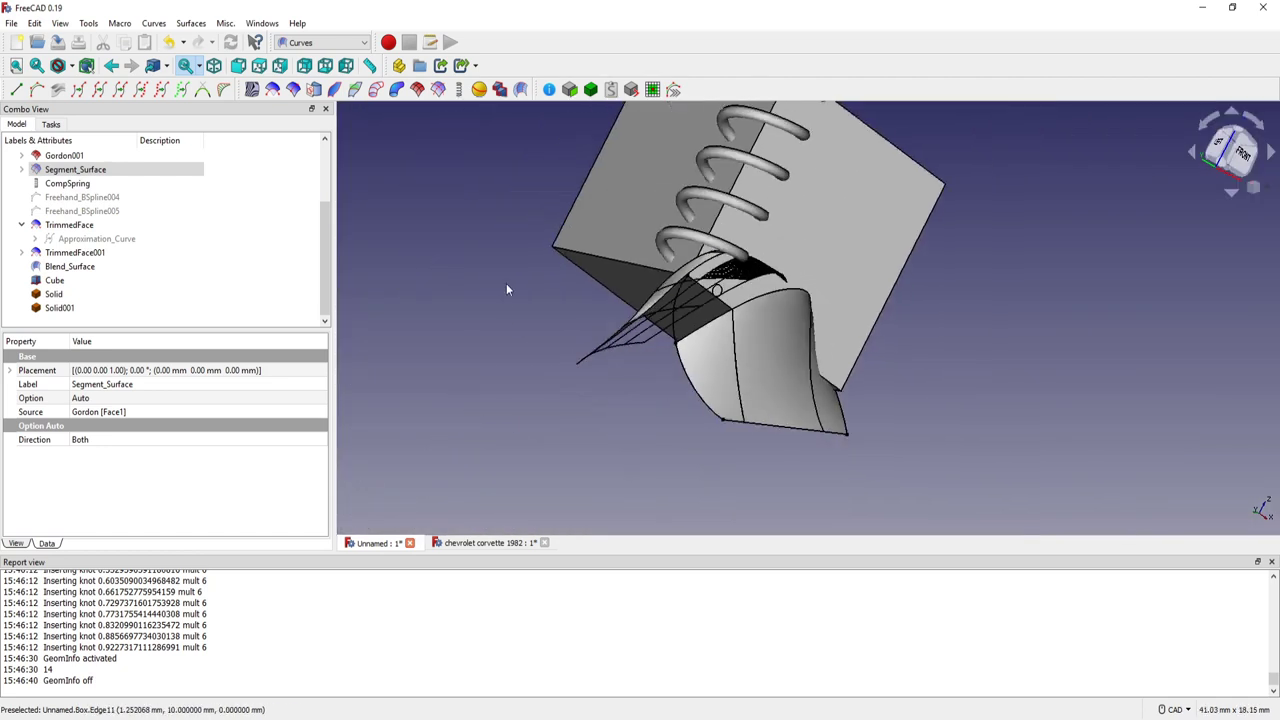